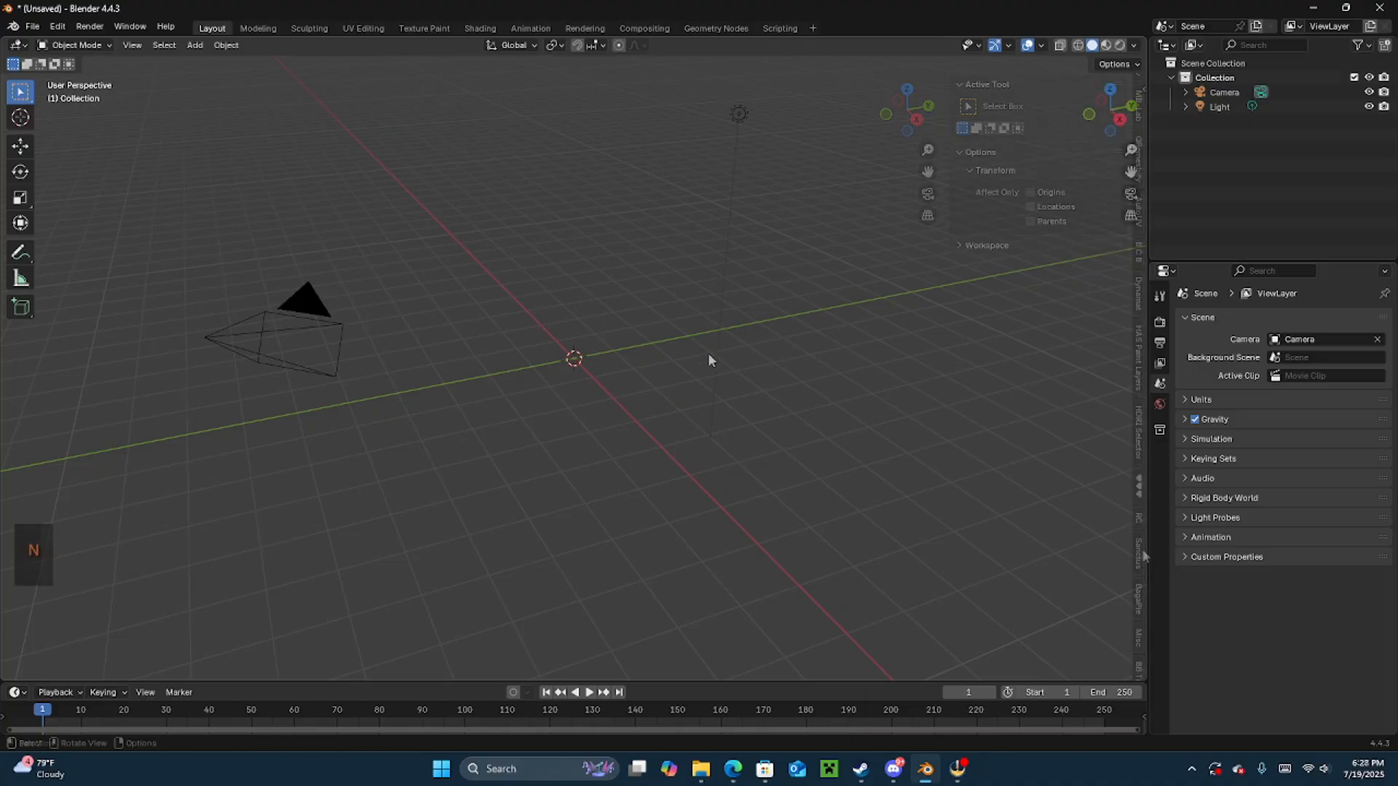
- Set the scene's unit system to Imperial
mouse_move(506, 393)
middle_down()
mouse_move(516, 405)
mouse_move(508, 396)
middle_up()
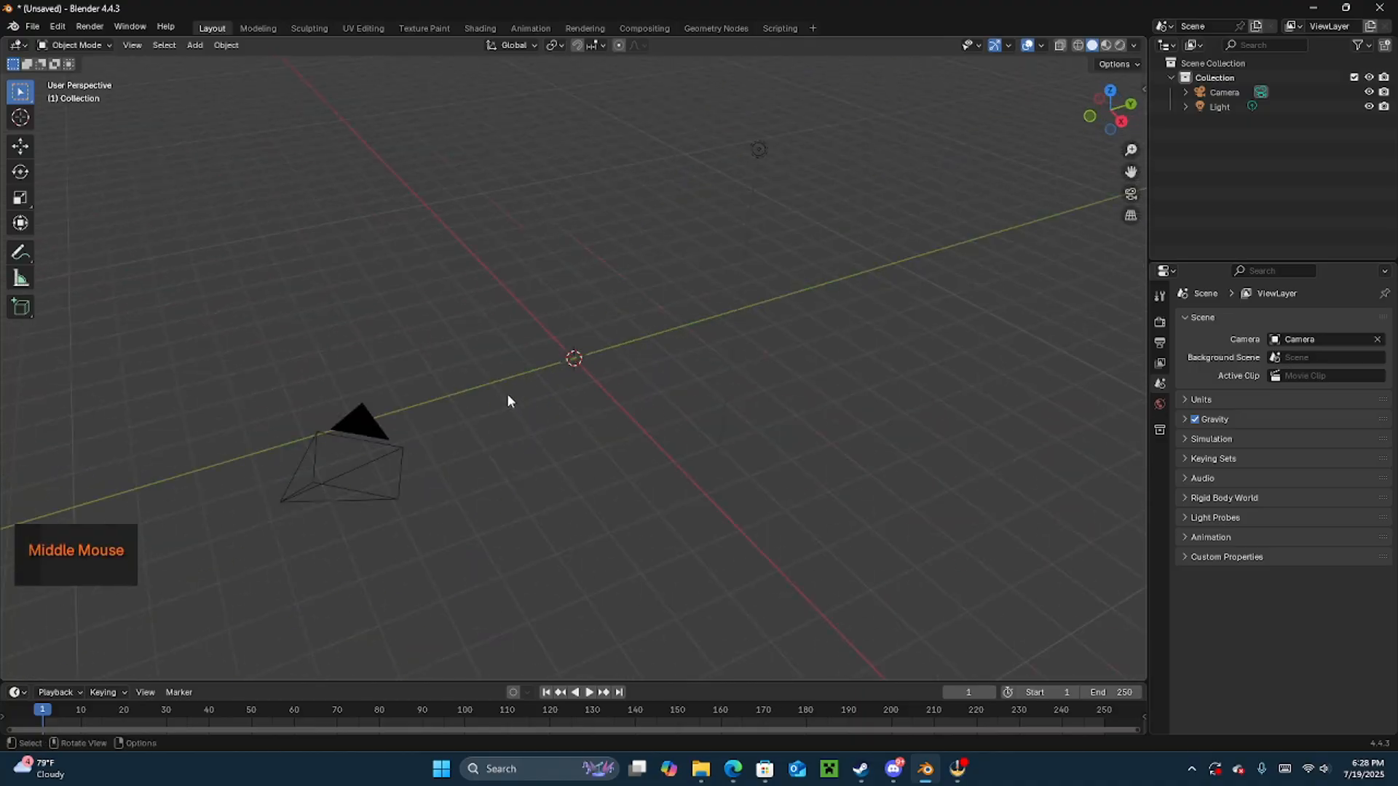
click(1160, 383)
click(1189, 399)
click(1311, 421)
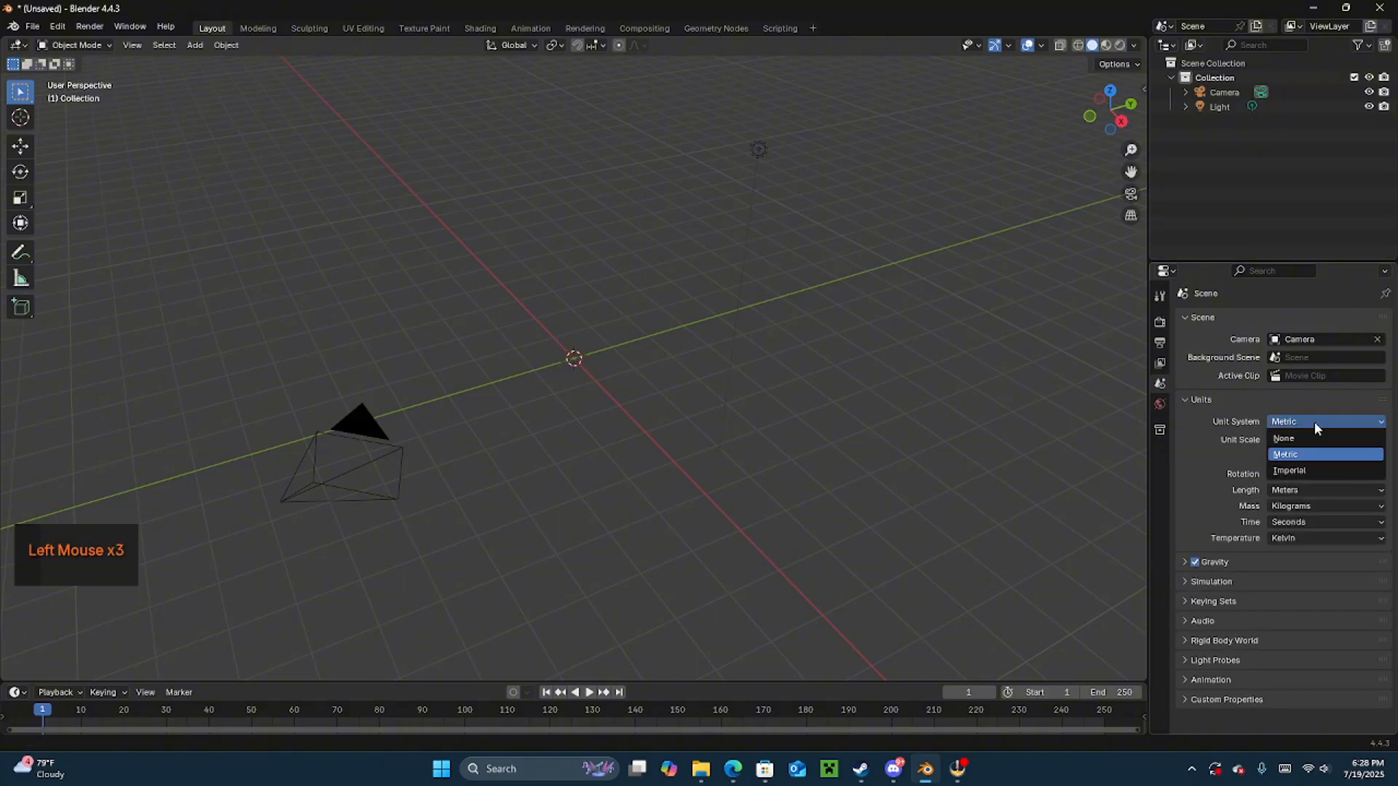
click(1302, 467)
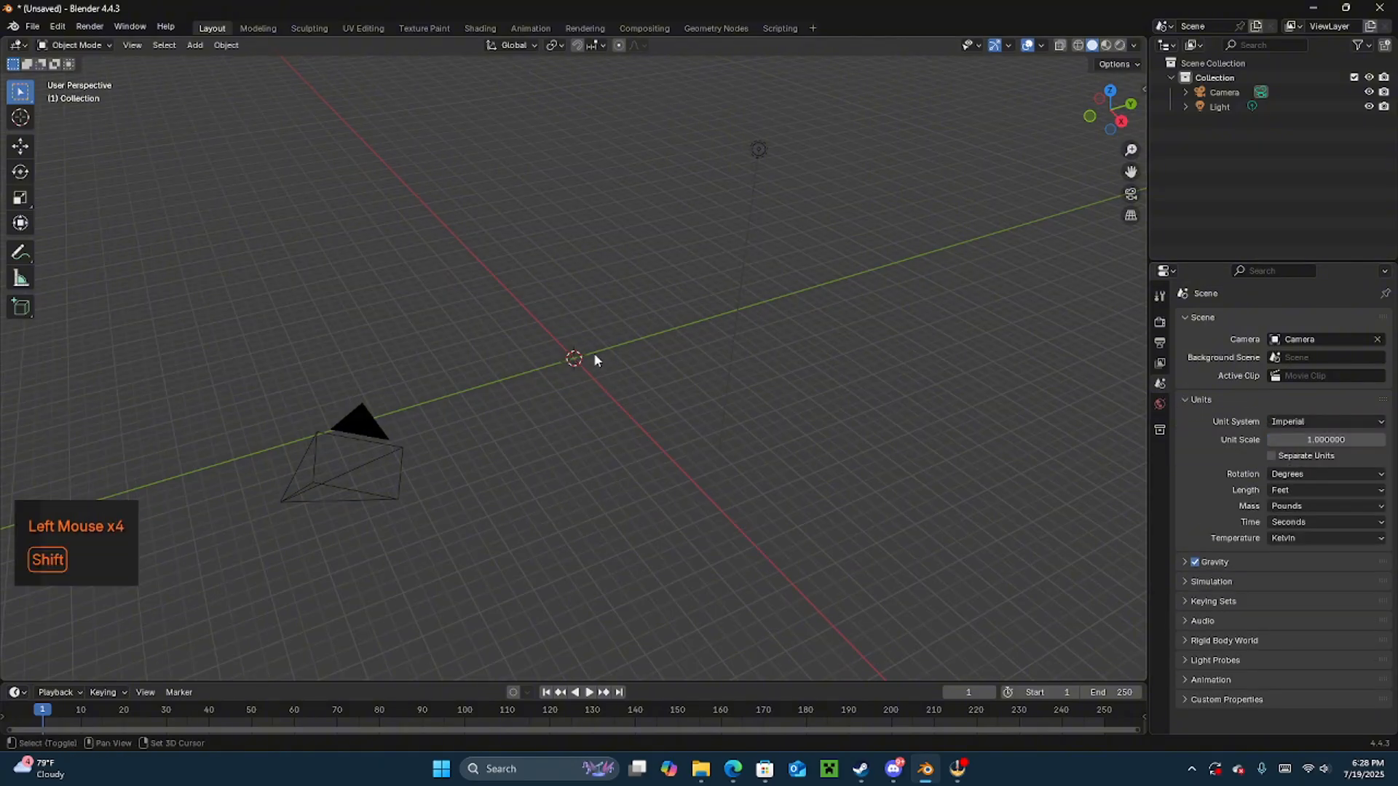
- Add a cylinder mesh at the world origin and expand its creation settings
key(shift+a)
mouse_move(588, 344)
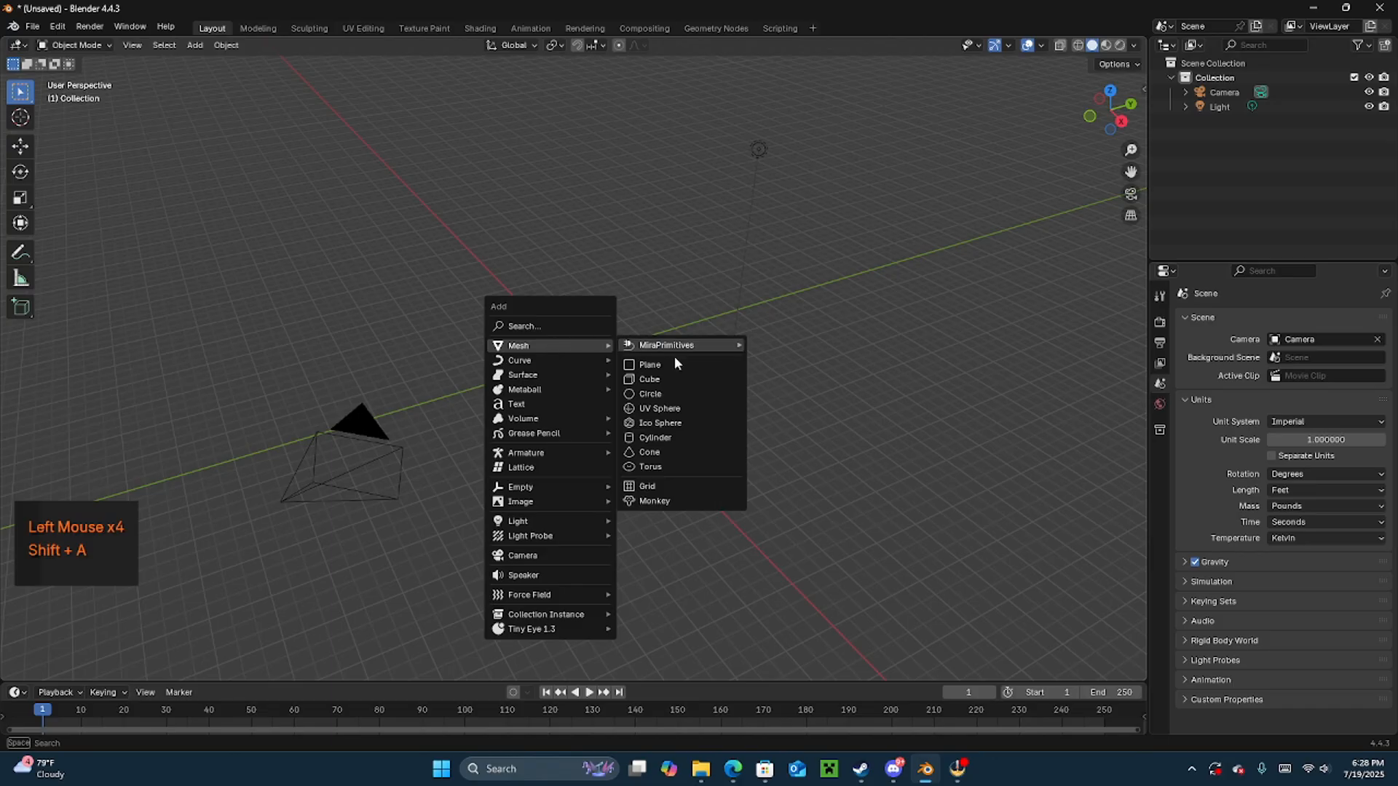
click(644, 439)
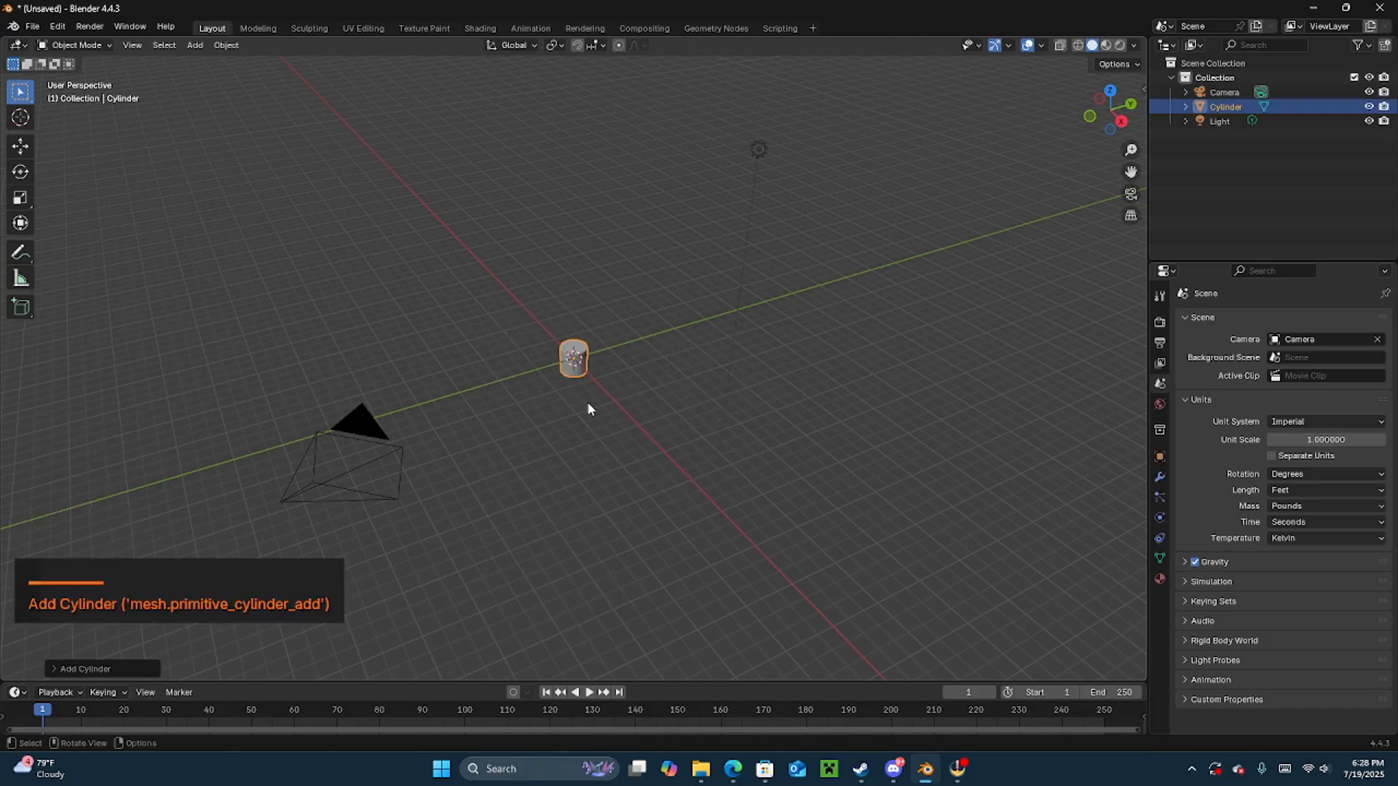
click(53, 669)
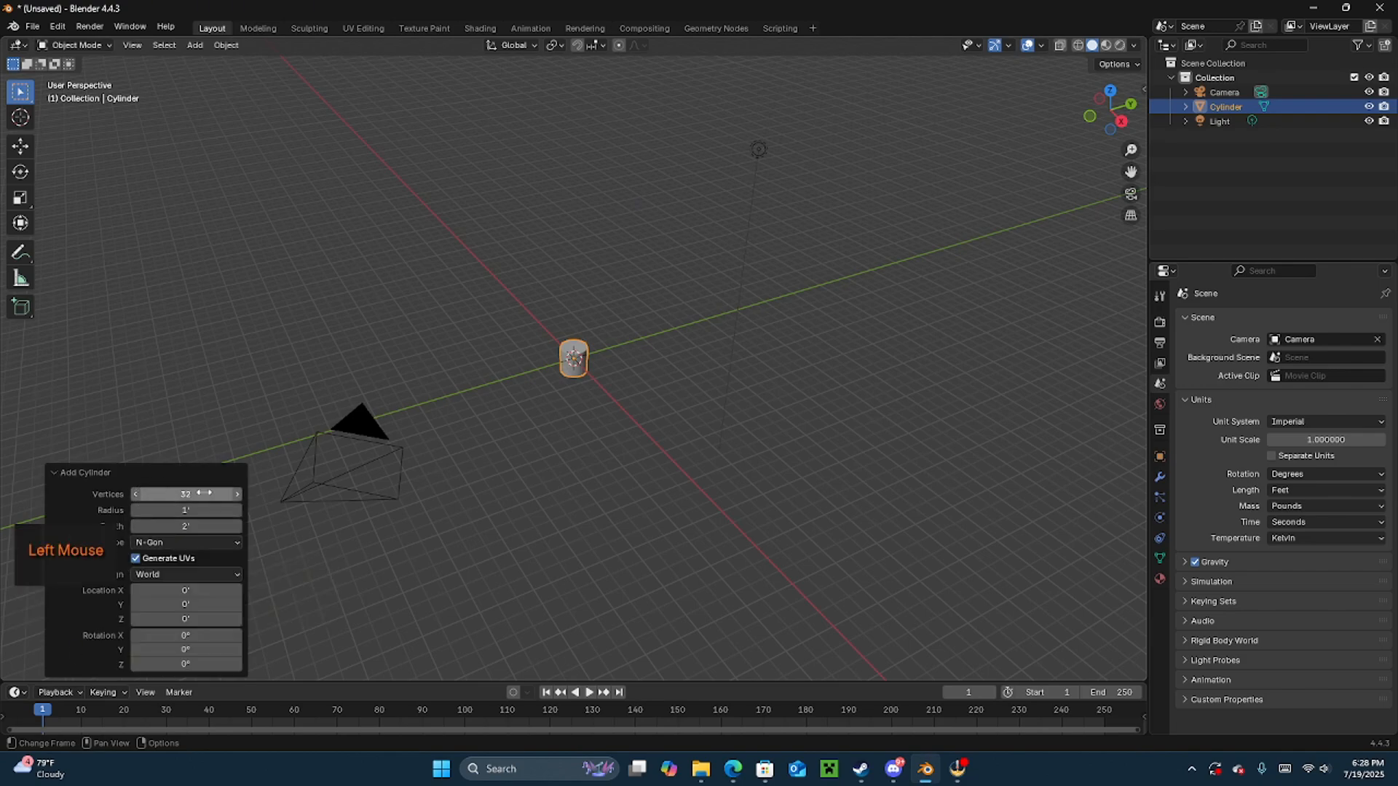
- Reduce the new cylinder's vertex count to 20
scroll(638, 444, up, 4)
middle_drag(468, 434, 743, 422)
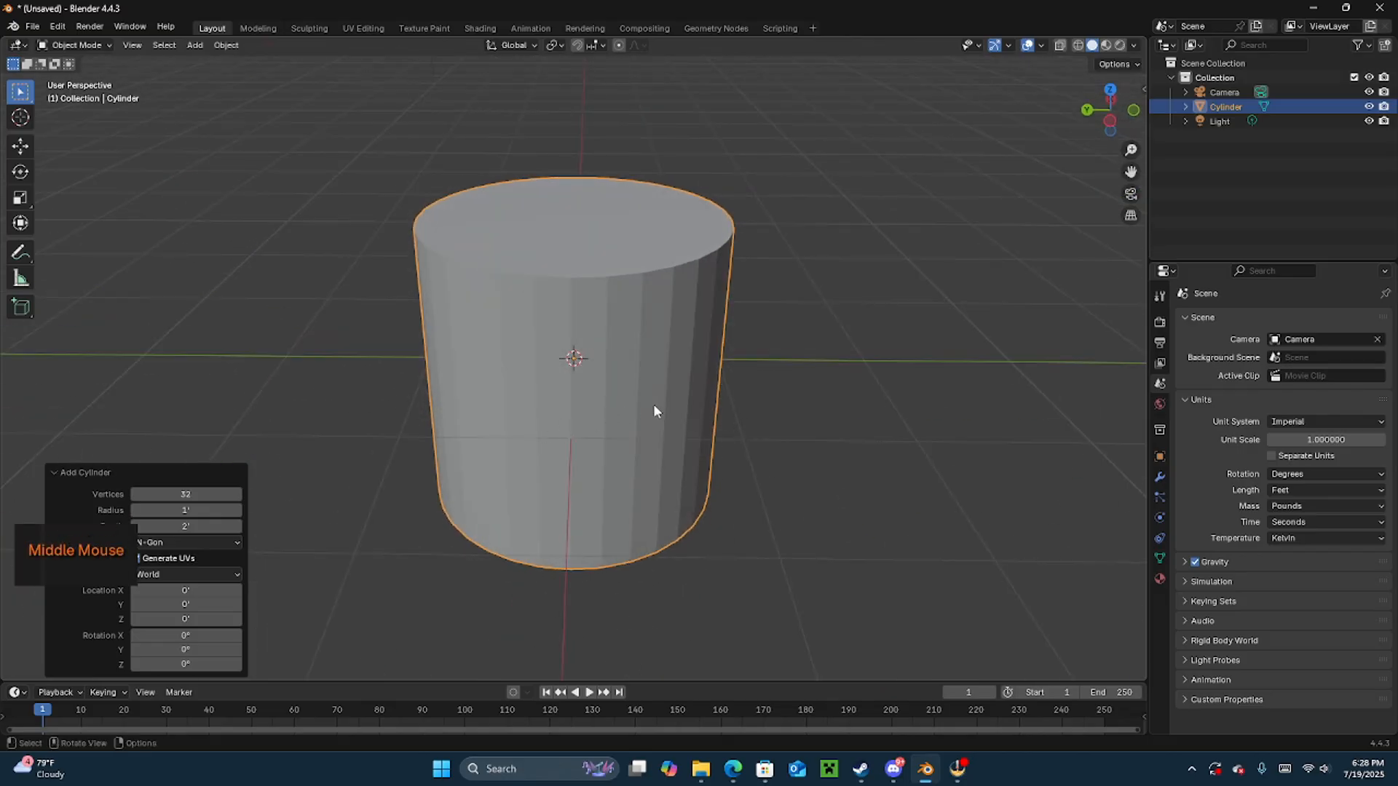
middle_drag(581, 399, 587, 452)
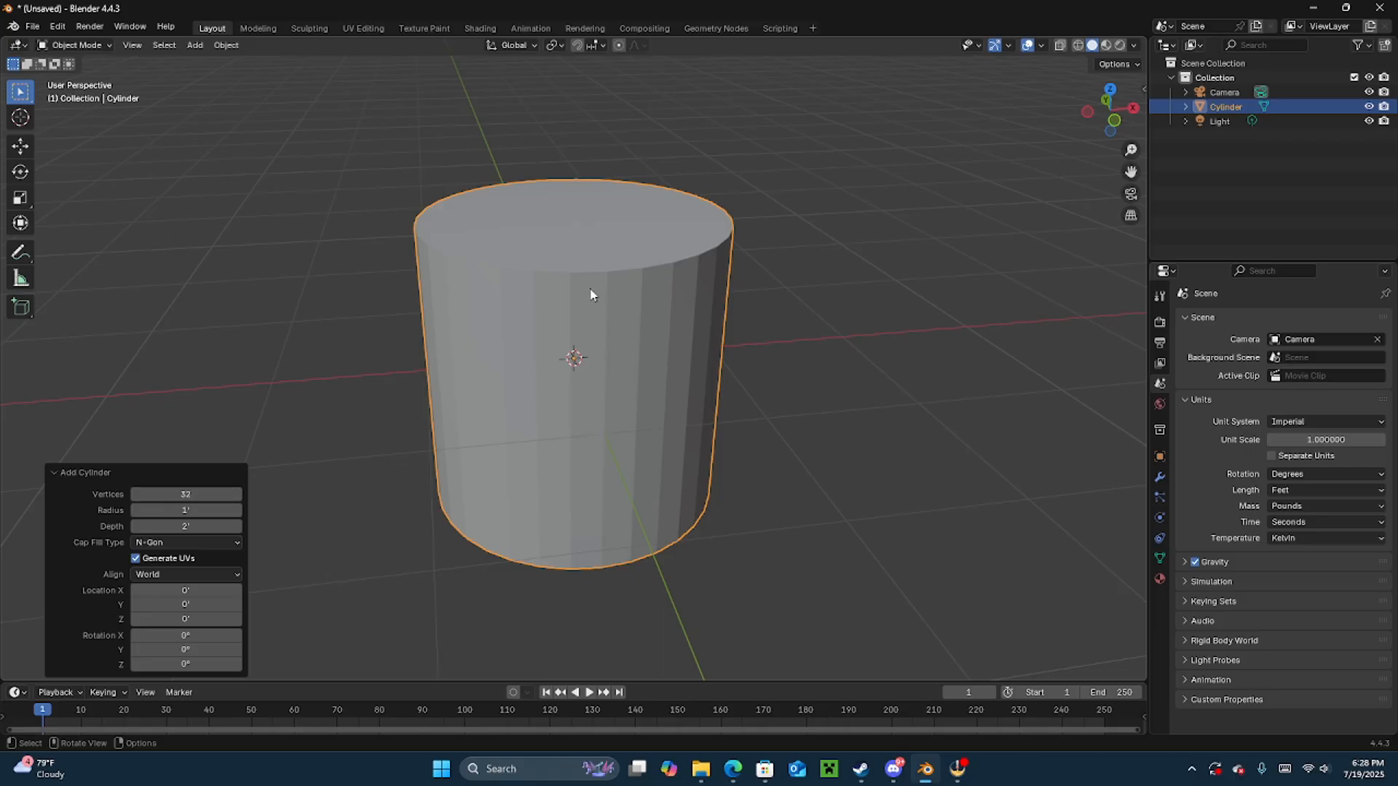
click(136, 495)
click(136, 496)
click(136, 495)
click(136, 495)
click(137, 495)
click(136, 496)
click(136, 495)
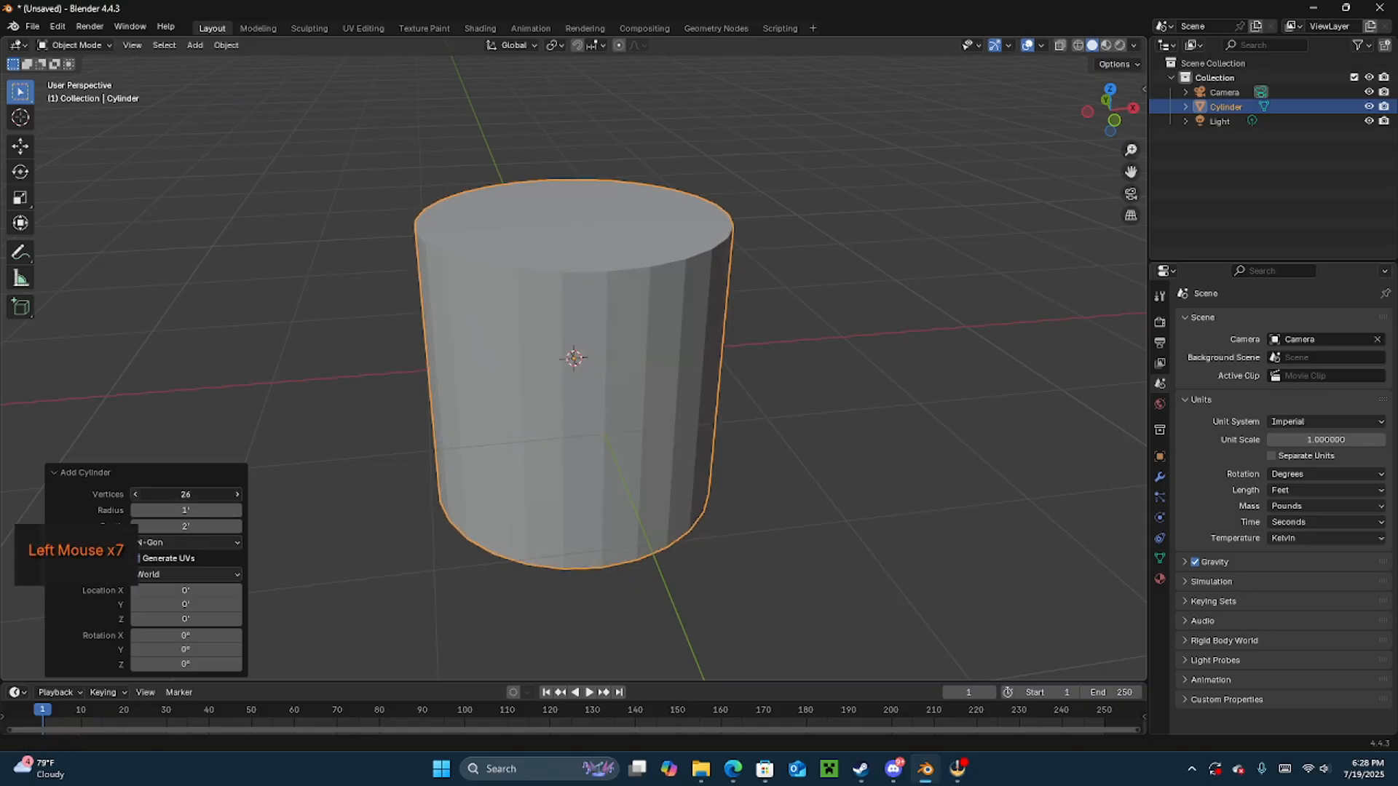
click(136, 495)
click(136, 496)
click(136, 495)
click(136, 495)
click(136, 495)
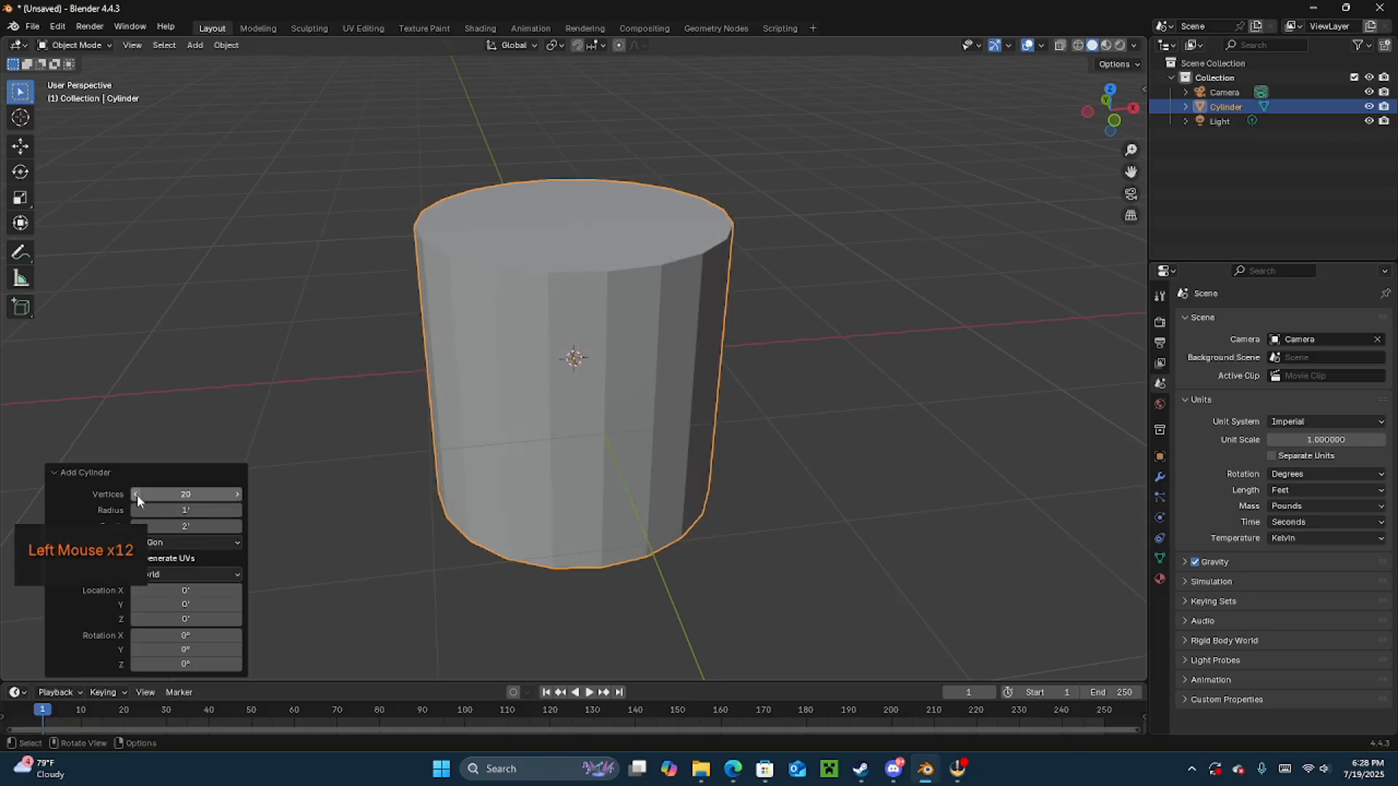
- Set the cylinder's radius to 1.6 ft
middle_drag(547, 501, 601, 492)
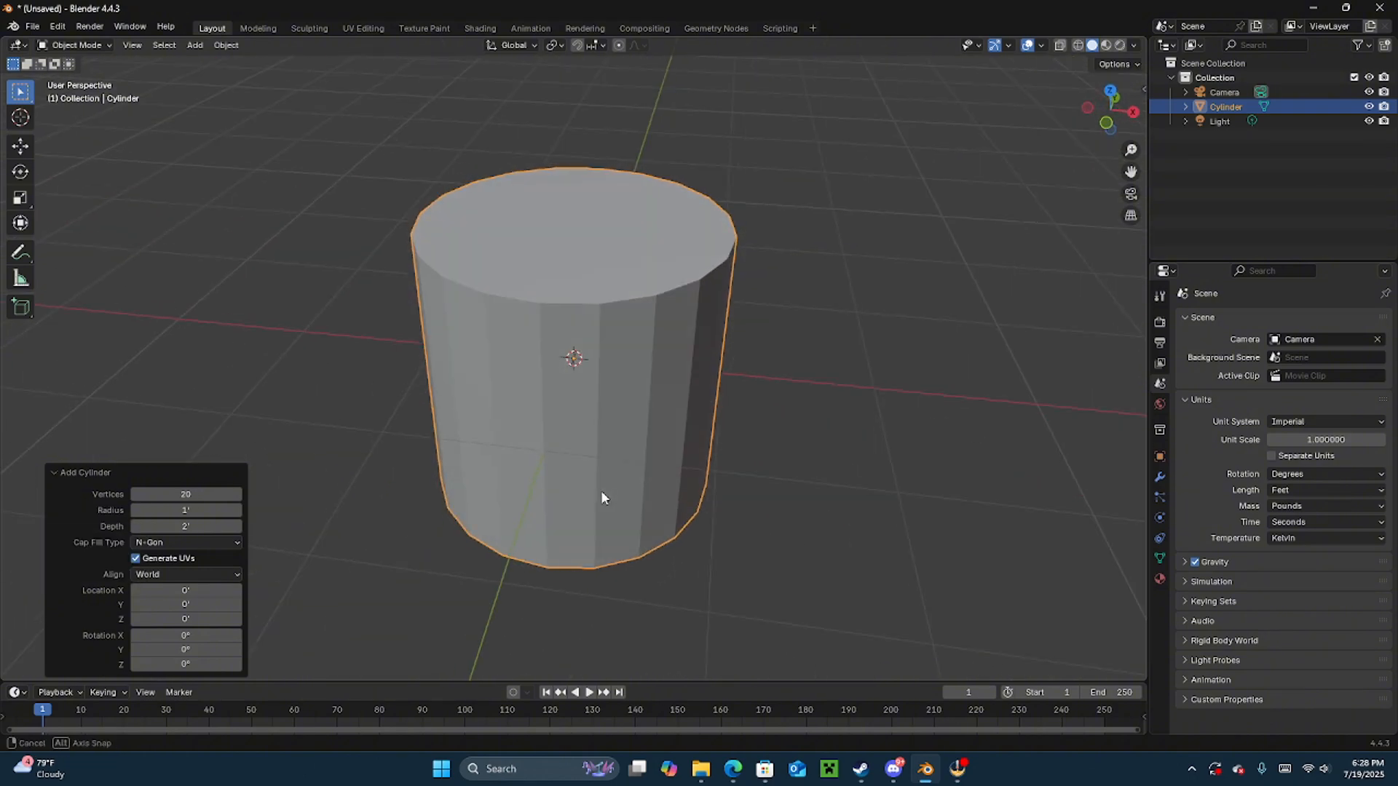
click(188, 509)
text(1.6)
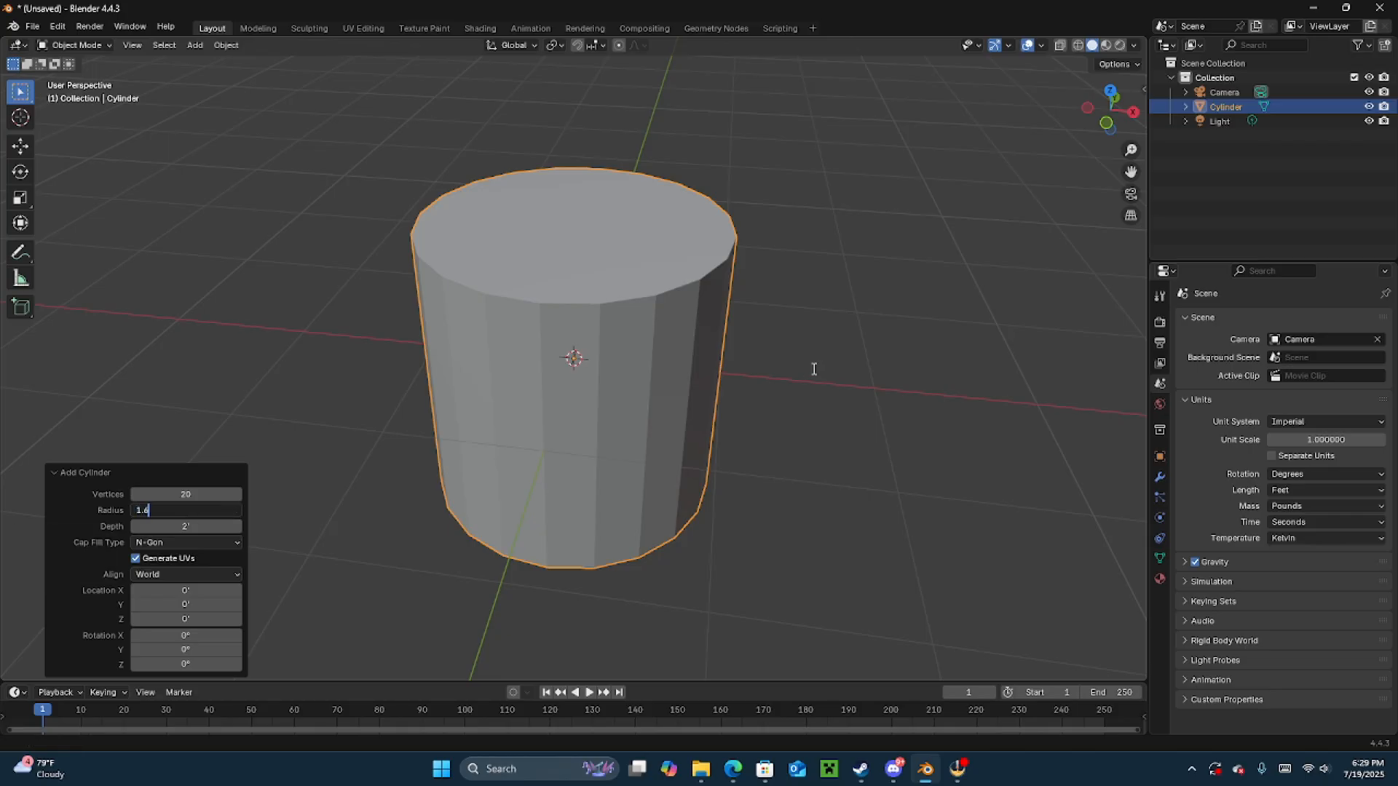
key(Return)
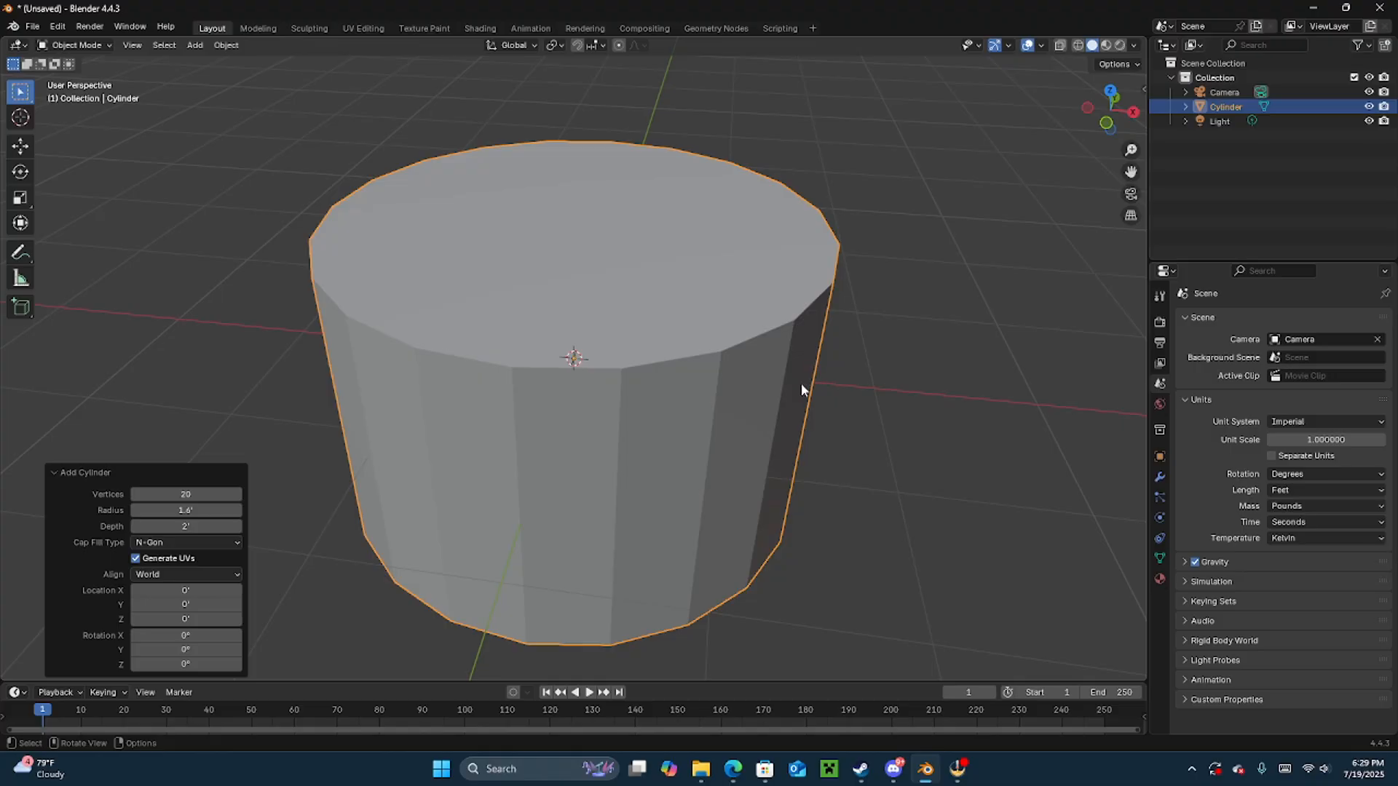
- Set the cylinder's radius to 1.4 ft
click(187, 510)
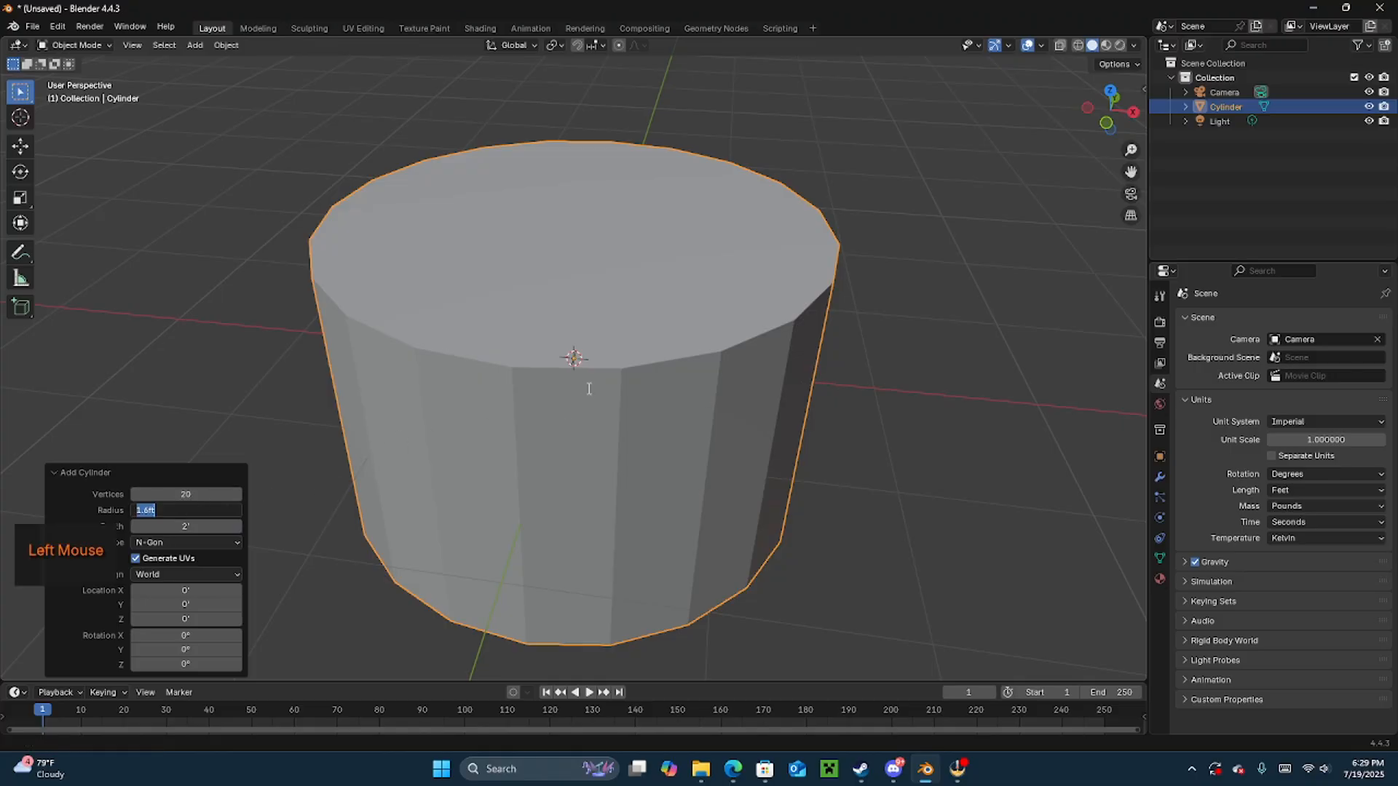
text(1.4)
key(Return)
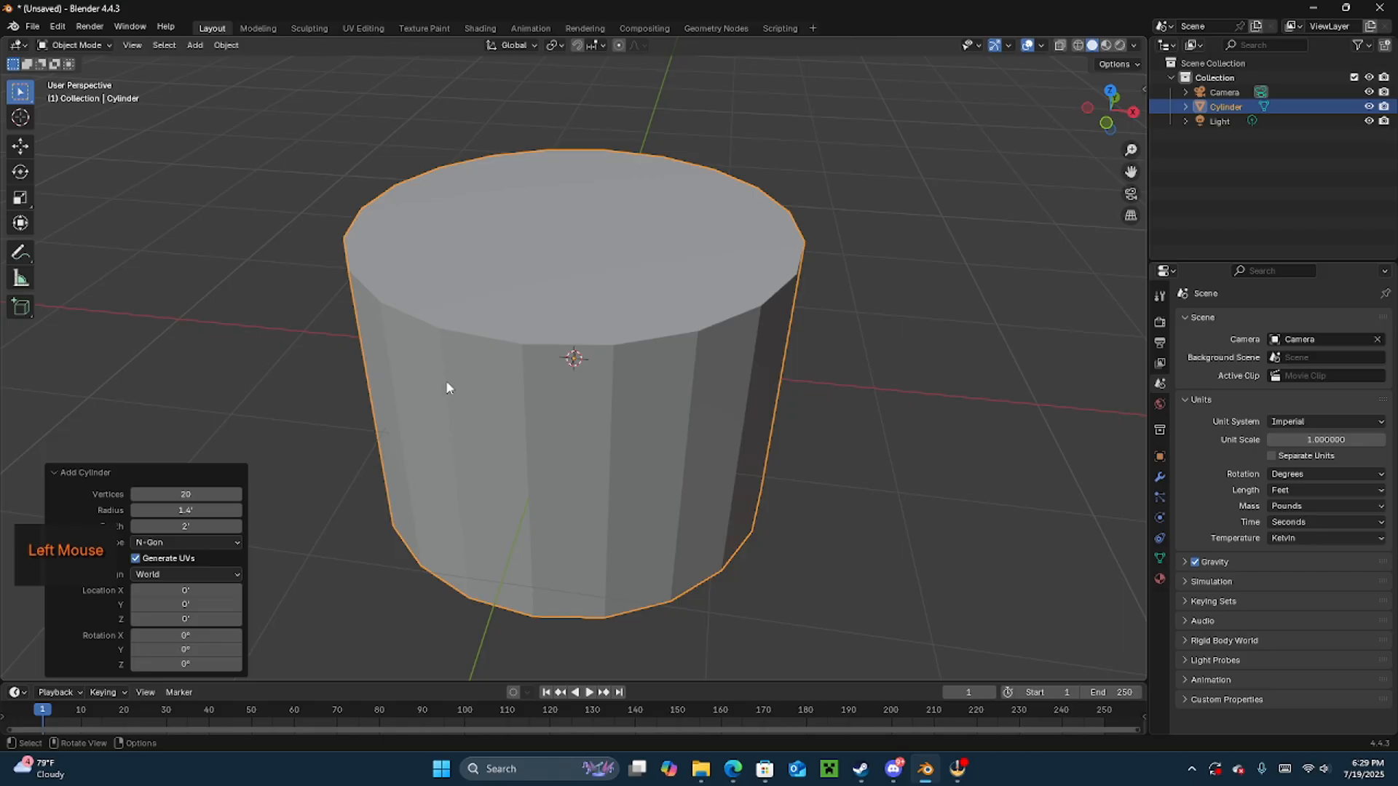
- Set the cylinder's depth to 4.5 ft
click(191, 525)
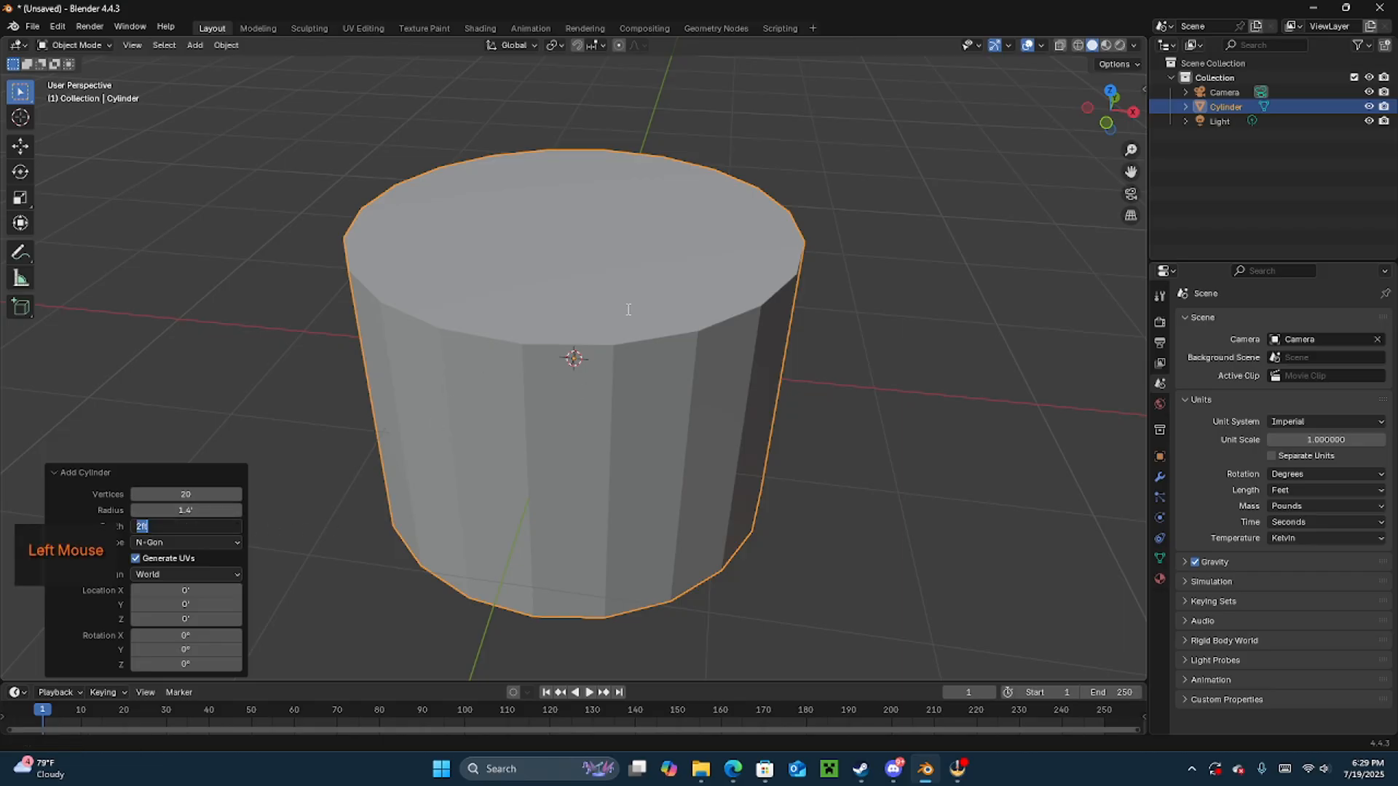
text(4.5)
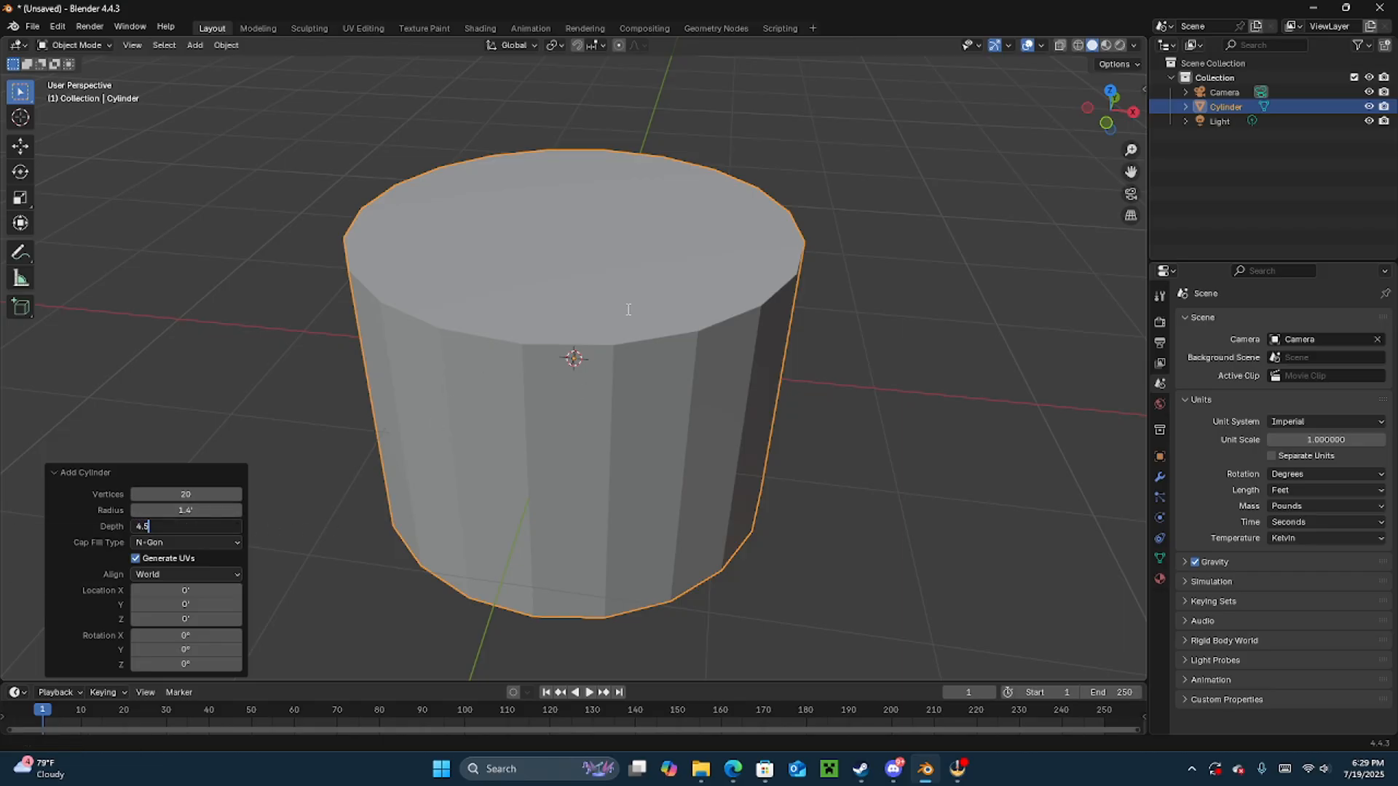
key(Return)
scroll(641, 299, down, 5)
middle_drag(670, 282, 675, 353)
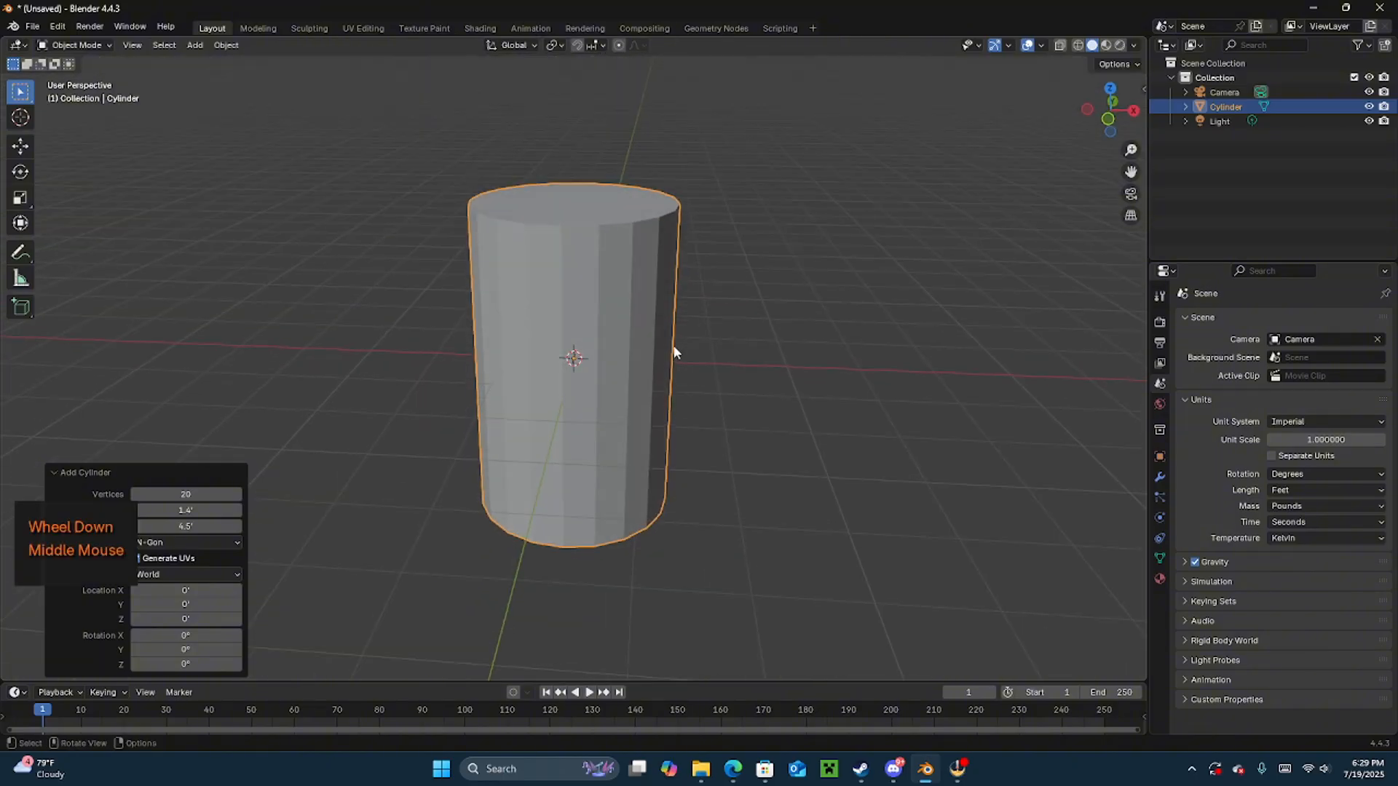
- Set the cylinder's depth to 4 ft
click(186, 526)
text(4)
key(Return)
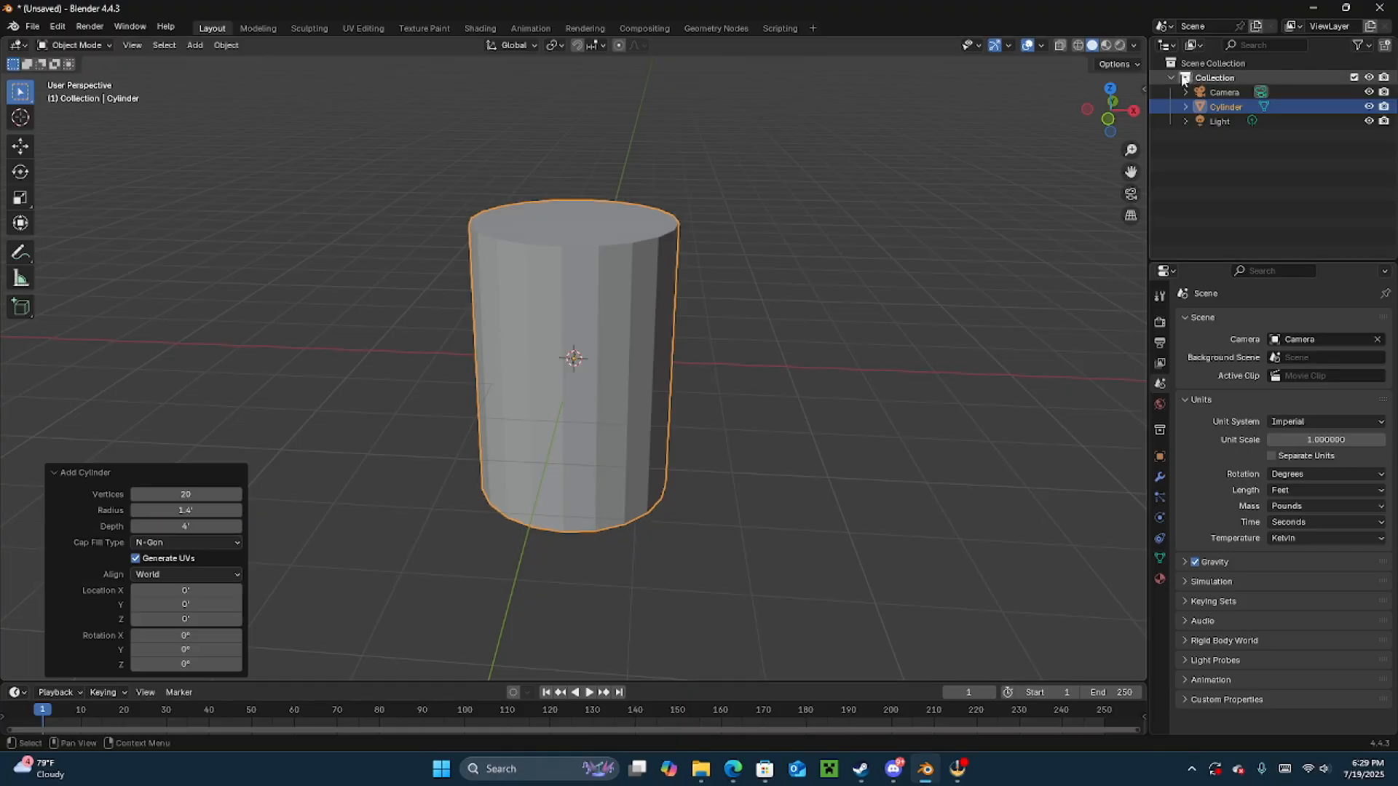
- Raise the cylinder onto the ground plane by setting its Z location to 2 ft
click(1143, 88)
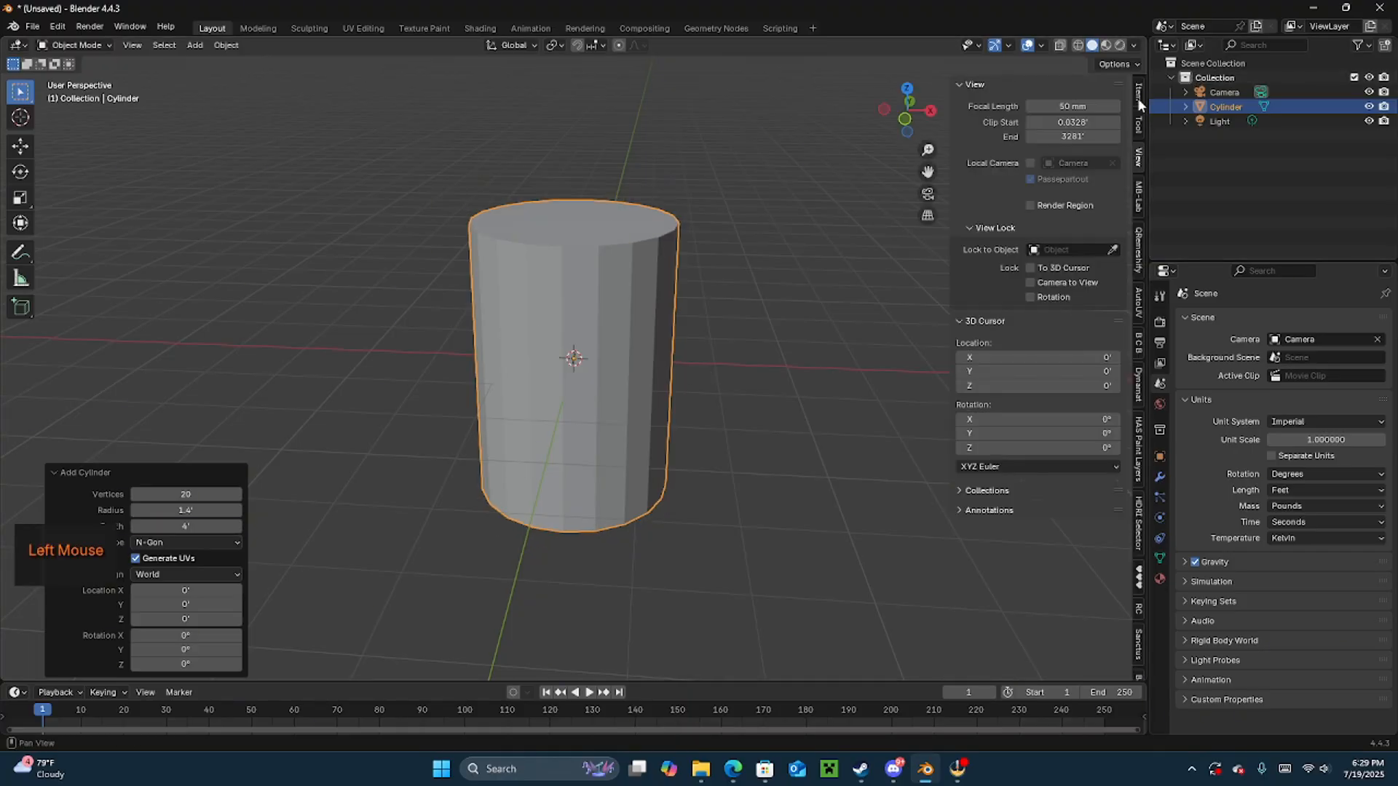
click(1139, 93)
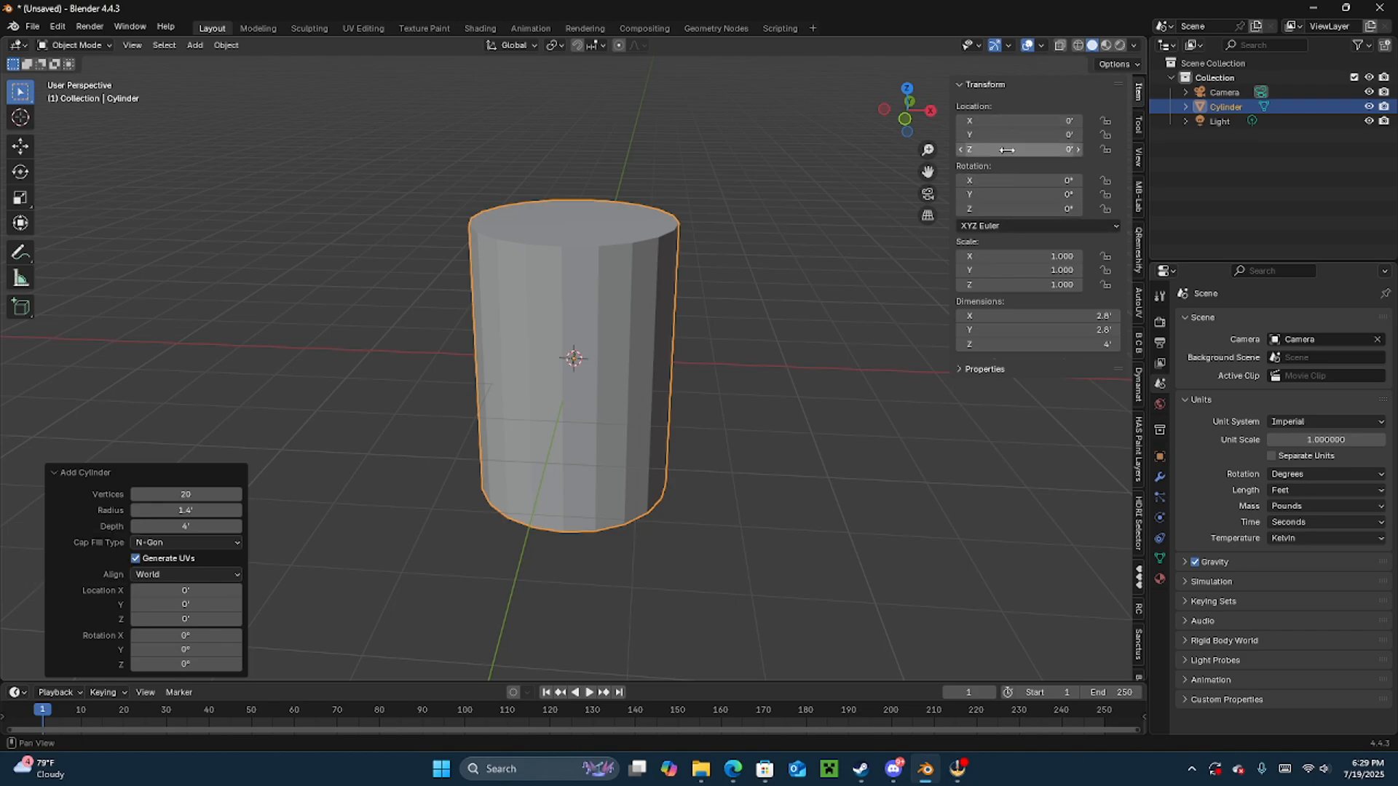
click(1007, 150)
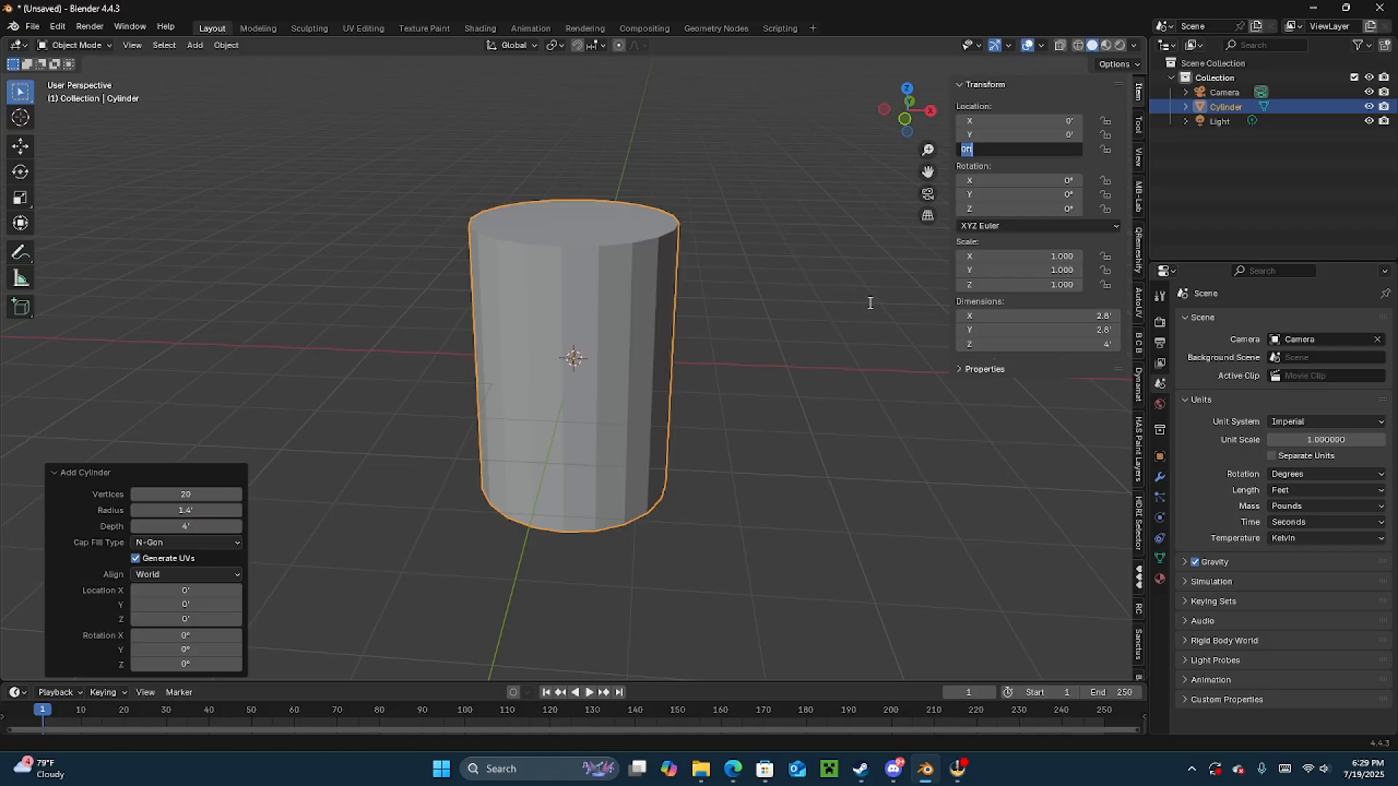
text(2)
key(Return)
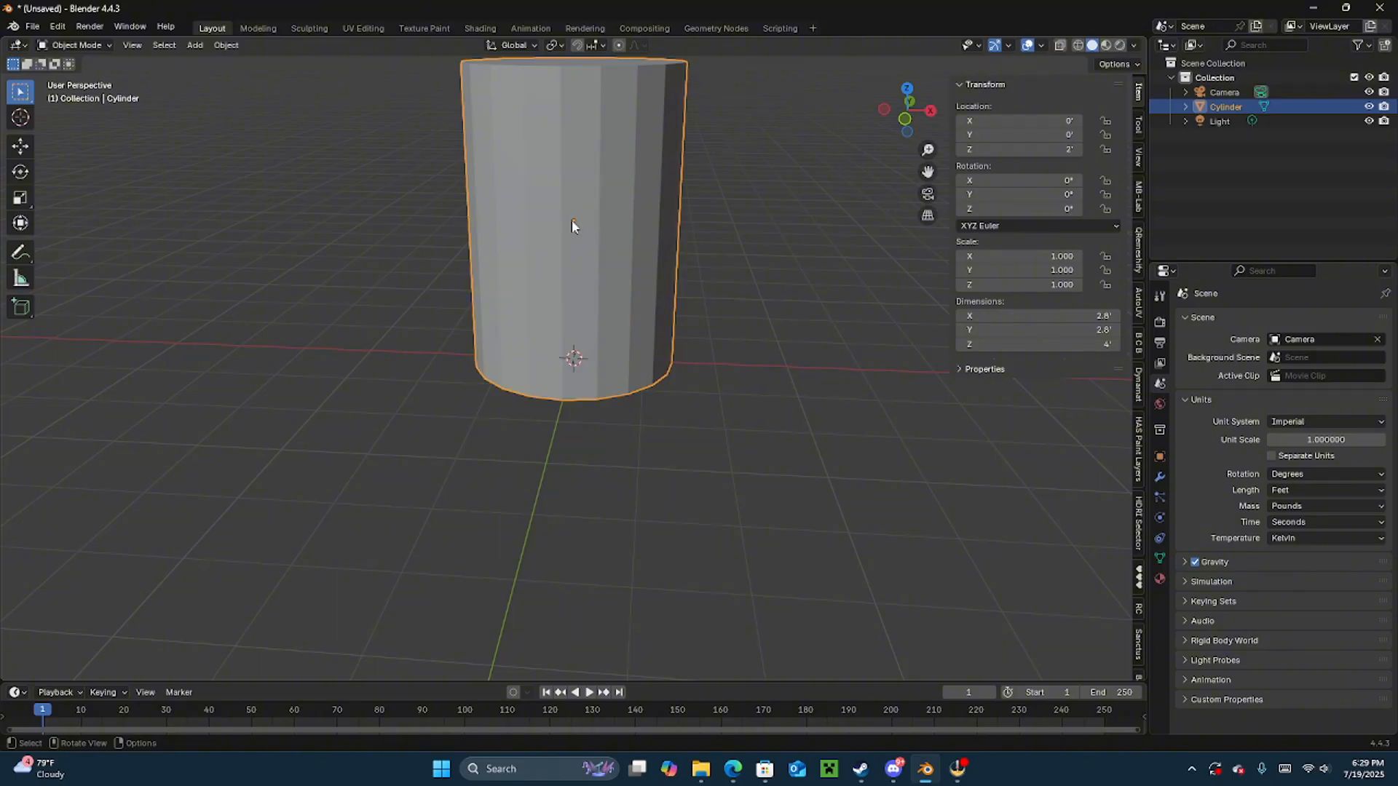
- Switch the cylinder into Edit Mode for mesh editing
right_click(573, 398)
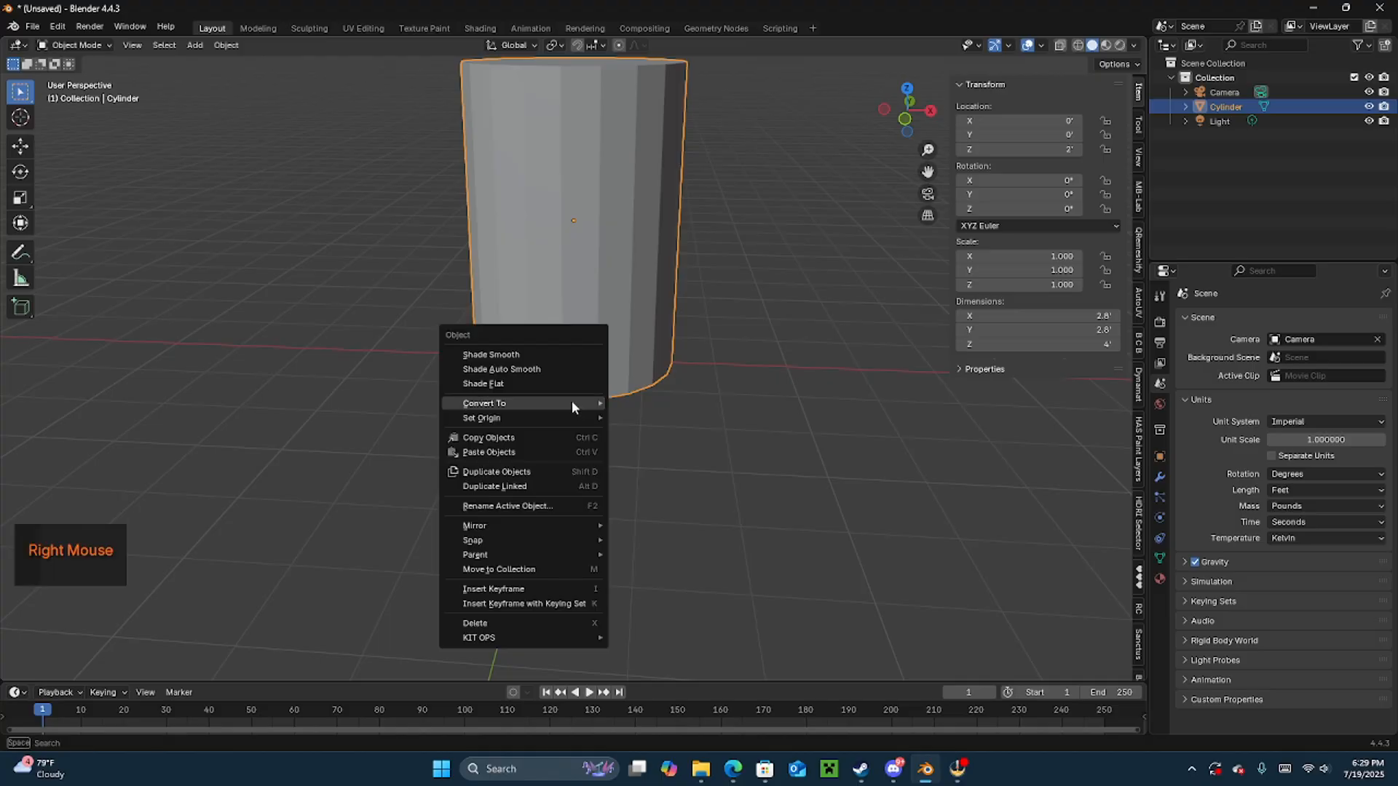
middle_drag(576, 402, 621, 401)
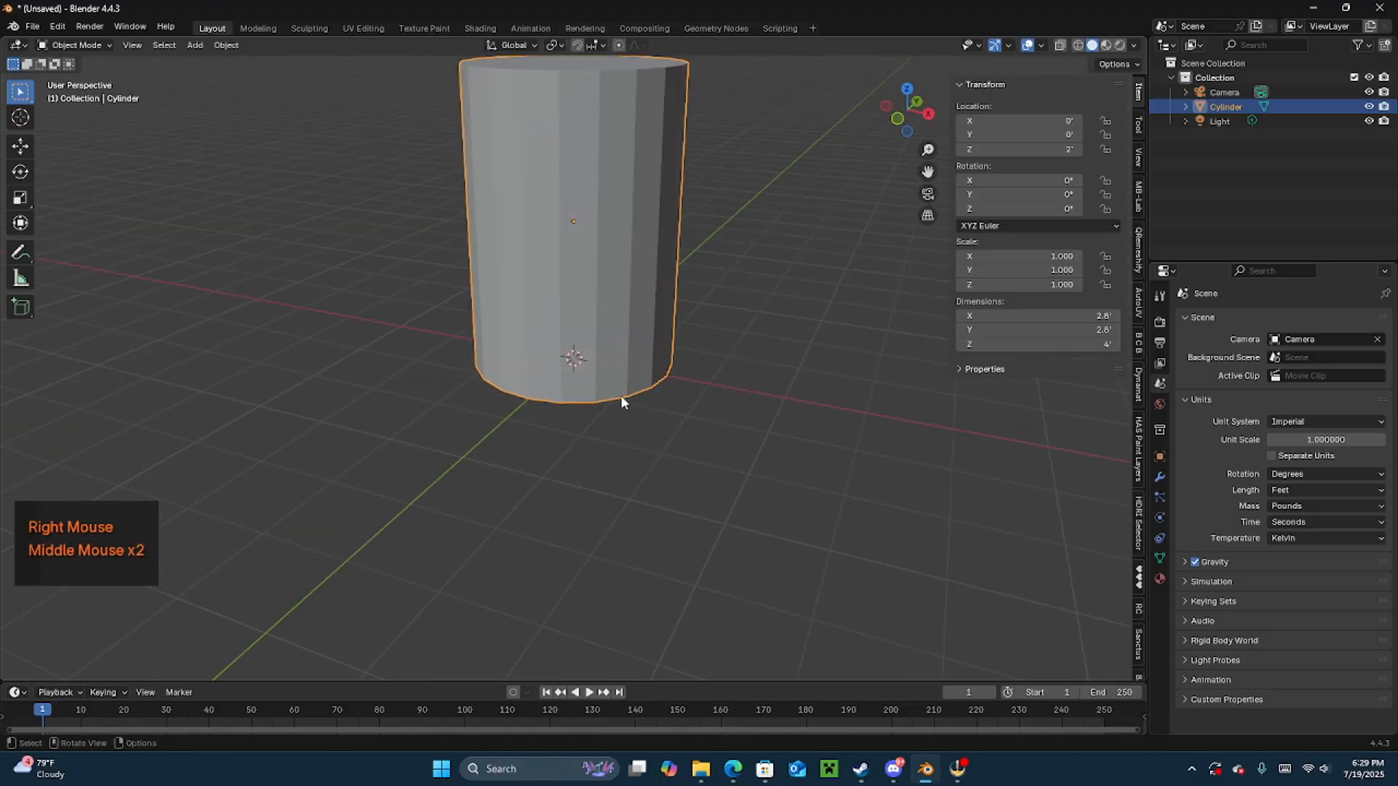
middle_drag(701, 309, 637, 301)
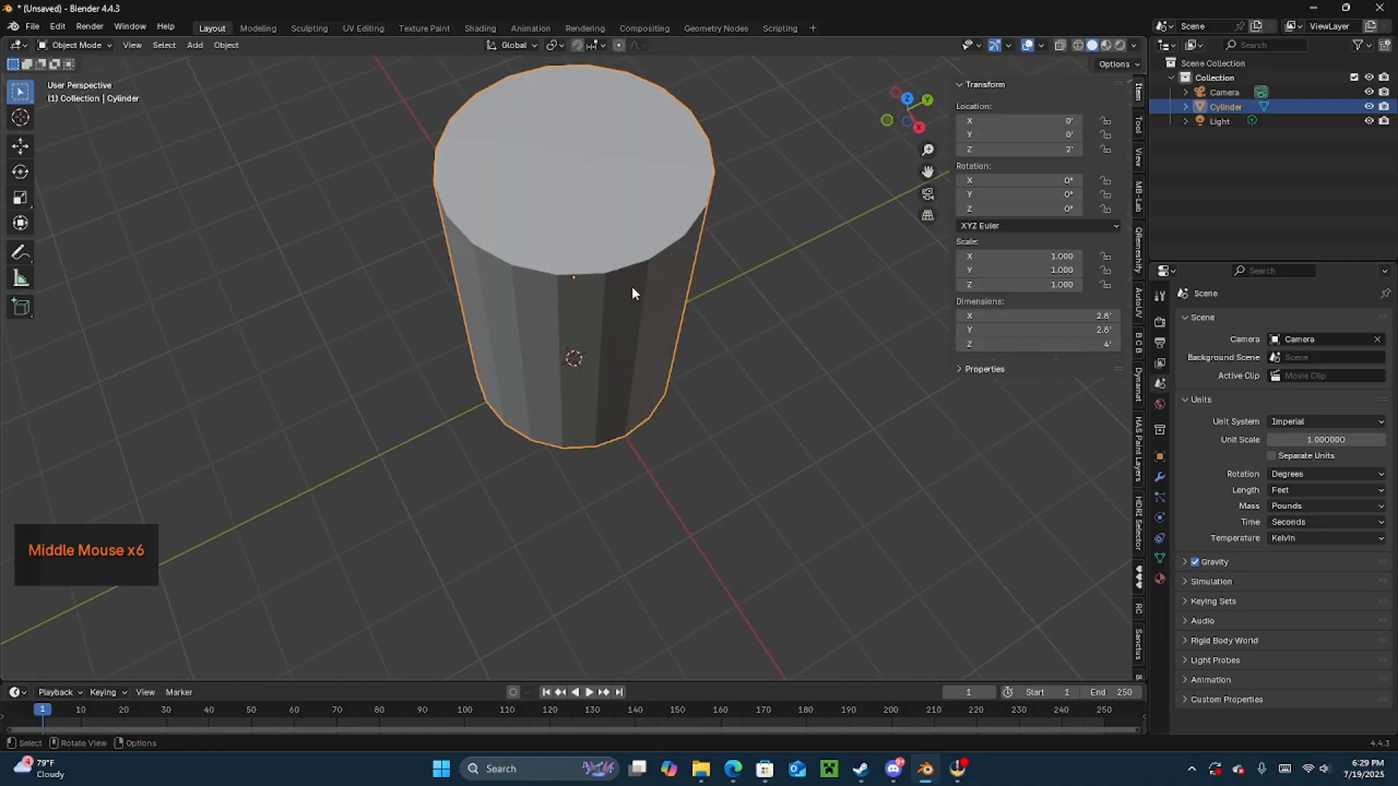
key(Tab)
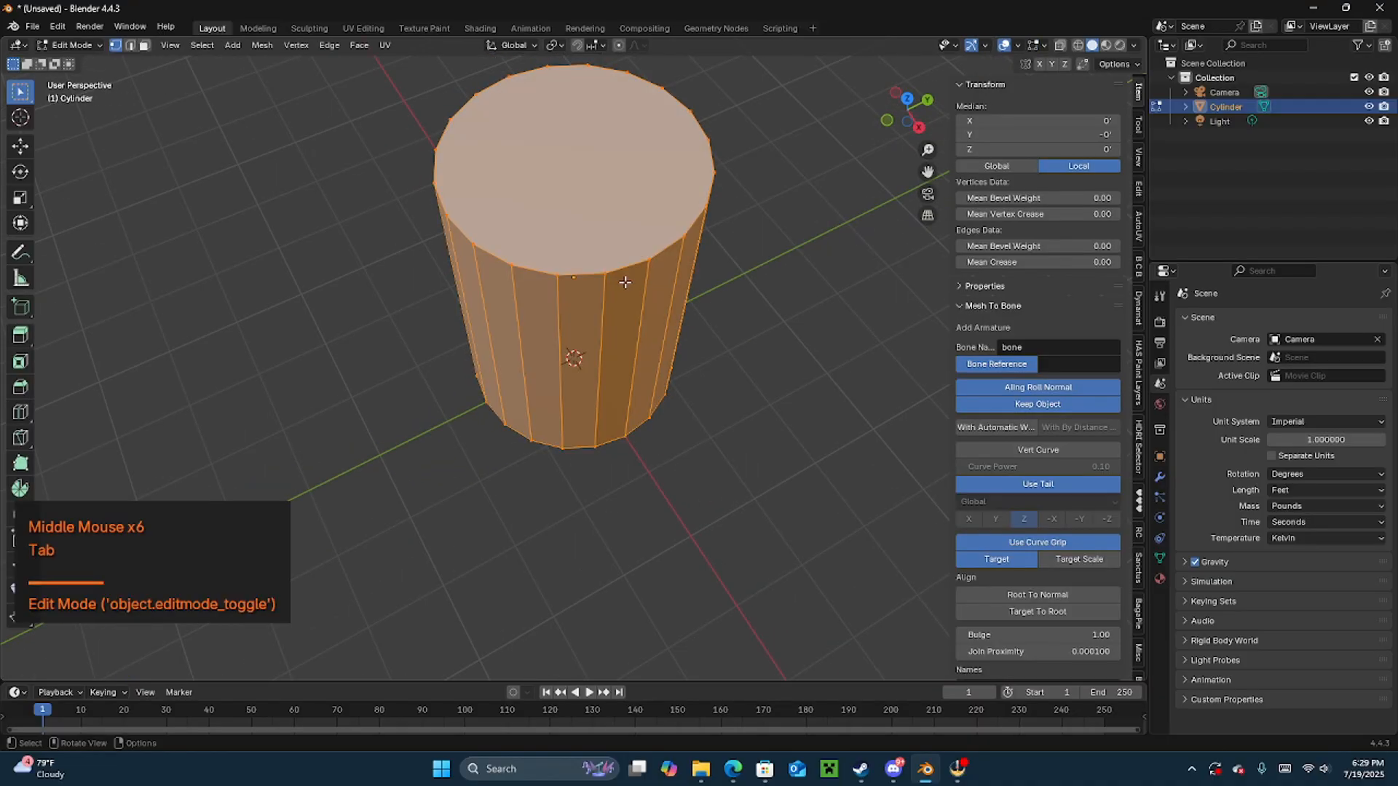
- Try 13 evenly spaced horizontal loop cuts around the cylinder's side, and undo them
key(ctrl+r)
scroll(600, 279, up, 1)
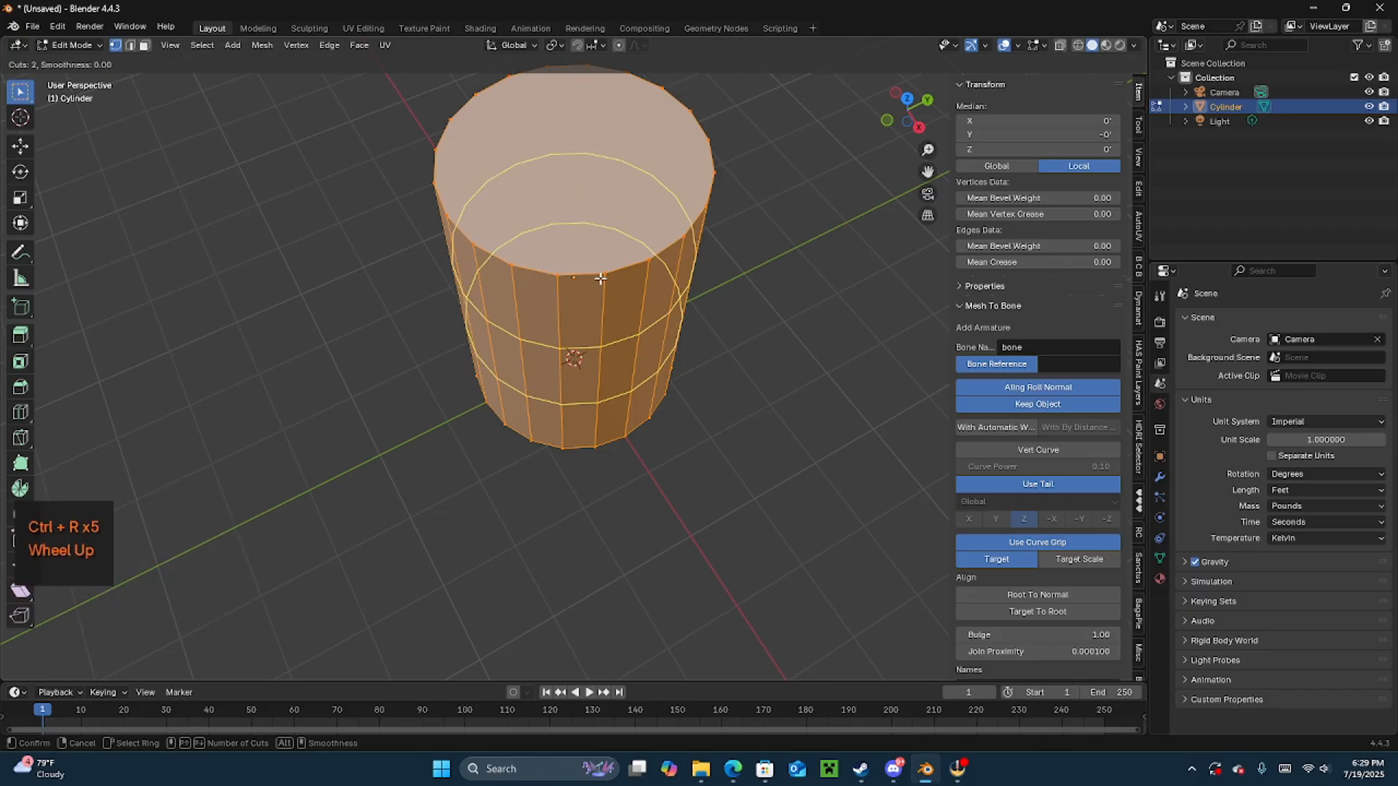
scroll(600, 279, up, 1)
scroll(600, 279, up, 6)
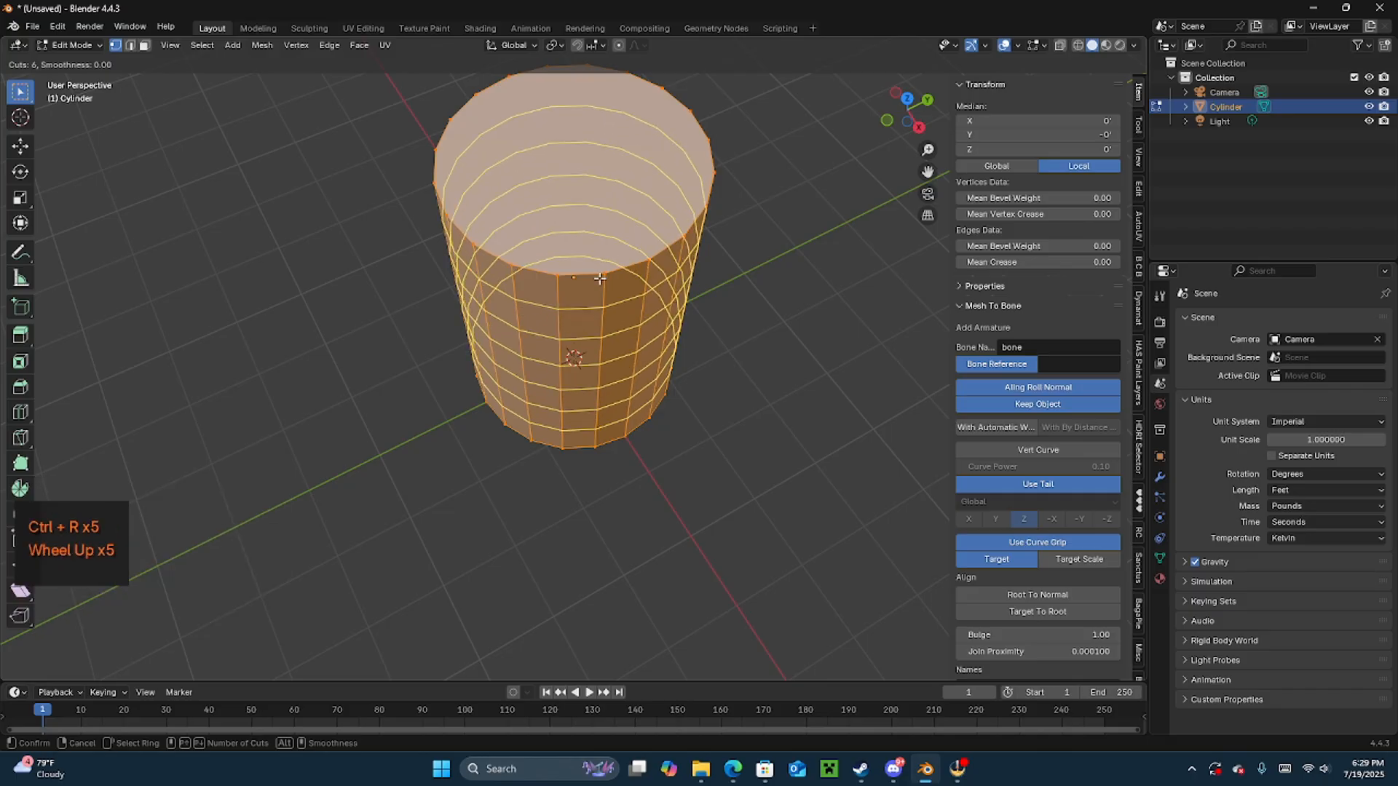
scroll(601, 279, up, 1)
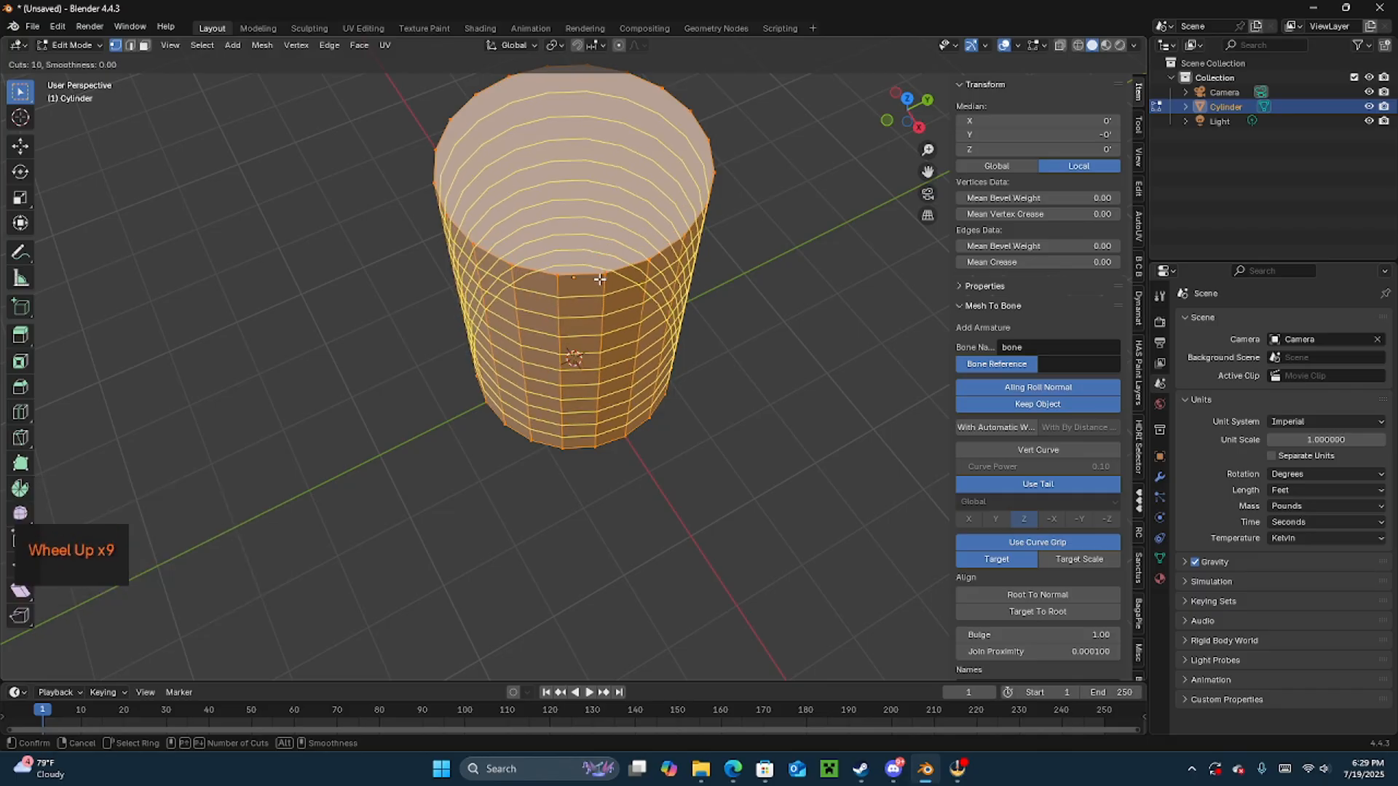
scroll(601, 279, up, 2)
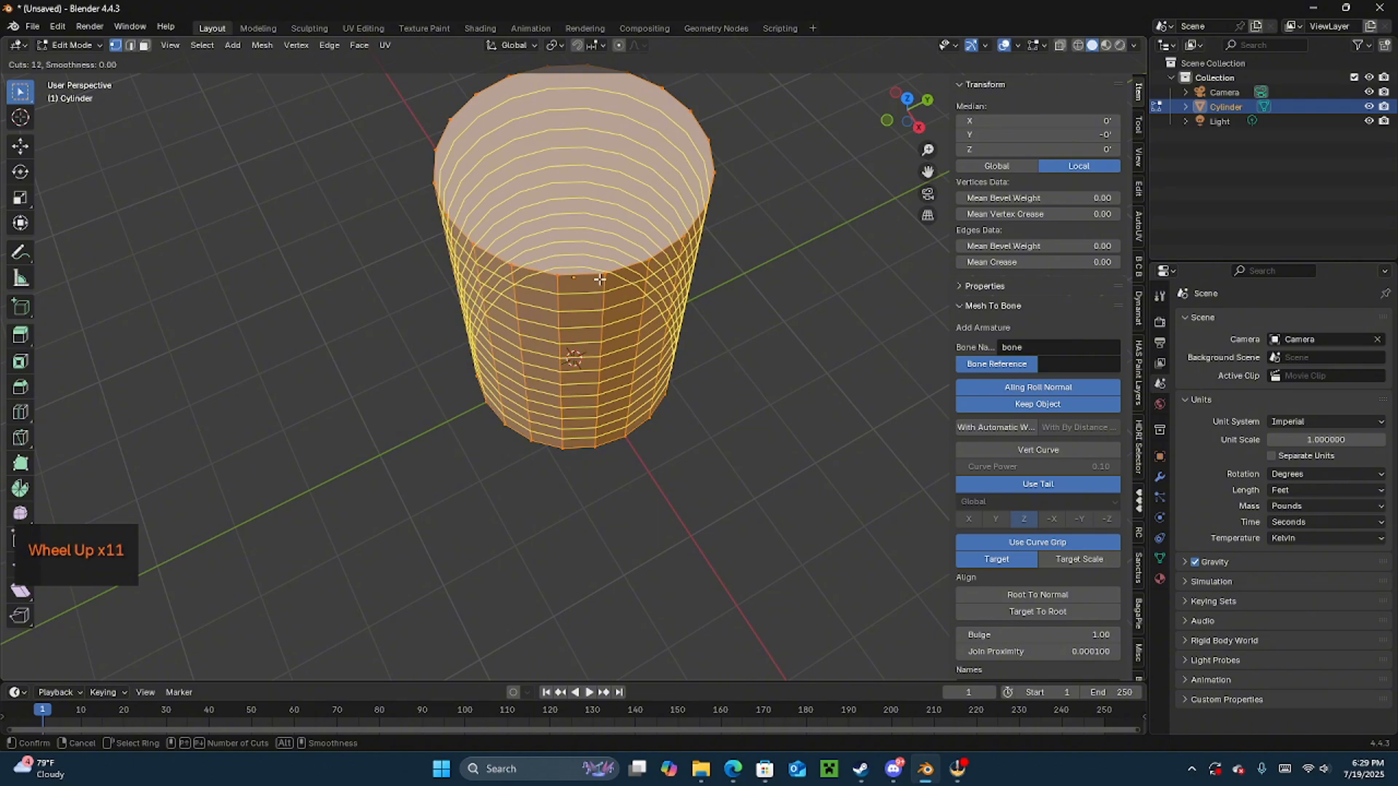
scroll(600, 279, up, 1)
double_click(600, 279)
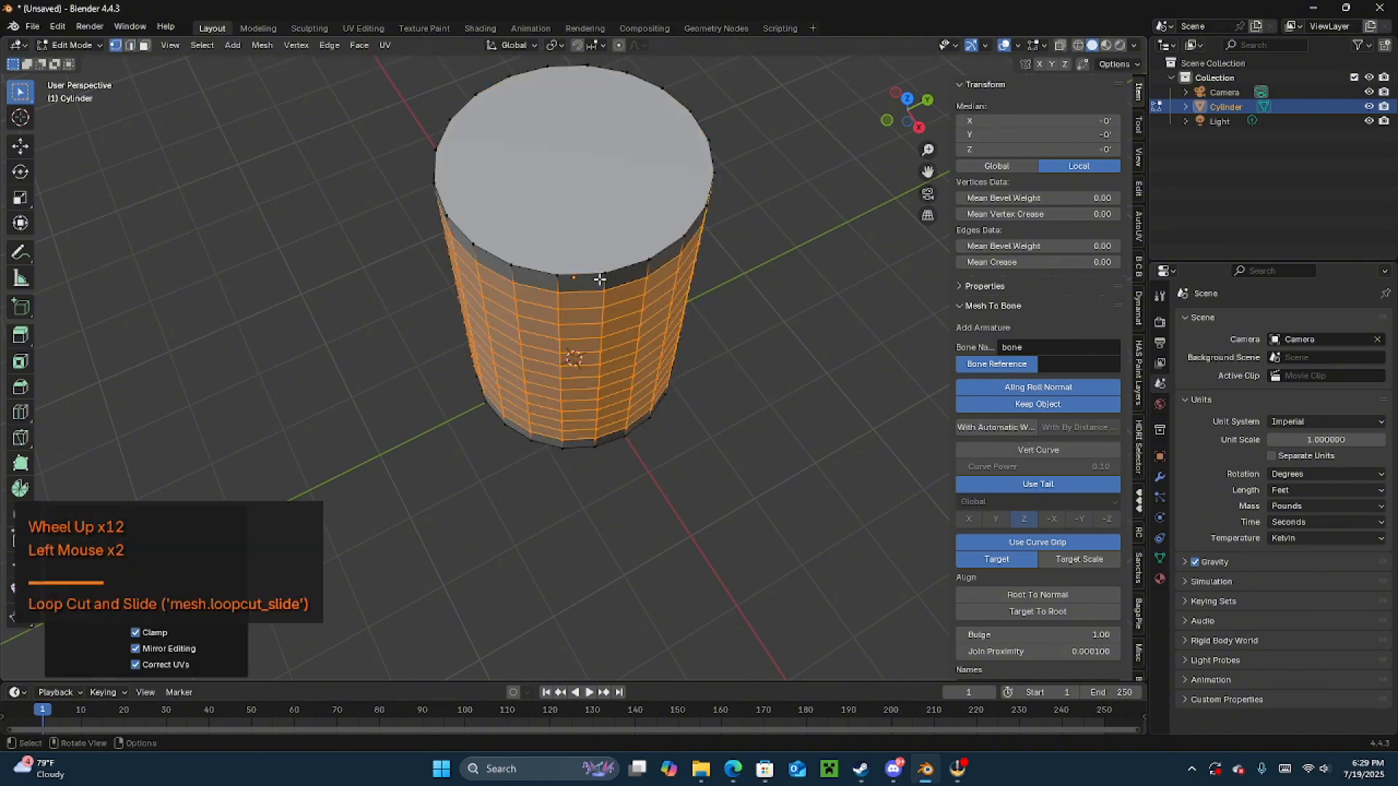
middle_drag(592, 336, 587, 322)
scroll(587, 321, up, 1)
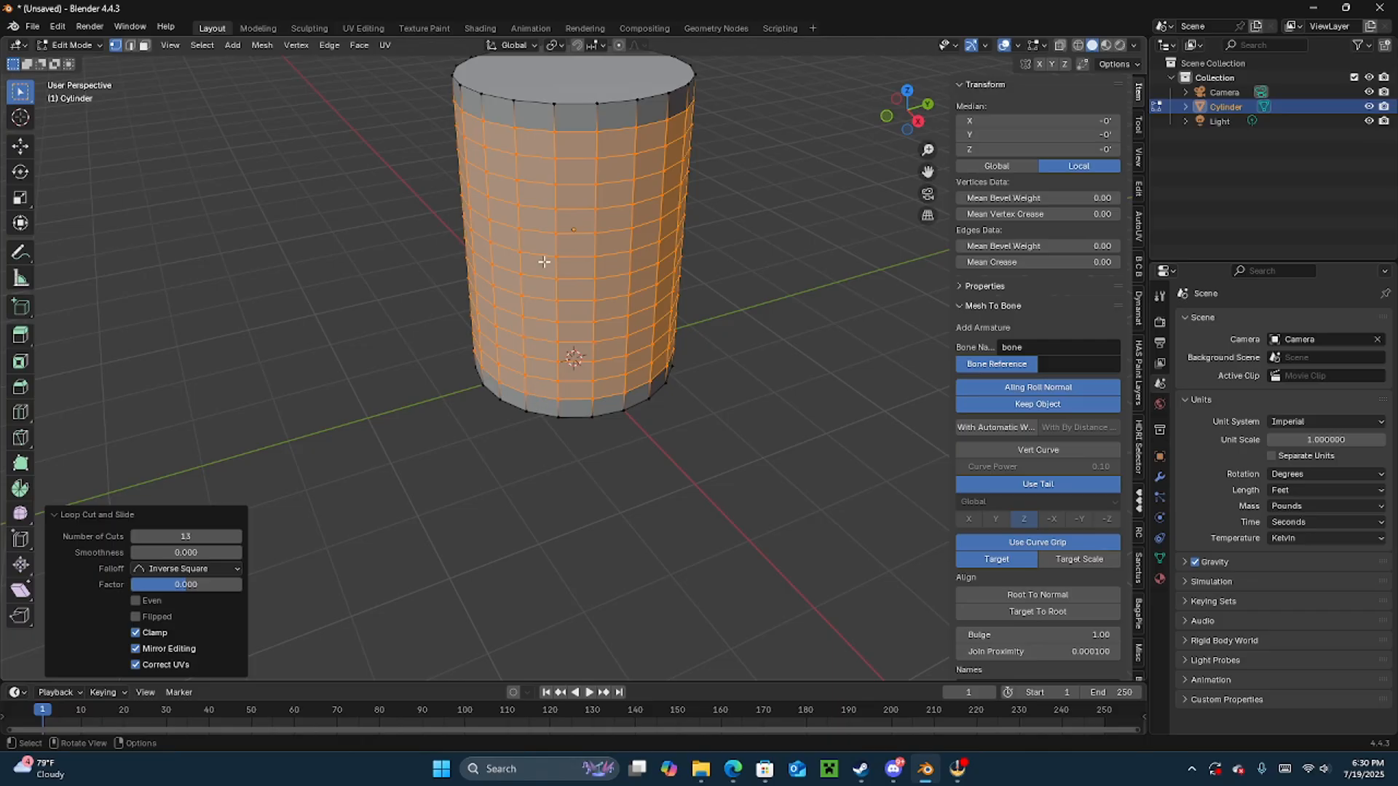
key(ctrl+z)
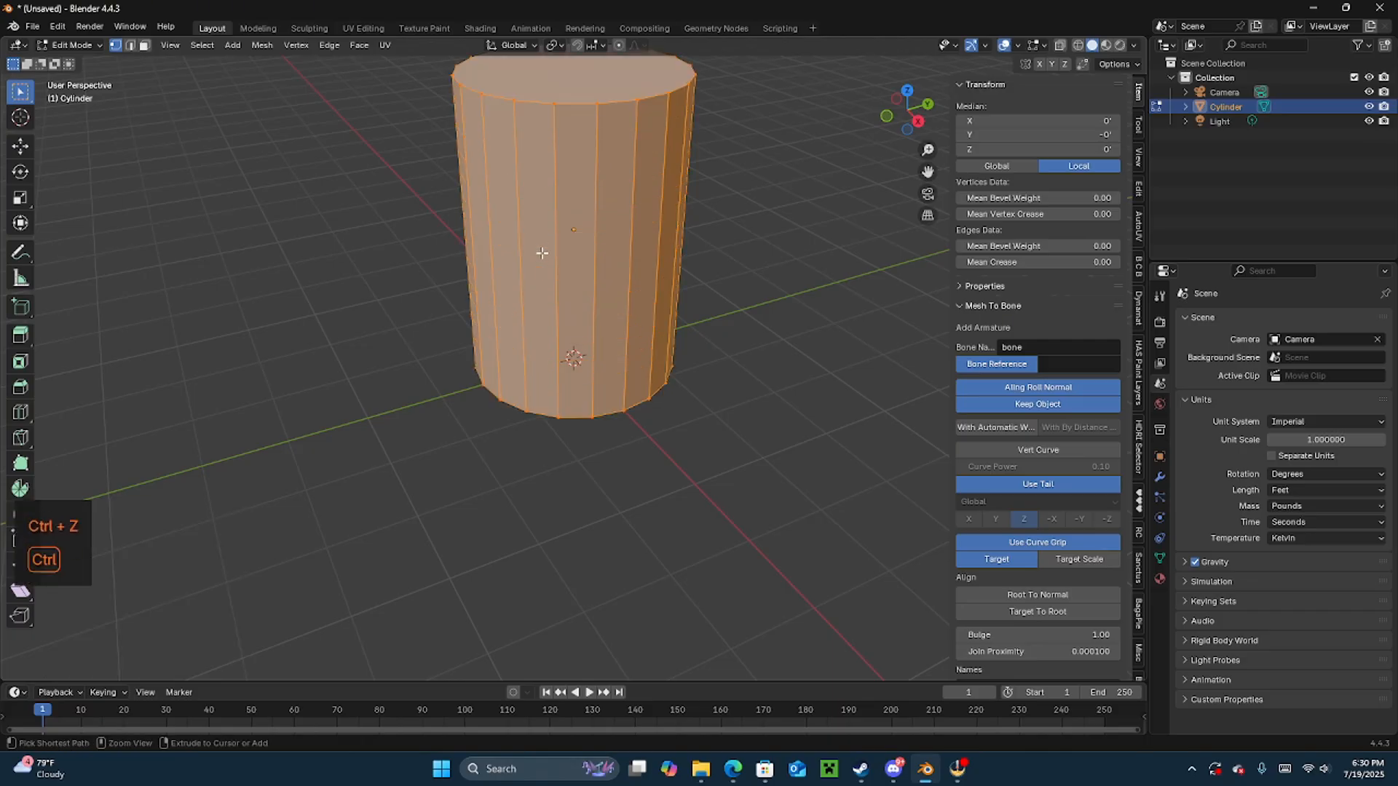
- Add 12 evenly spaced horizontal loop cuts around the cylinder's side, without sliding them
key(ctrl+r)
scroll(541, 253, up, 6)
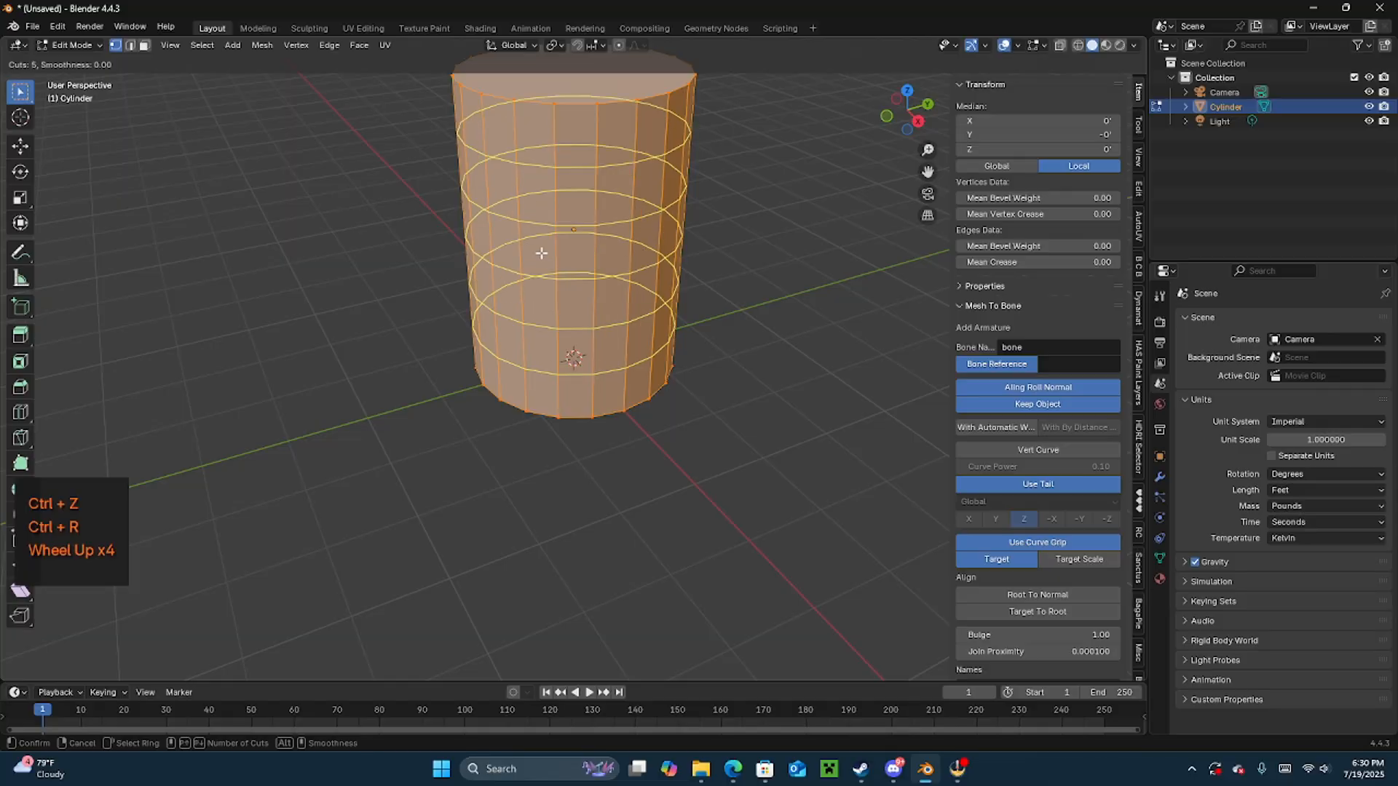
scroll(541, 253, up, 5)
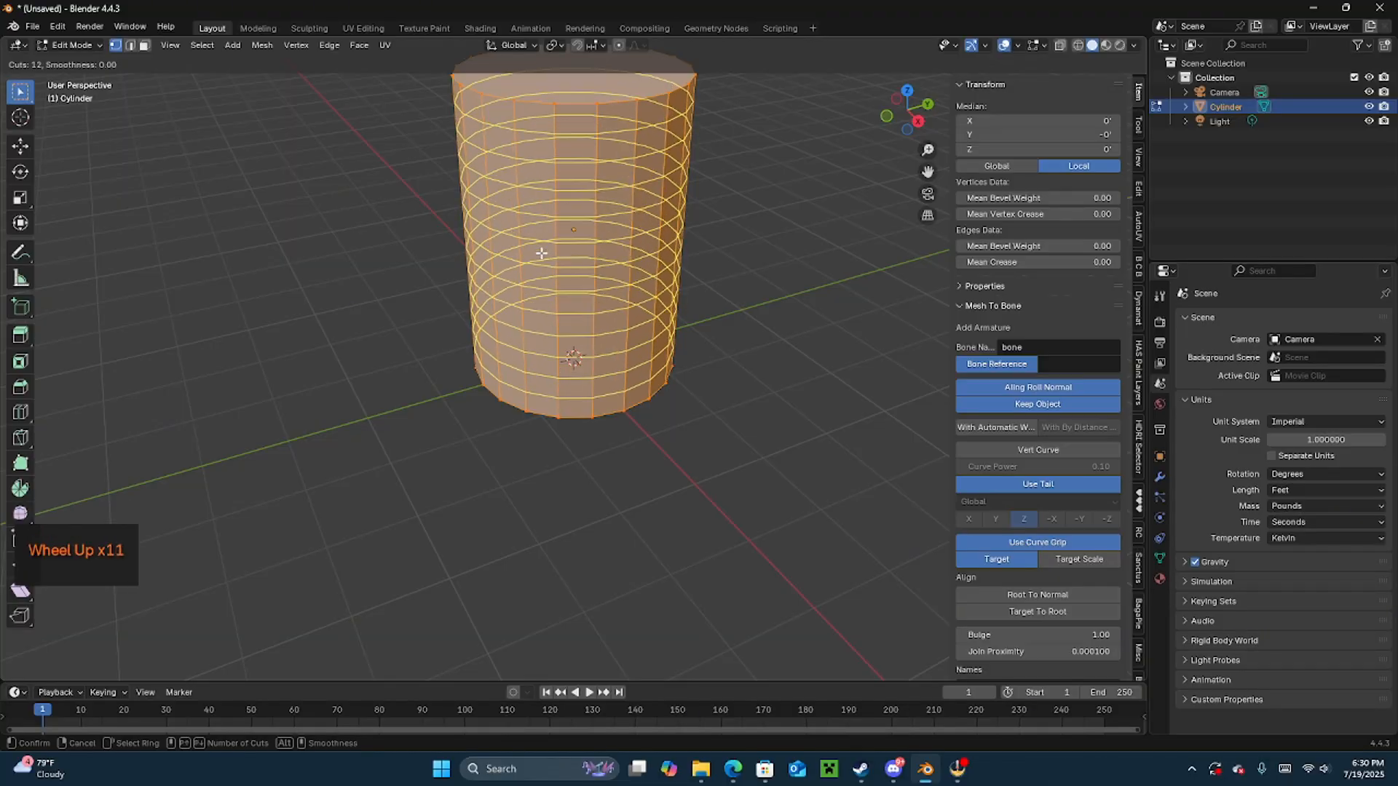
click(541, 253)
click(541, 253)
- Clear the selection, switch to face select mode and select the ring of faces around the cylinder's middle
middle_drag(572, 266, 533, 233)
scroll(531, 238, up, 1)
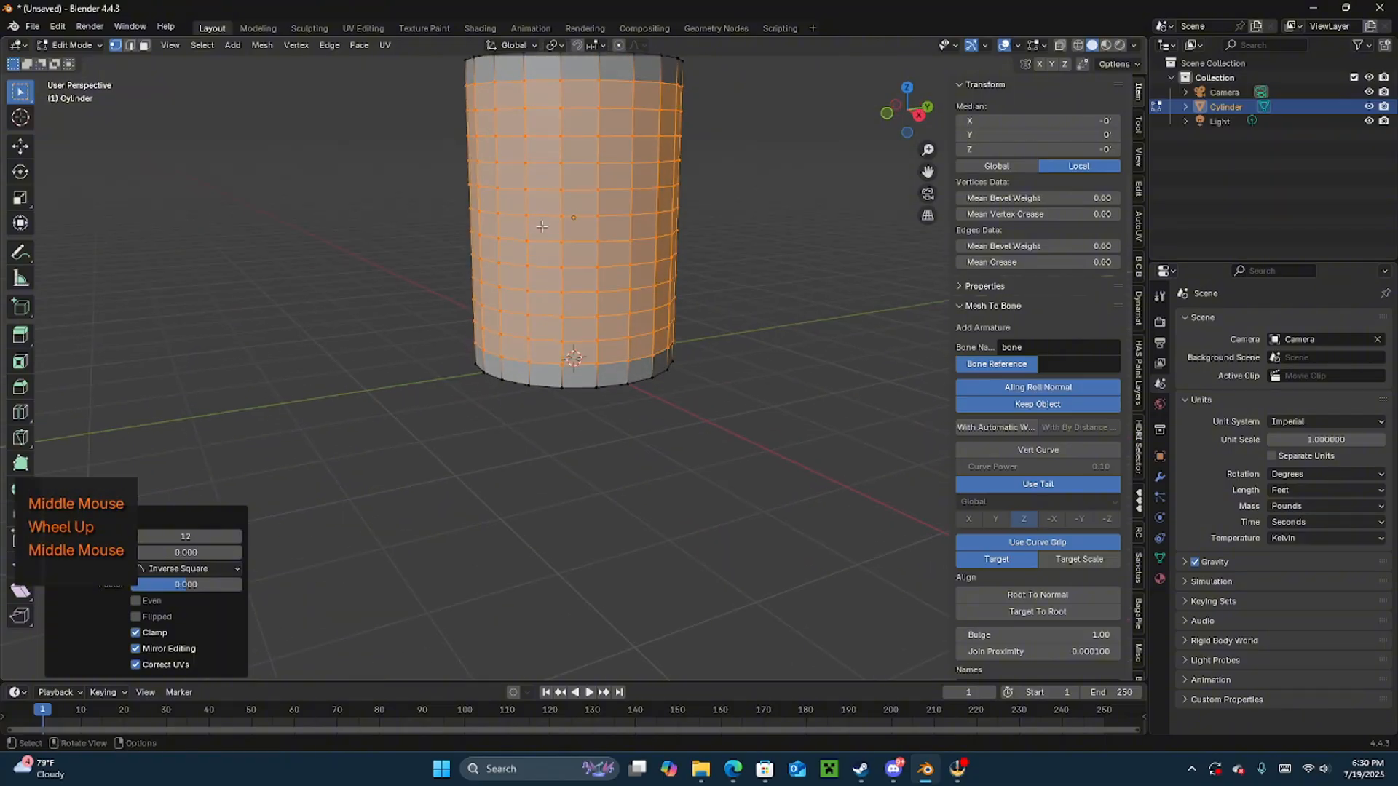
click(539, 231)
key(3)
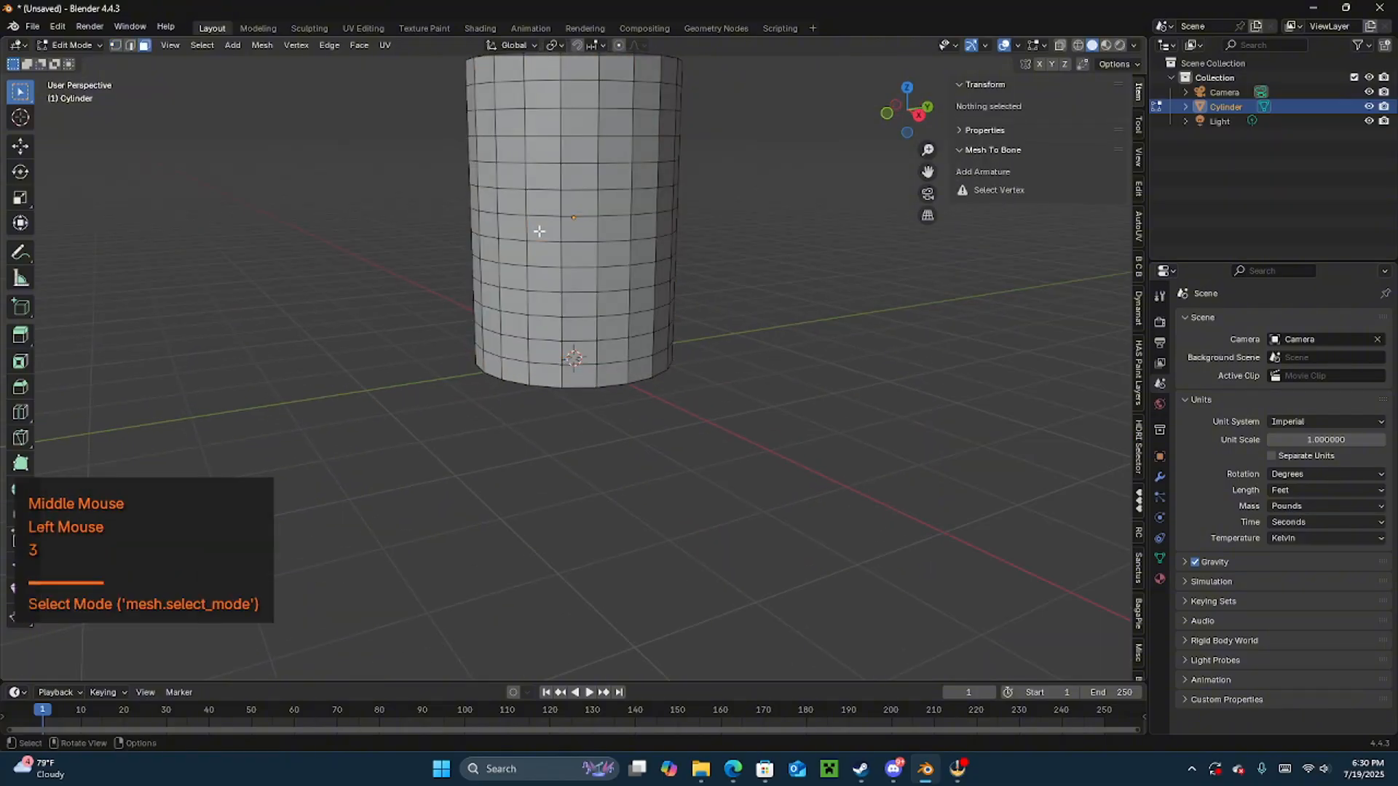
click(539, 231)
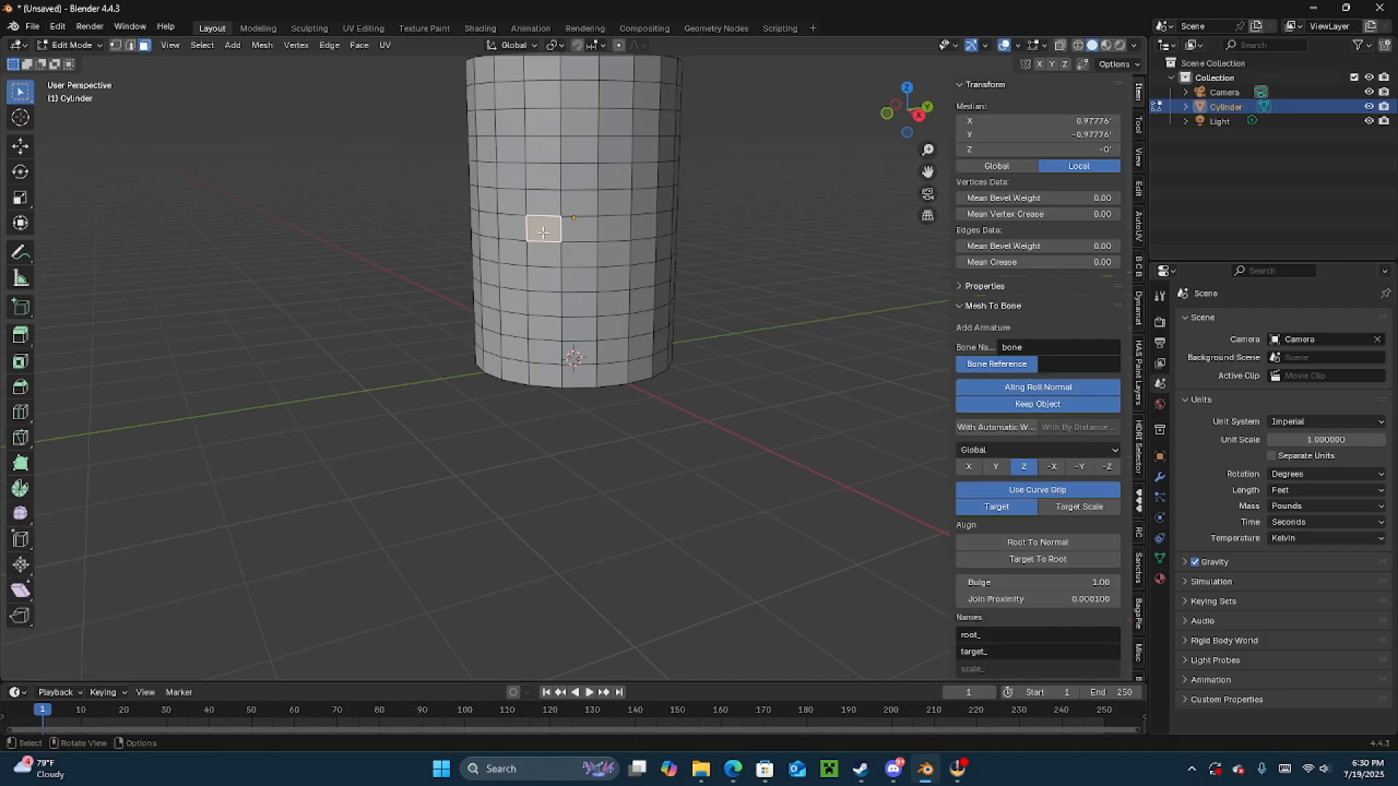
alt+shift+click(594, 229)
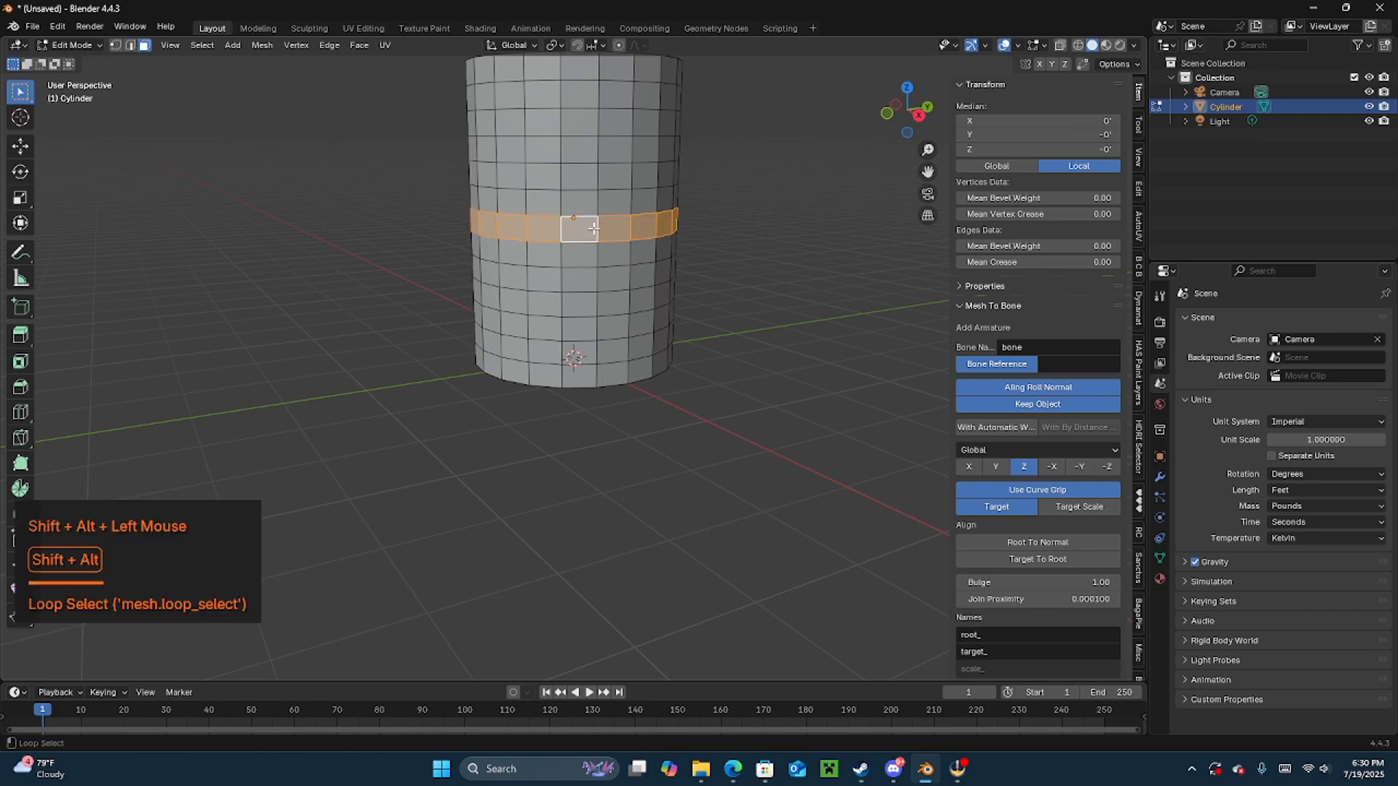
- Turn on proportional editing with Smooth falloff and a proportional size of 1.89 ft
click(619, 46)
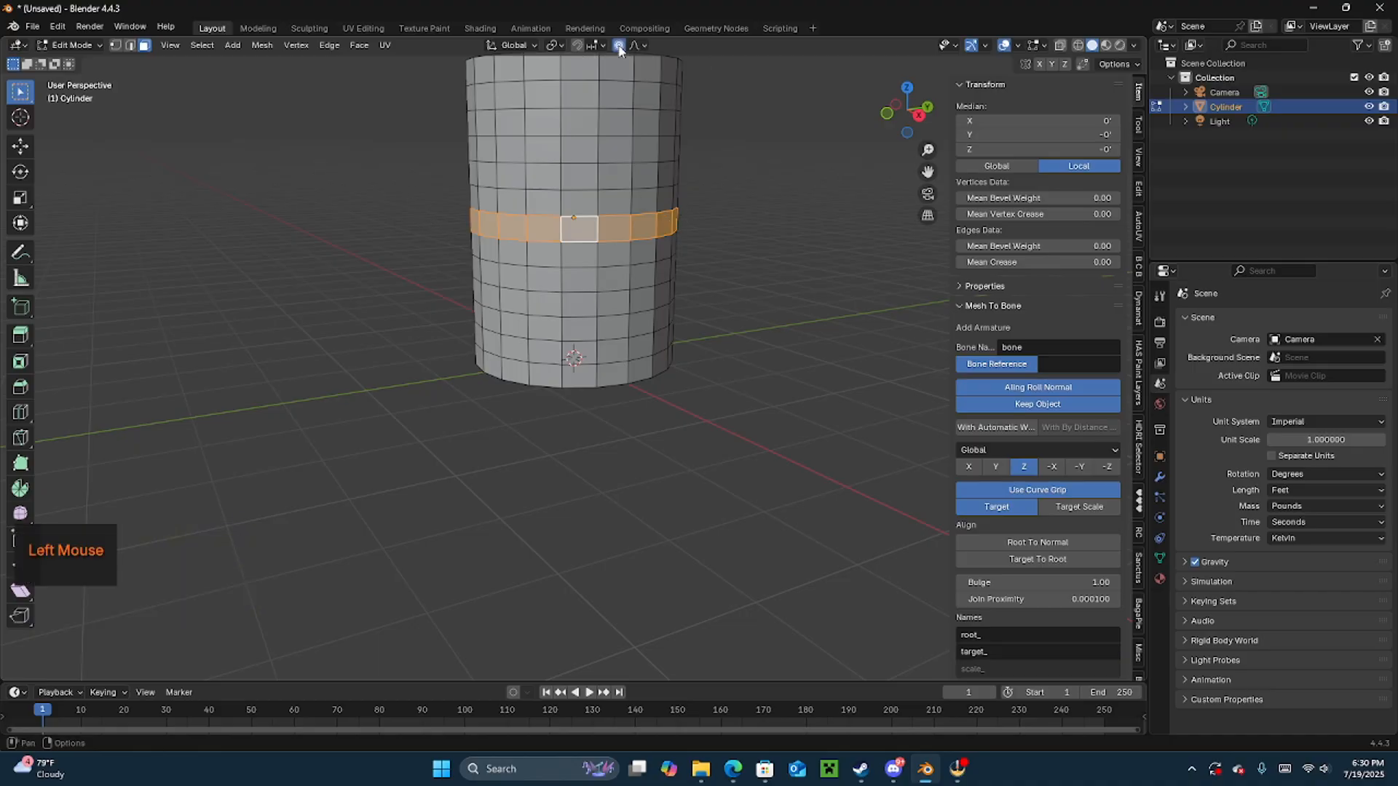
click(643, 44)
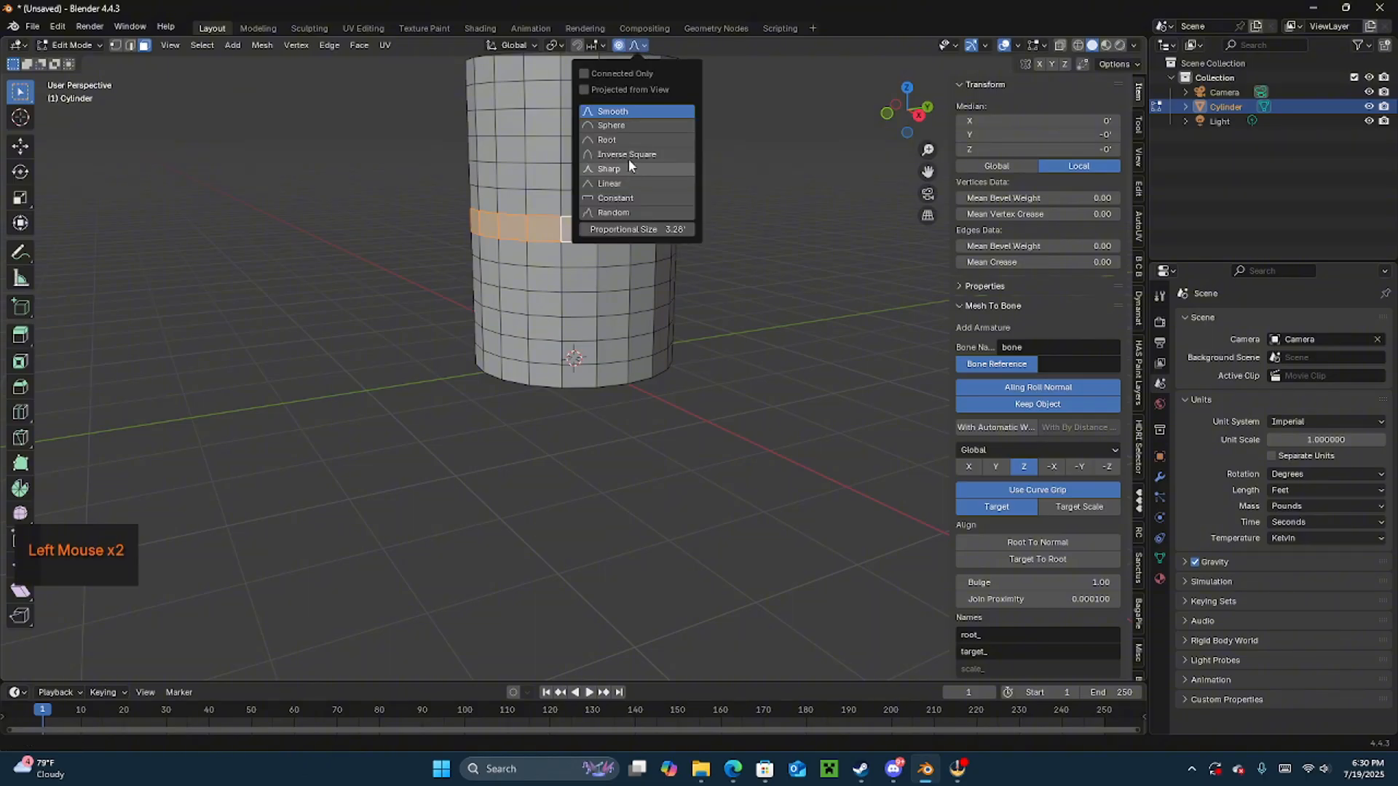
click(627, 124)
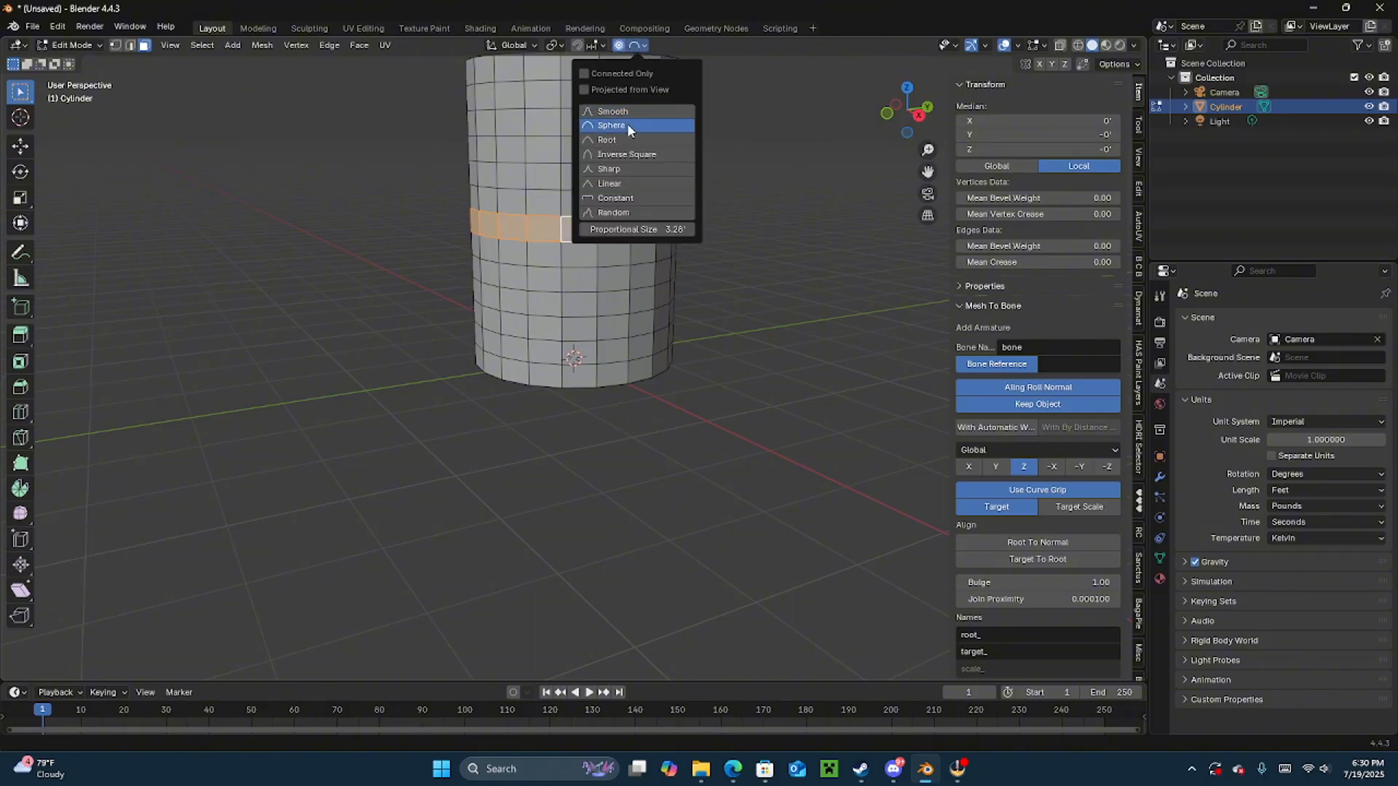
click(626, 112)
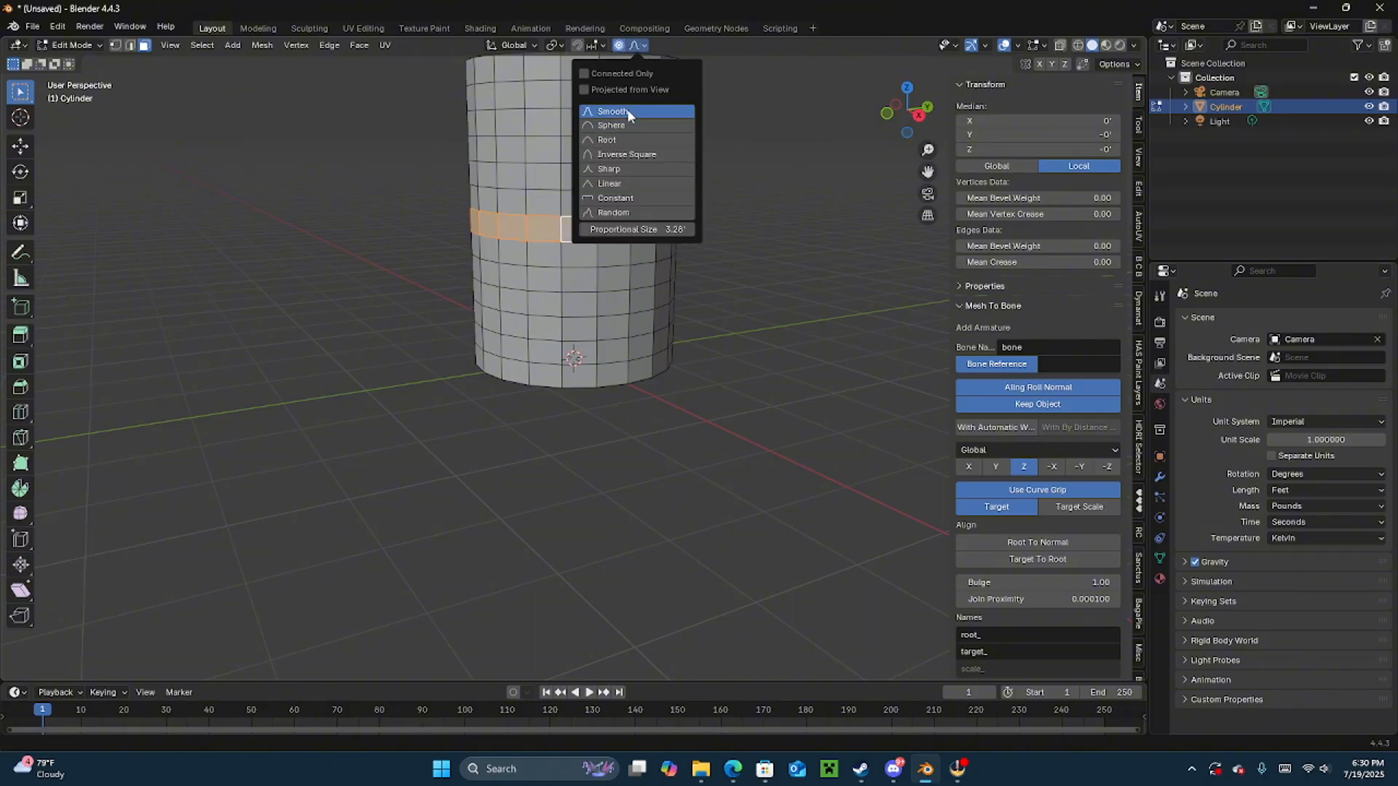
click(653, 228)
text(1)
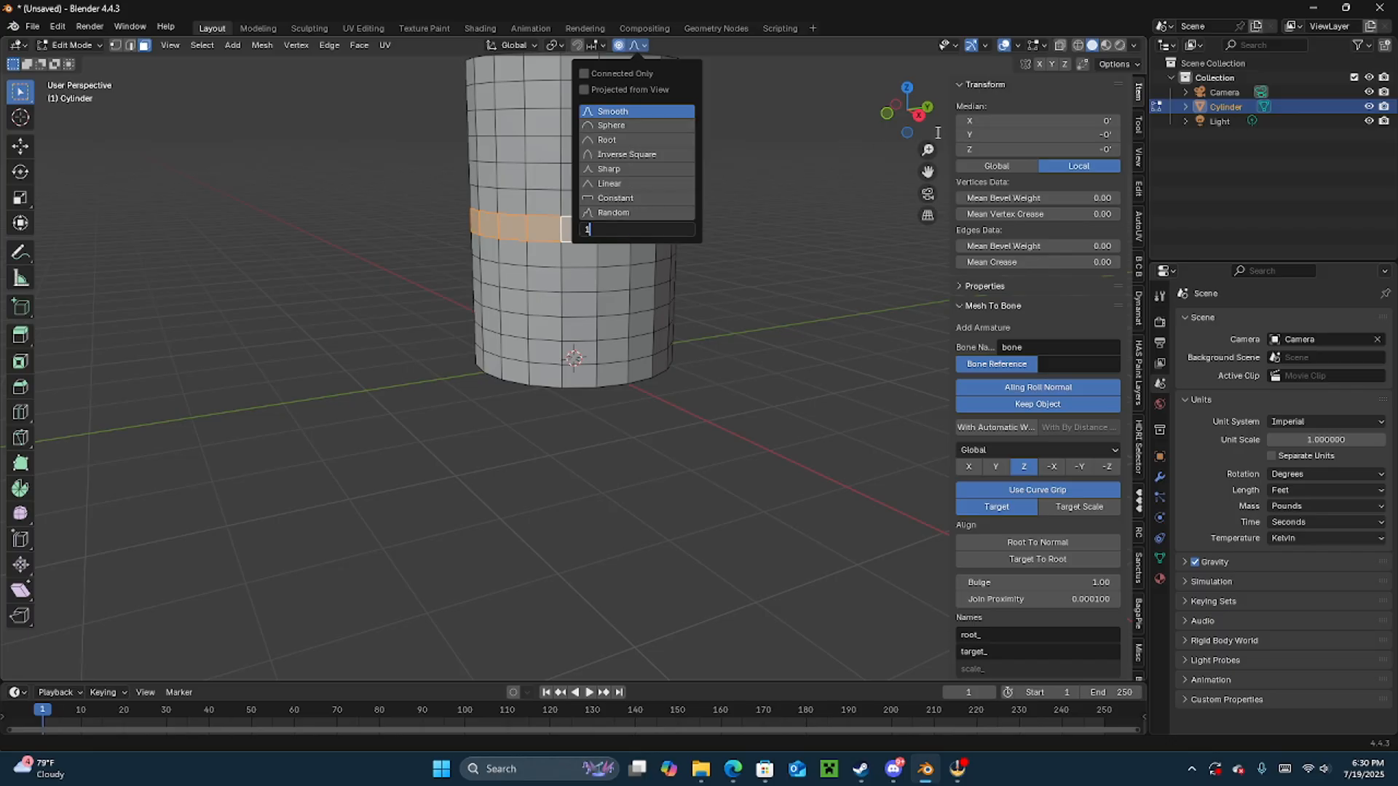
text(.89)
key(Return)
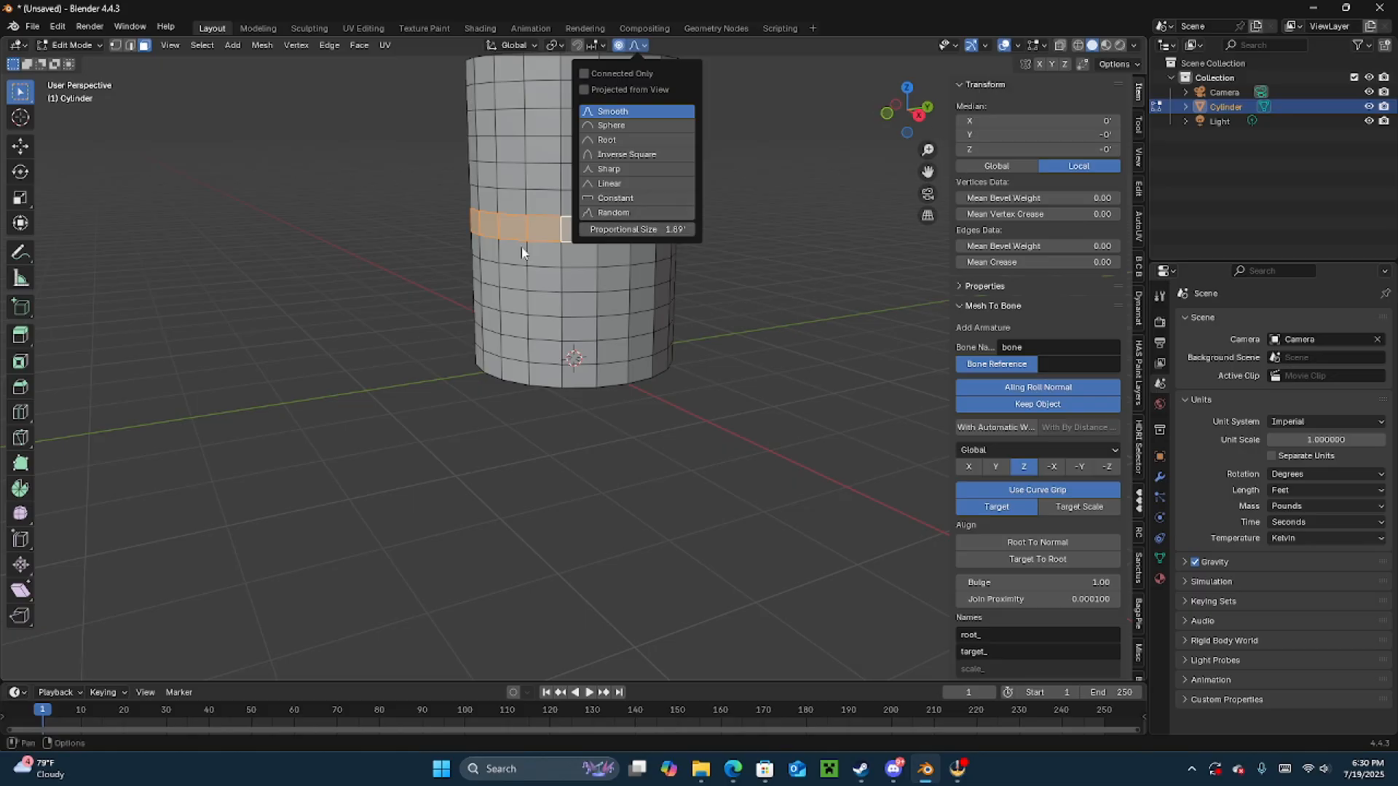
key(s)
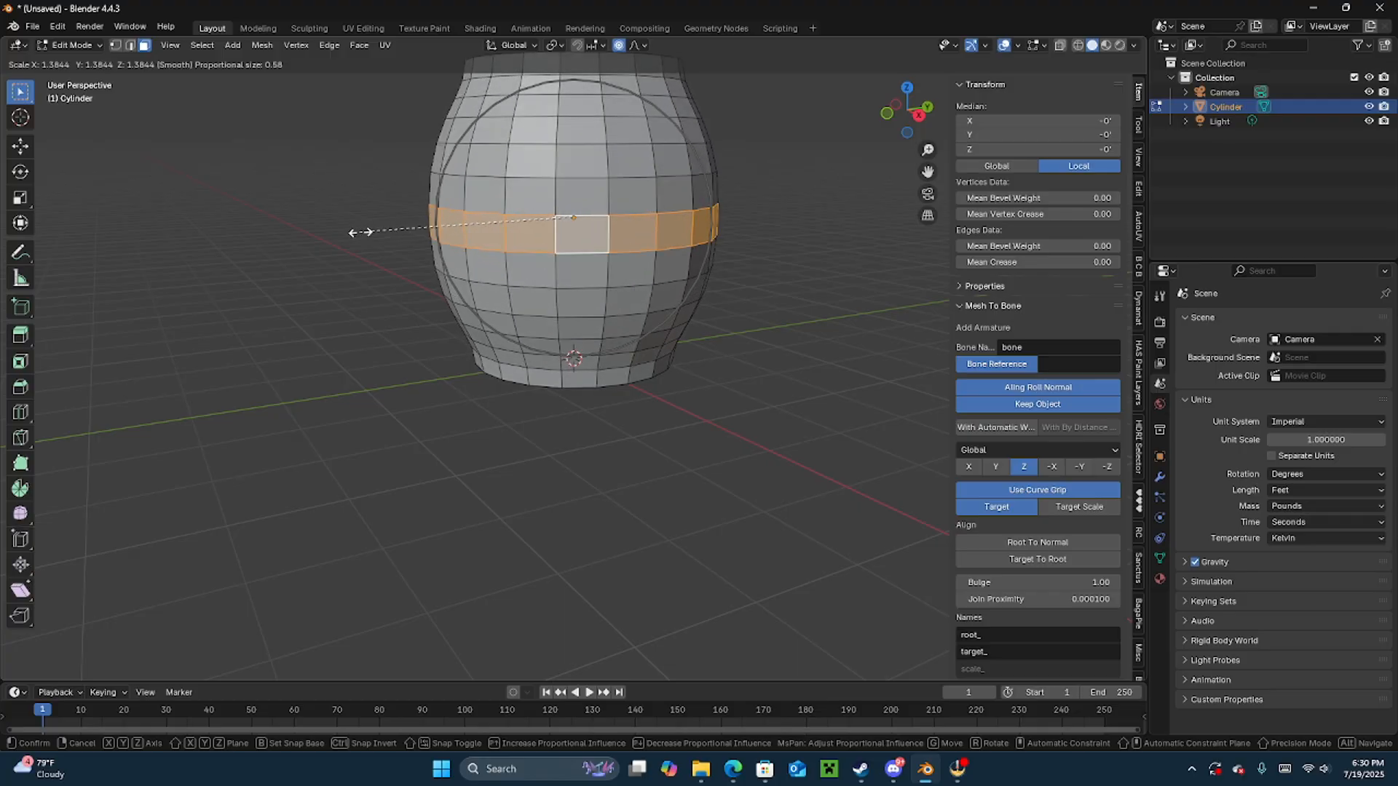
scroll(360, 231, down, 1)
scroll(361, 230, up, 2)
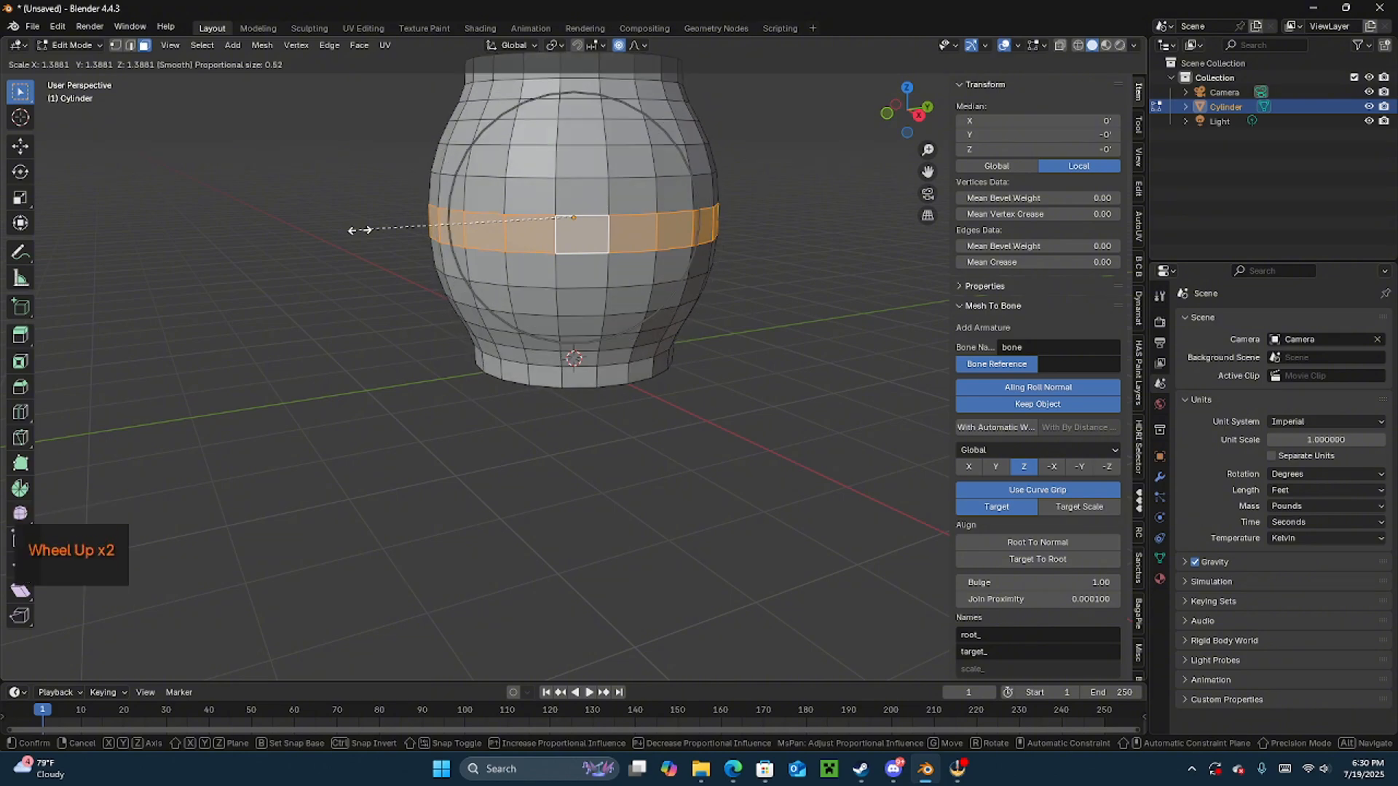
key(Escape)
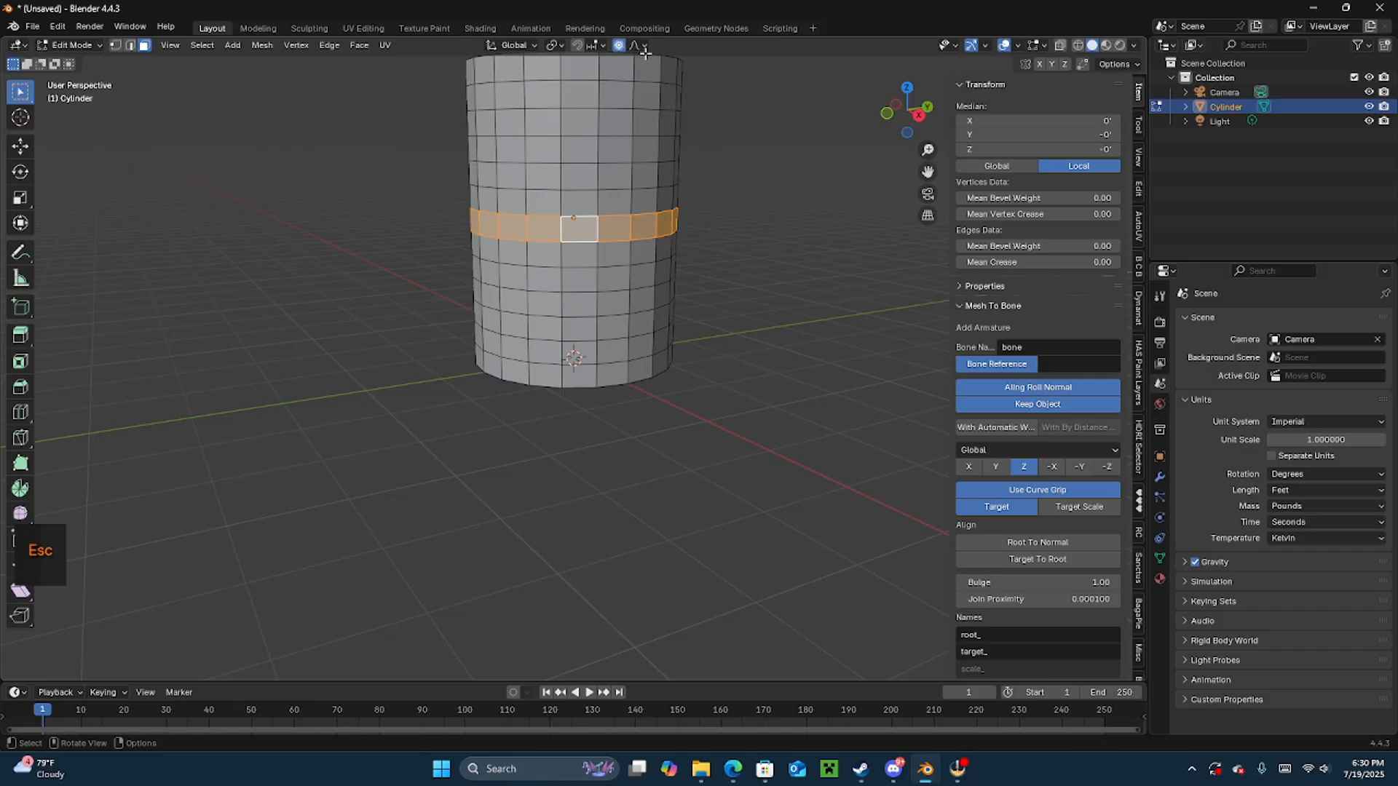
- Set the proportional size to 1.75 ft and scale the middle face ring up to about 1.47 to bulge the cylinder
click(644, 46)
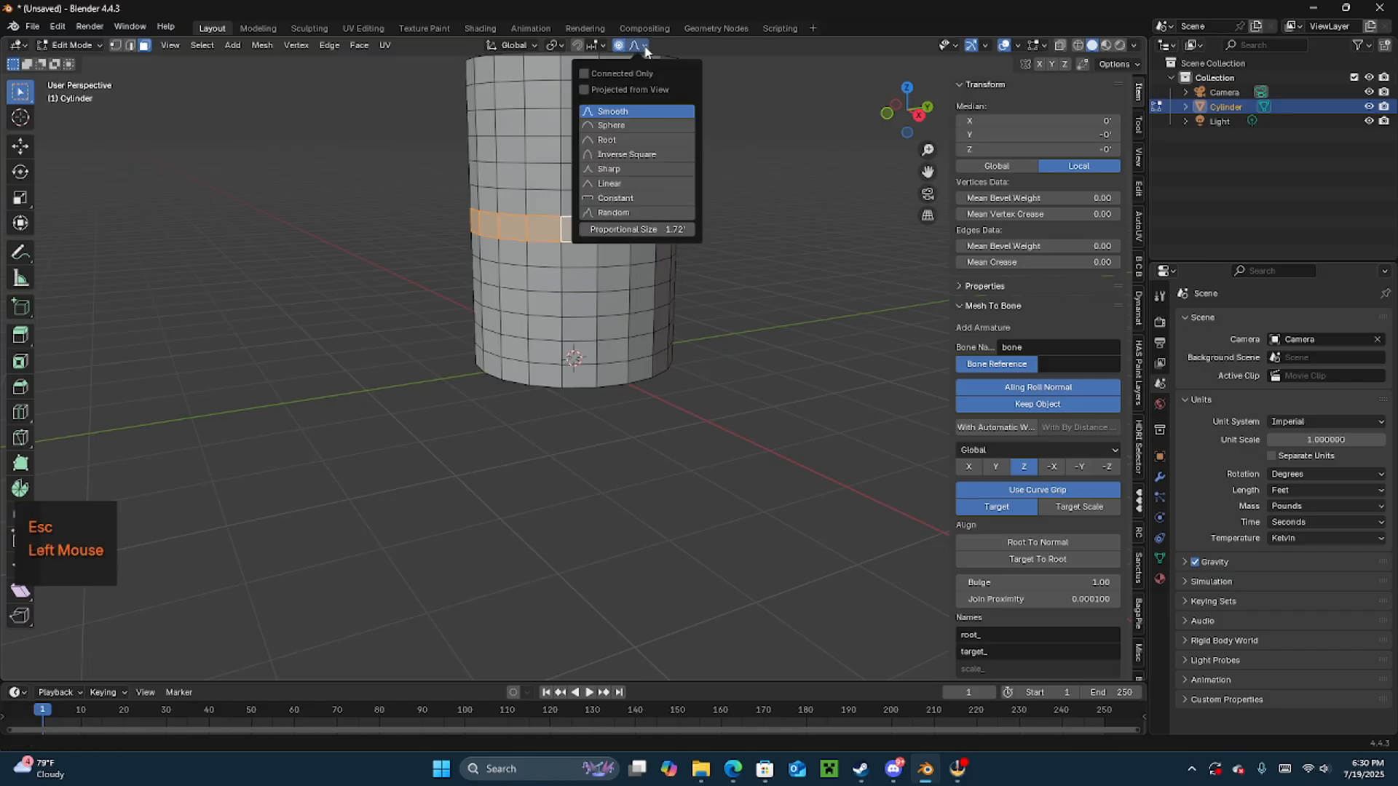
click(640, 229)
text(1.75)
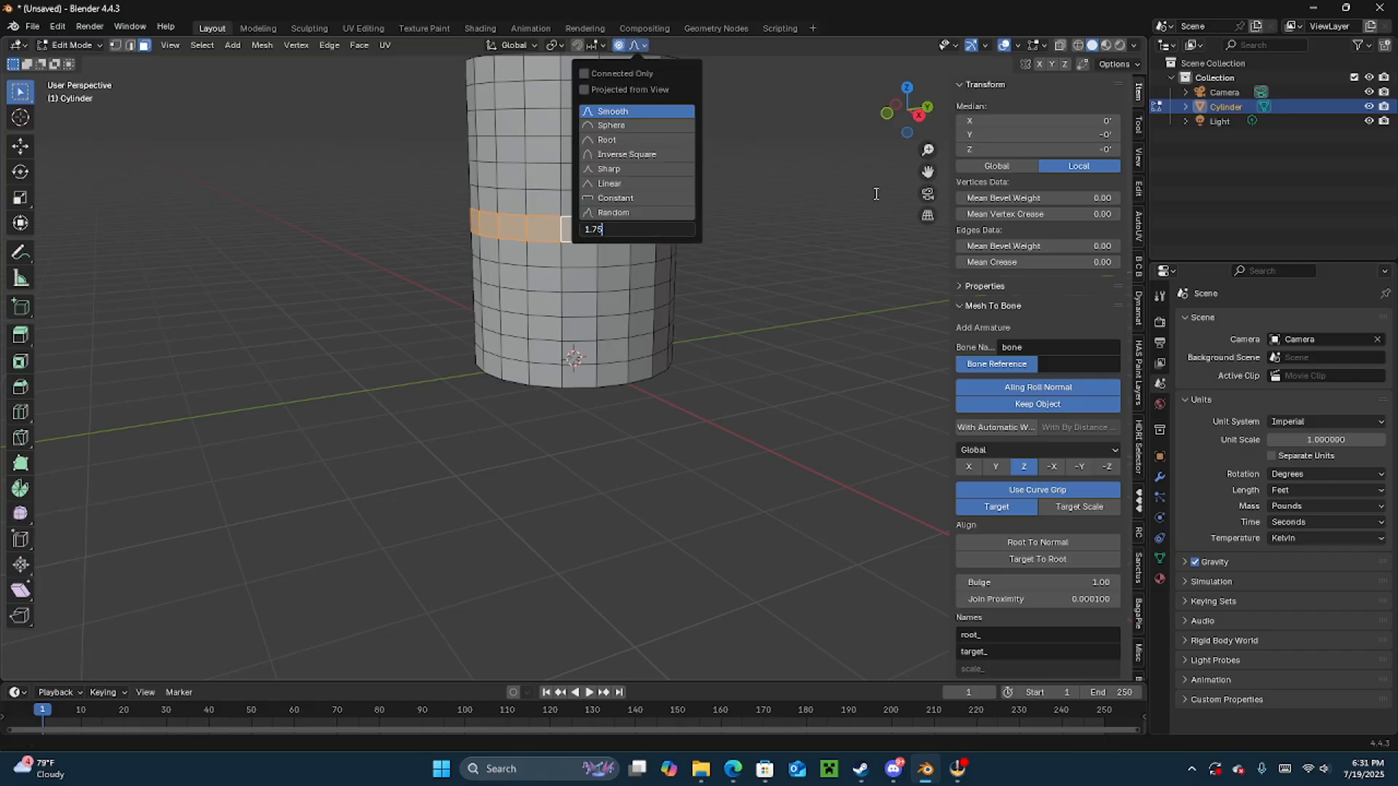
key(Return)
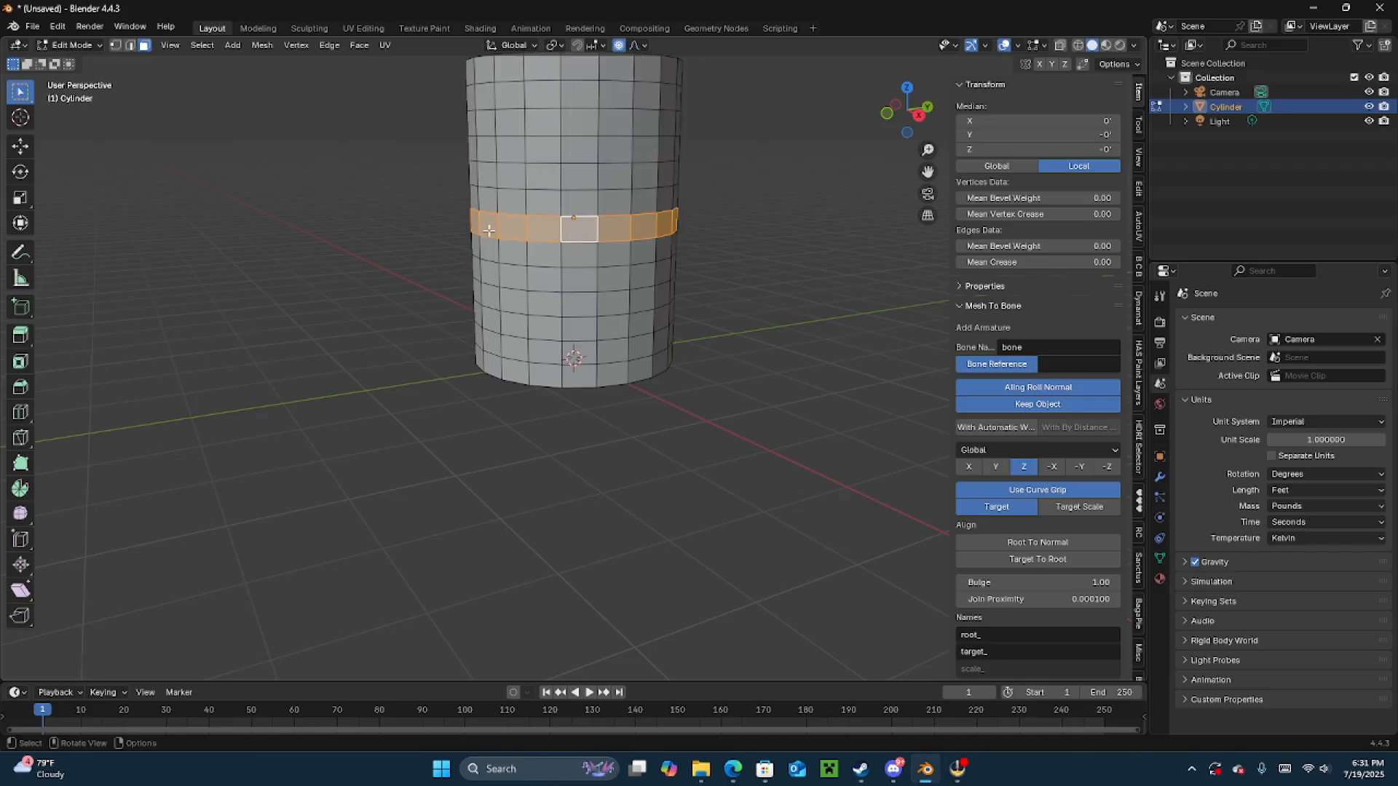
key(s)
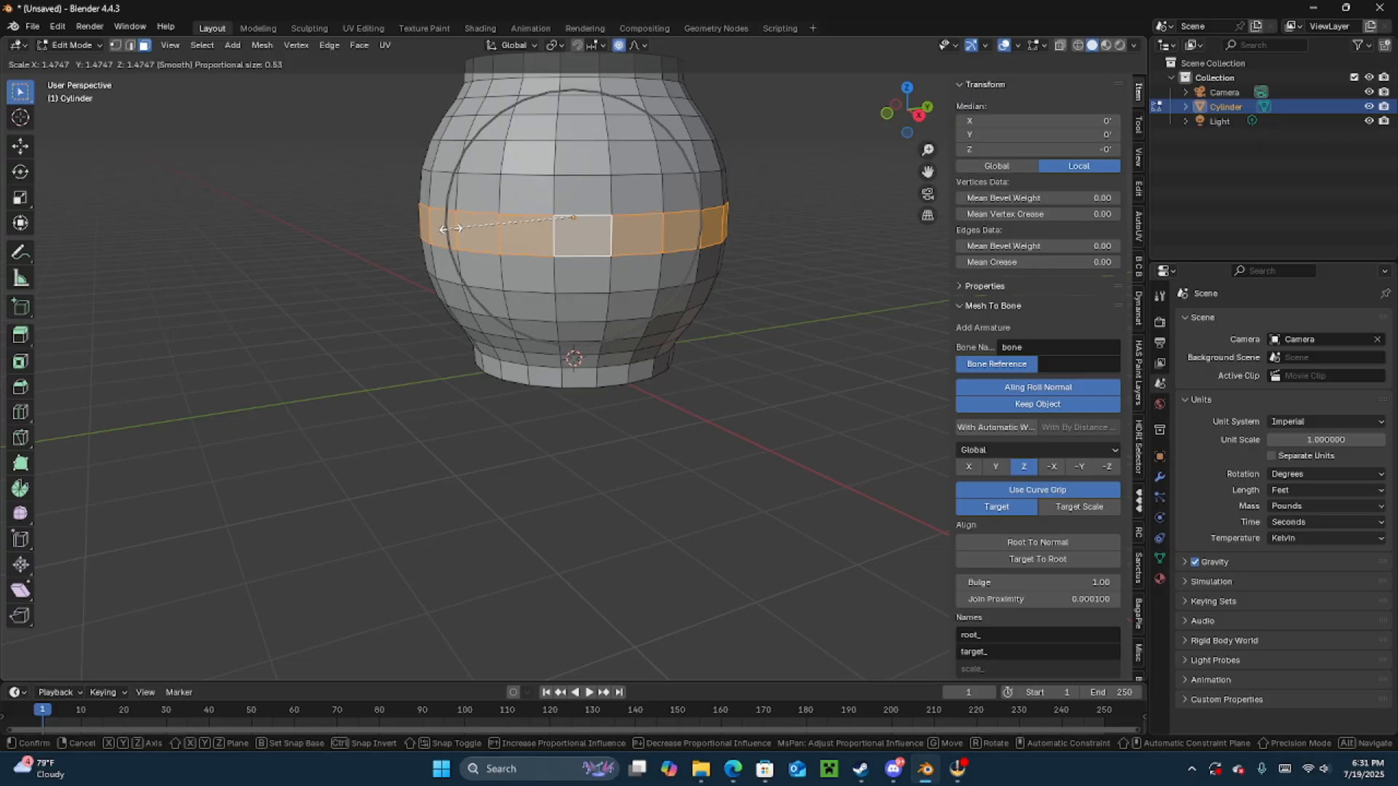
click(444, 228)
- Delete the top and bottom cap faces of the bulged cylinder
middle_drag(677, 222, 586, 347)
scroll(619, 230, down, 3)
click(572, 238)
shift+click(586, 347)
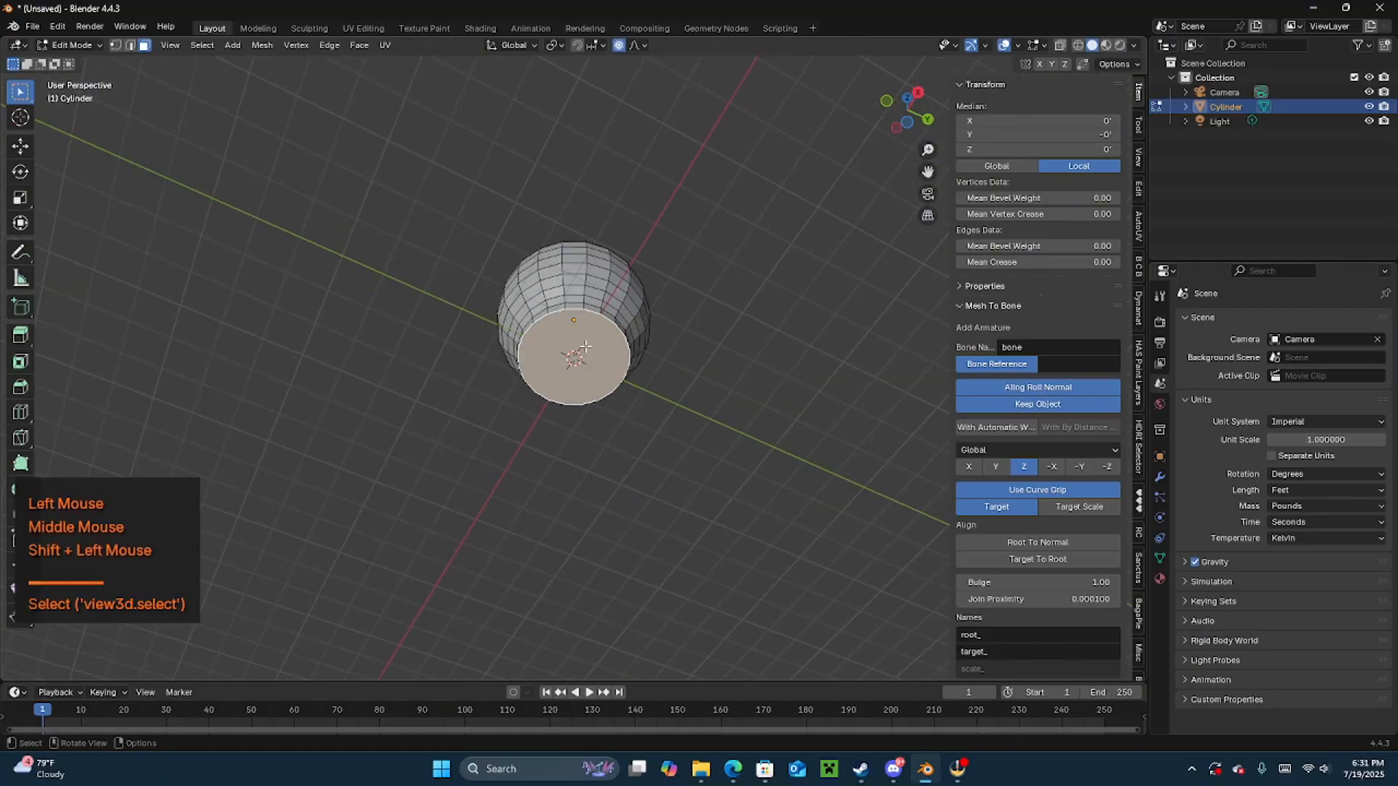
middle_drag(586, 297, 557, 350)
middle_drag(590, 435, 582, 350)
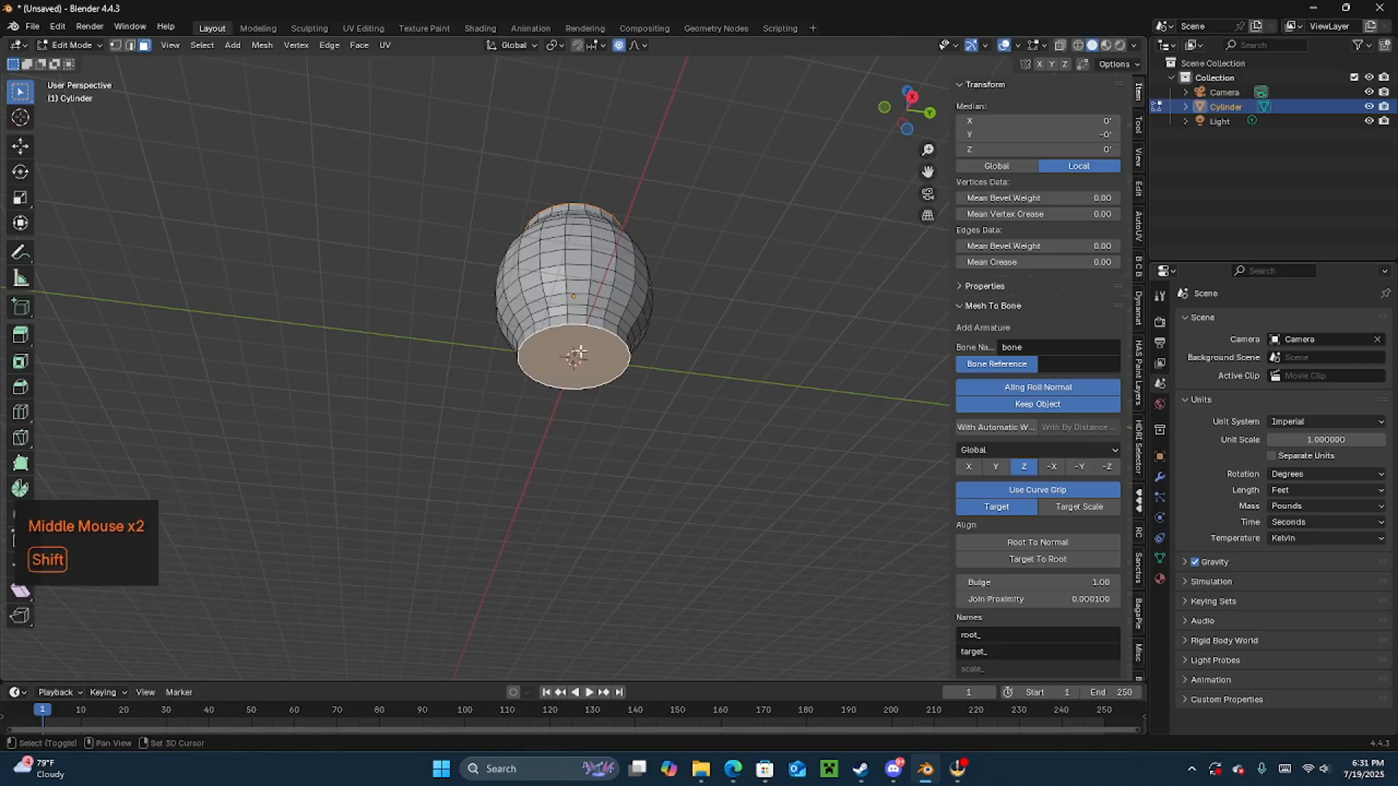
middle_drag(581, 353, 566, 252)
key(x)
click(572, 394)
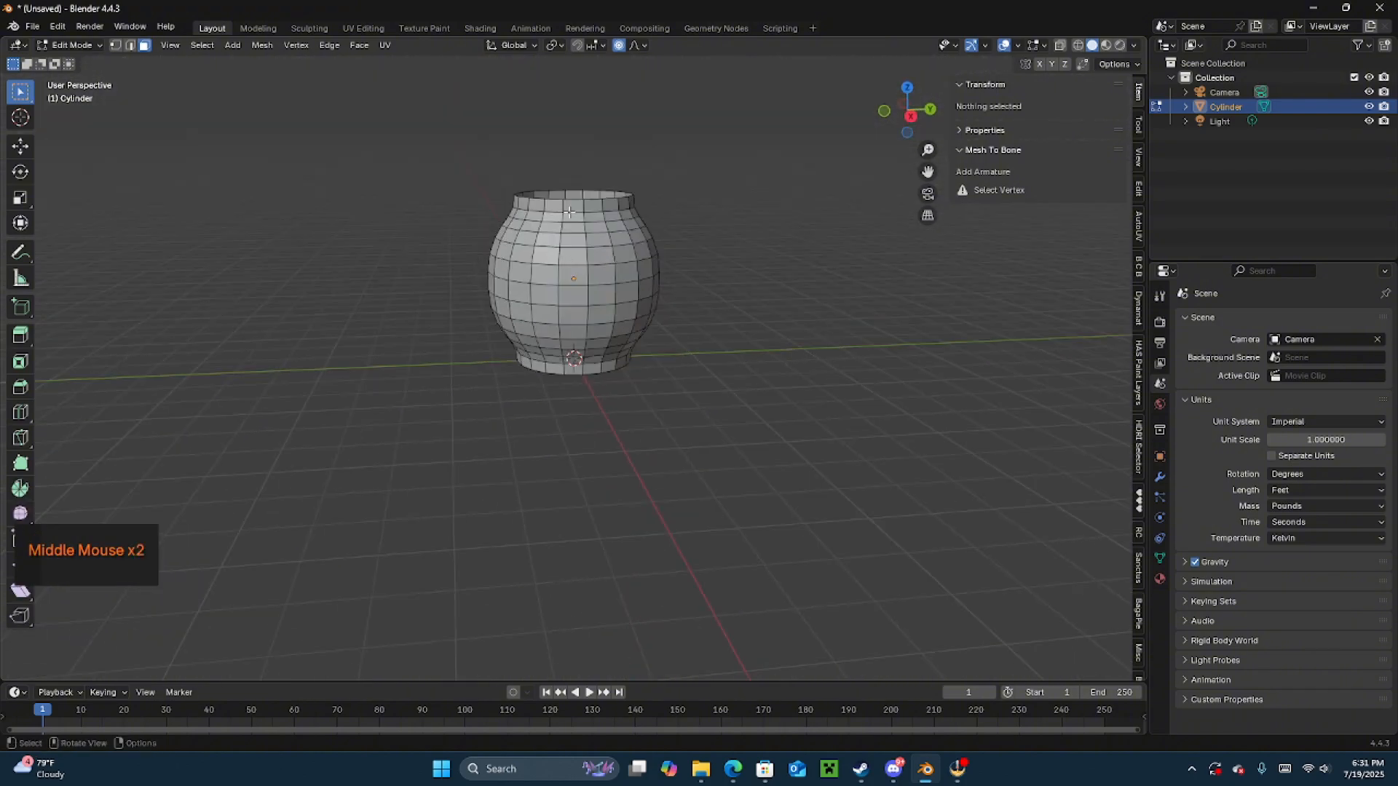
- Select four full-height vertical columns of side faces, leaving one unselected column between neighbouring ones
click(575, 205)
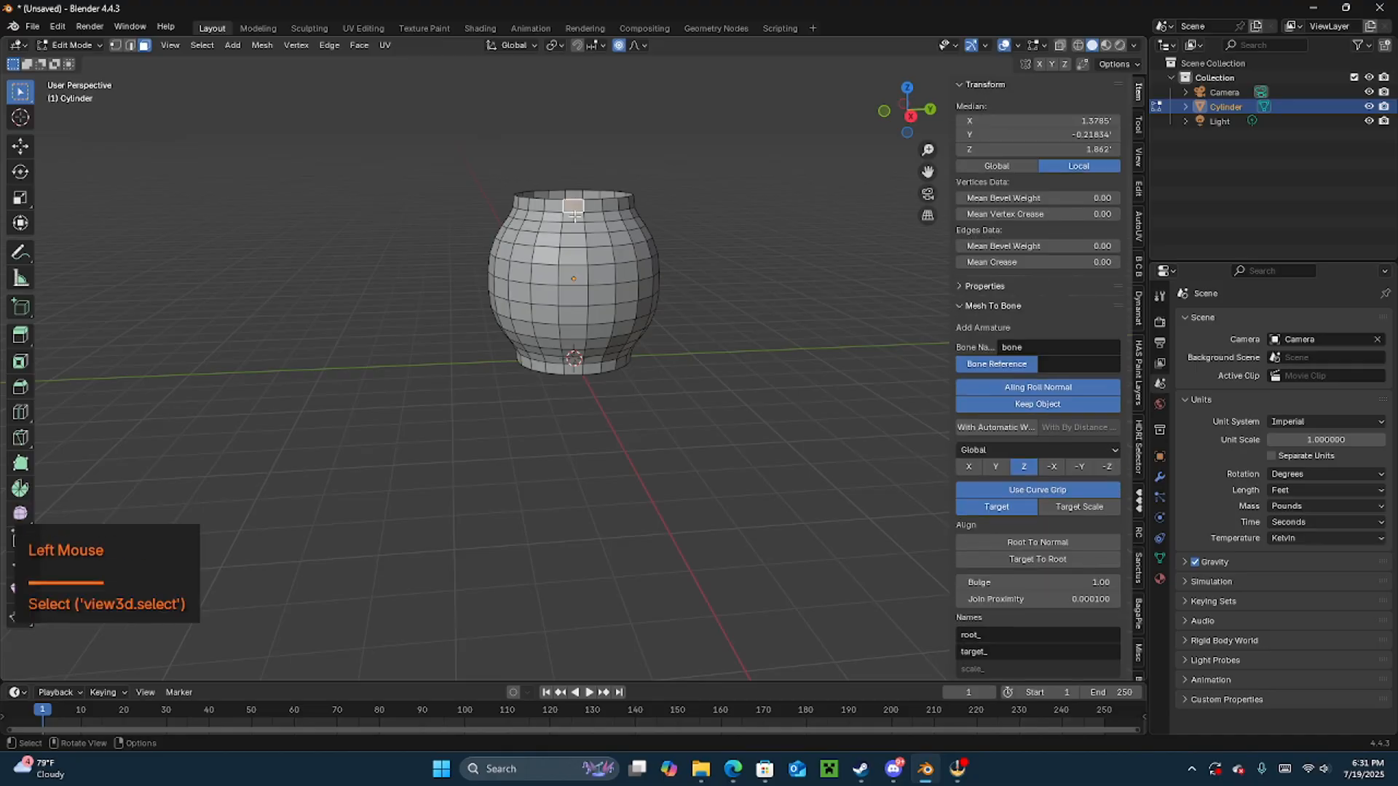
middle_drag(577, 308, 573, 342)
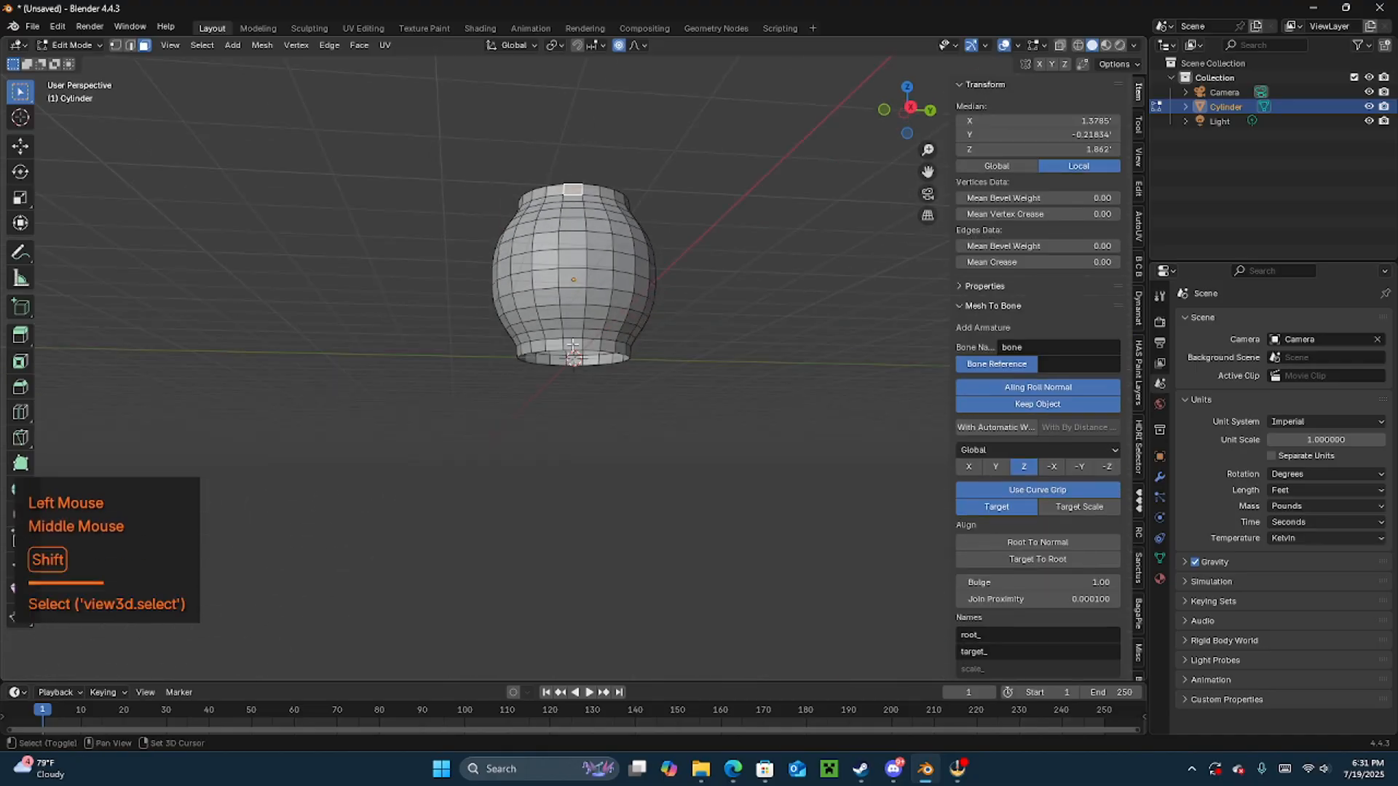
ctrl+click(573, 345)
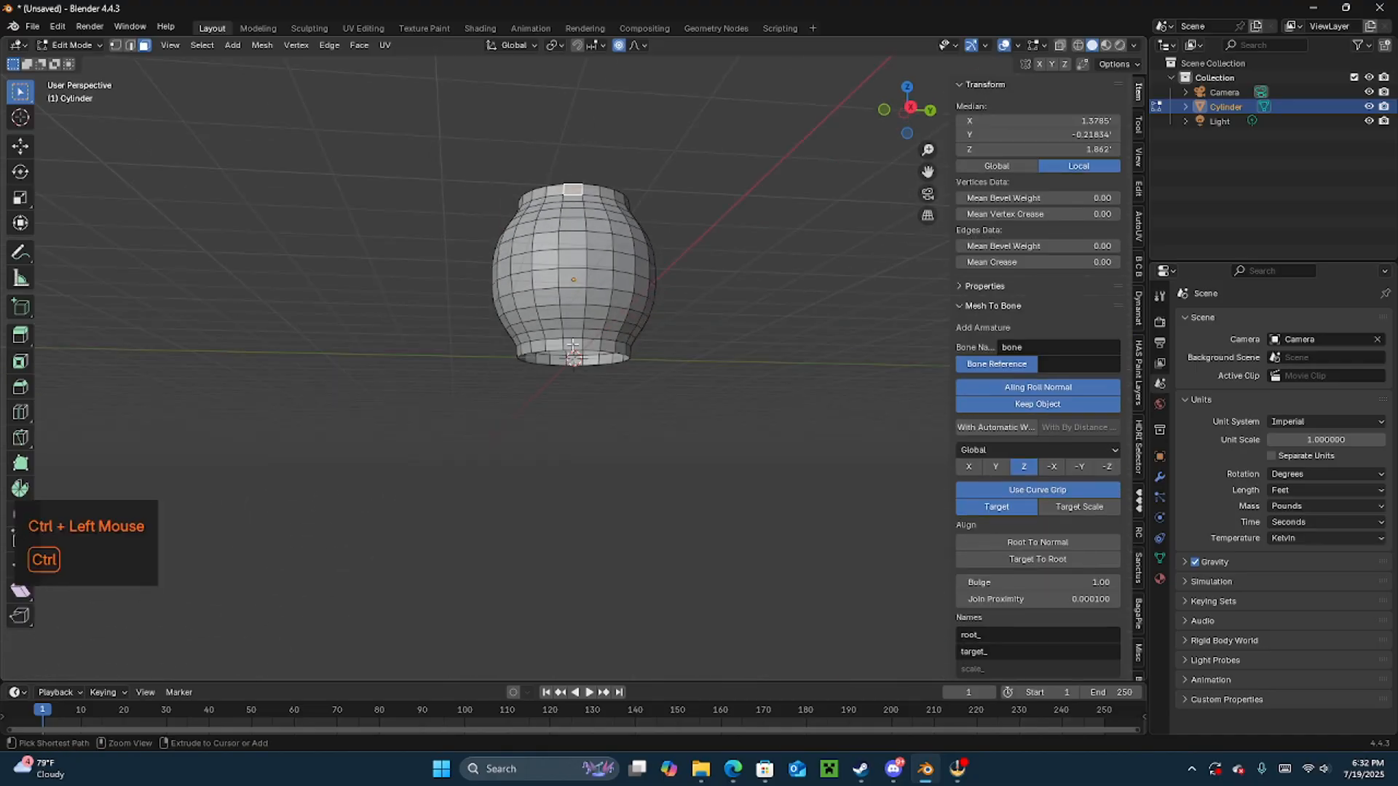
middle_drag(573, 328, 566, 201)
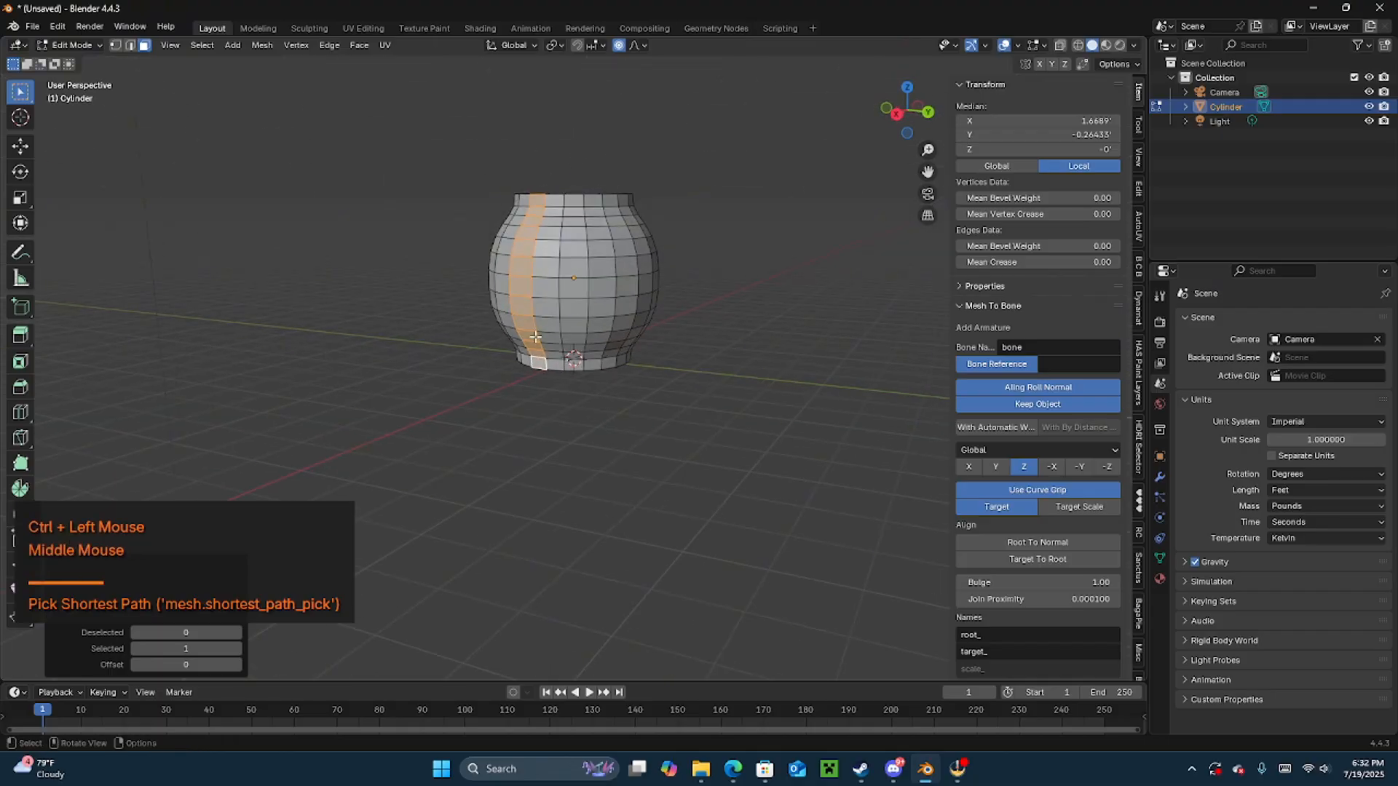
shift+click(574, 200)
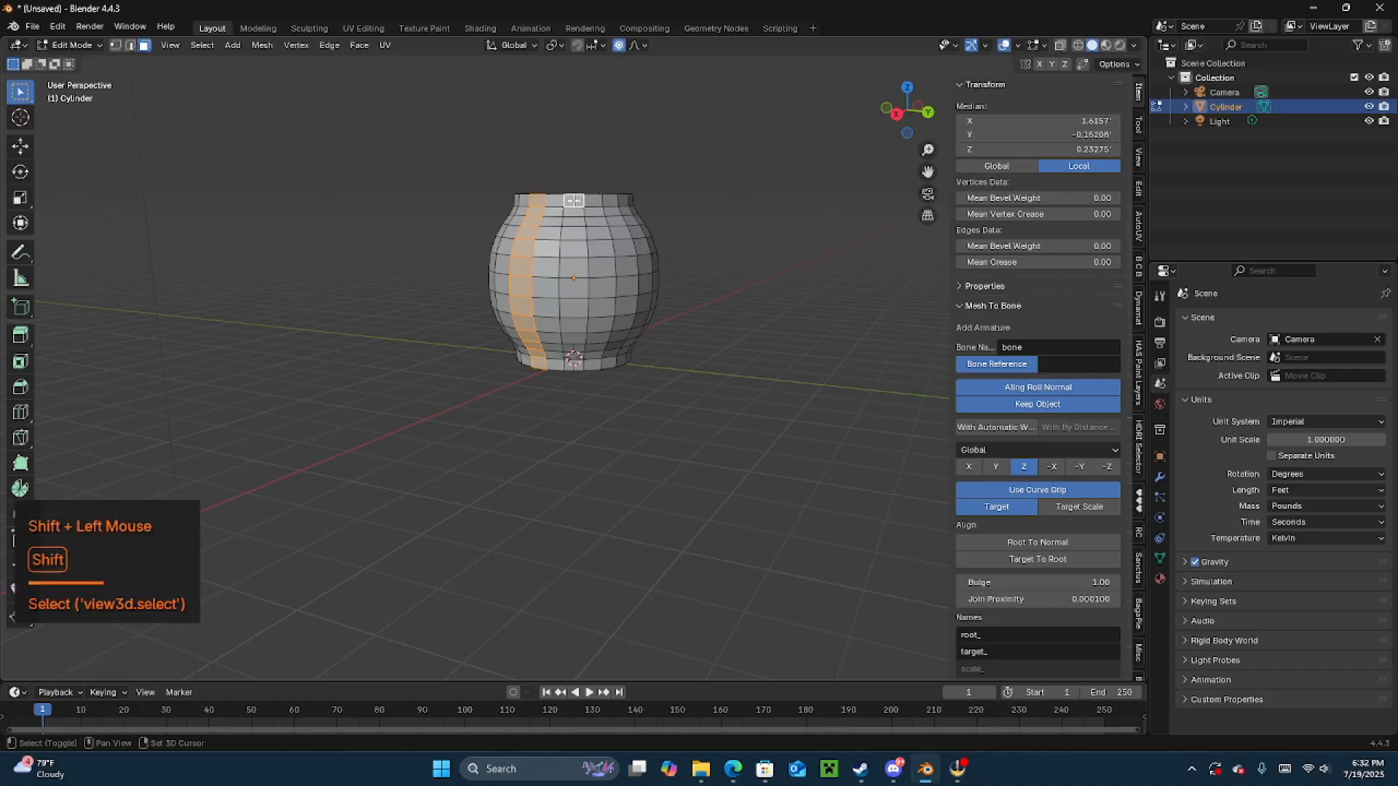
ctrl+click(575, 364)
middle_drag(575, 364, 560, 200)
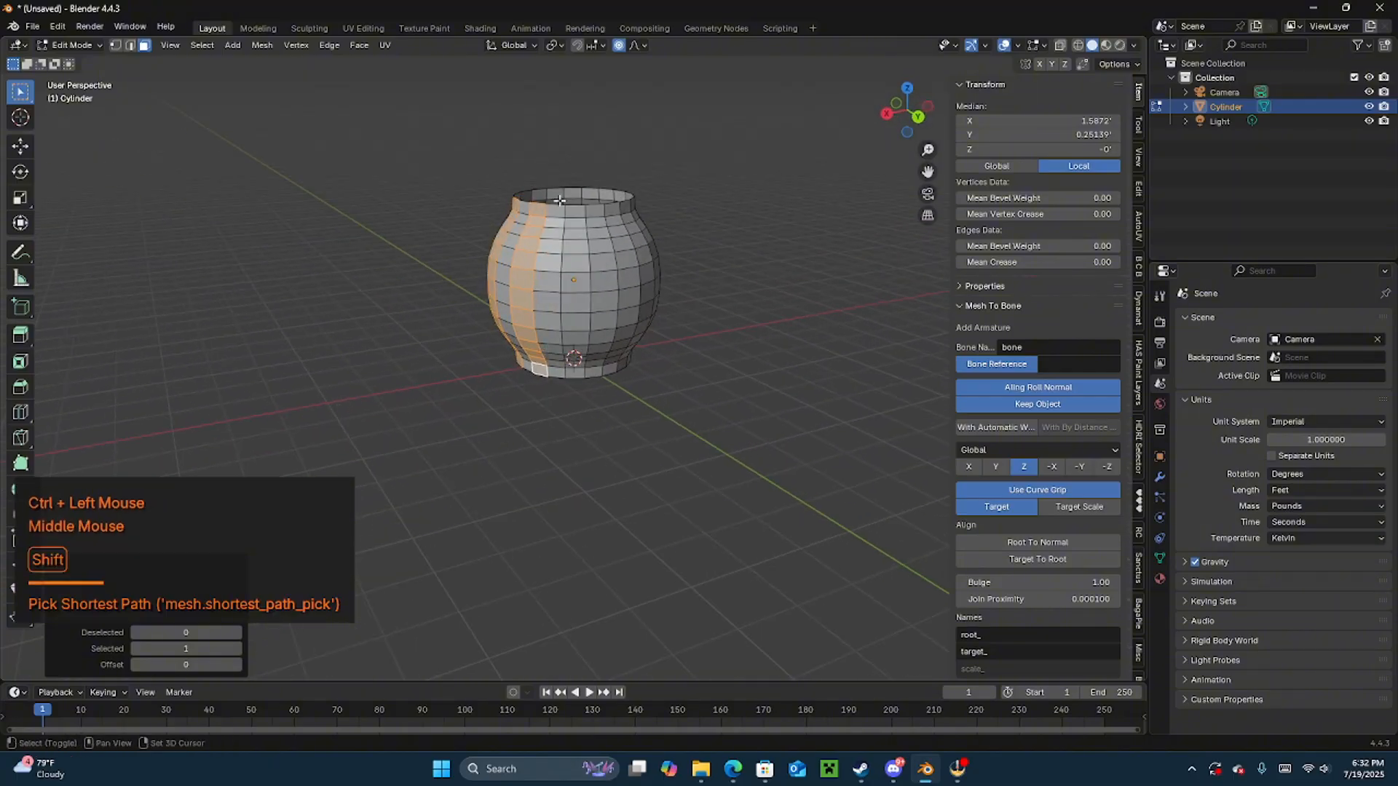
shift+click(572, 213)
ctrl+click(575, 372)
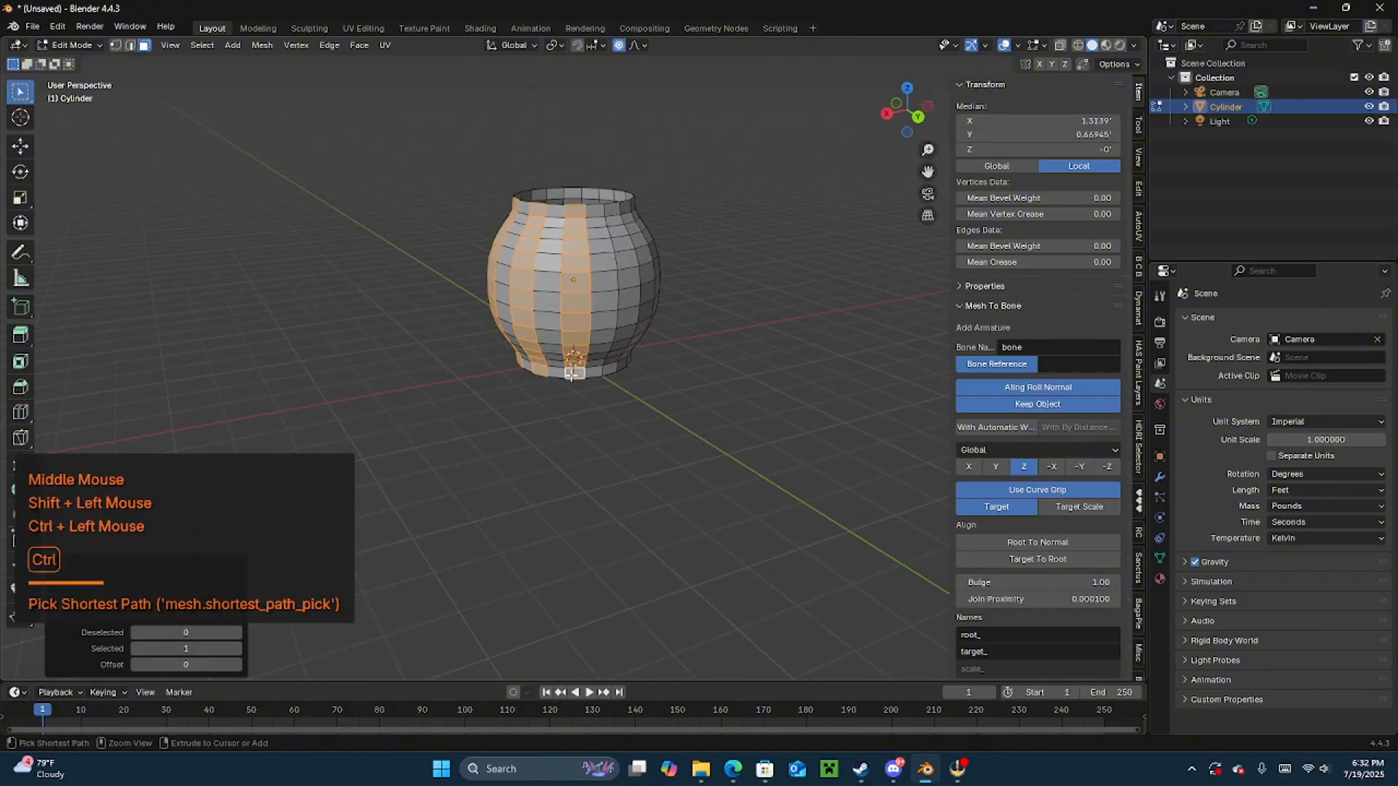
shift+middle_drag(616, 218, 550, 212)
shift+click(545, 210)
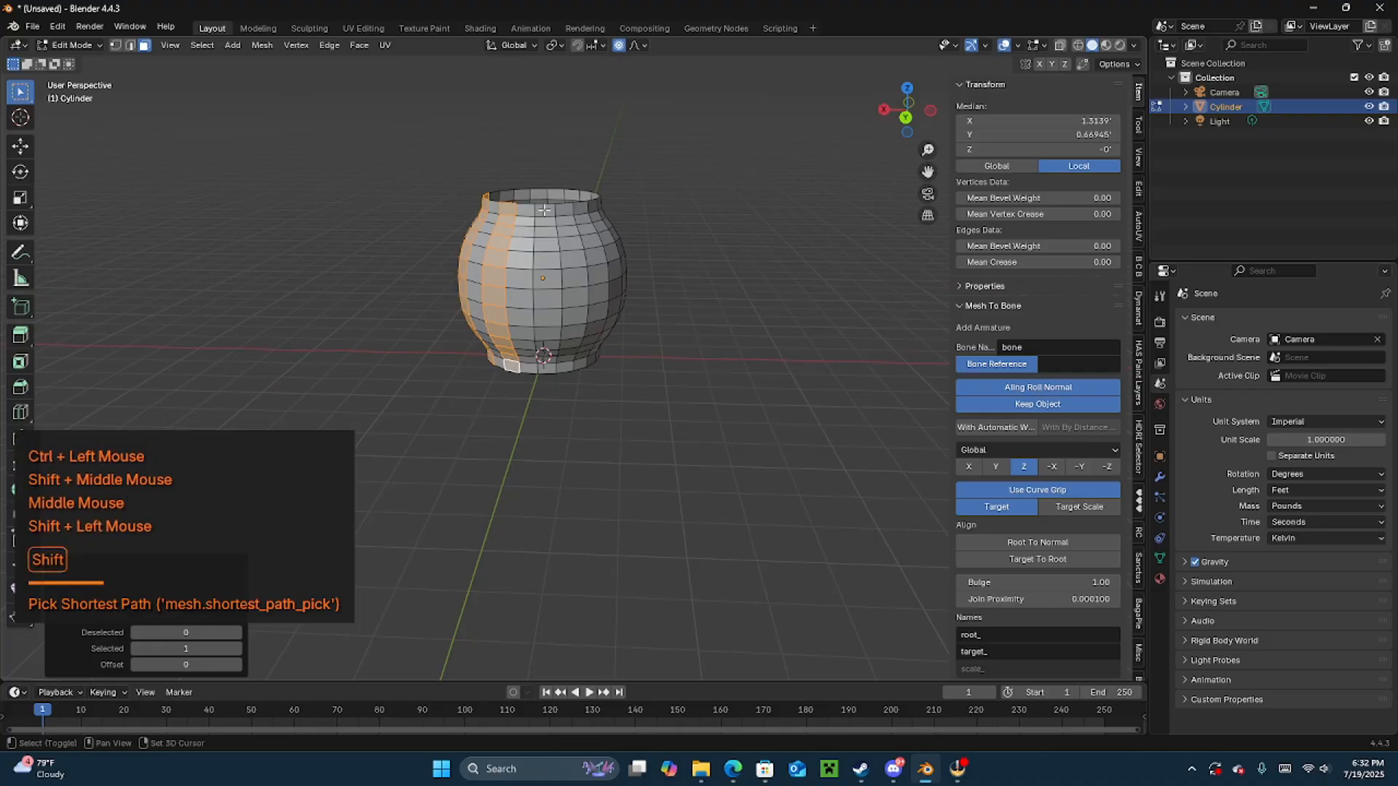
ctrl+click(545, 363)
- Extend the selection with three more full-height vertical face columns around the barrel, keeping one unselected column between neighbouring ones
middle_drag(544, 363, 564, 215)
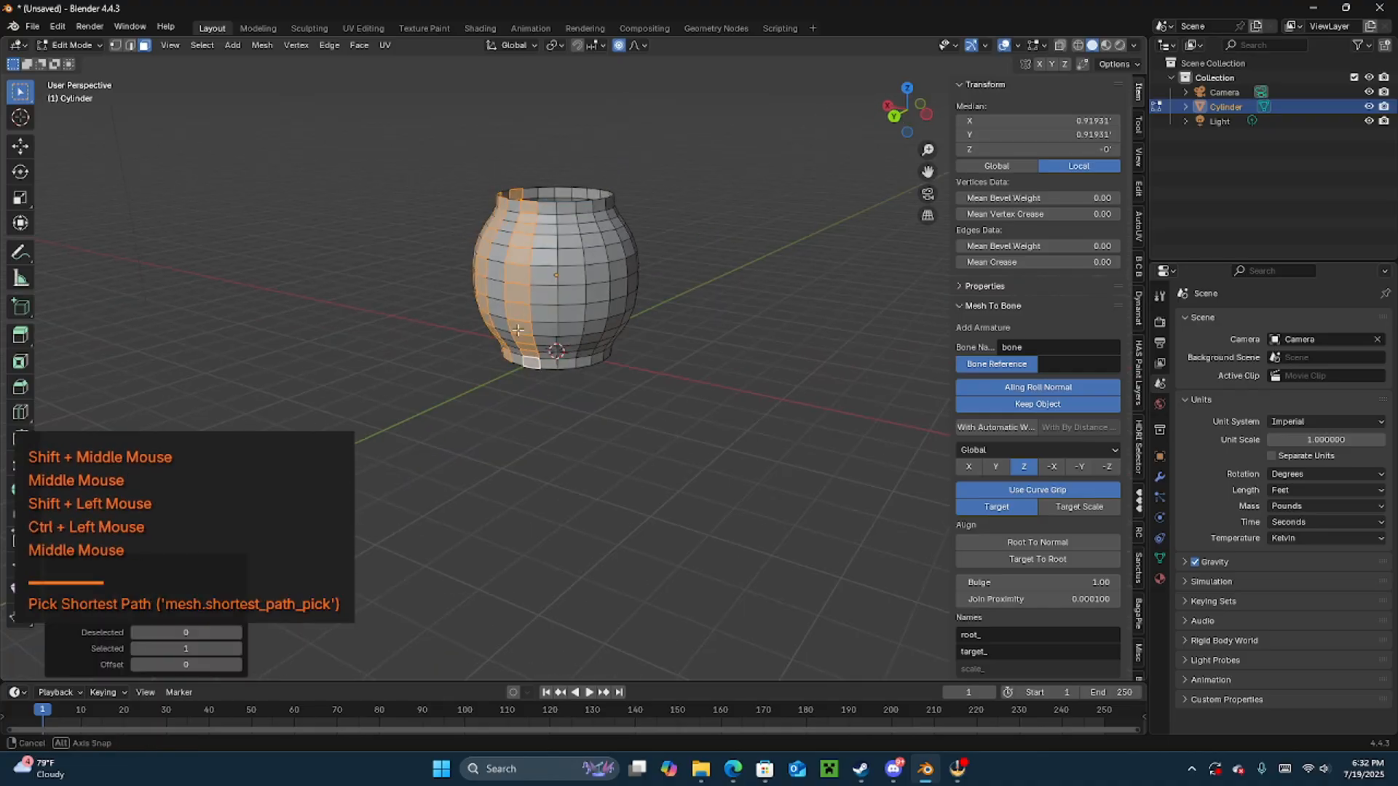
shift+click(566, 202)
ctrl+click(565, 362)
middle_drag(564, 362, 586, 222)
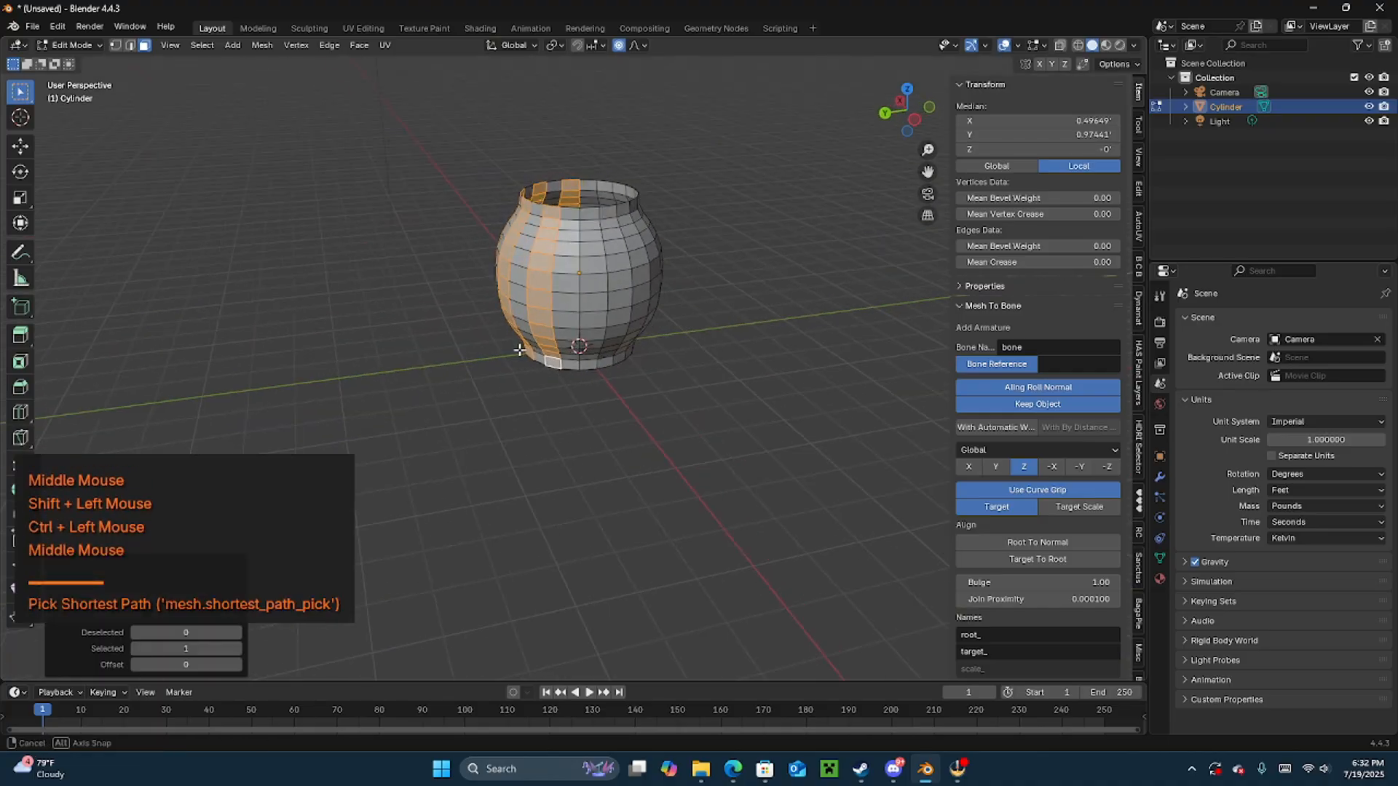
shift+click(585, 220)
ctrl+click(592, 362)
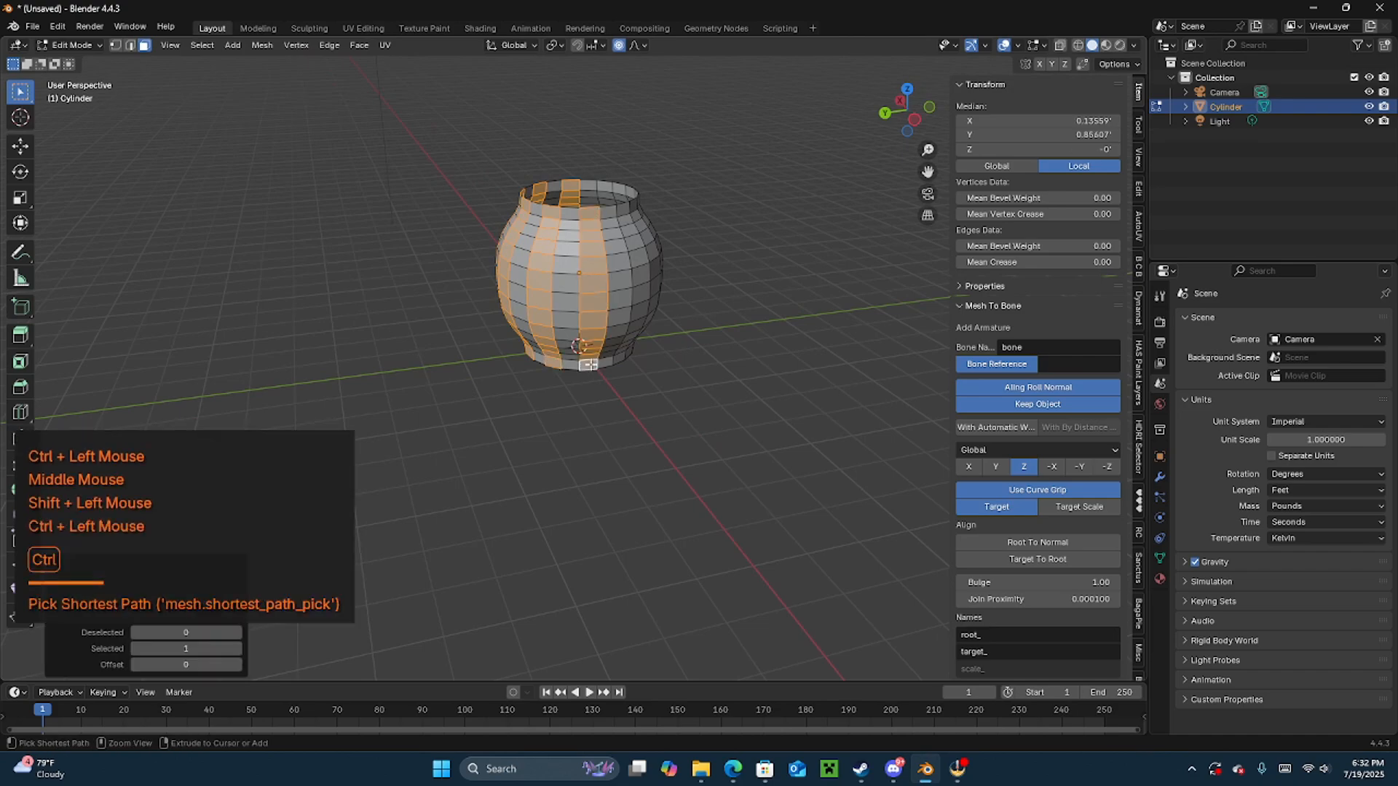
middle_drag(592, 362, 538, 313)
shift+click(614, 213)
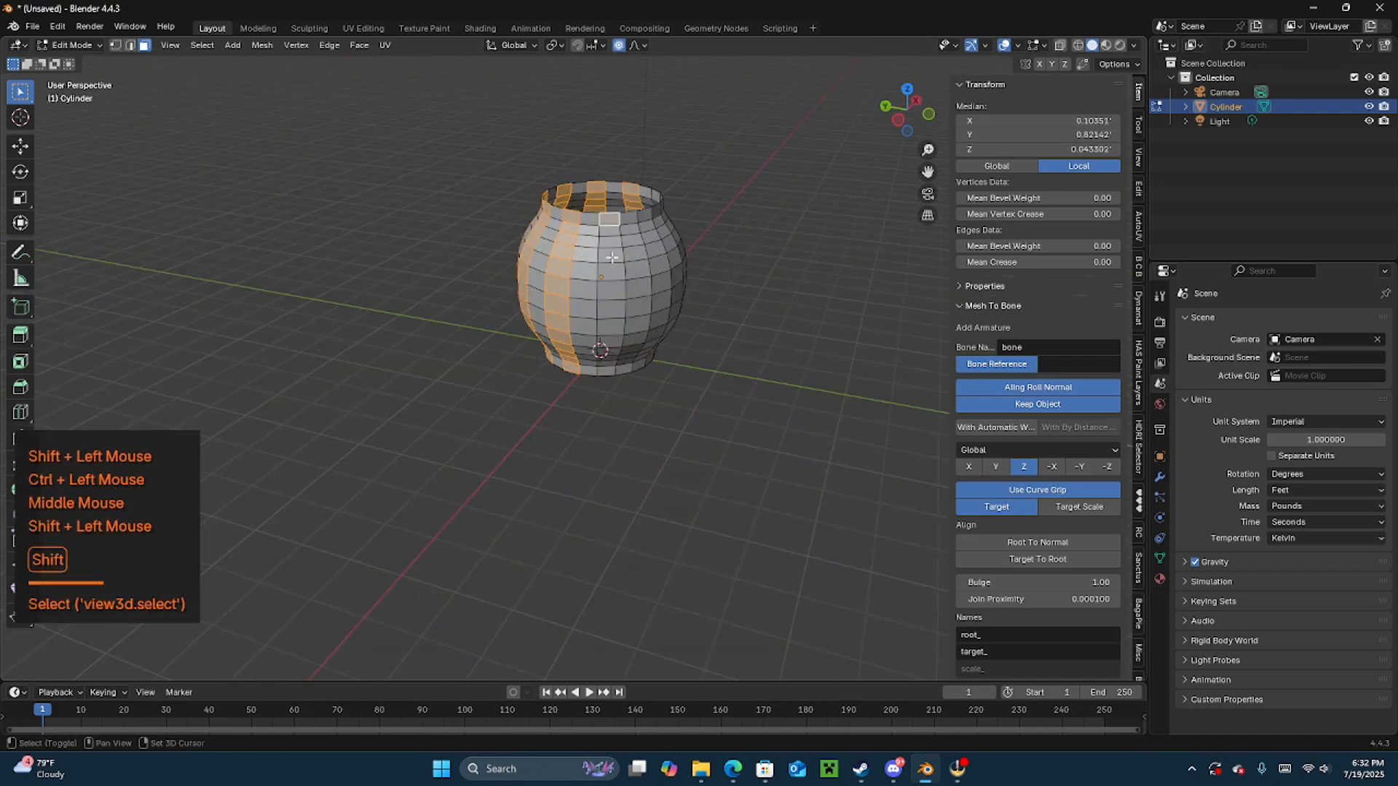
ctrl+click(595, 371)
- Add the last three alternate full-height face columns to the selection so the pattern runs around the whole barrel
middle_drag(596, 371, 601, 212)
shift+click(614, 226)
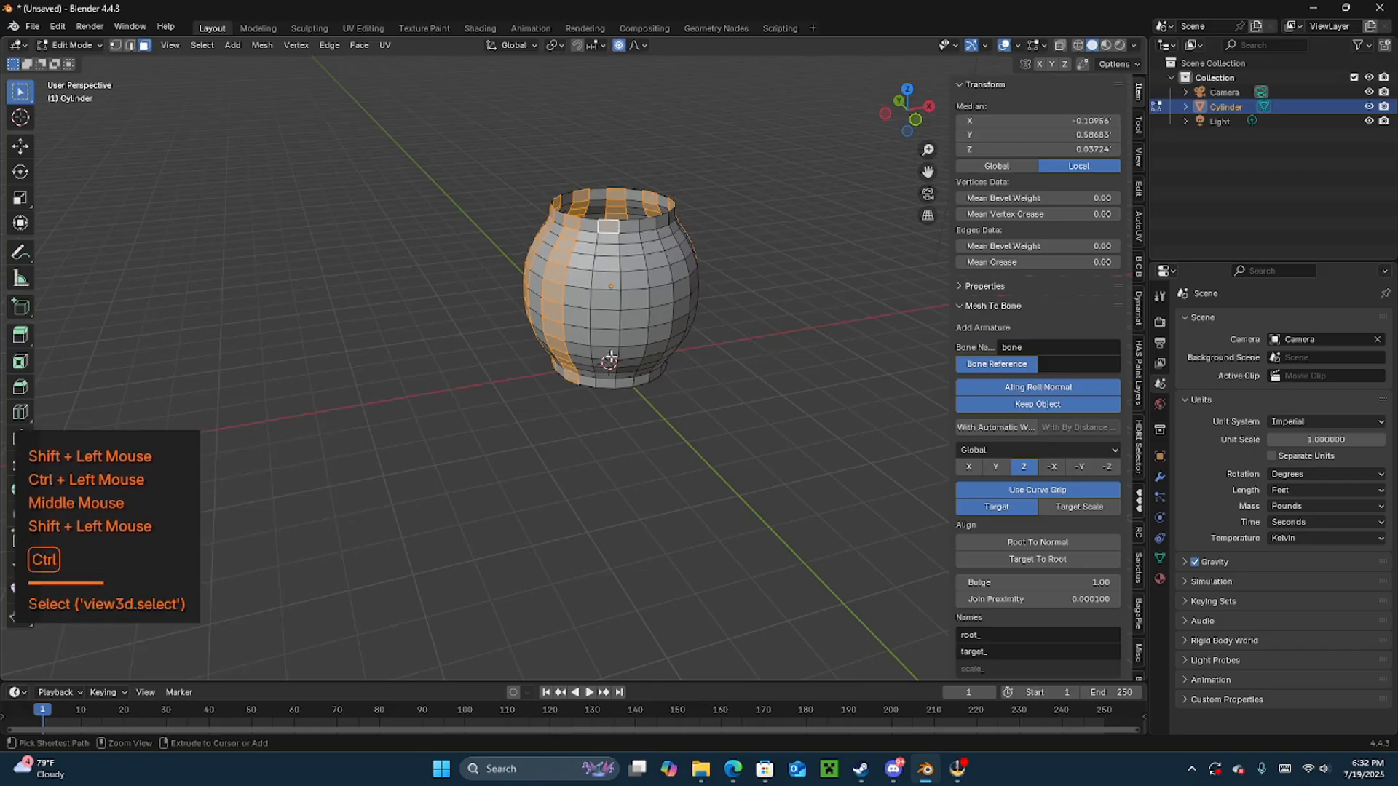
ctrl+click(602, 379)
middle_drag(602, 379, 609, 221)
shift+click(609, 221)
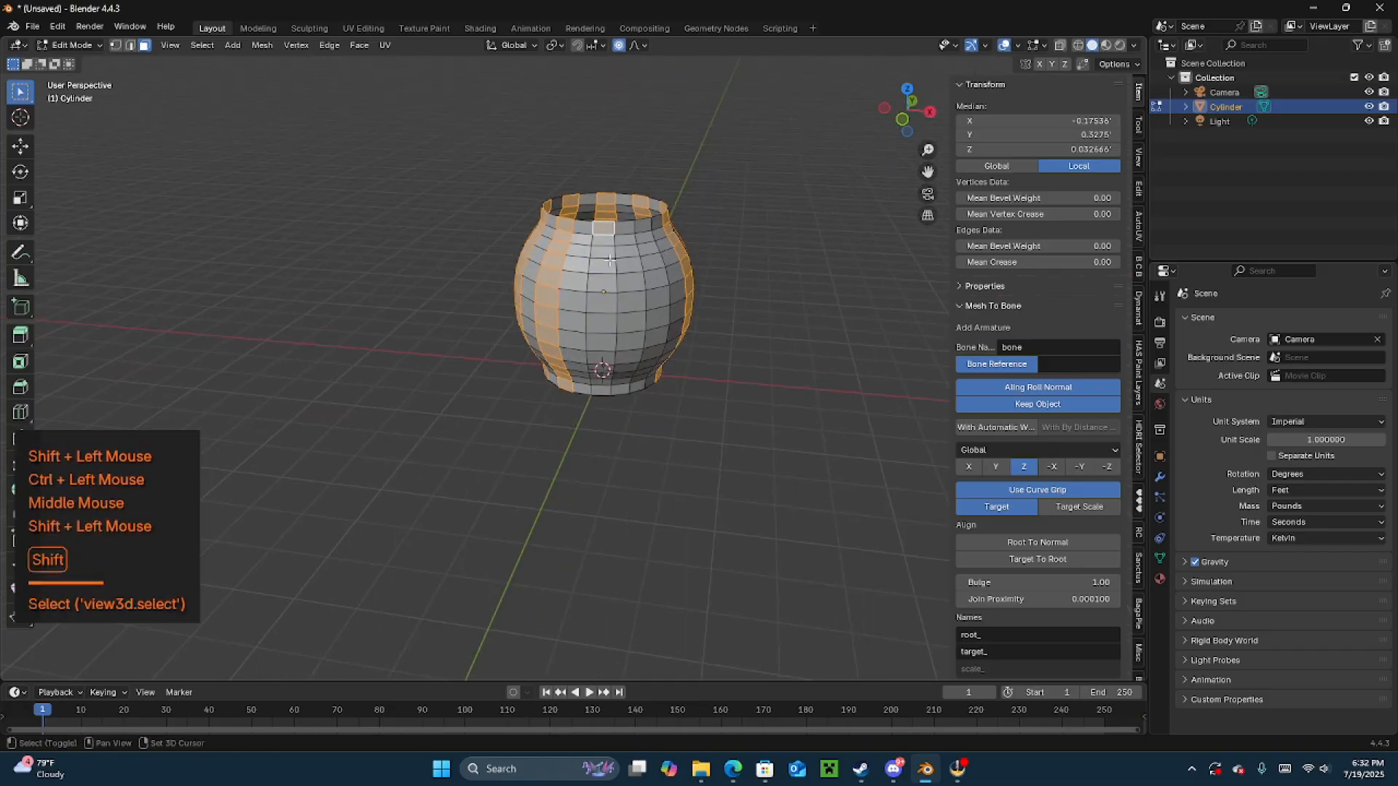
ctrl+click(604, 382)
middle_drag(603, 382, 580, 244)
shift+click(593, 210)
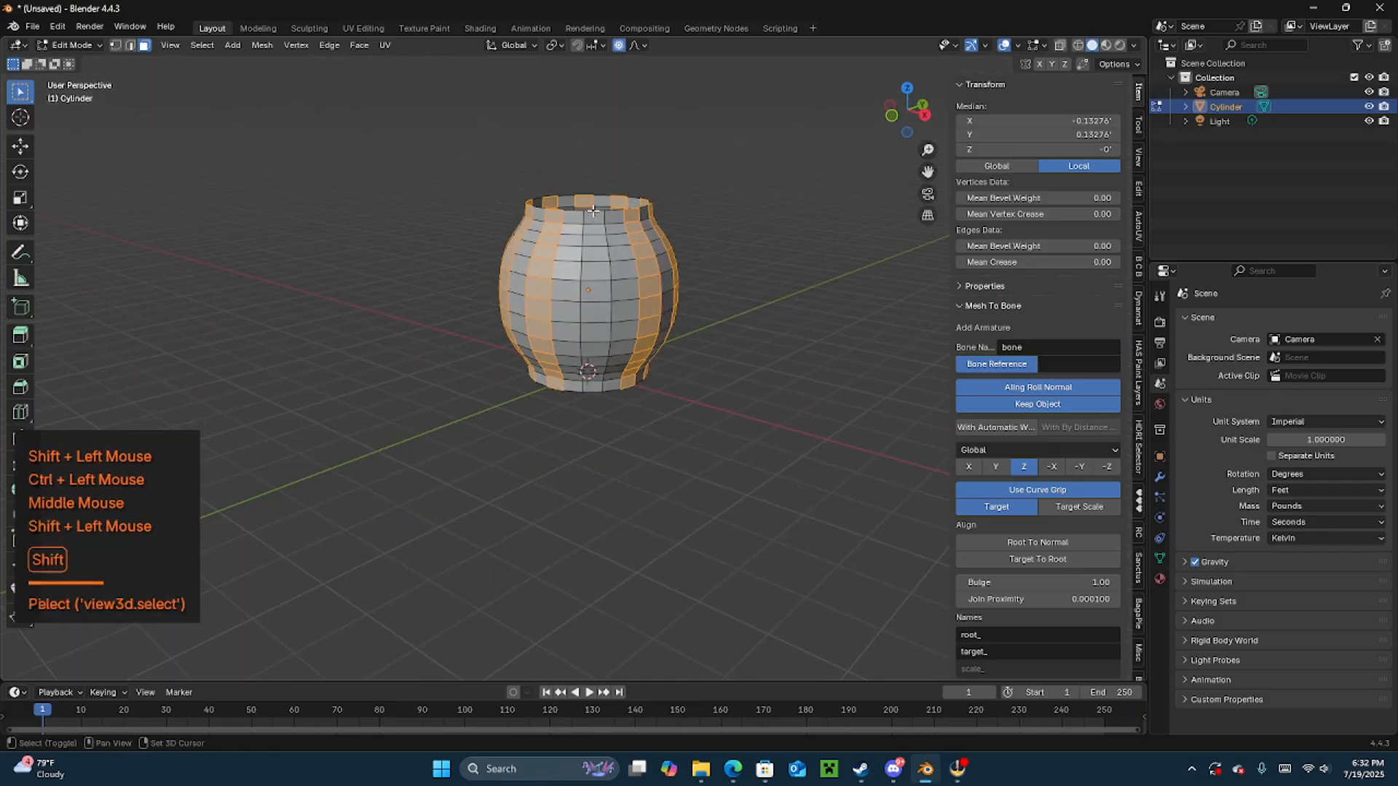
key(ctrl+z)
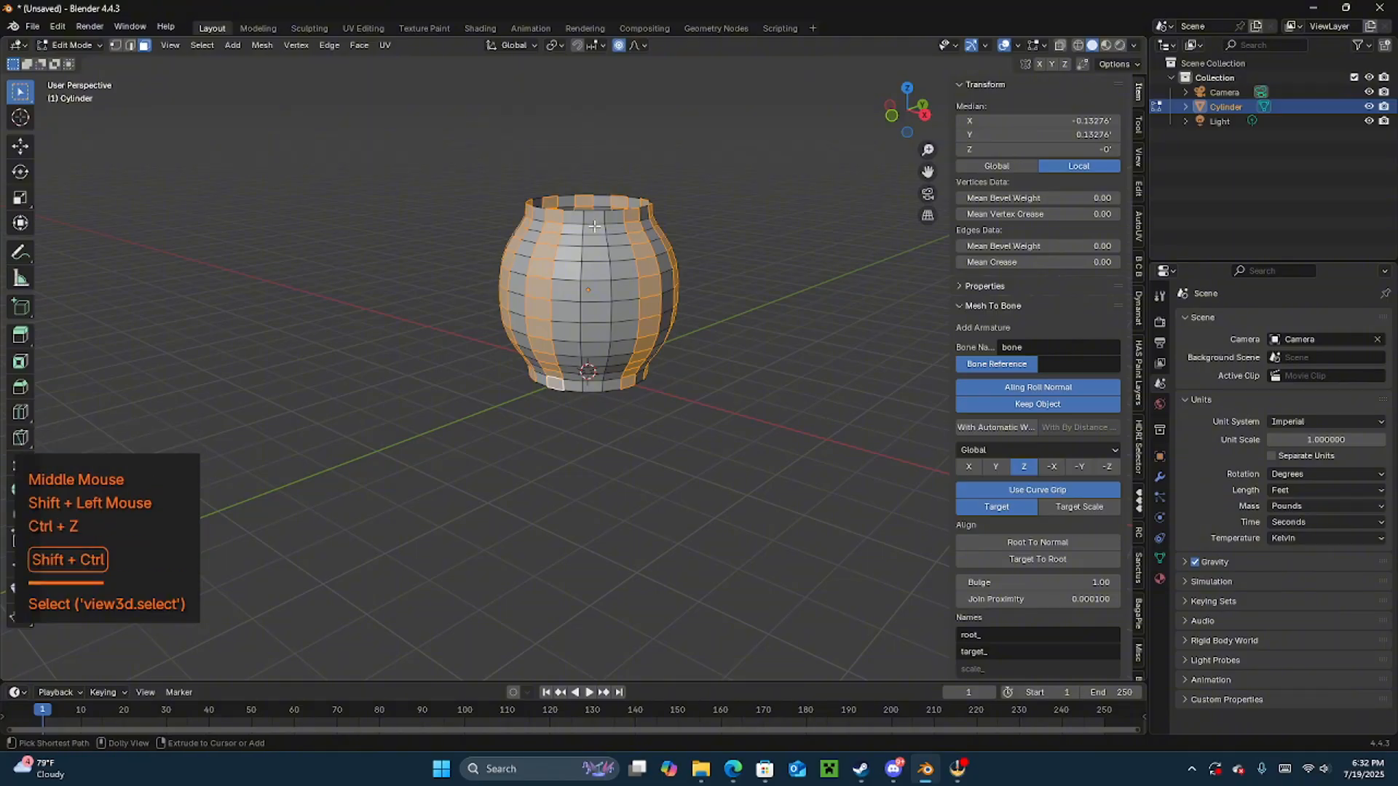
shift+click(595, 217)
ctrl+click(590, 386)
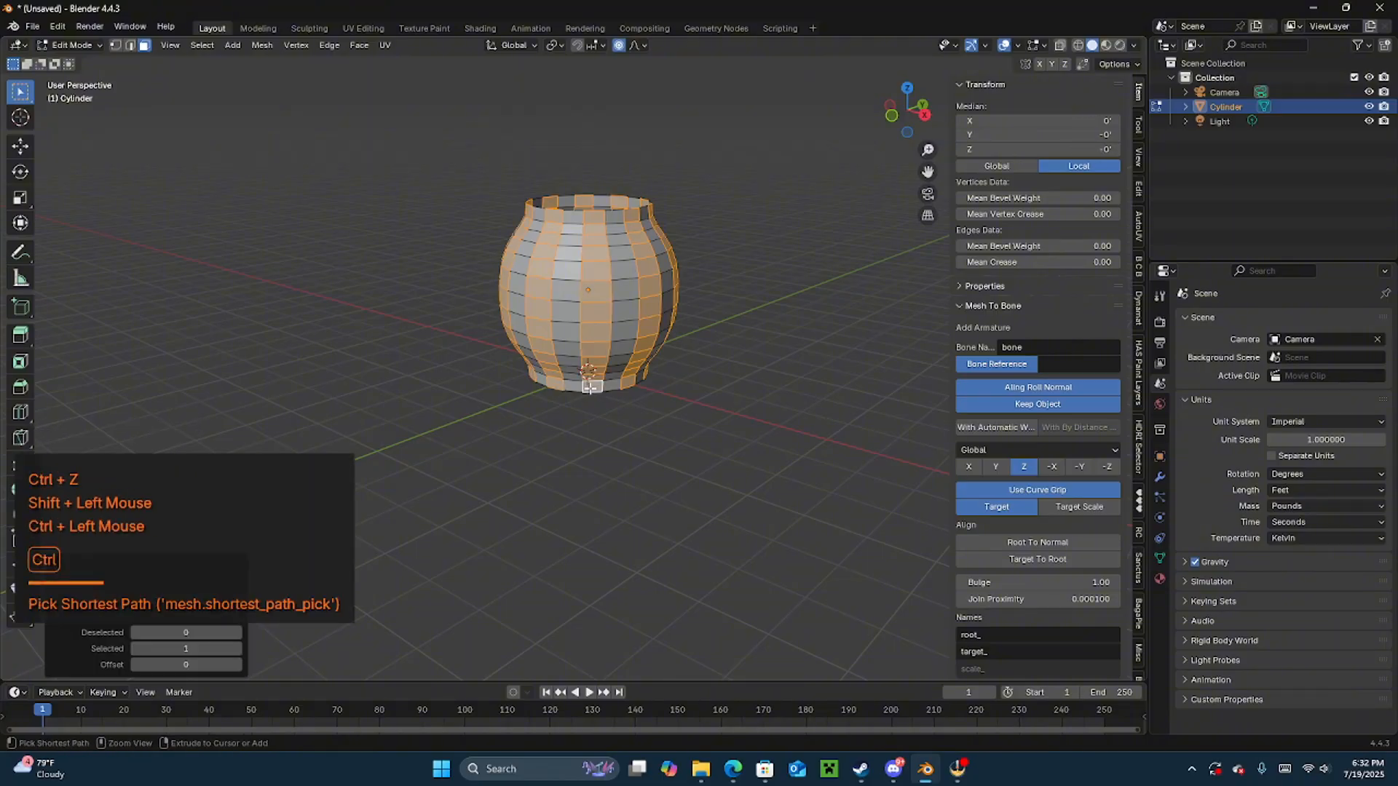
- Separate the selected alternate face columns into their own object and return to Object Mode
middle_drag(590, 386, 574, 354)
key(p)
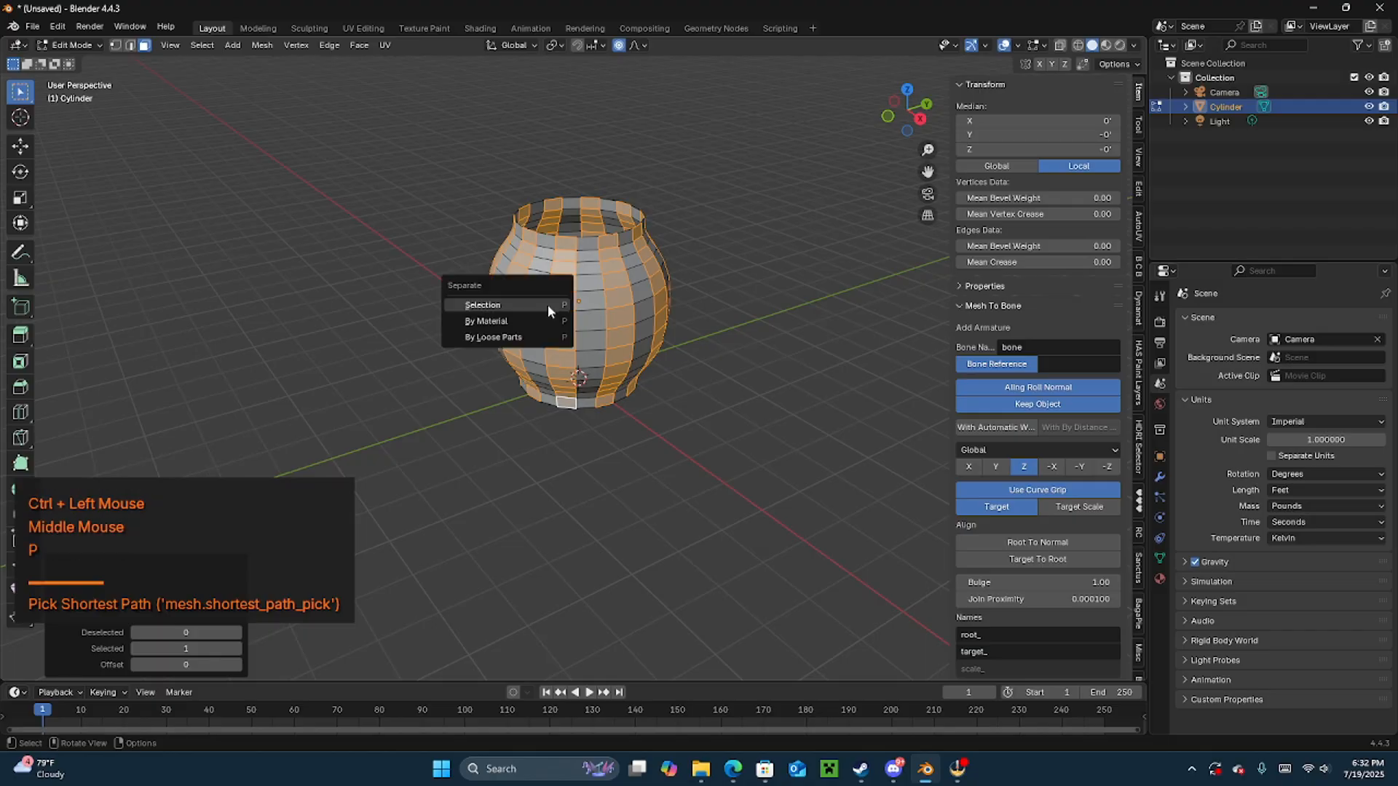
click(539, 306)
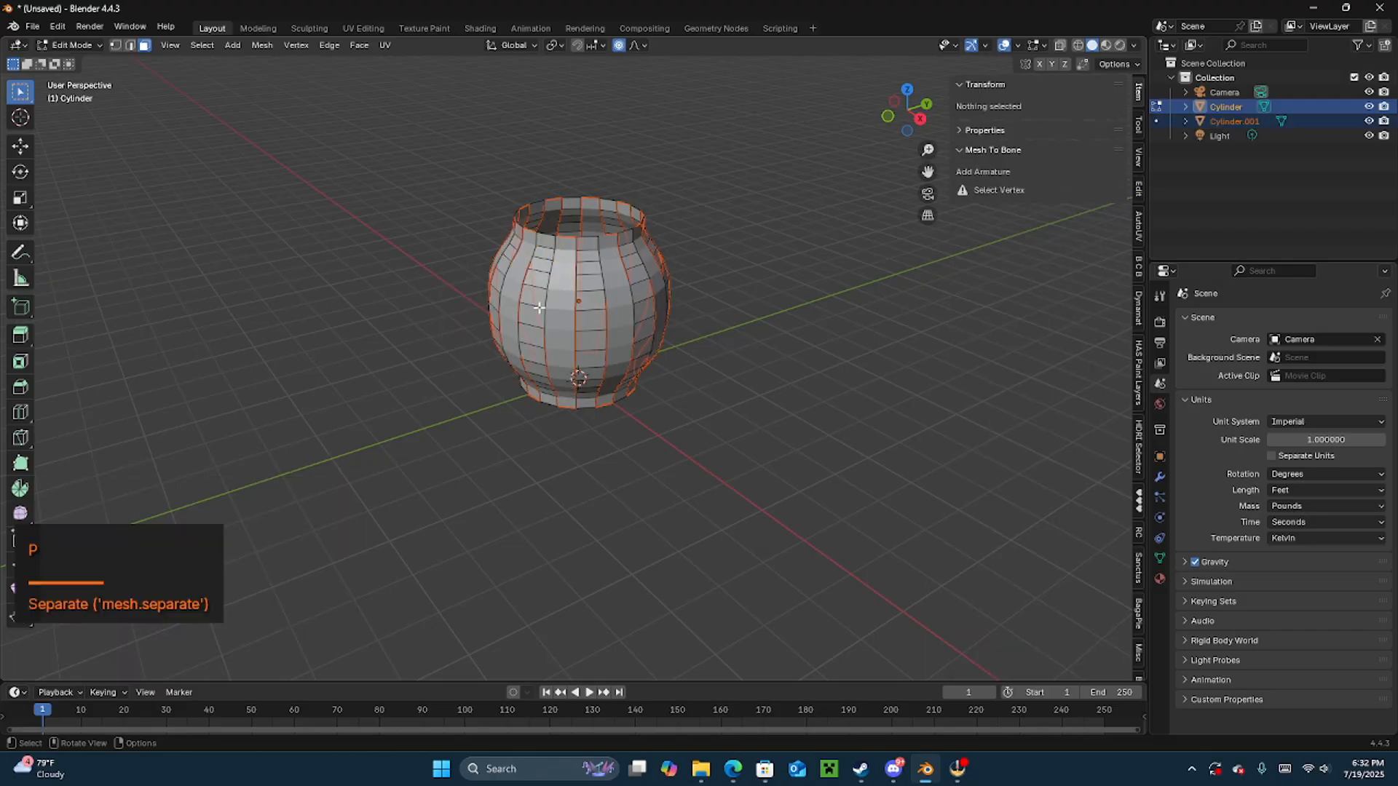
middle_drag(604, 305, 579, 332)
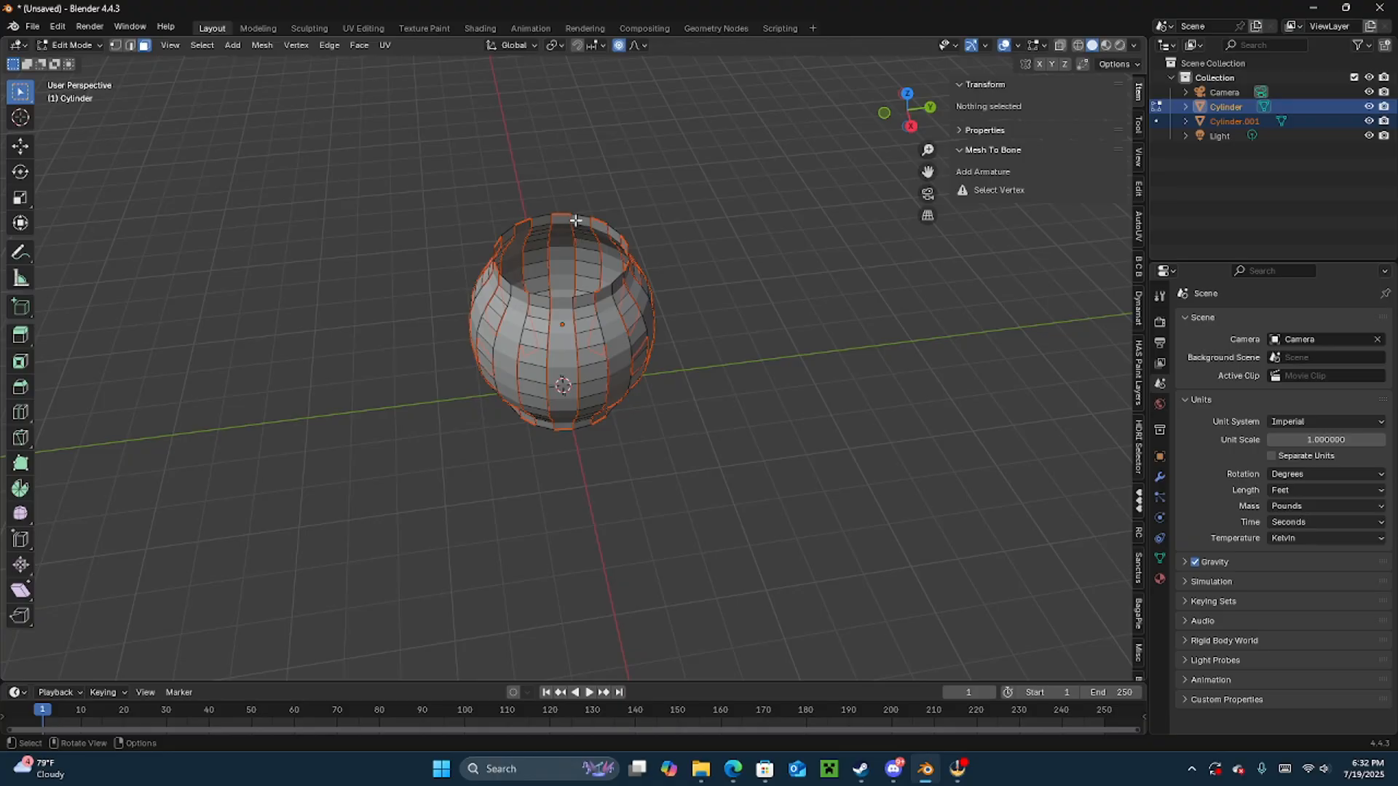
key(Tab)
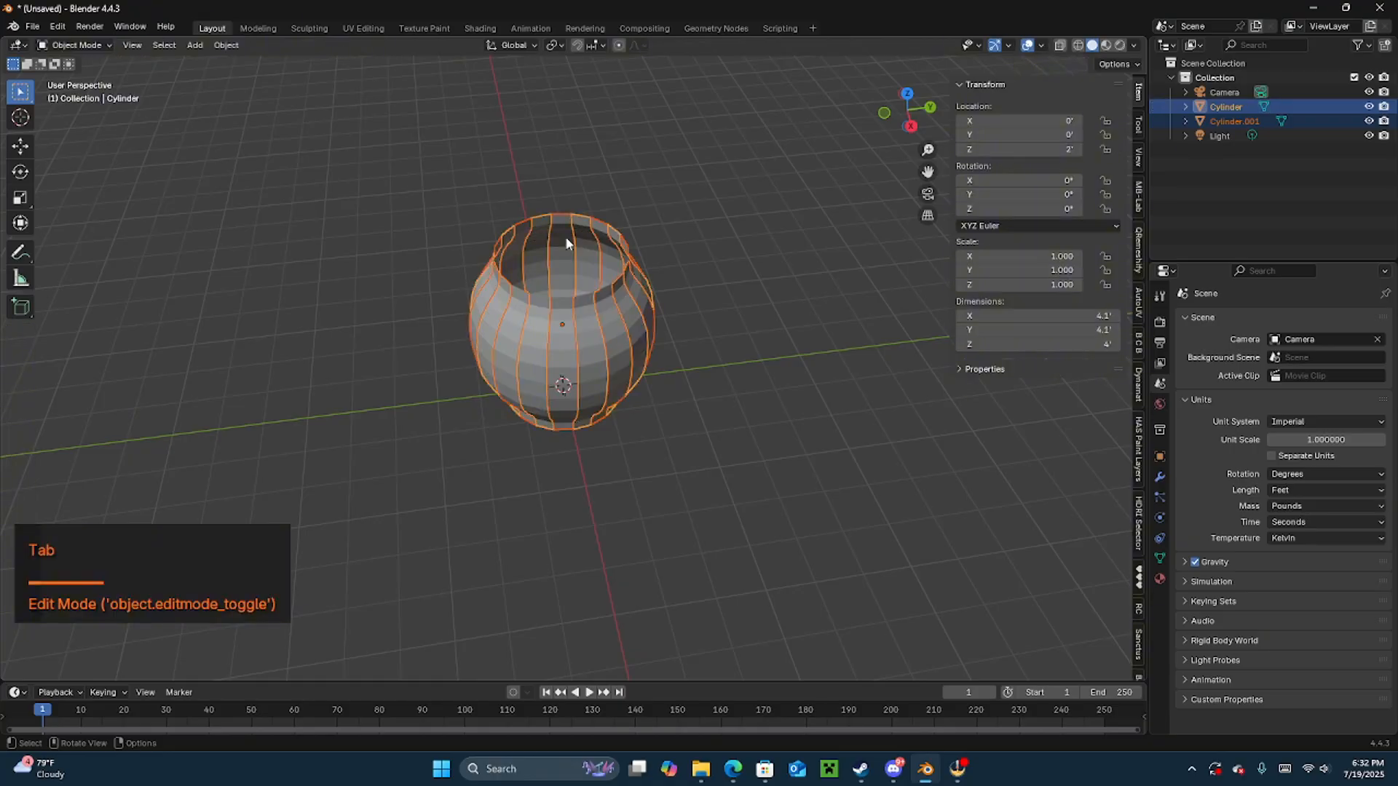
- Select only the separated columns object and examine its strips around the barrel
click(561, 303)
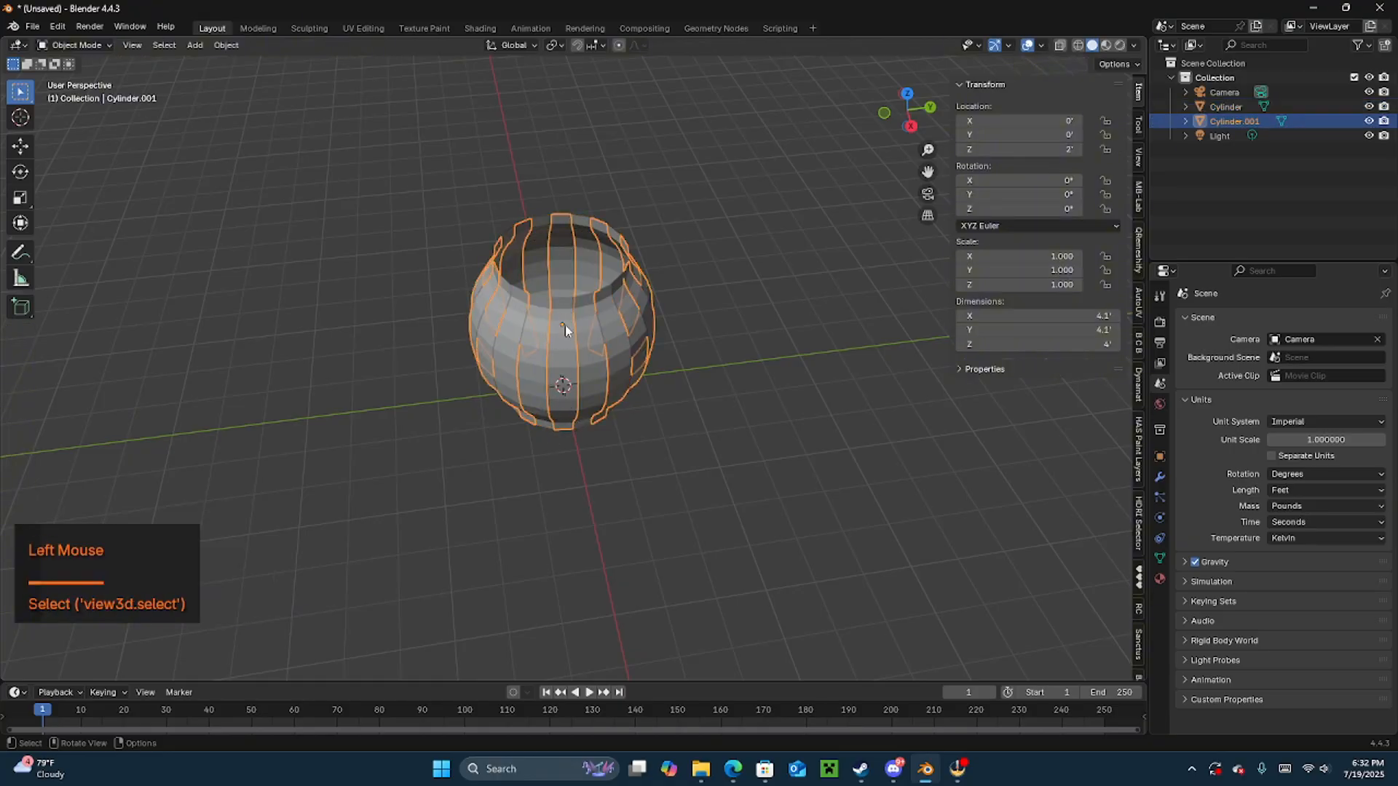
middle_drag(568, 397, 497, 350)
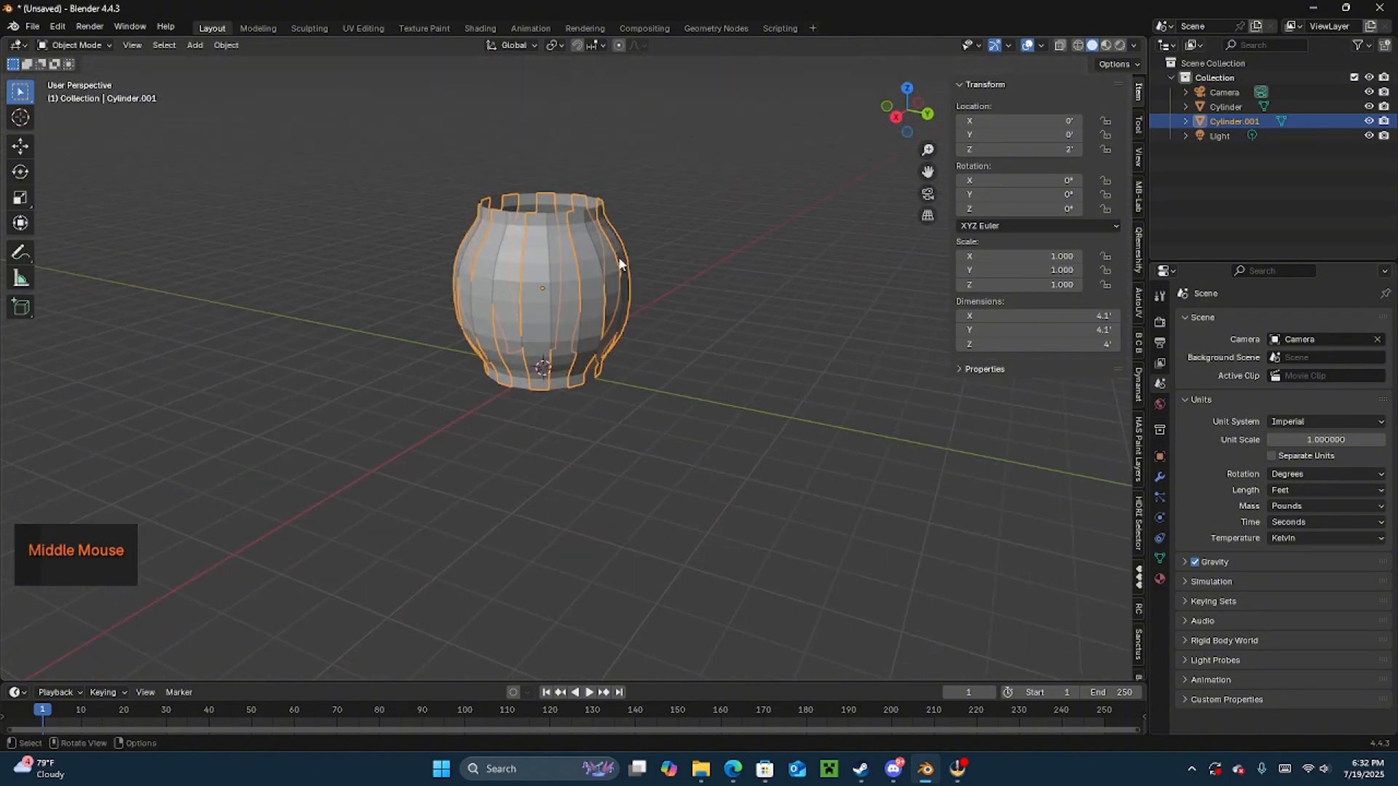
middle_drag(477, 274, 470, 218)
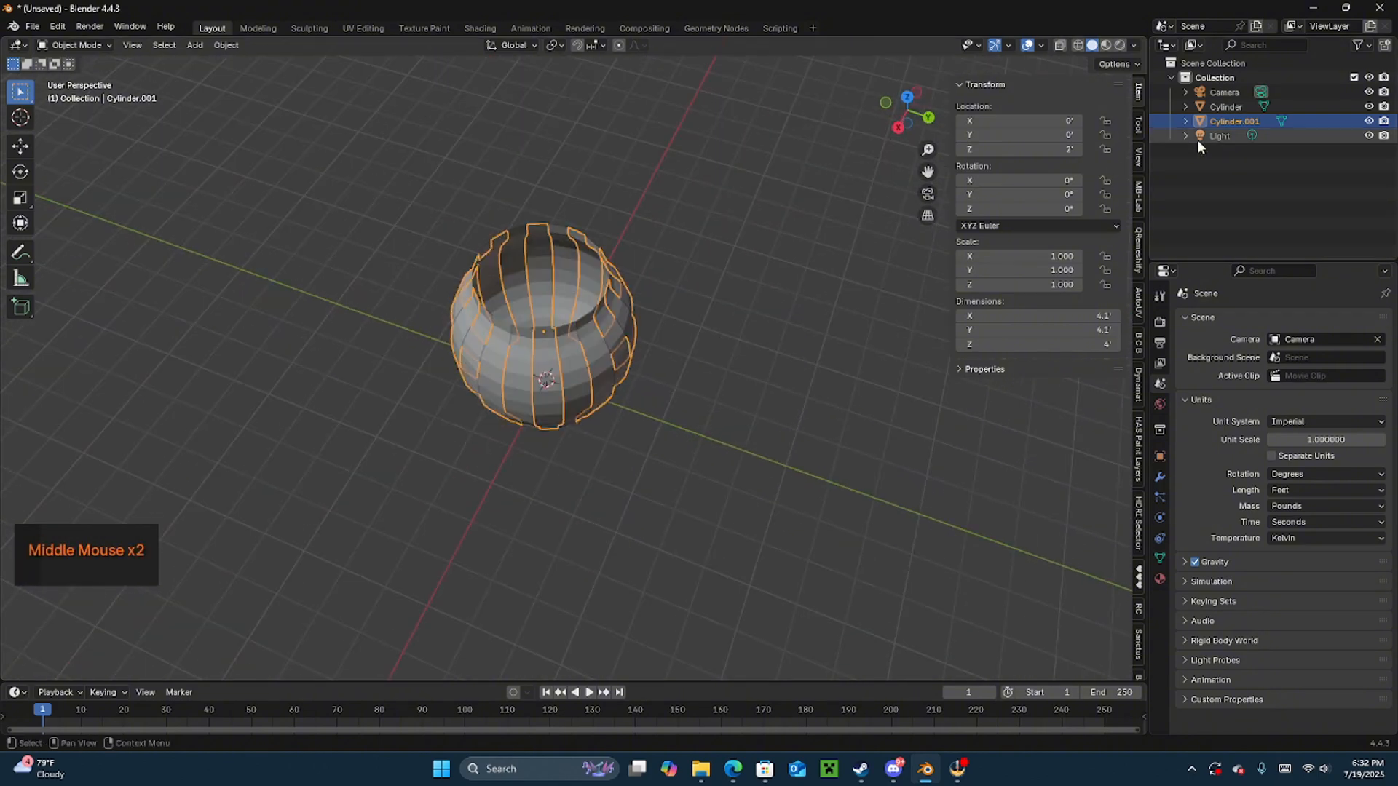
- Select both barrel column objects together, with Cylinder.001 active, and enter Edit Mode on them
click(1227, 107)
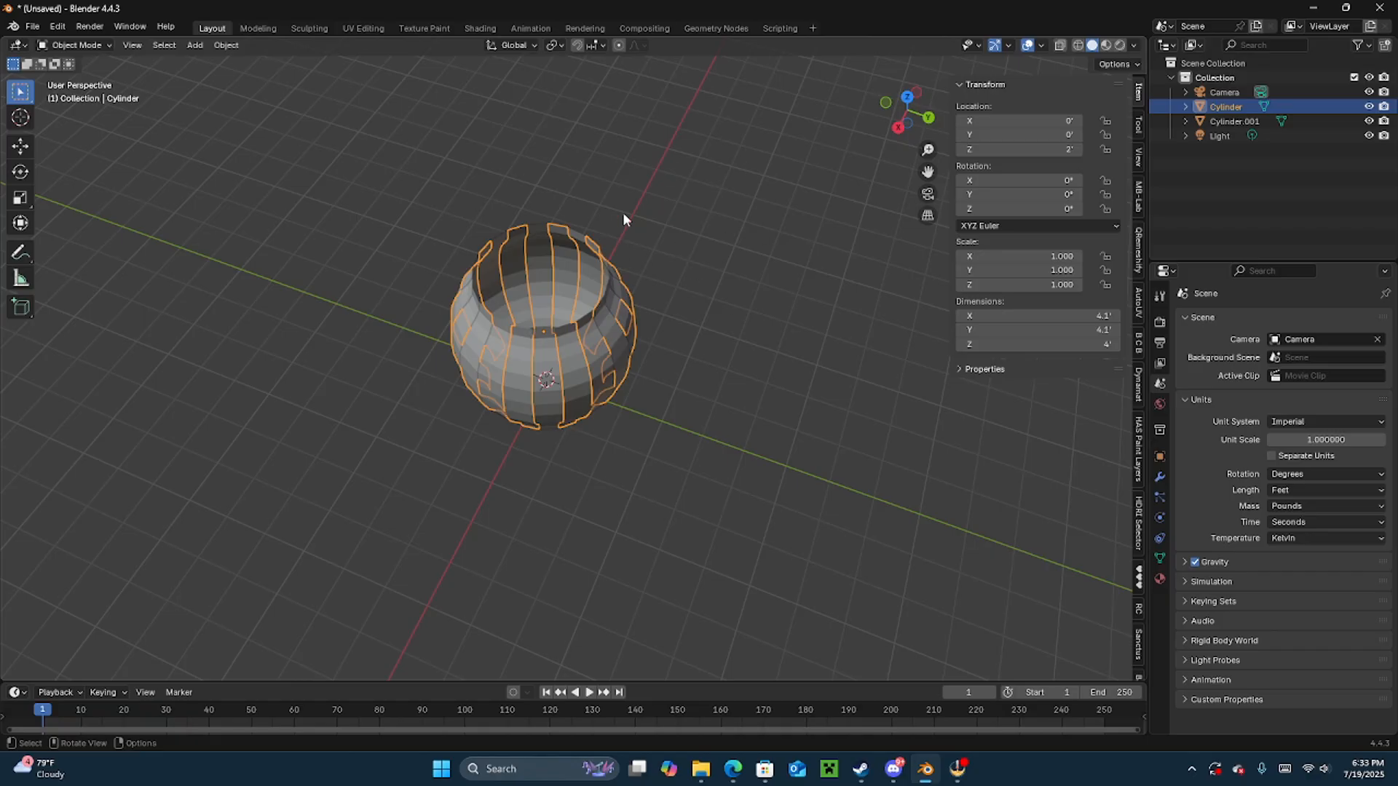
middle_drag(622, 218, 591, 269)
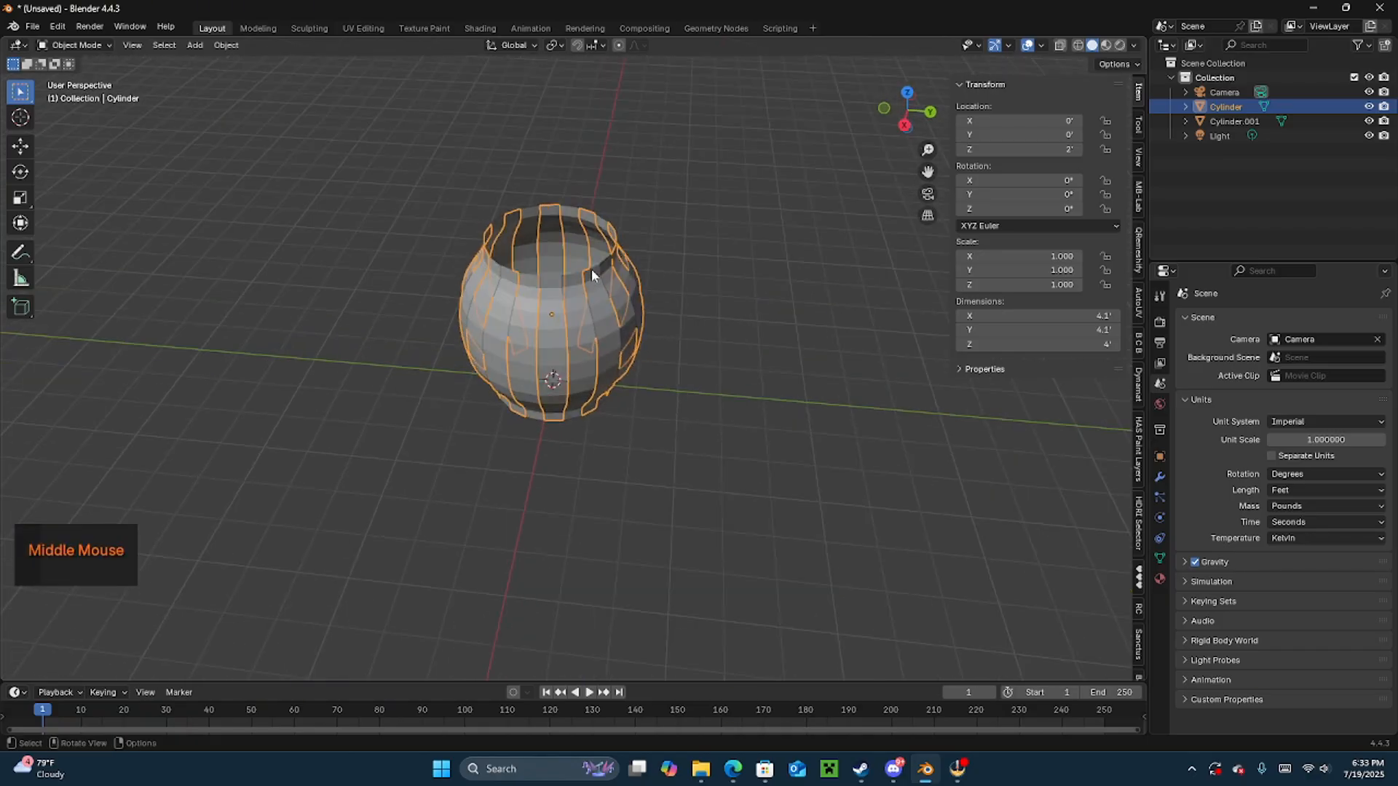
shift+click(1247, 120)
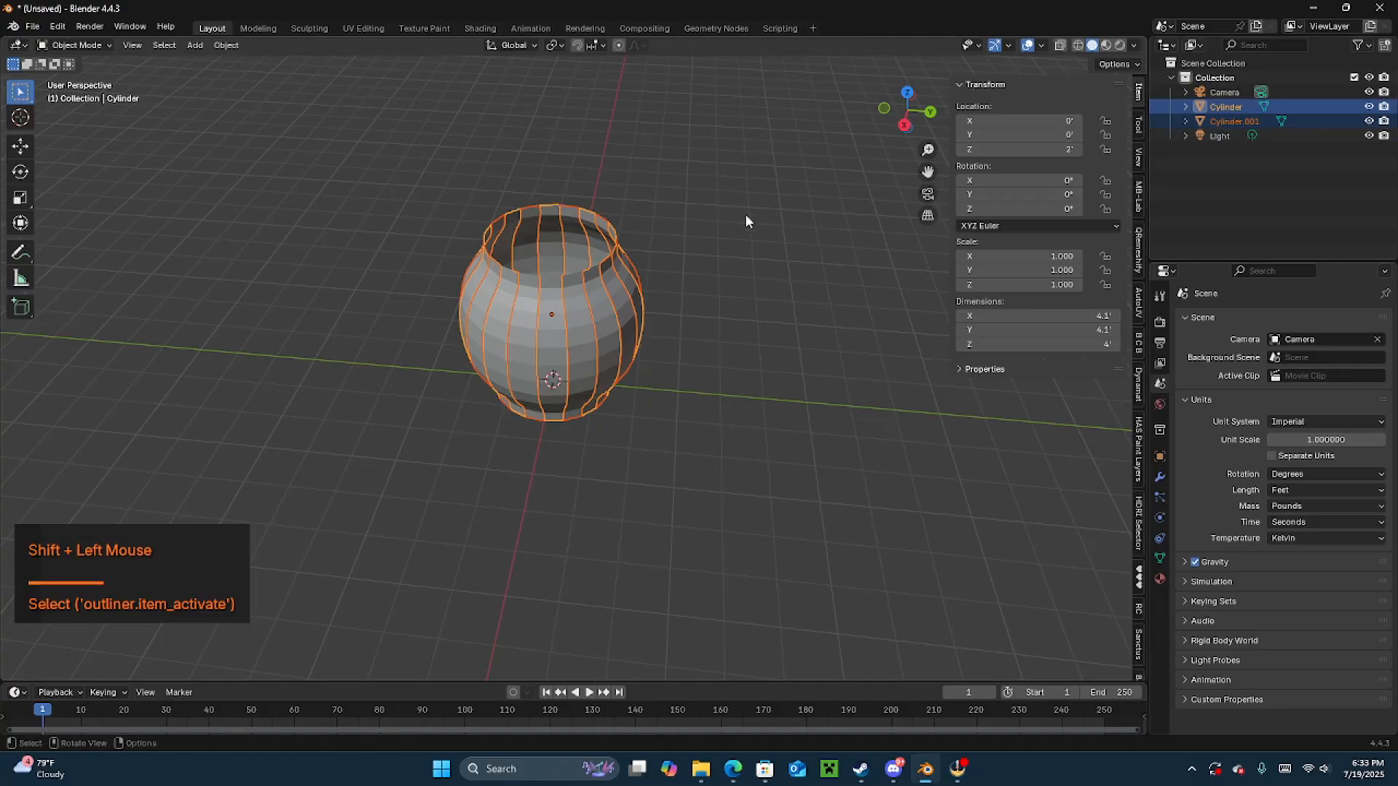
shift+click(568, 294)
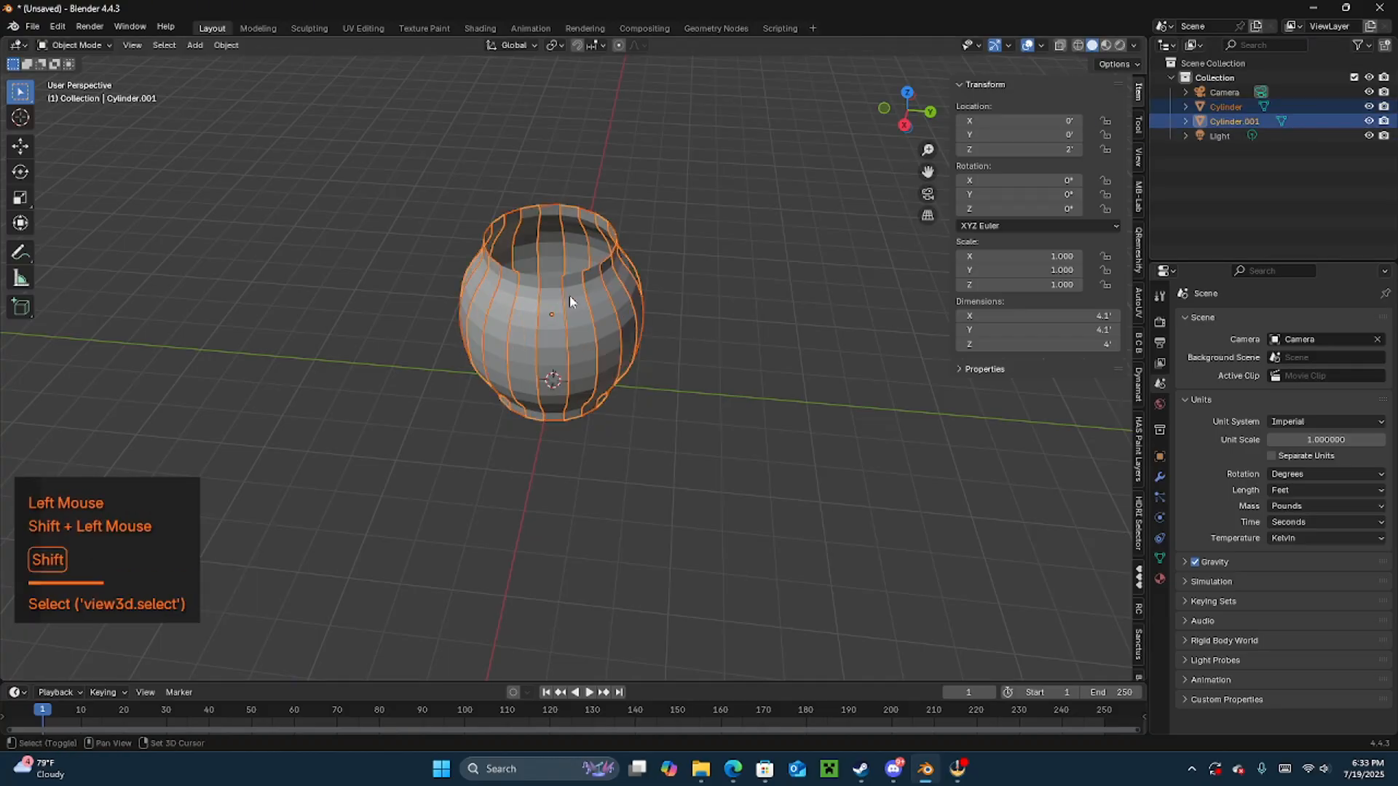
key(Tab)
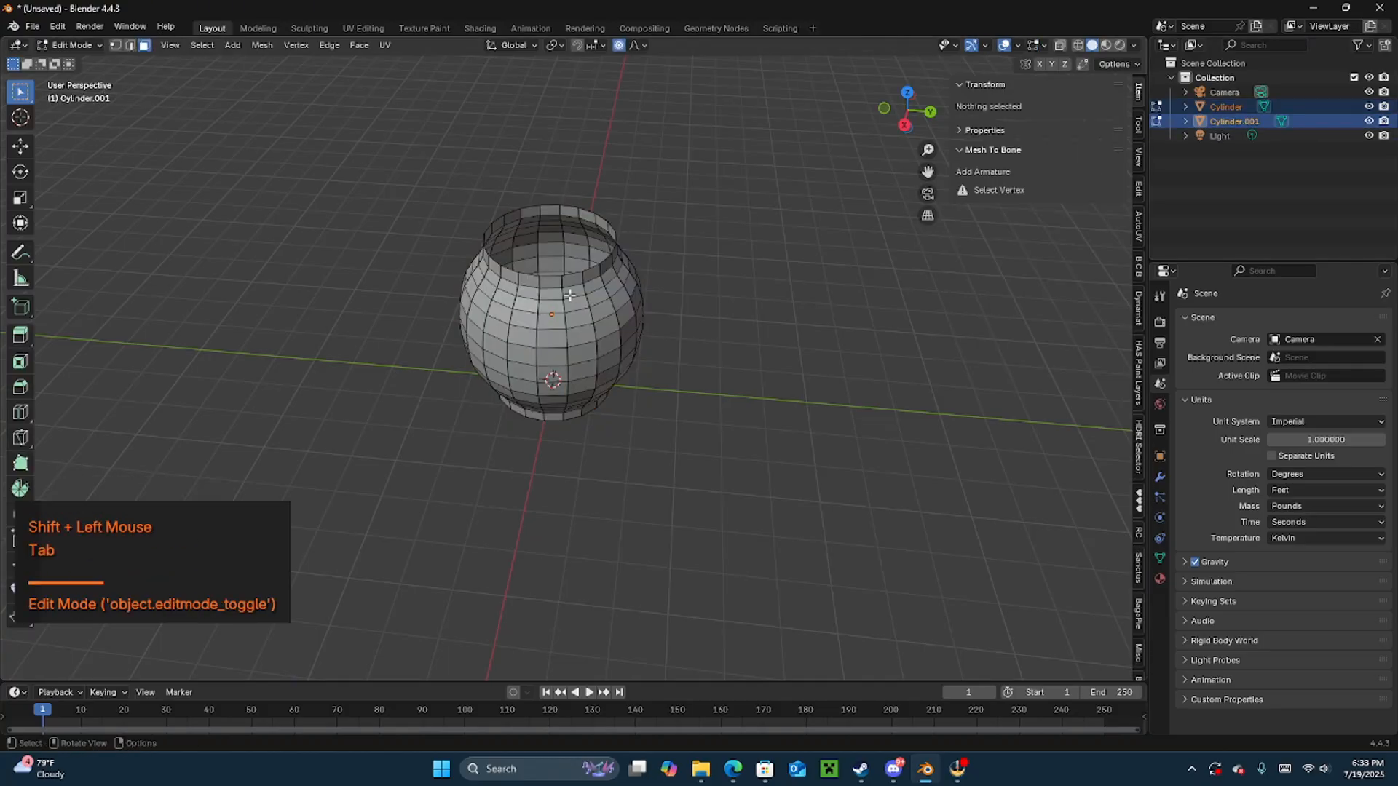
- Select all faces of both objects and extrude them outward along their normals by about 0.13 ft
middle_drag(570, 296, 562, 268)
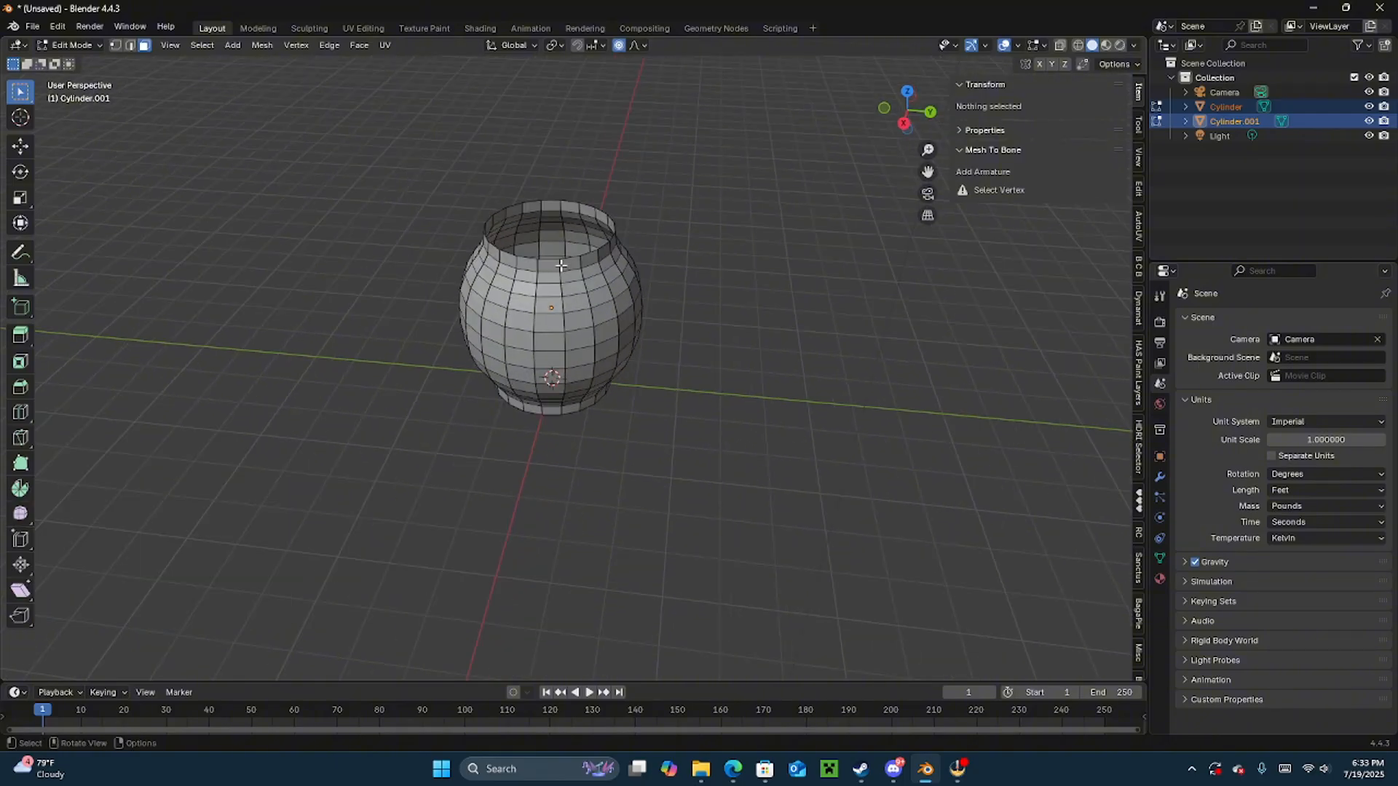
key(a)
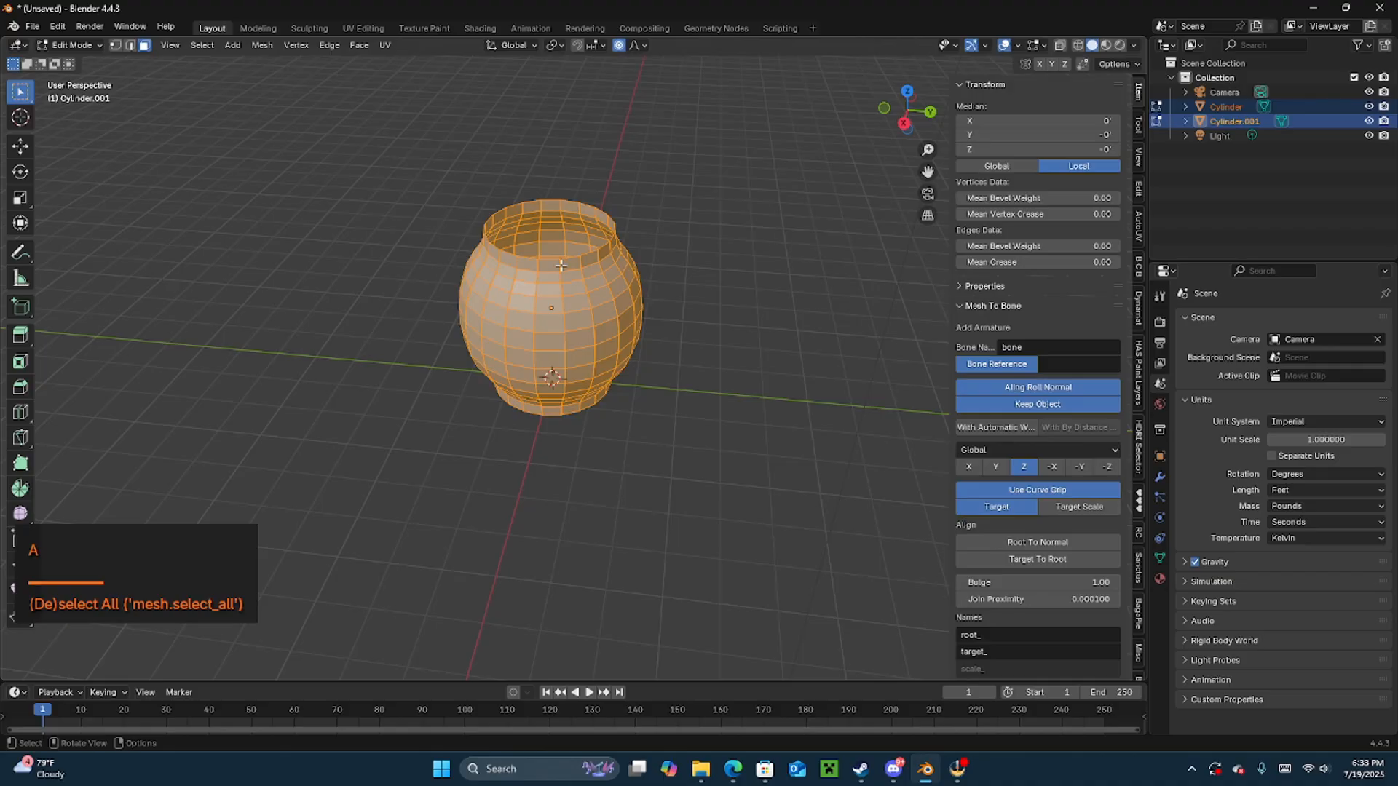
click(546, 265)
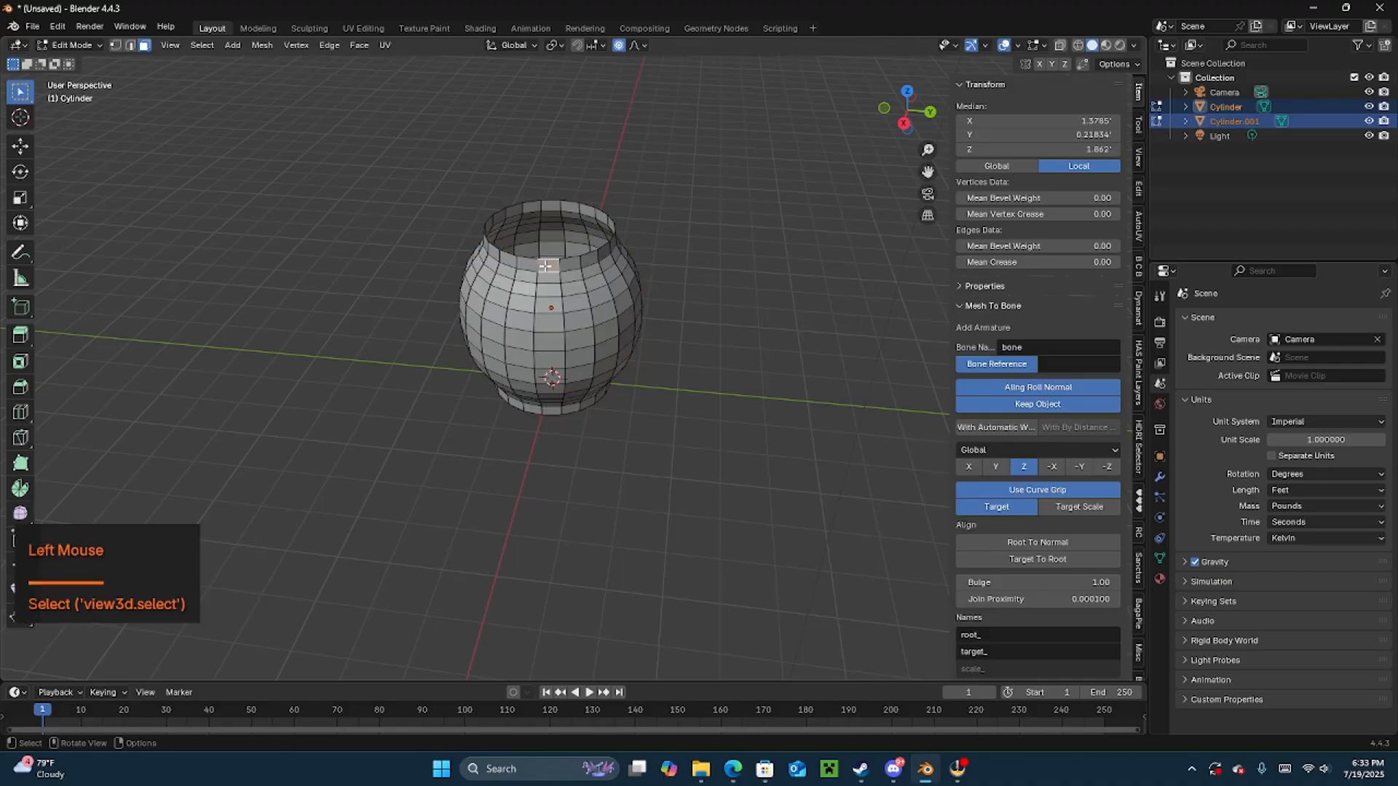
mouse_move(566, 295)
middle_down()
mouse_move(574, 265)
mouse_move(568, 312)
middle_up()
key(a)
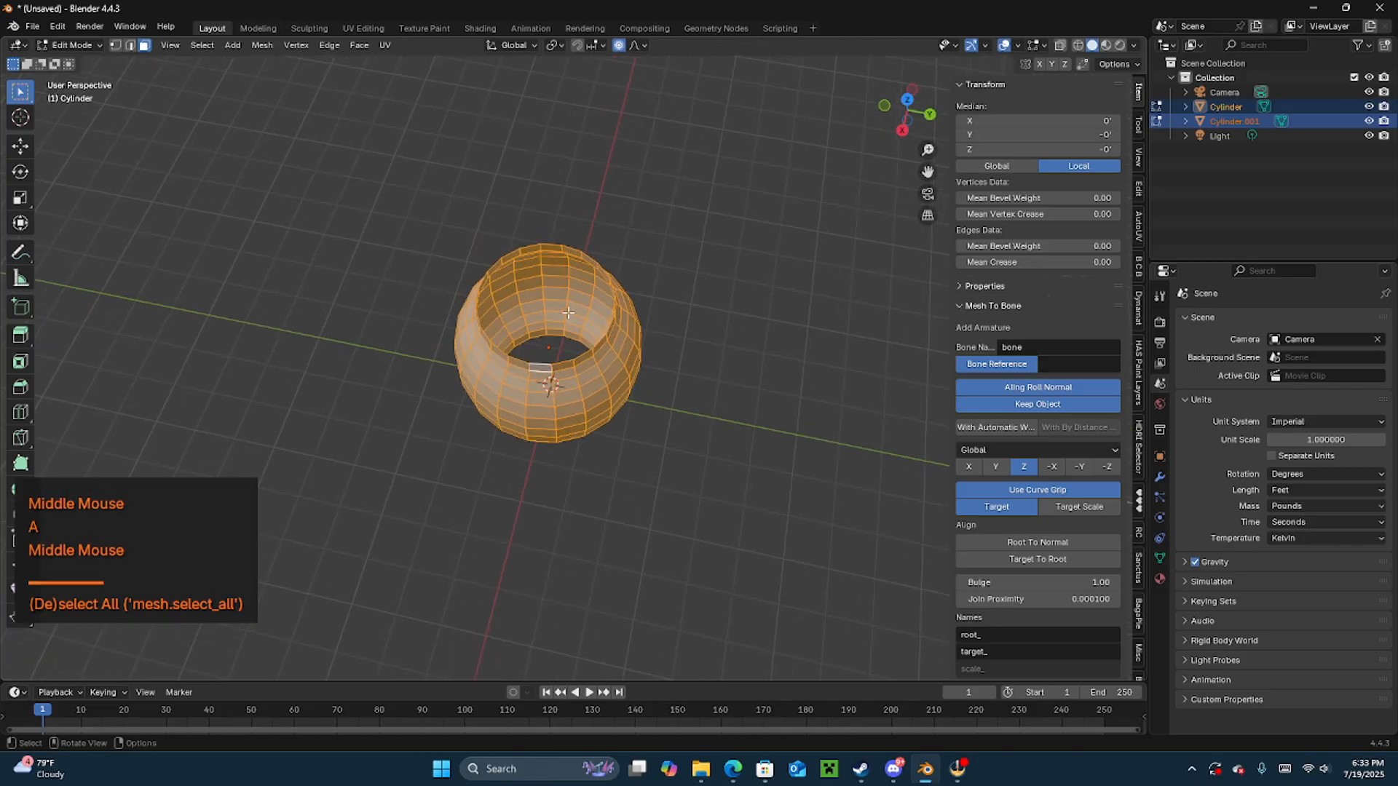
middle_click(557, 282)
right_click(557, 282)
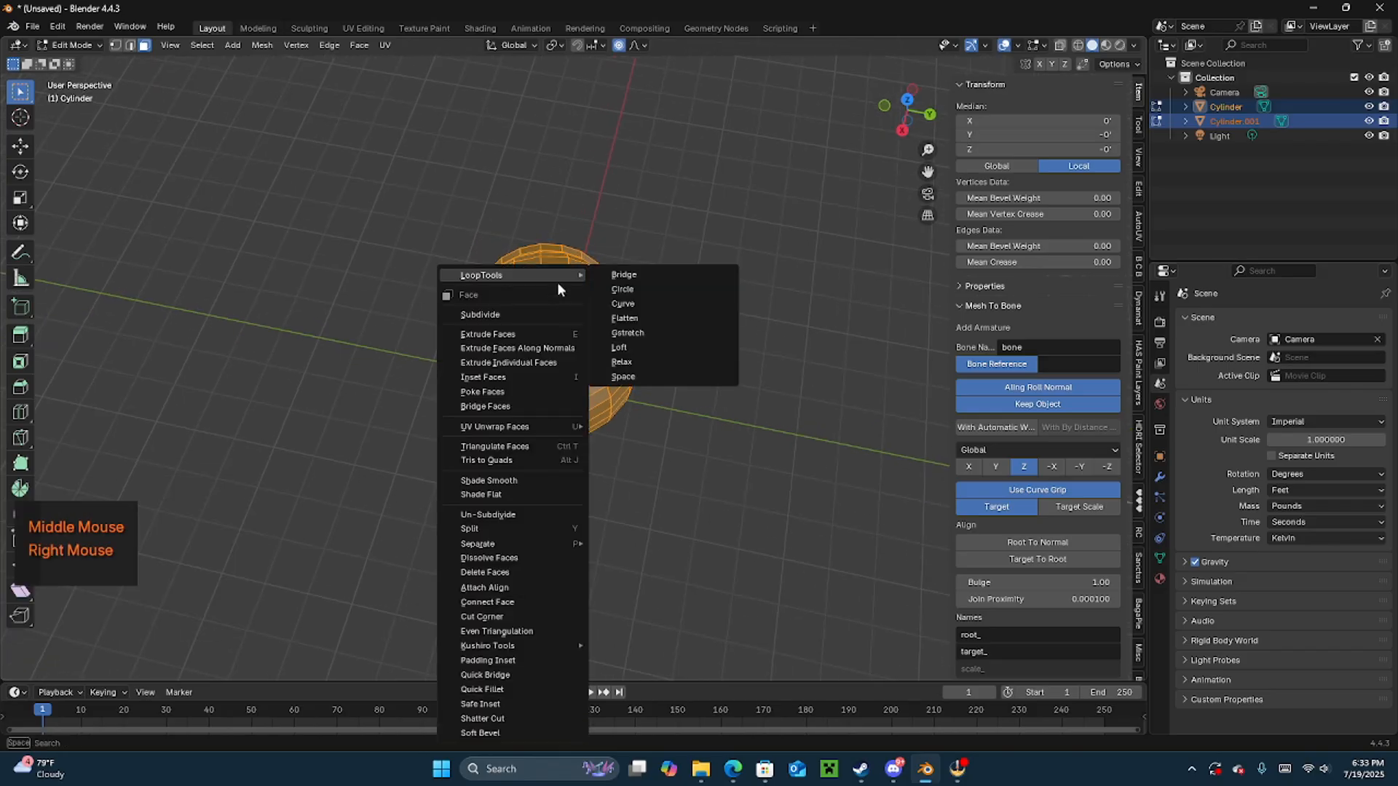
click(535, 349)
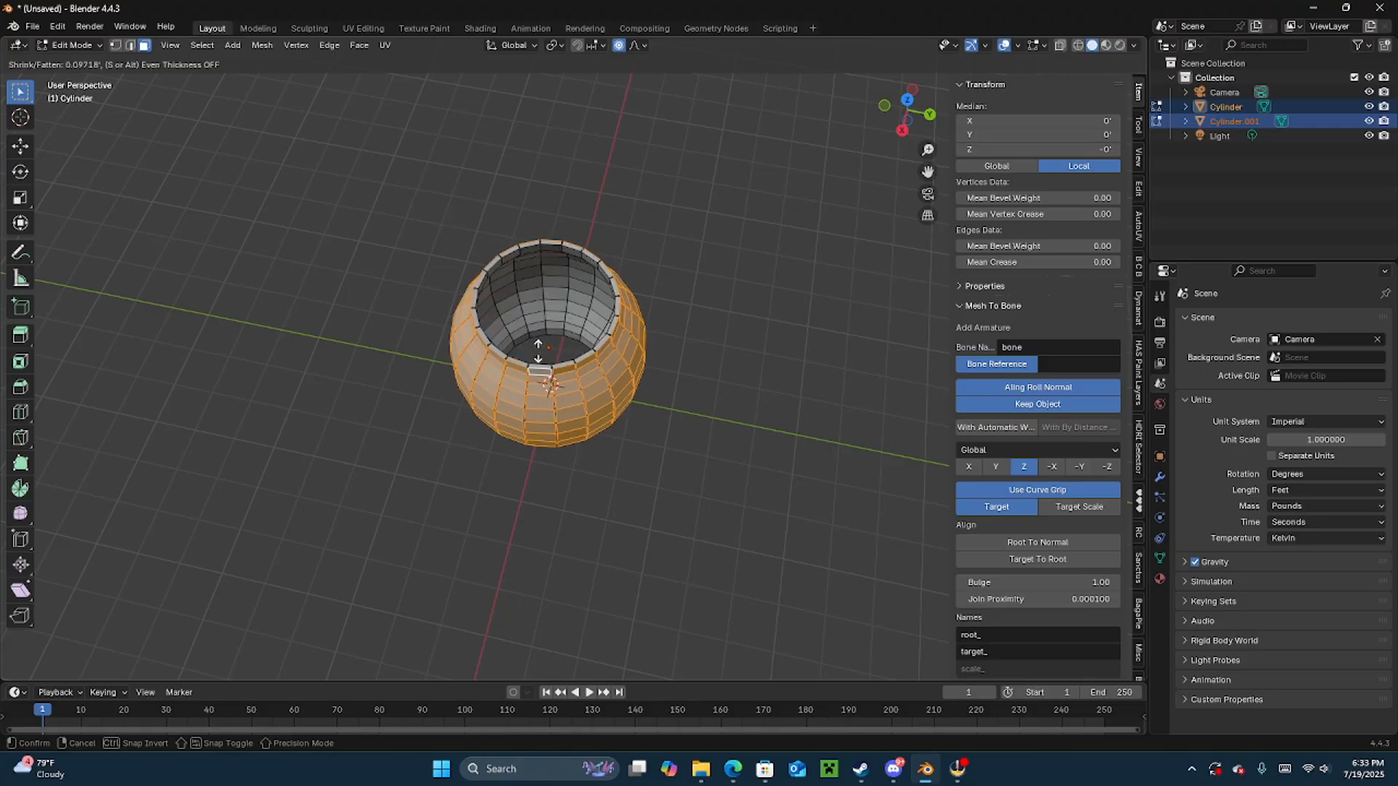
click(539, 356)
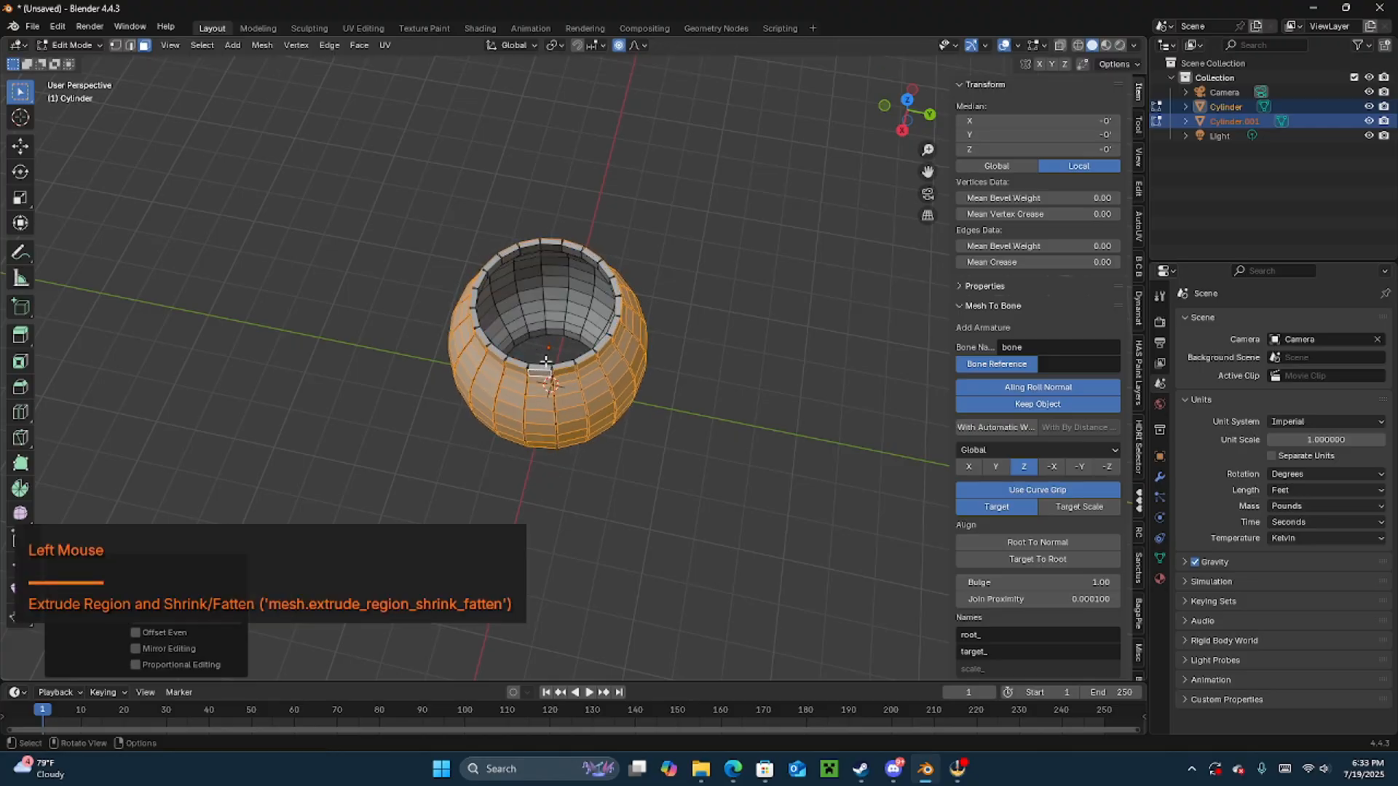
middle_drag(539, 356, 598, 300)
scroll(660, 336, up, 2)
scroll(659, 331, down, 1)
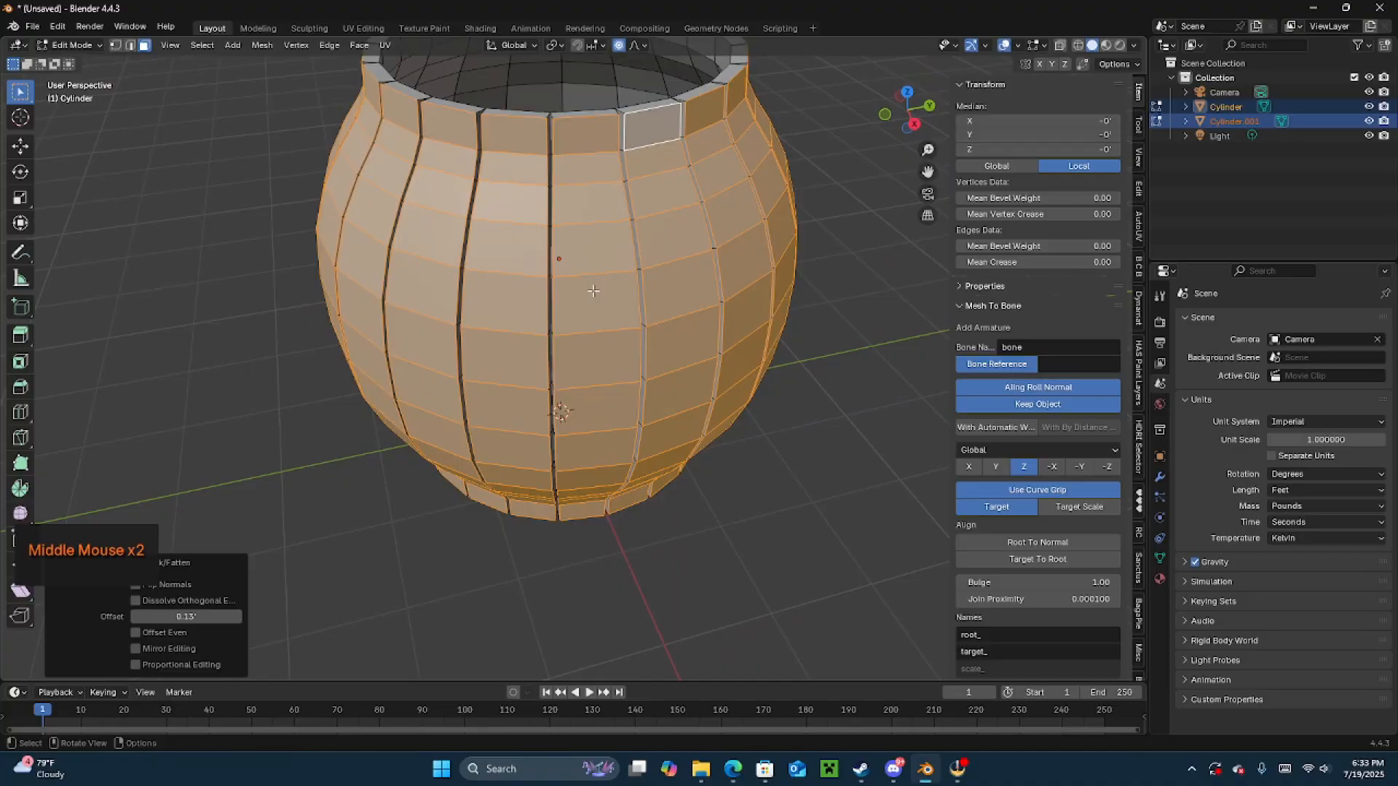
key(s)
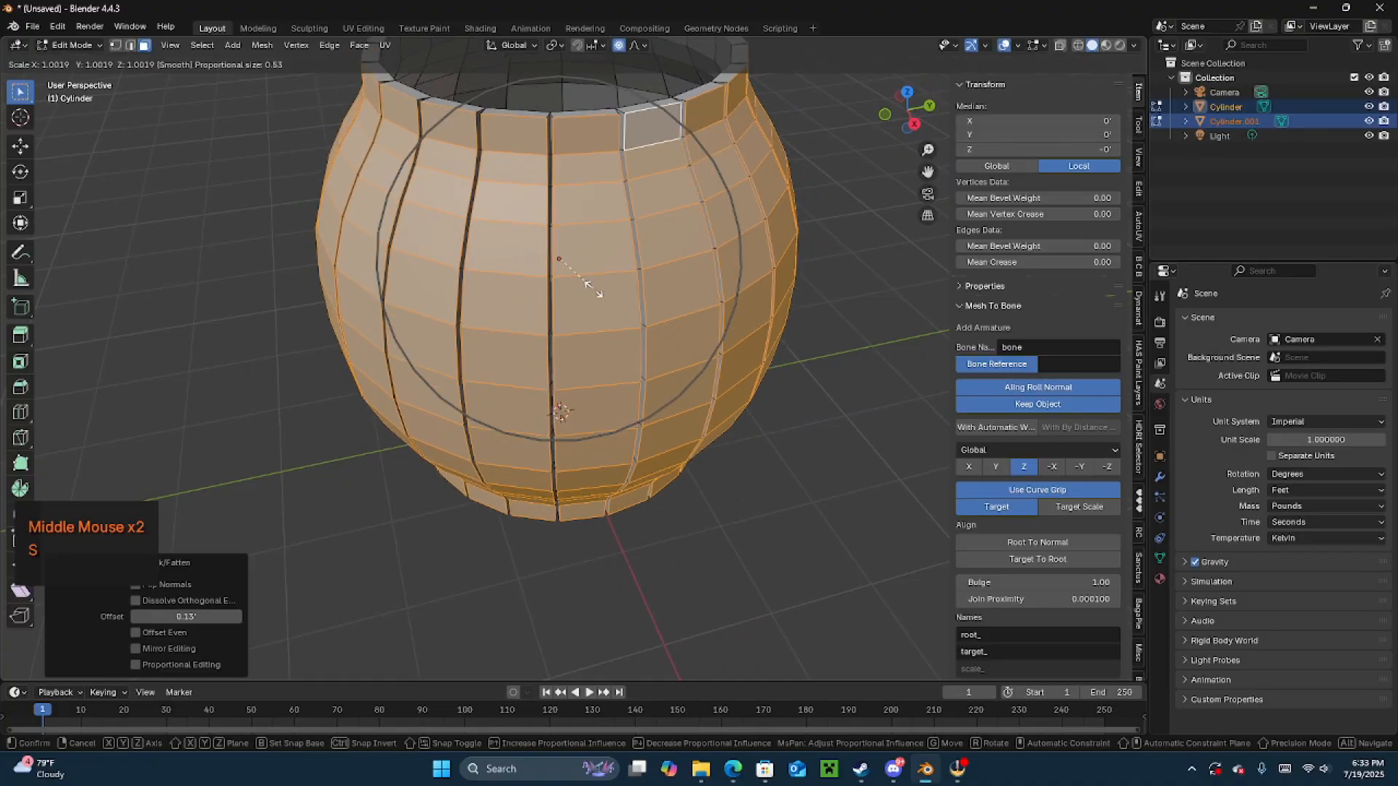
key(Escape)
middle_drag(628, 296, 605, 295)
key(s)
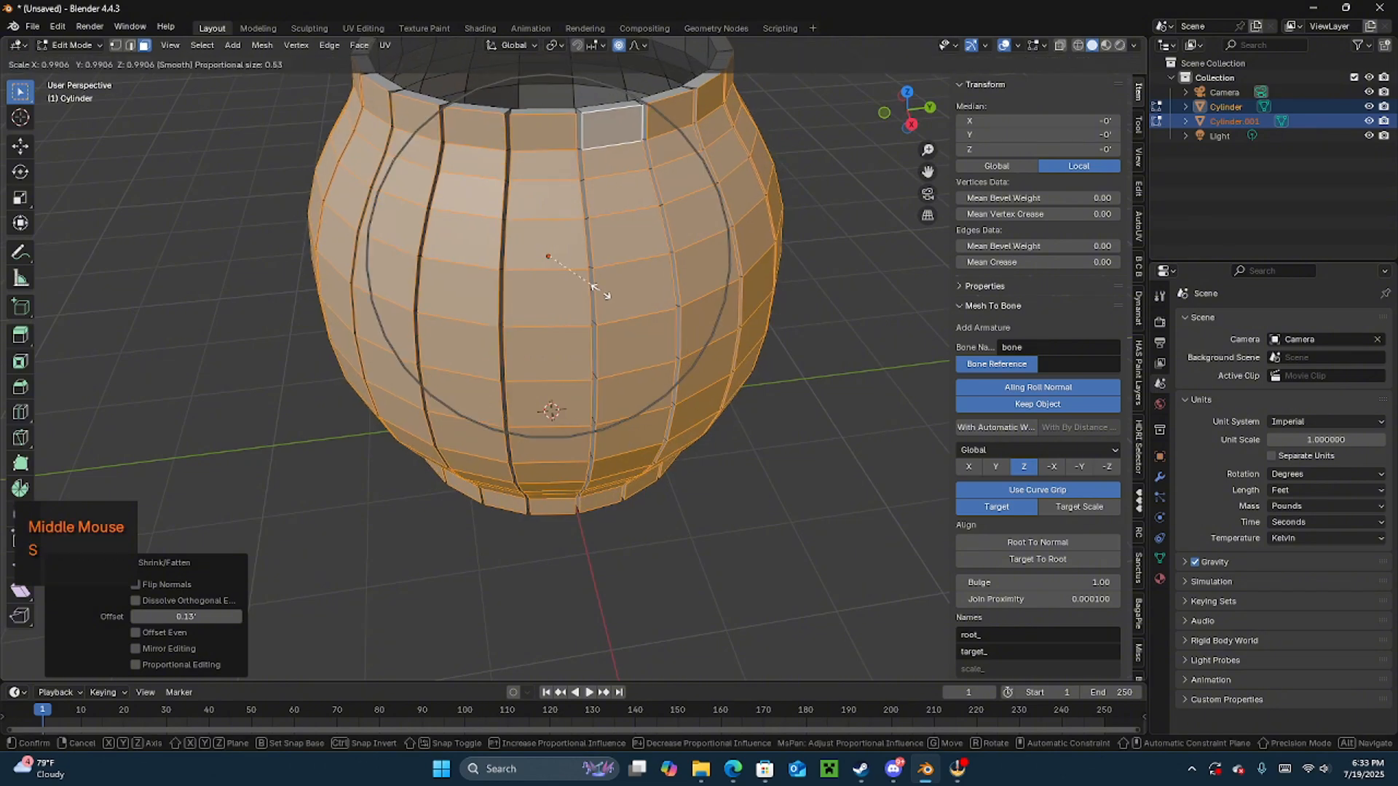
key(shift+z)
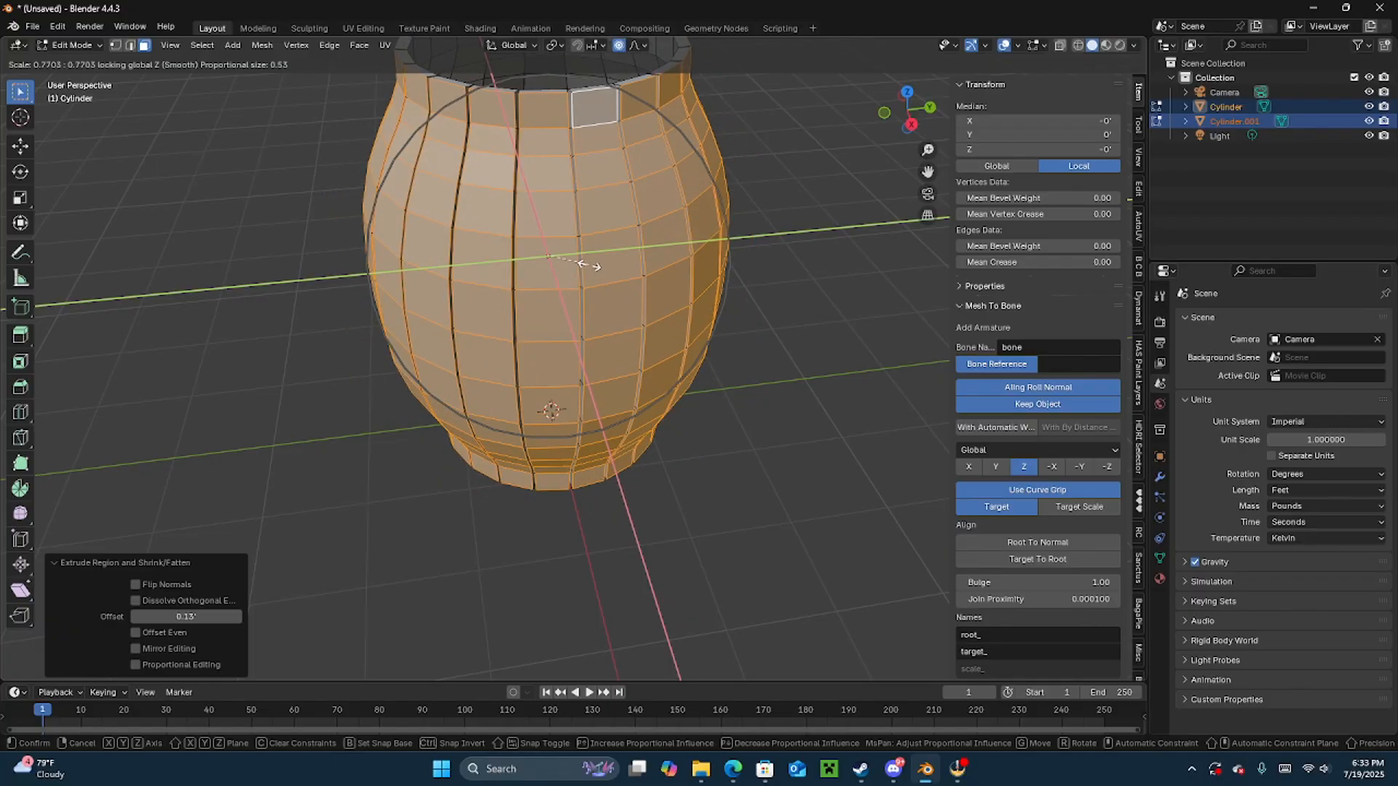
key(Escape)
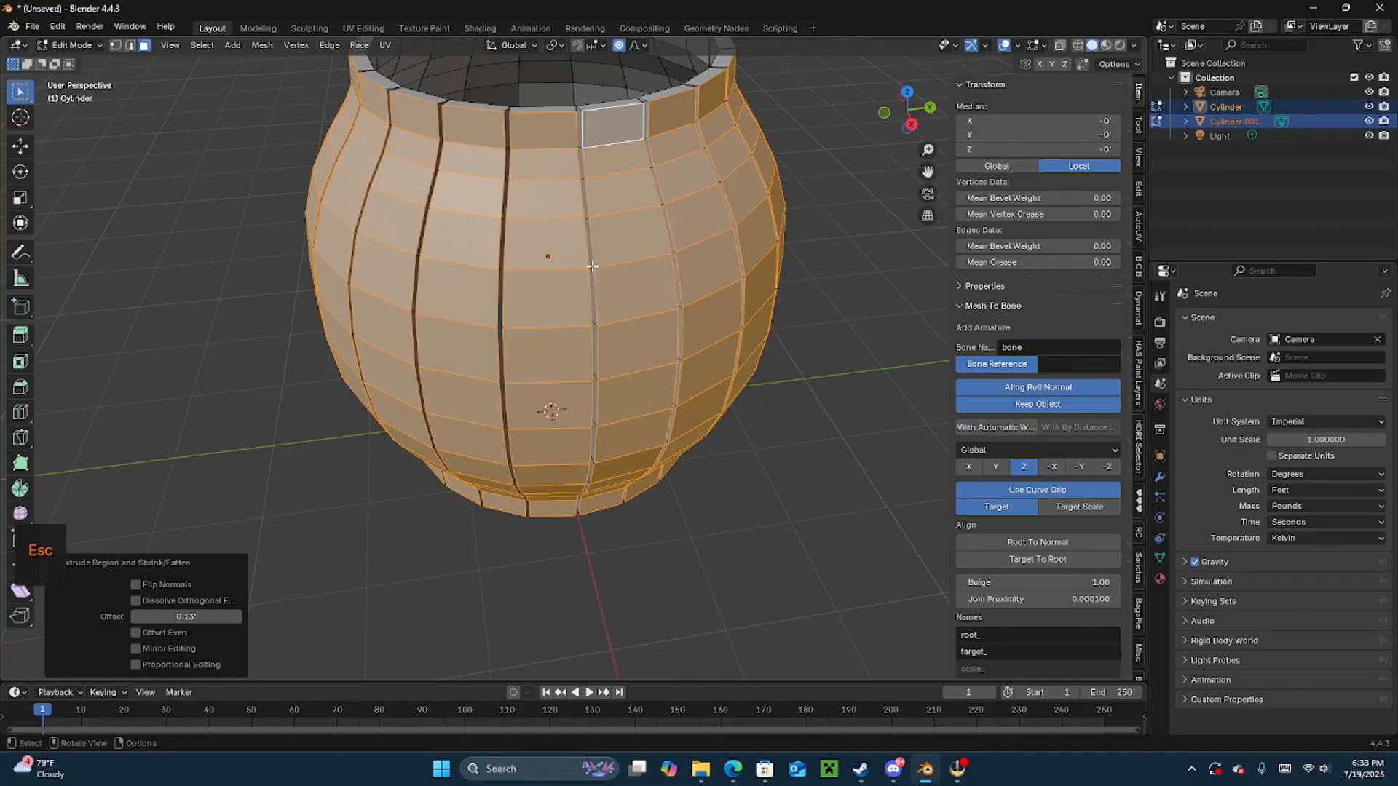
- Deselect everything and select one outer face column of Cylinder.001 from the rim face down to the base face
key(3)
click(574, 135)
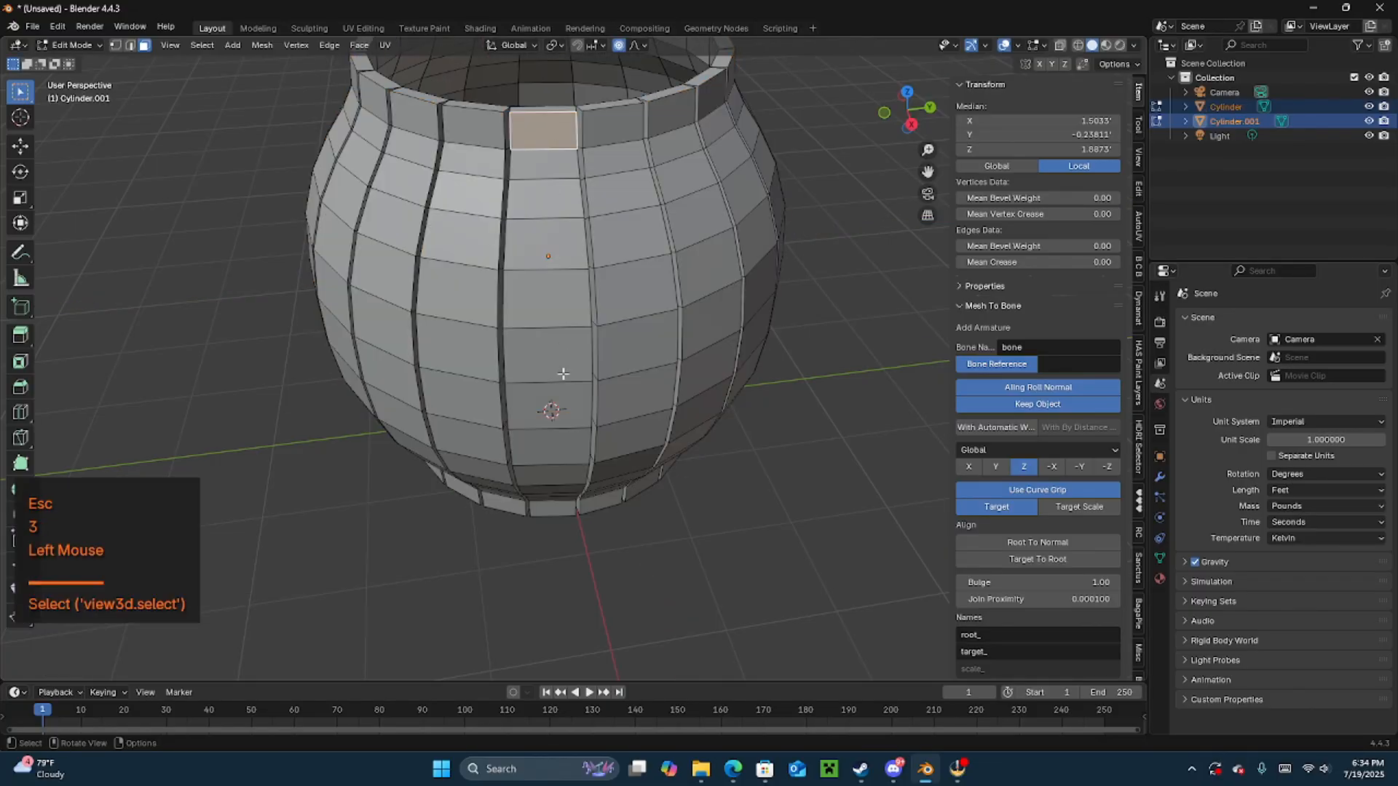
middle_drag(573, 136, 562, 280)
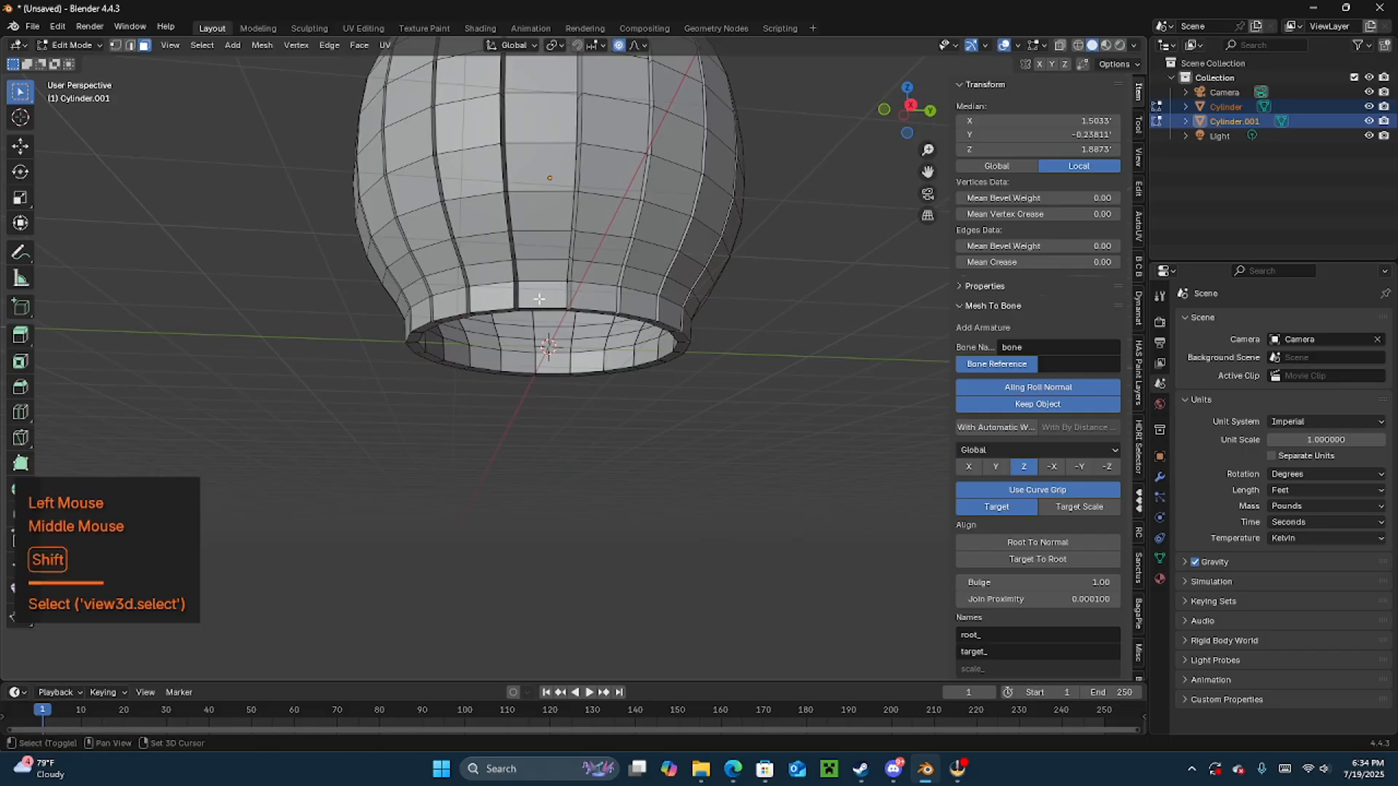
ctrl+click(539, 298)
middle_drag(539, 298, 537, 271)
middle_drag(565, 228, 542, 313)
key(3)
key(3)
key(3)
key(3)
key(3)
key(3)
key(3)
key(3)
key(3)
key(3)
key(3)
key(3)
key(3)
key(3)
key(3)
key(3)
key(3)
- Add the next two adjacent outer face columns, rim to base, to the selection, going counterclockwise as seen from above
shift+click(513, 189)
scroll(542, 314, up, 1)
ctrl+click(550, 368)
ctrl+click(555, 366)
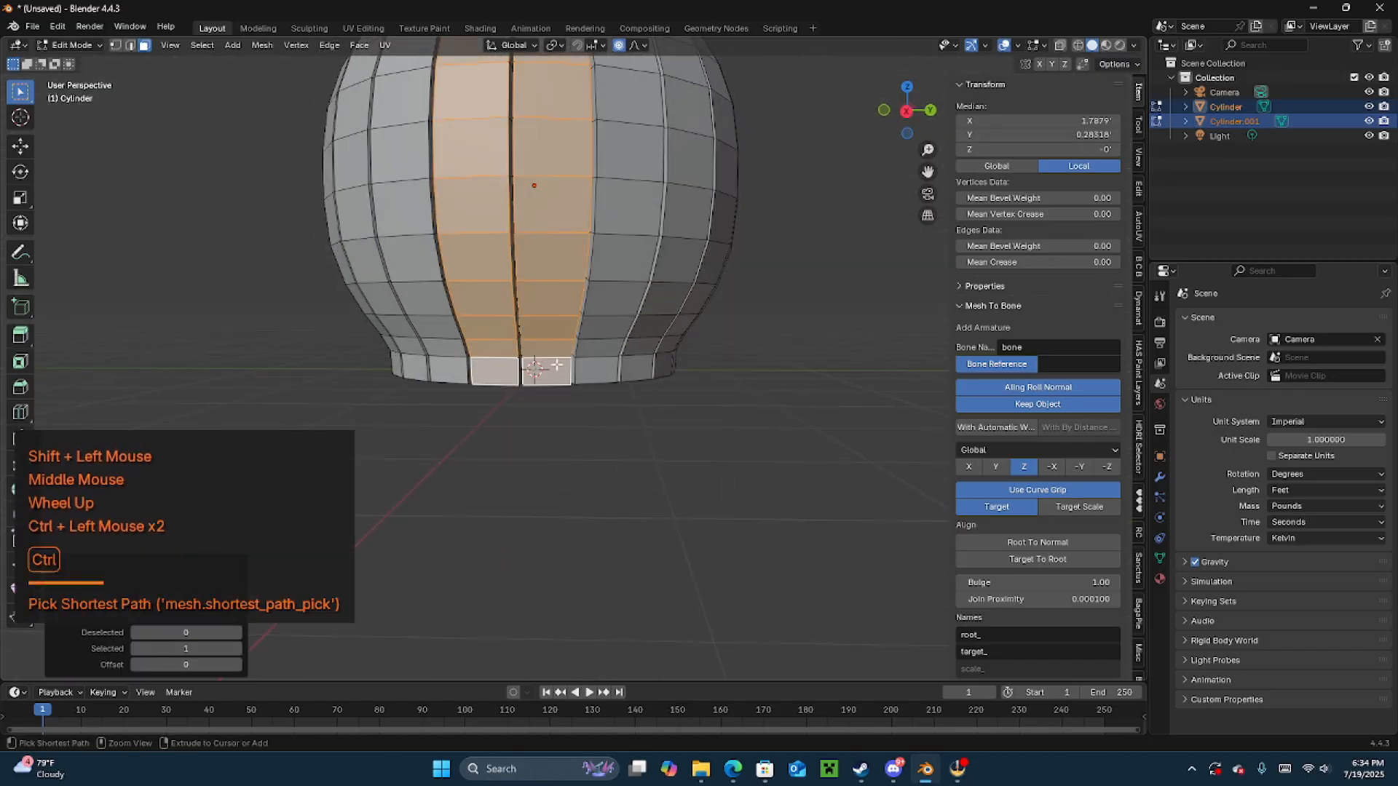
scroll(625, 295, down, 1)
middle_drag(605, 218, 581, 234)
shift+click(566, 126)
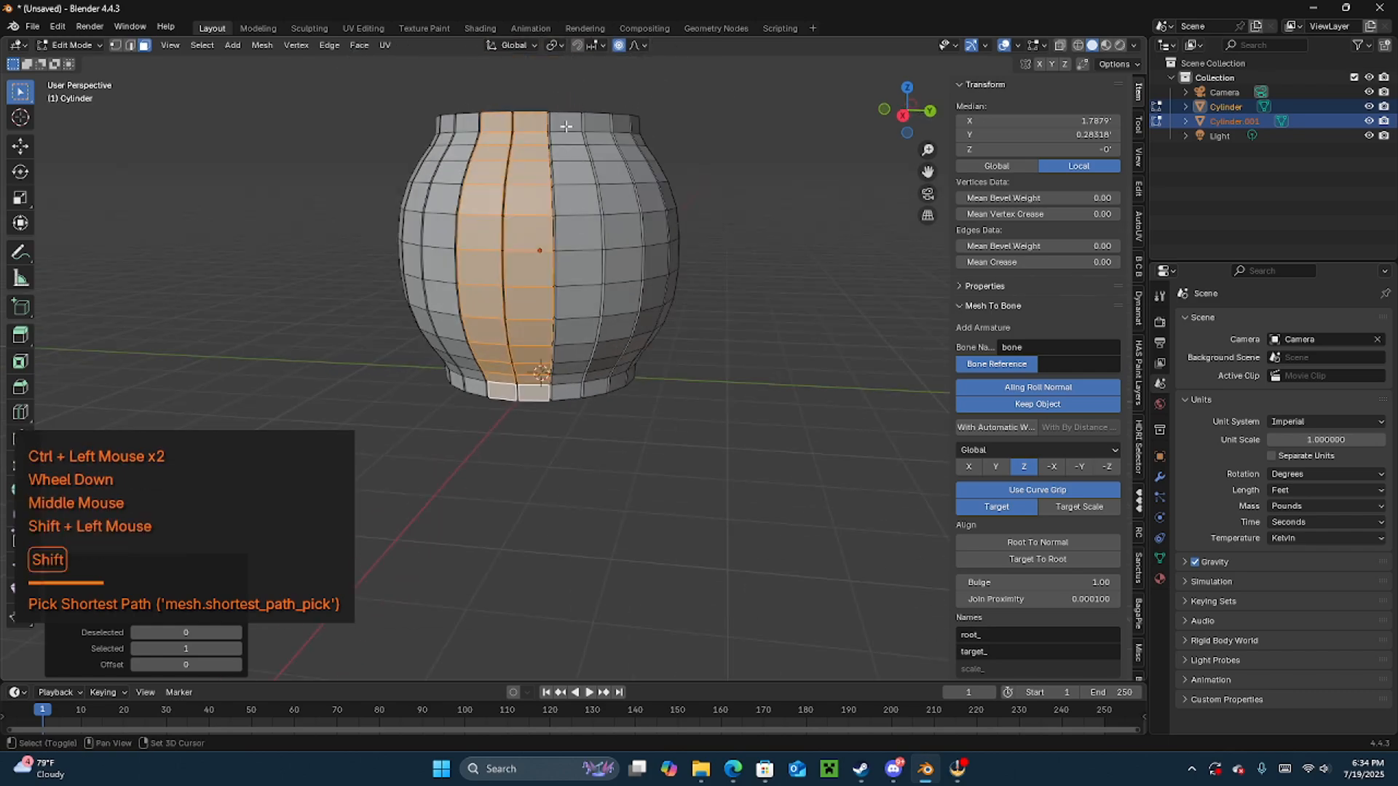
ctrl+click(565, 395)
- Extend the selection counterclockwise by three more full-height outer face columns, the fourth to sixth around the barrel
middle_drag(583, 150, 543, 144)
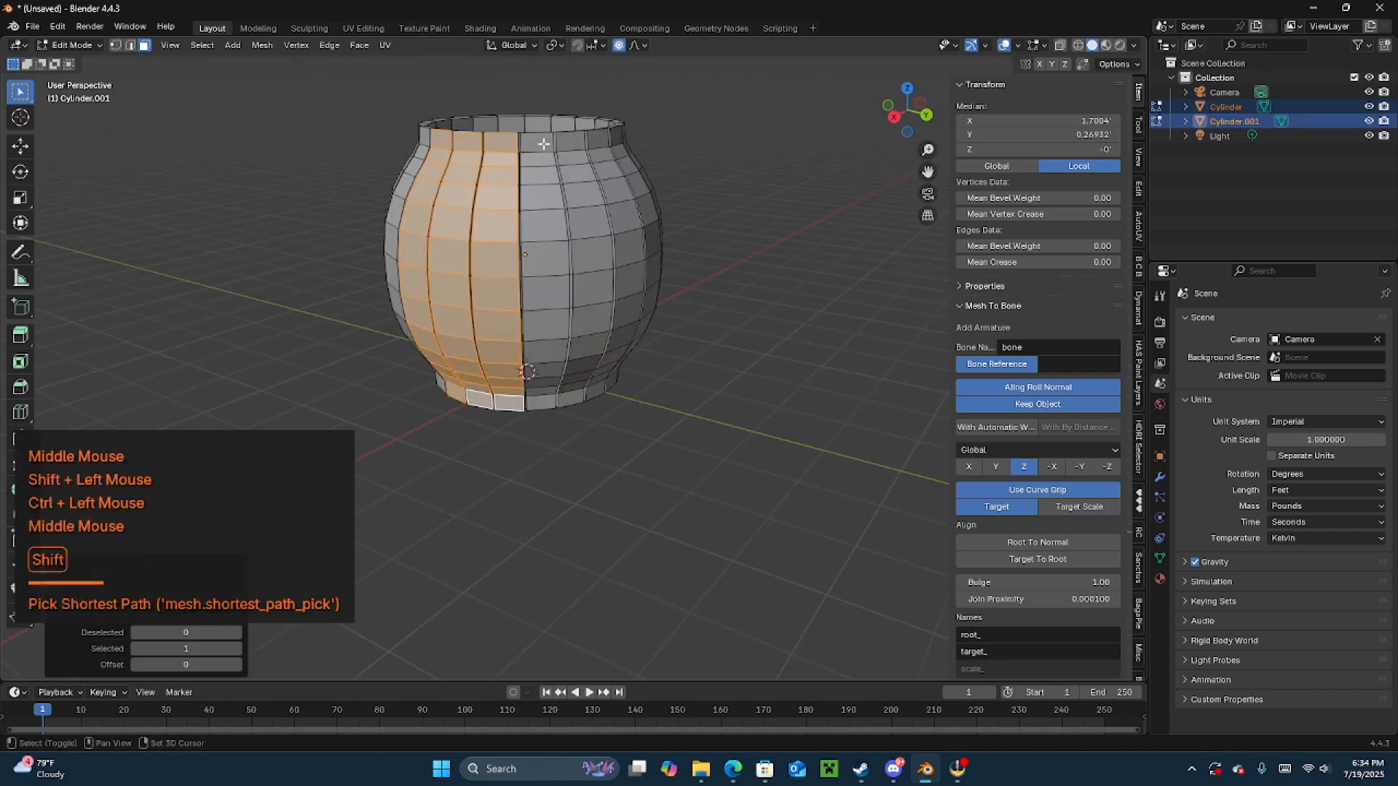
shift+click(543, 144)
ctrl+click(533, 400)
middle_drag(539, 219, 529, 196)
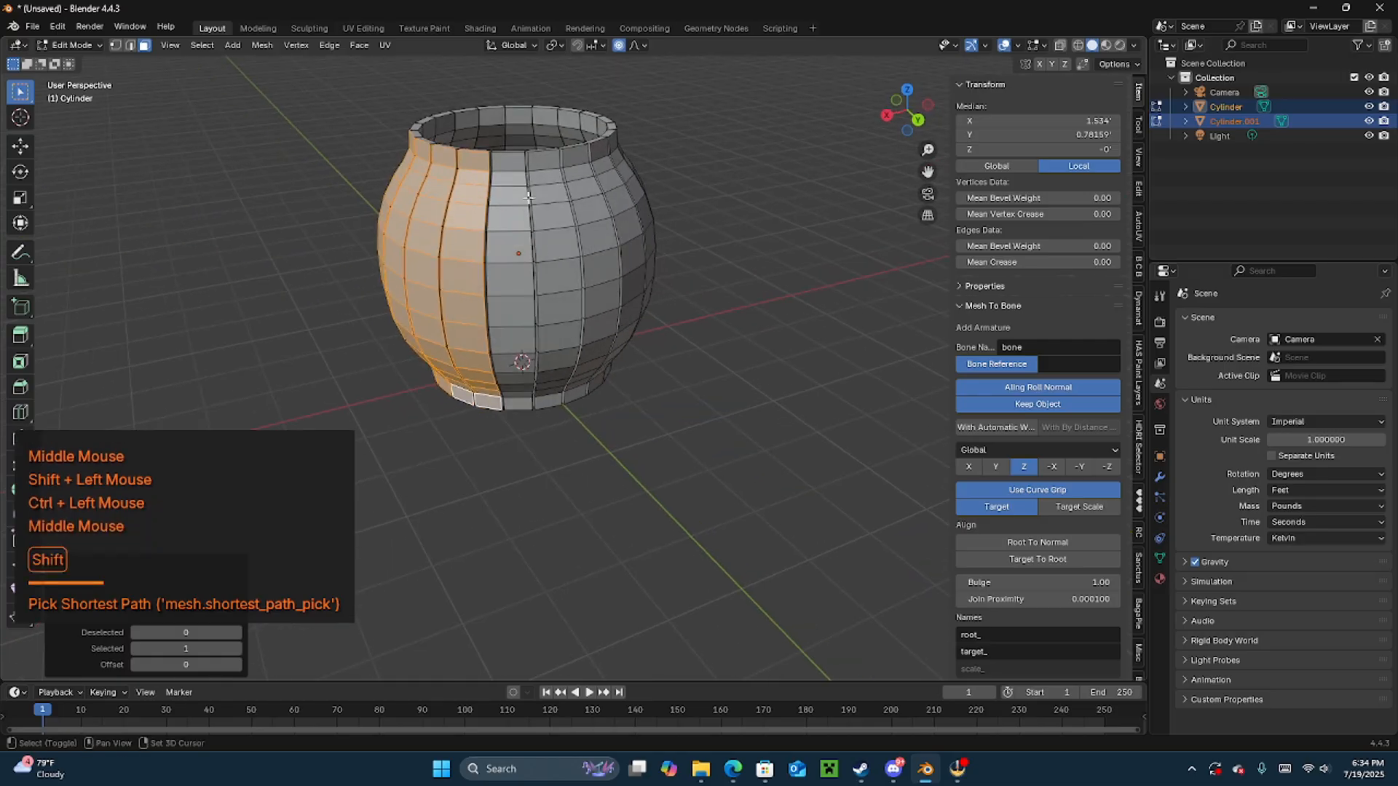
shift+click(509, 162)
ctrl+click(521, 405)
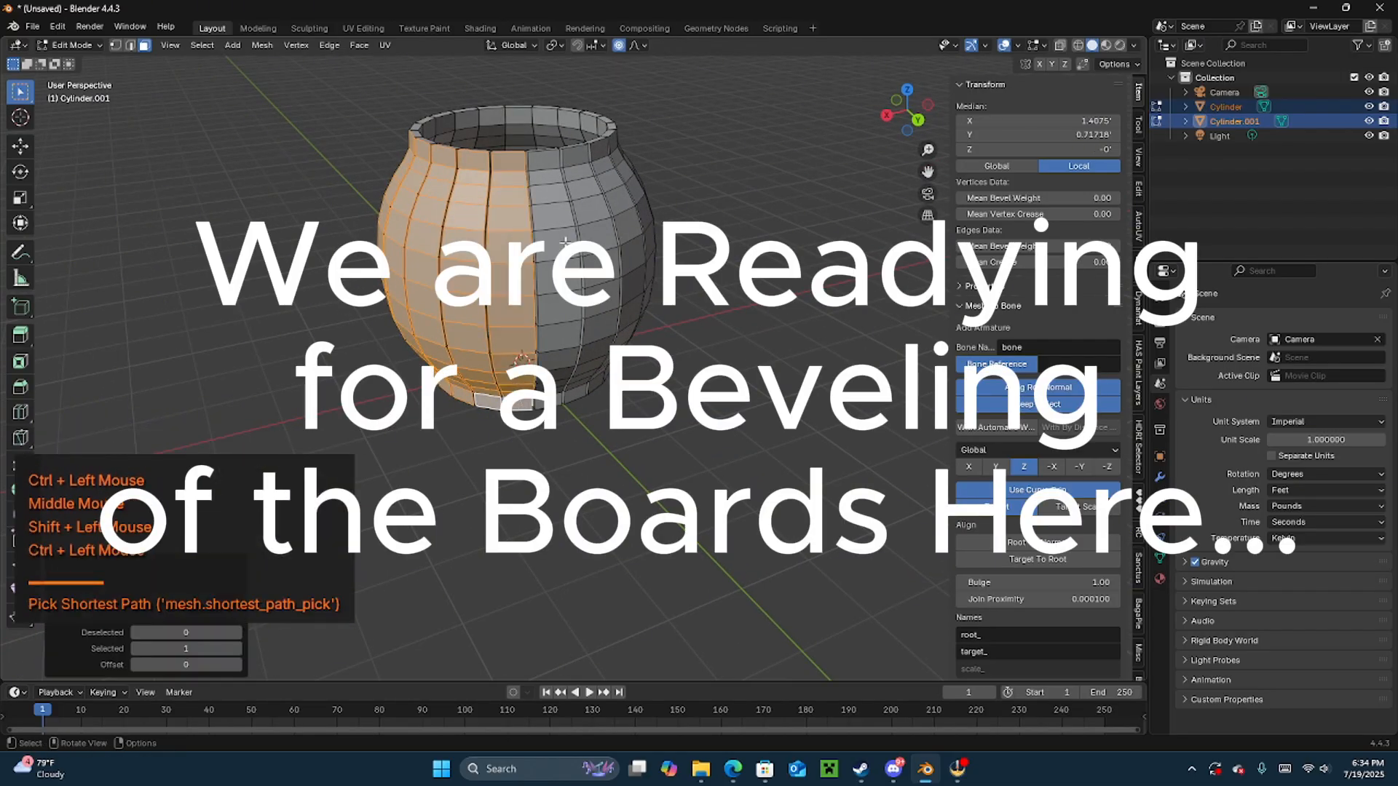
shift+click(546, 159)
ctrl+click(561, 397)
- Add the seventh, eighth and ninth outer face columns, each from rim to base, to the selection
middle_drag(561, 397, 524, 204)
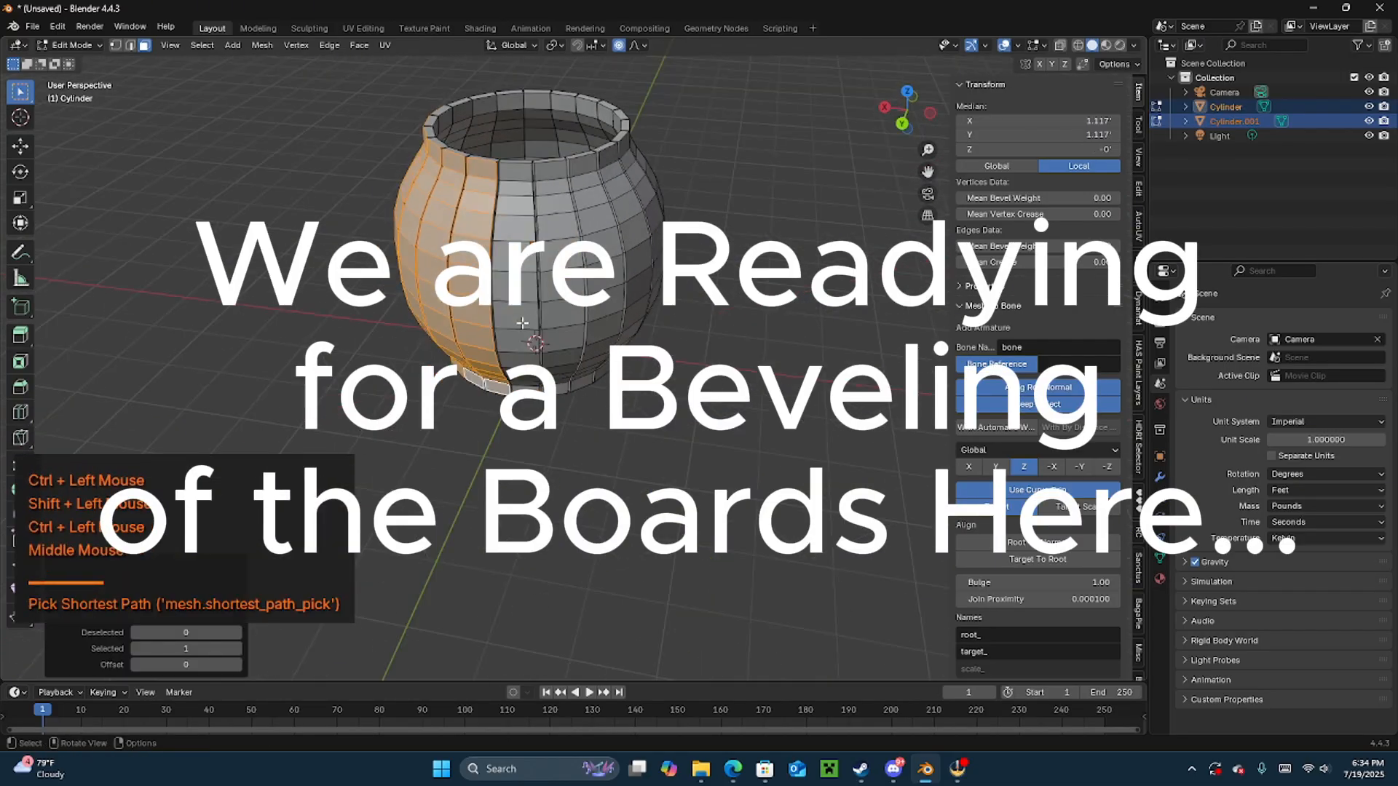
shift+click(509, 169)
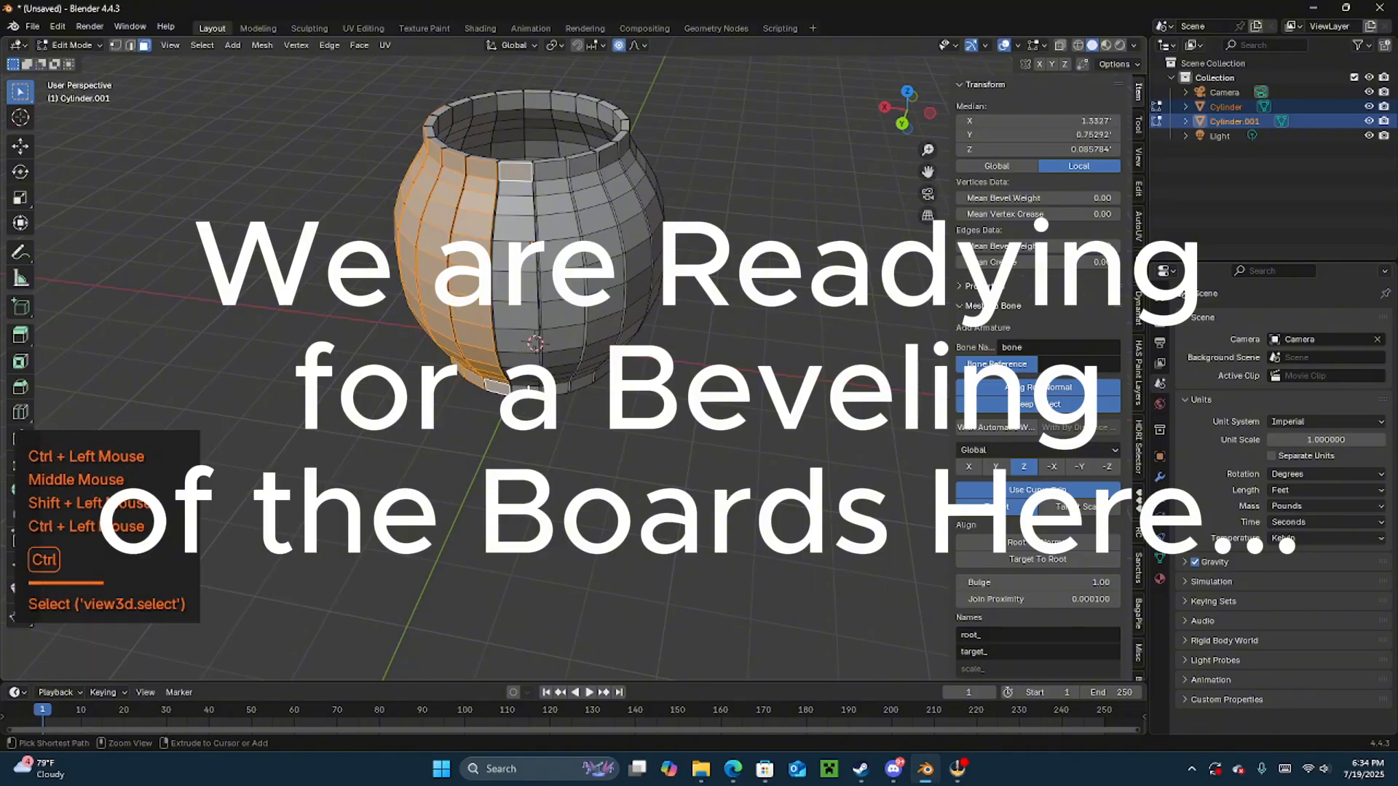
ctrl+click(530, 387)
shift+click(551, 170)
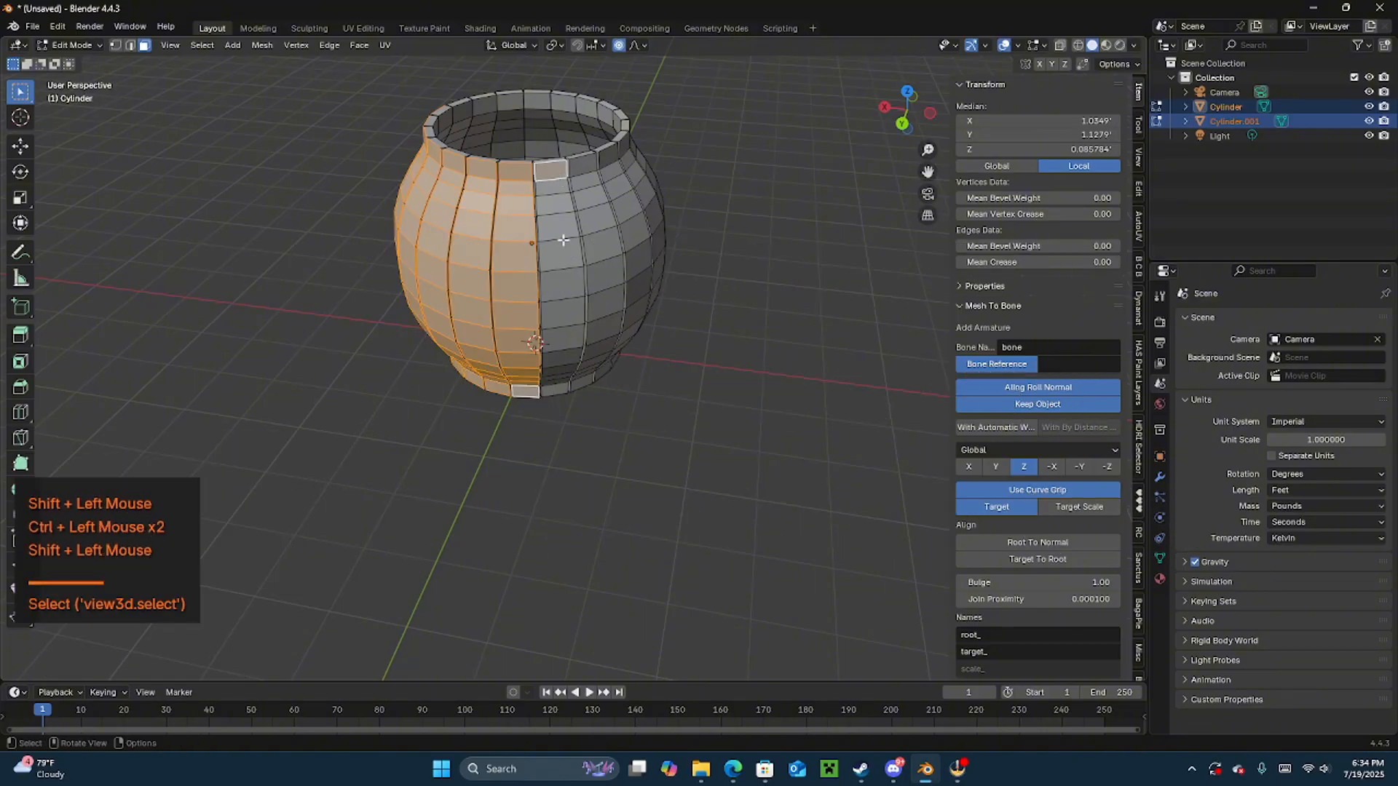
ctrl+click(561, 391)
shift+click(582, 165)
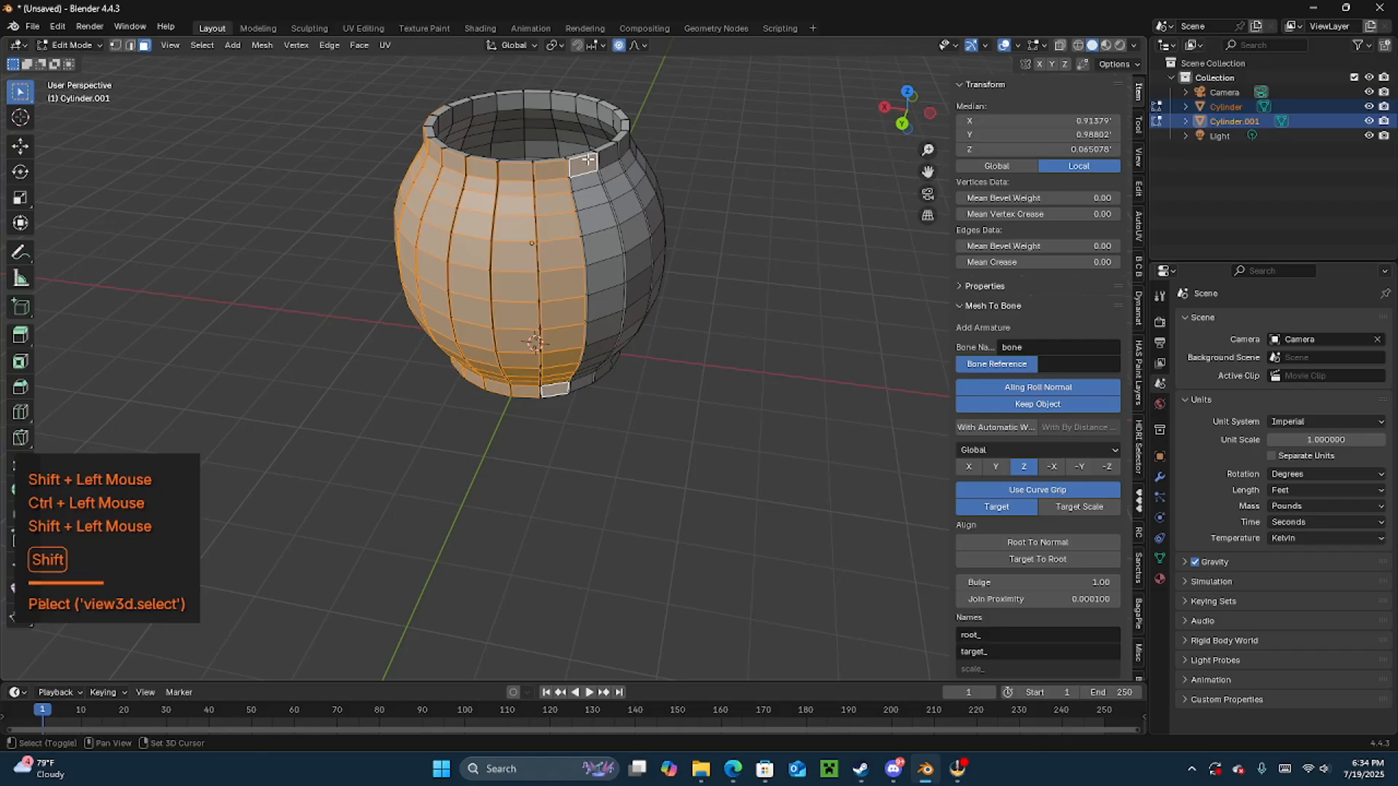
ctrl+click(586, 386)
- Add the following four full-height outer face columns, the tenth to thirteenth, to the selection
middle_drag(586, 386, 494, 386)
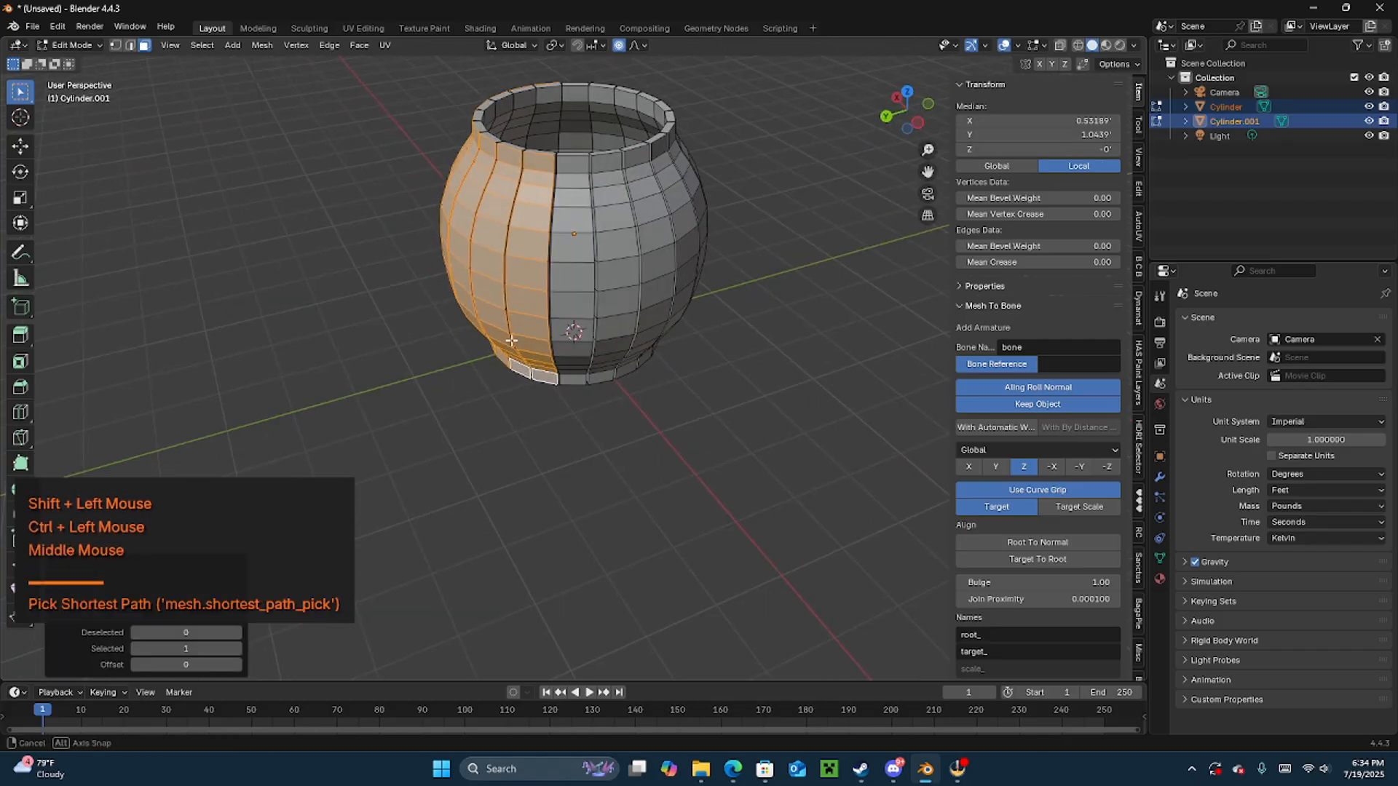
shift+click(572, 167)
ctrl+click(572, 380)
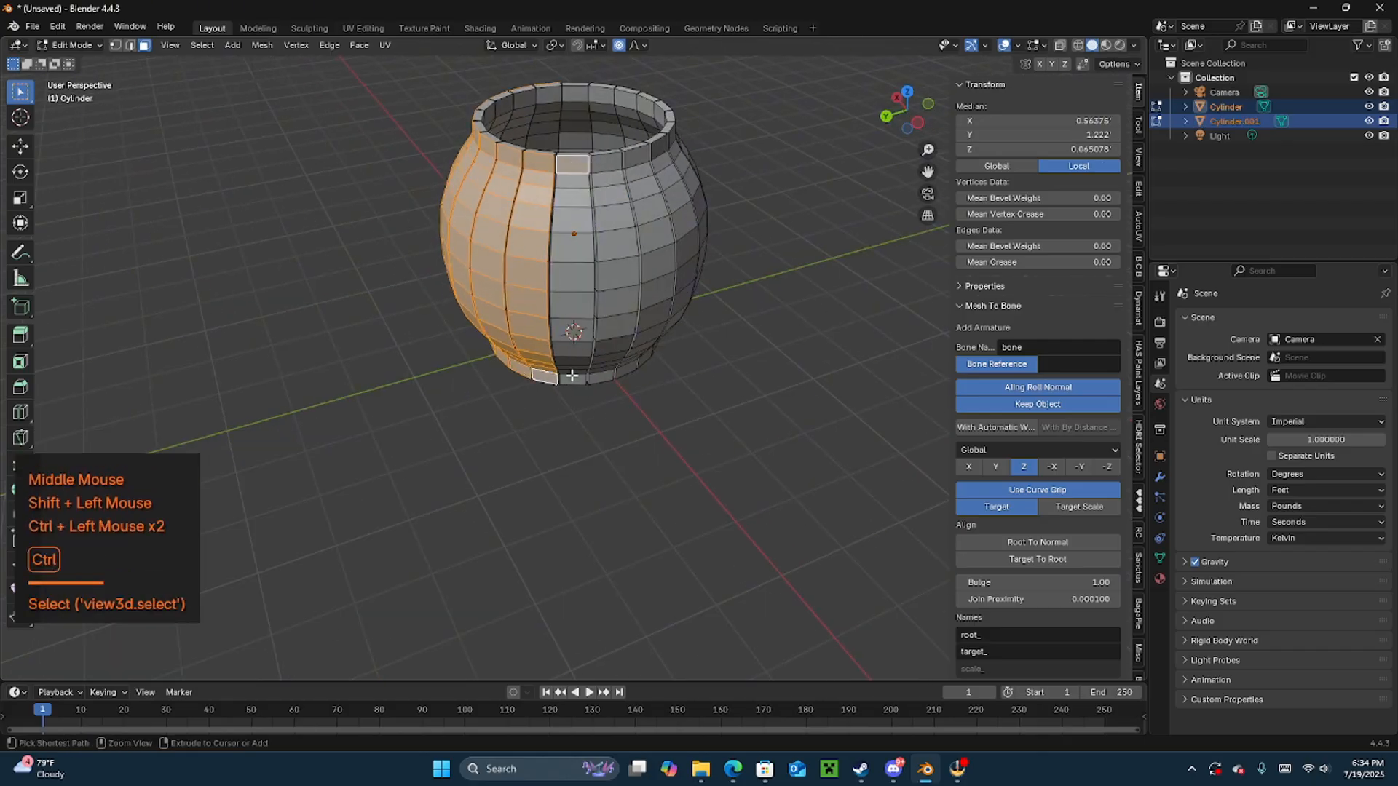
ctrl+click(573, 376)
middle_drag(573, 376, 510, 383)
shift+click(588, 181)
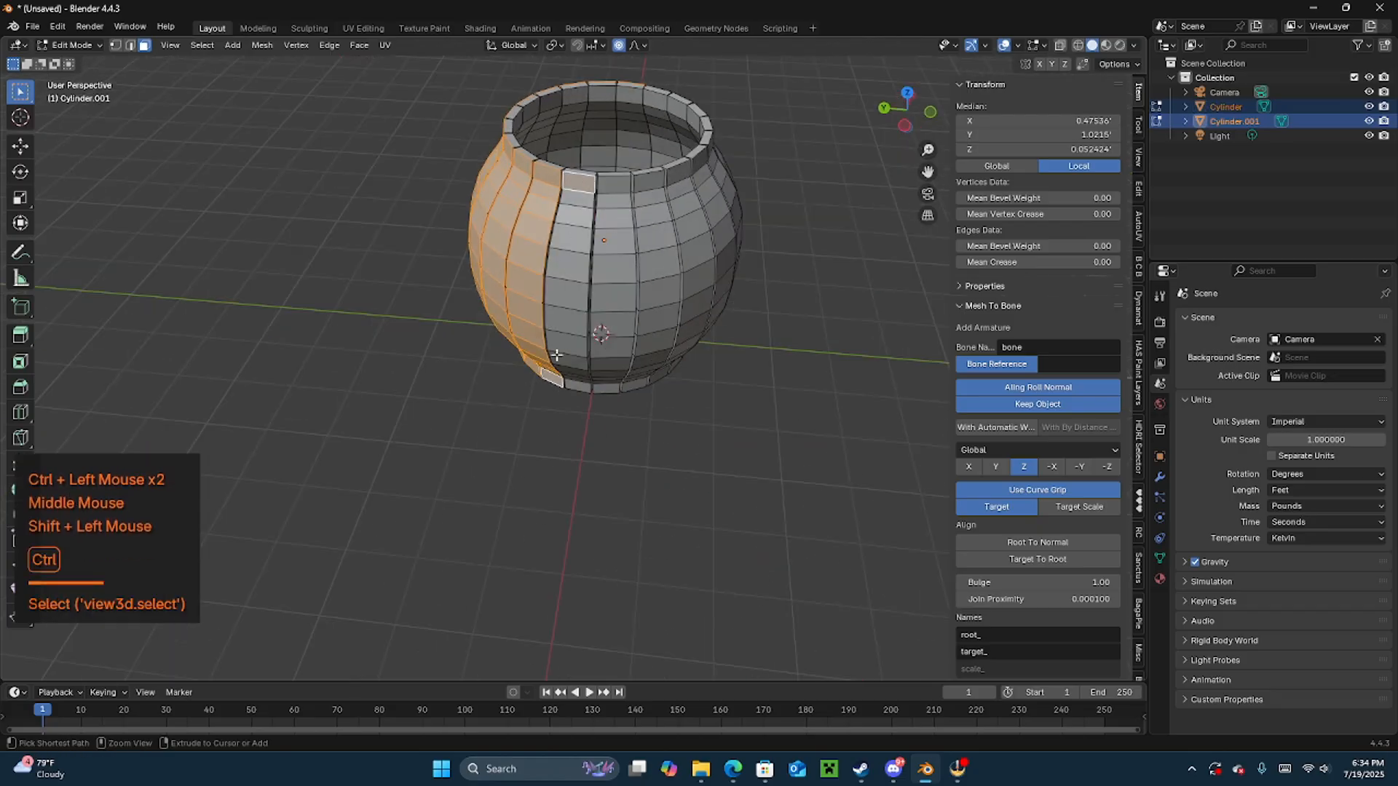
ctrl+click(577, 388)
shift+click(614, 183)
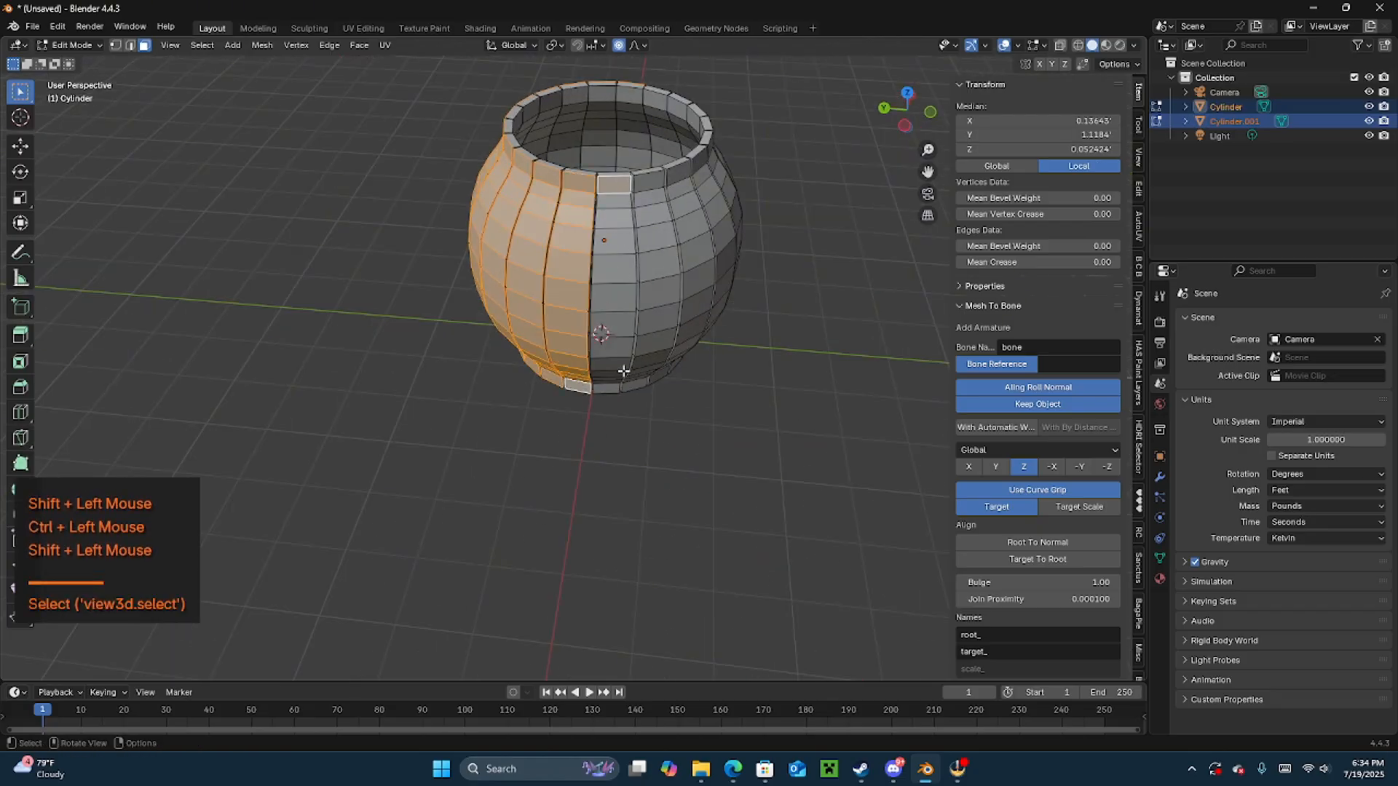
ctrl+click(610, 386)
shift+click(652, 181)
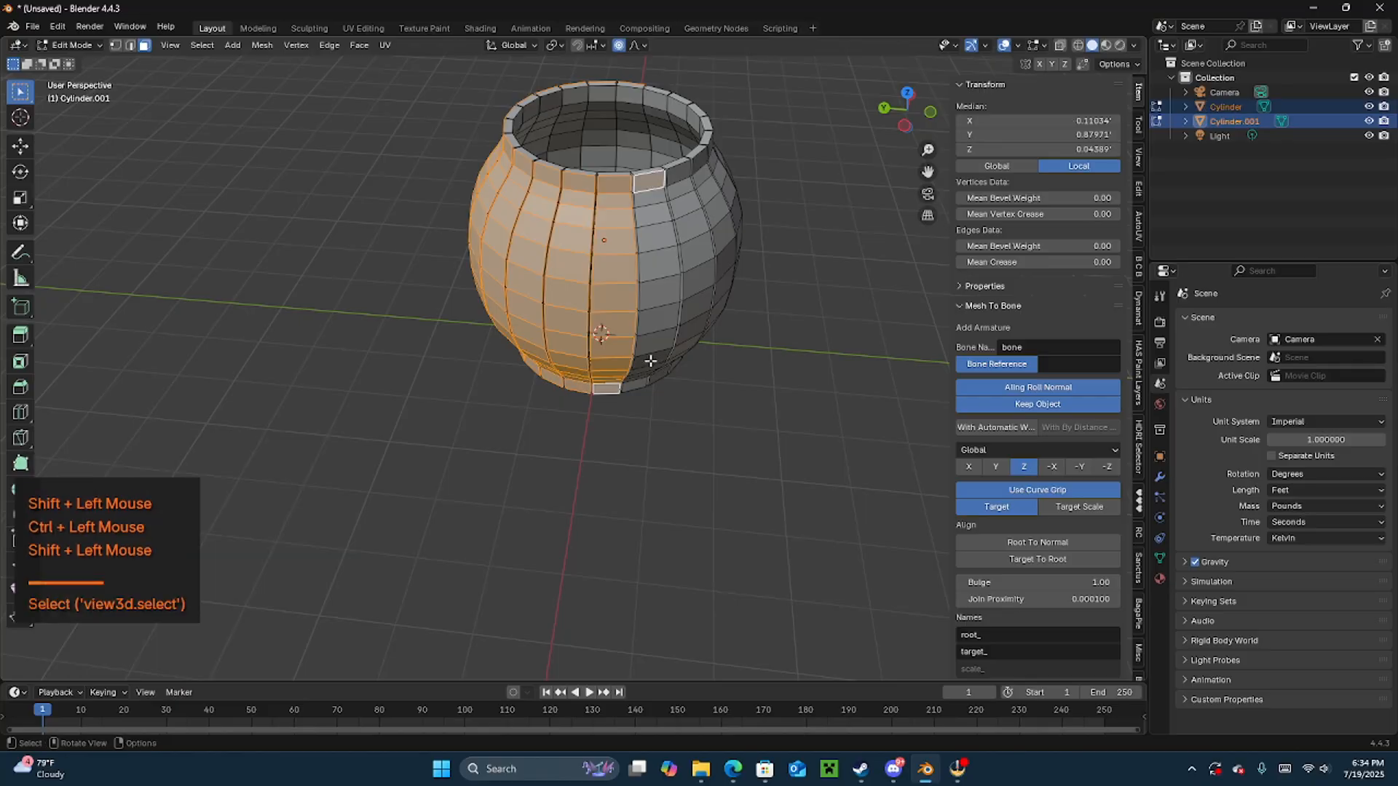
ctrl+click(648, 384)
- Add the fourteenth, fifteenth and sixteenth outer face columns, rim to base, to the selection
middle_drag(648, 385, 594, 333)
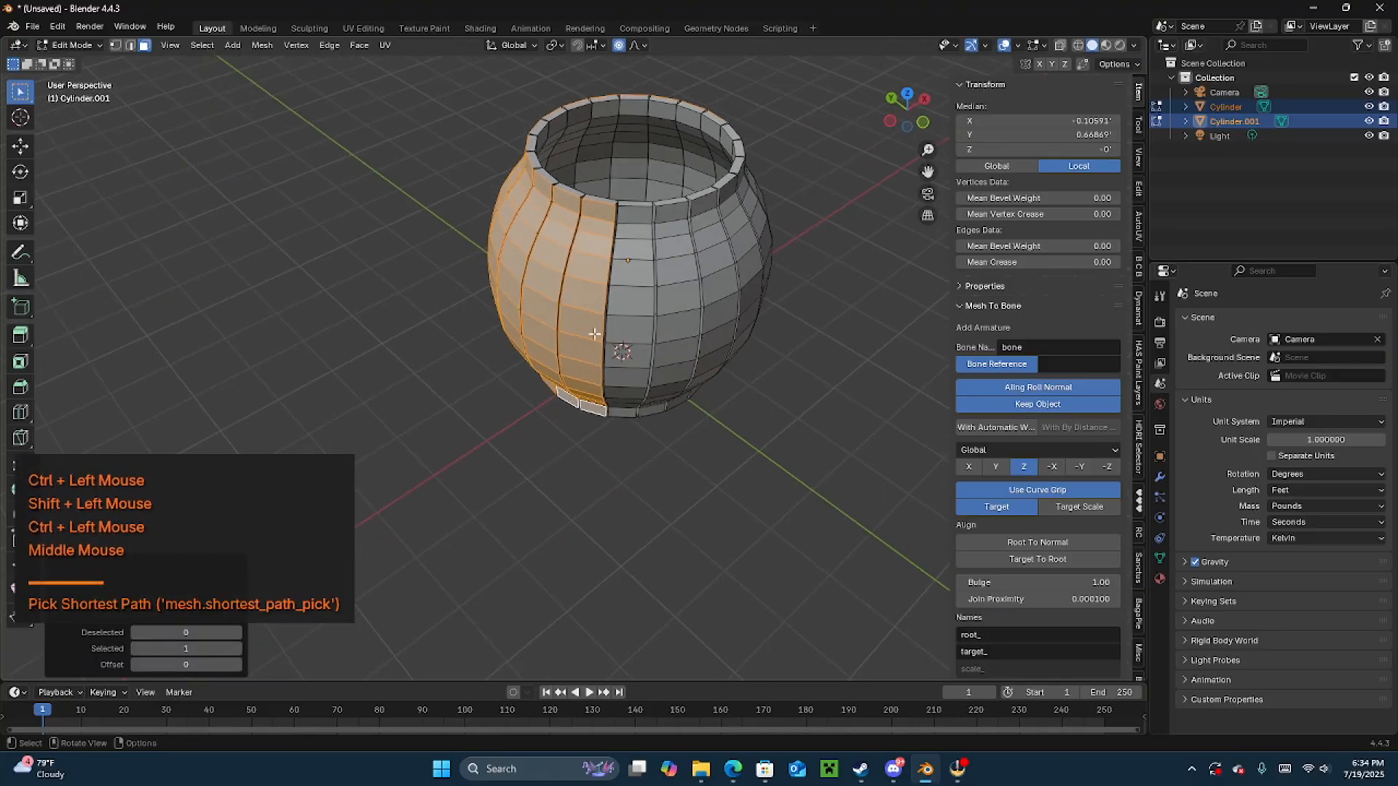
shift+click(633, 217)
ctrl+click(624, 407)
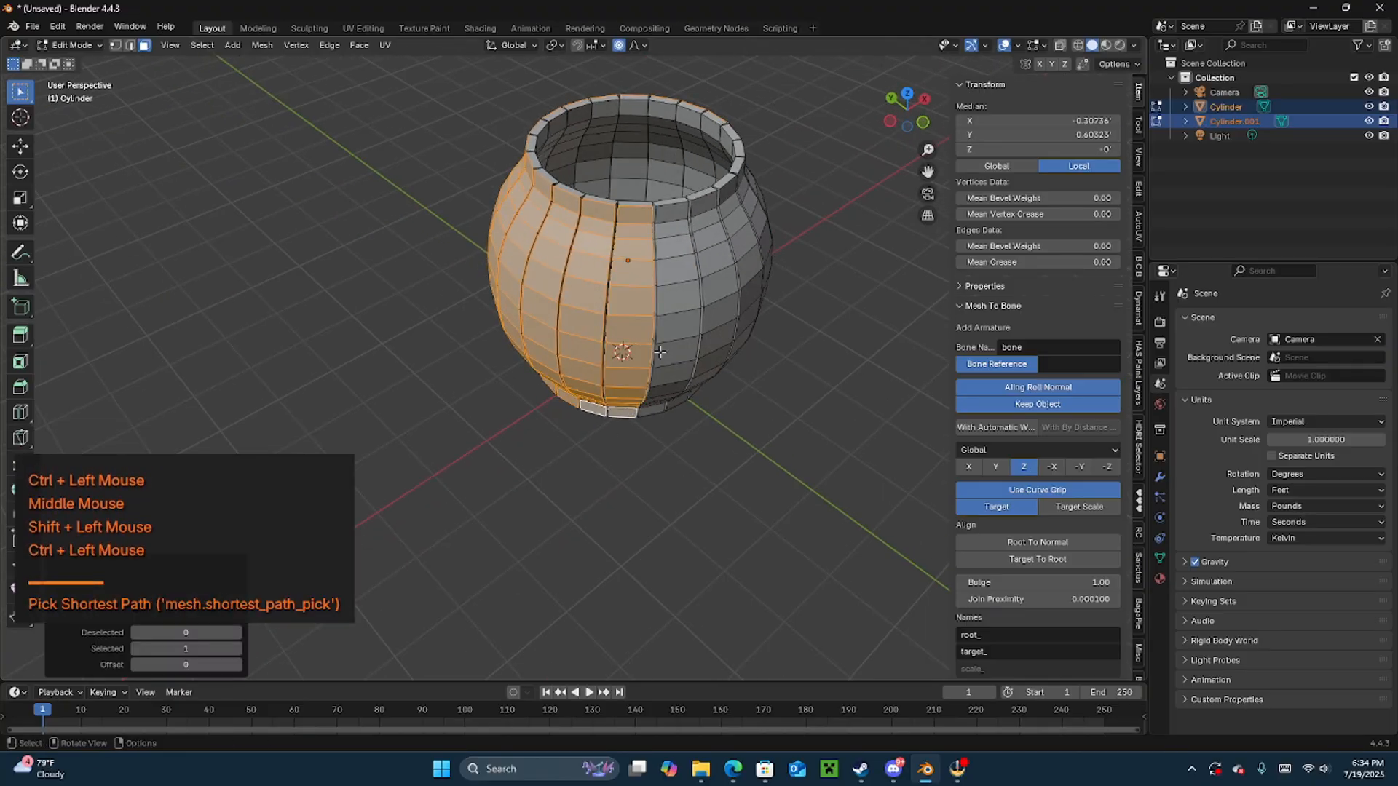
shift+click(663, 213)
ctrl+click(654, 410)
middle_drag(653, 408, 648, 349)
shift+click(667, 221)
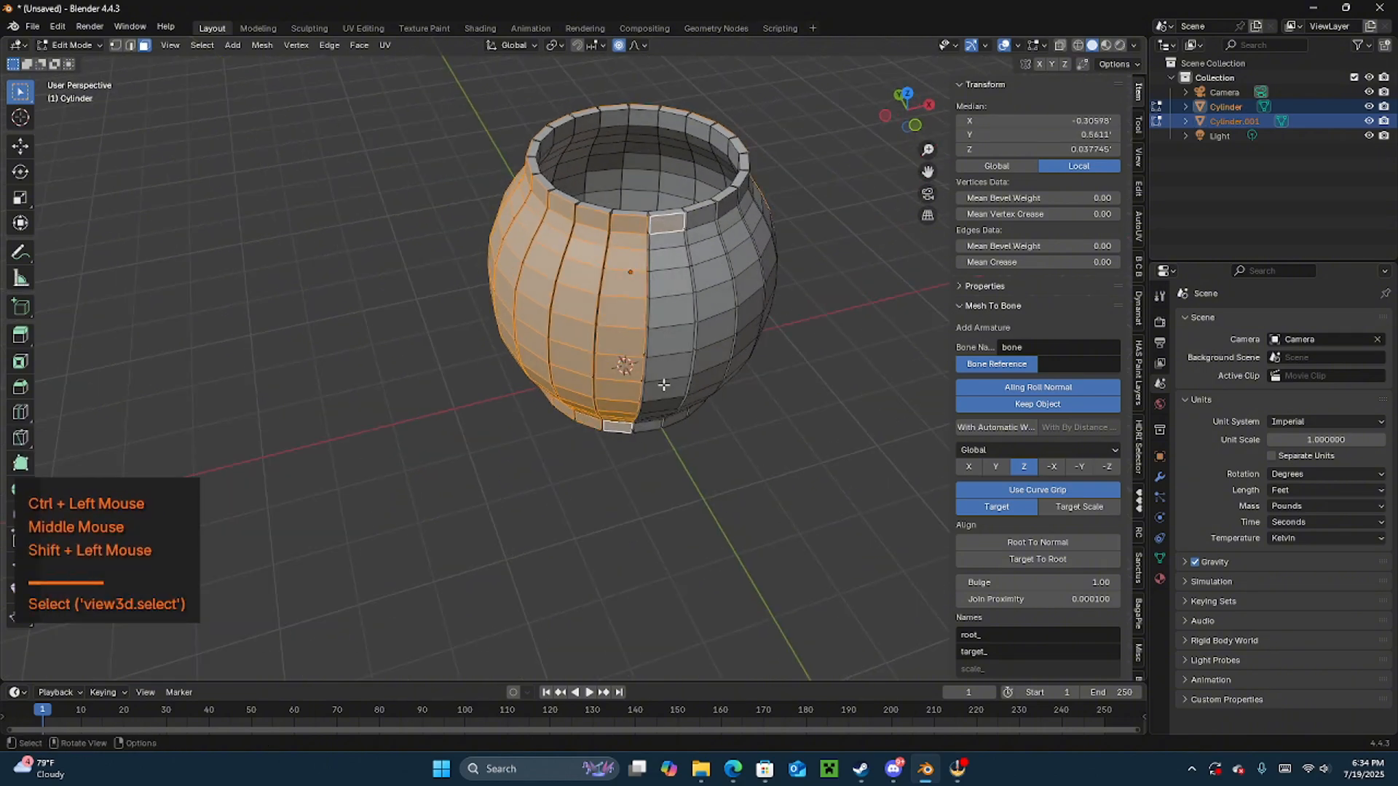
ctrl+click(643, 426)
- Add three more outer face columns from rim to base, leaving only one column of the barrel unselected
middle_drag(643, 426, 666, 305)
shift+click(675, 248)
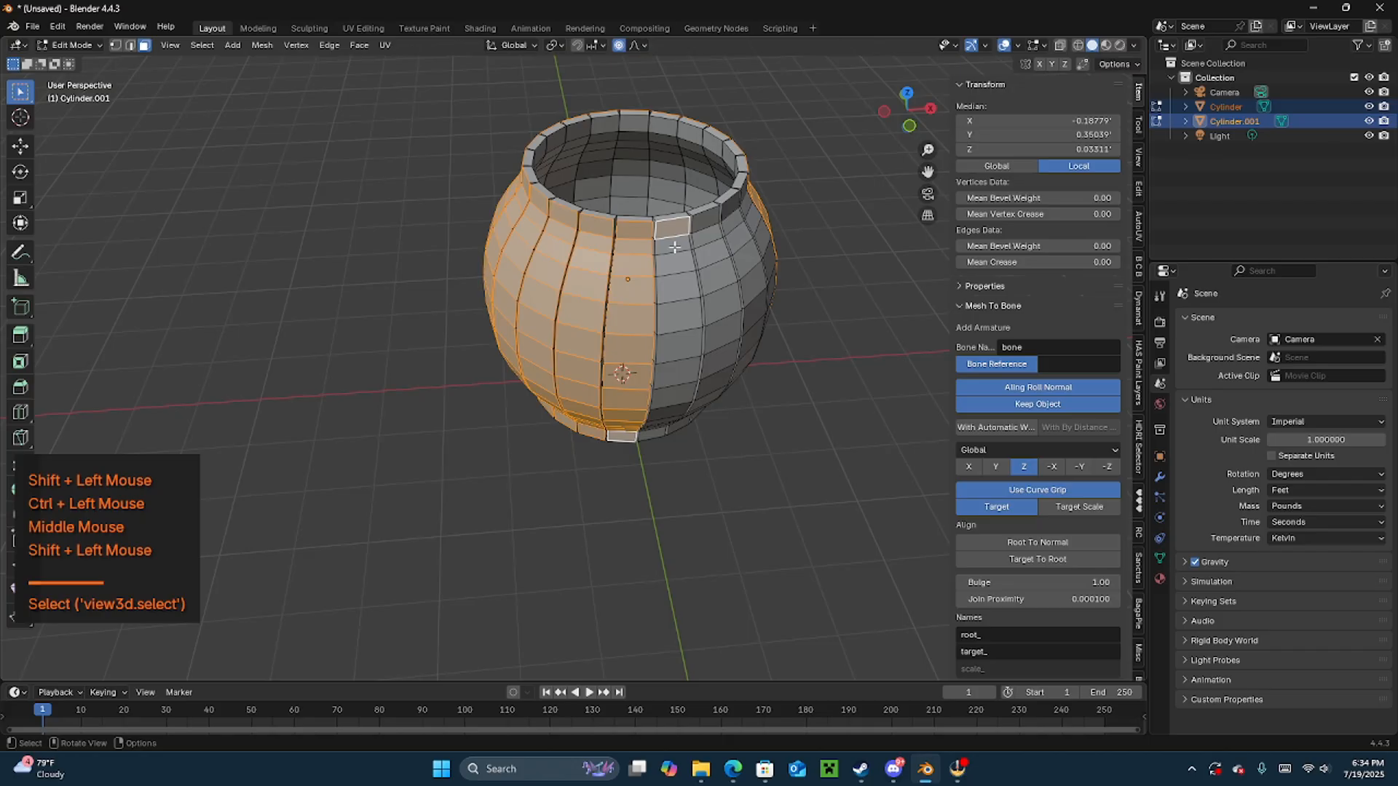
middle_drag(655, 422, 634, 345)
ctrl+click(641, 429)
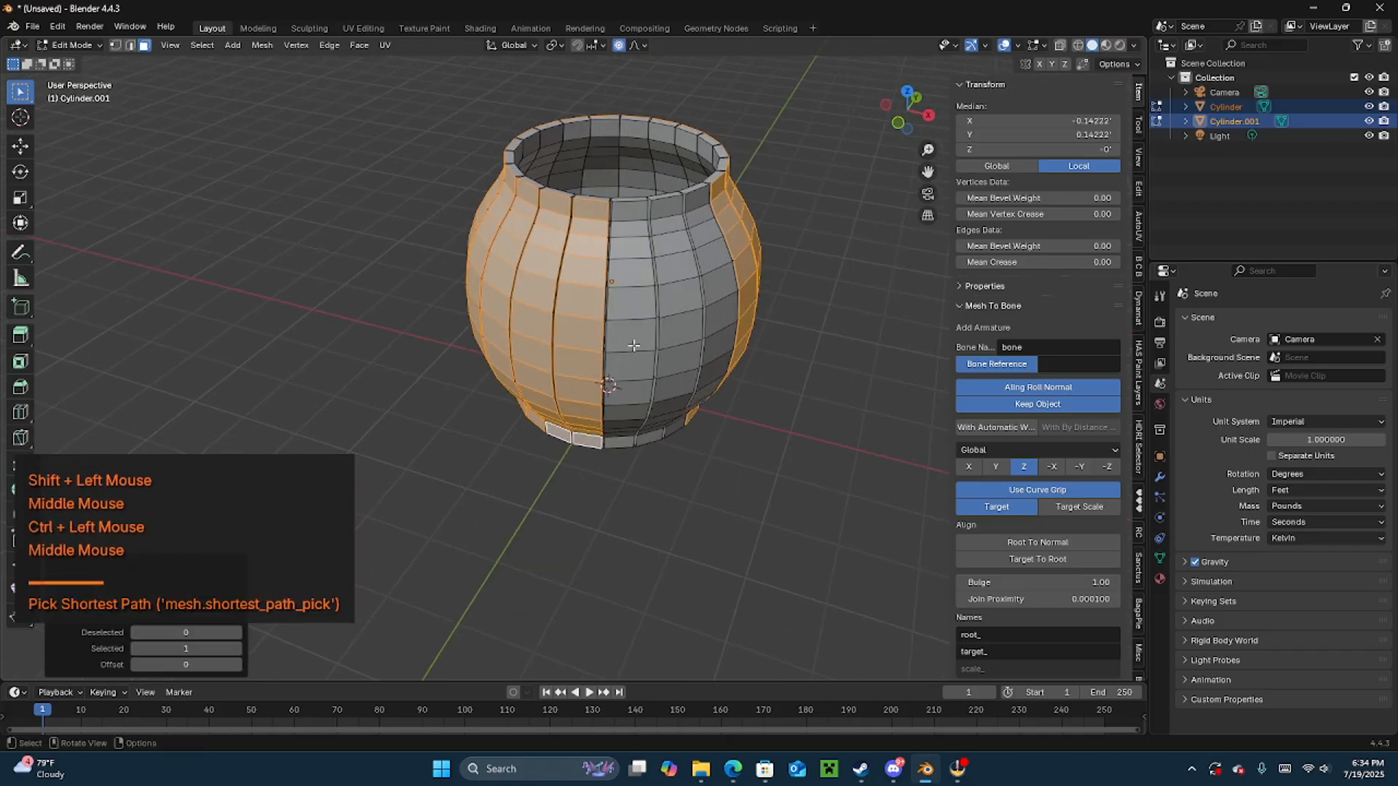
shift+click(641, 209)
ctrl+click(628, 421)
shift+click(680, 220)
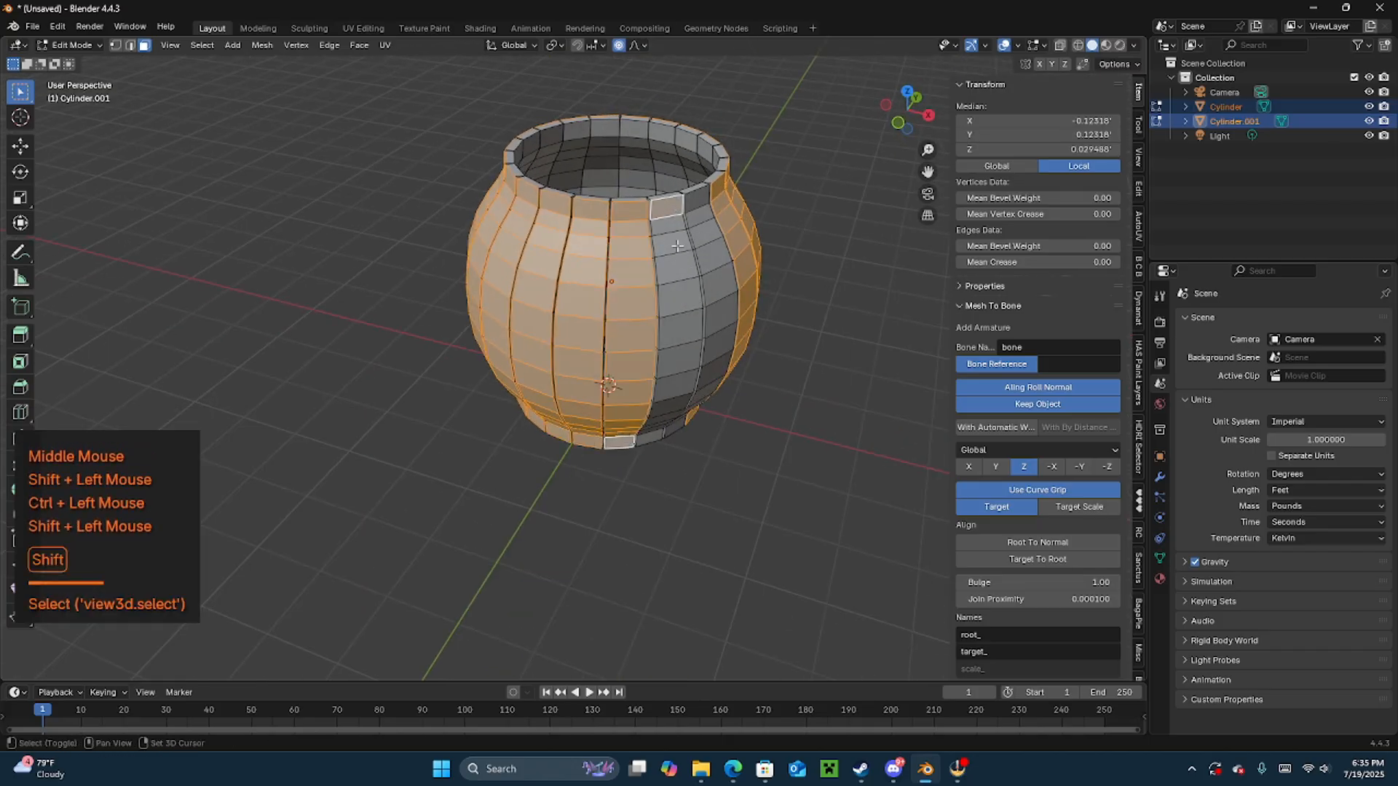
ctrl+click(659, 419)
- Add the last unselected outer face column so the selection covers the barrel's whole outer surface
middle_drag(705, 204, 634, 201)
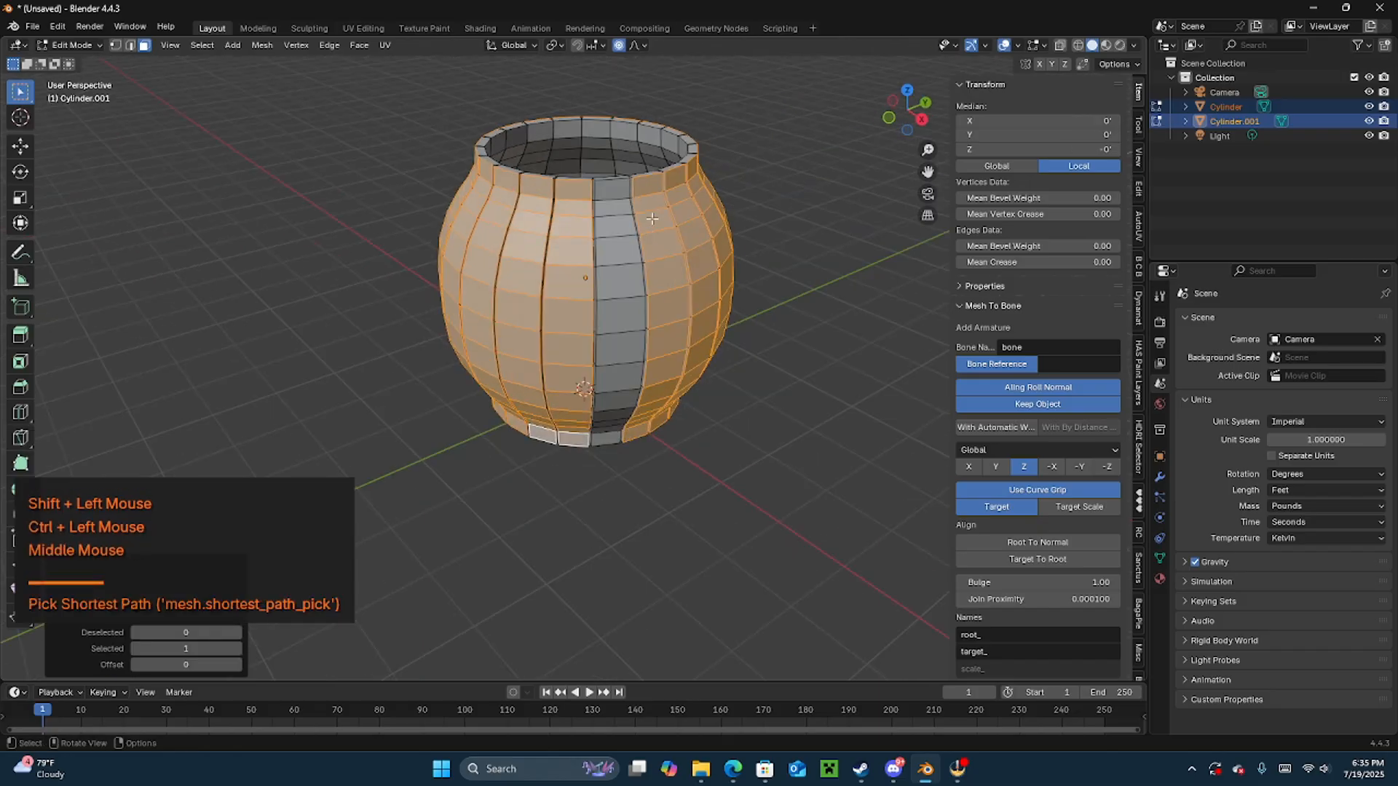
shift+click(611, 190)
ctrl+click(606, 439)
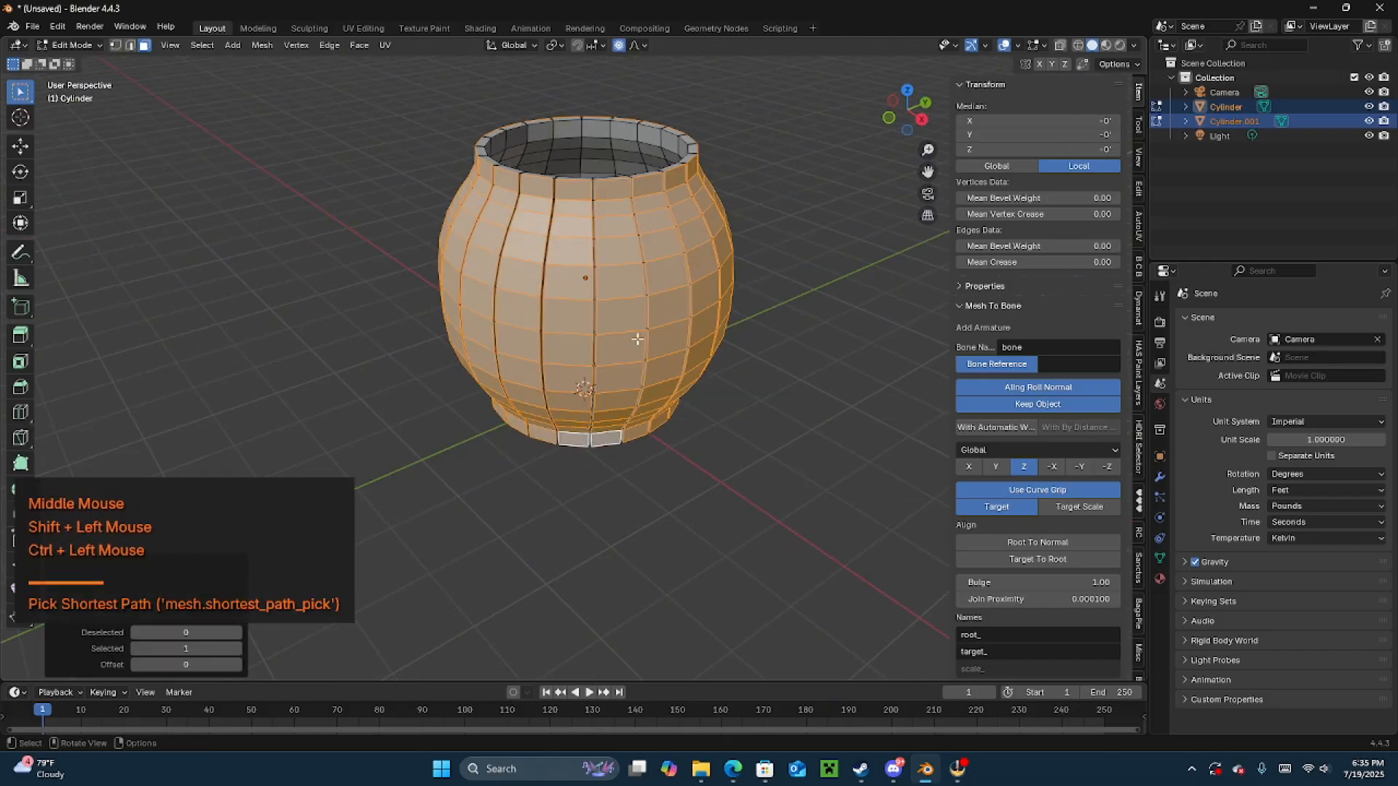
middle_drag(638, 338, 600, 328)
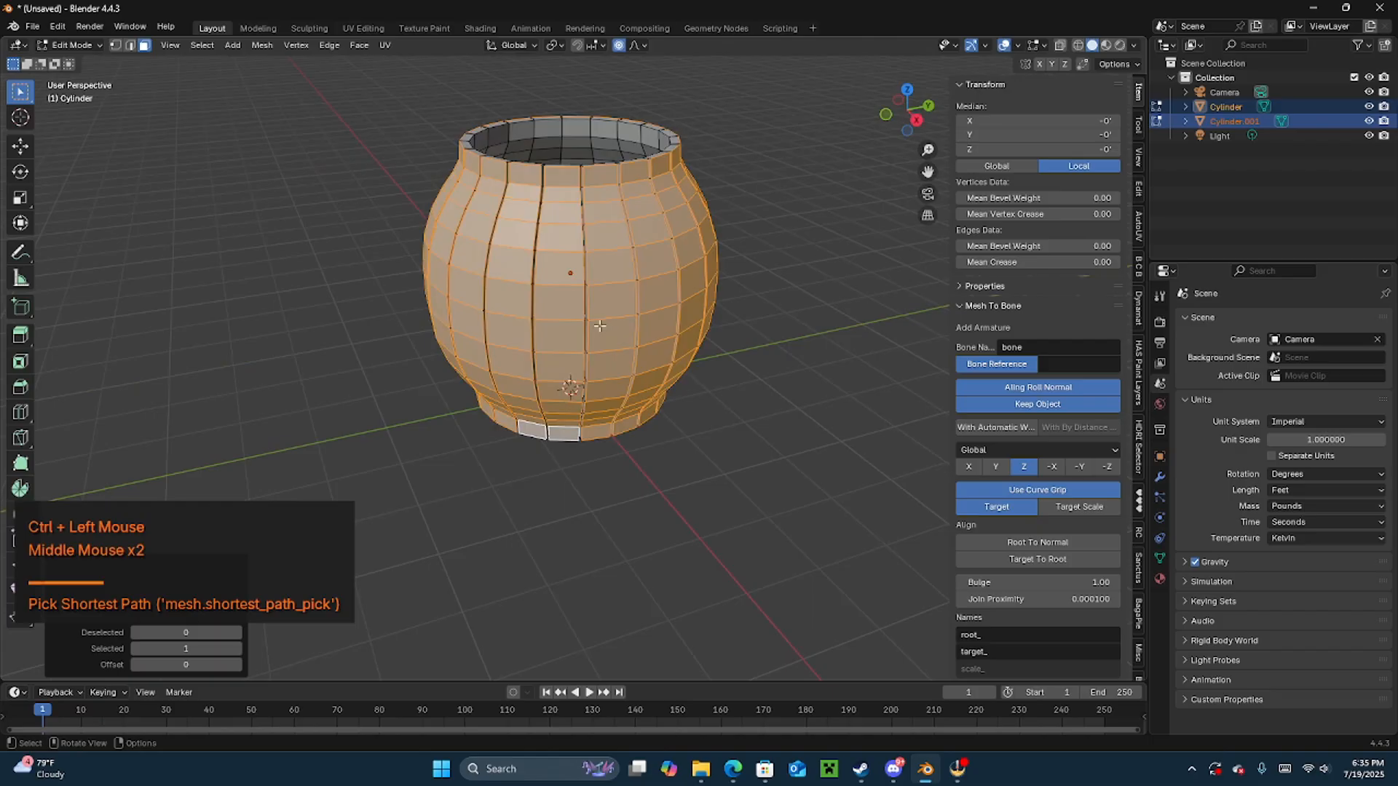
- Return to Object Mode and apply all transforms to both barrel column objects
key(Tab)
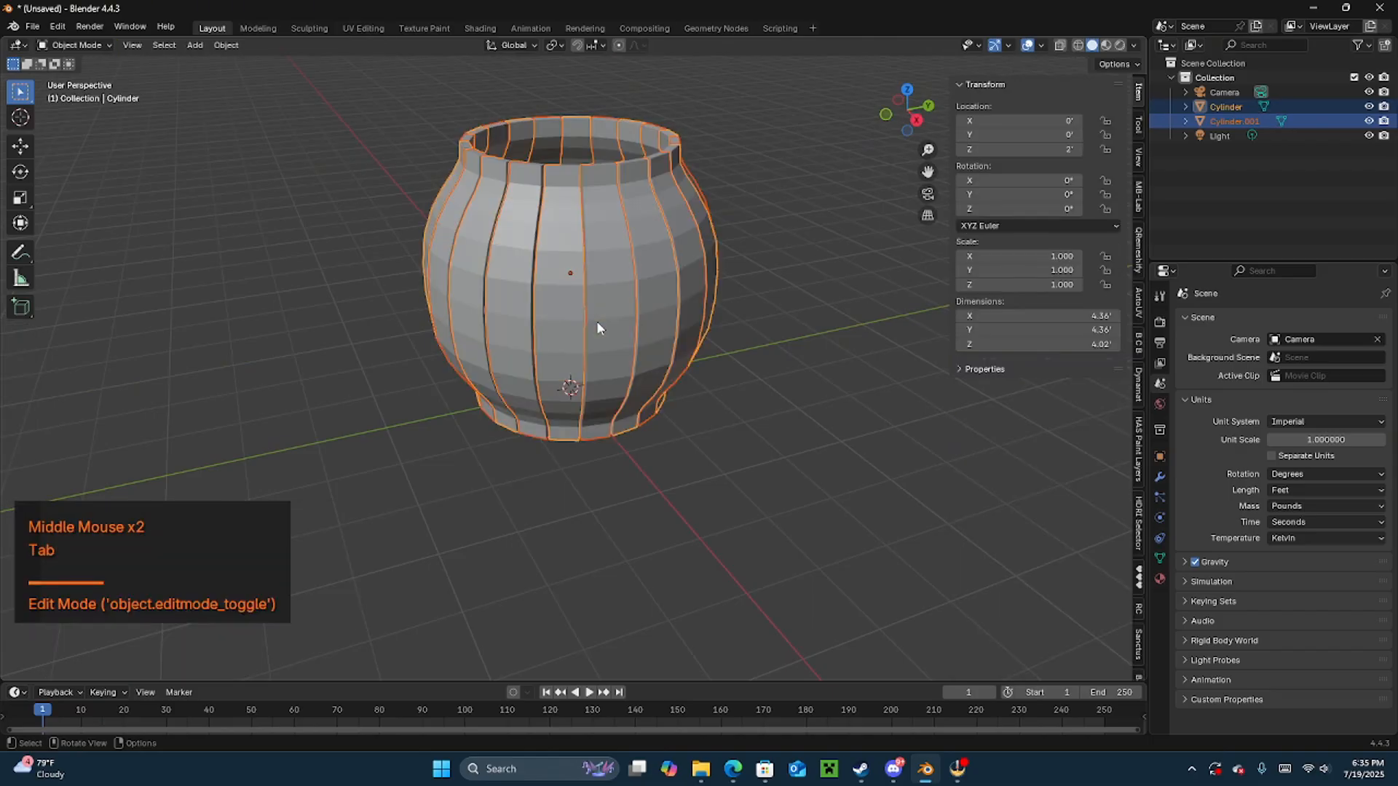
click(232, 45)
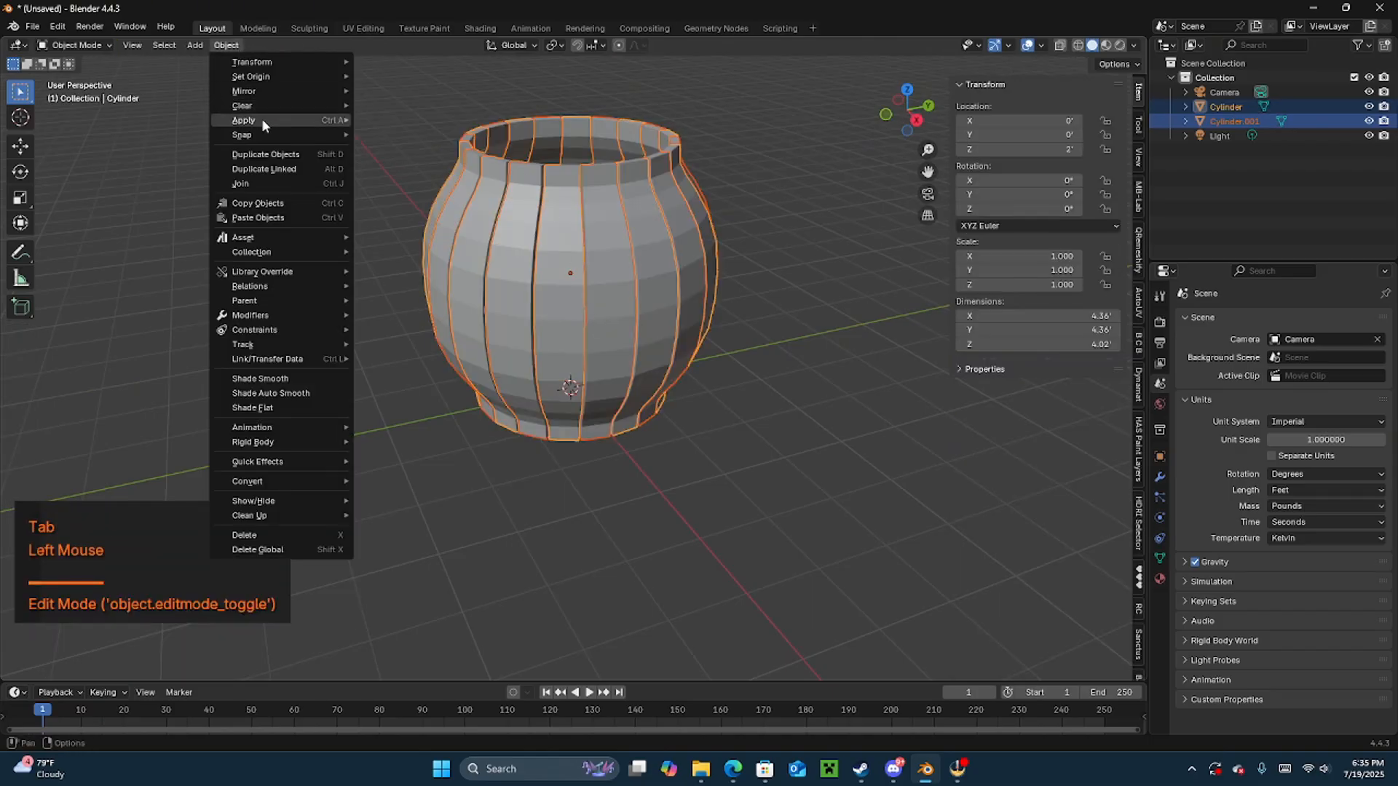
mouse_move(261, 118)
click(409, 161)
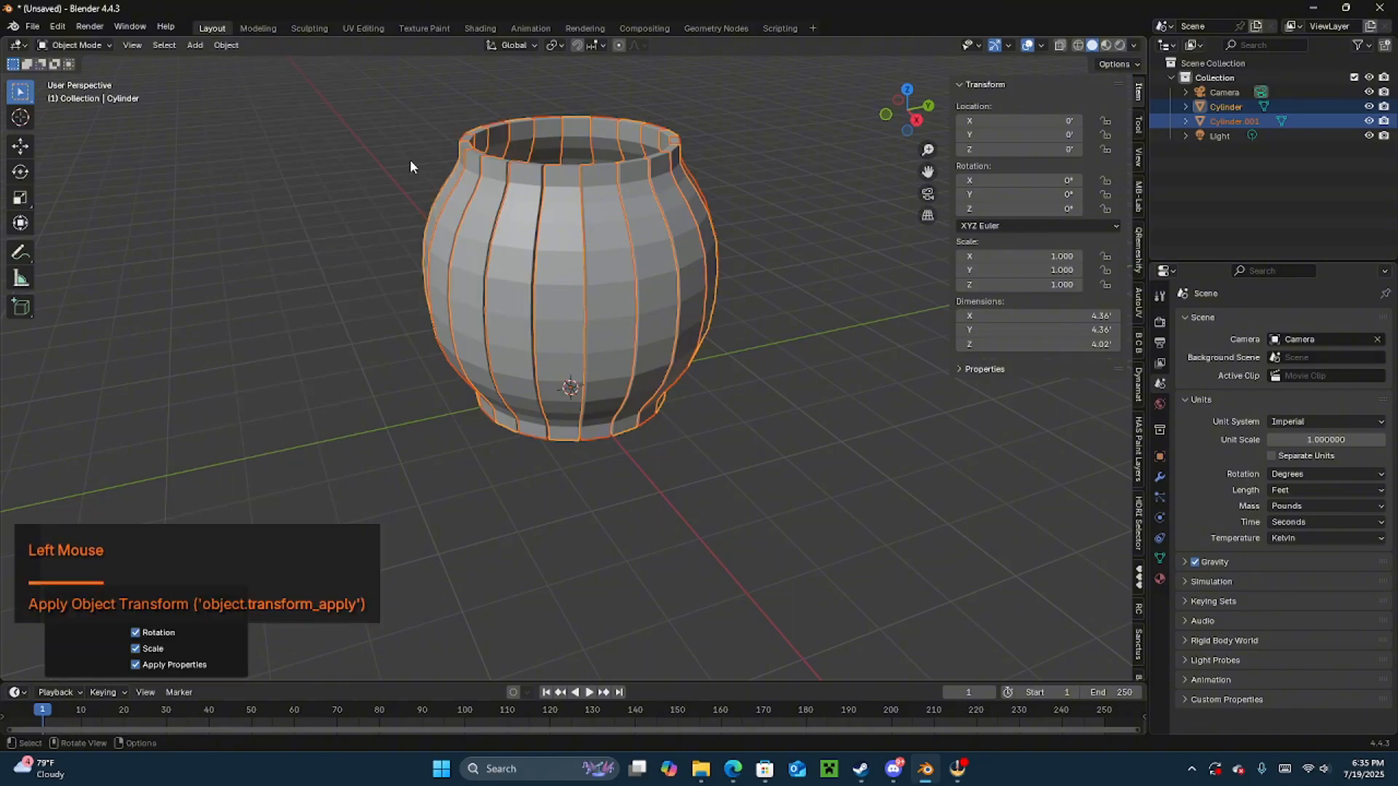
- In Edit Mode, bevel the edges of the selected outer faces with a width of about 0.0559 ft and 2 segments
key(Tab)
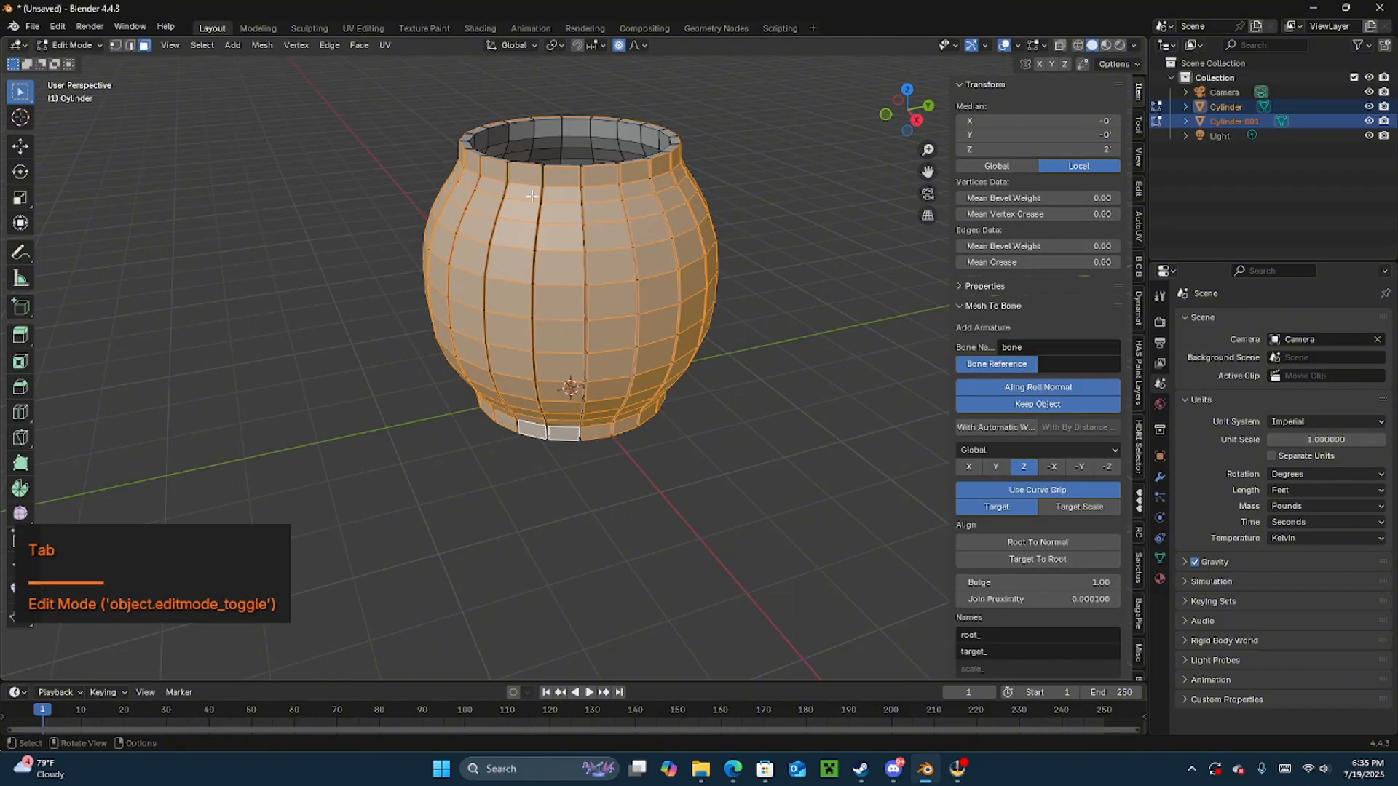
key(ctrl+b)
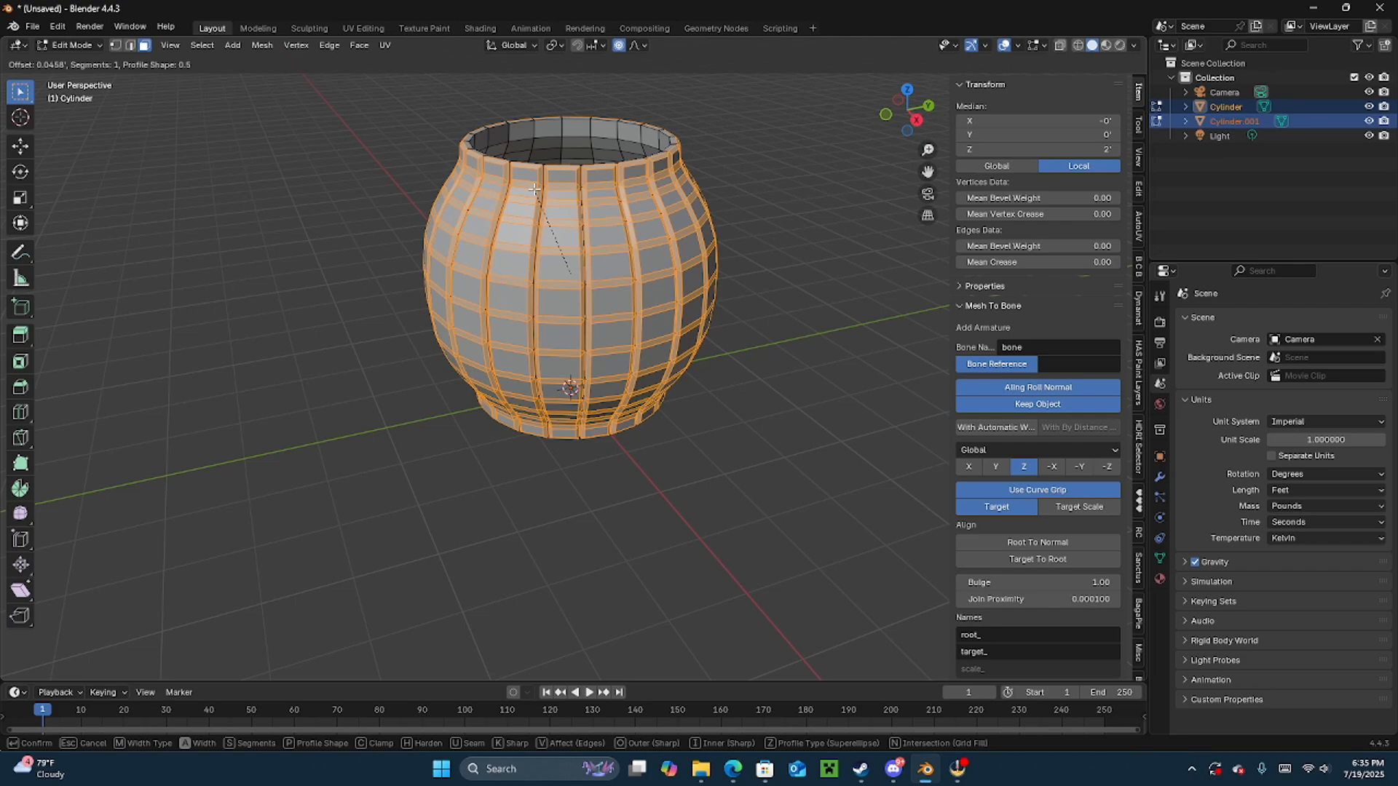
scroll(534, 189, up, 1)
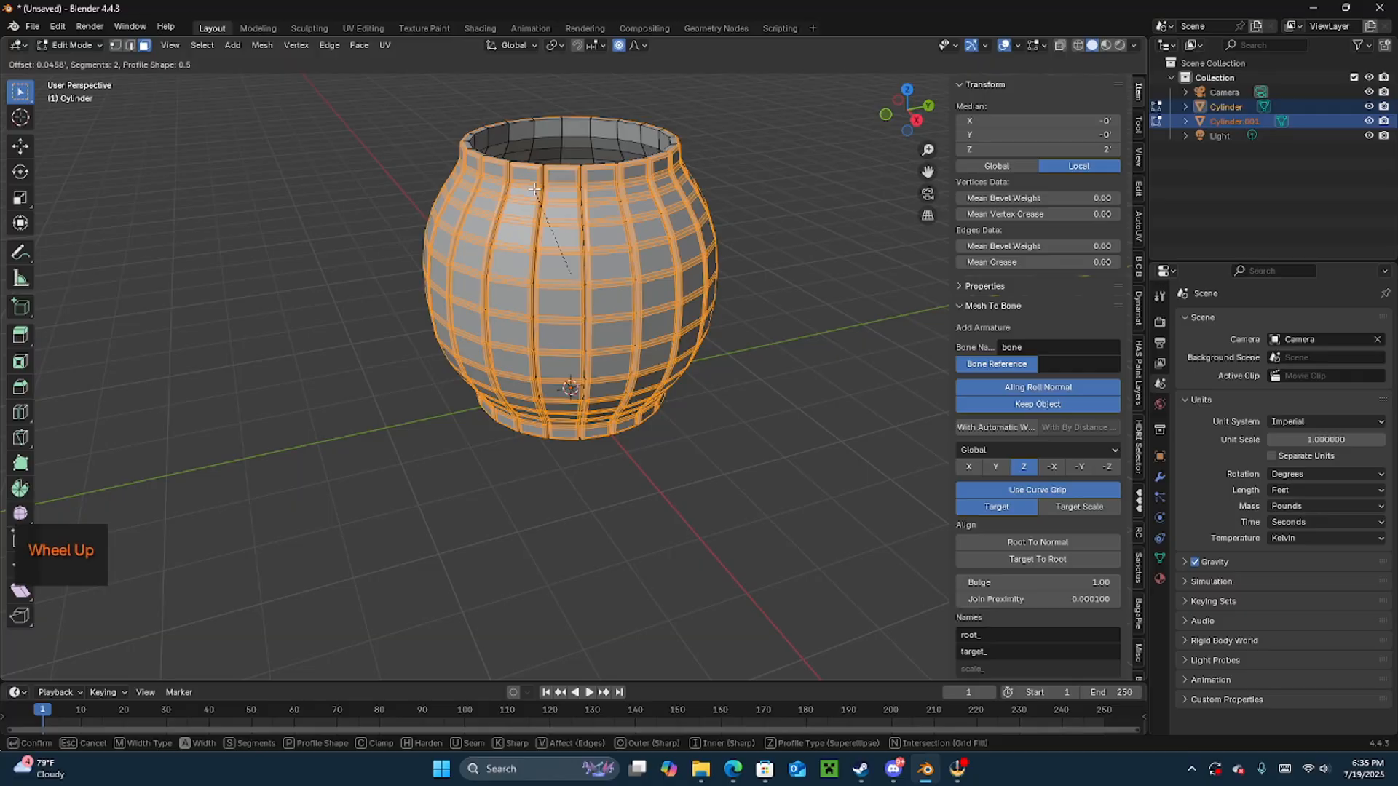
scroll(534, 189, down, 1)
scroll(535, 190, up, 1)
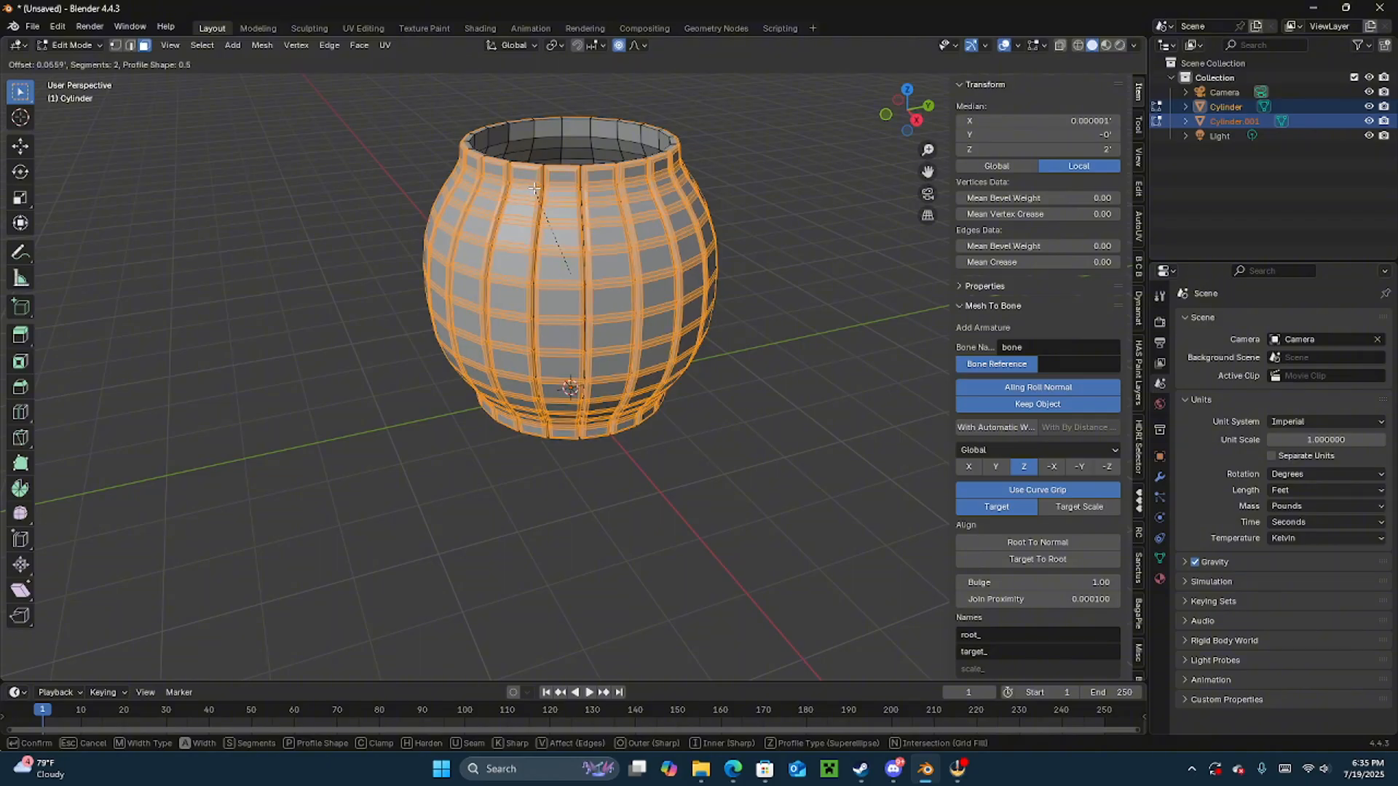
click(534, 188)
- Inspect the beveled staves, return to Object Mode and select only the Cylinder object
middle_drag(585, 218, 554, 286)
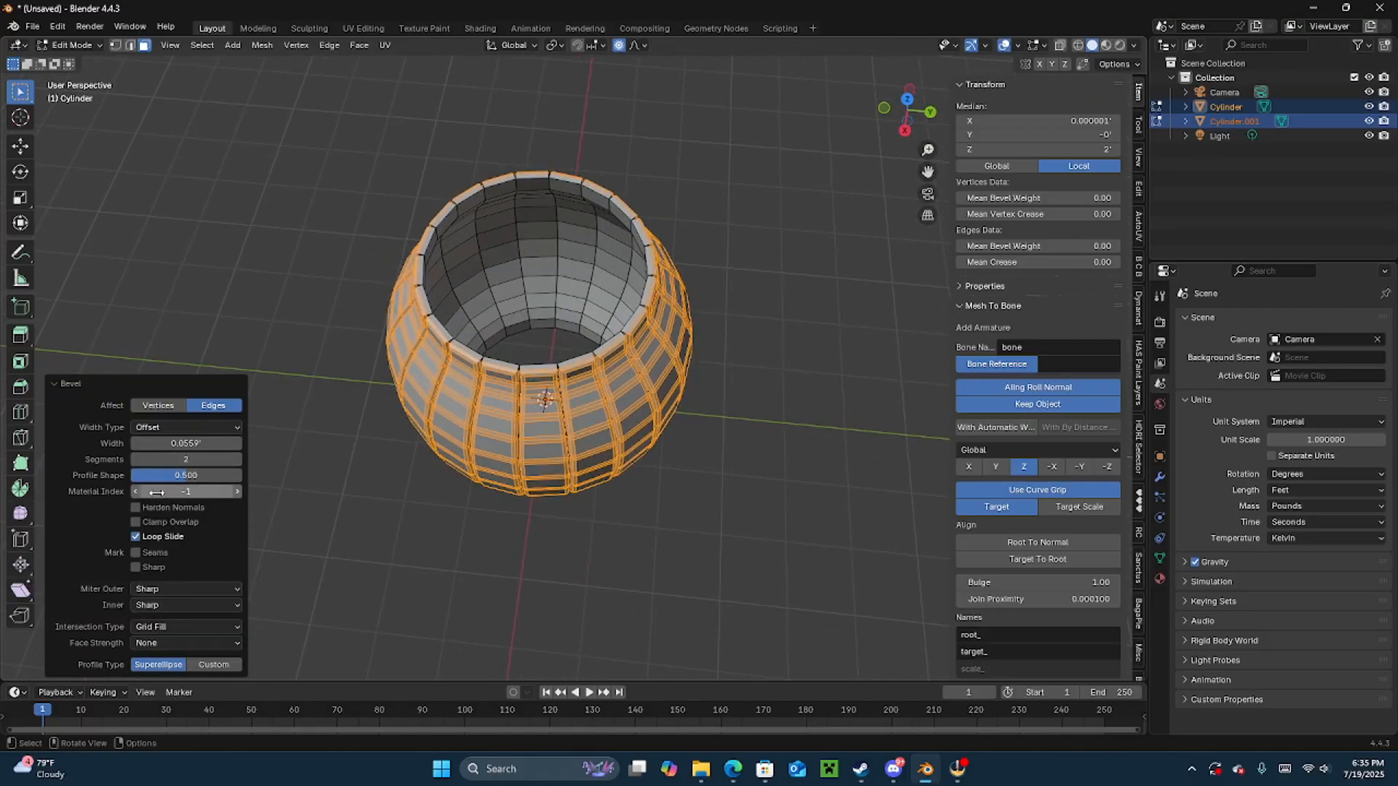
middle_drag(365, 502, 347, 327)
key(Tab)
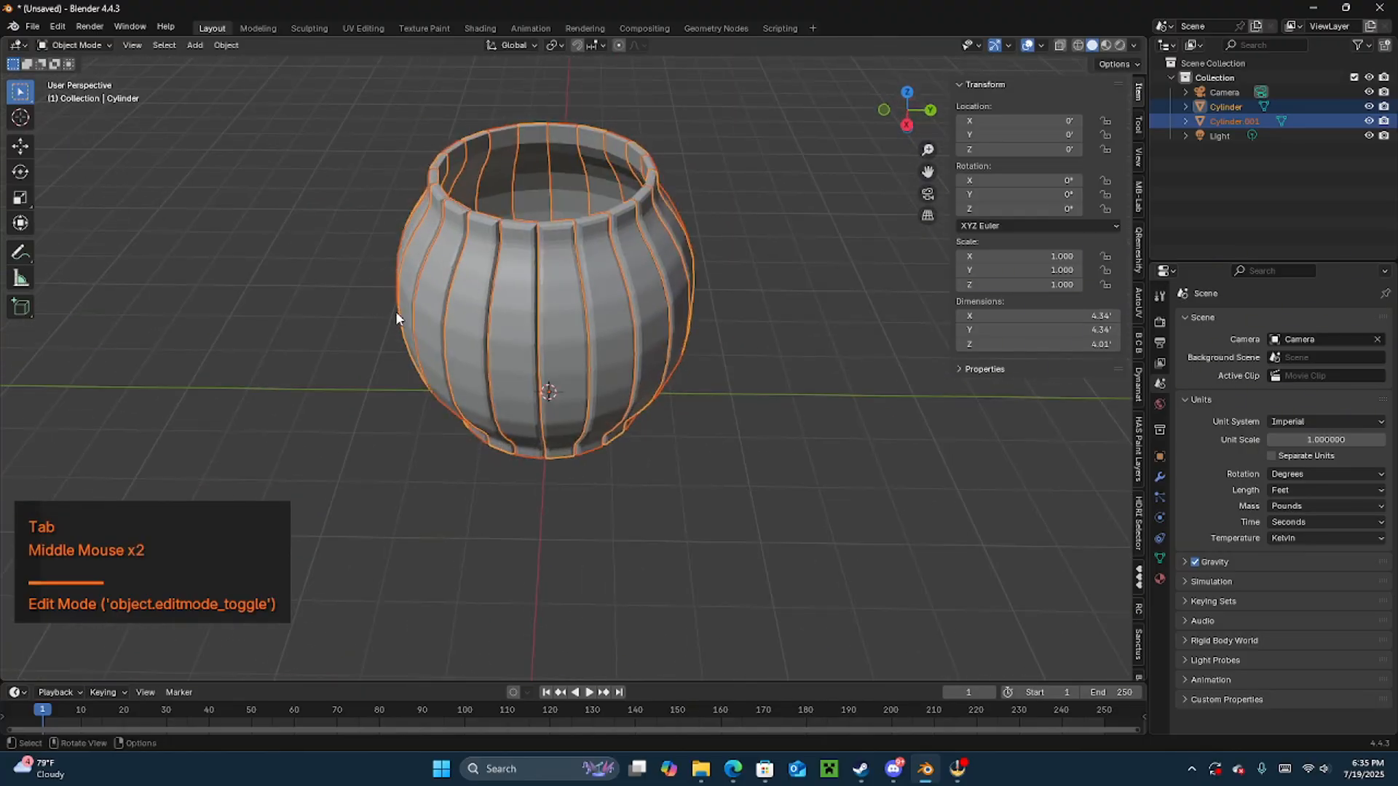
click(475, 324)
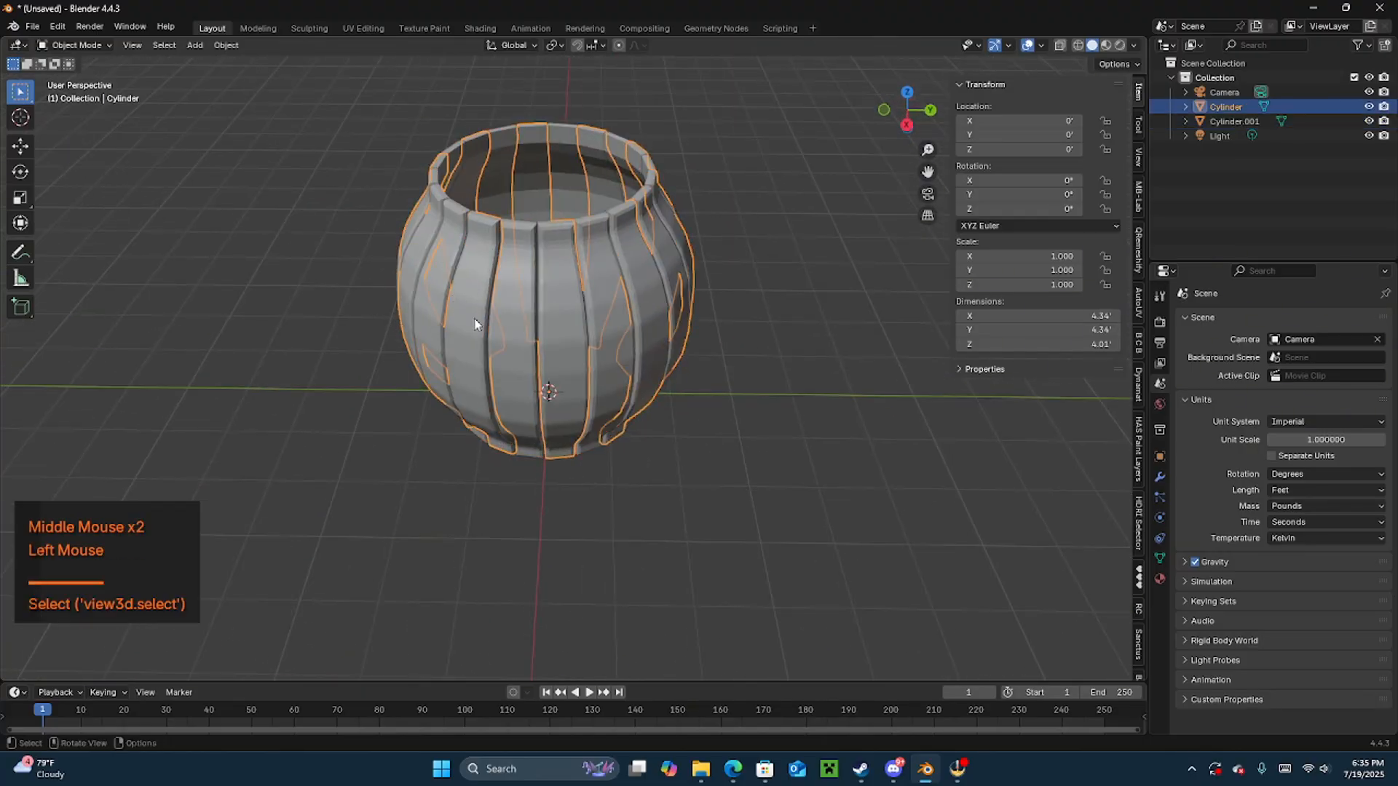
- Join both barrel column objects into a single mesh and shade it smooth
shift+click(517, 324)
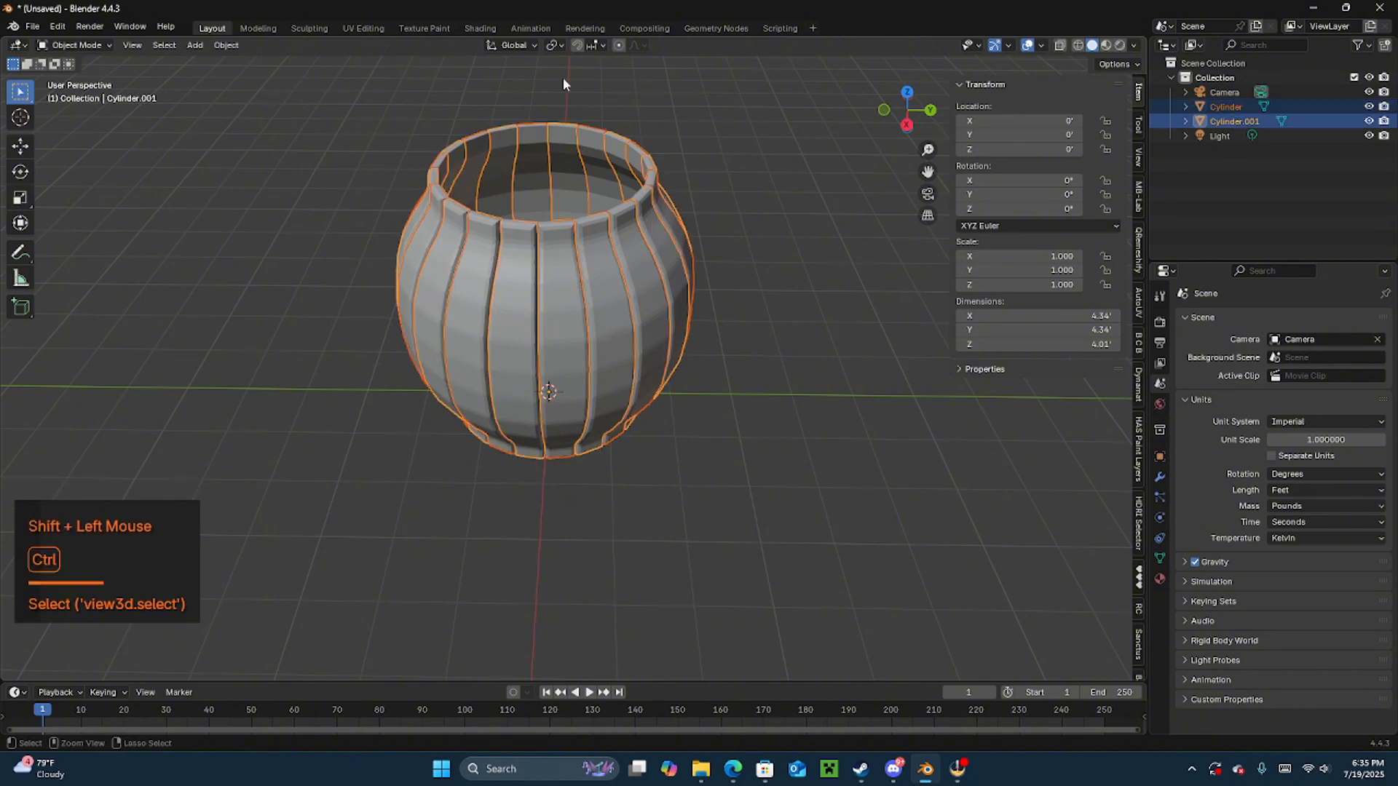
key(ctrl+j)
middle_drag(587, 241, 596, 306)
middle_drag(839, 292, 1011, 297)
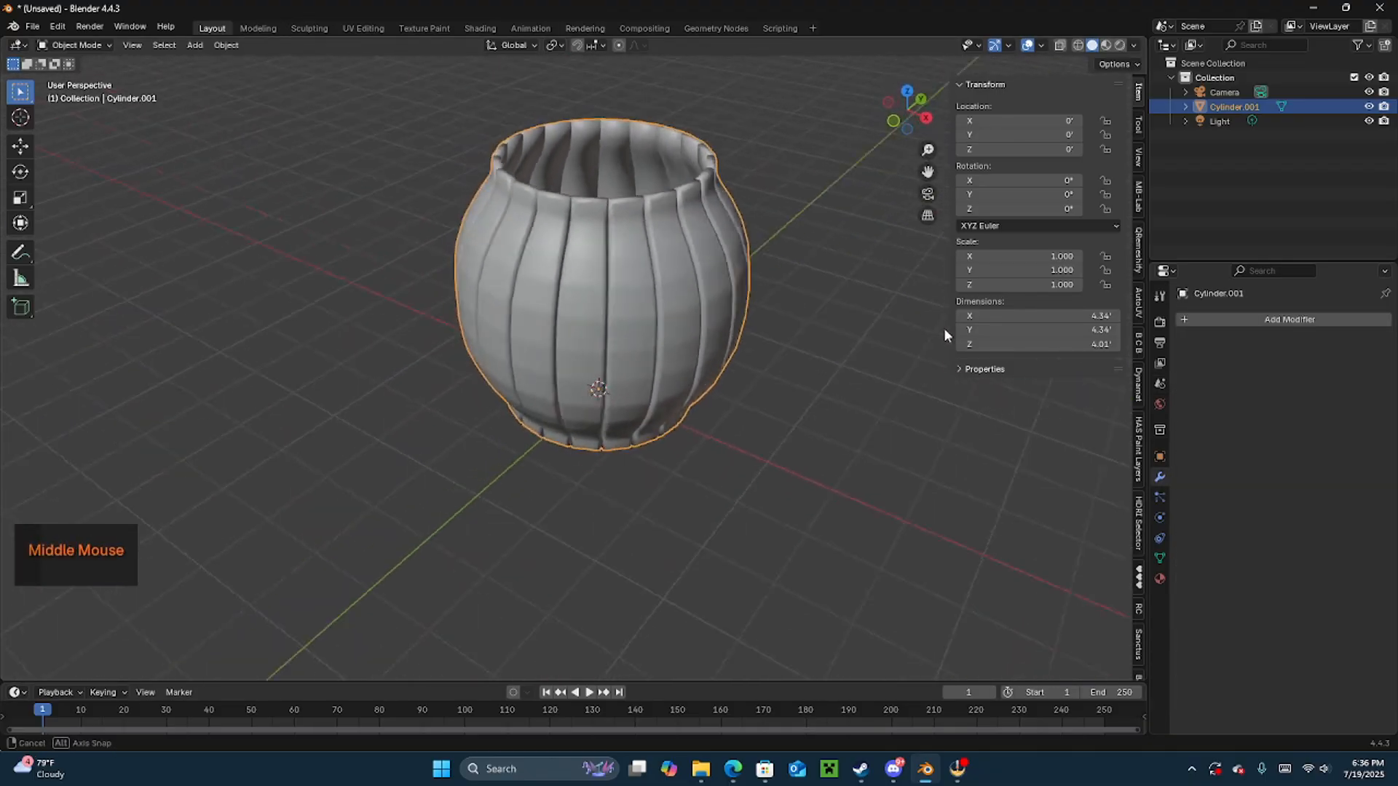
middle_drag(834, 272, 837, 331)
scroll(727, 230, down, 1)
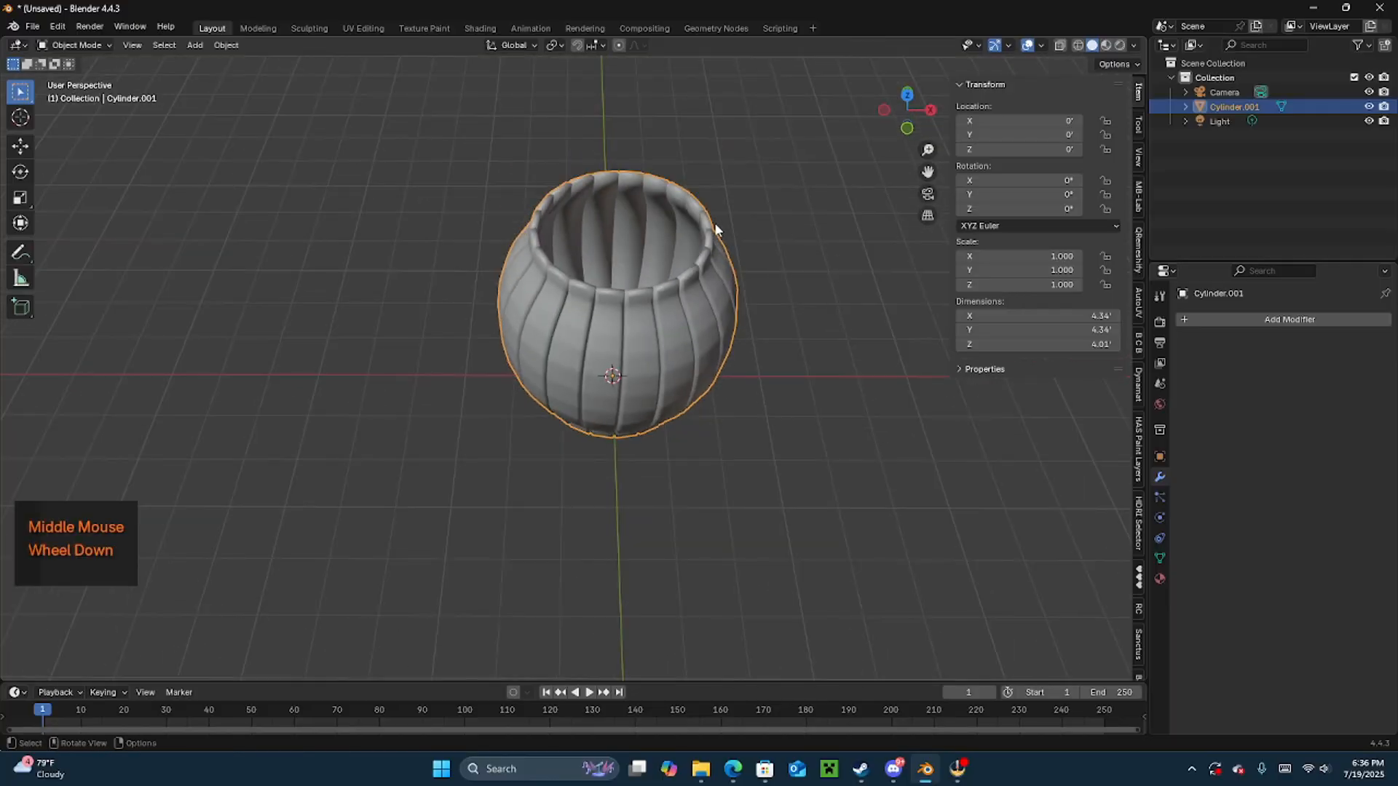
scroll(728, 230, up, 2)
scroll(728, 230, up, 1)
scroll(729, 238, down, 1)
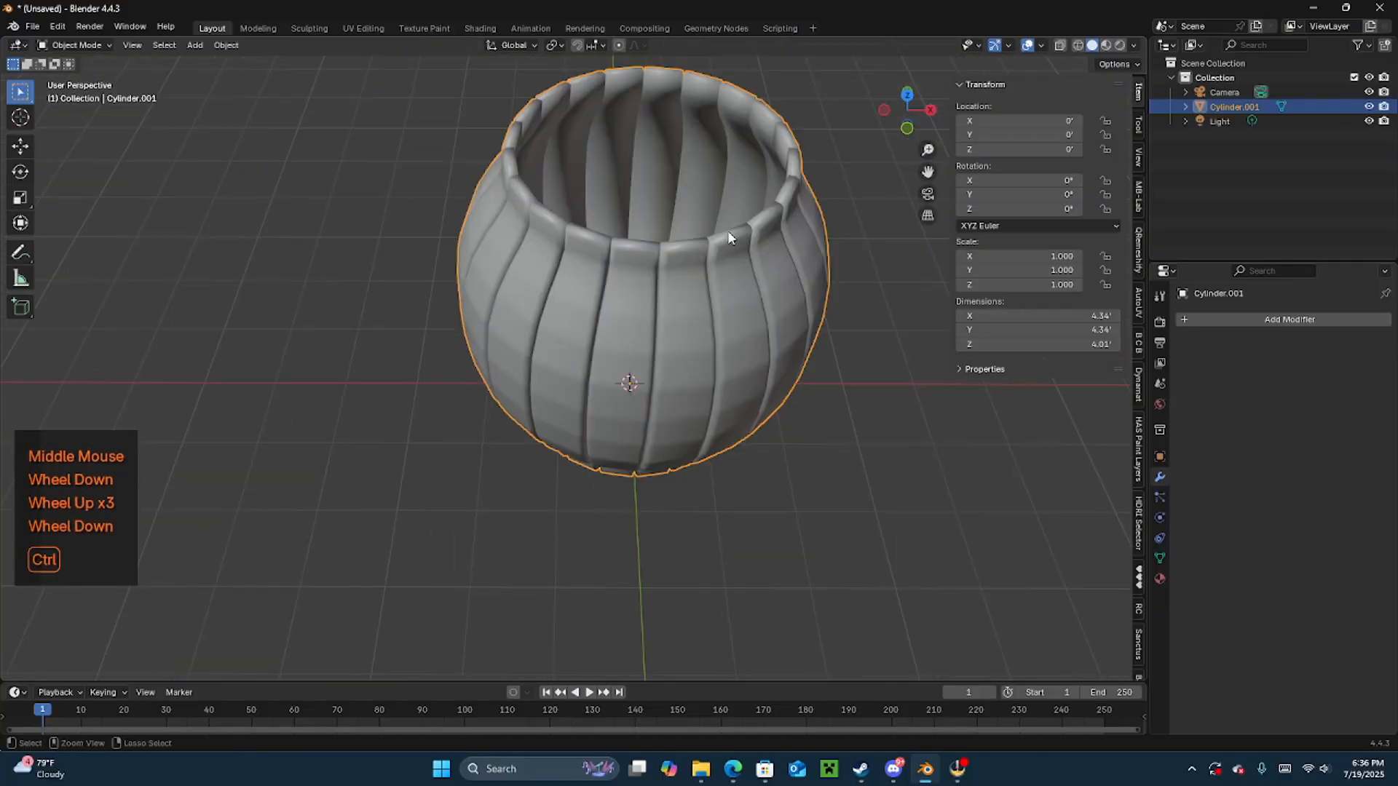
- Undo the smooth shading, shade the joined barrel smooth by angle at 30.1°, and clear the selection
key(ctrl+z)
key(ctrl+z)
mouse_move(728, 229)
middle_down()
mouse_move(737, 212)
mouse_move(705, 250)
mouse_move(575, 211)
mouse_move(499, 218)
mouse_move(532, 107)
middle_up()
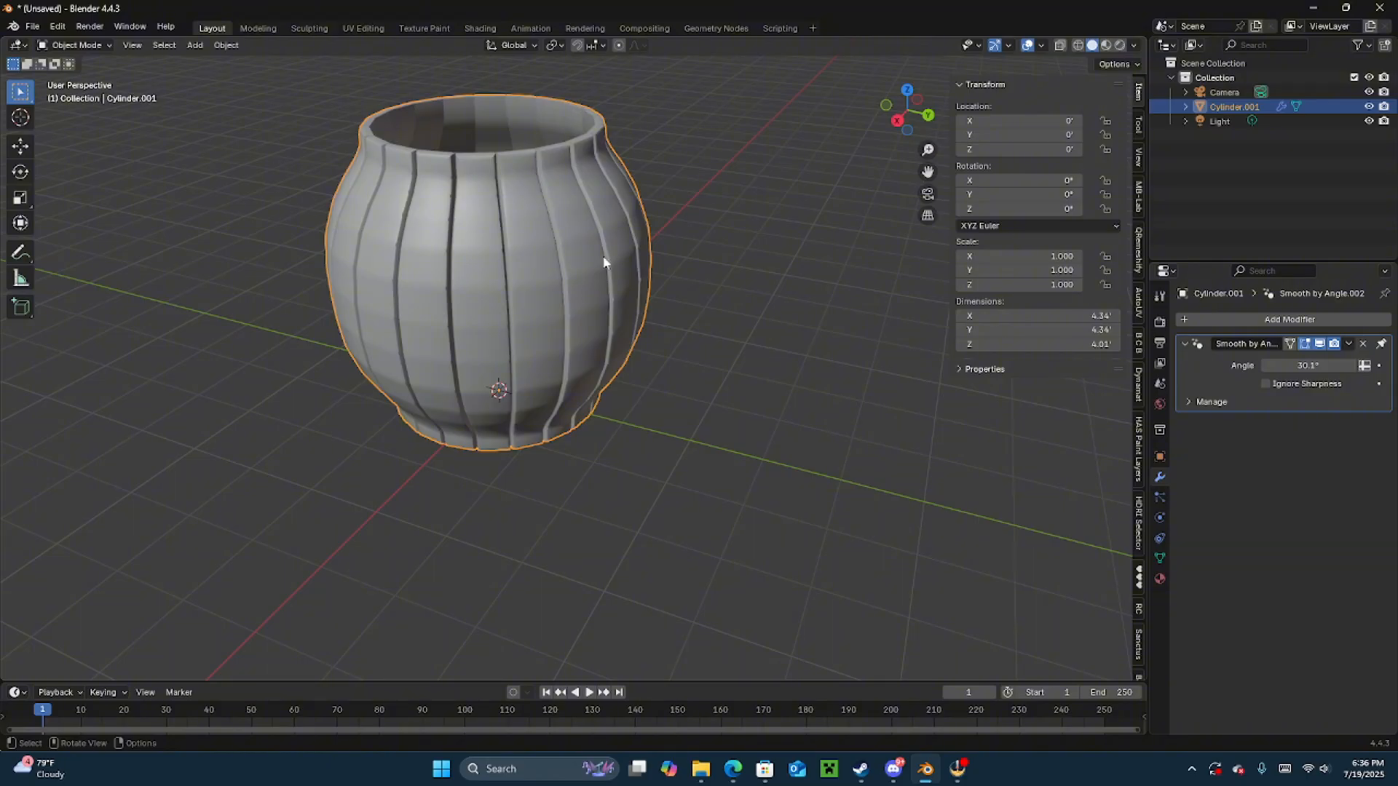
click(695, 376)
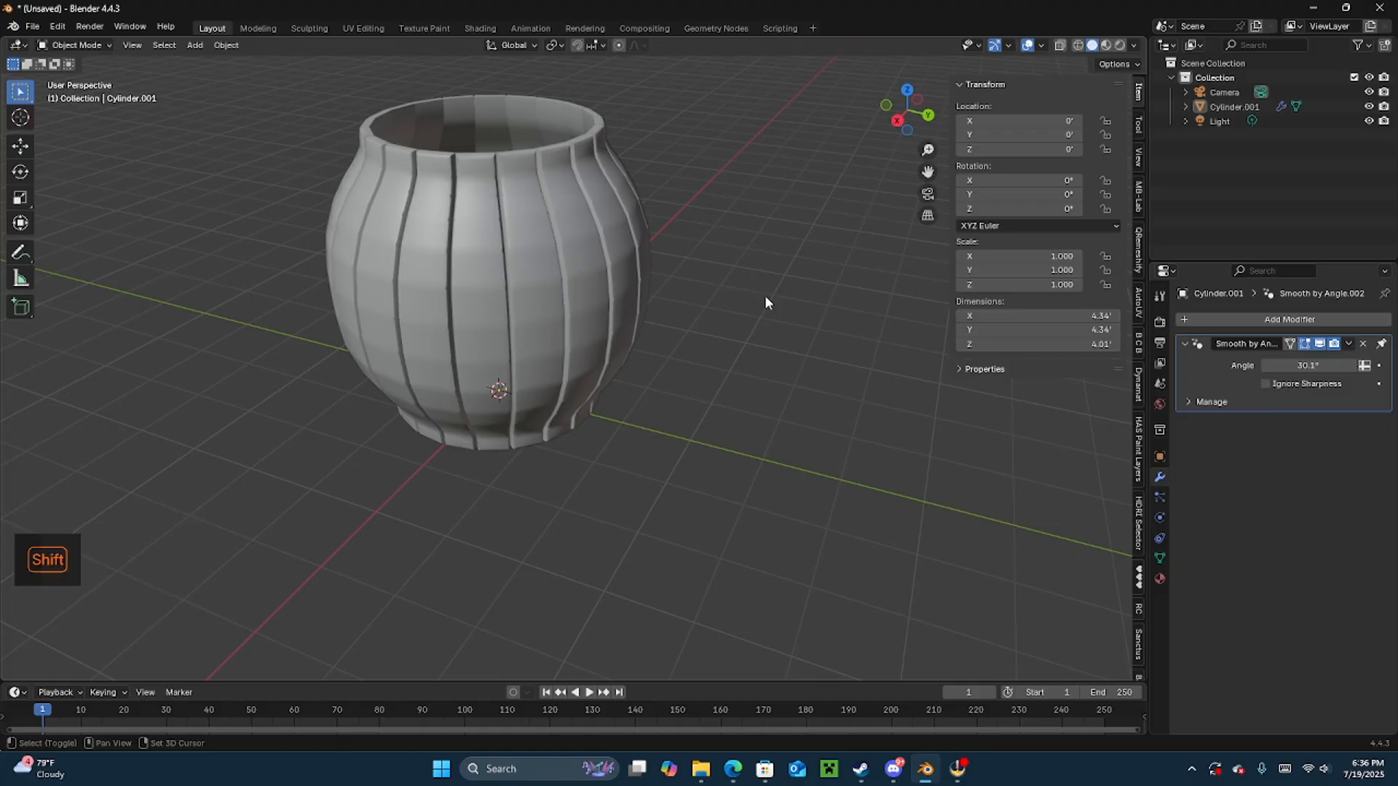
- Add a 20-vertex cylinder at the origin with a radius of 1.4 ft and a depth of 0.25 ft
key(shift+a)
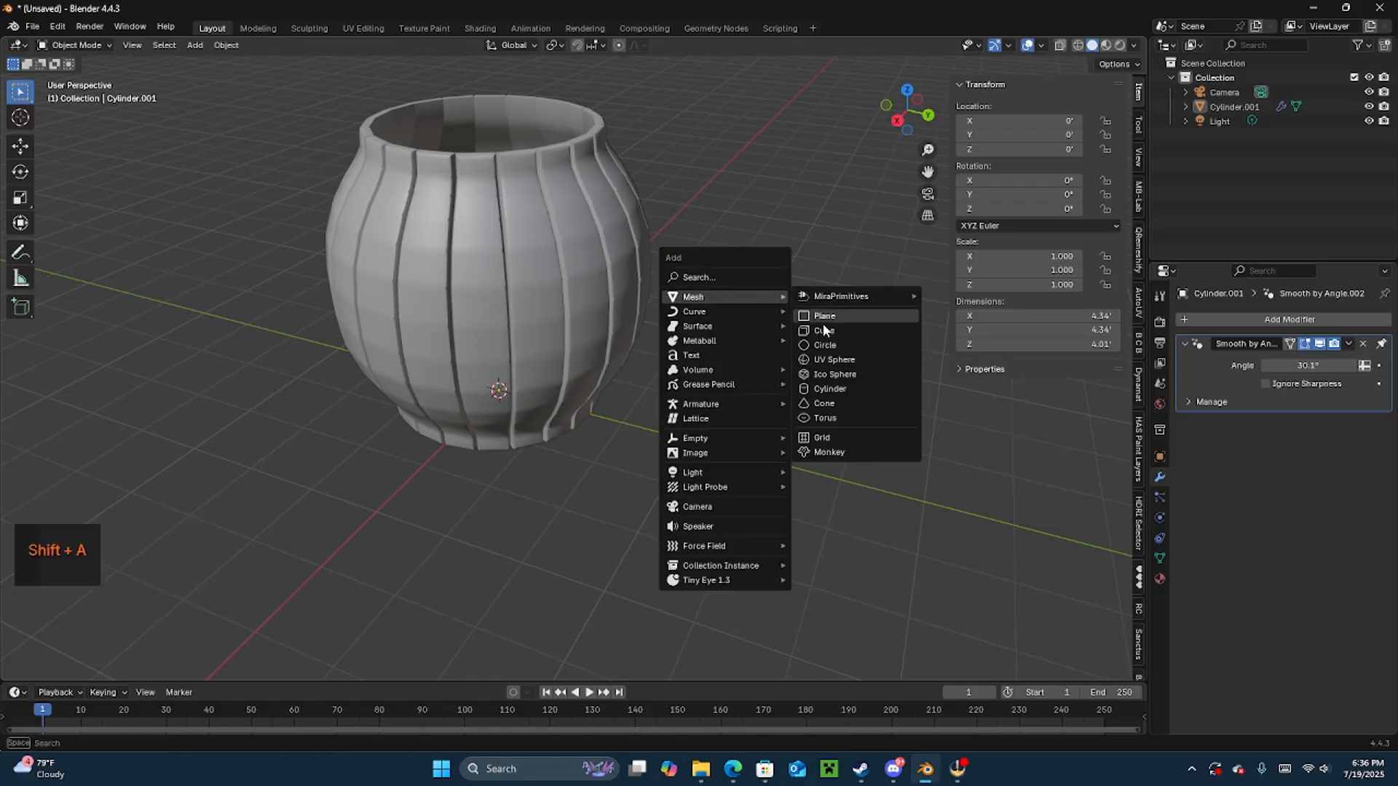
click(817, 388)
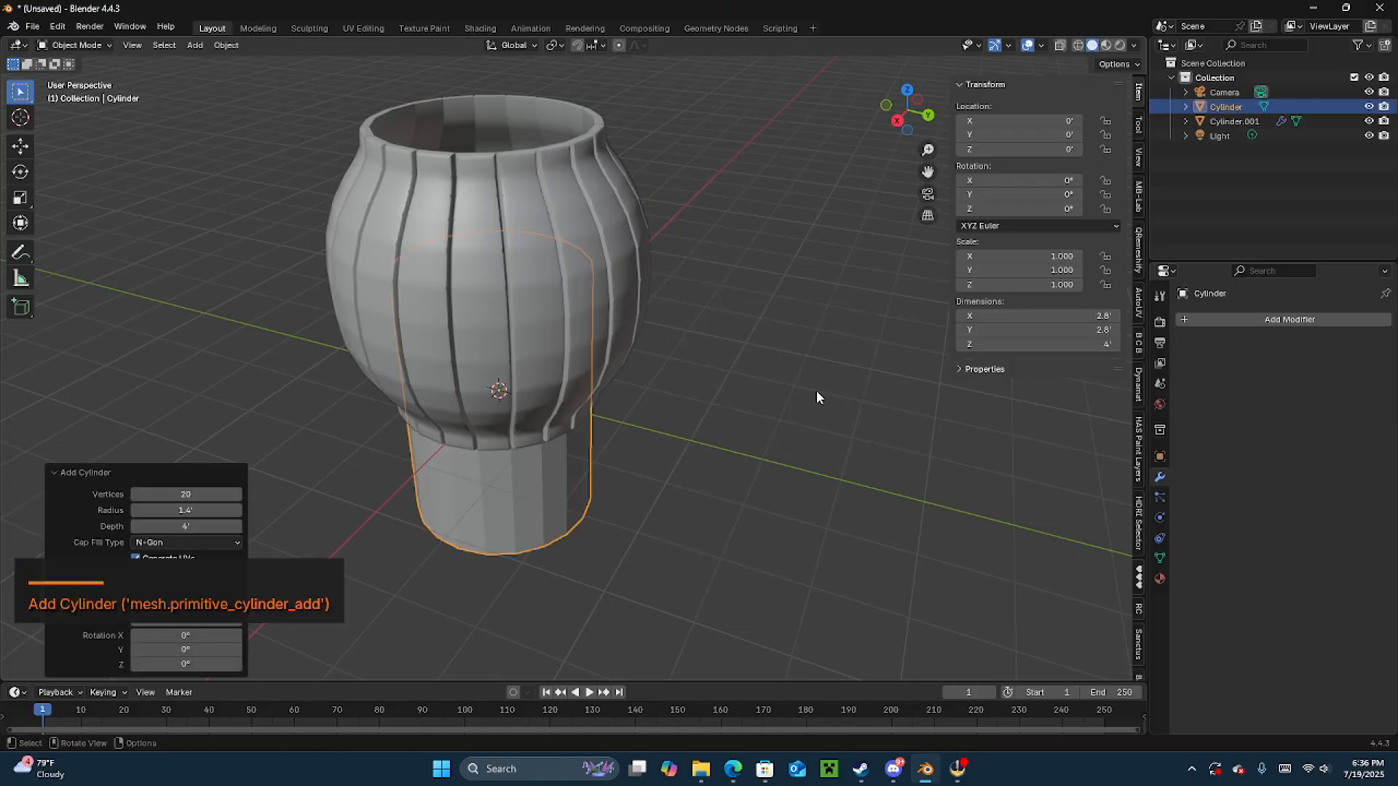
middle_drag(647, 406, 542, 259)
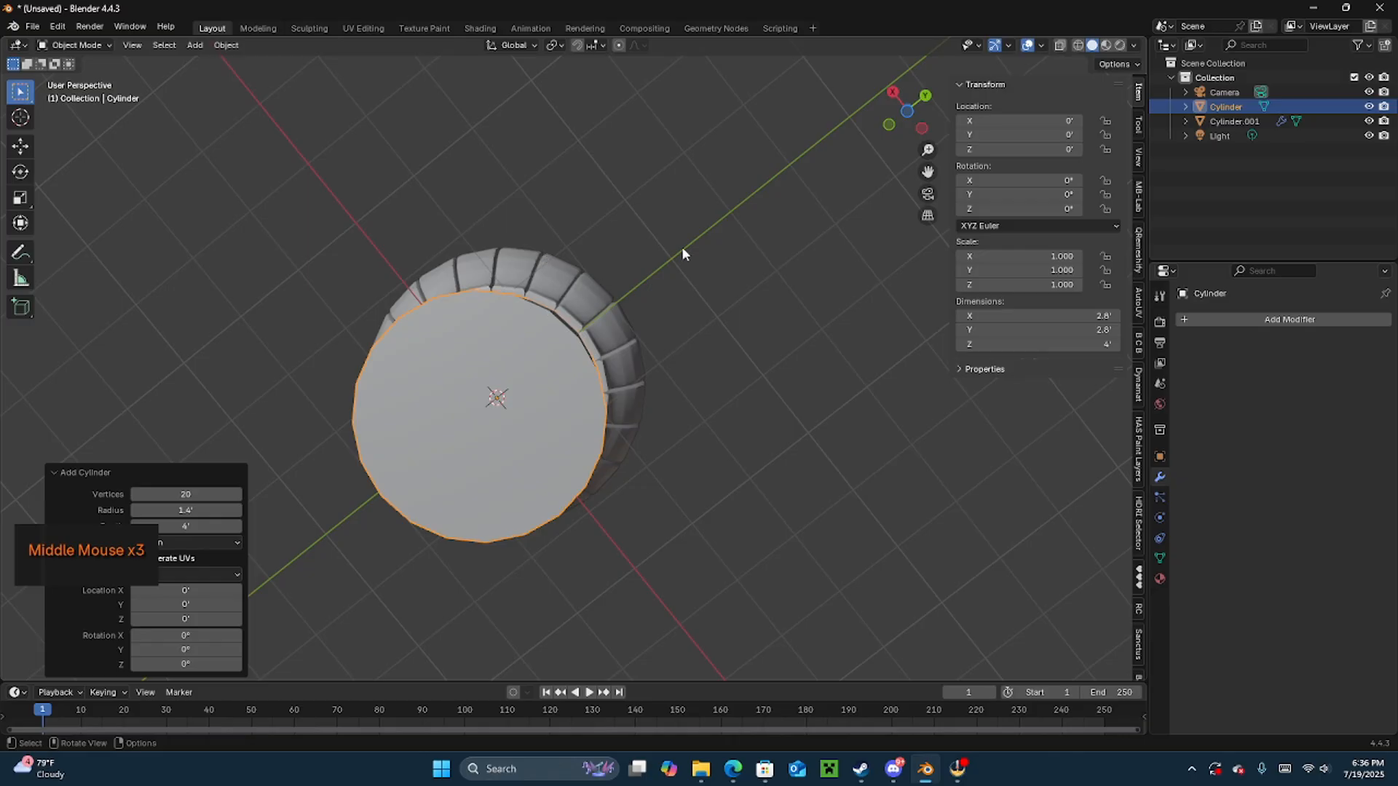
middle_drag(683, 249, 530, 396)
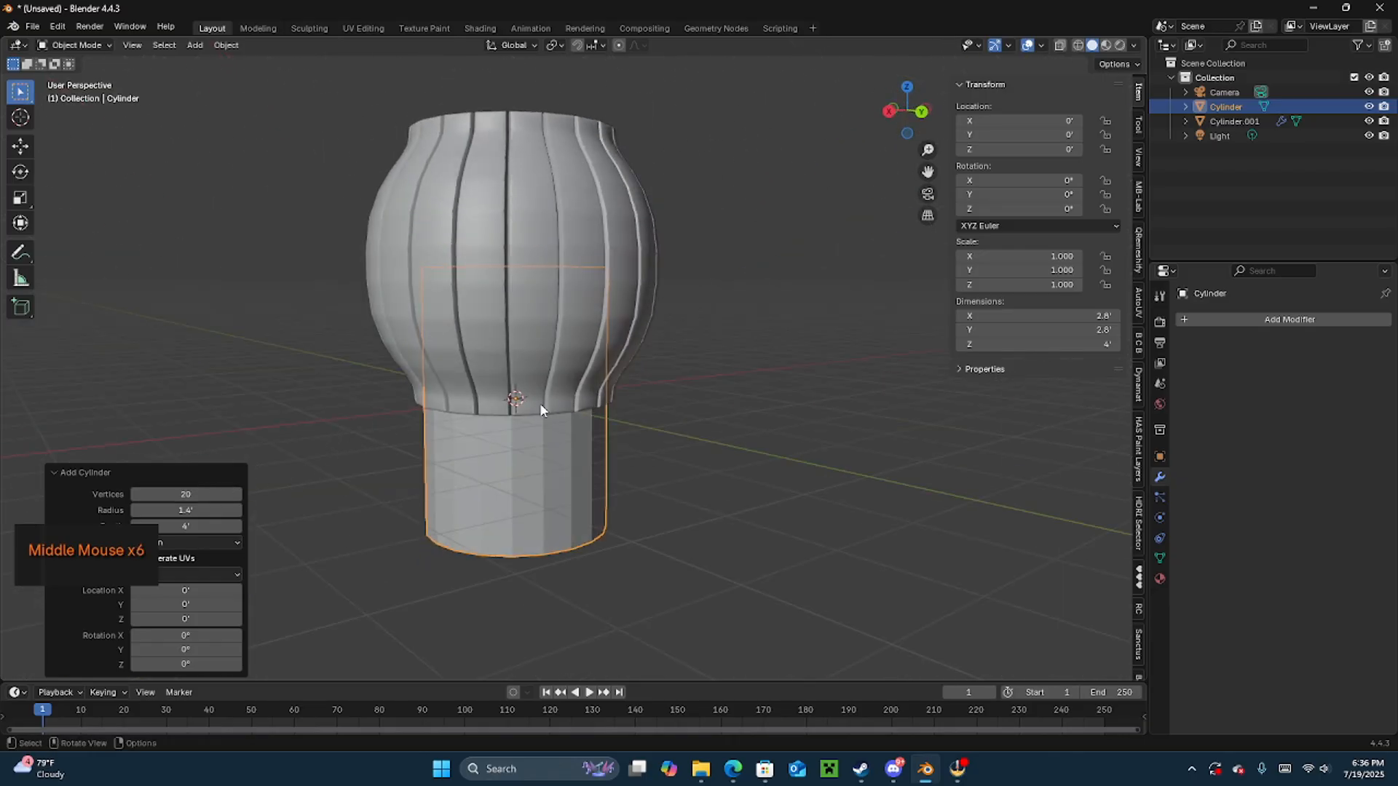
click(186, 526)
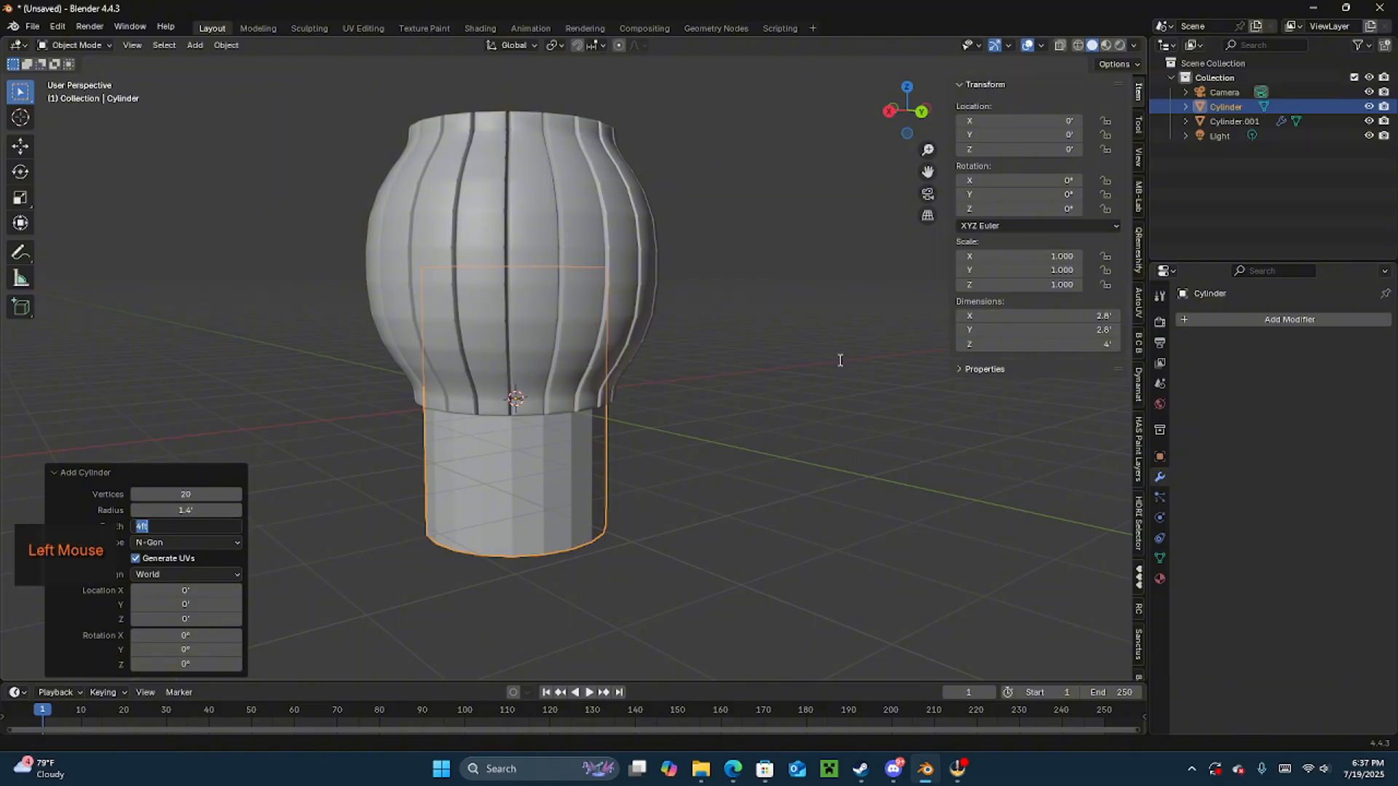
key(BackSpace)
key(Return)
- Raise the thin disc along Z to about 0.13 ft so it sits flush inside the barrel's bottom edge, aligning it in the right view
mouse_move(521, 379)
middle_down()
mouse_move(536, 313)
mouse_move(529, 362)
middle_up()
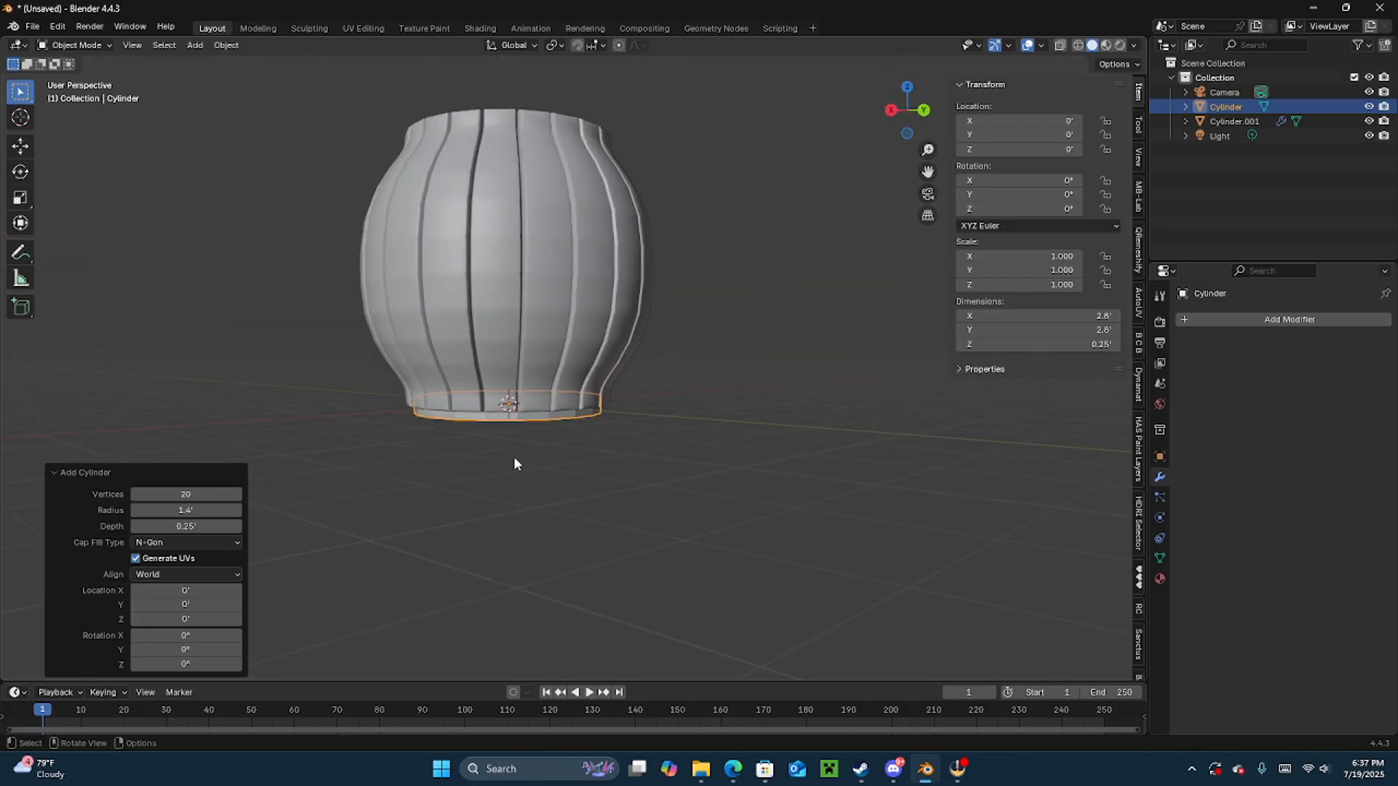
key(g)
key(z)
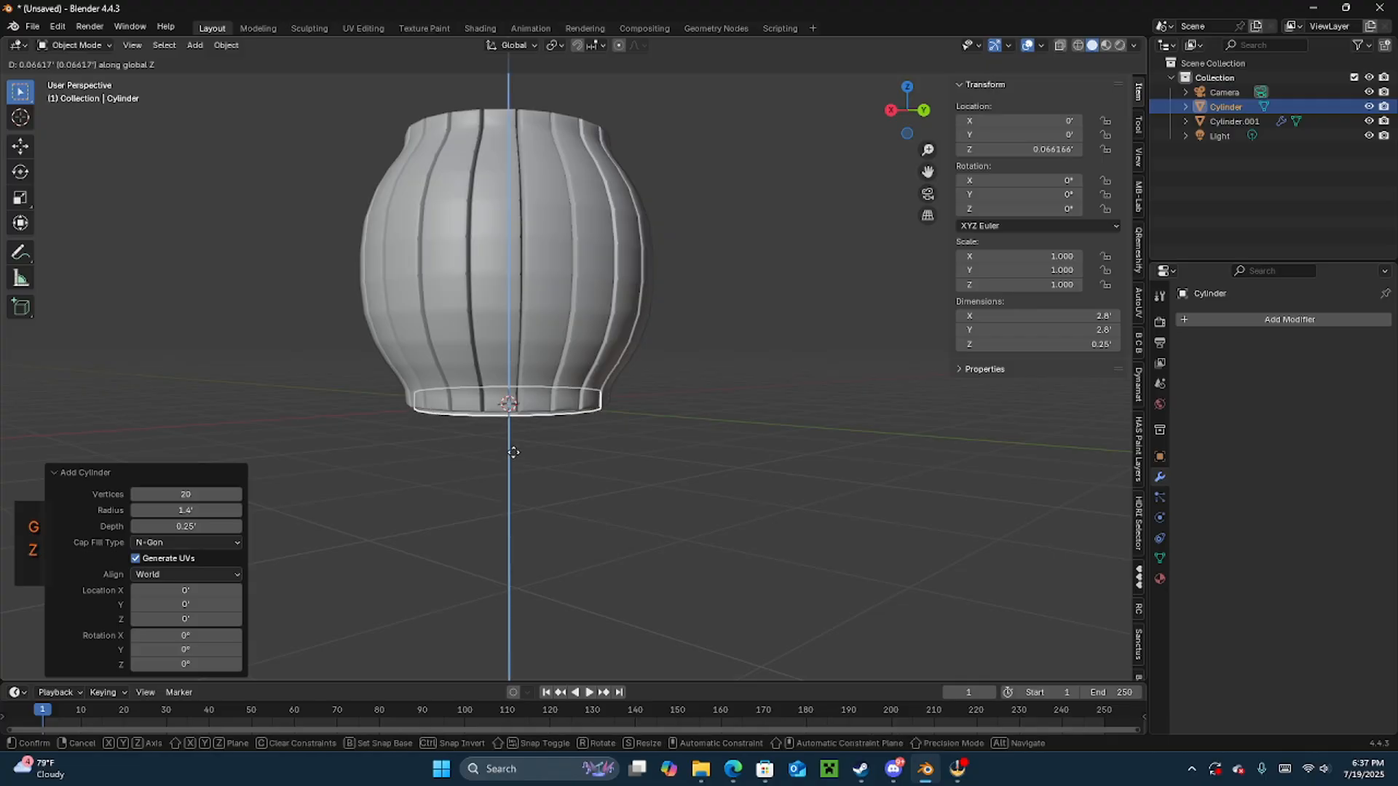
click(513, 444)
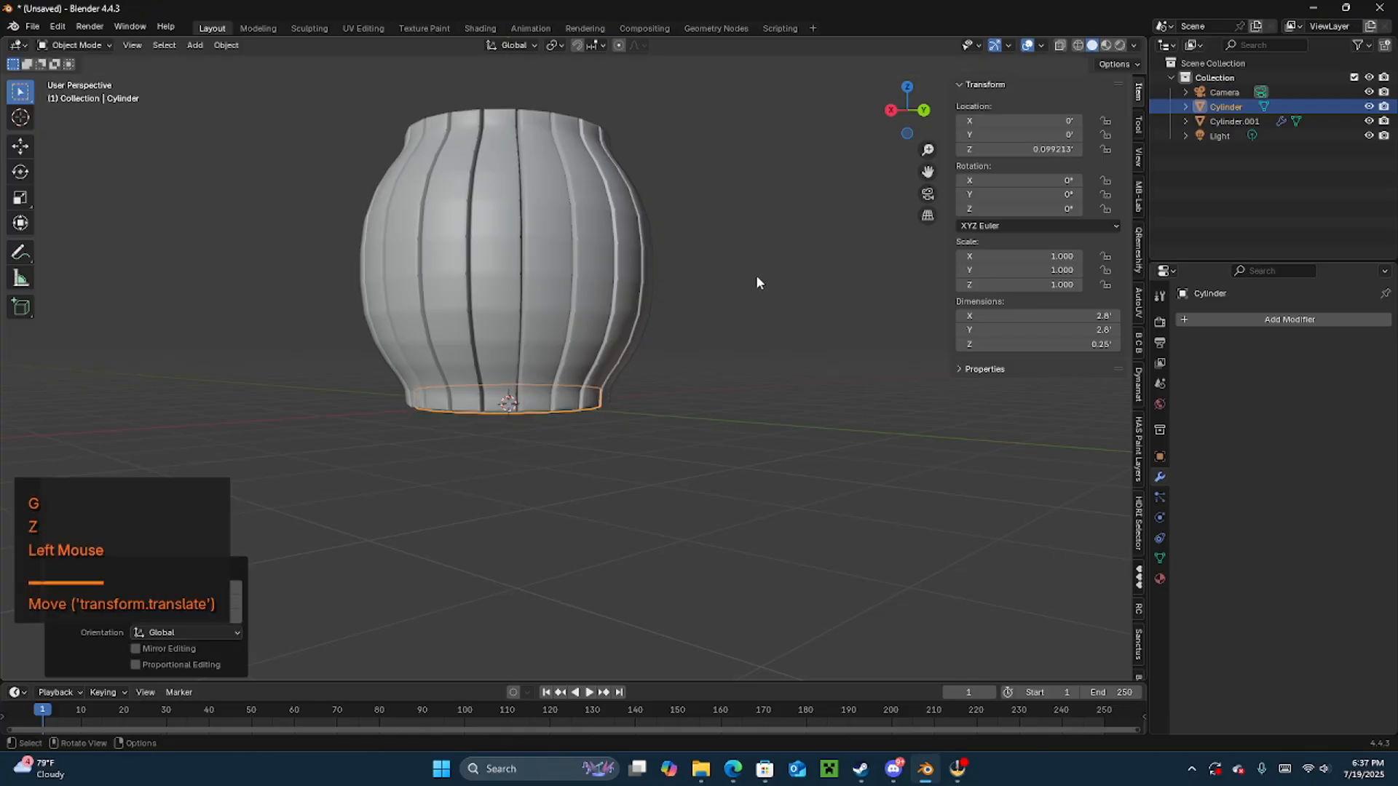
click(892, 114)
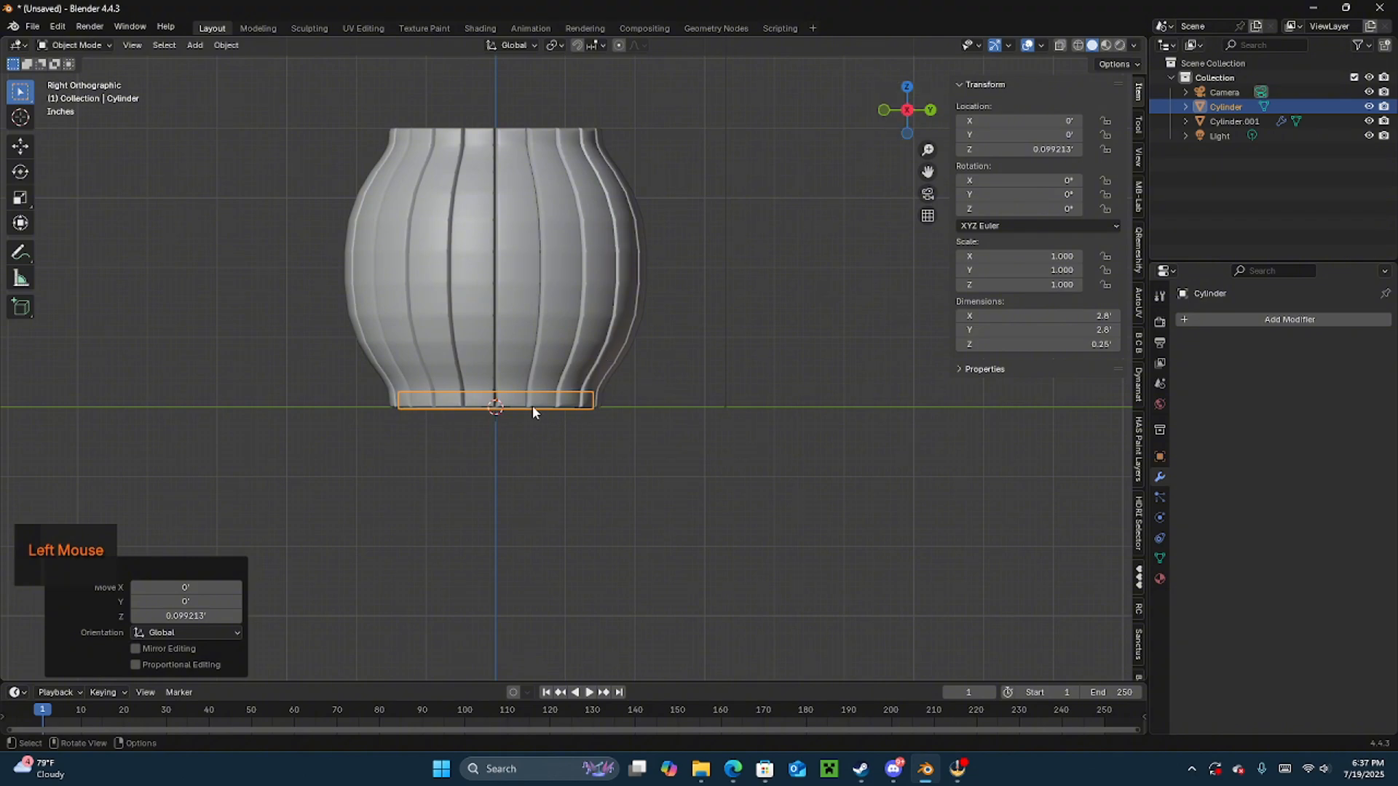
key(g)
key(z)
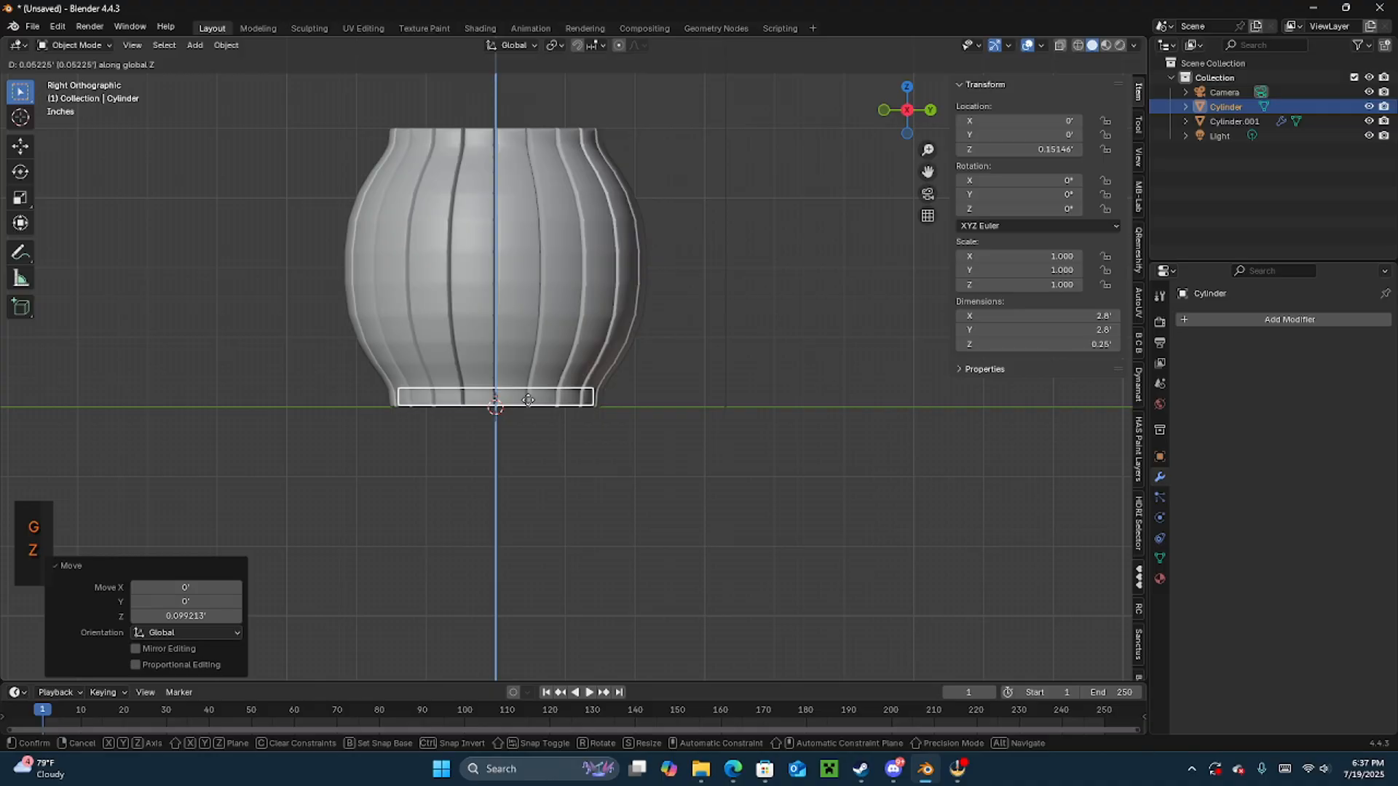
click(528, 399)
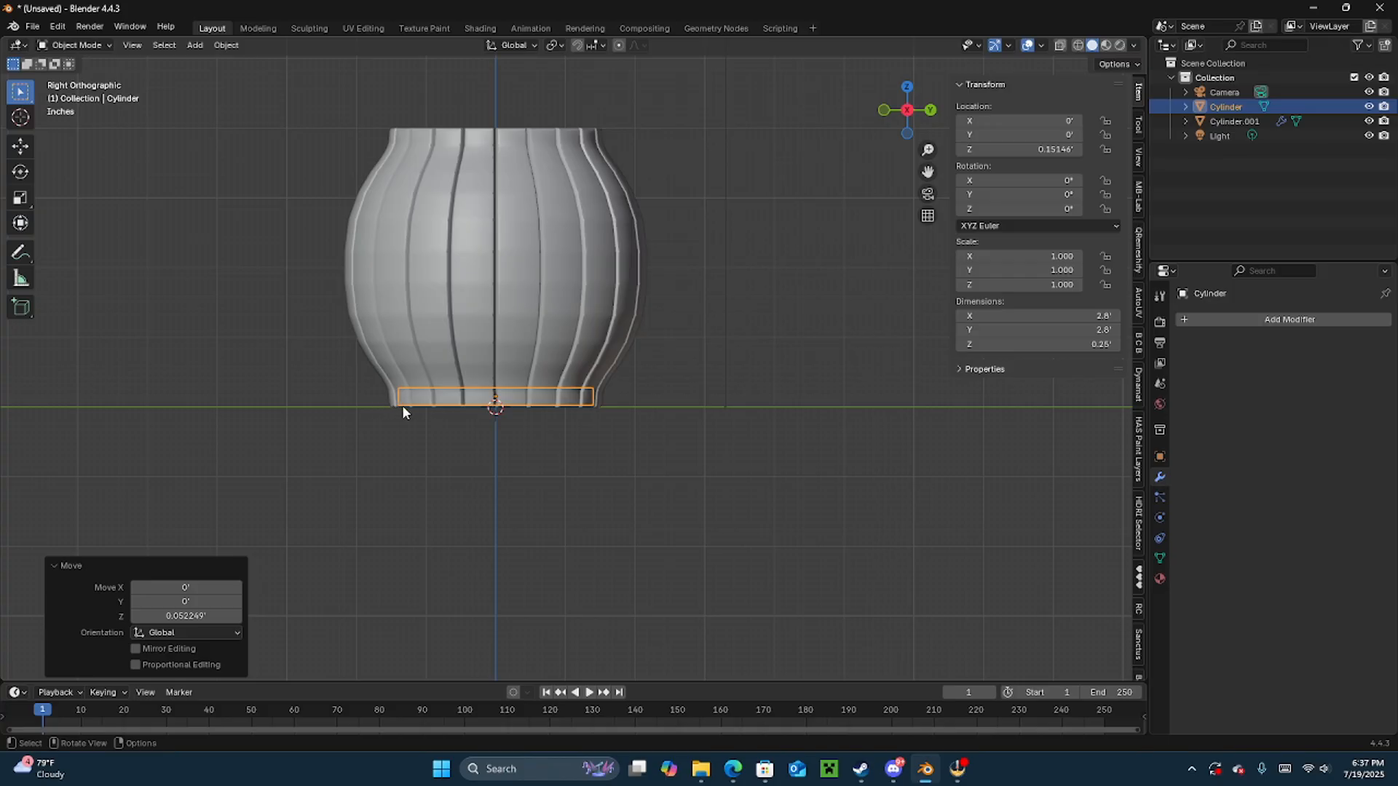
scroll(520, 410, up, 2)
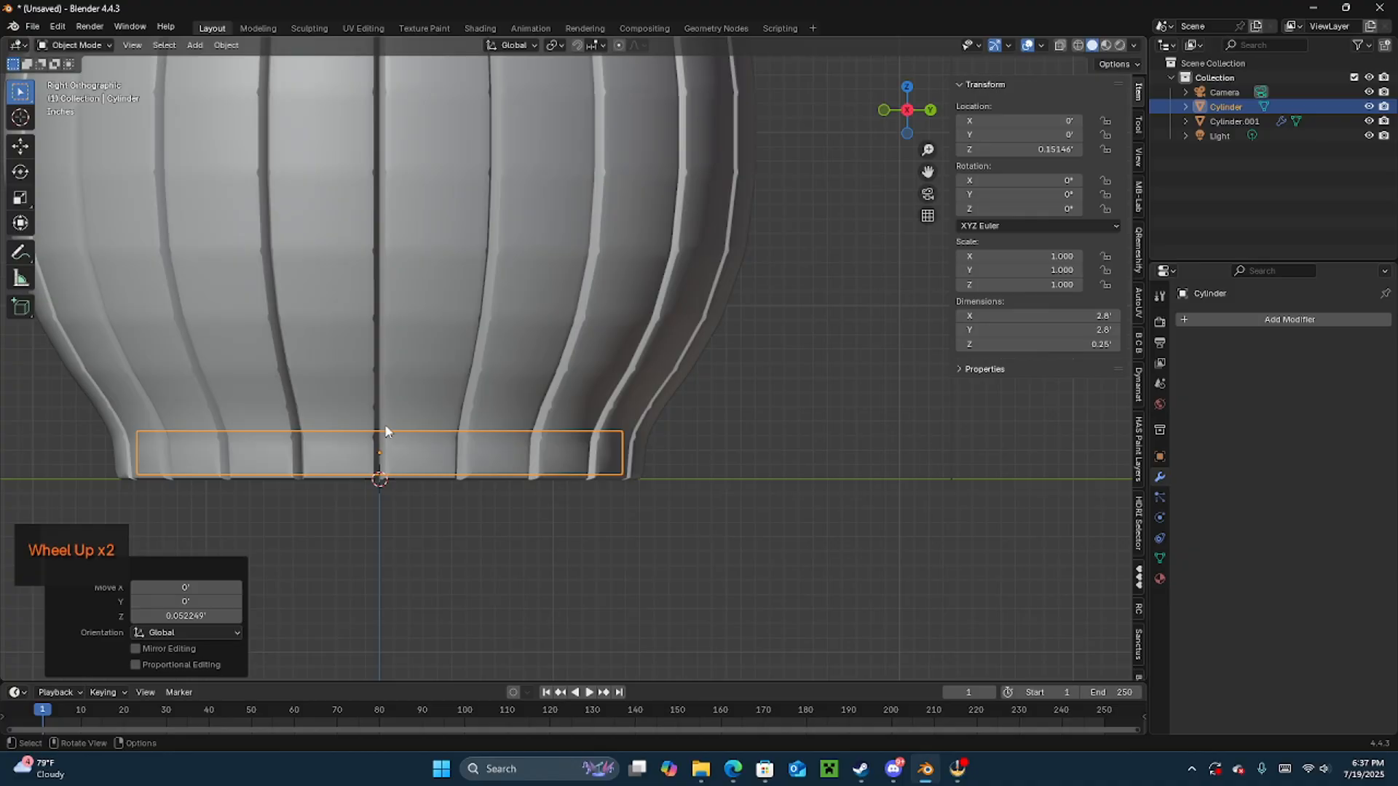
key(g)
key(z)
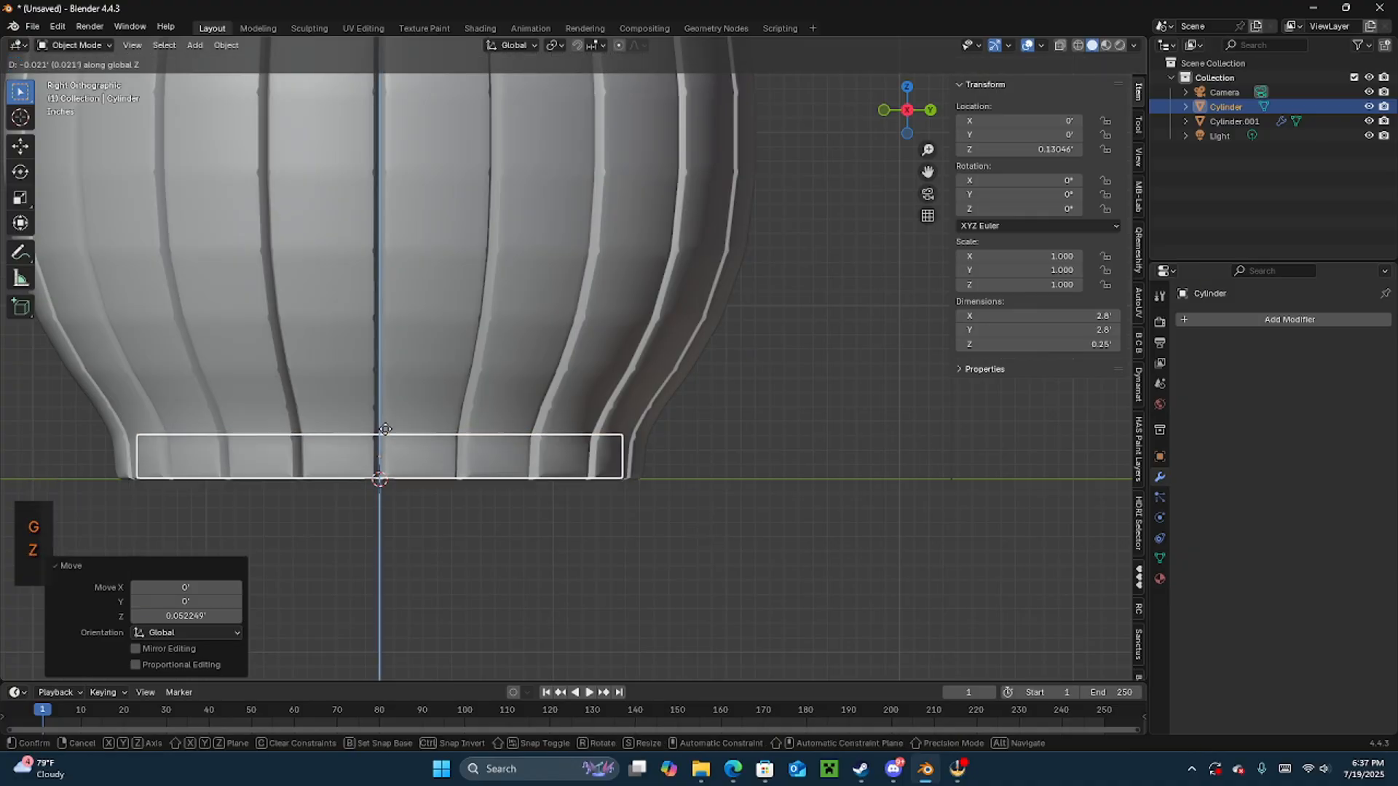
click(383, 440)
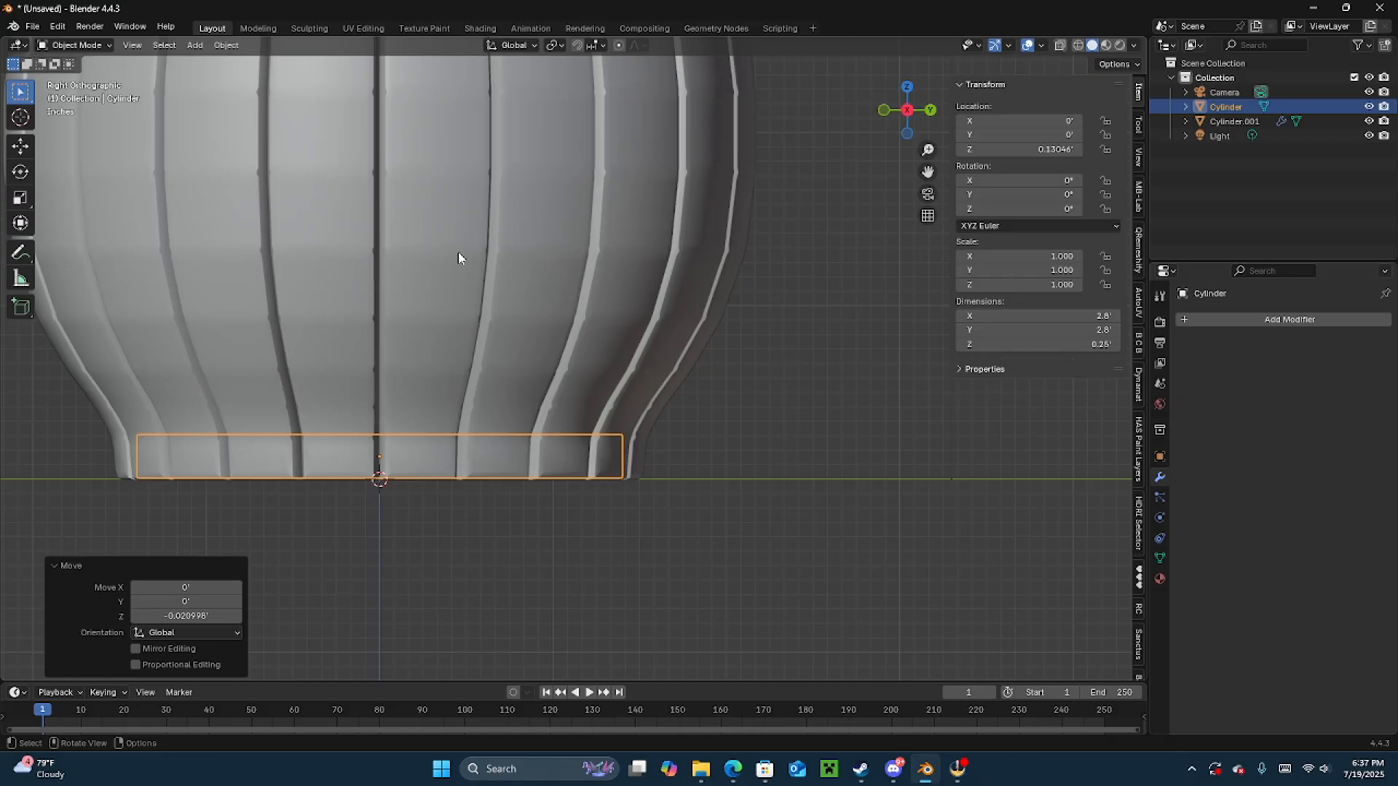
- Duplicate the bottom disc and move the copy about 3.74 ft up along Z to close the barrel's top
key(shift)
key(shift+d)
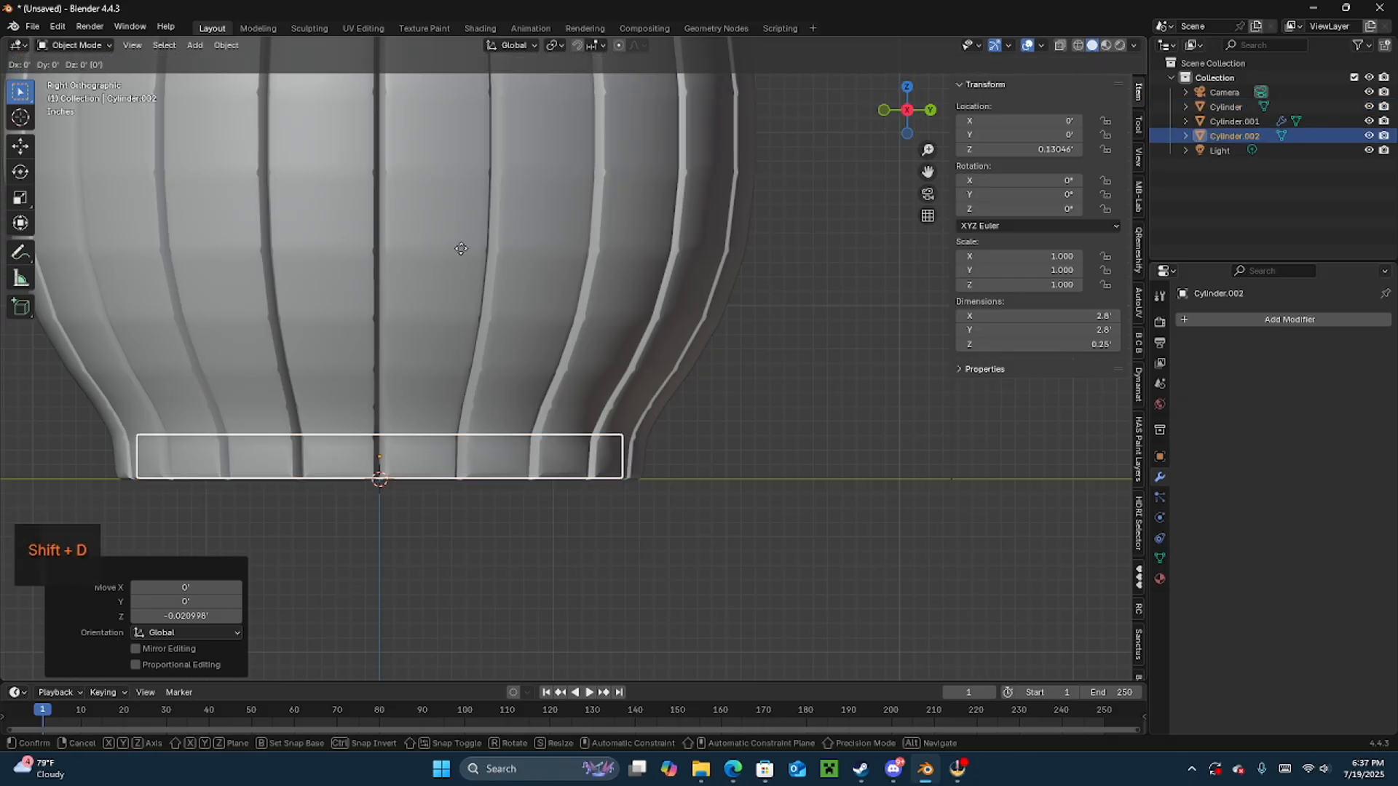
right_click(461, 248)
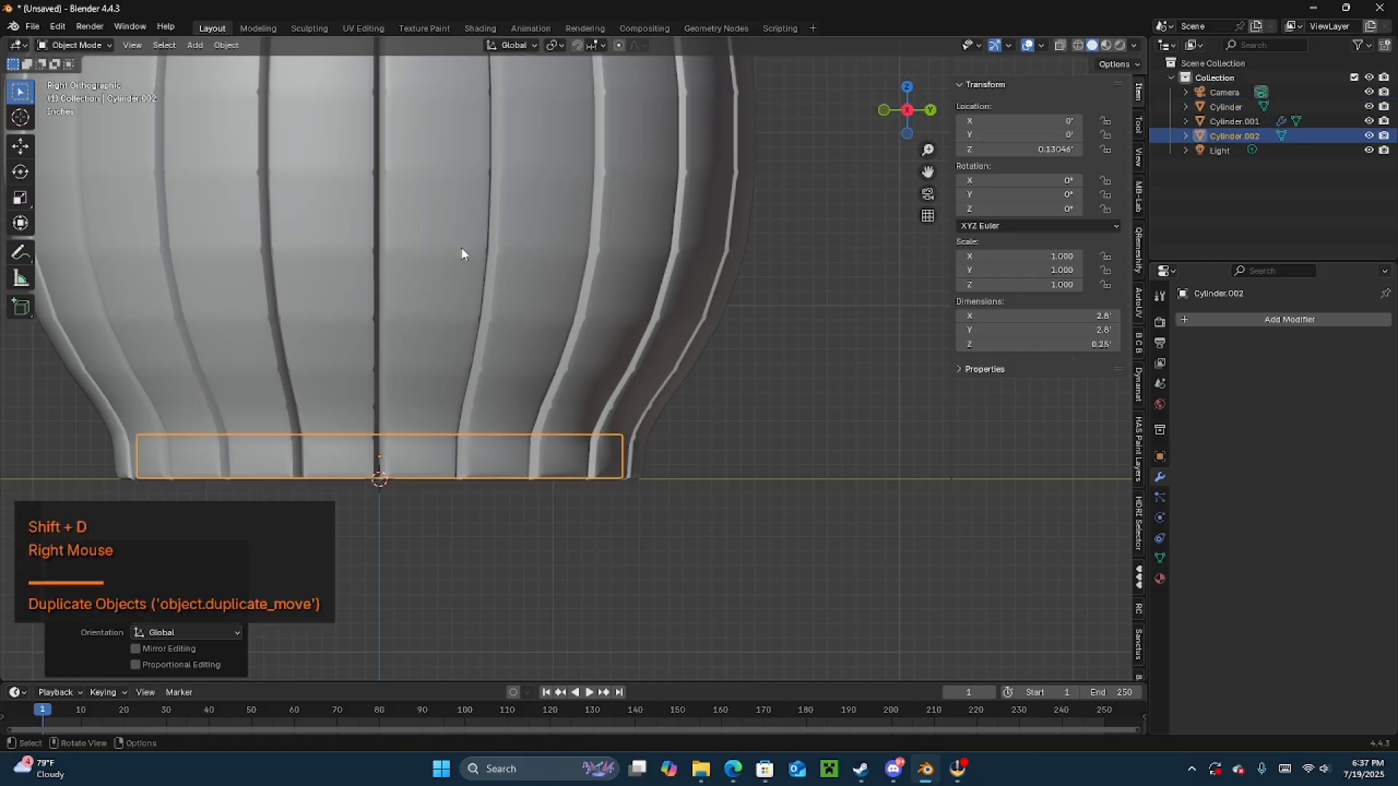
shift+middle_drag(408, 247, 546, 312)
scroll(546, 311, down, 1)
key(g)
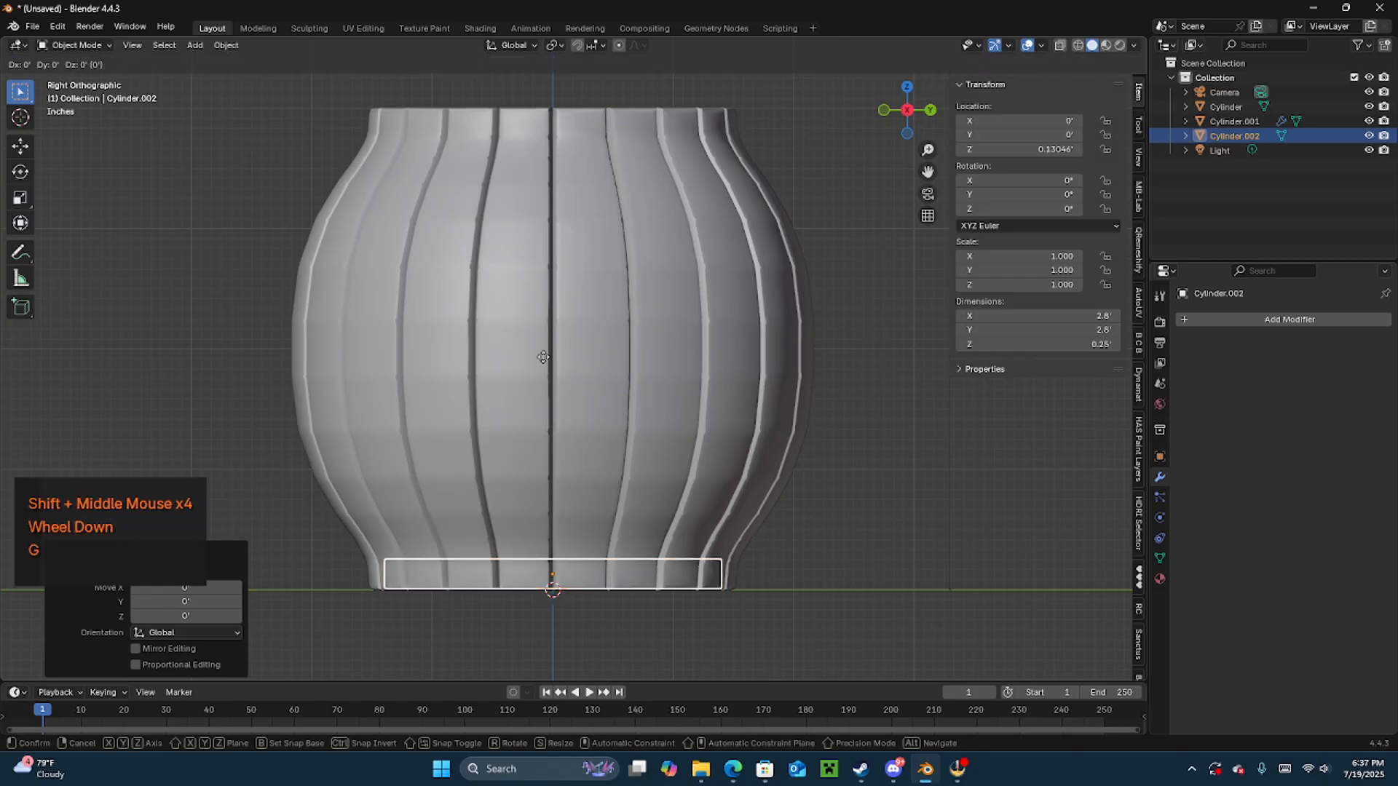
key(z)
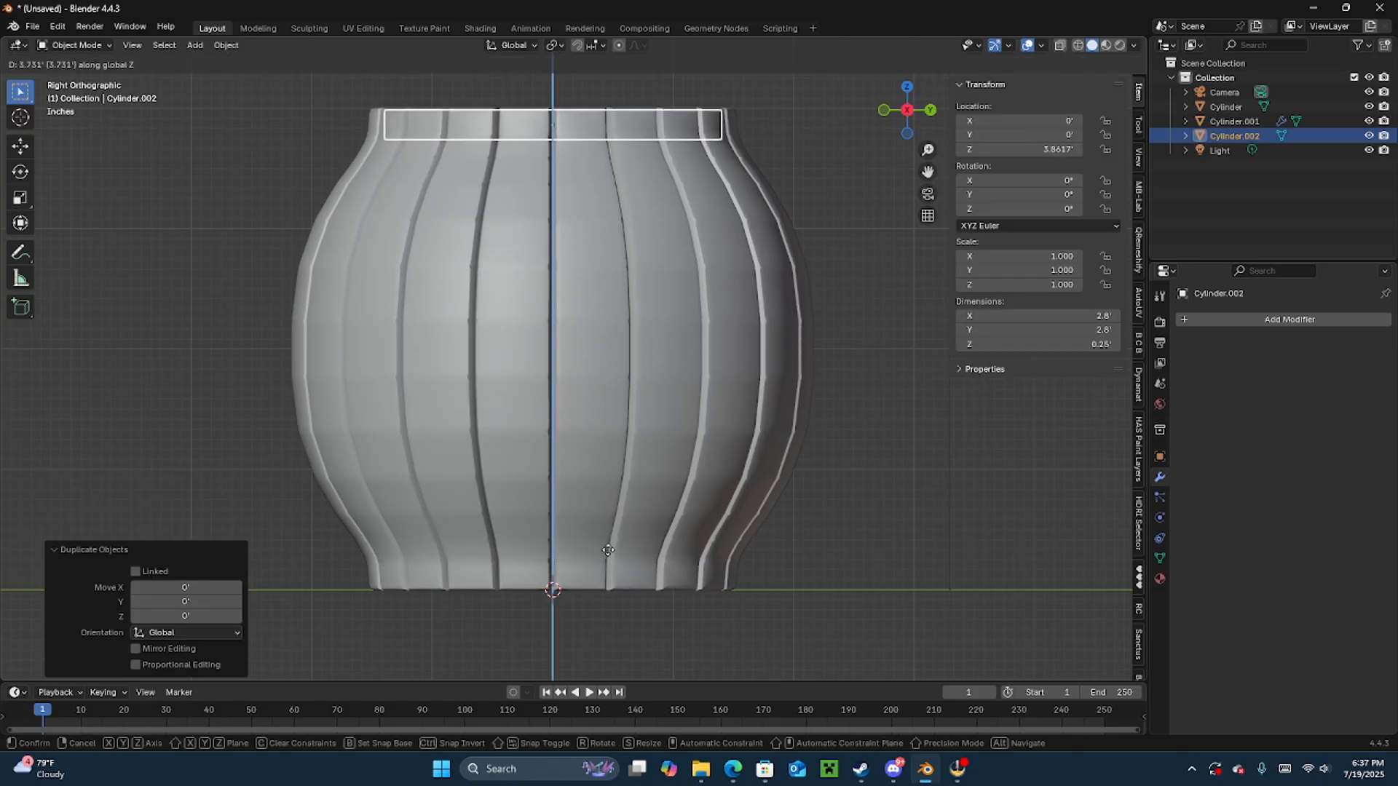
click(609, 553)
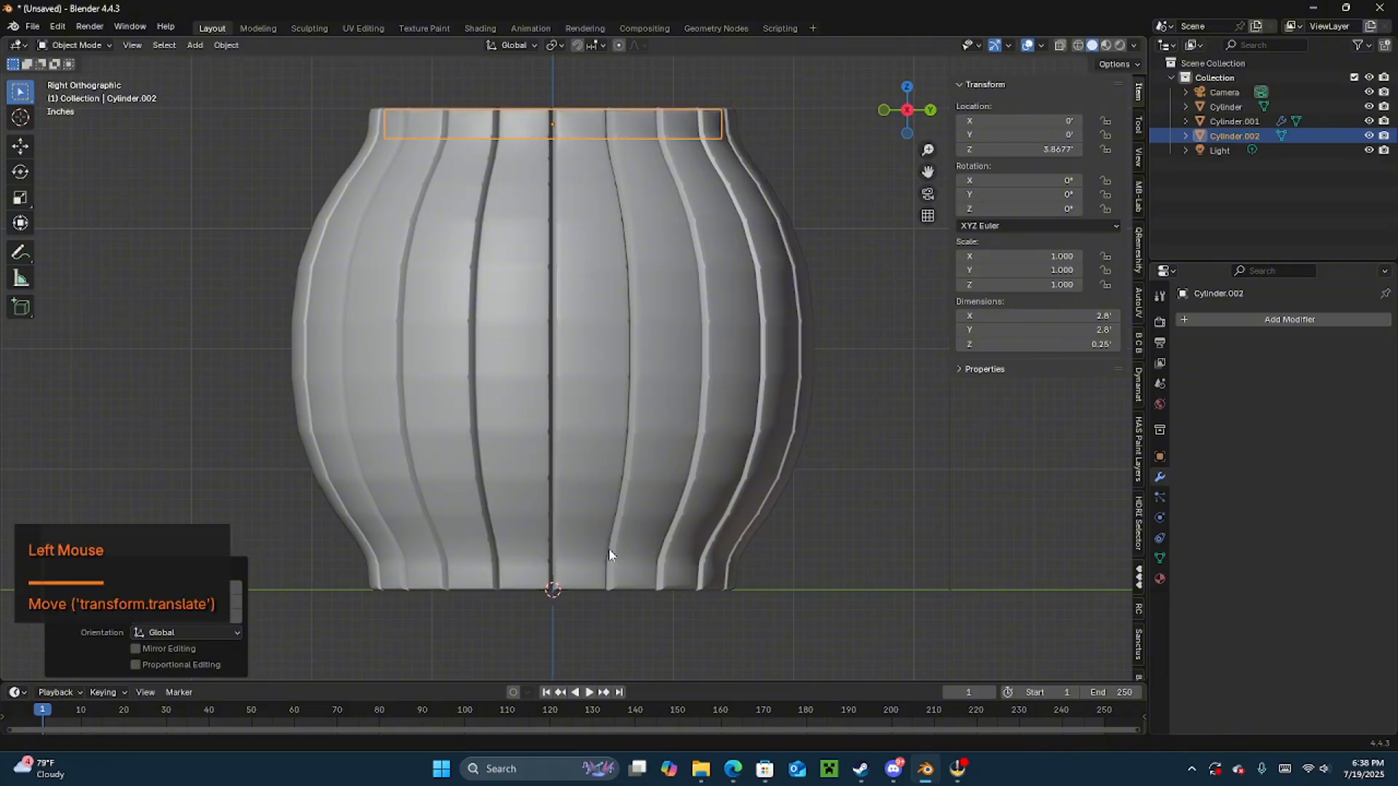
middle_drag(694, 532, 640, 664)
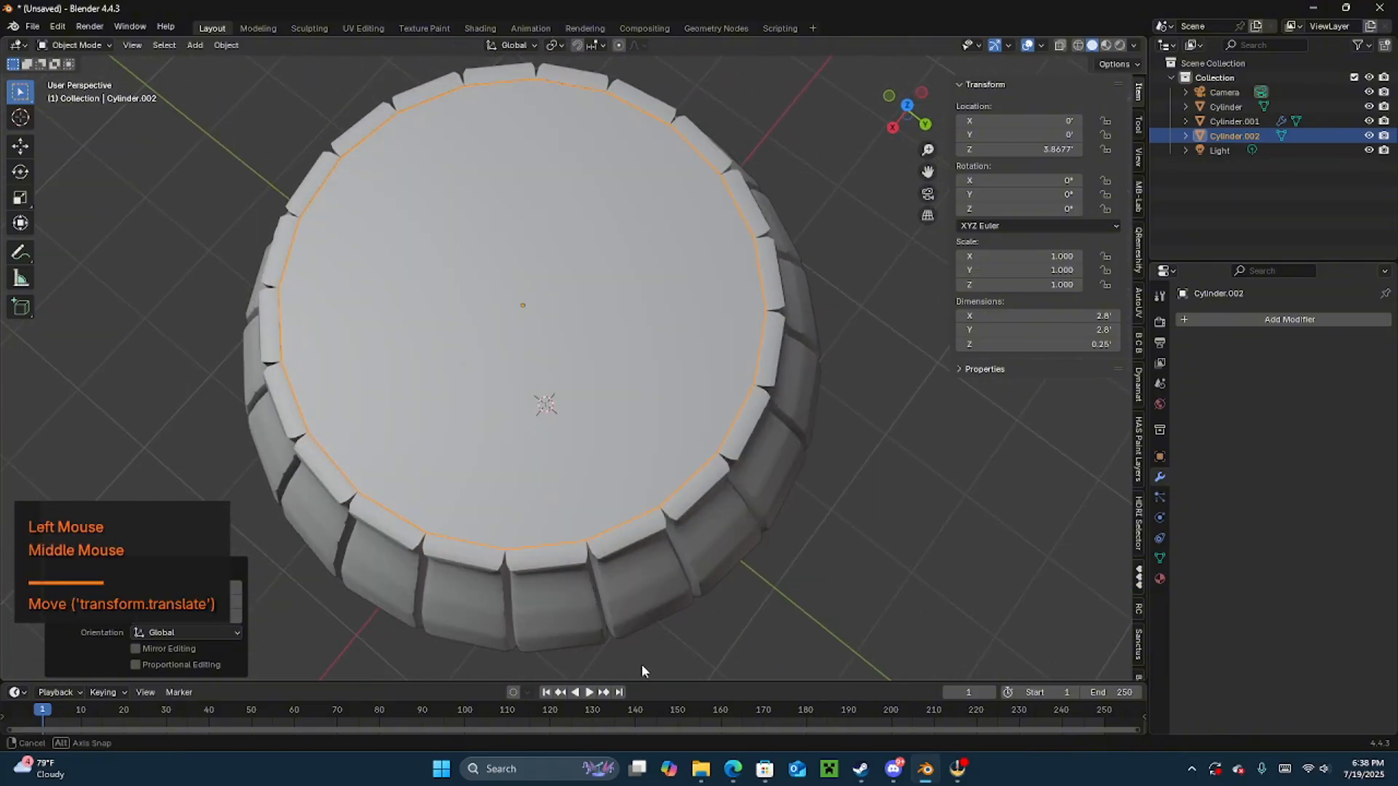
middle_drag(622, 574, 645, 531)
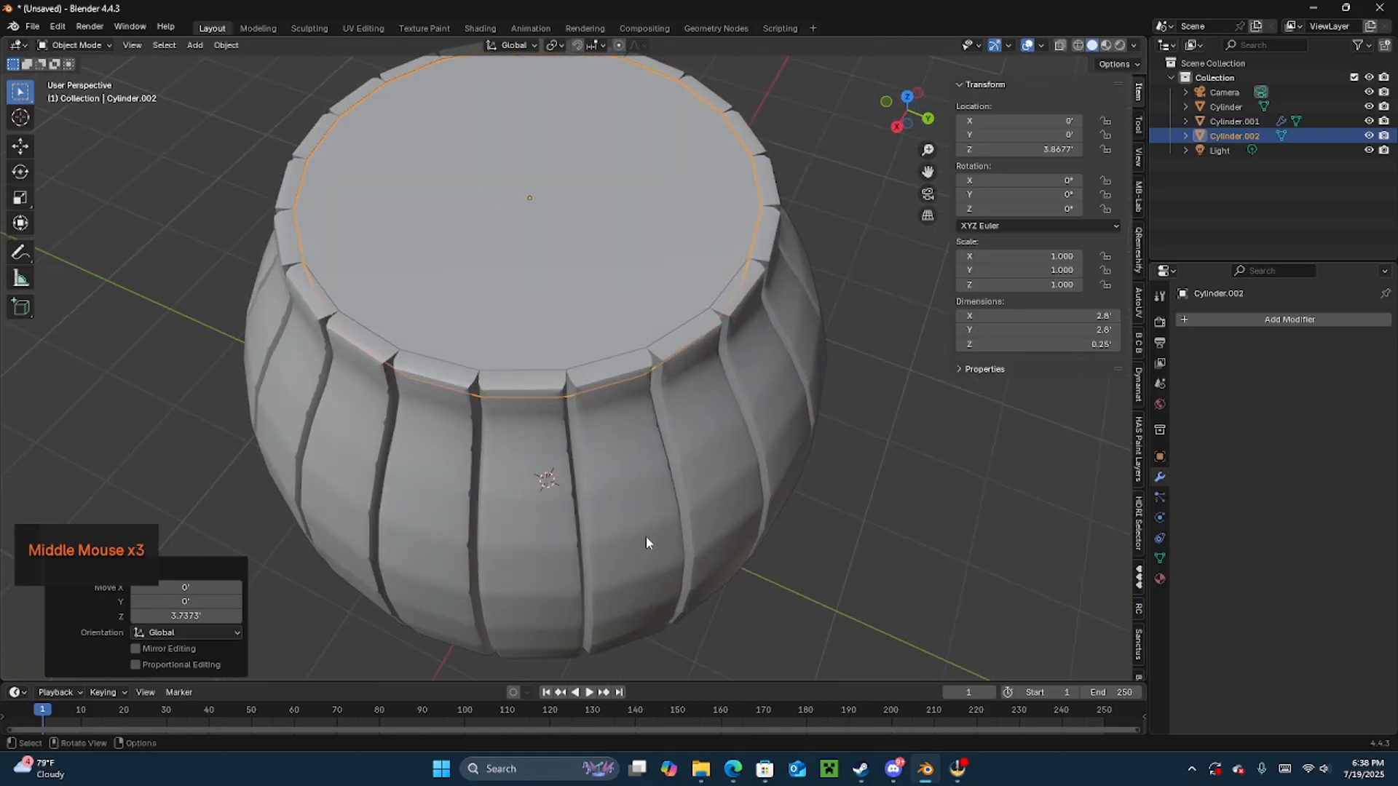
middle_drag(711, 481, 670, 458)
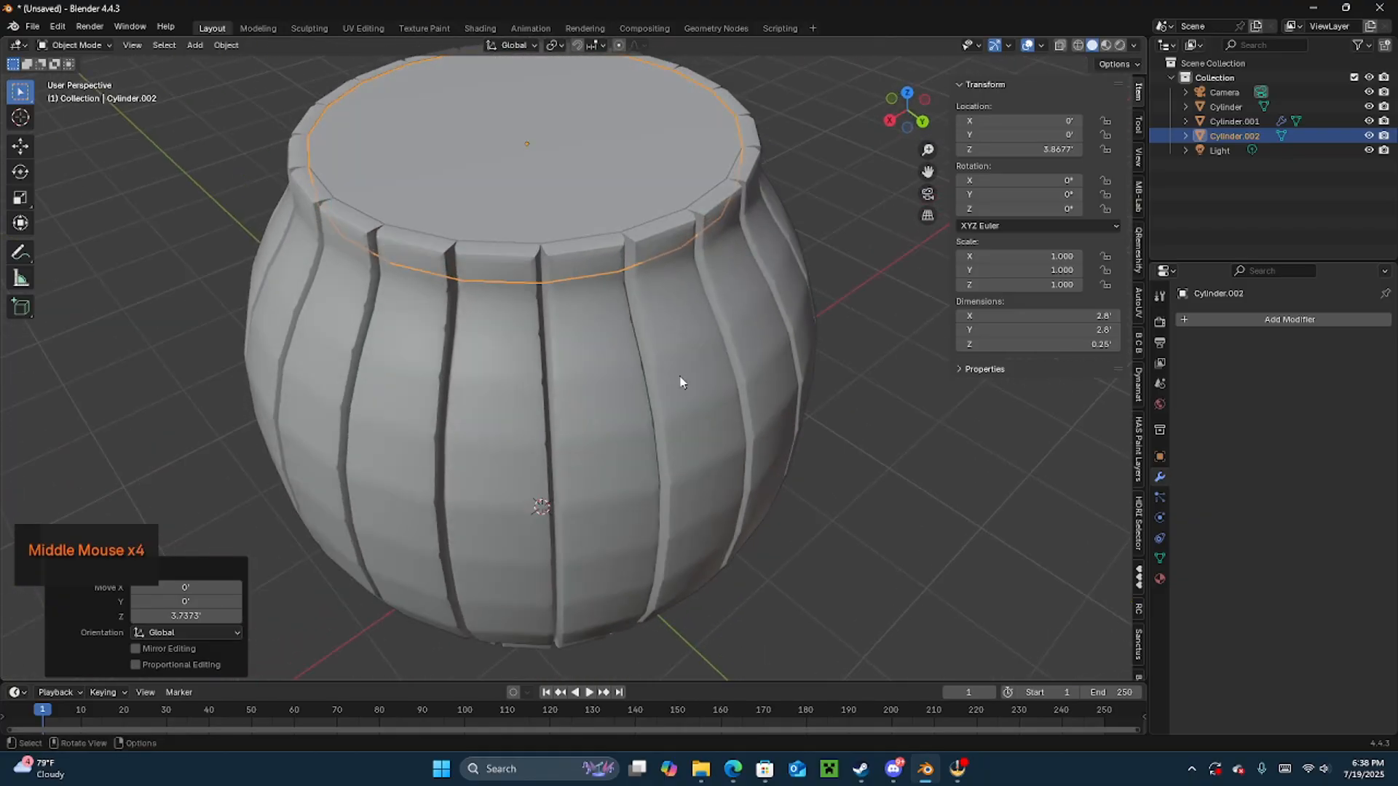
middle_drag(680, 380, 747, 385)
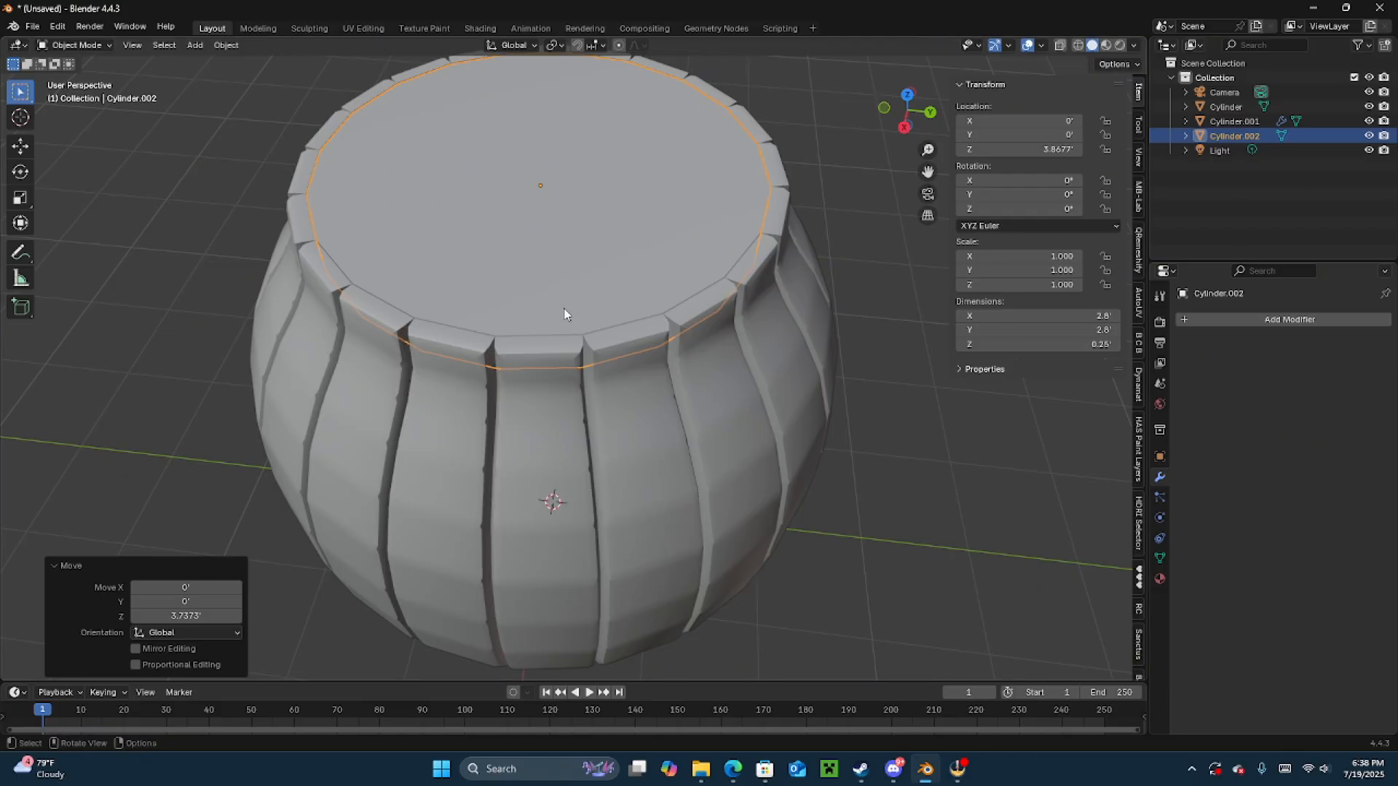
- Duplicate the top disc in place and scale the copy by about 1.167 in X and Y only, beyond the barrel's rim
mouse_move(566, 305)
middle_down()
mouse_move(587, 342)
mouse_move(587, 318)
middle_up()
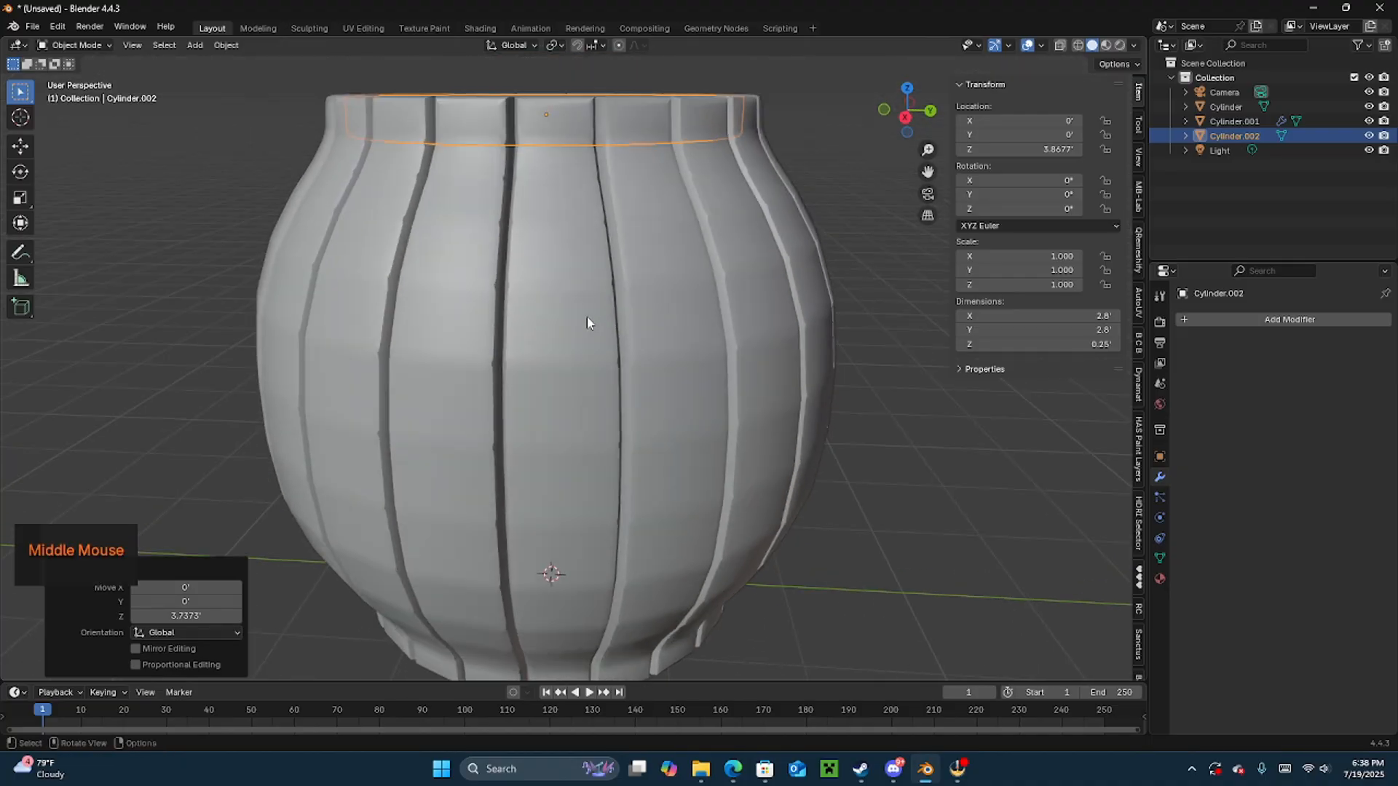
key(shift)
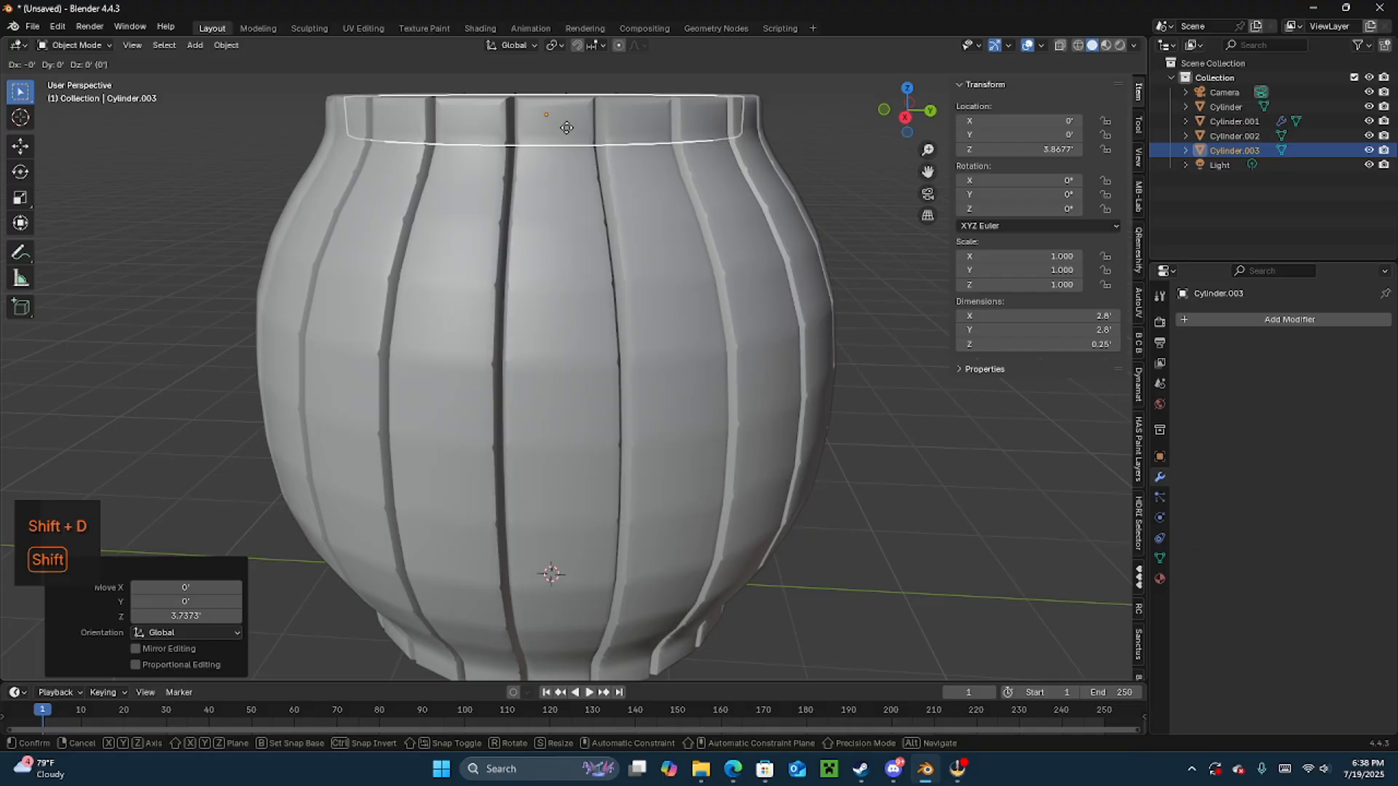
right_click(568, 130)
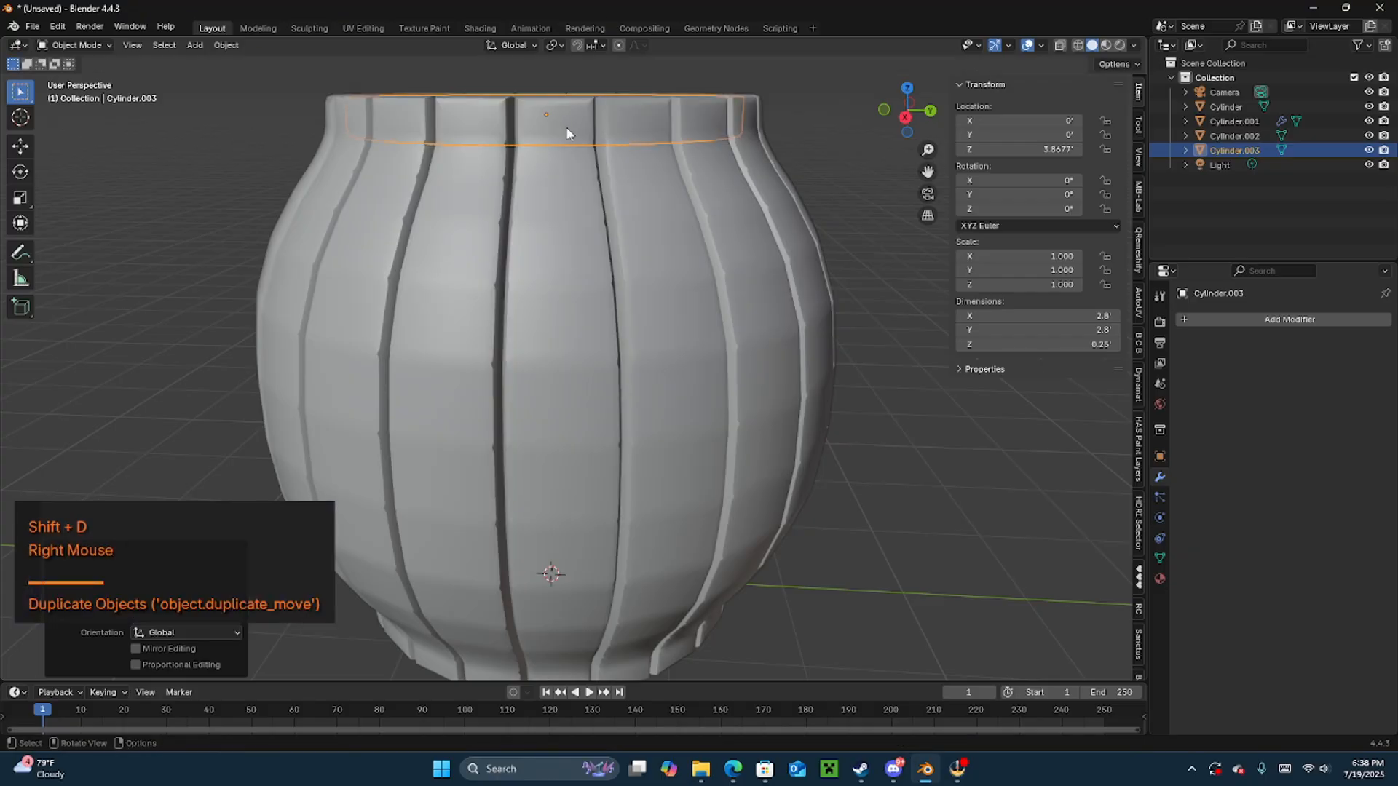
key(s)
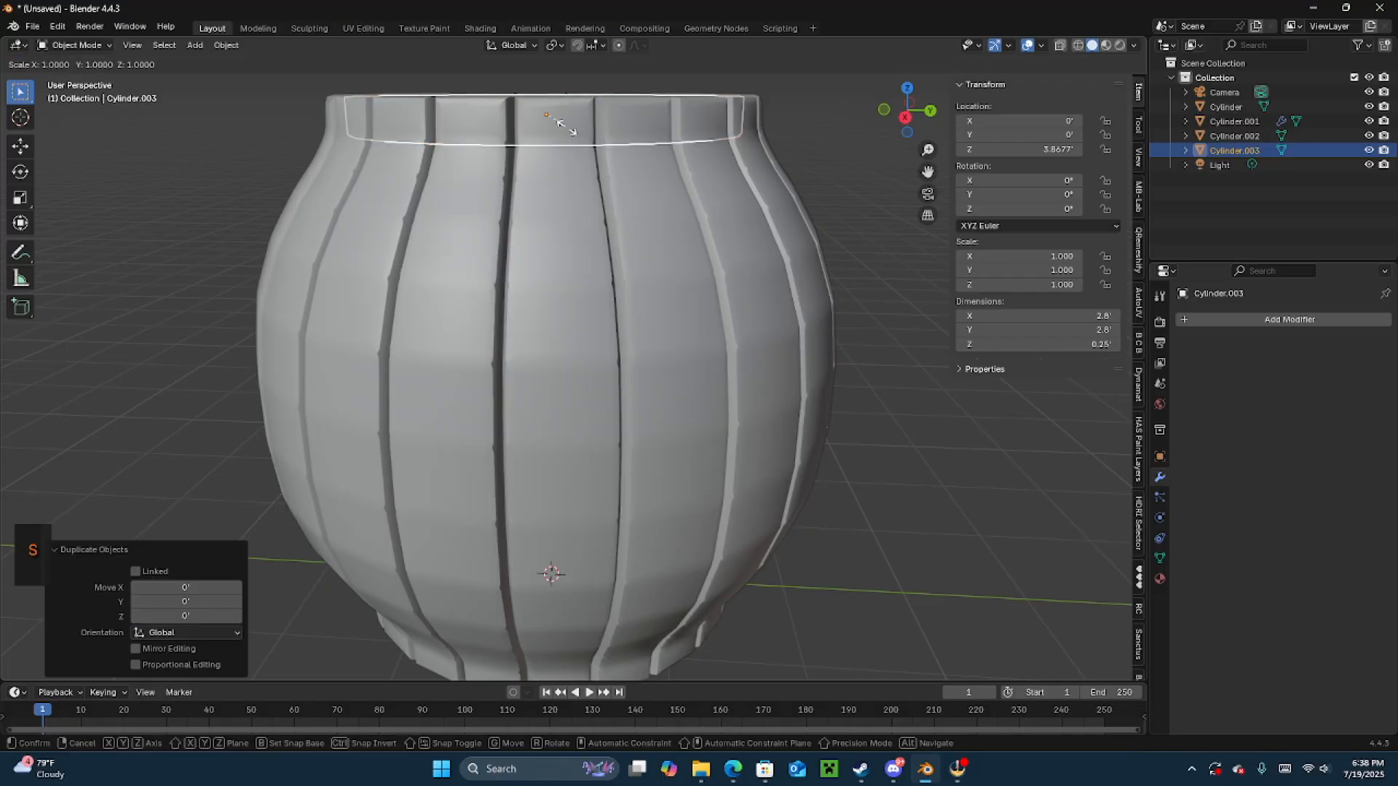
key(shift+z)
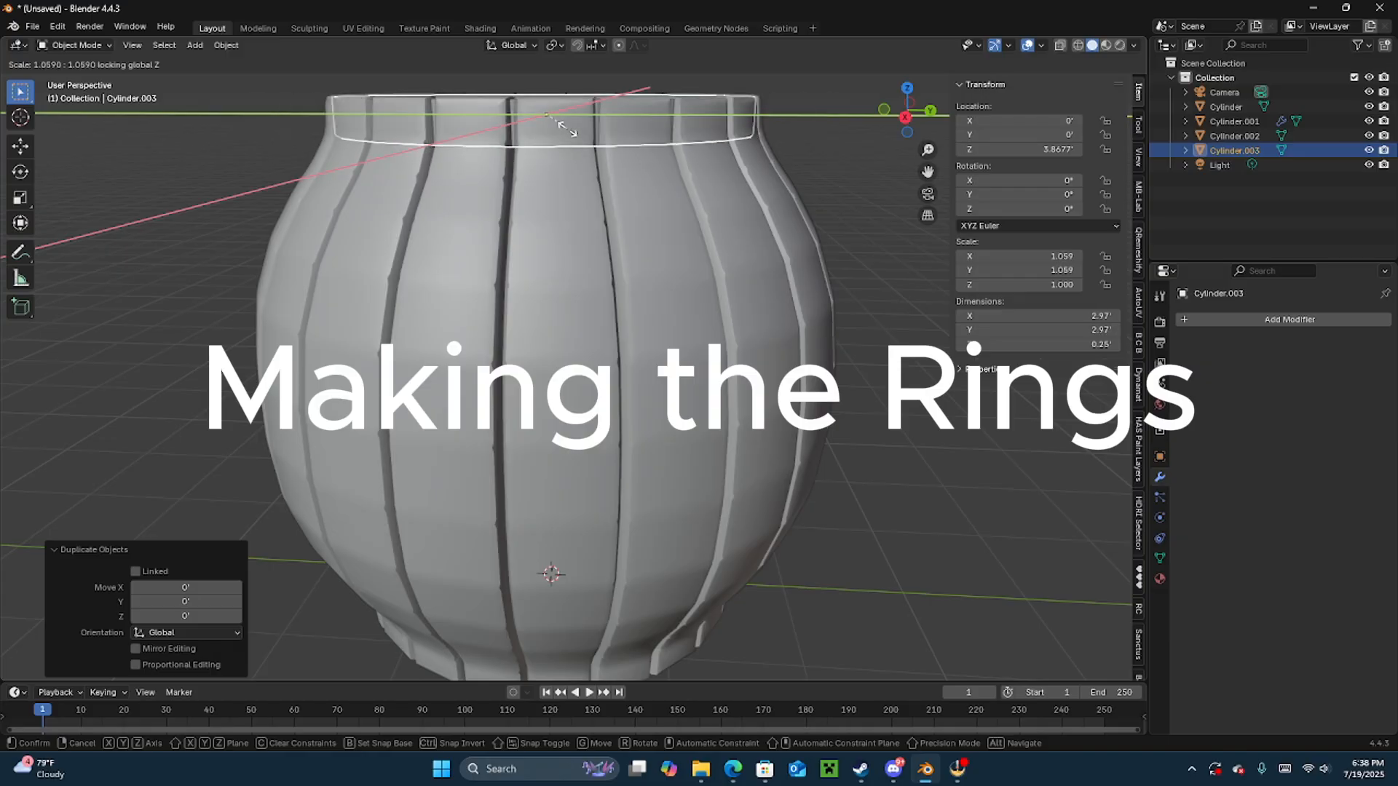
click(571, 115)
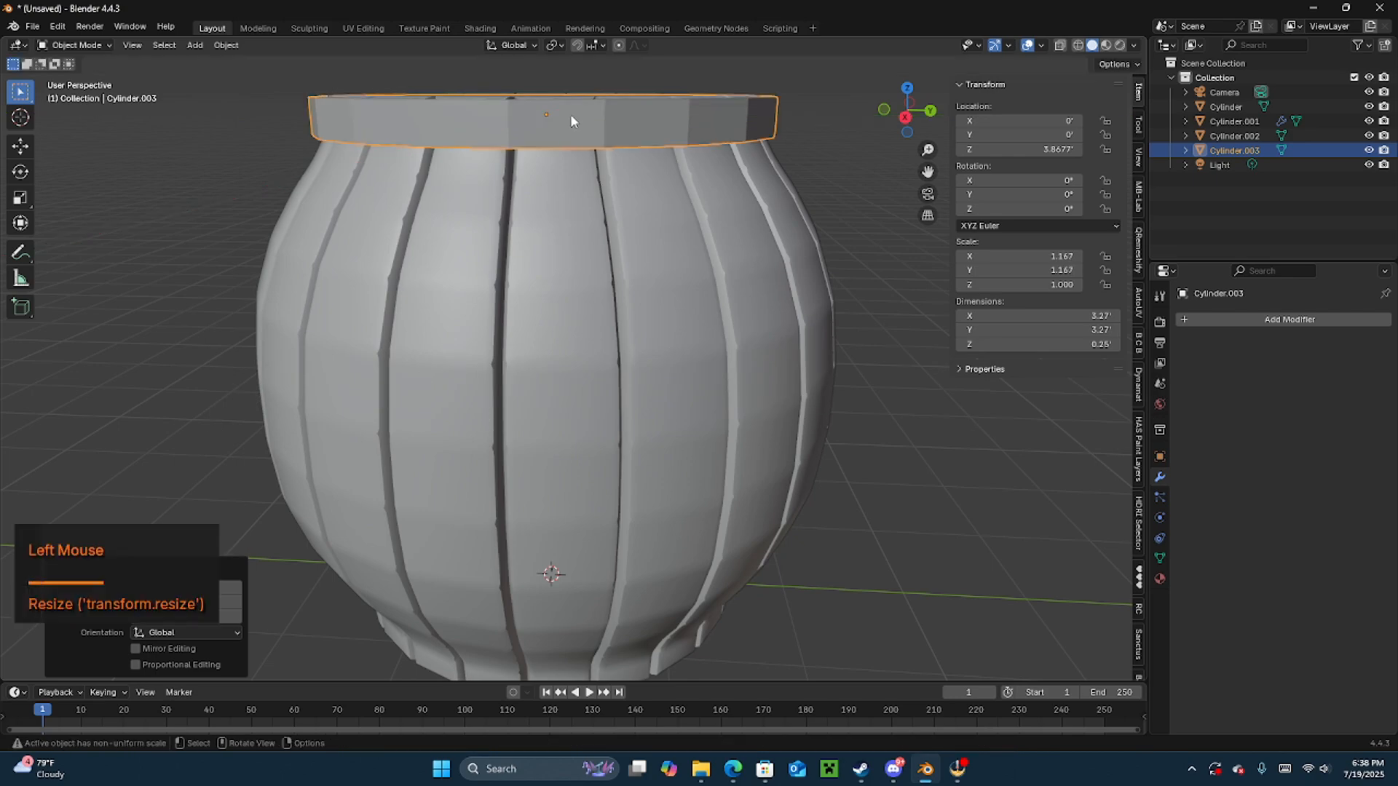
- Duplicate the enlarged disc at the barrel's rim and raise the copy about 0.25 ft along Z
middle_drag(570, 113, 568, 275)
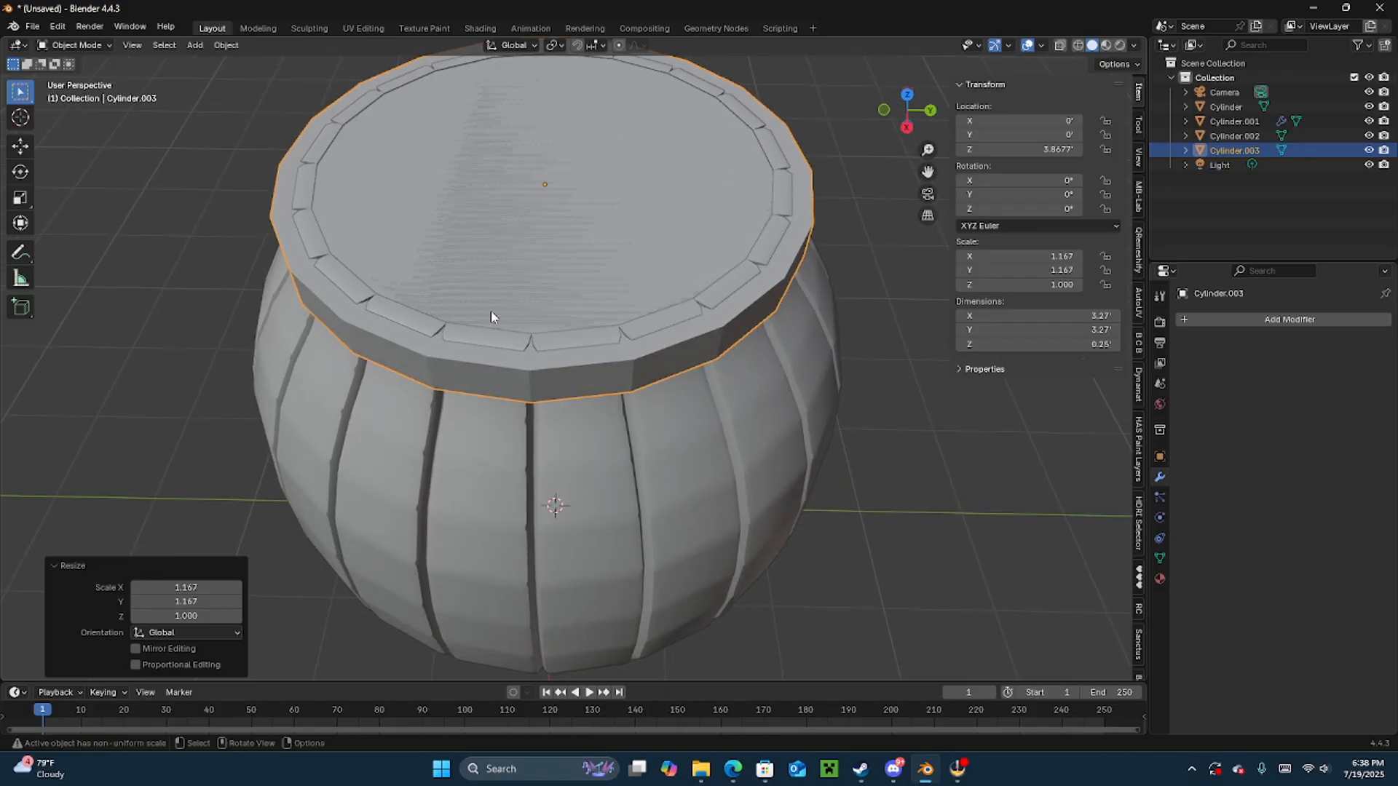
key(shift)
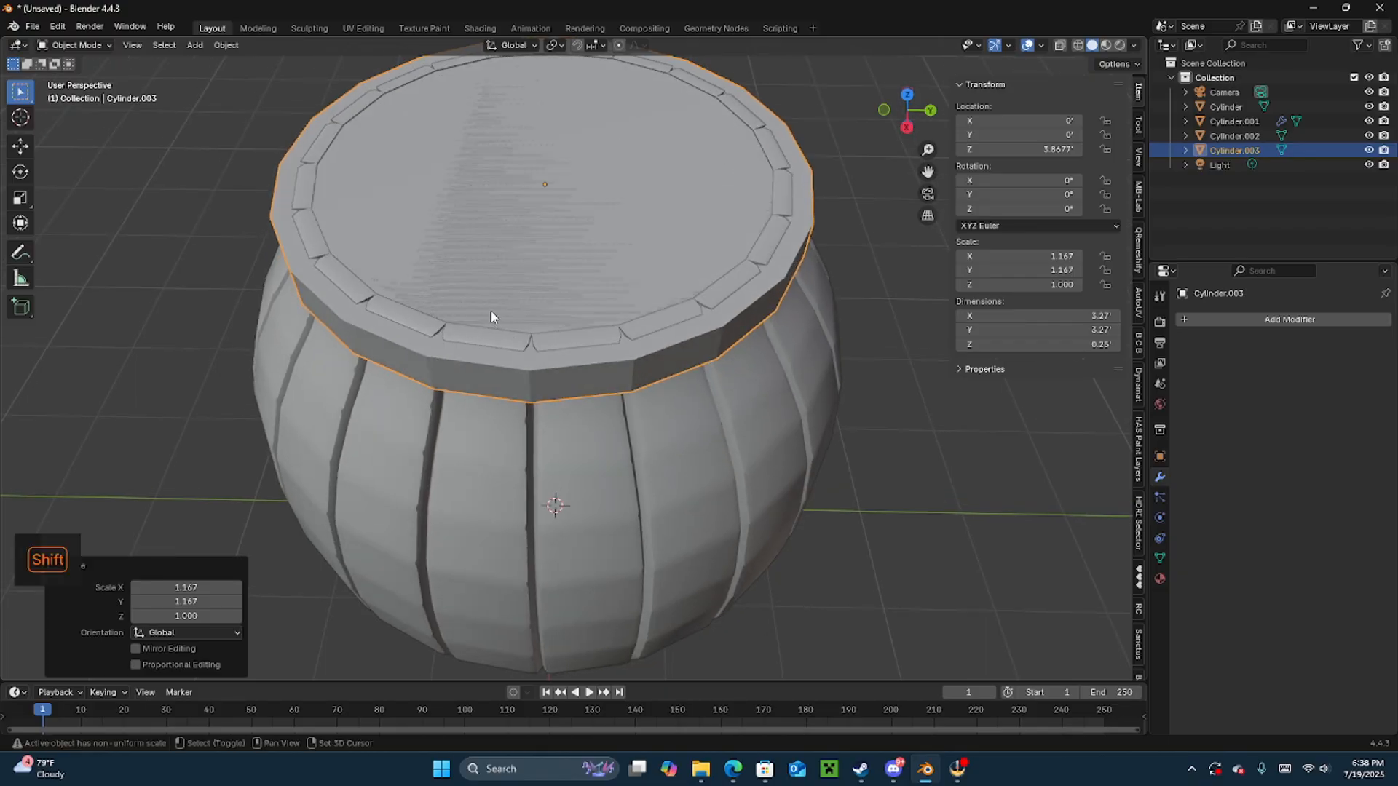
middle_drag(491, 313, 495, 339)
key(shift)
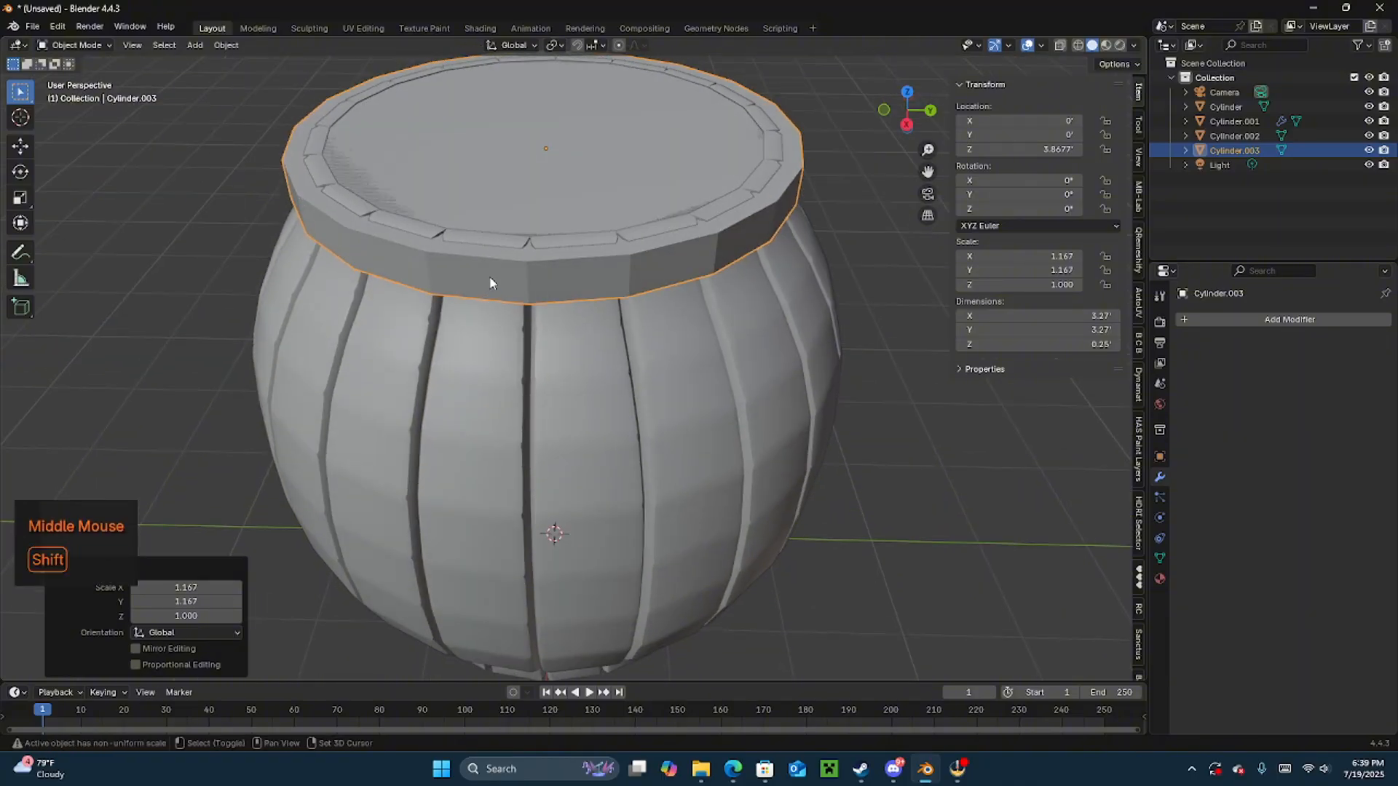
key(shift+d)
right_click(490, 283)
key(g)
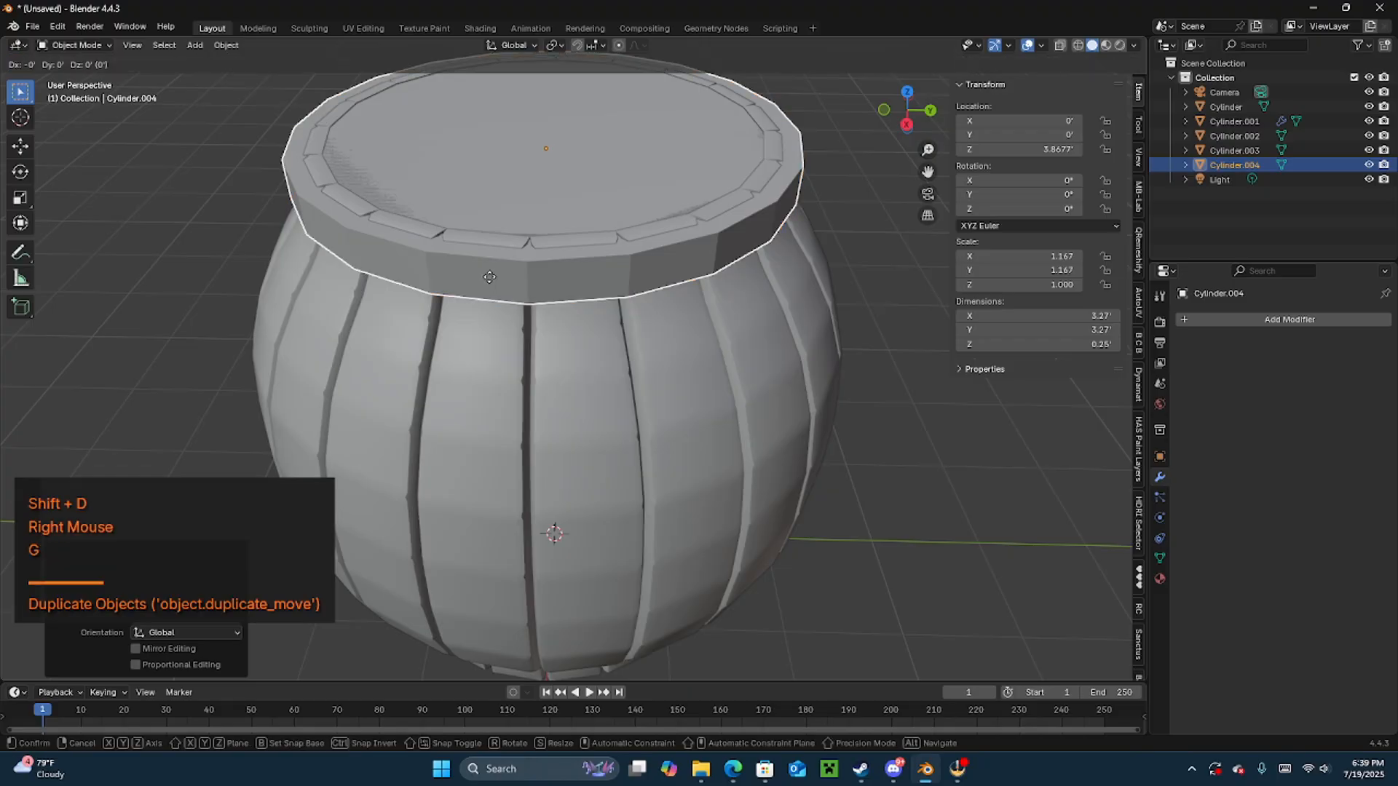
key(z)
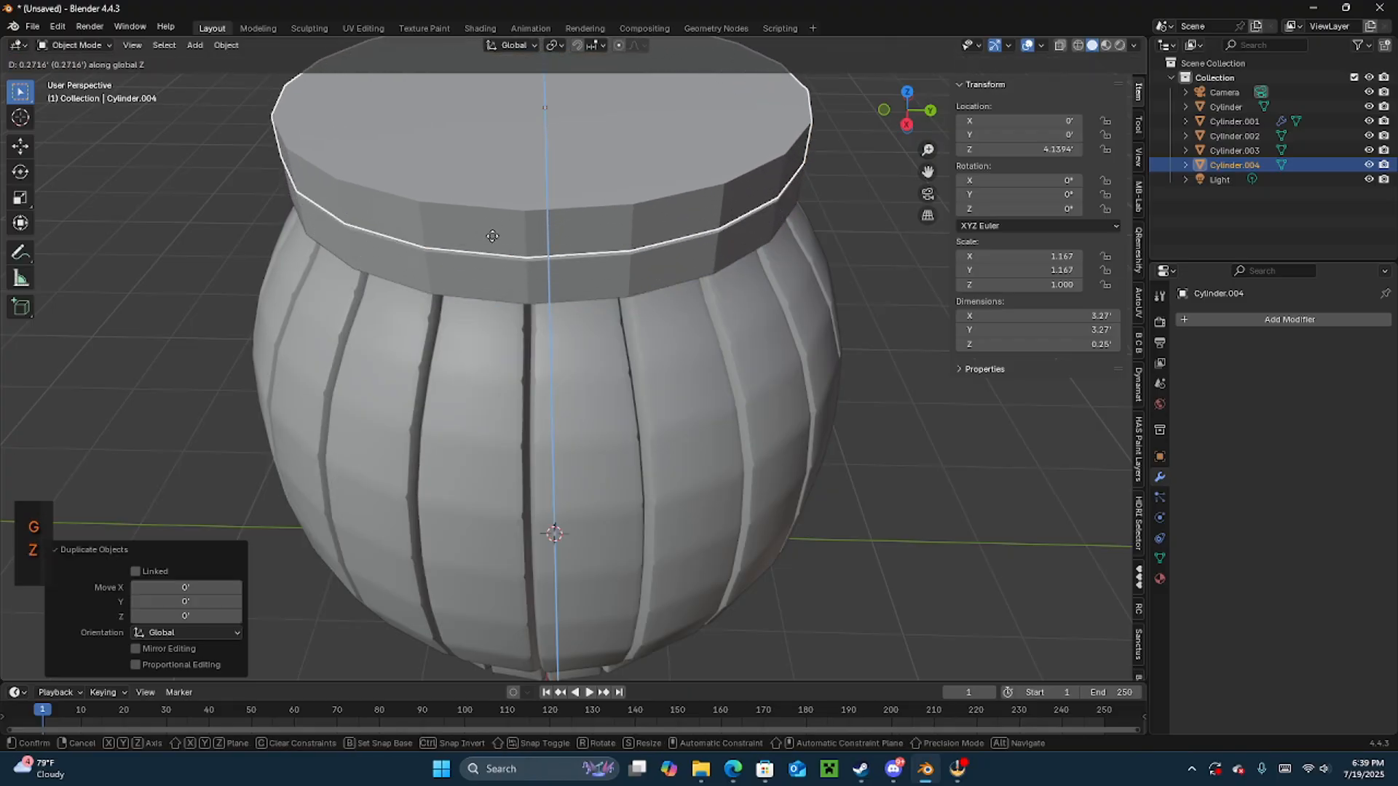
click(535, 234)
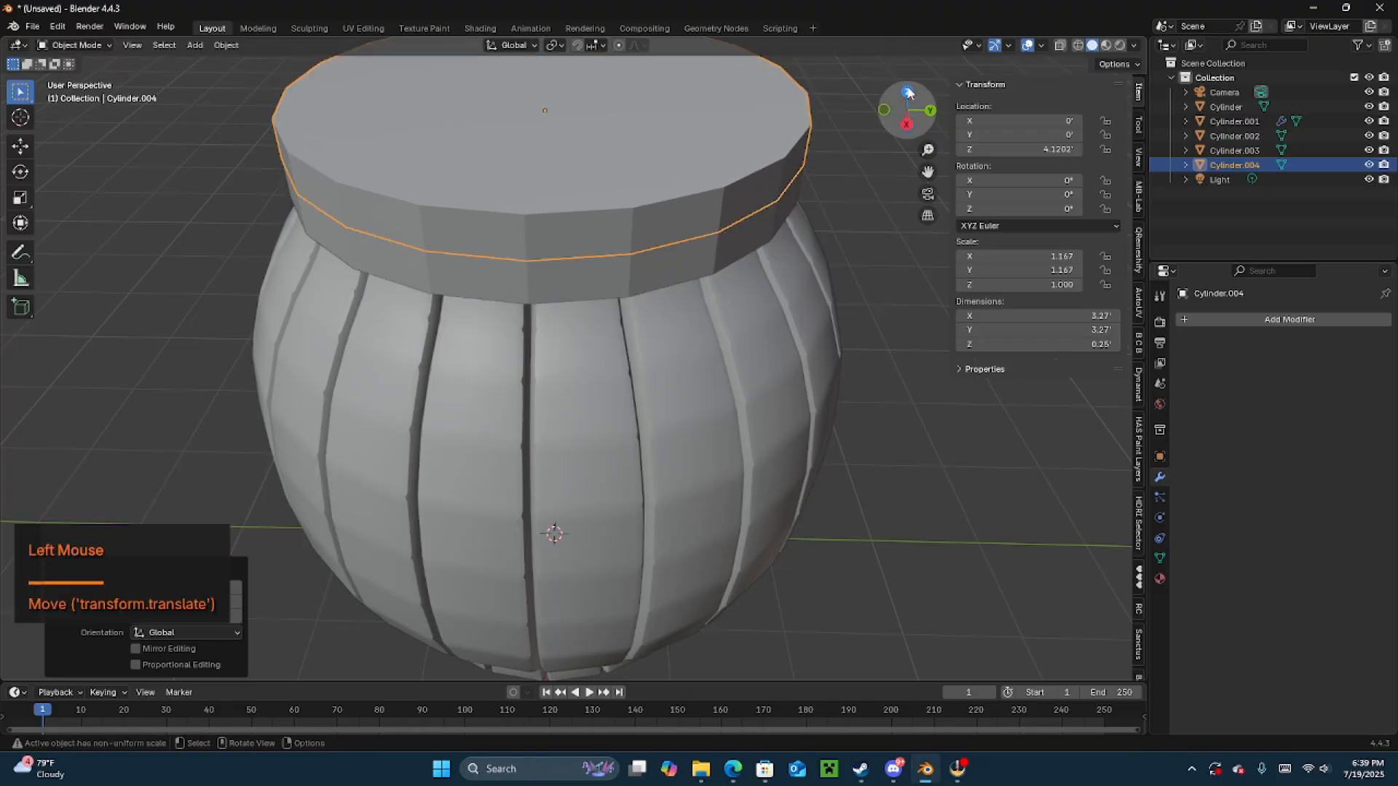
- Scale the raised disc copy uniformly by about 0.925 in the top view and stretch it along Z to a height of about 0.344 ft
middle_drag(548, 259, 560, 217)
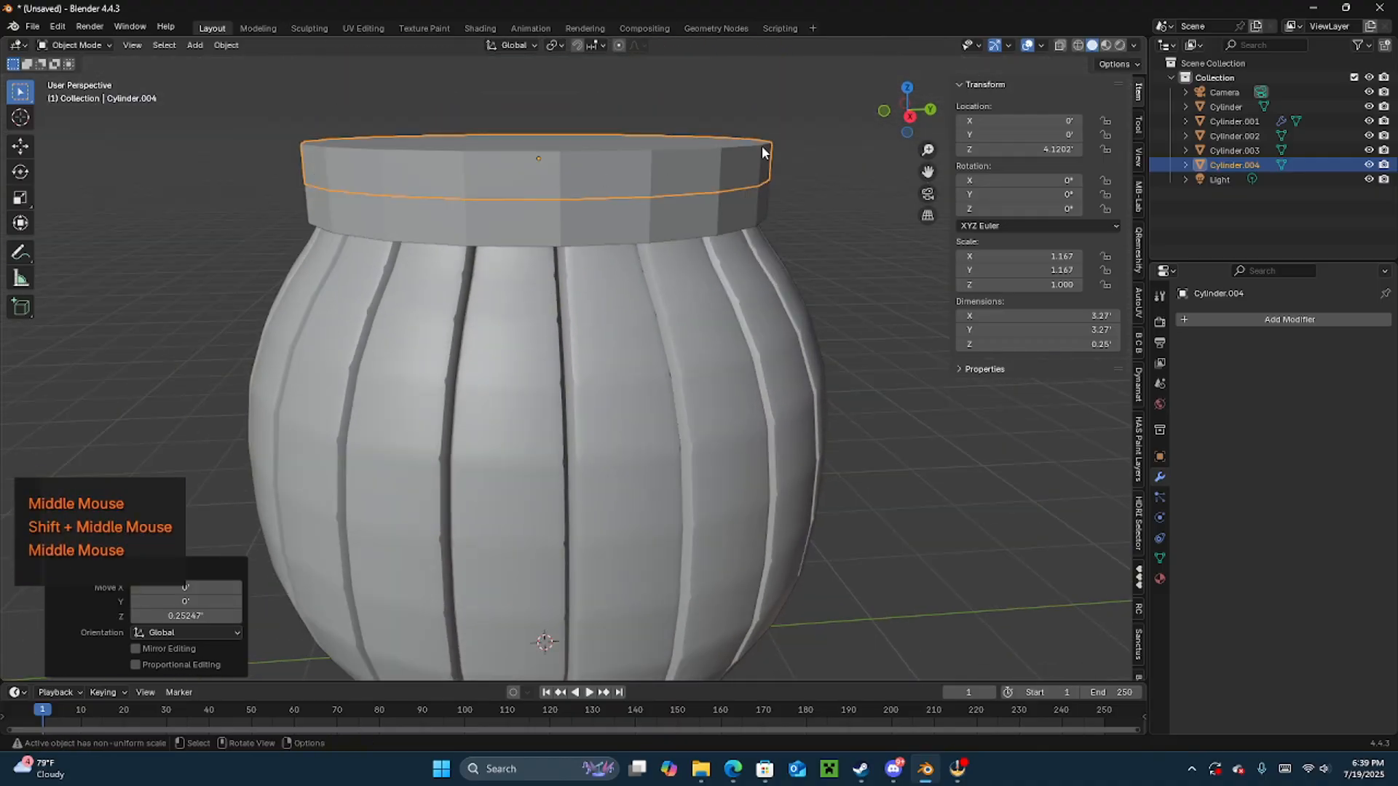
click(906, 89)
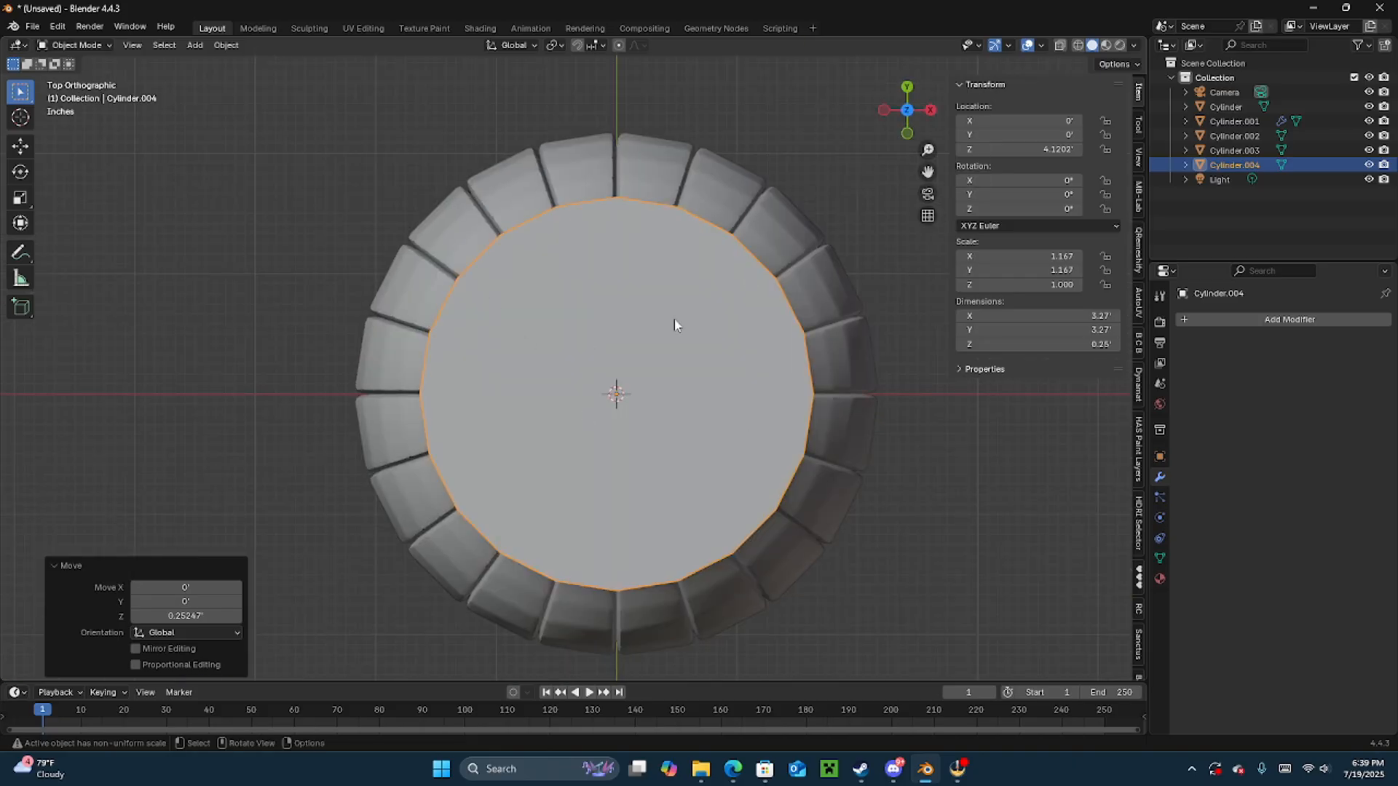
key(s)
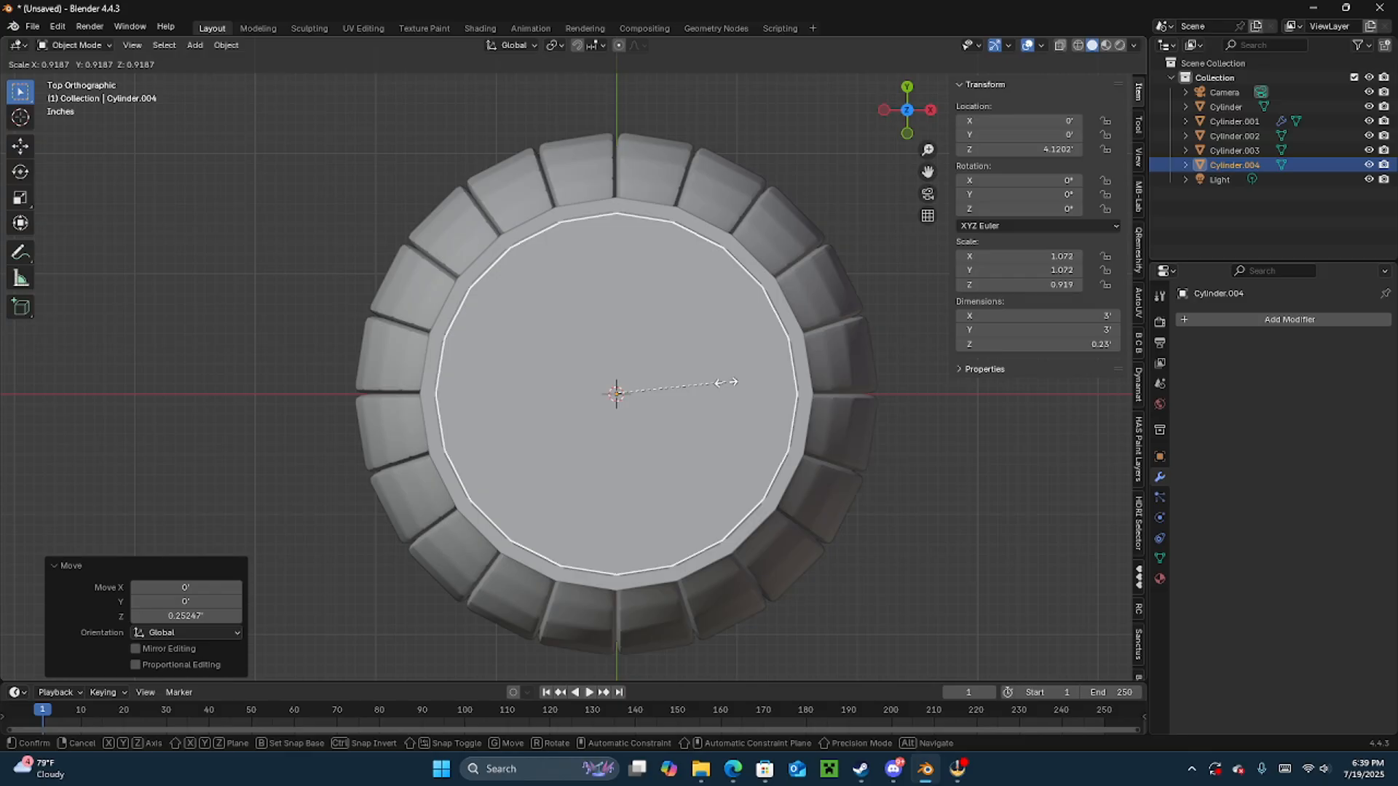
click(727, 384)
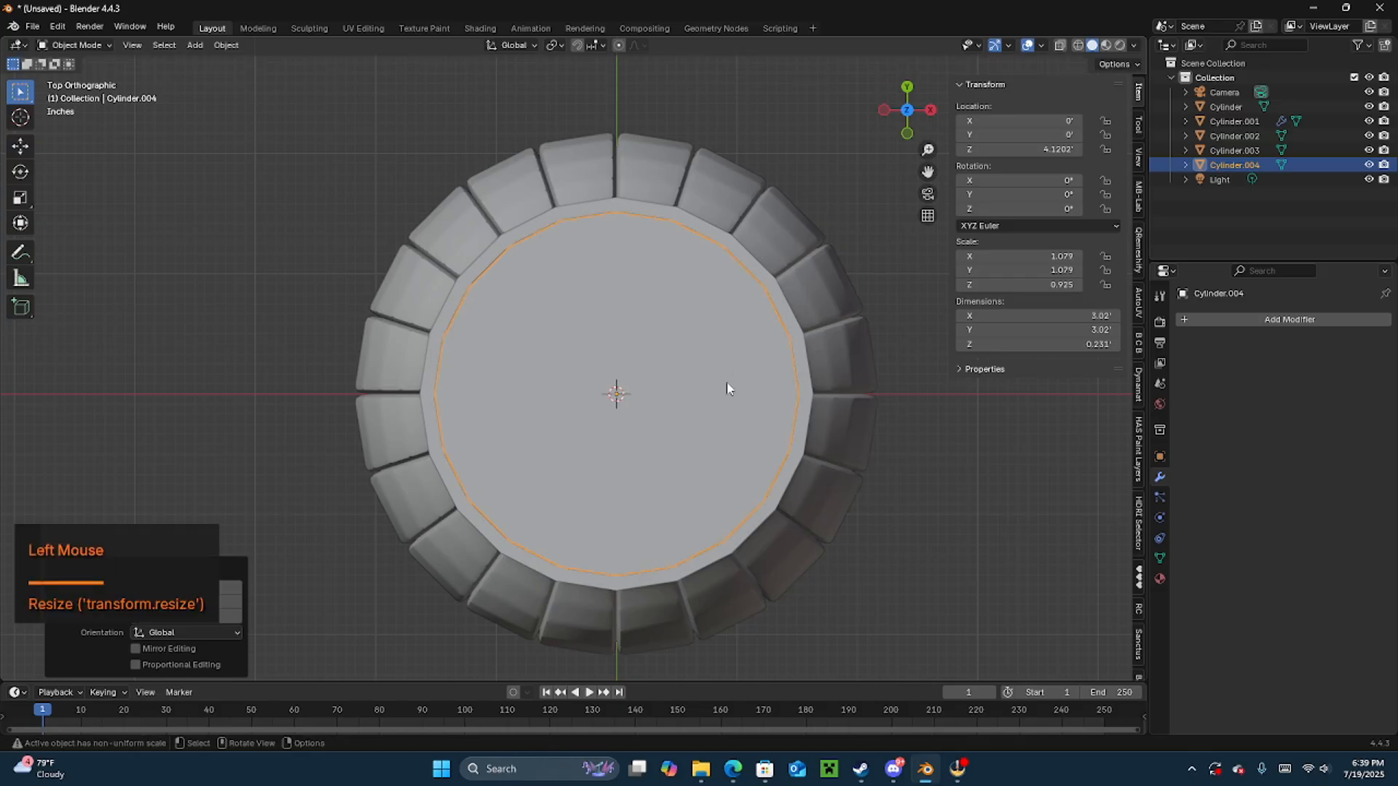
middle_drag(657, 434, 676, 309)
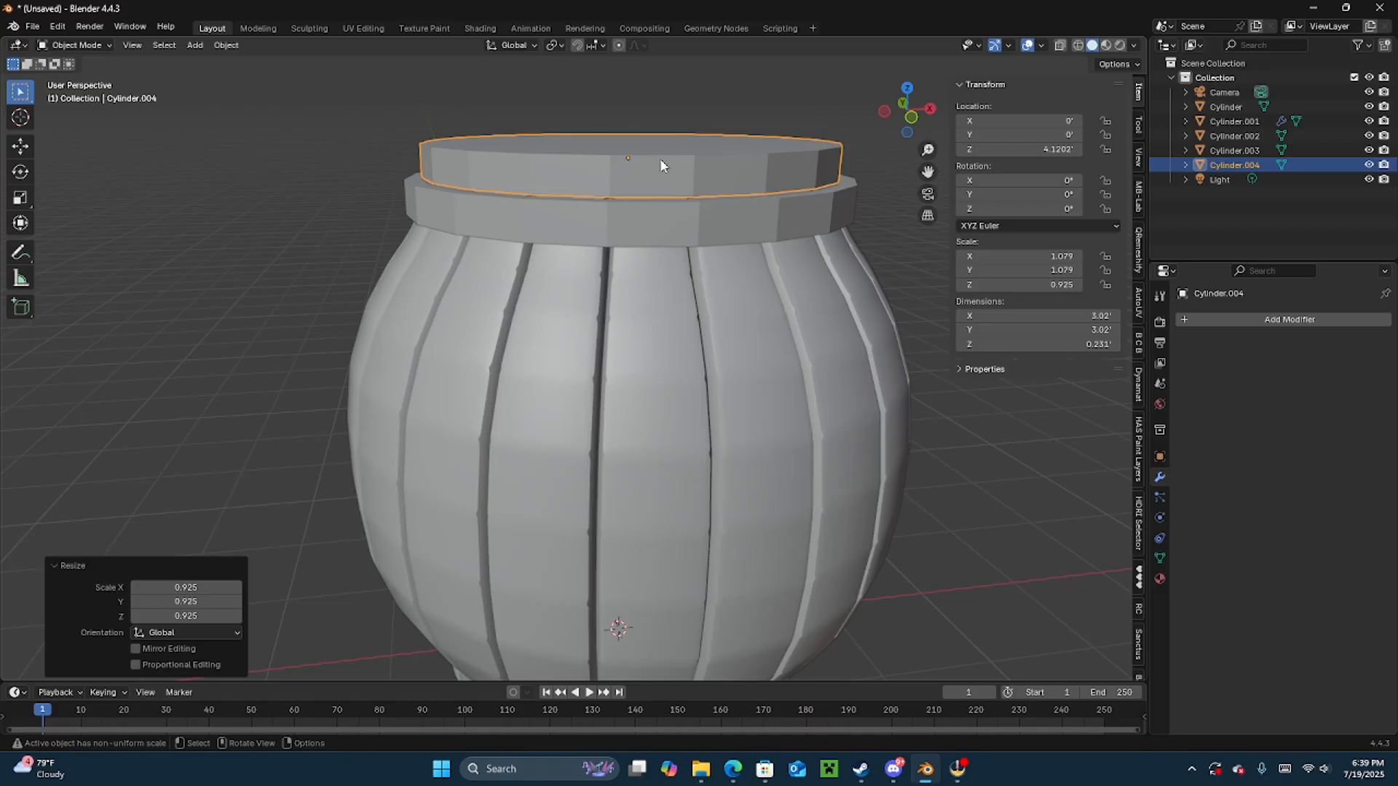
key(s)
key(z)
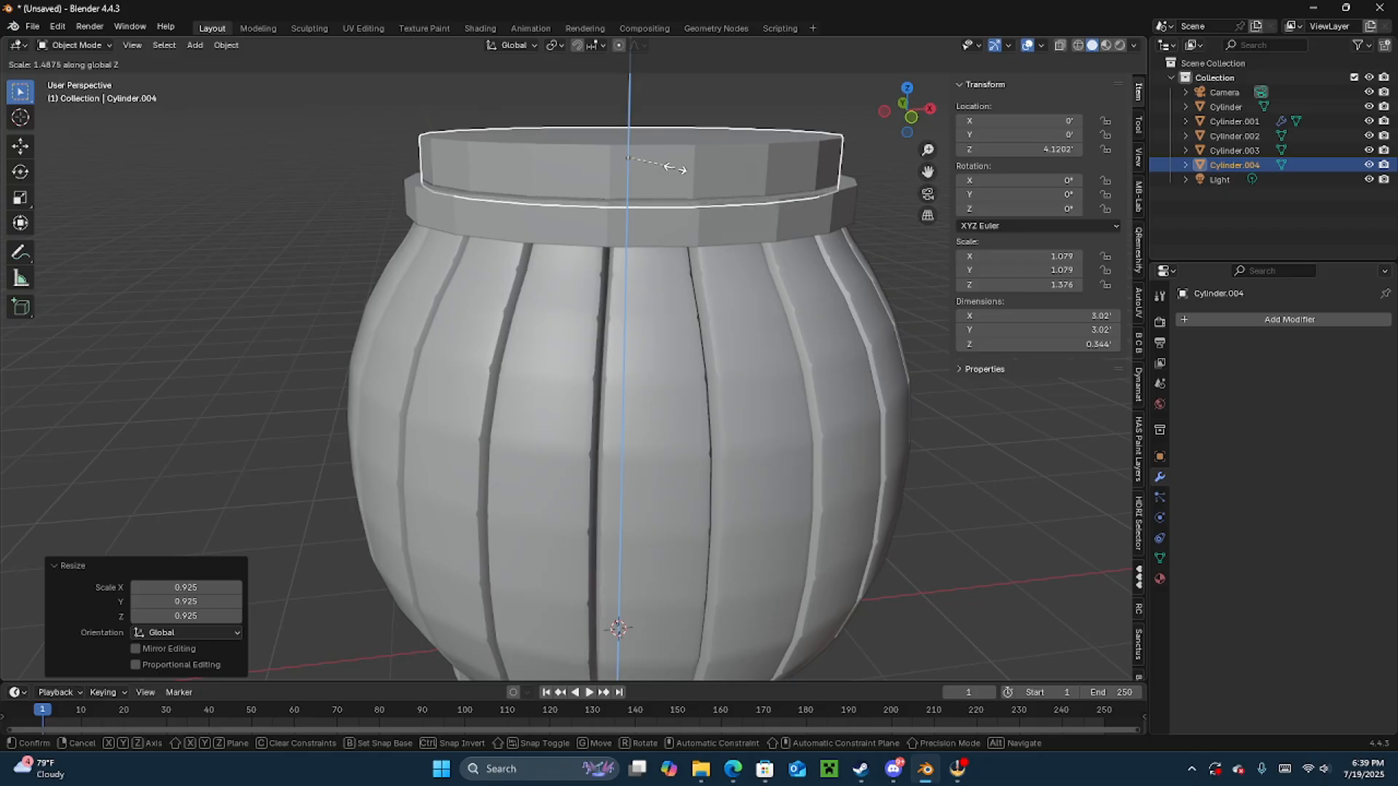
click(677, 174)
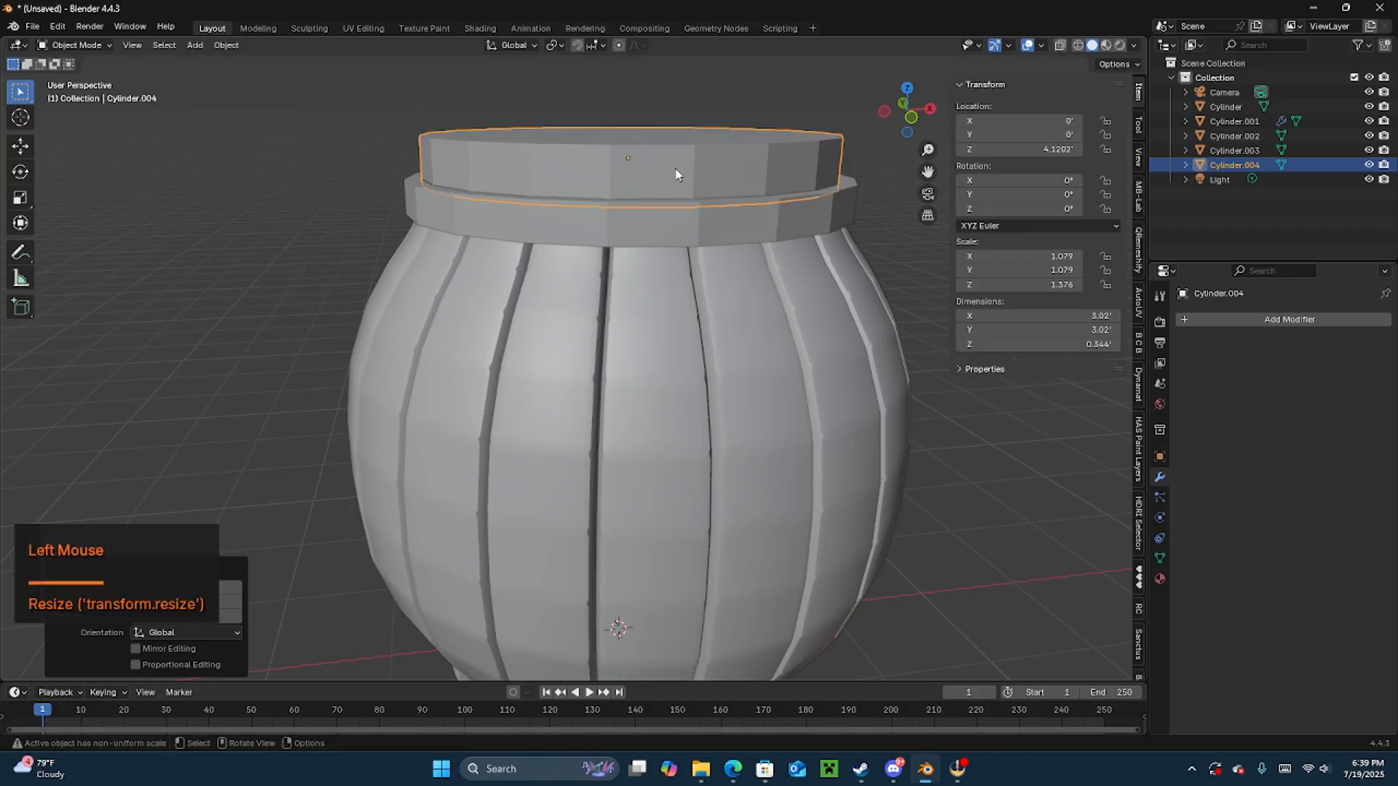
- Add a Boolean Difference modifier to the wide rim disc, using the smaller raised disc as the cutter object
double_click(662, 230)
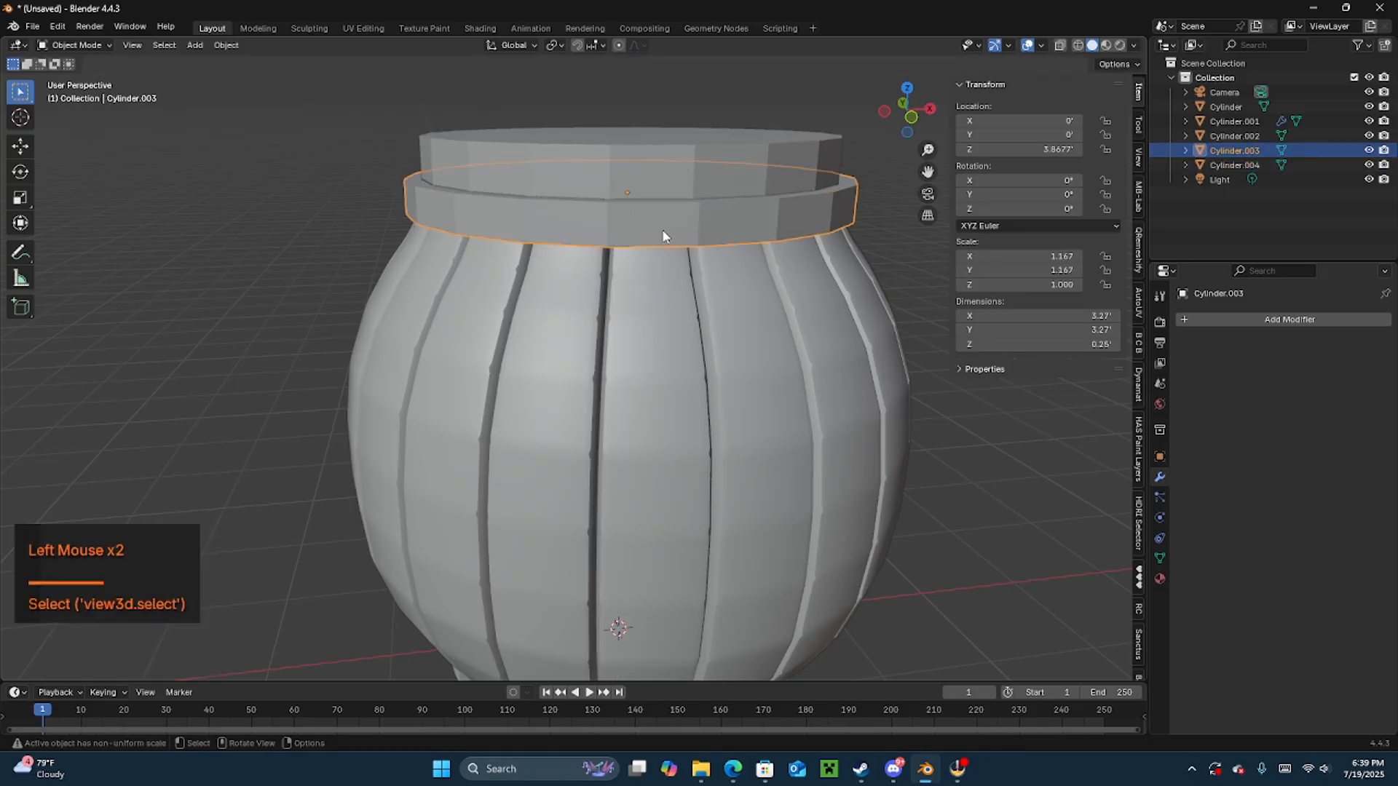
click(1230, 321)
mouse_move(1191, 370)
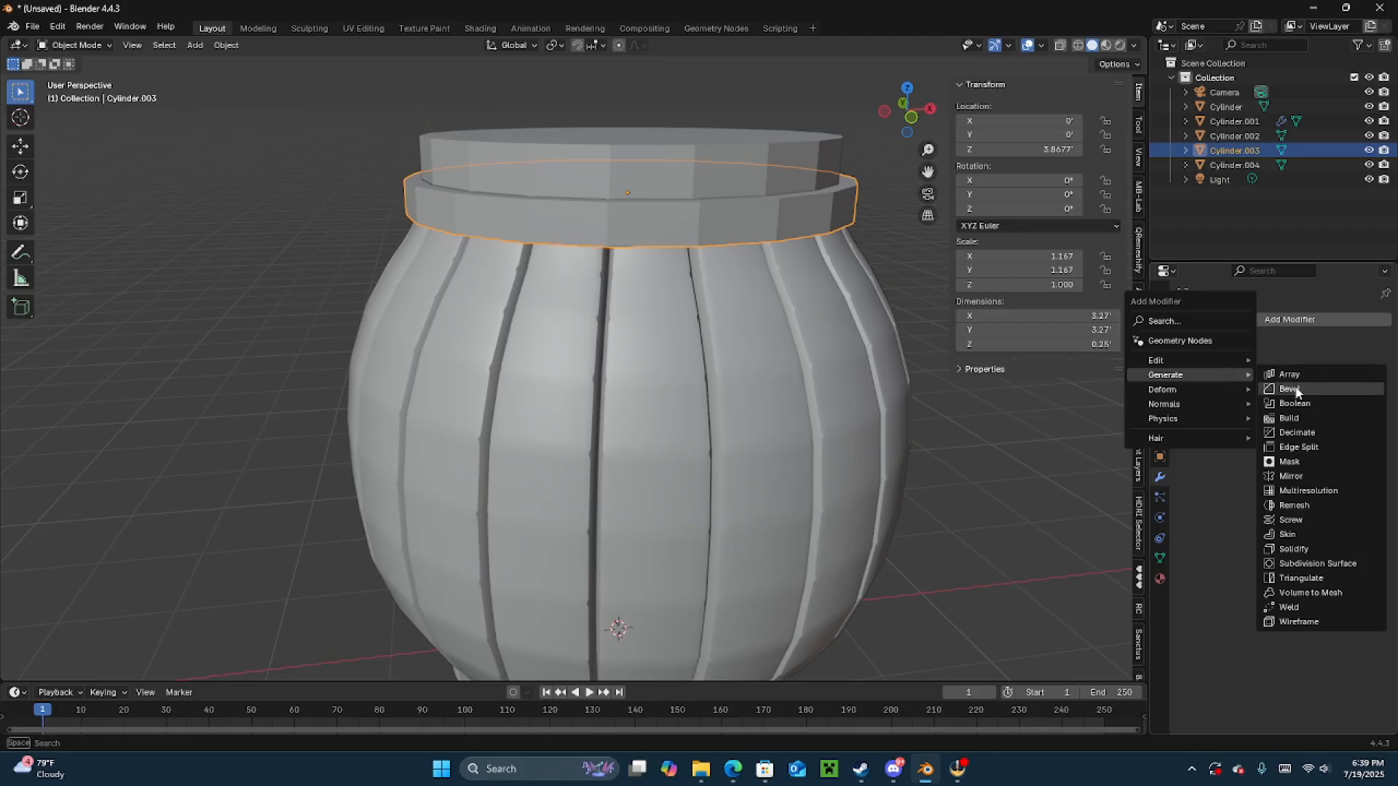
click(1302, 404)
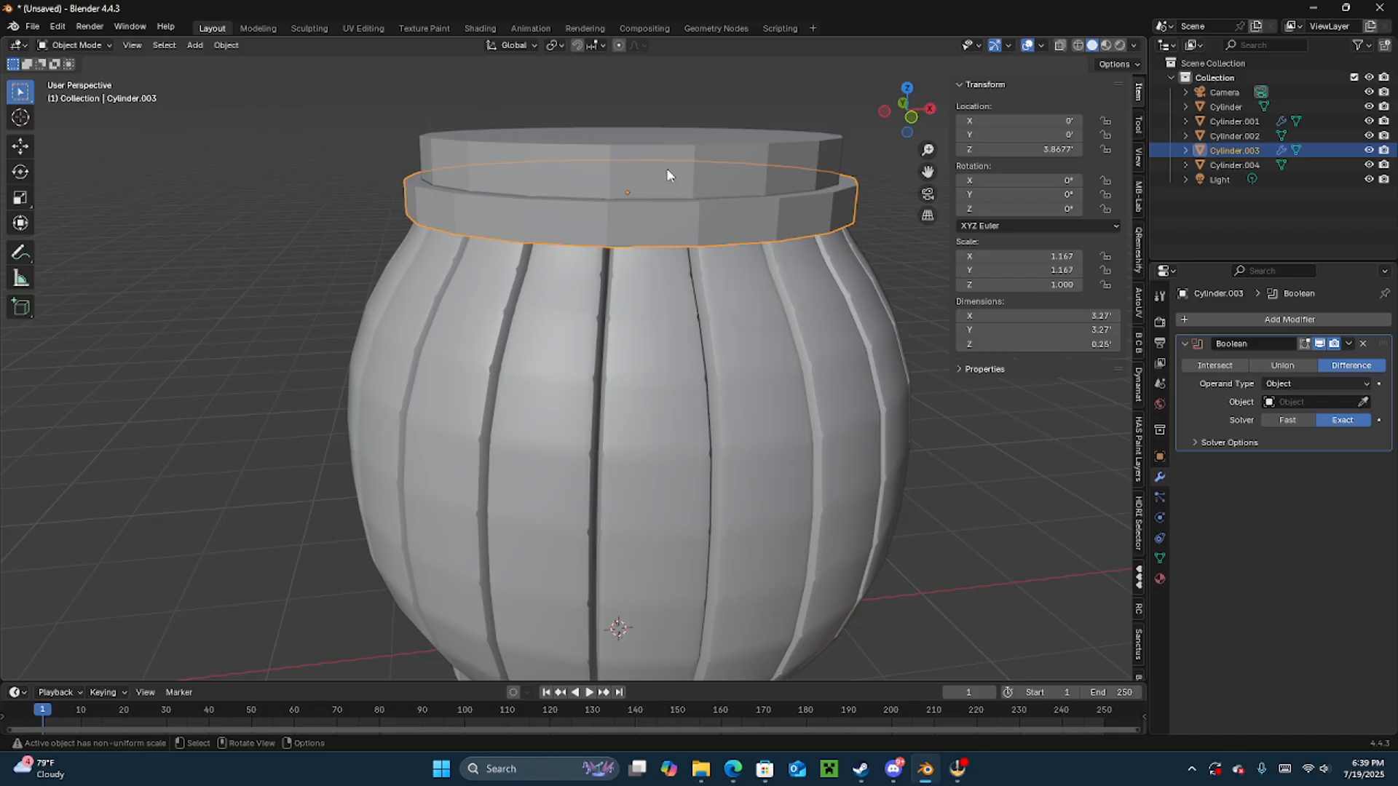
click(1363, 403)
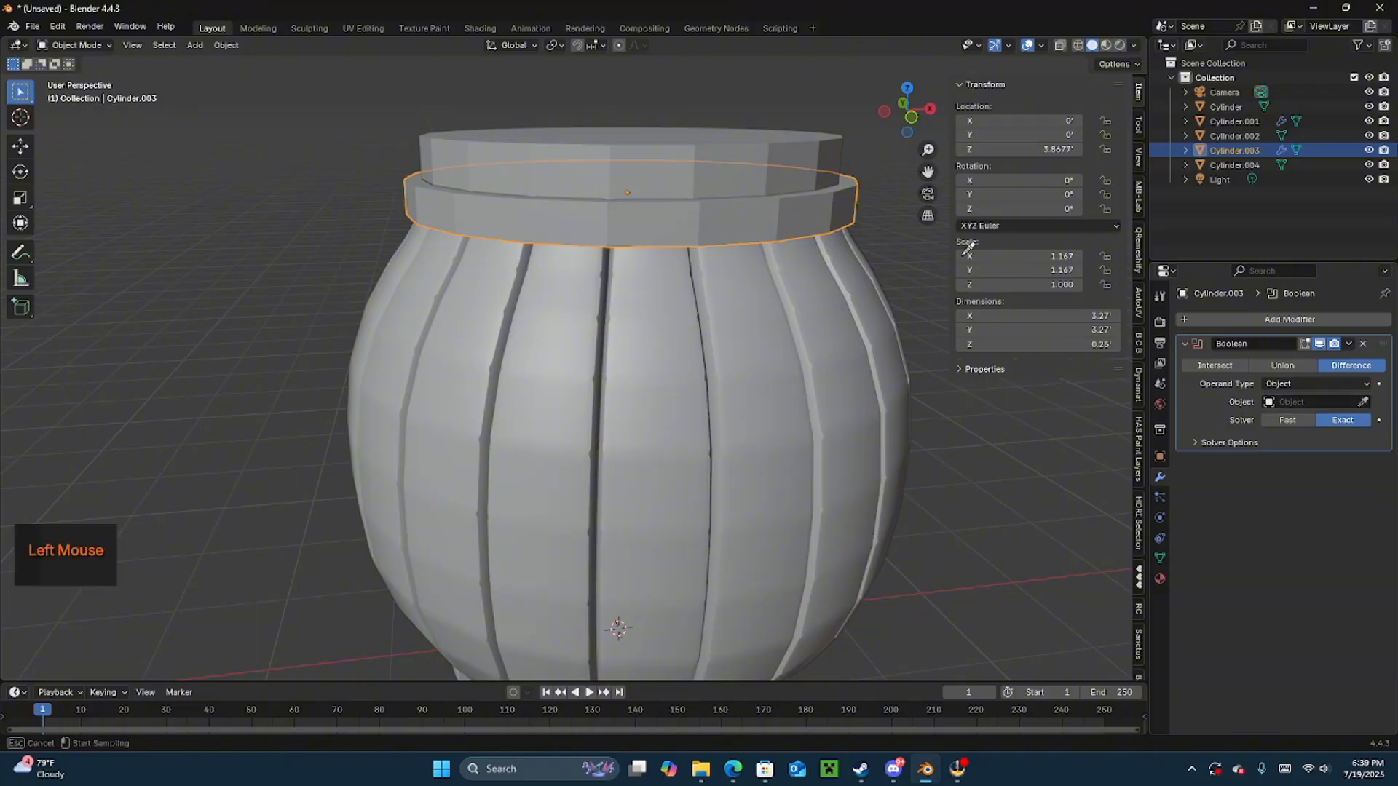
click(650, 132)
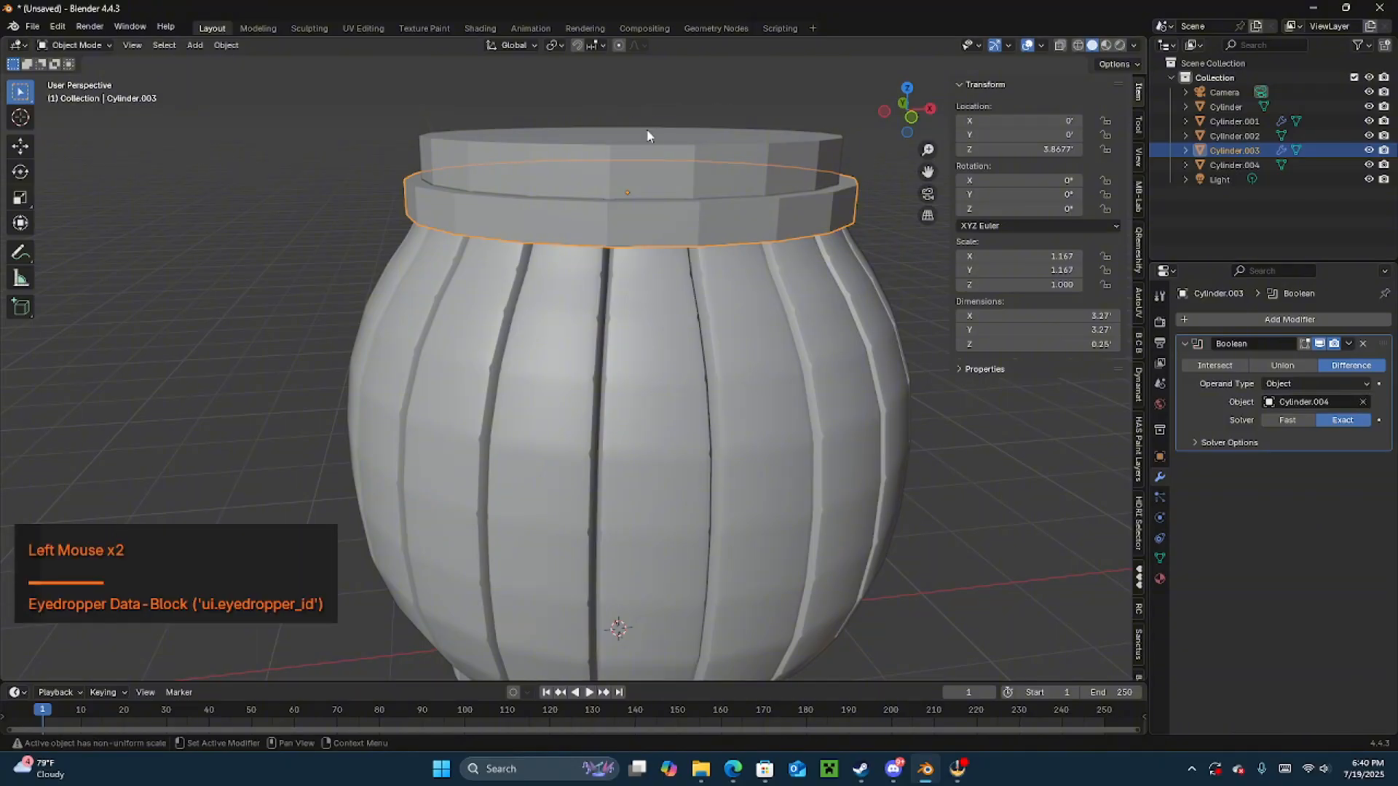
- Lower the smaller cutter disc along Z to about 3.88 ft so it passes completely through the wide rim disc
click(645, 147)
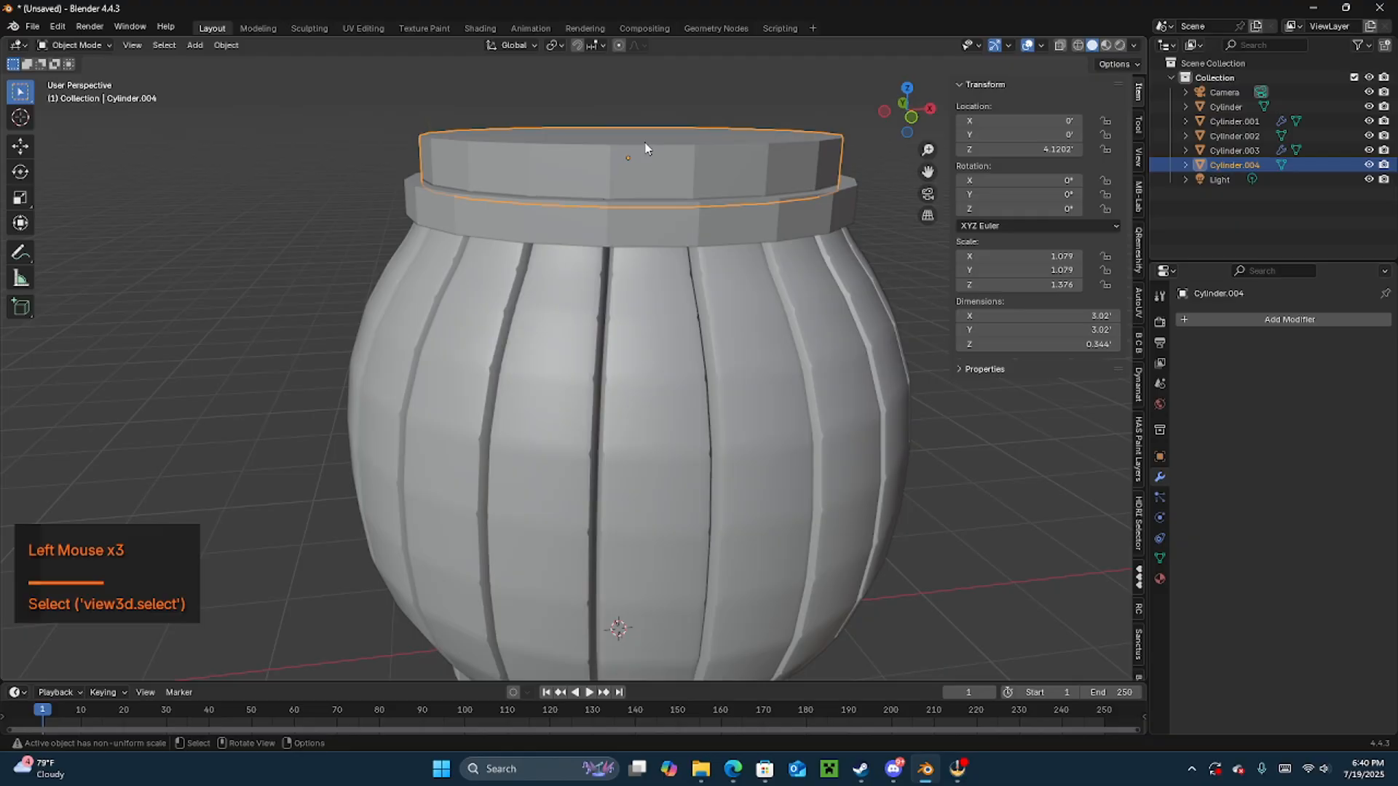
key(g)
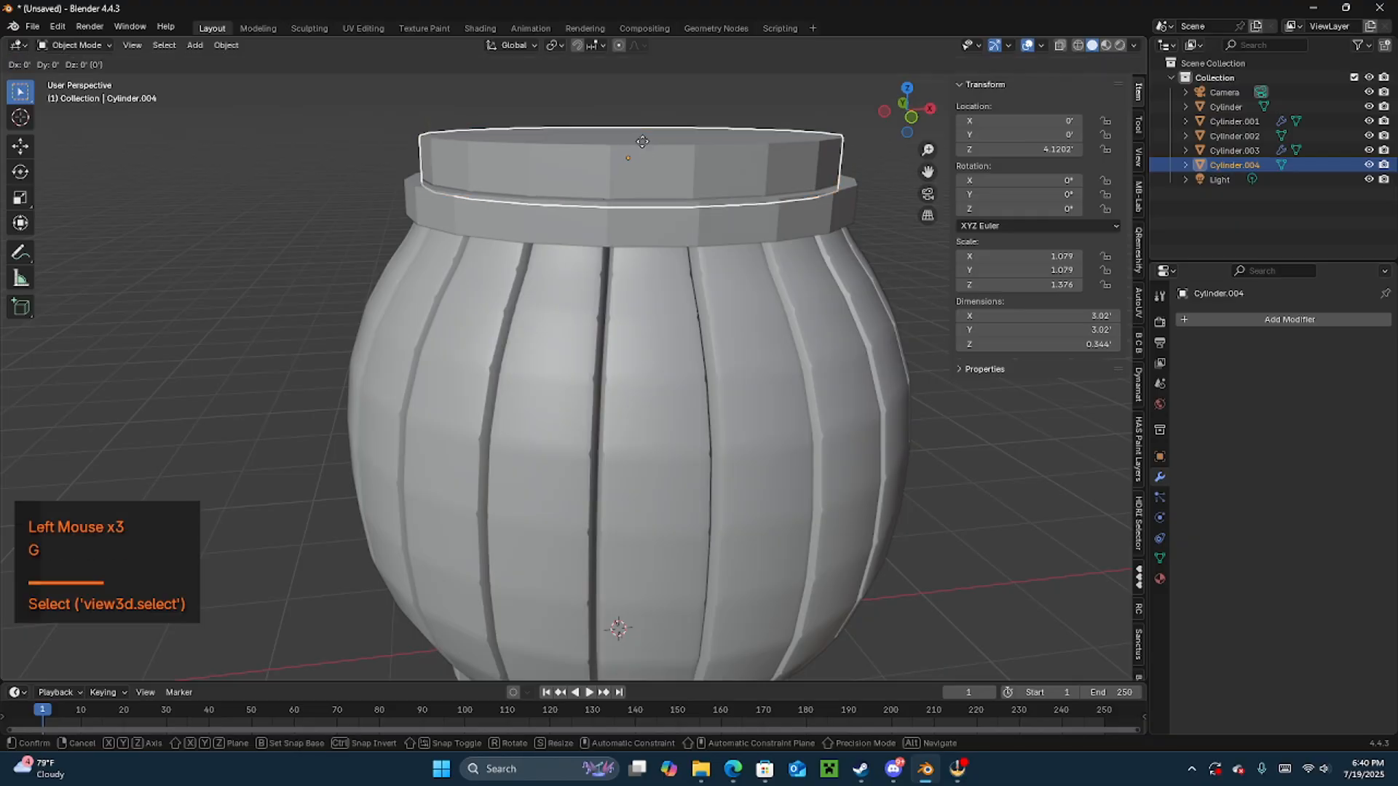
key(z)
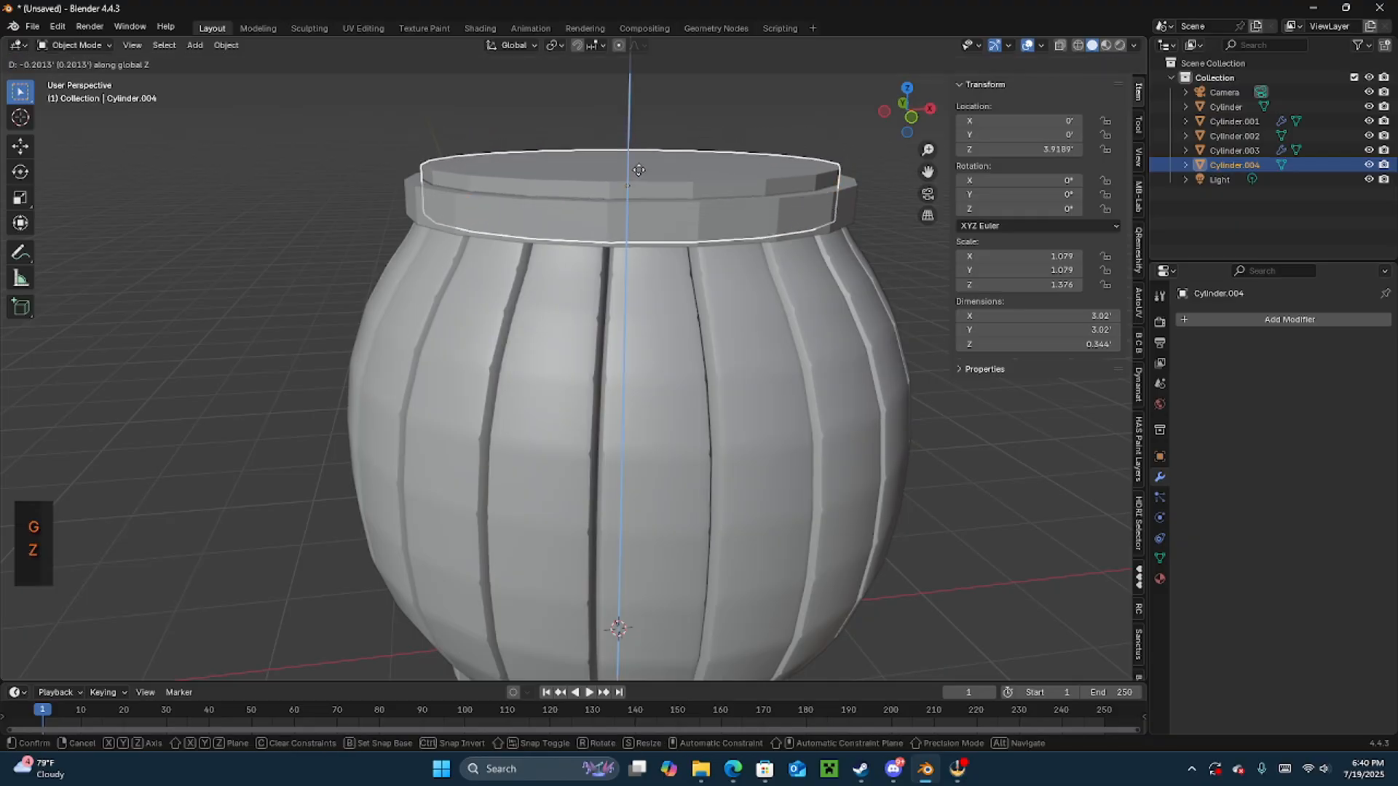
click(640, 177)
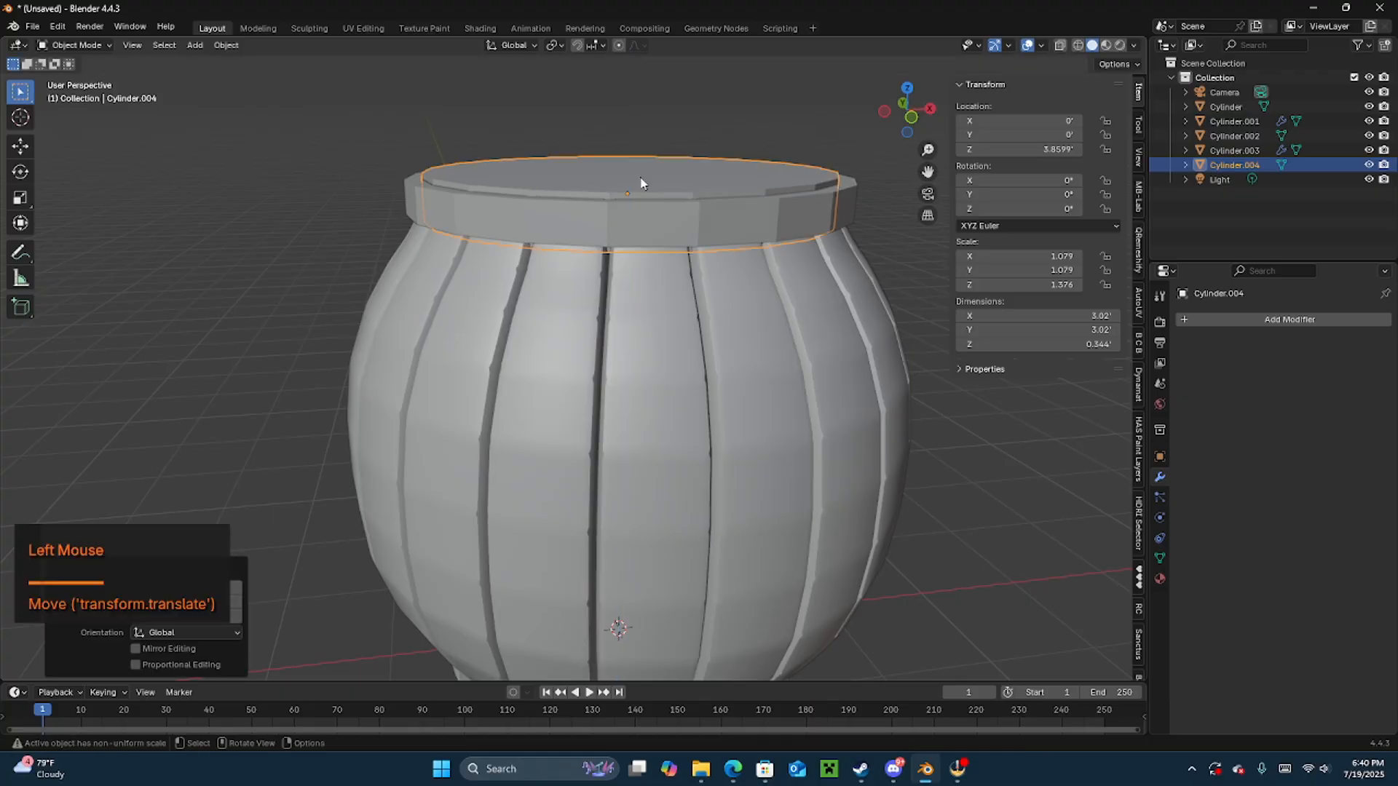
middle_drag(641, 199, 643, 185)
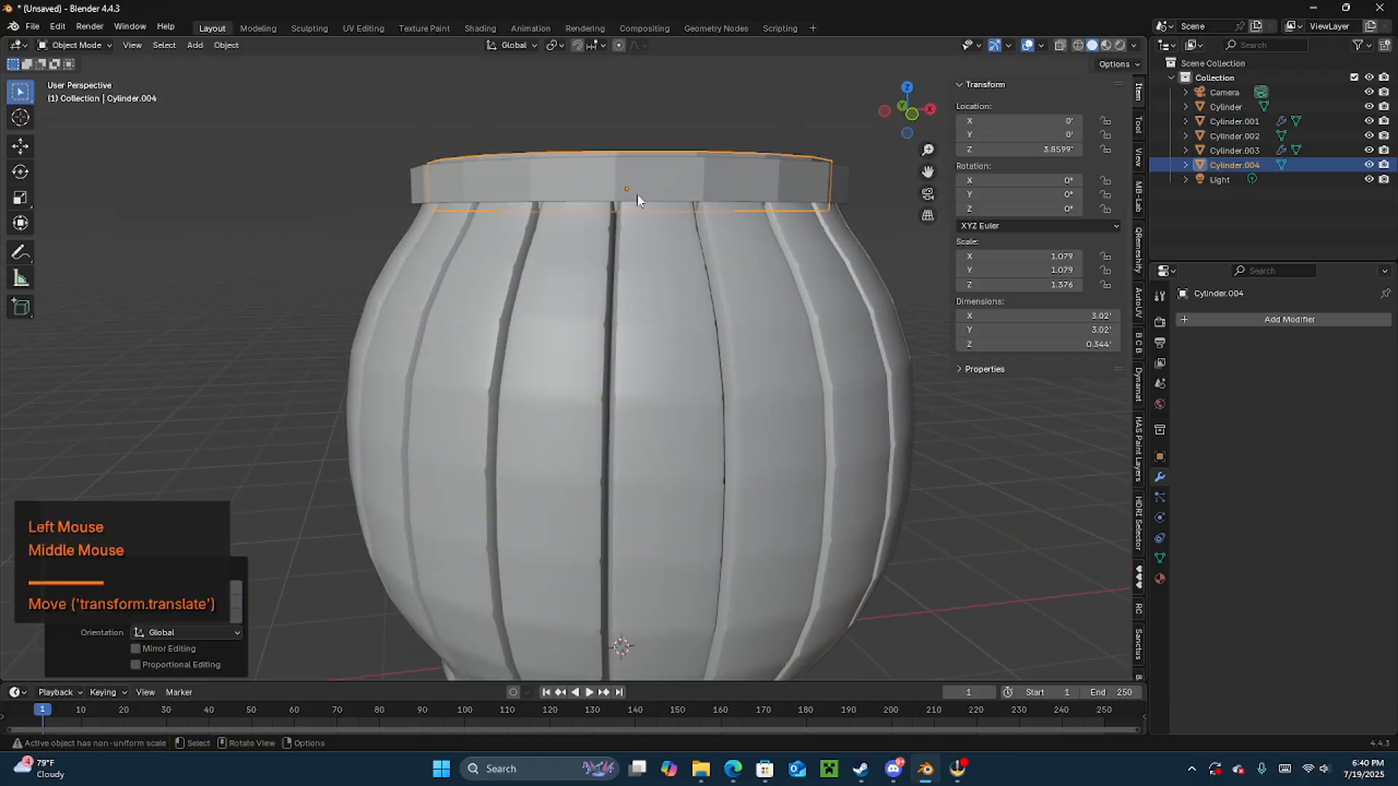
key(g)
key(z)
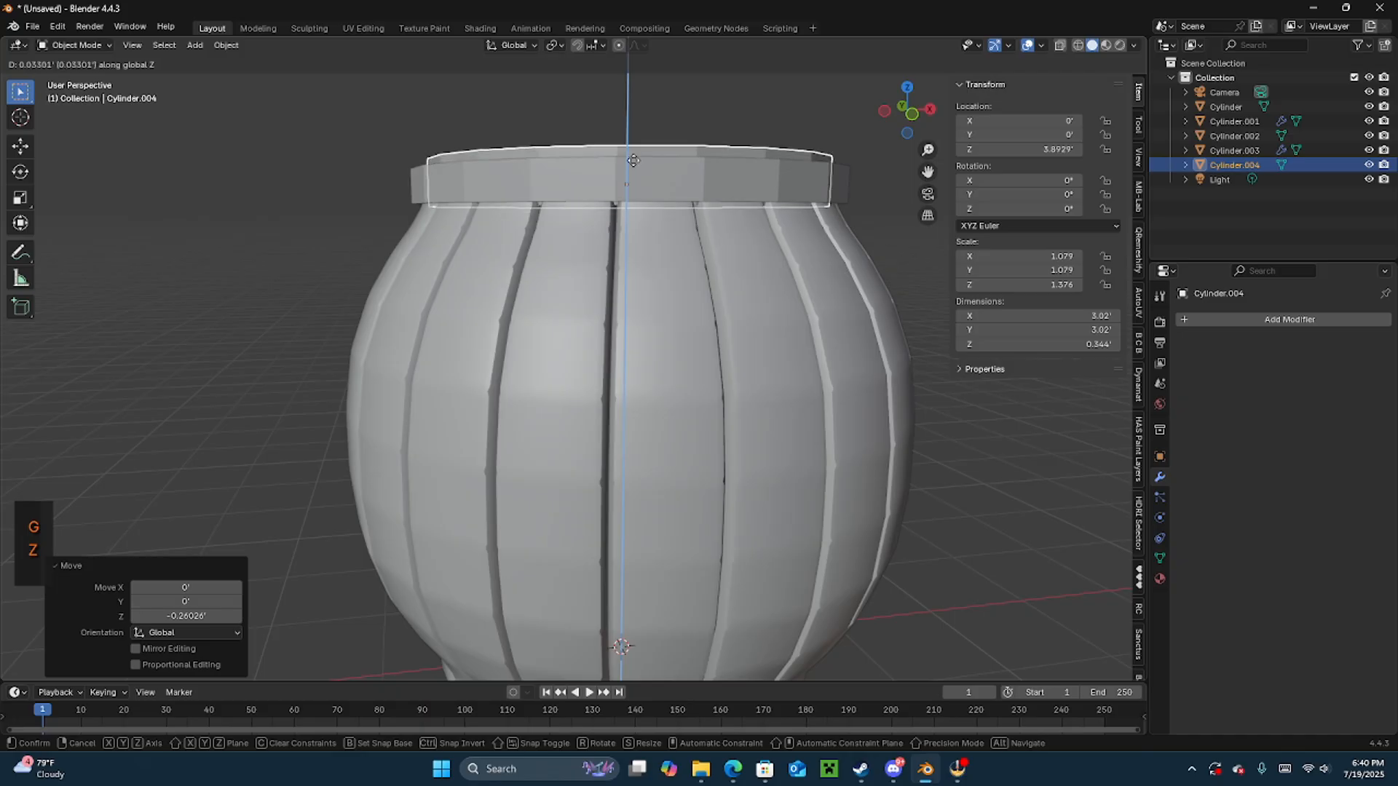
click(637, 173)
- Hide the cutter disc in the viewport to expose the ring cut around the barrel's rim
click(639, 171)
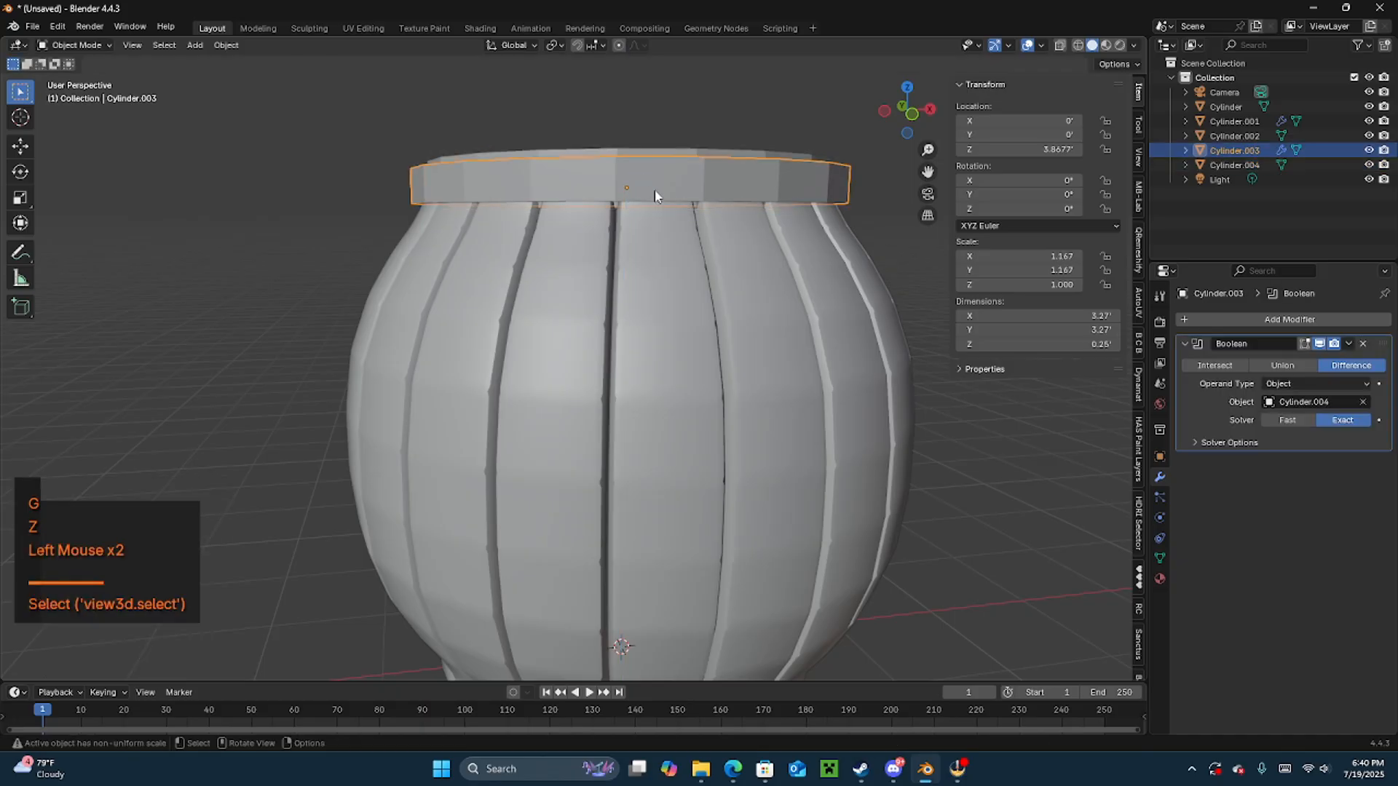
middle_drag(654, 189, 662, 262)
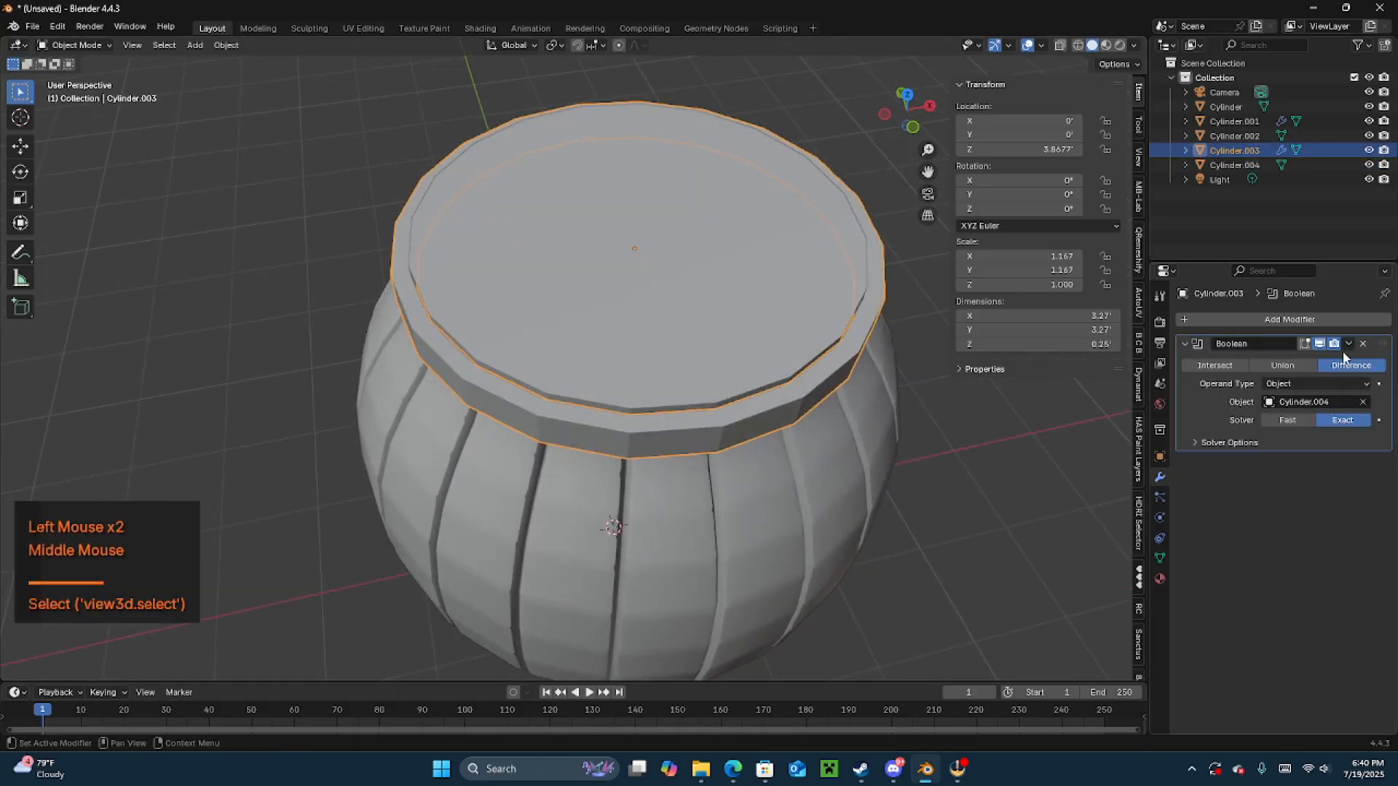
click(1240, 163)
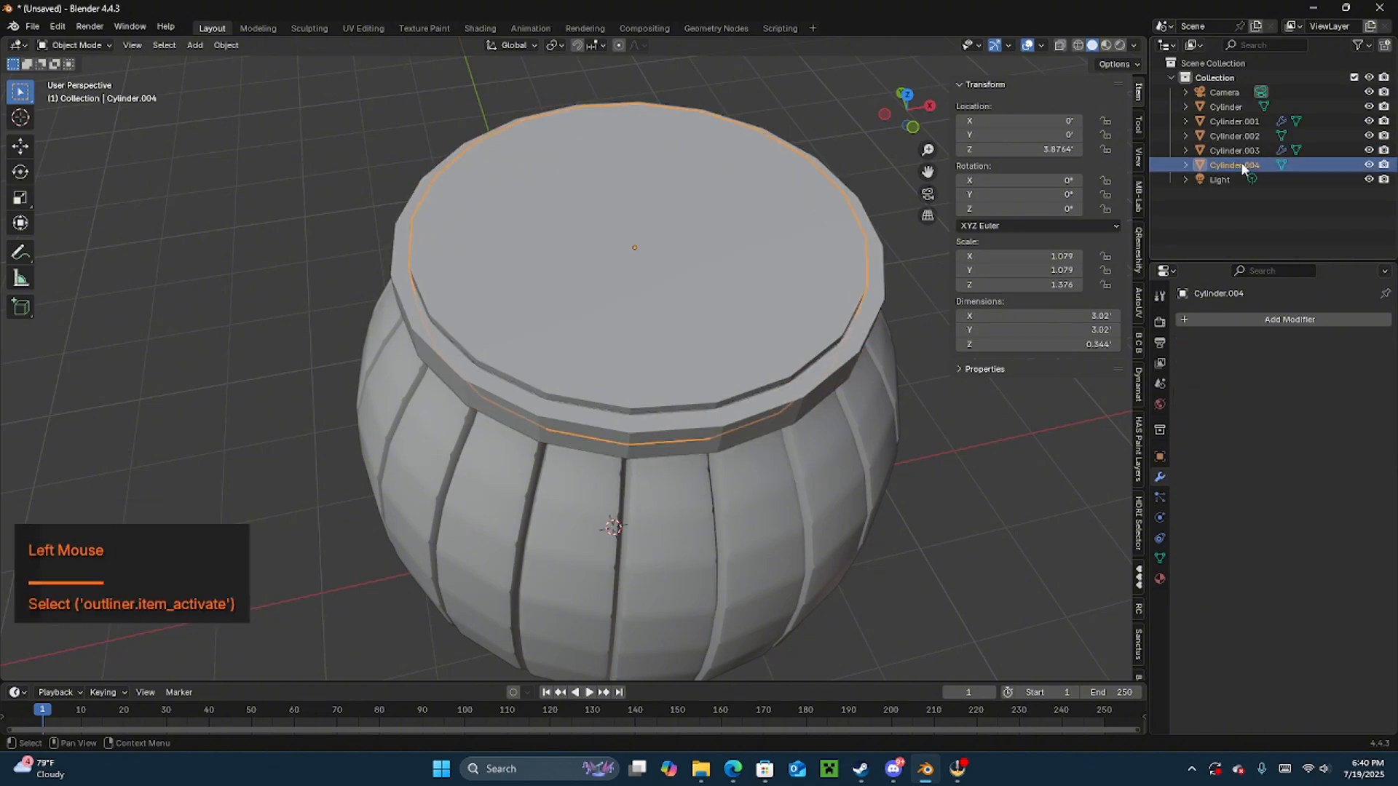
click(1369, 164)
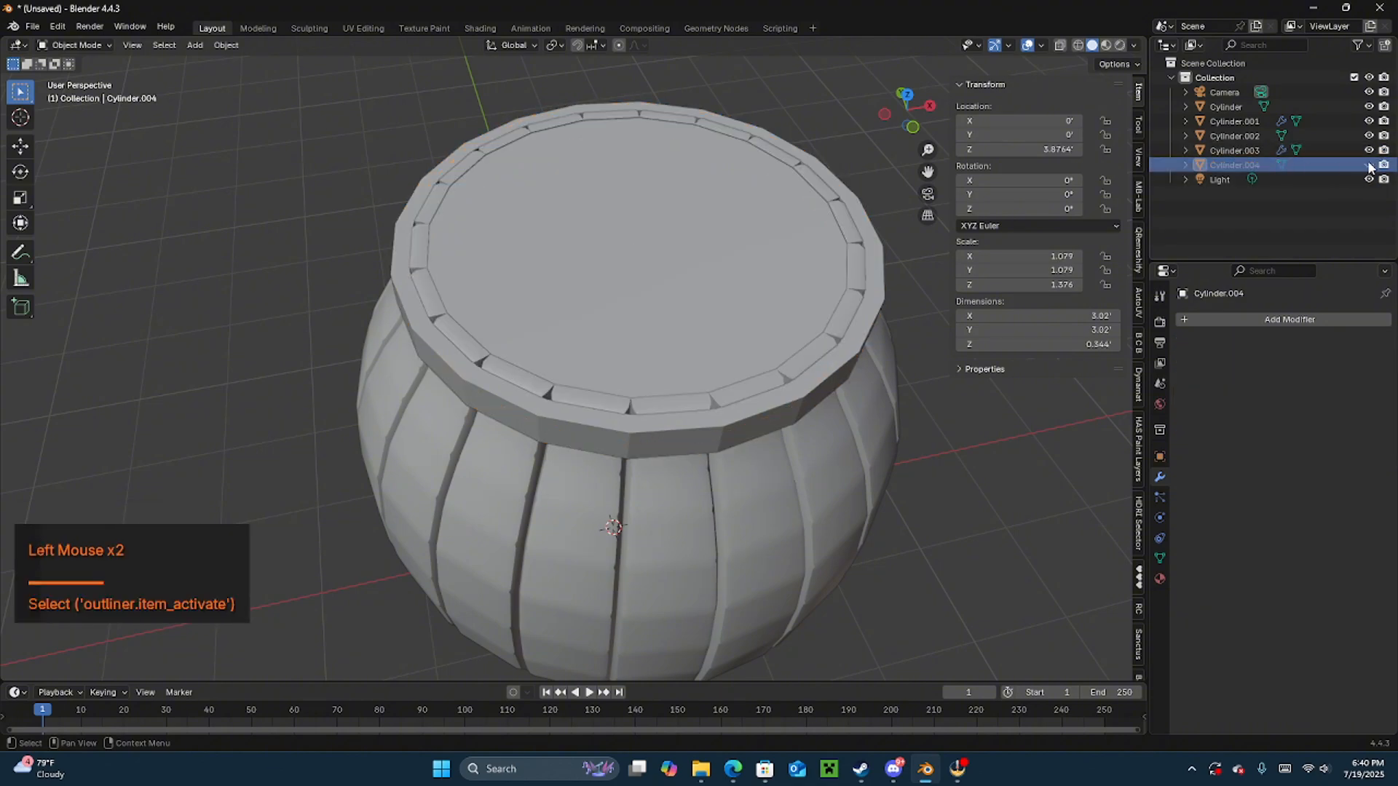
middle_drag(680, 251, 595, 225)
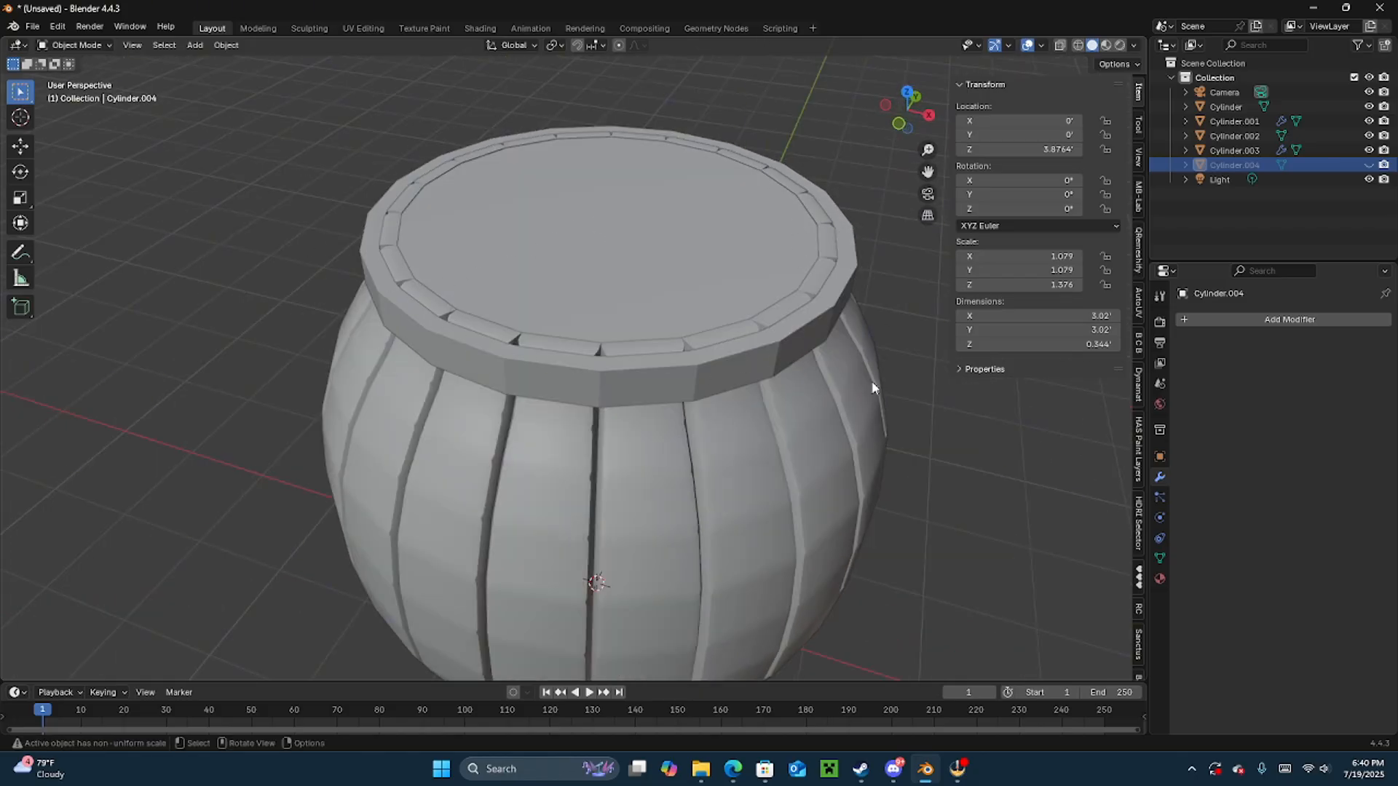
- Apply the Boolean modifier on the rim ring and unhide the cutter disc
click(1230, 150)
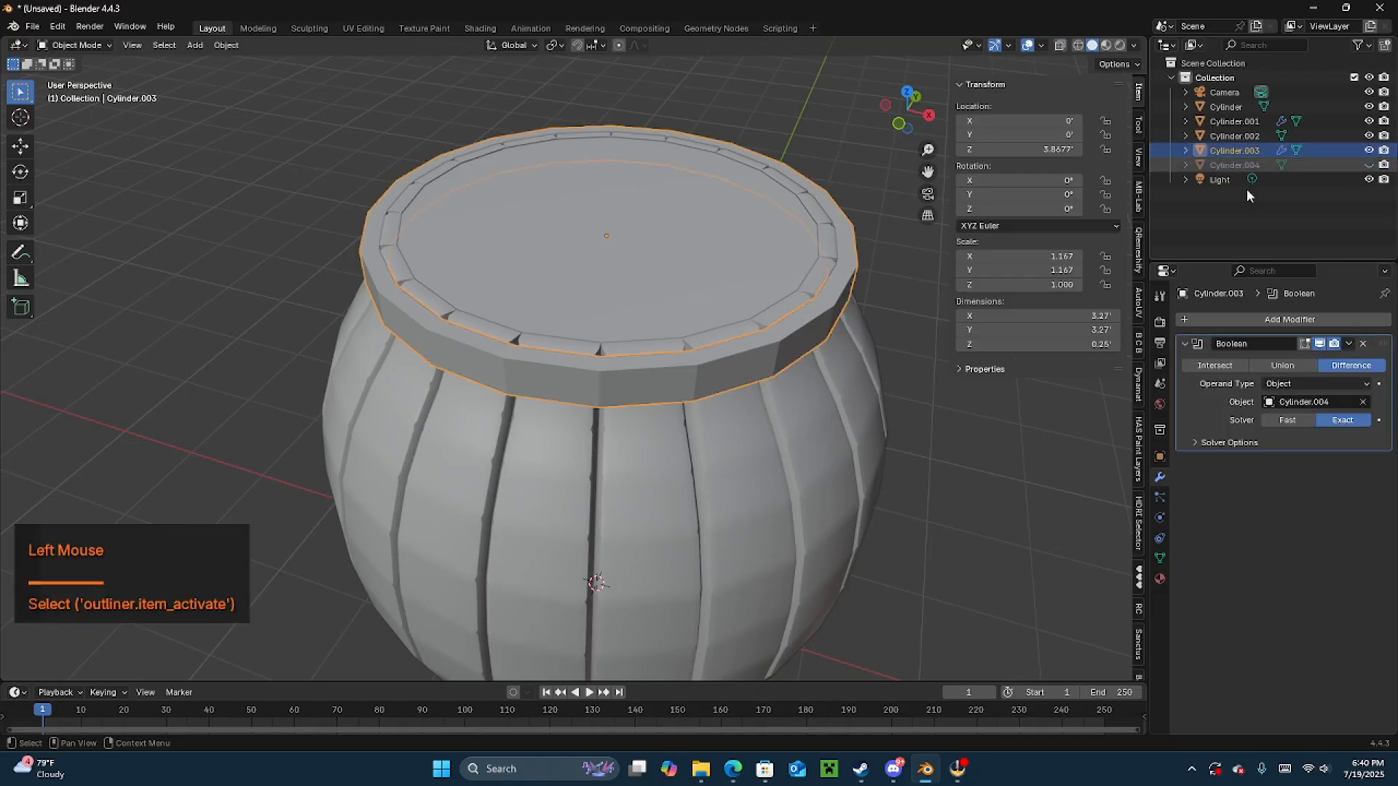
click(1347, 343)
click(1303, 362)
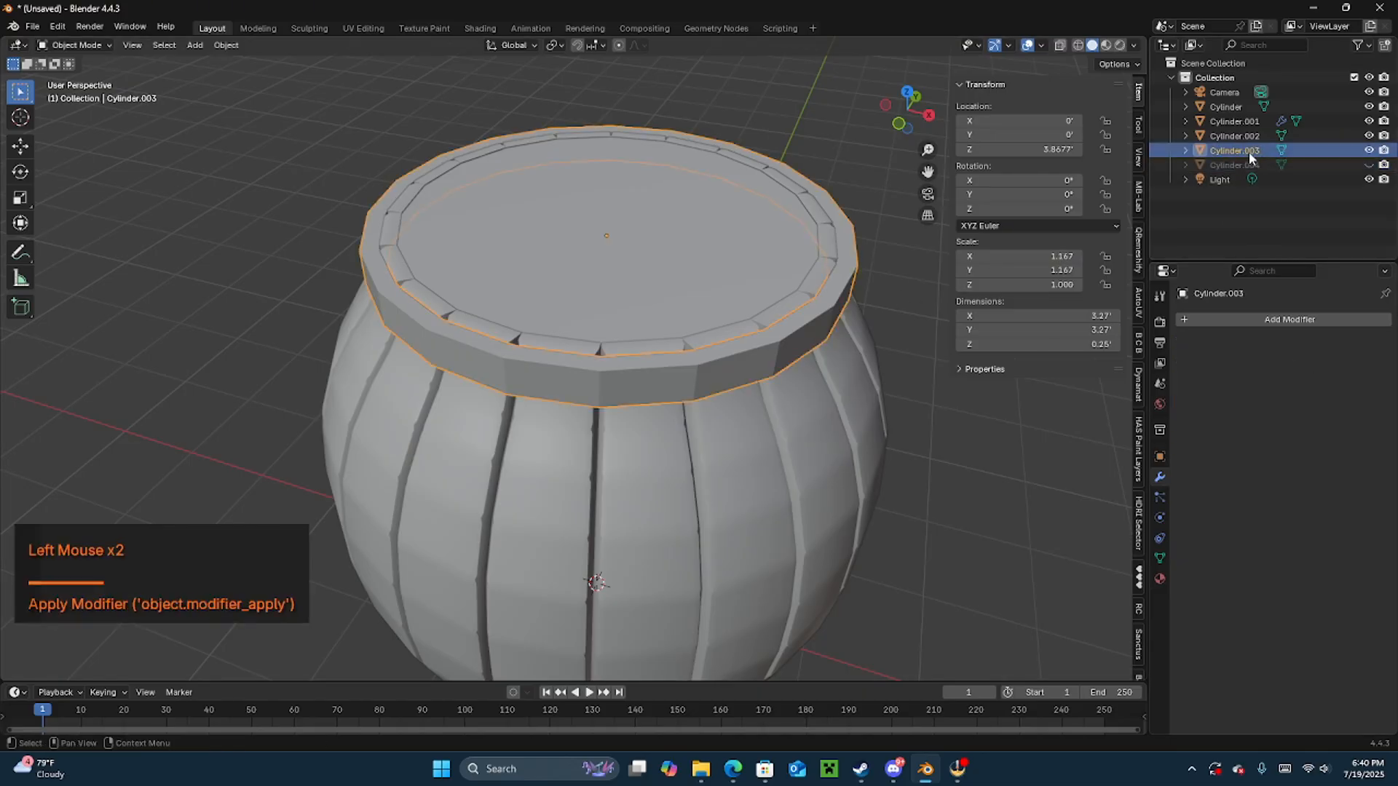
click(1238, 164)
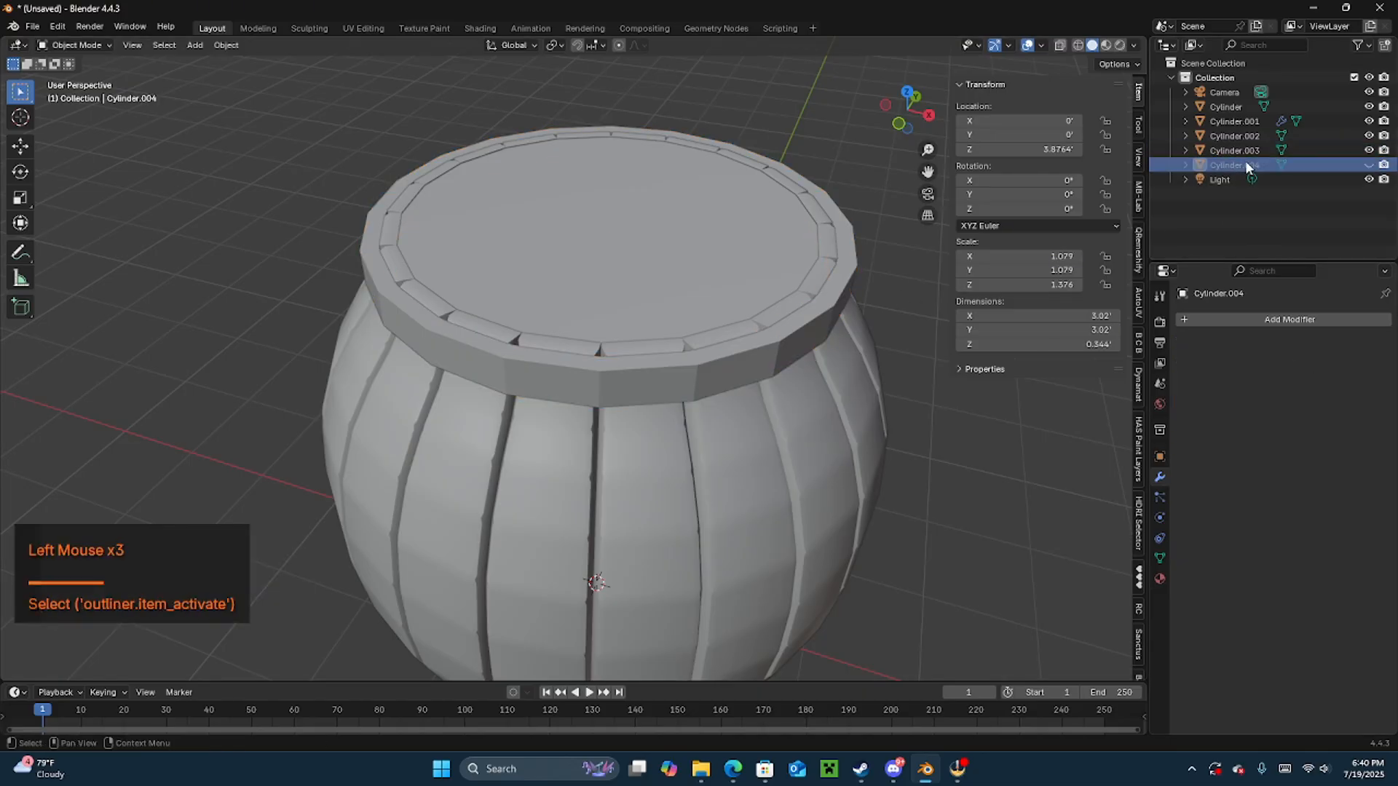
click(1369, 165)
- Duplicate the top rim ring and lower the copy along Z to about 0.12 ft at the barrel's base
click(671, 373)
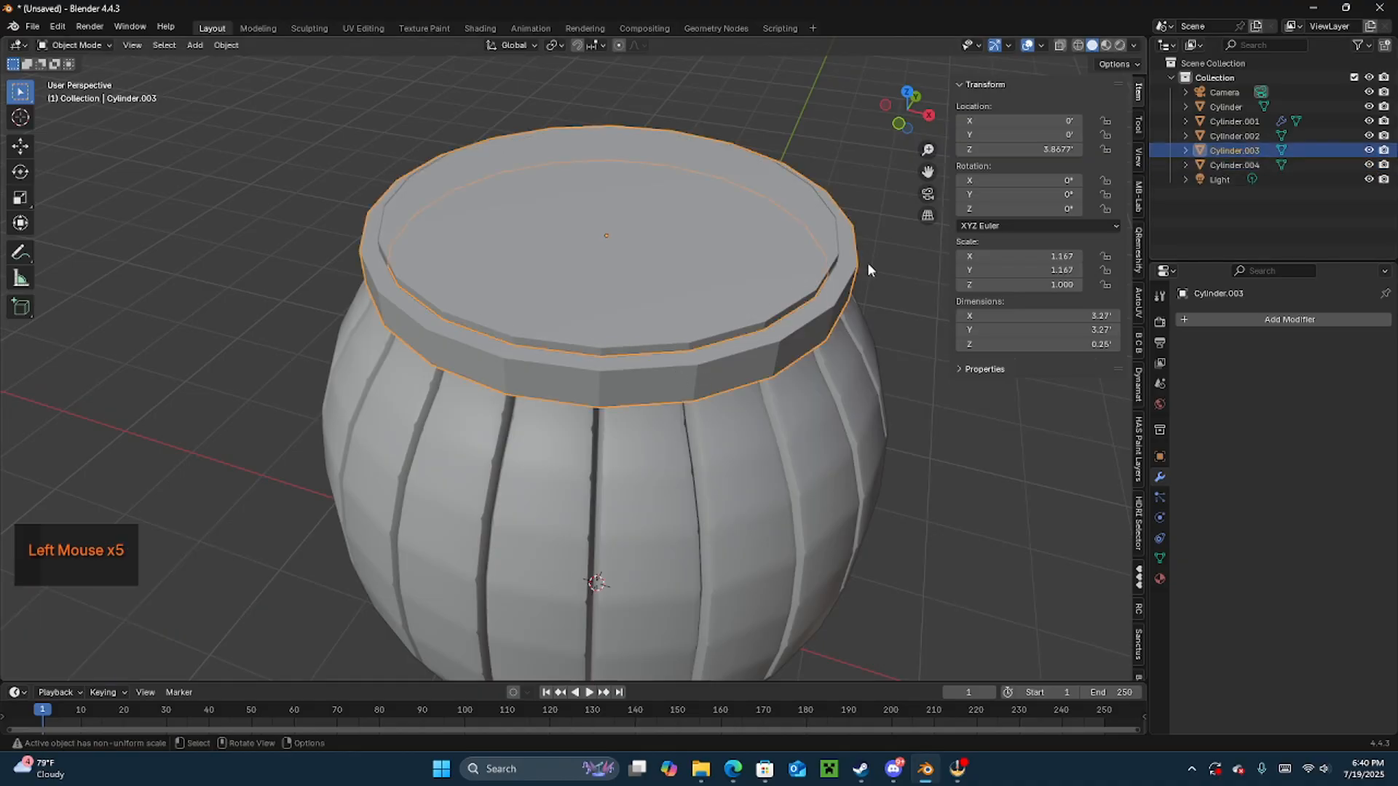
key(shift)
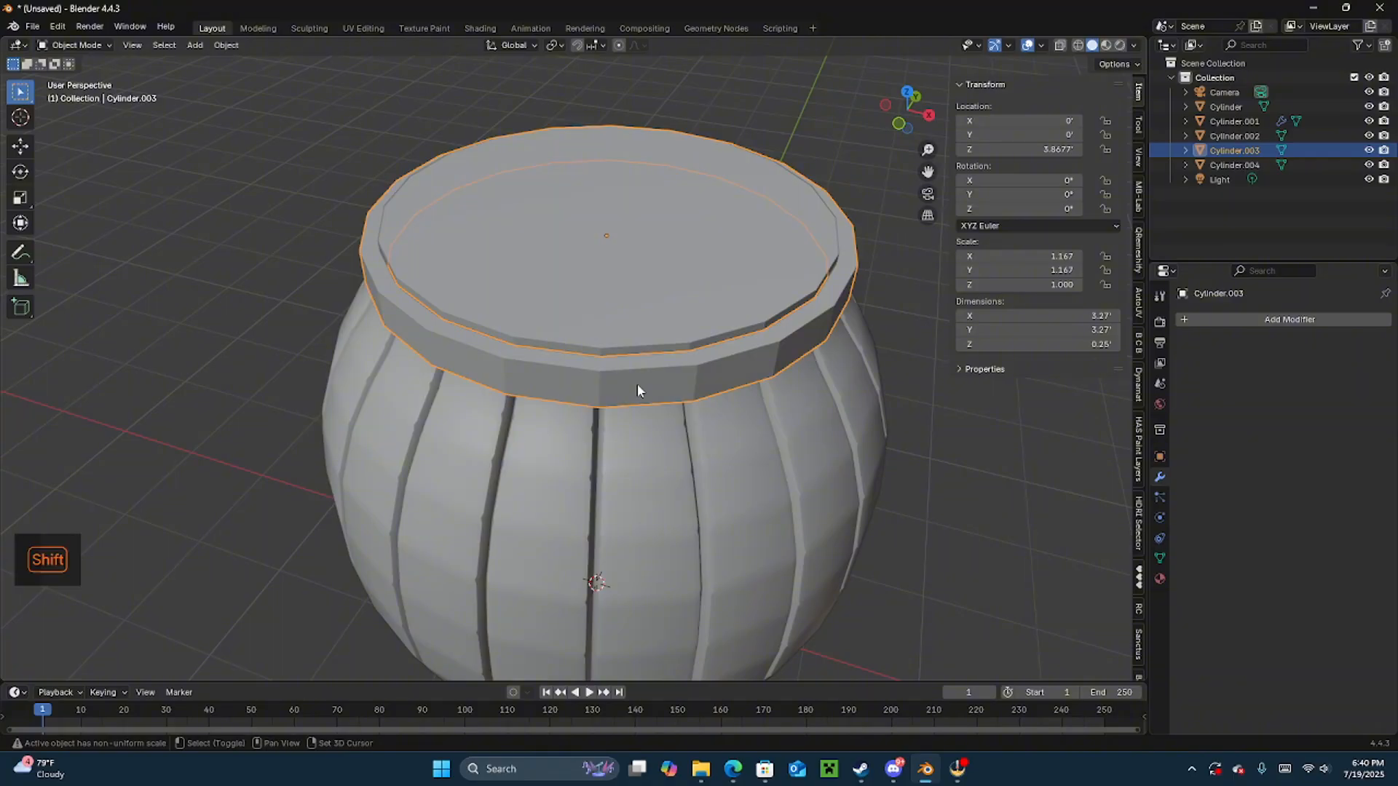
key(shift+d)
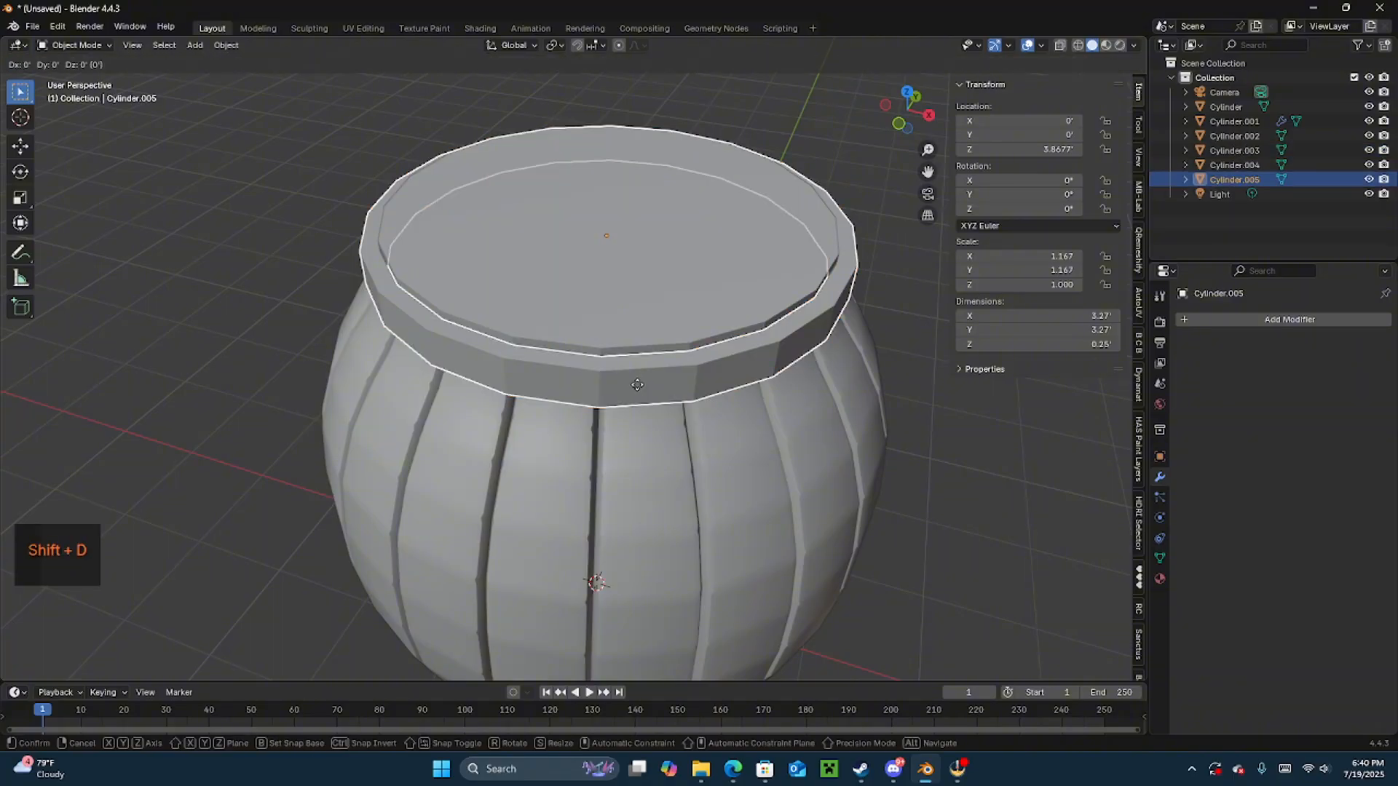
click(637, 385)
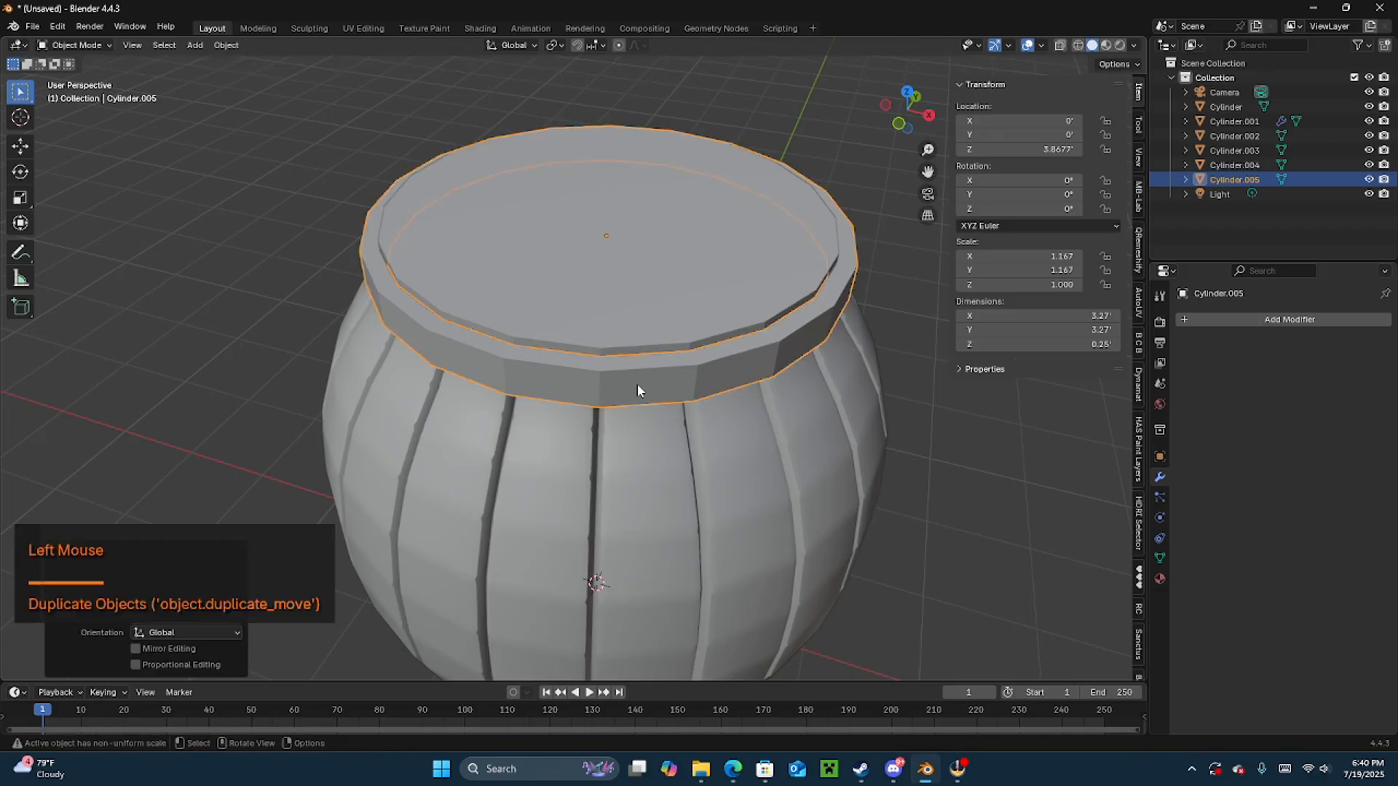
middle_drag(576, 463, 592, 362)
click(931, 110)
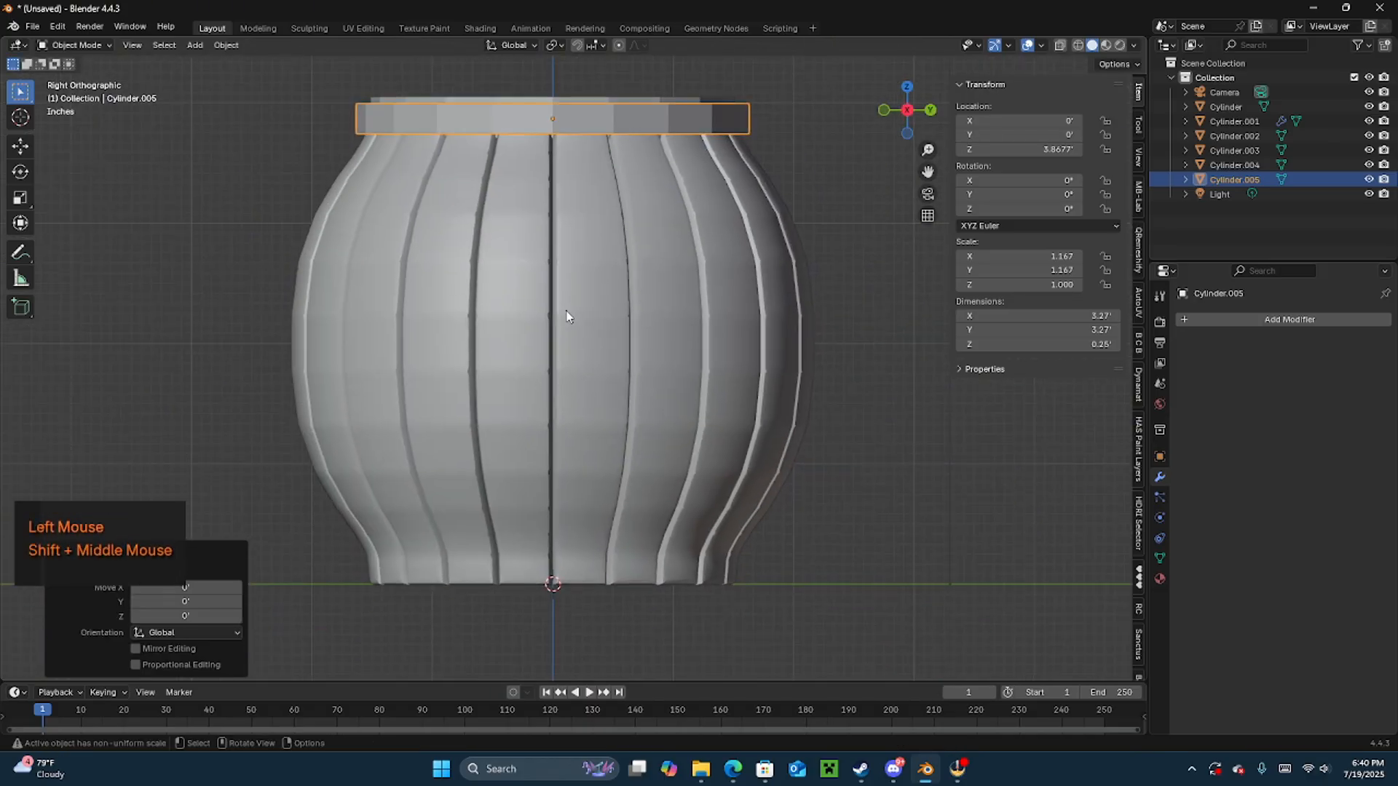
key(g)
key(z)
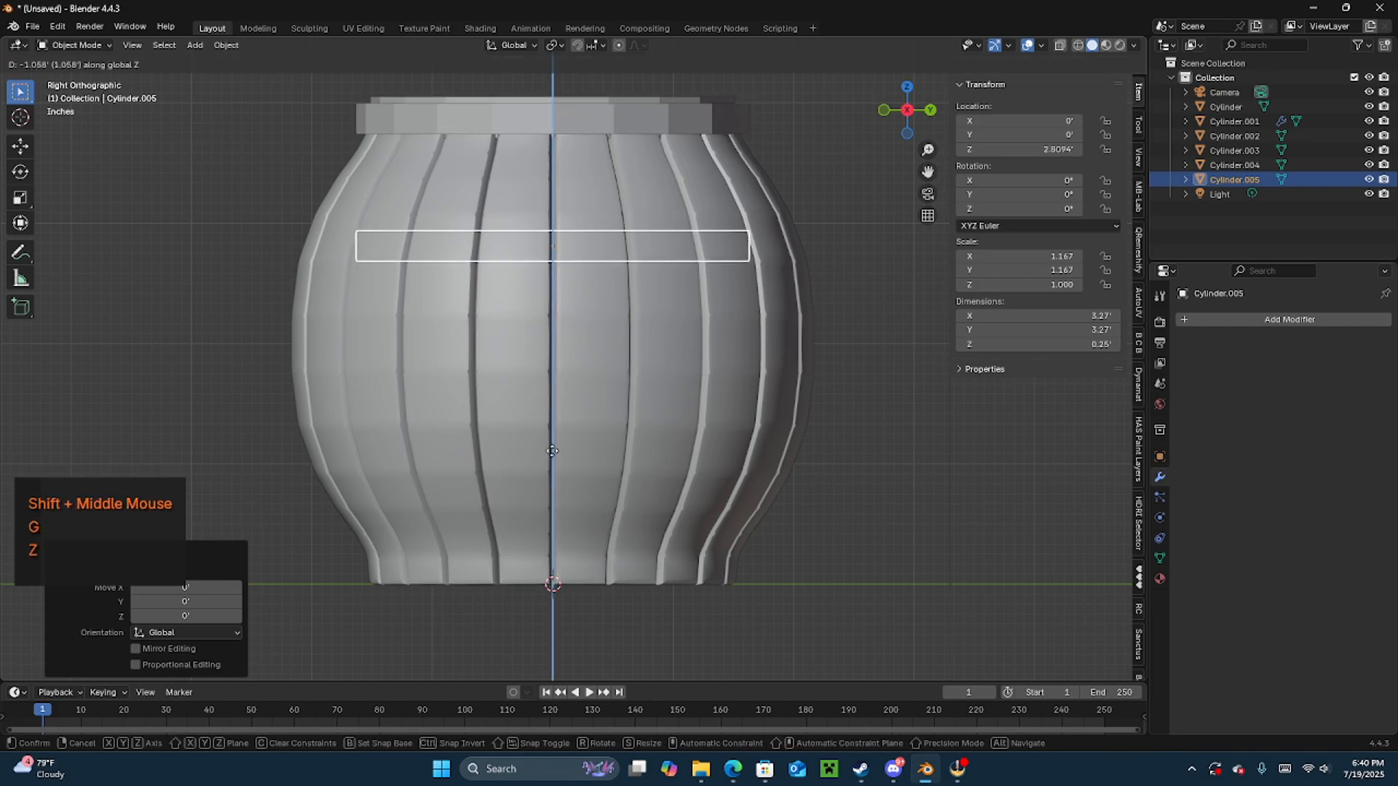
click(537, 120)
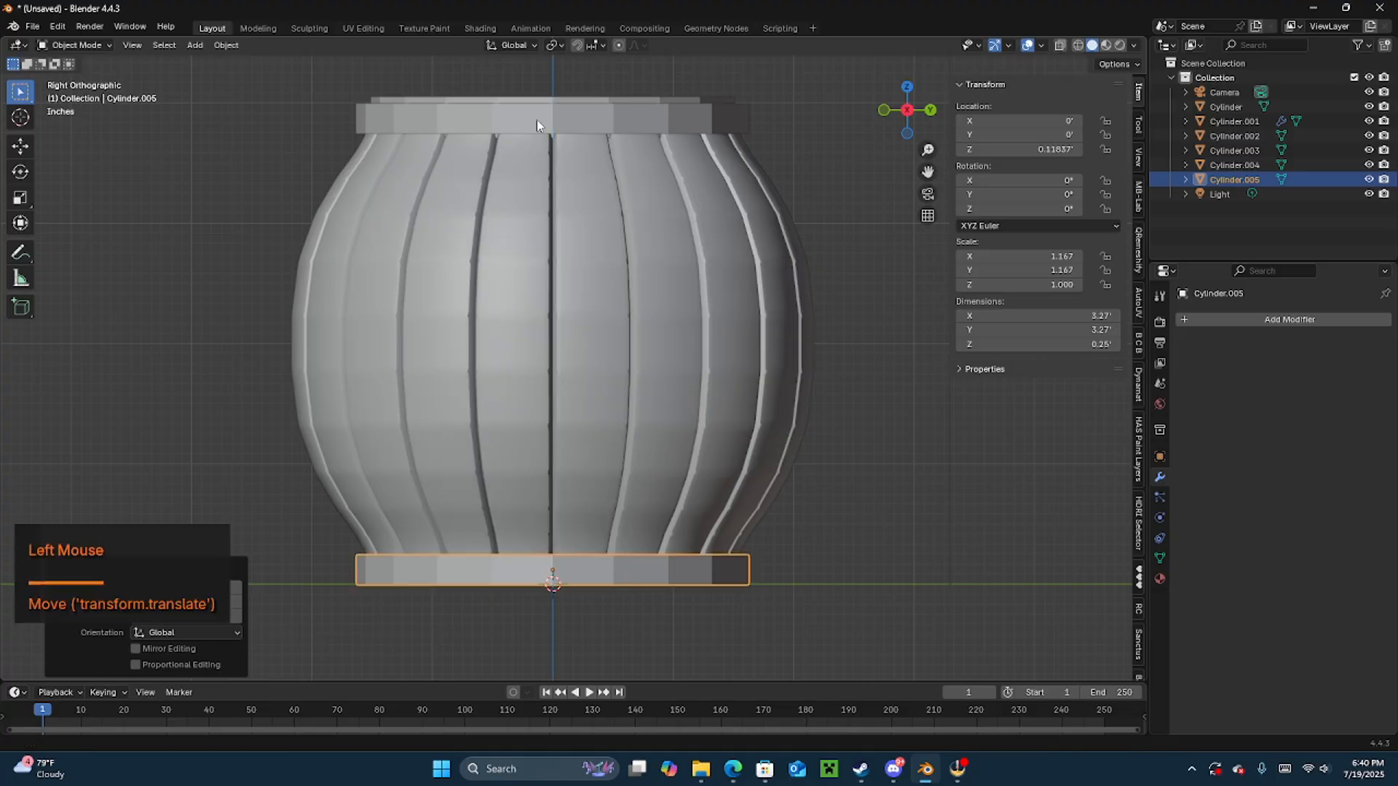
- Delete the leftover cutter disc and raise the bottom ring along Z to about 0.17 ft
double_click(594, 105)
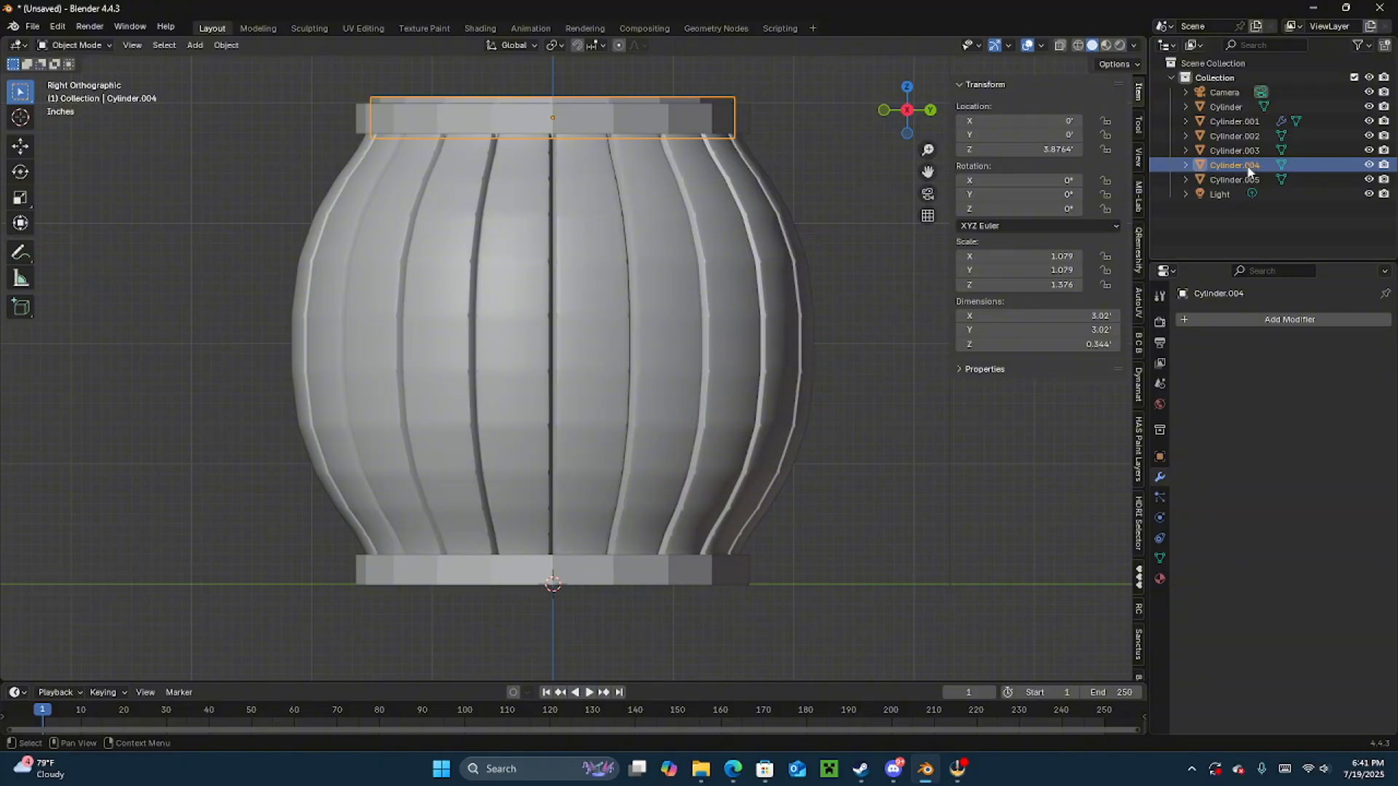
key(Delete)
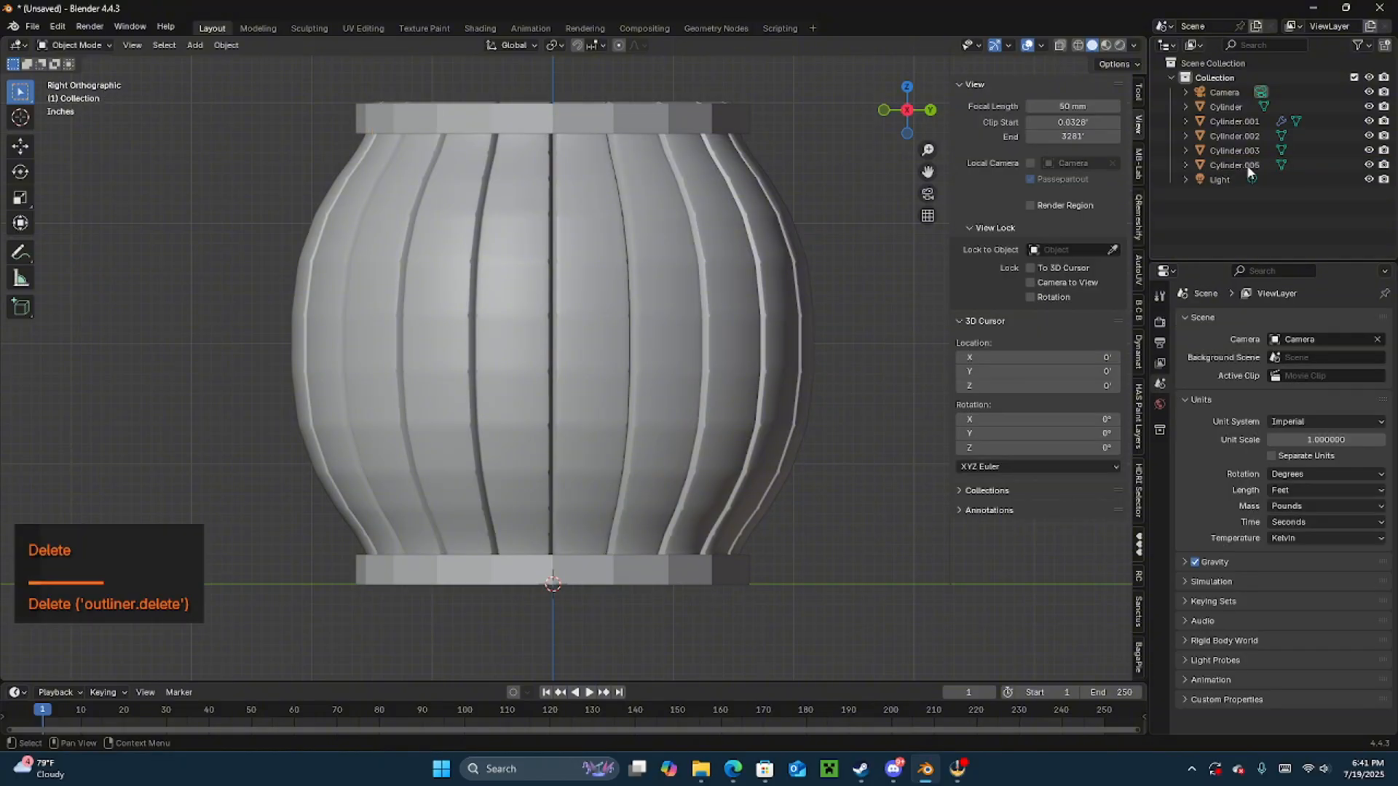
double_click(590, 570)
key(g)
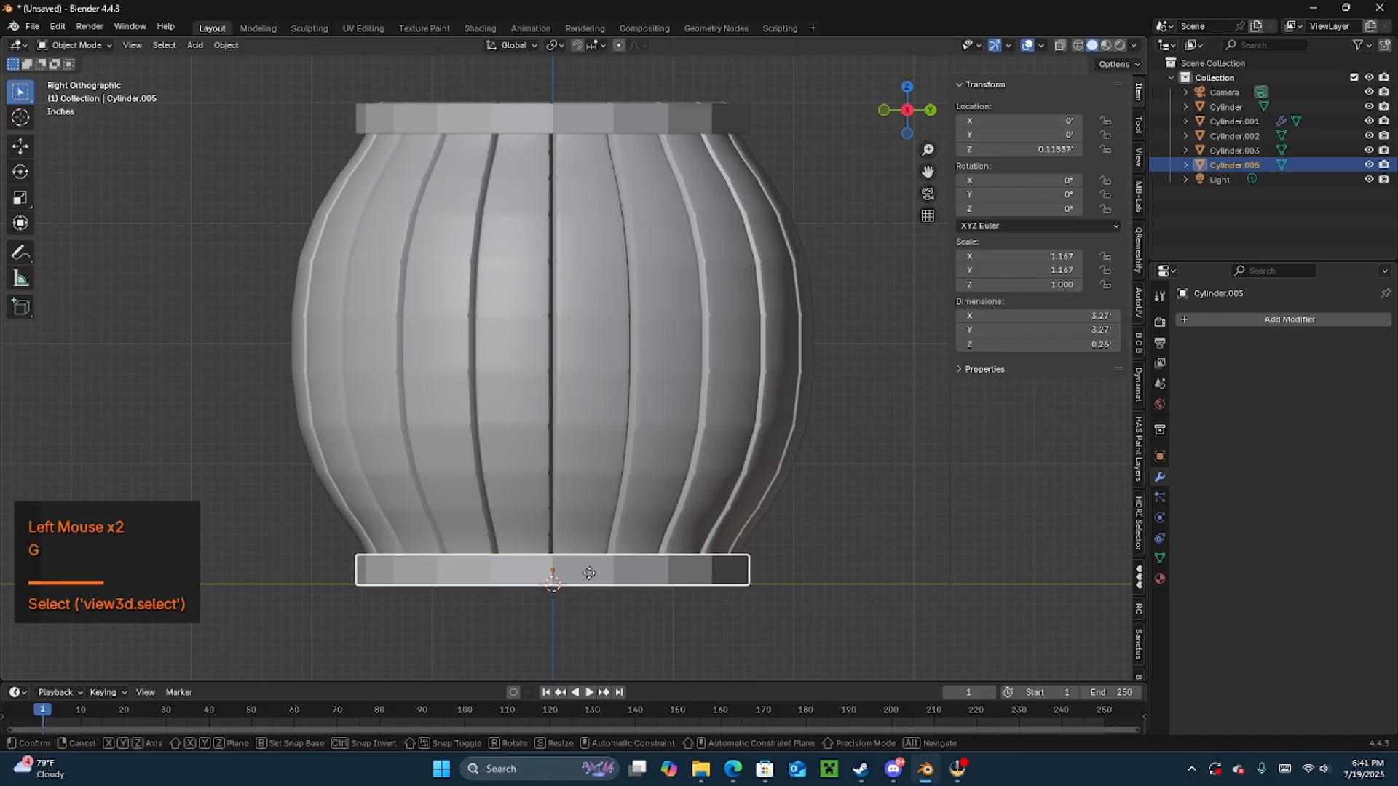
key(z)
click(588, 567)
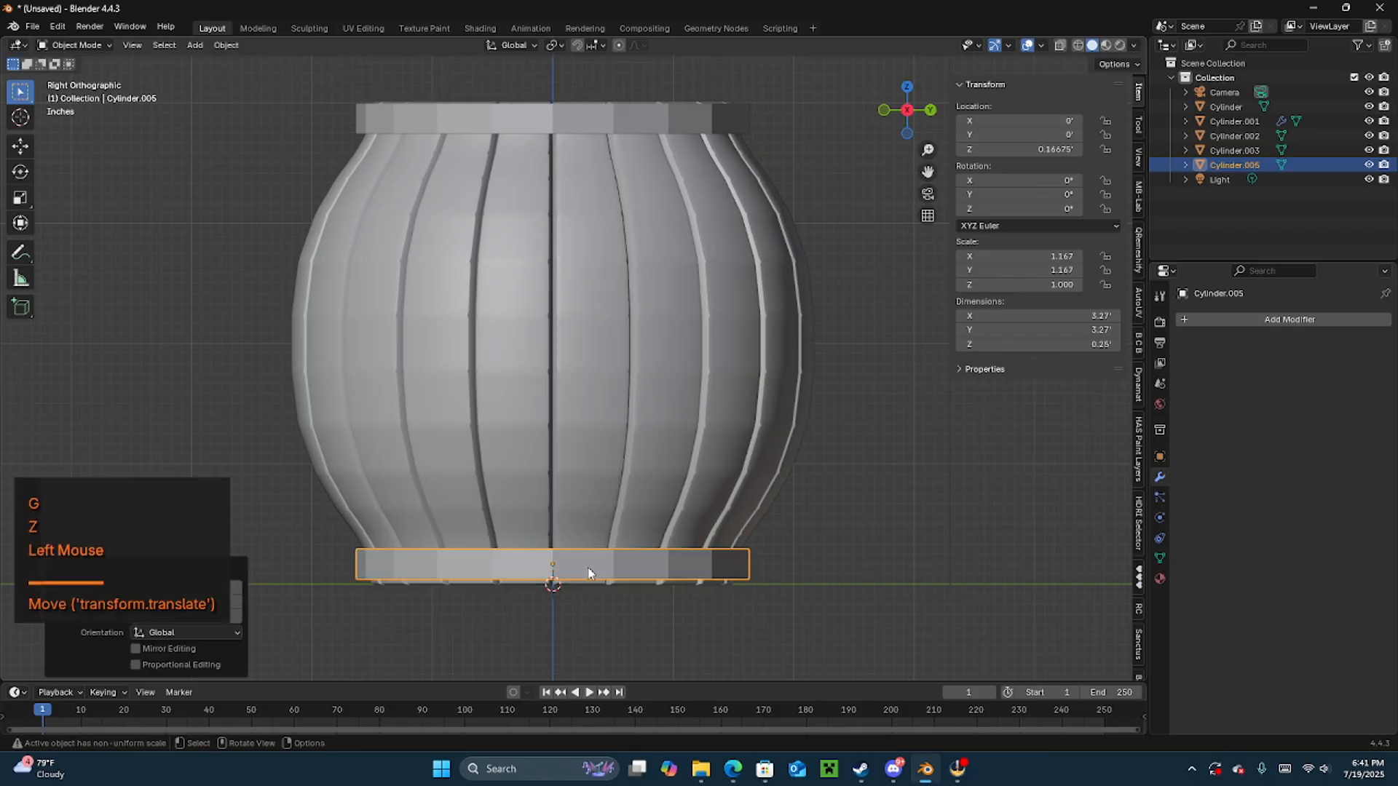
- Duplicate the bottom ring and raise the copy along Z to about 2.11 ft, near the barrel's middle
mouse_move(635, 499)
middle_down()
mouse_move(637, 443)
mouse_move(622, 491)
middle_up()
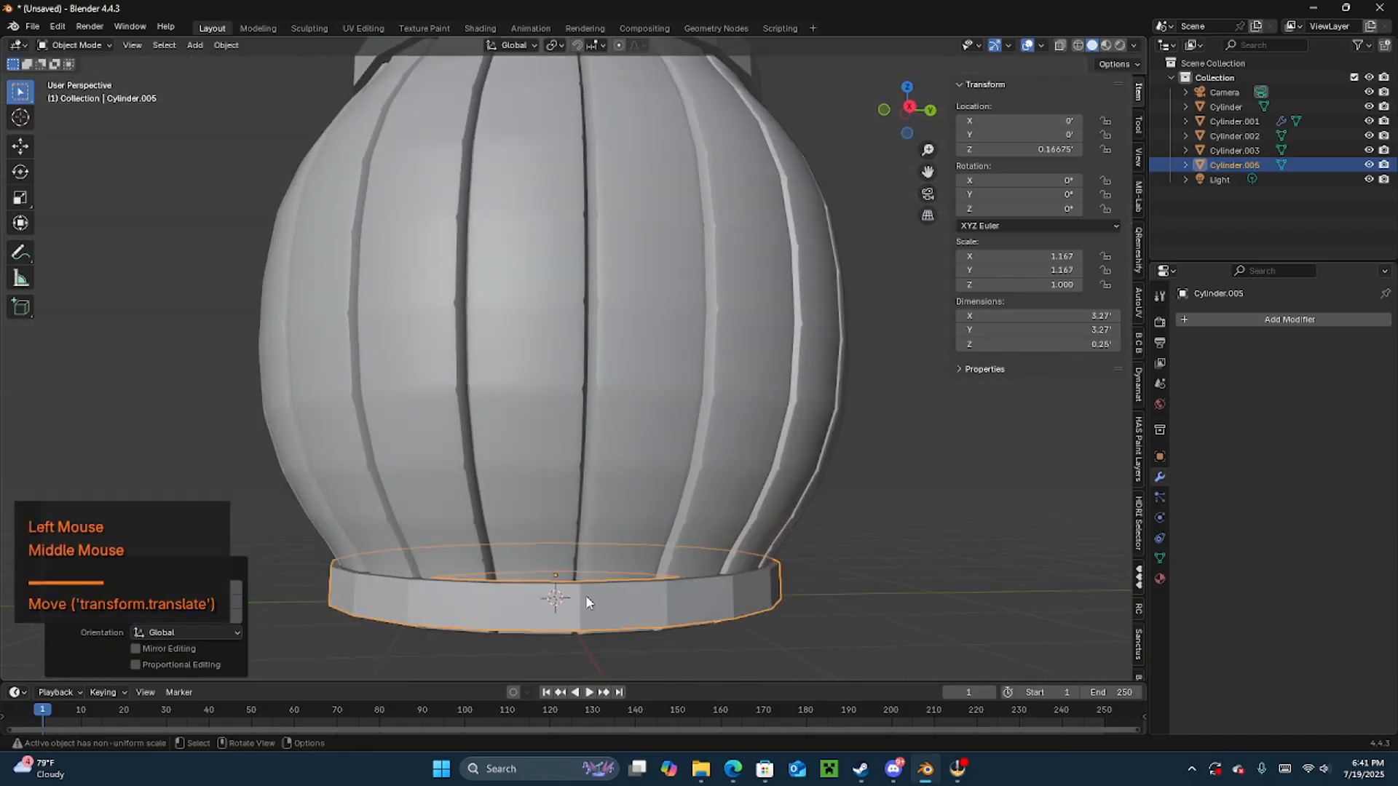
scroll(527, 553, down, 4)
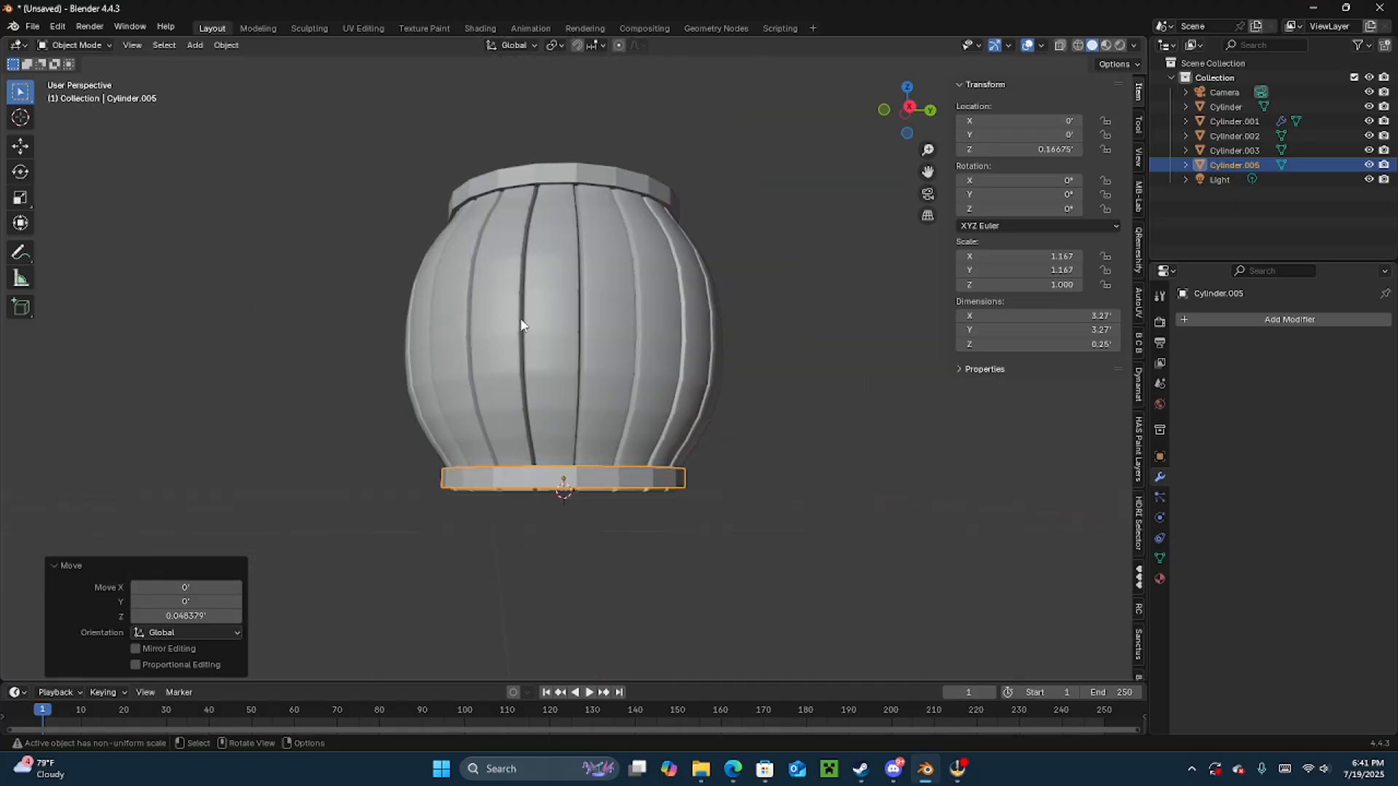
key(shift+d)
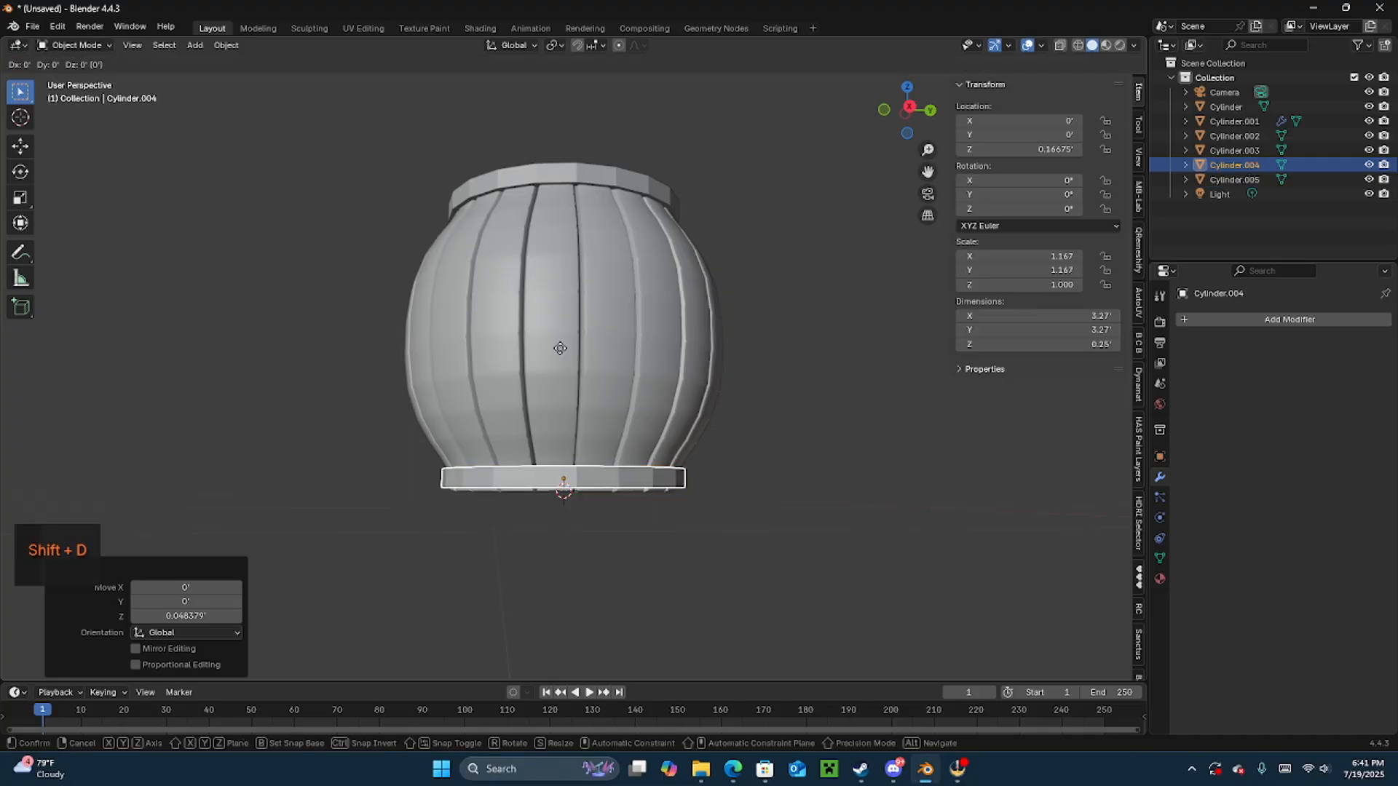
click(560, 348)
key(g)
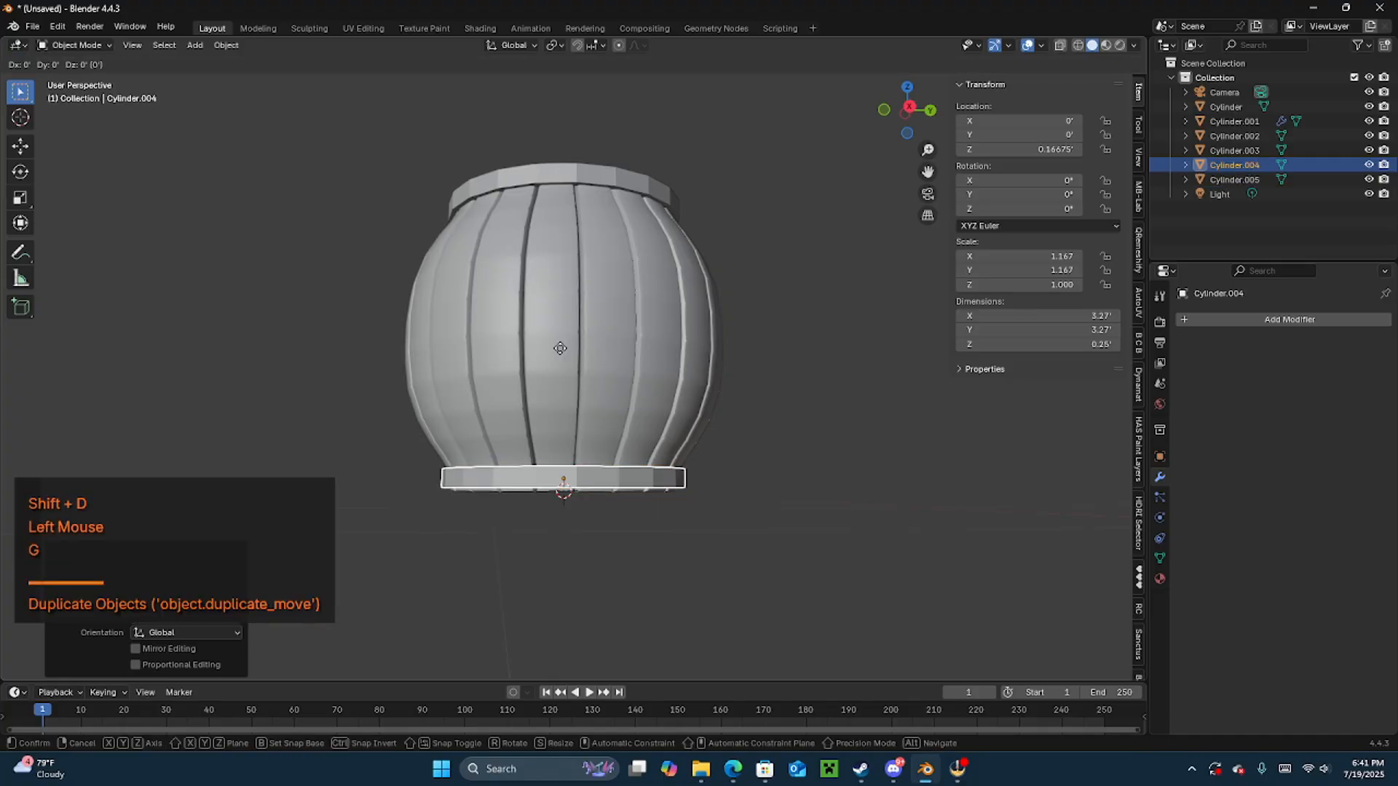
key(z)
click(580, 209)
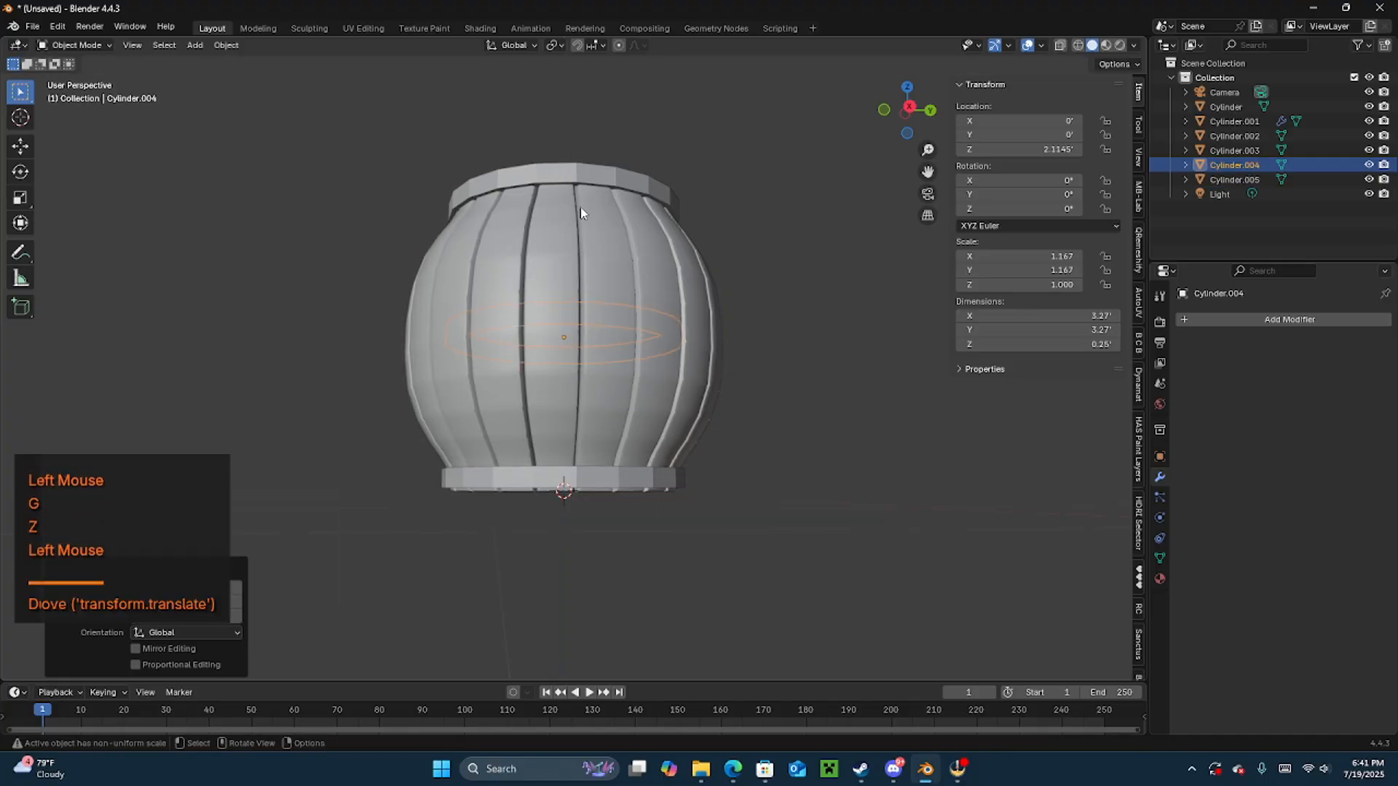
- Centre the new middle ring on the barrel's height by setting its Z location to 2 ft
click(909, 106)
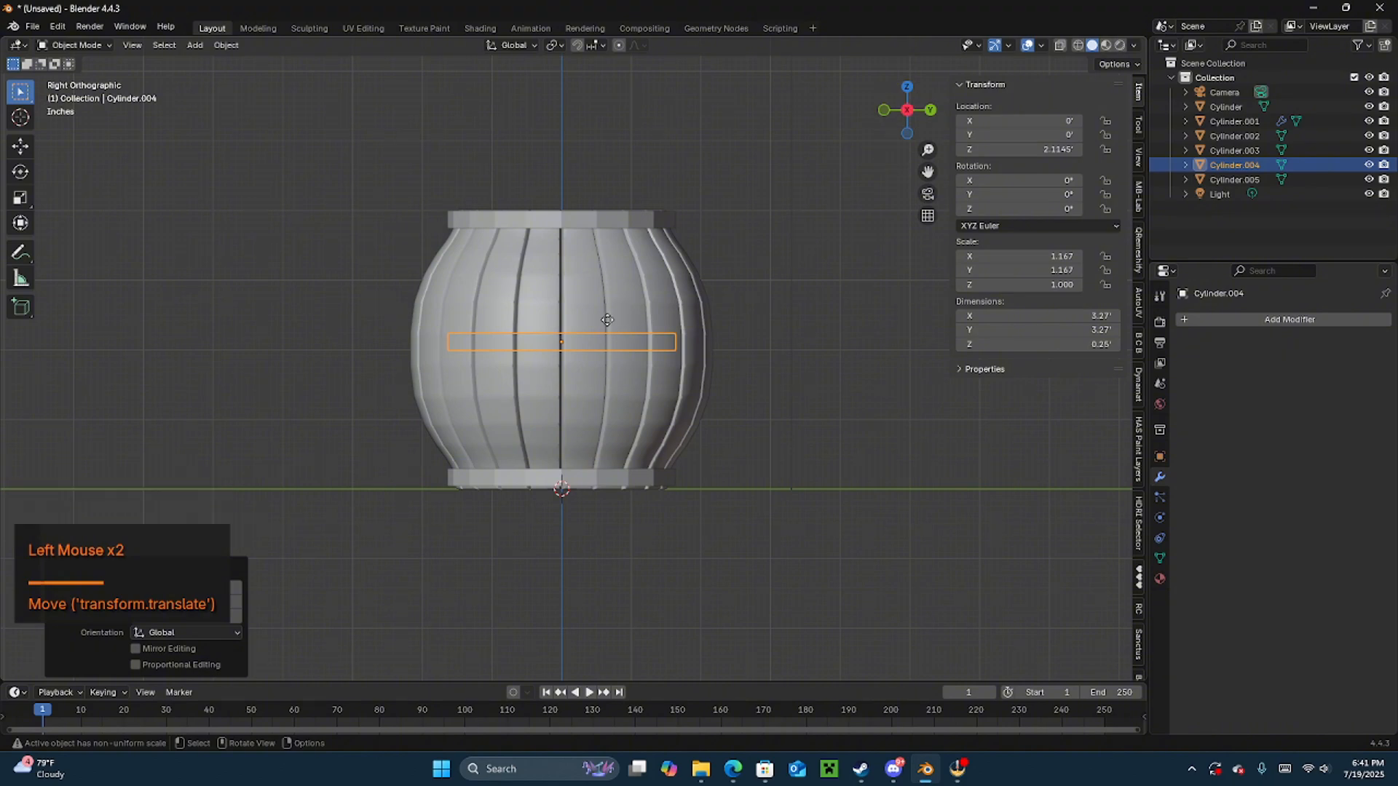
key(g)
key(z)
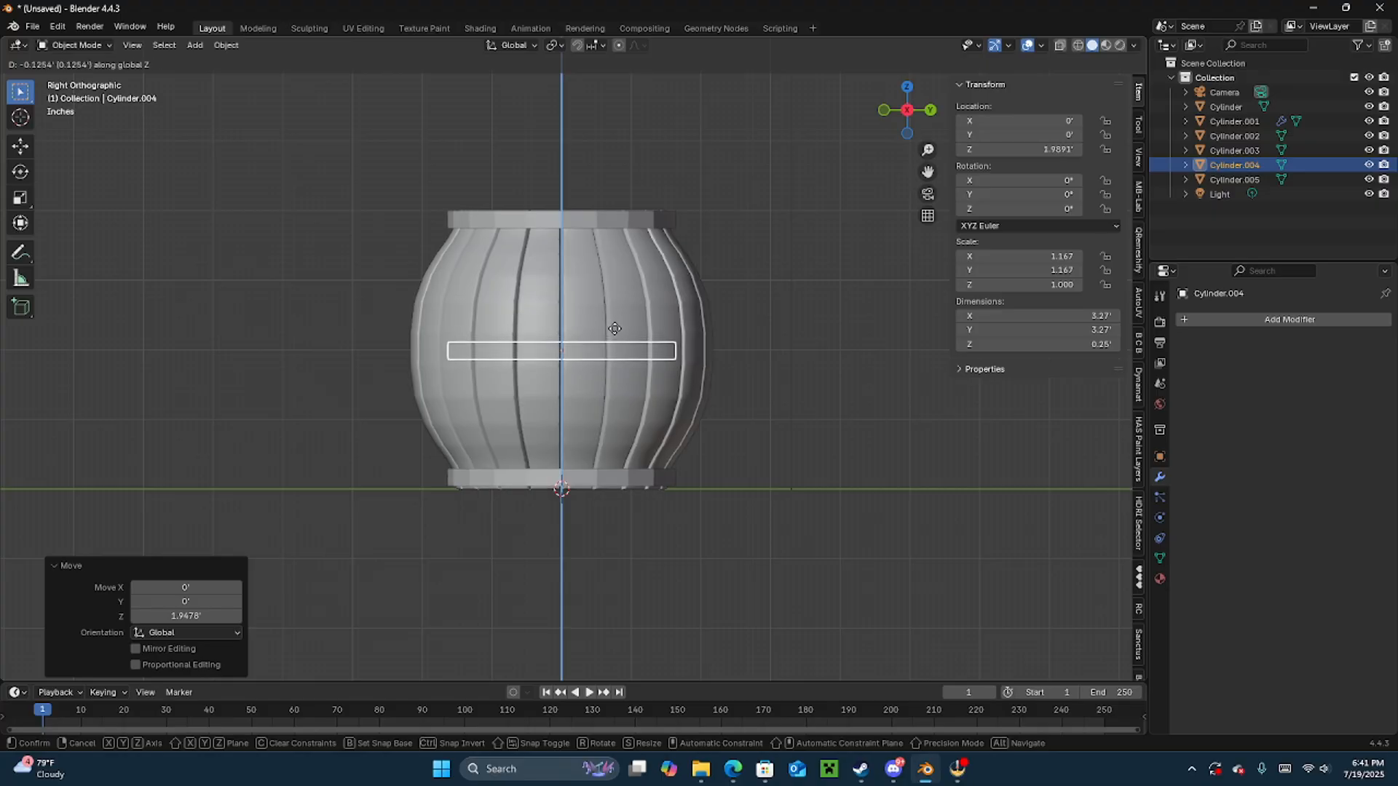
click(615, 328)
click(1055, 150)
text(2)
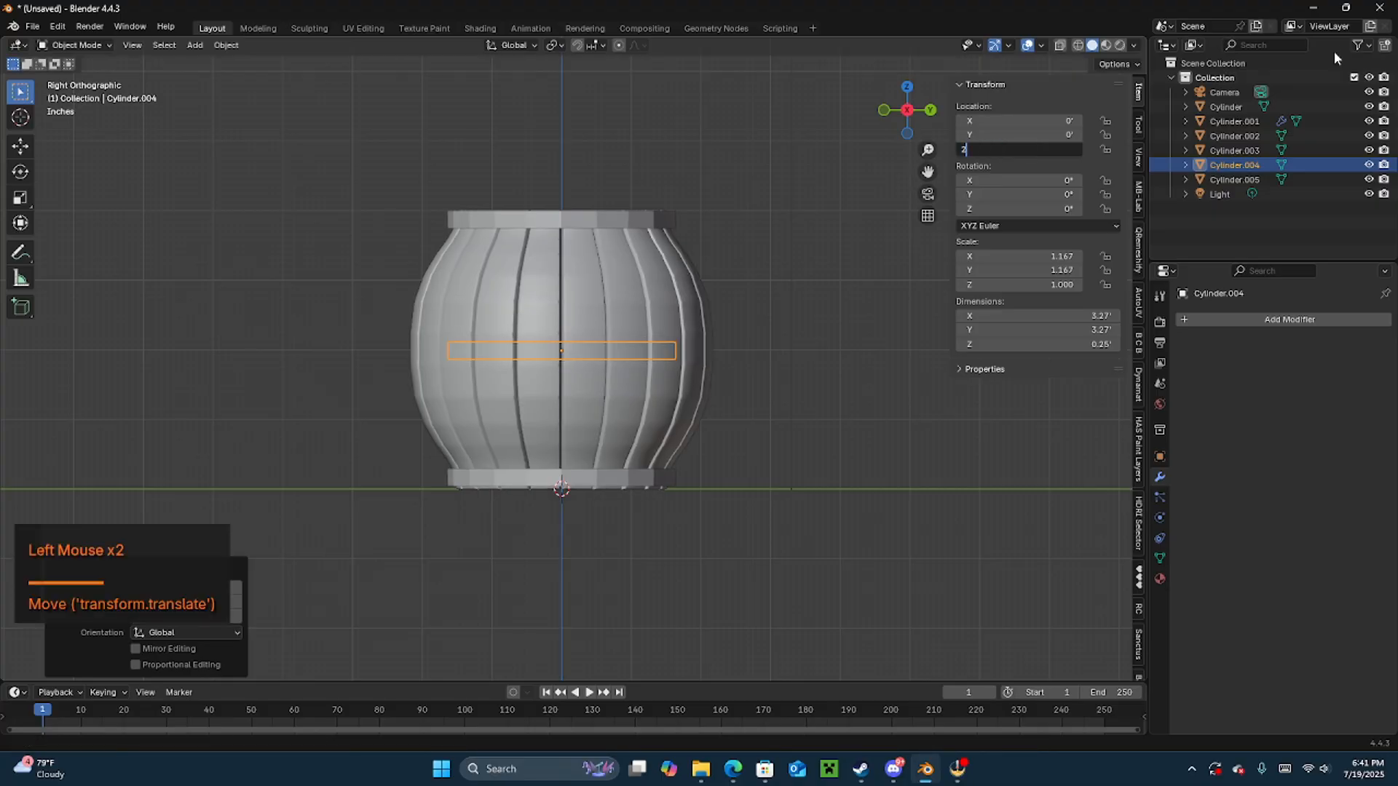
key(Return)
- Scale the middle ring in X and Y only to about 4.7 ft across so it encircles the staves
key(s)
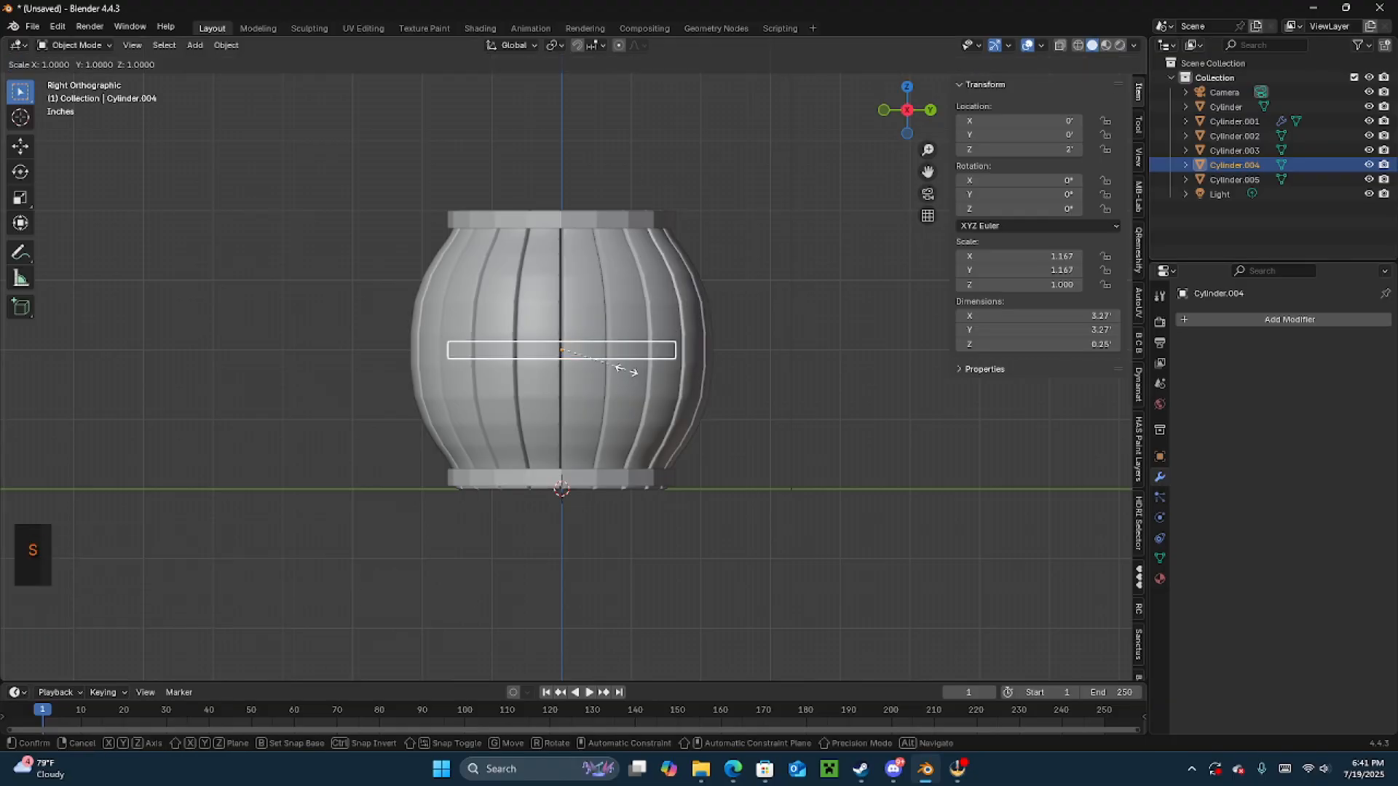
key(shift+z)
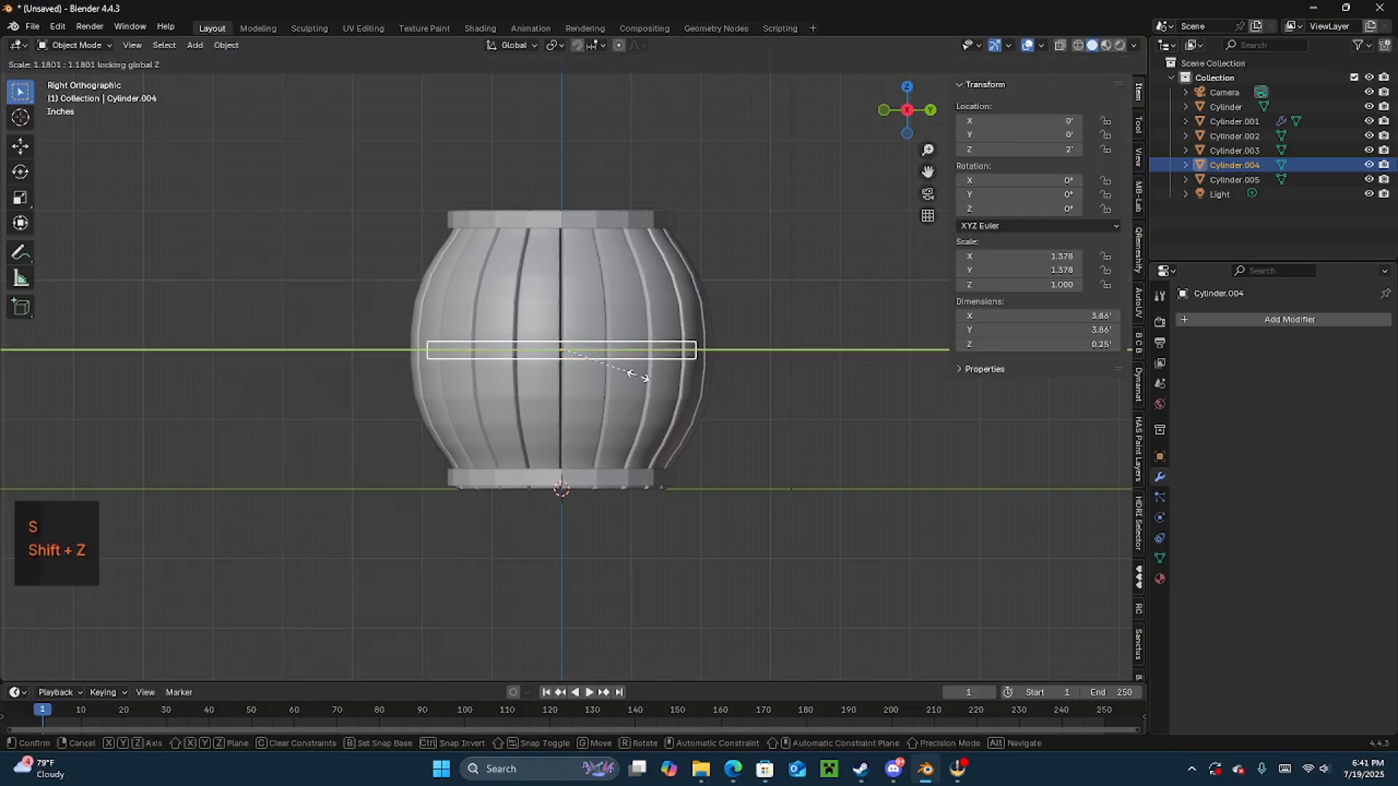
click(652, 378)
middle_drag(653, 379, 653, 506)
click(788, 335)
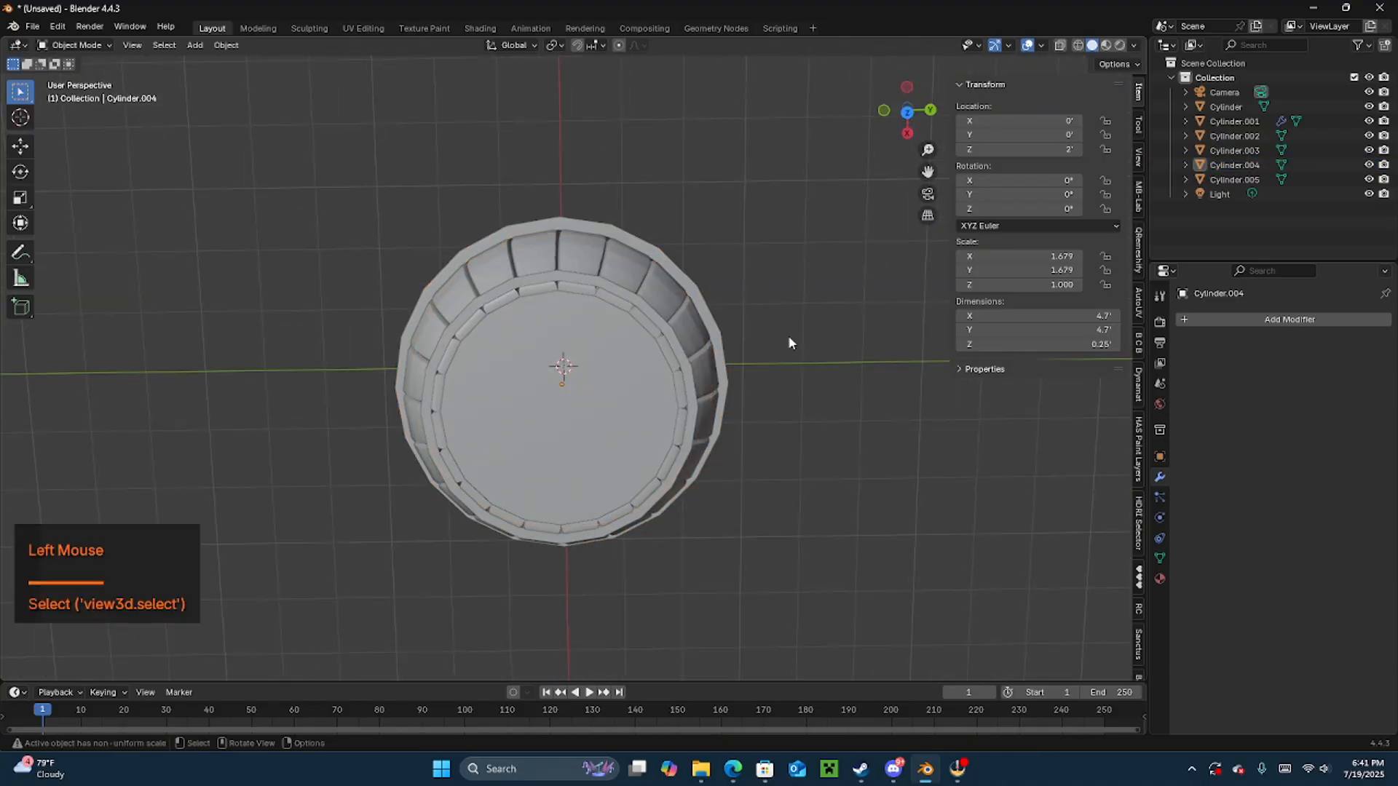
- Select the top, middle and bottom rings and shade them auto smooth at 30°
middle_drag(788, 335, 504, 354)
click(561, 329)
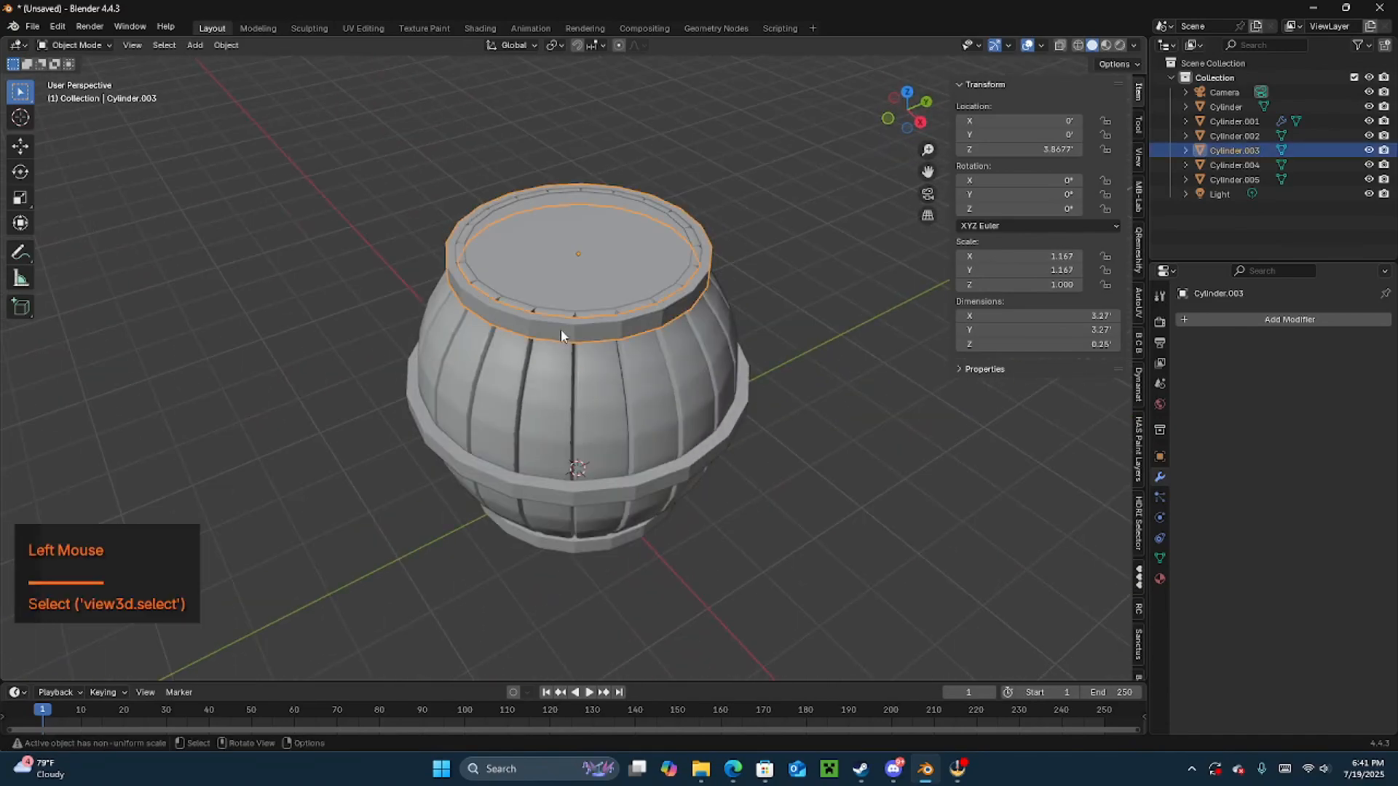
shift+click(557, 495)
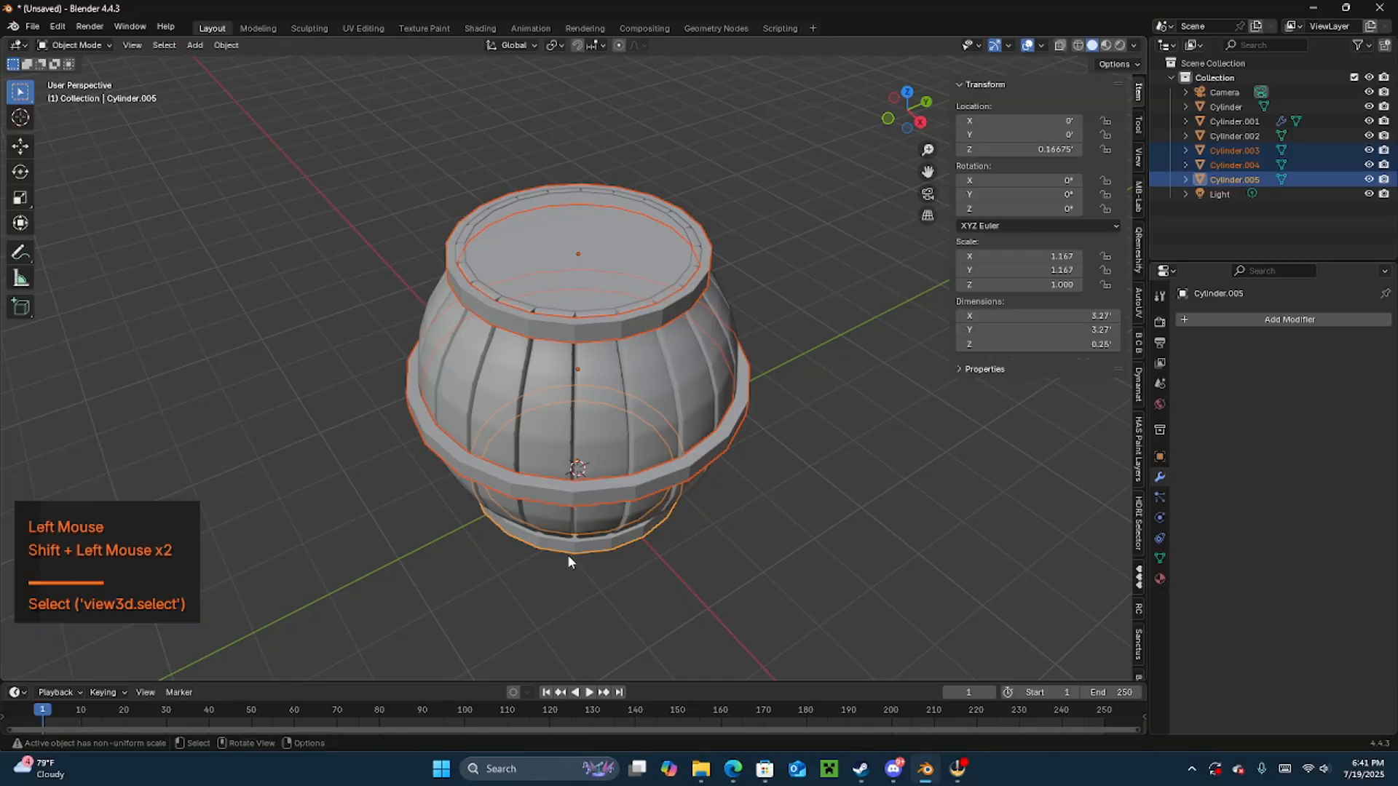
middle_drag(568, 554, 581, 196)
scroll(581, 196, up, 1)
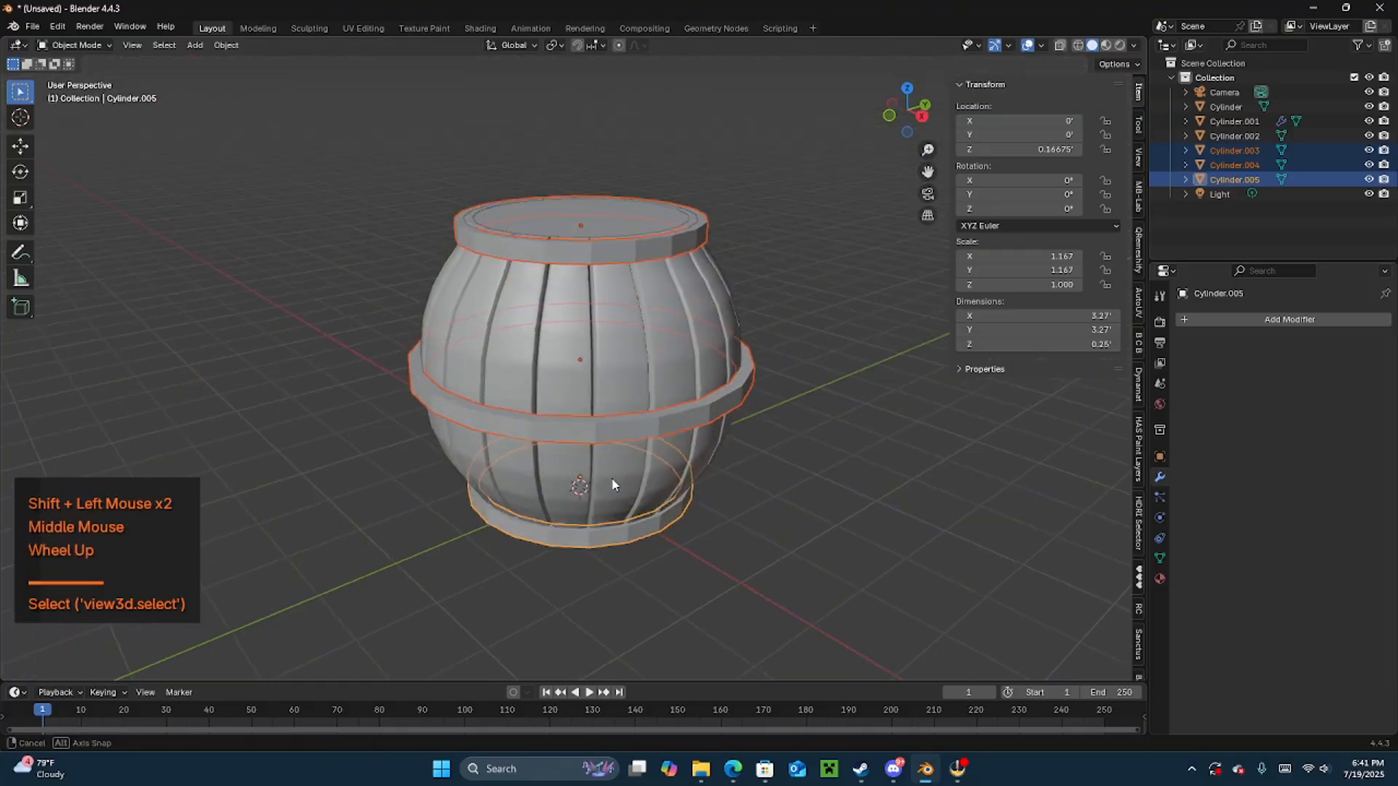
right_click(416, 169)
click(396, 164)
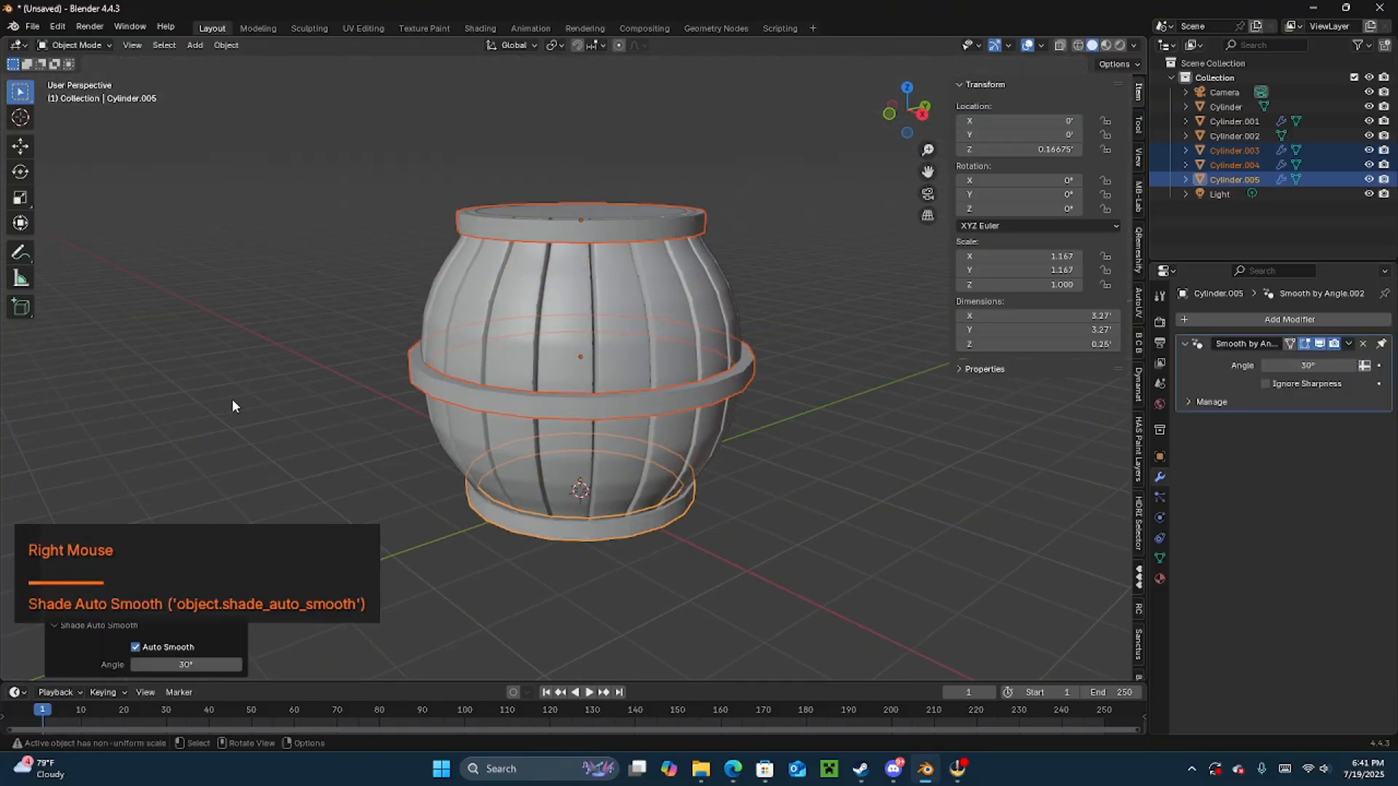
- Apply the Smooth by Angle modifier on the bottom ring
middle_drag(232, 405, 661, 361)
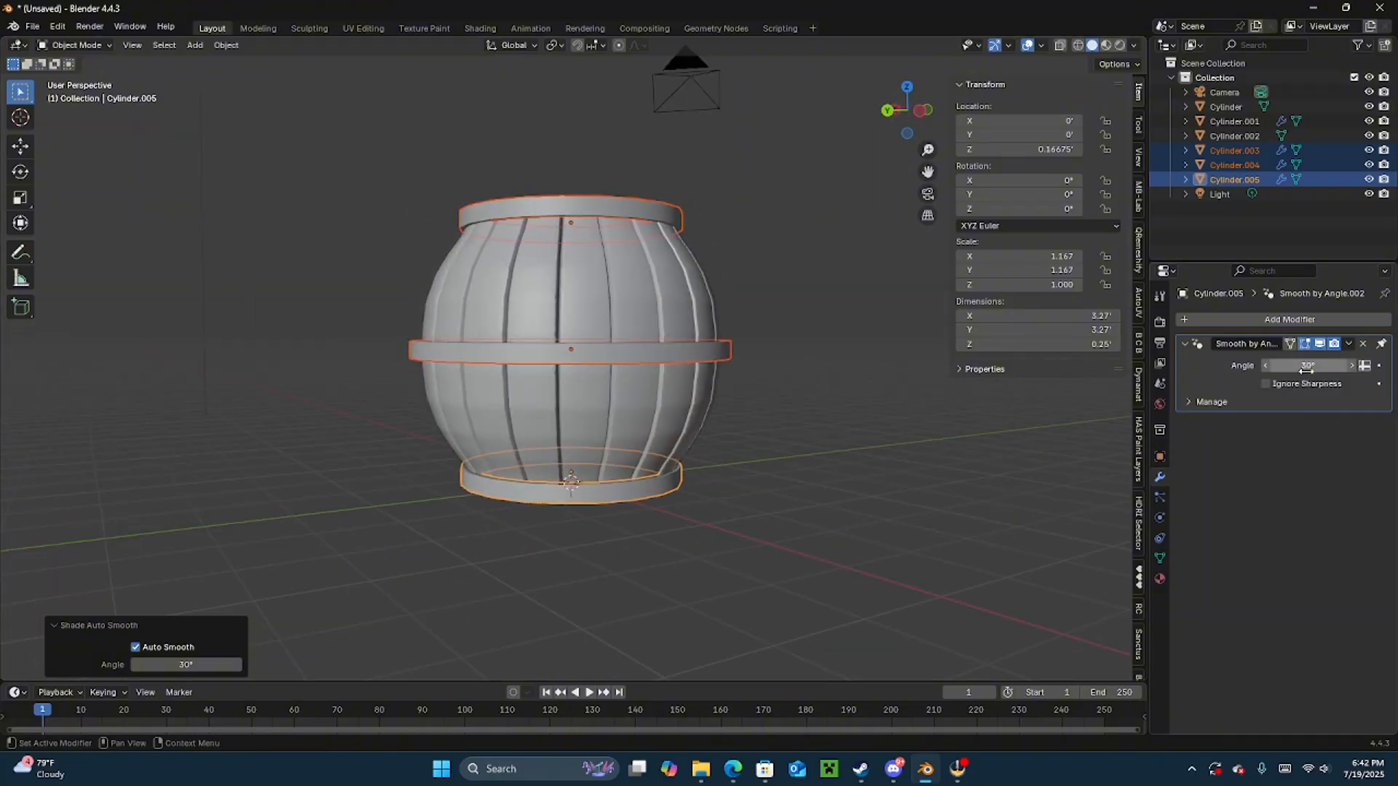
middle_drag(1056, 410, 772, 439)
middle_drag(758, 446, 656, 453)
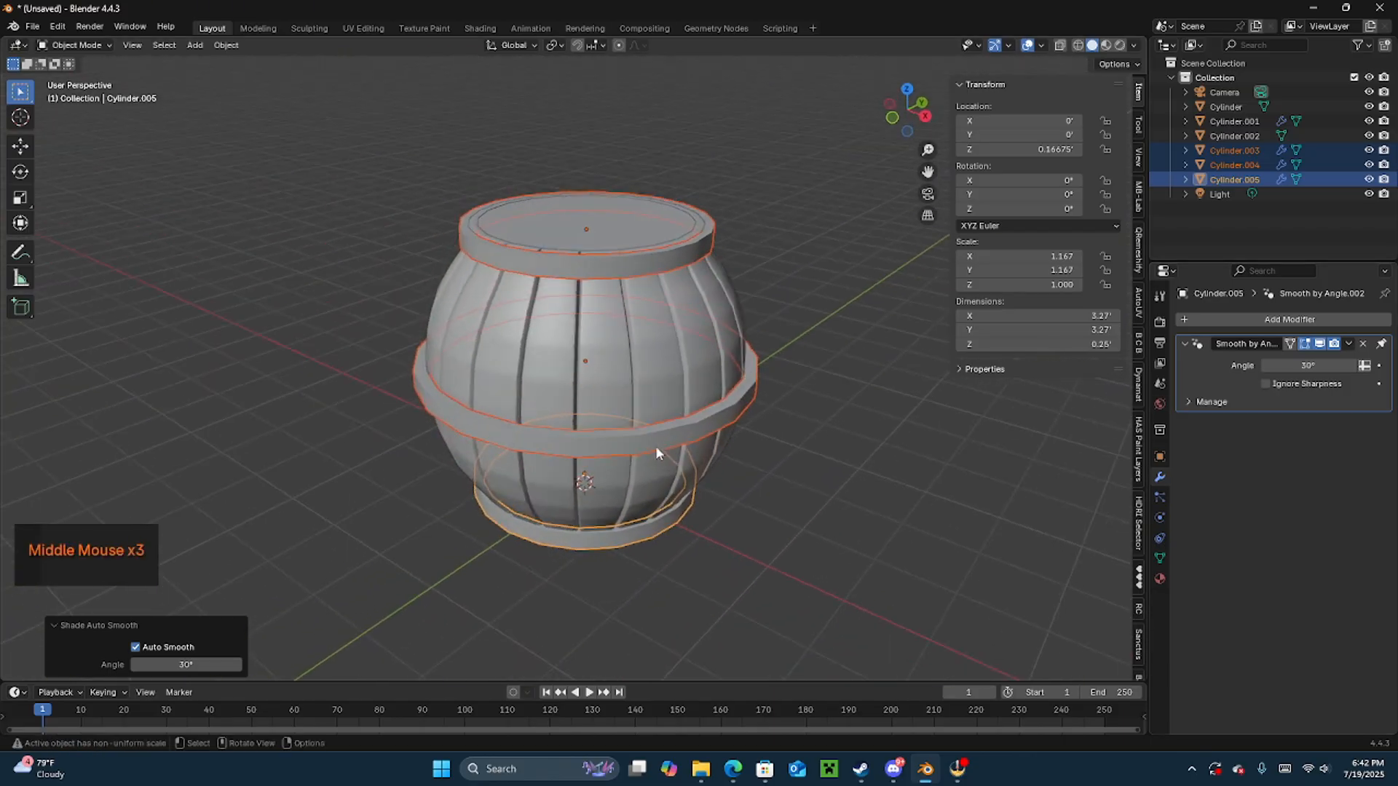
scroll(527, 444, up, 1)
middle_drag(527, 444, 245, 356)
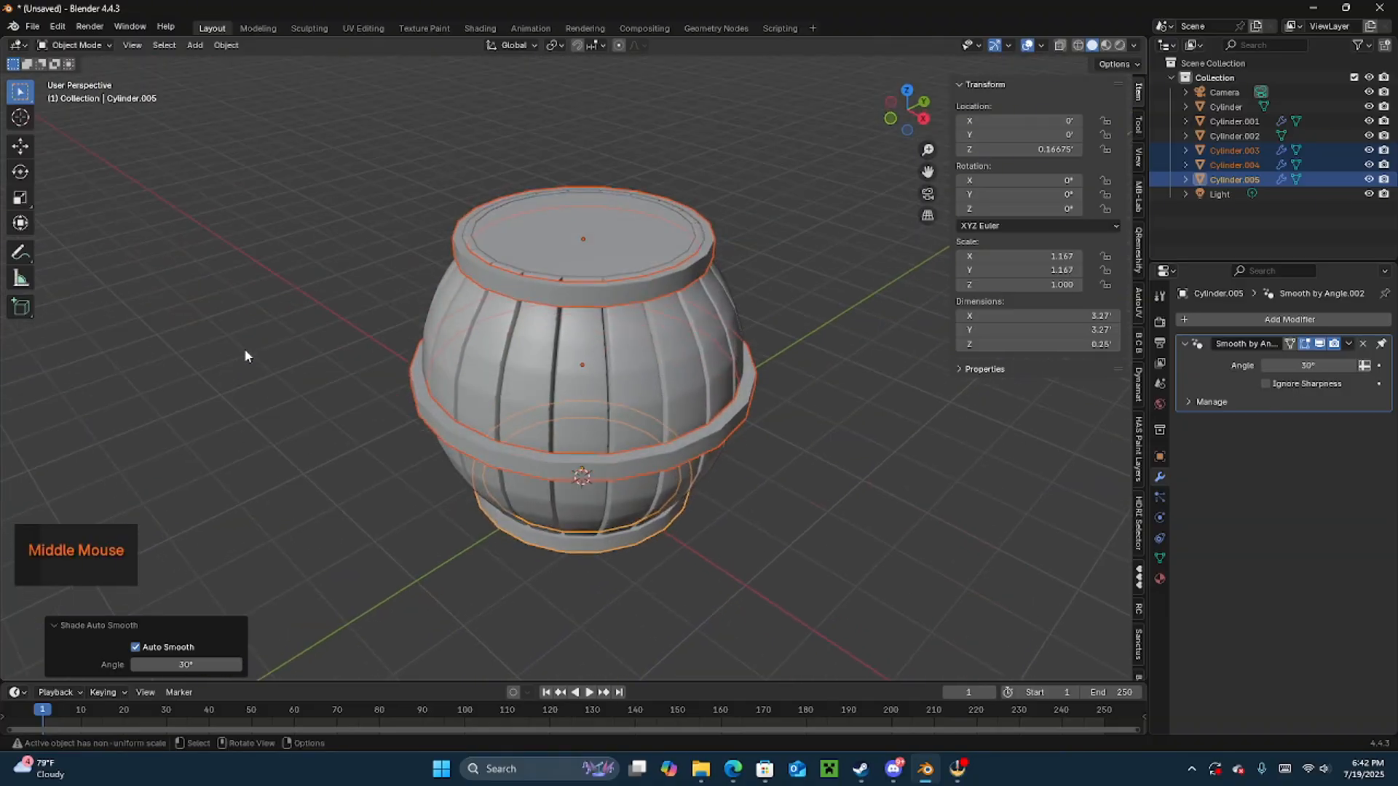
click(1345, 344)
click(1321, 358)
- Raise the middle ring along Z to about 2.65 ft on the upper half of the barrel
middle_drag(713, 408, 508, 359)
click(508, 359)
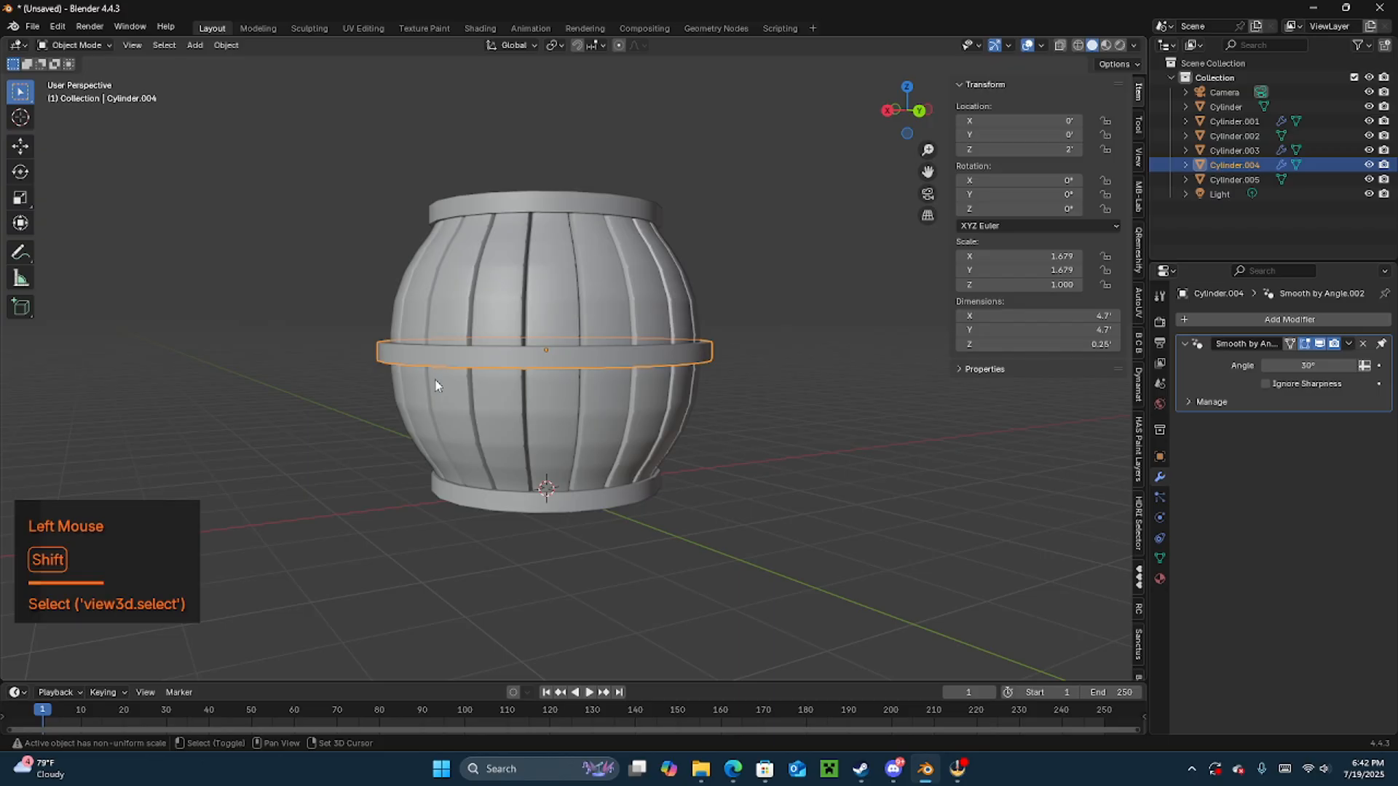
key(g)
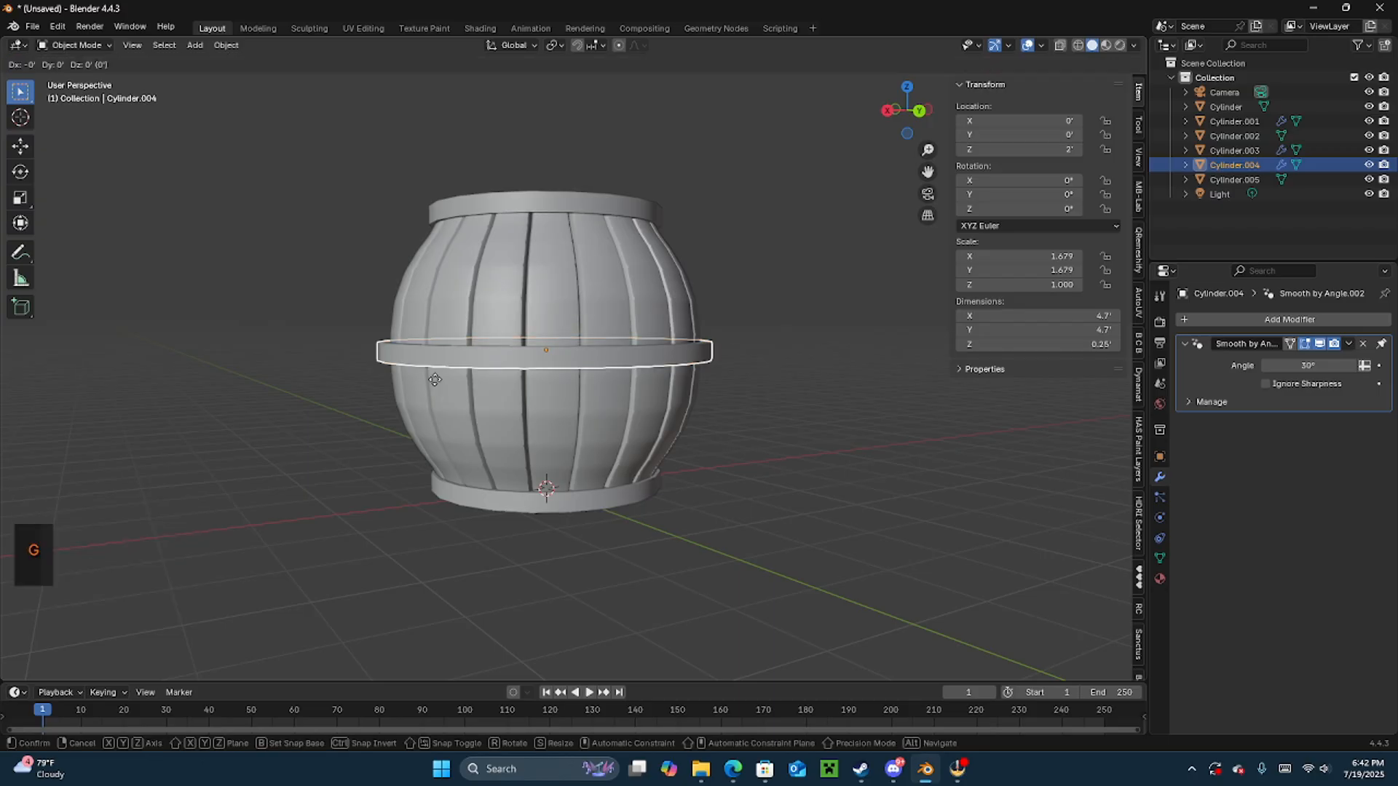
key(z)
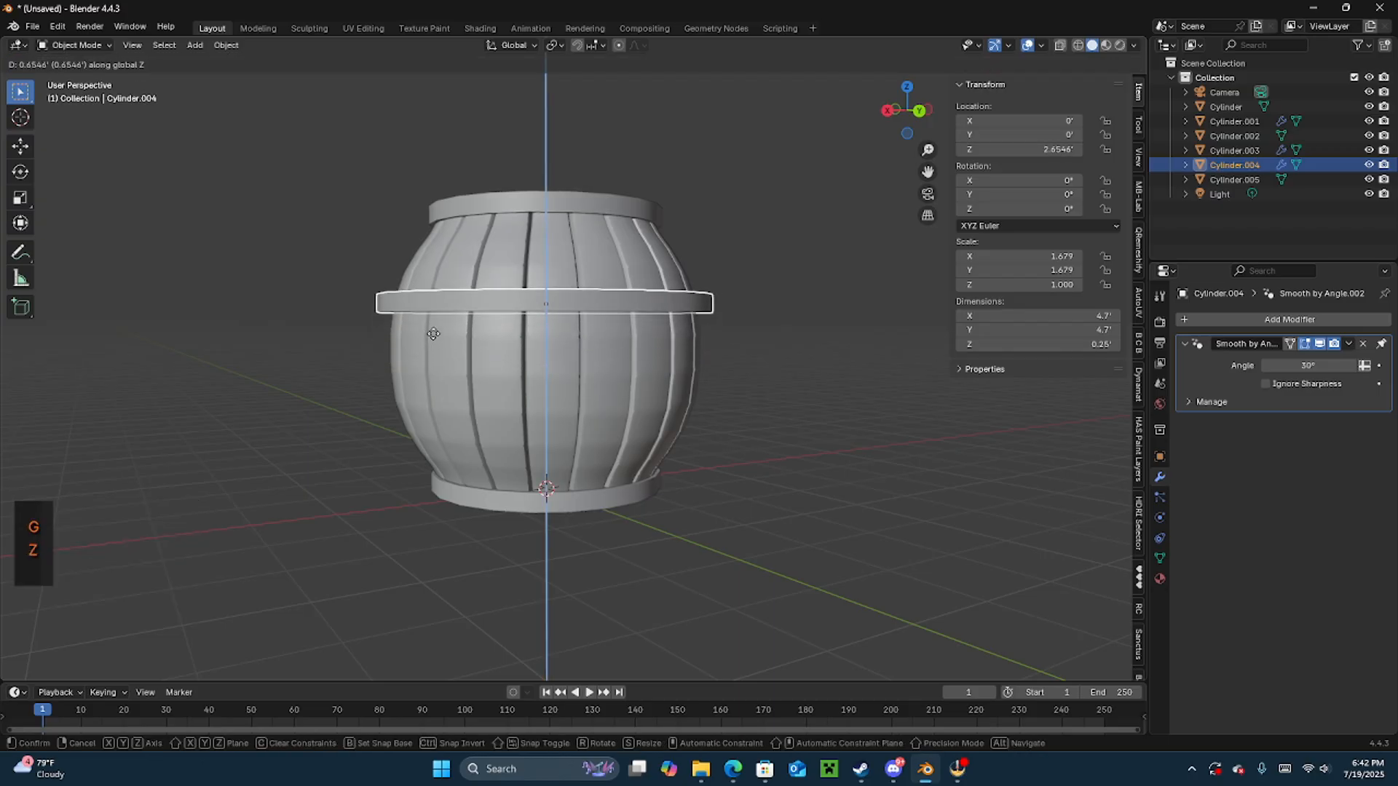
click(436, 341)
- Duplicate the upper middle ring and lower the copy along Z to about 1.47 ft on the barrel's lower half
key(shift+g)
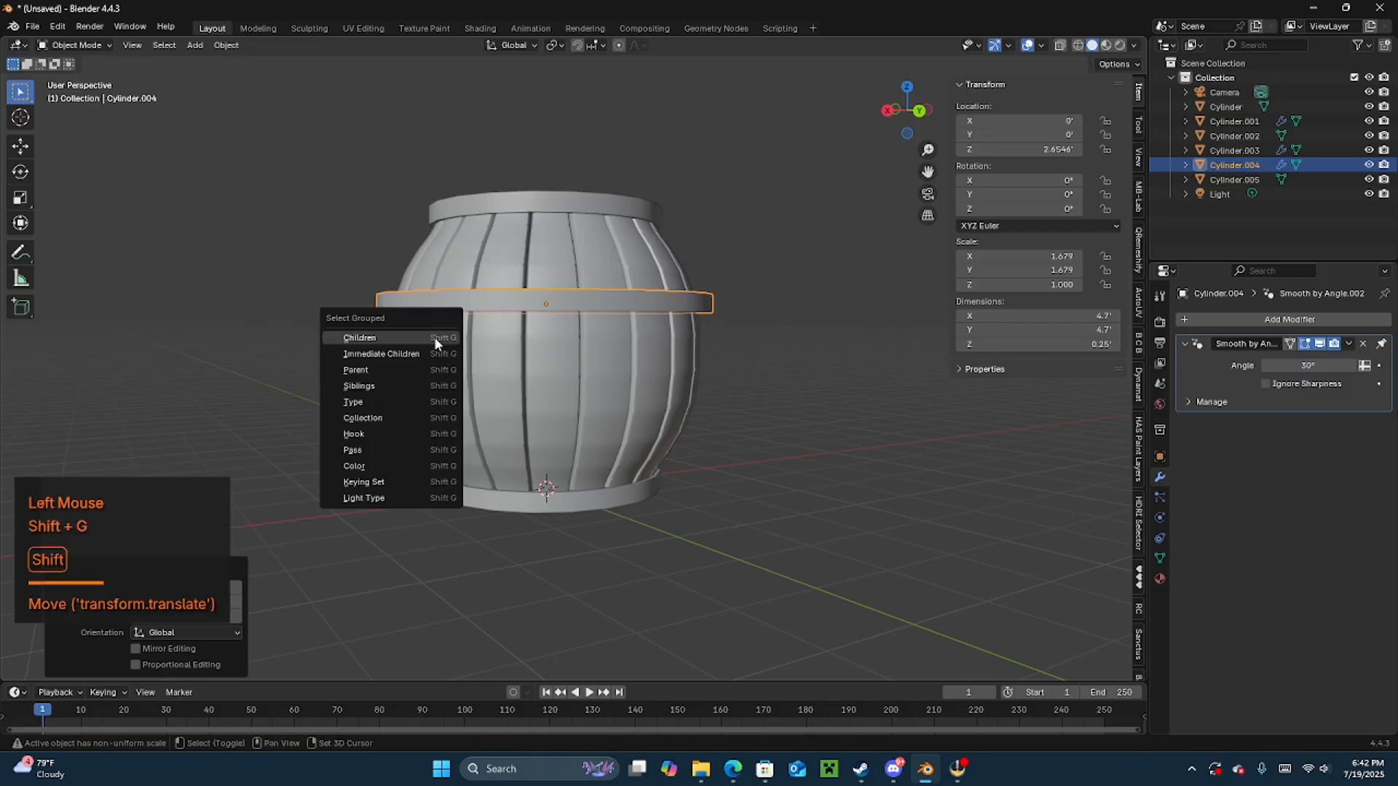
key(shift+d)
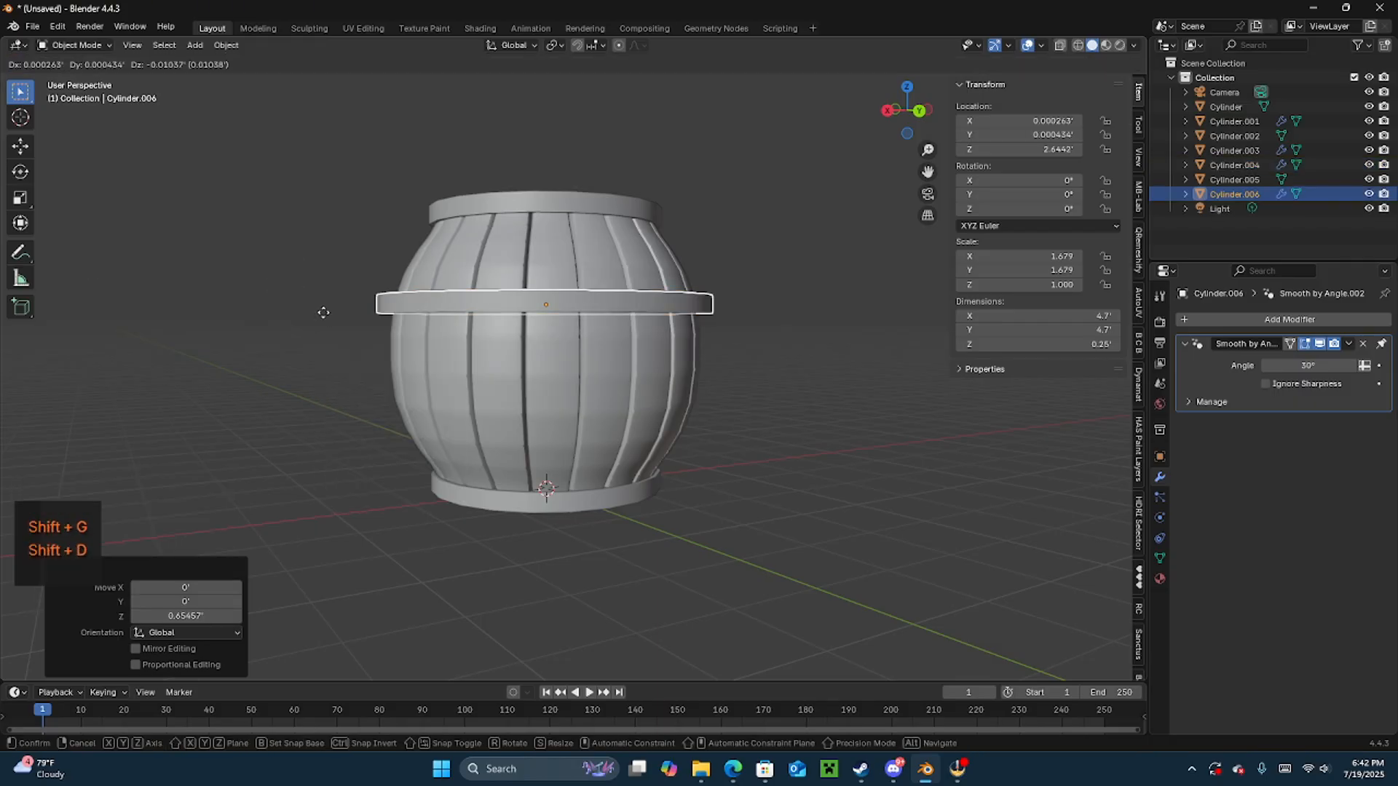
right_click(324, 313)
key(g)
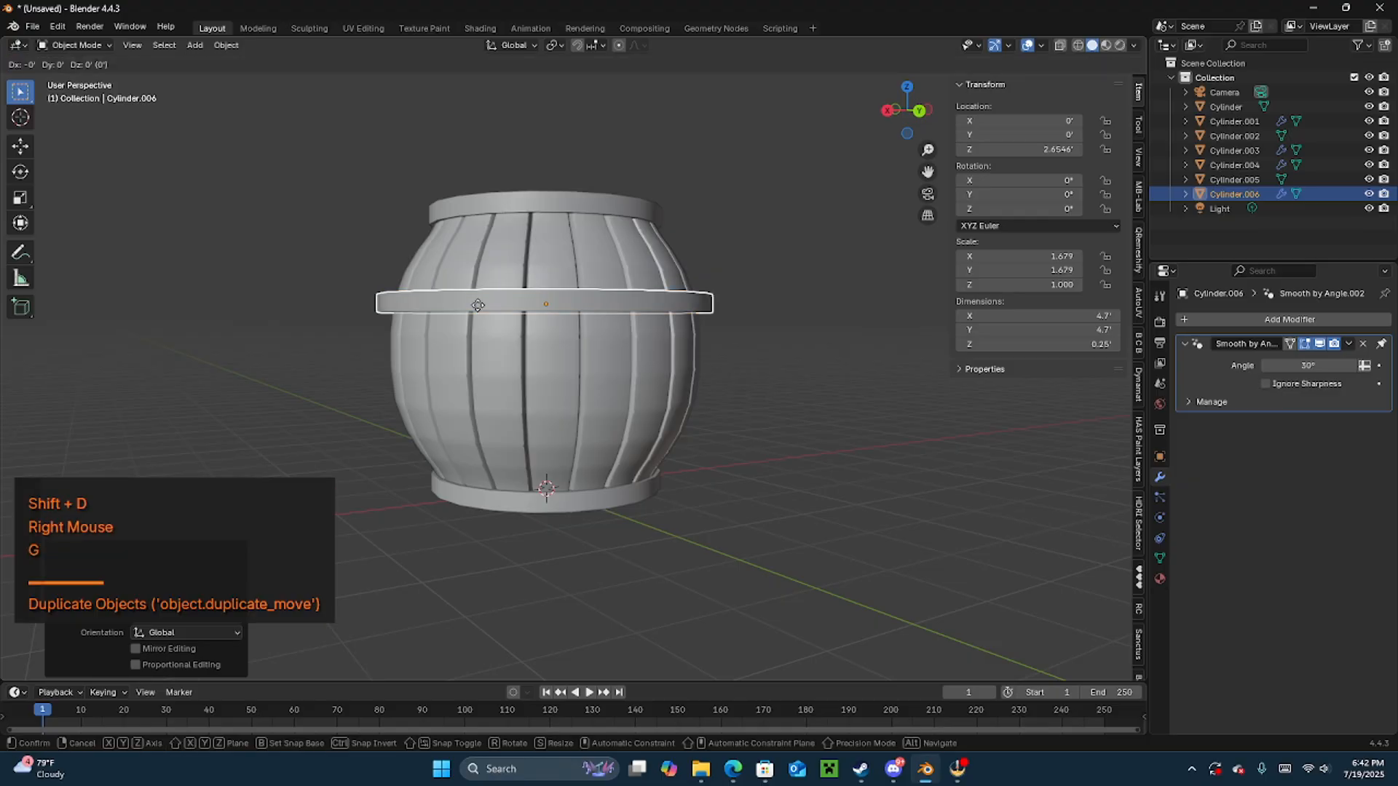
key(z)
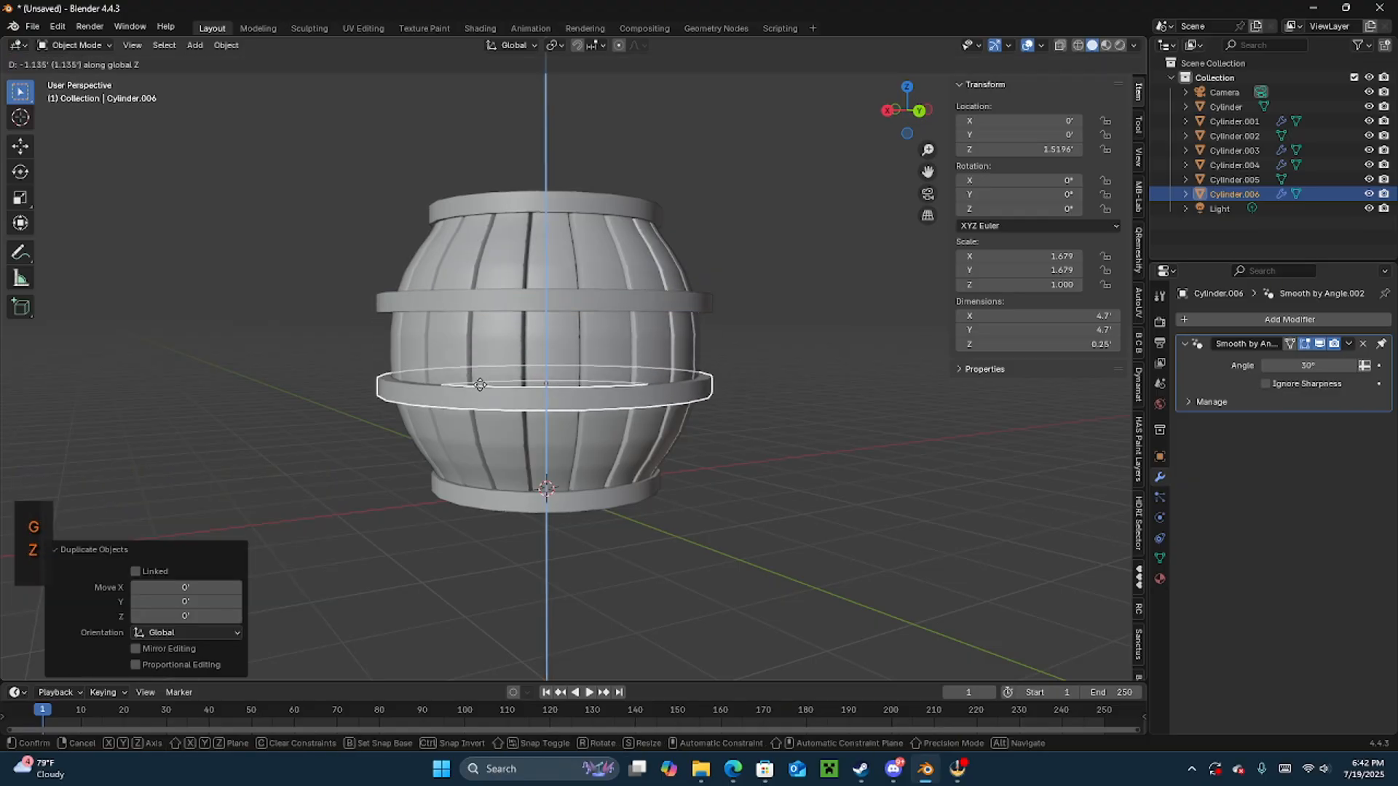
click(480, 389)
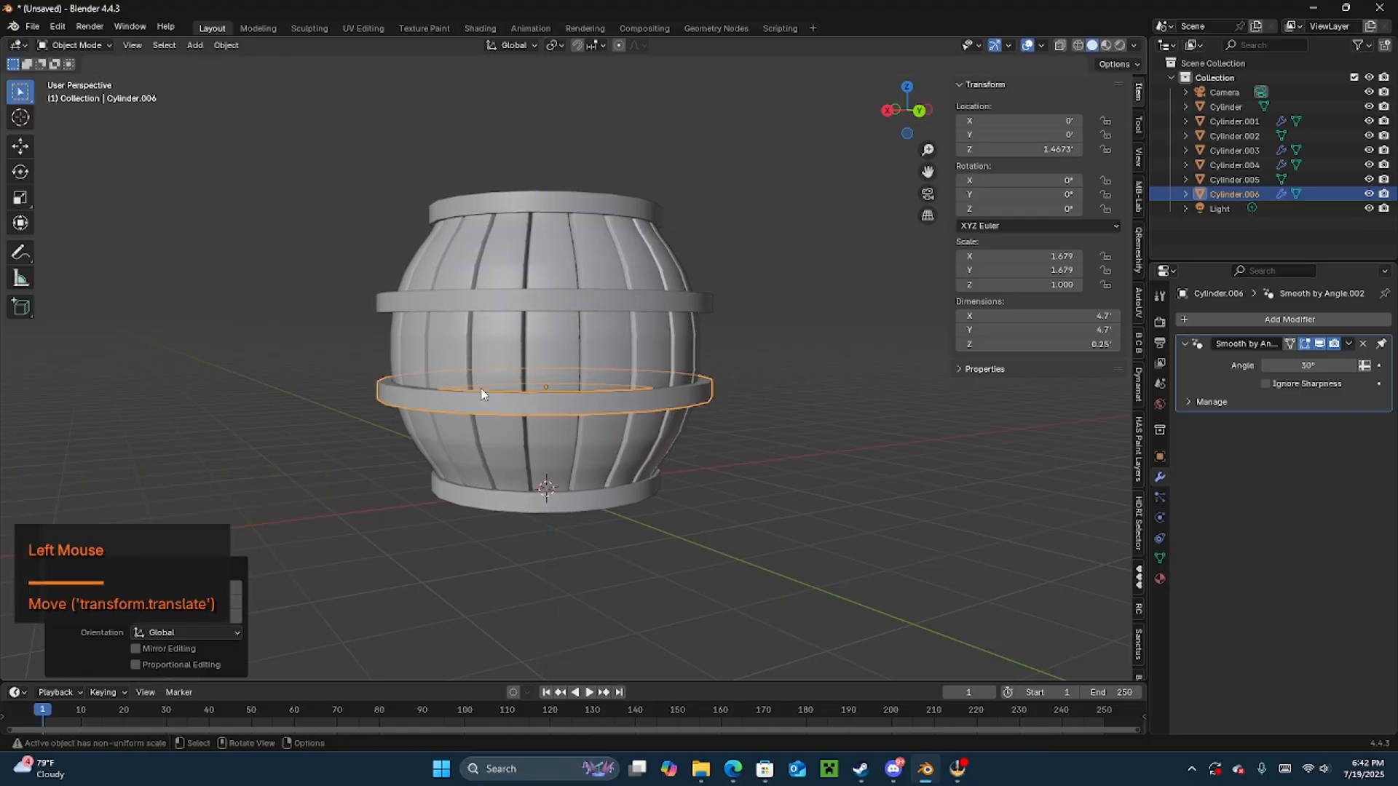
- Lower the copied middle ring further along Z to about 1.32 ft
click(504, 303)
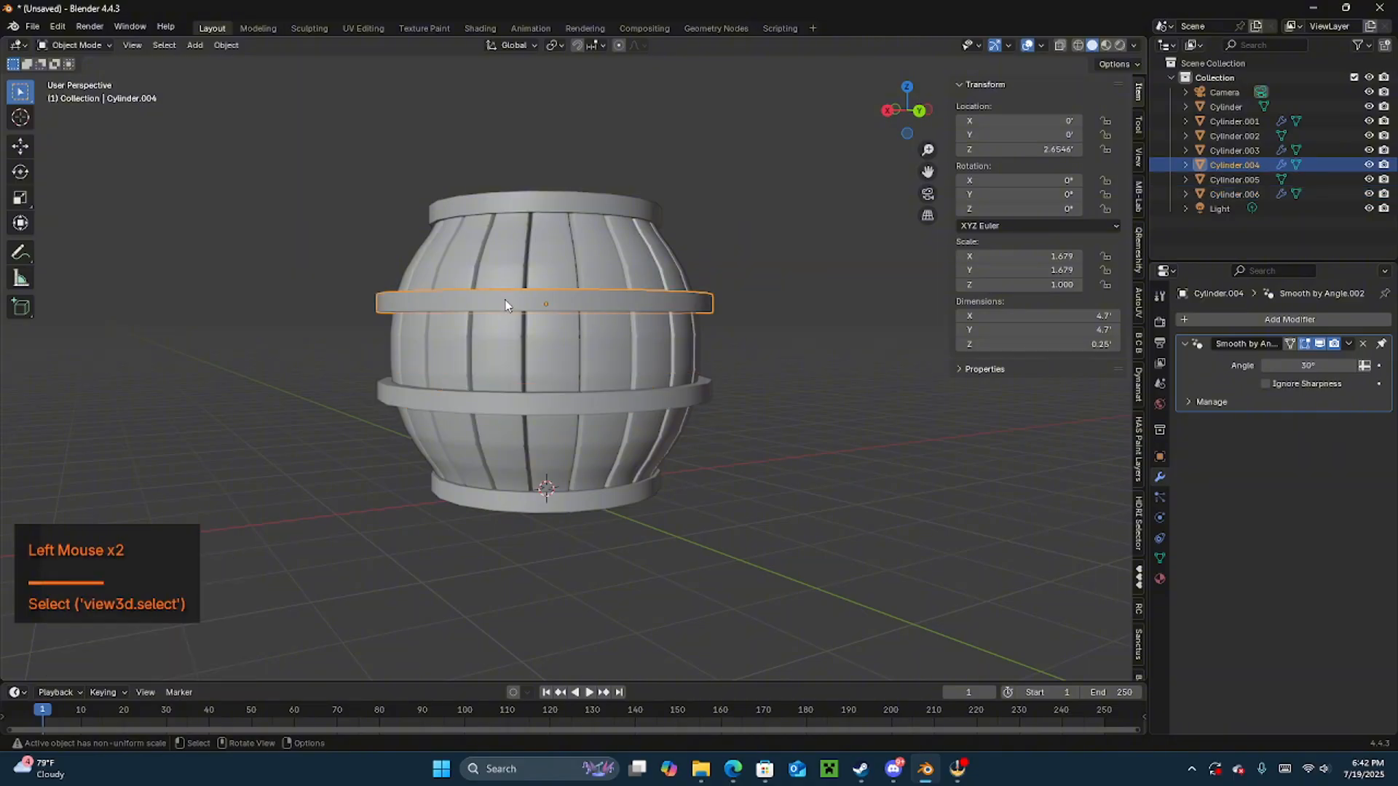
click(517, 401)
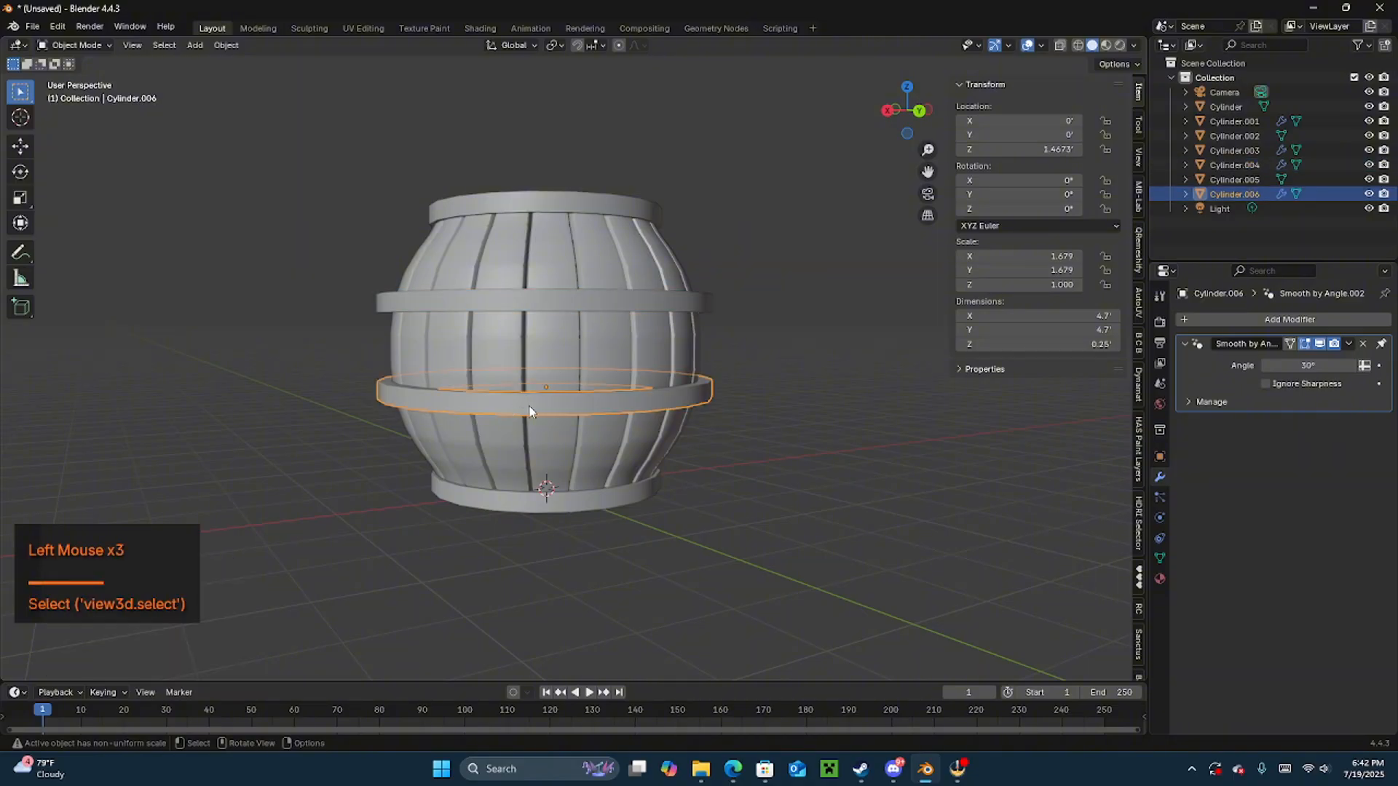
key(g)
key(z)
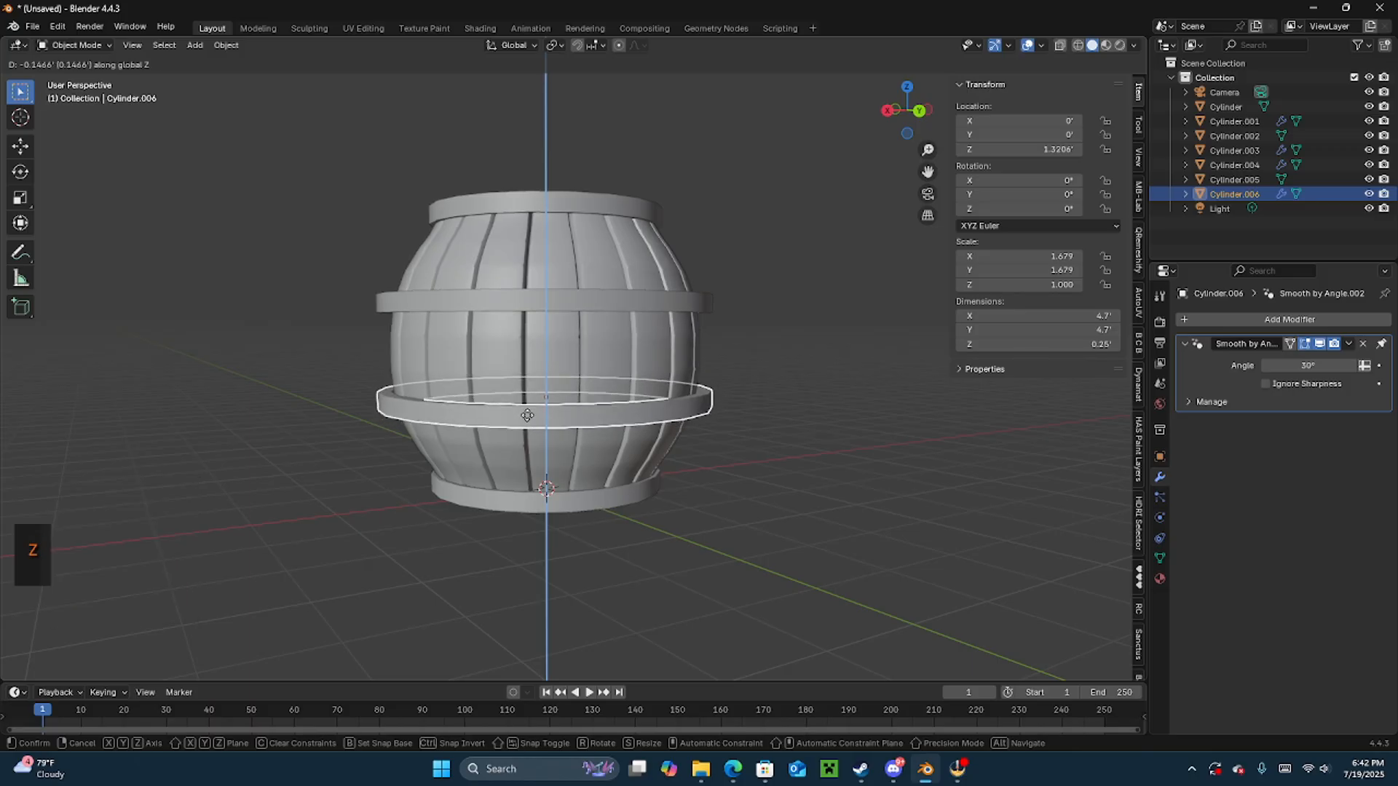
click(527, 415)
- Select both middle rings and scale them in X and Y only to about 4.55 ft across, keeping their height
middle_drag(527, 415, 506, 342)
shift+click(503, 288)
middle_drag(503, 287, 502, 377)
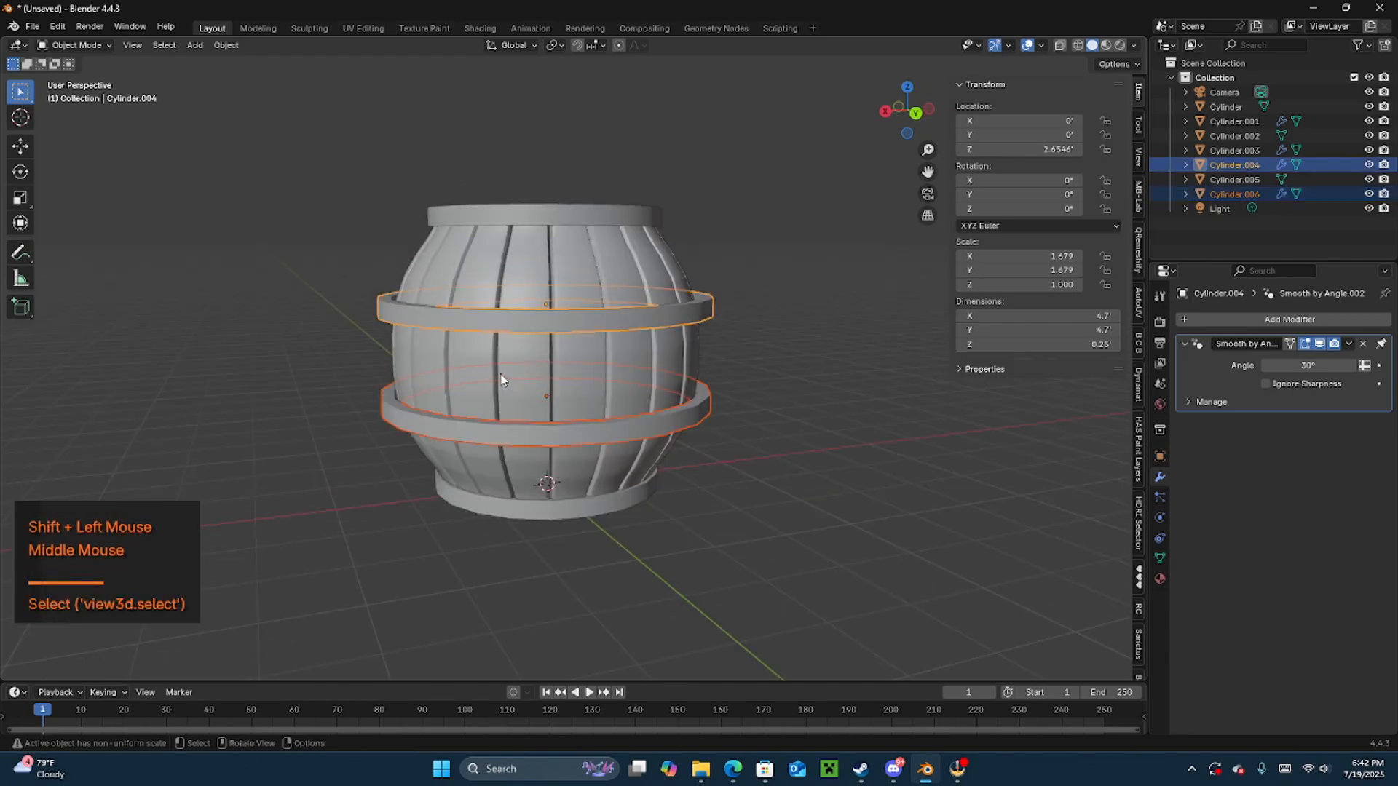
key(s)
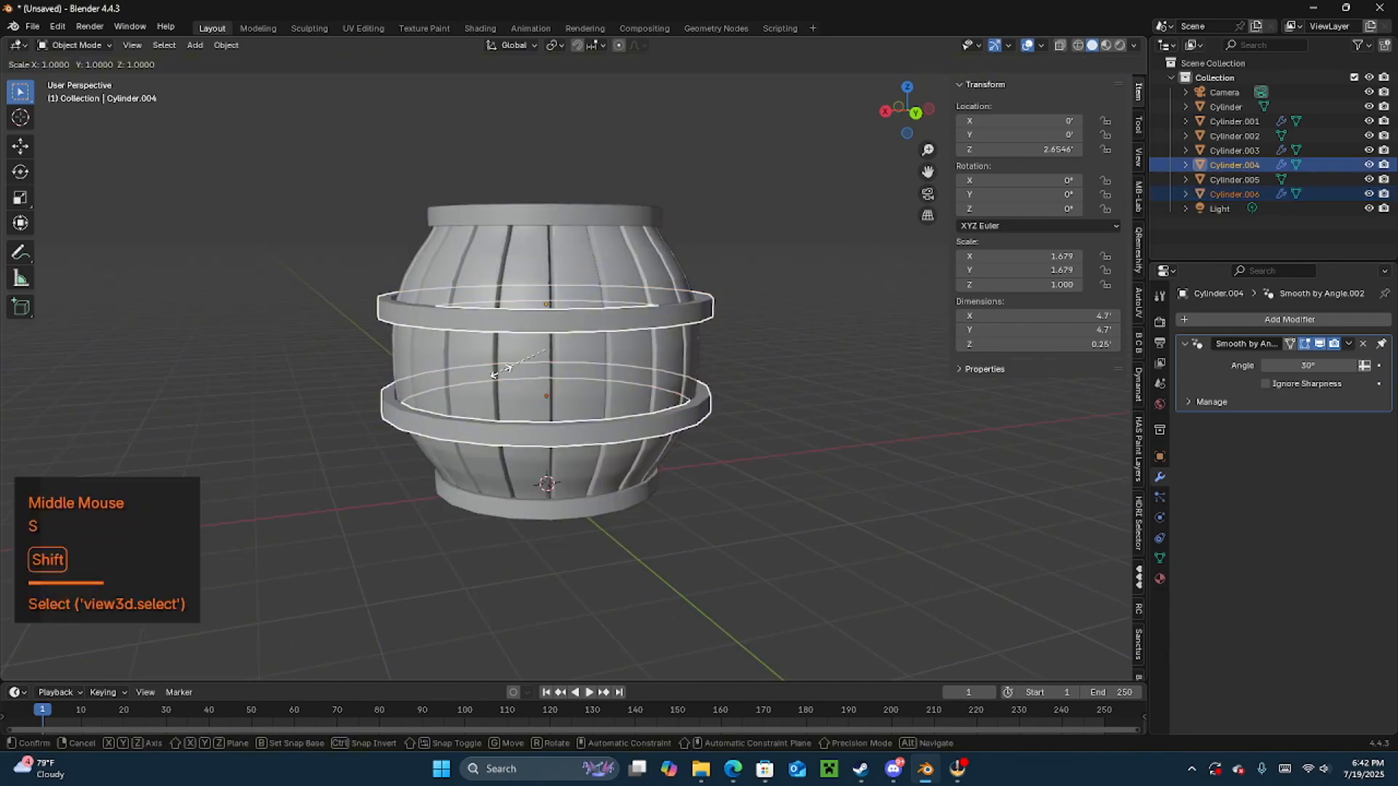
key(shift+z)
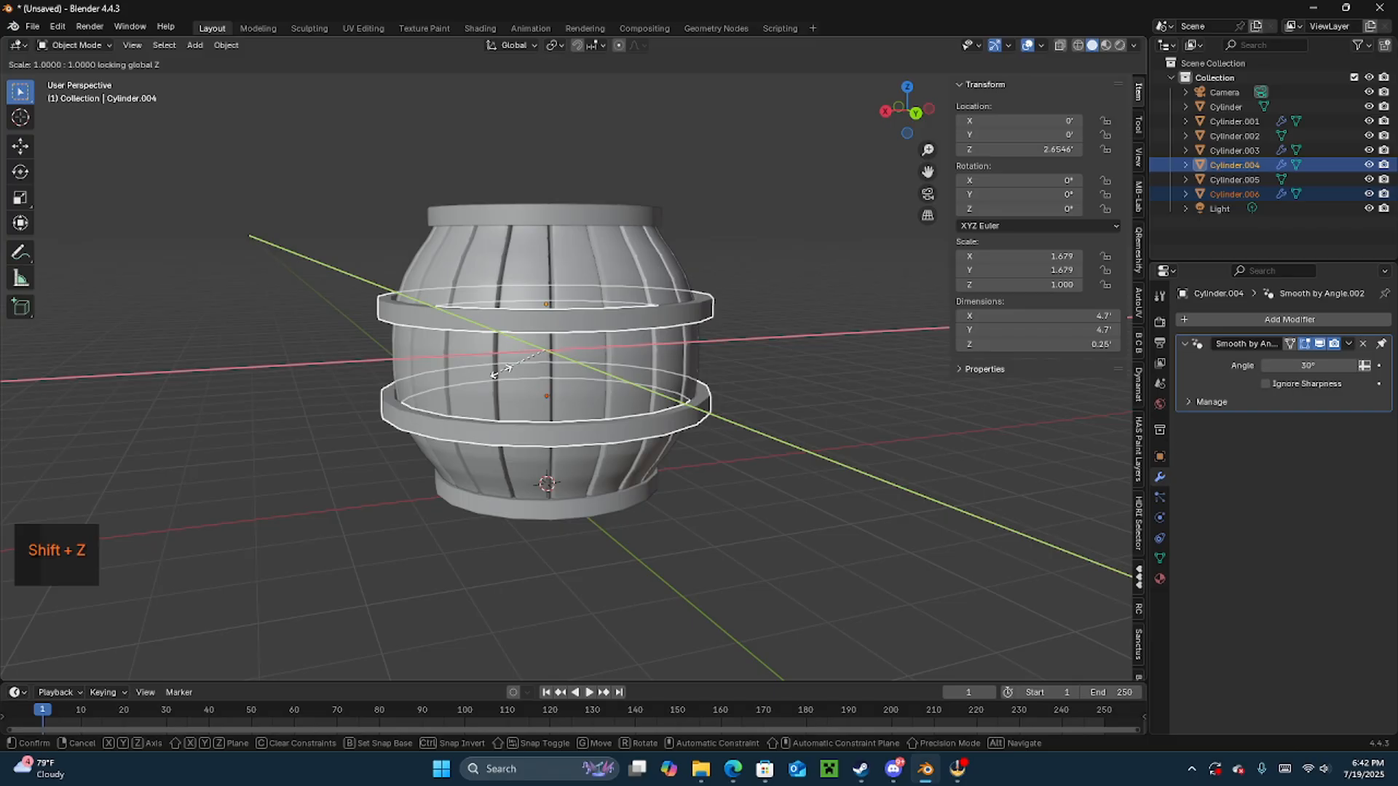
click(500, 380)
middle_drag(501, 381, 529, 389)
click(780, 316)
click(788, 397)
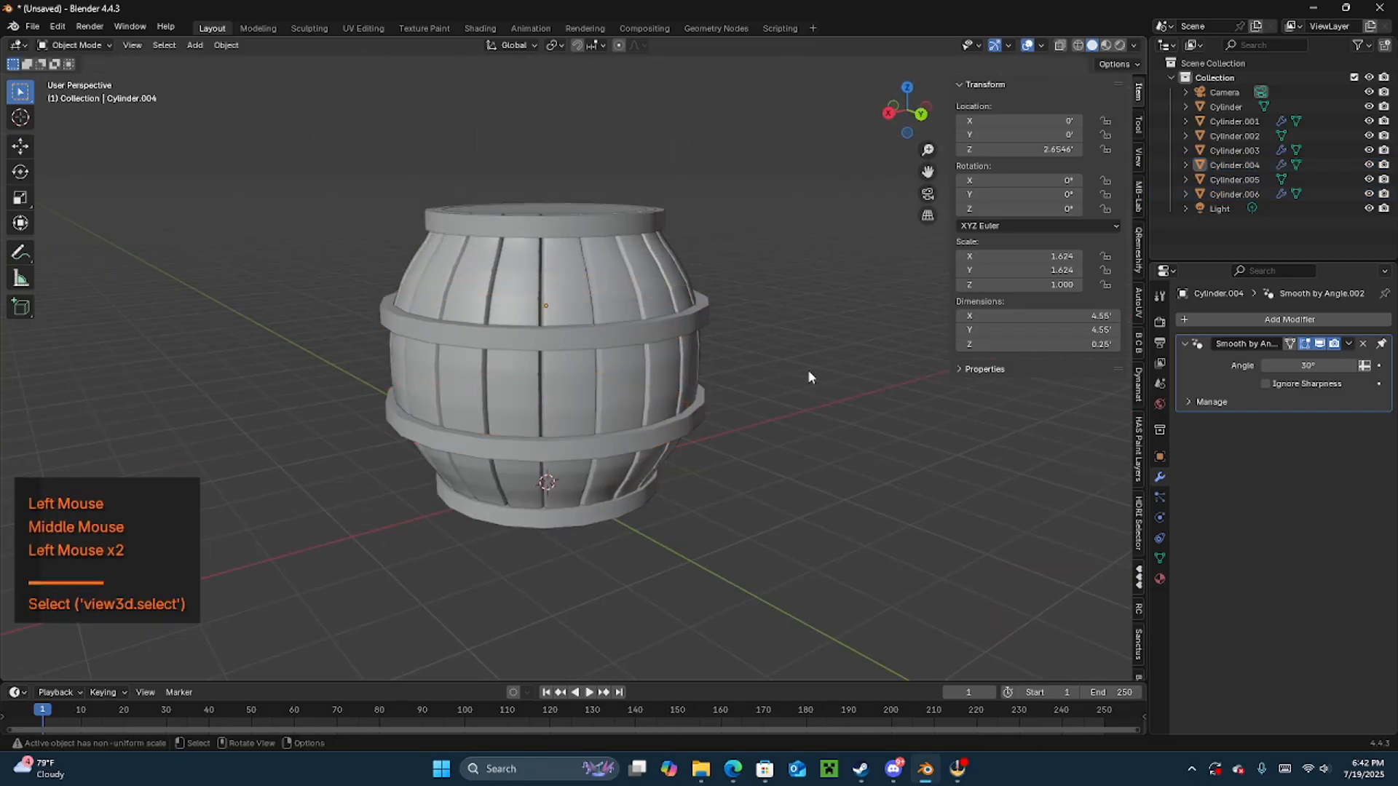
mouse_move(808, 370)
middle_down()
mouse_move(854, 311)
mouse_move(742, 363)
mouse_move(785, 358)
middle_up()
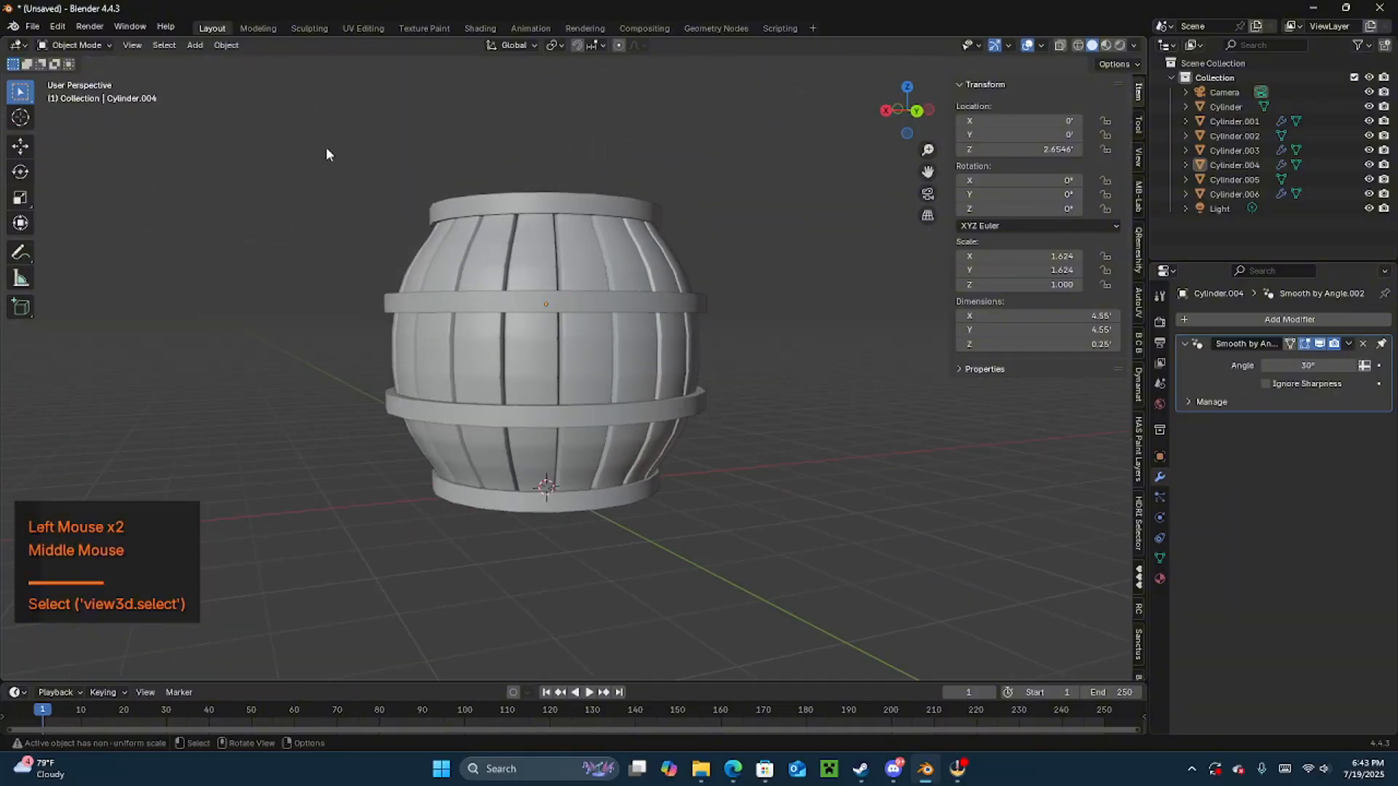
middle_drag(328, 150, 390, 212)
key(a)
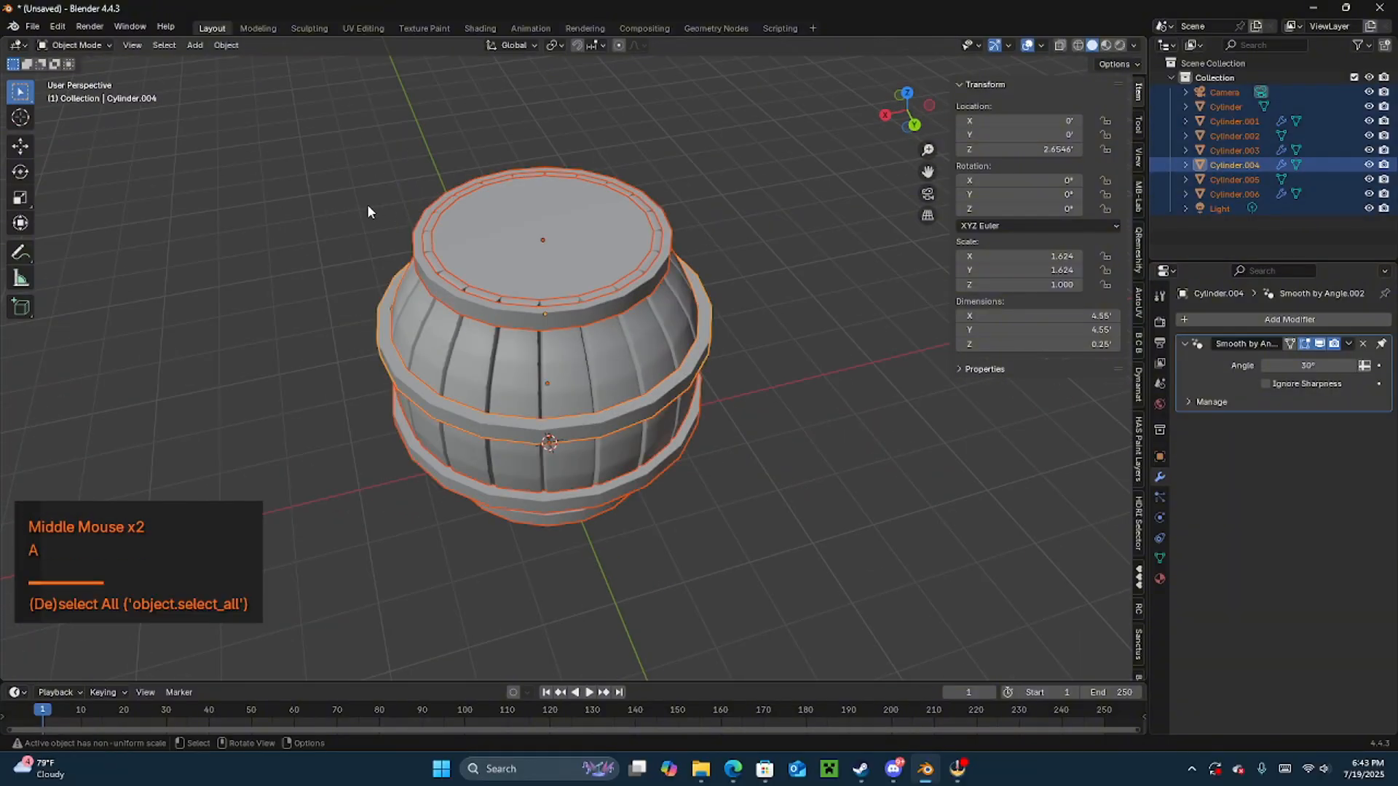
scroll(373, 219, down, 4)
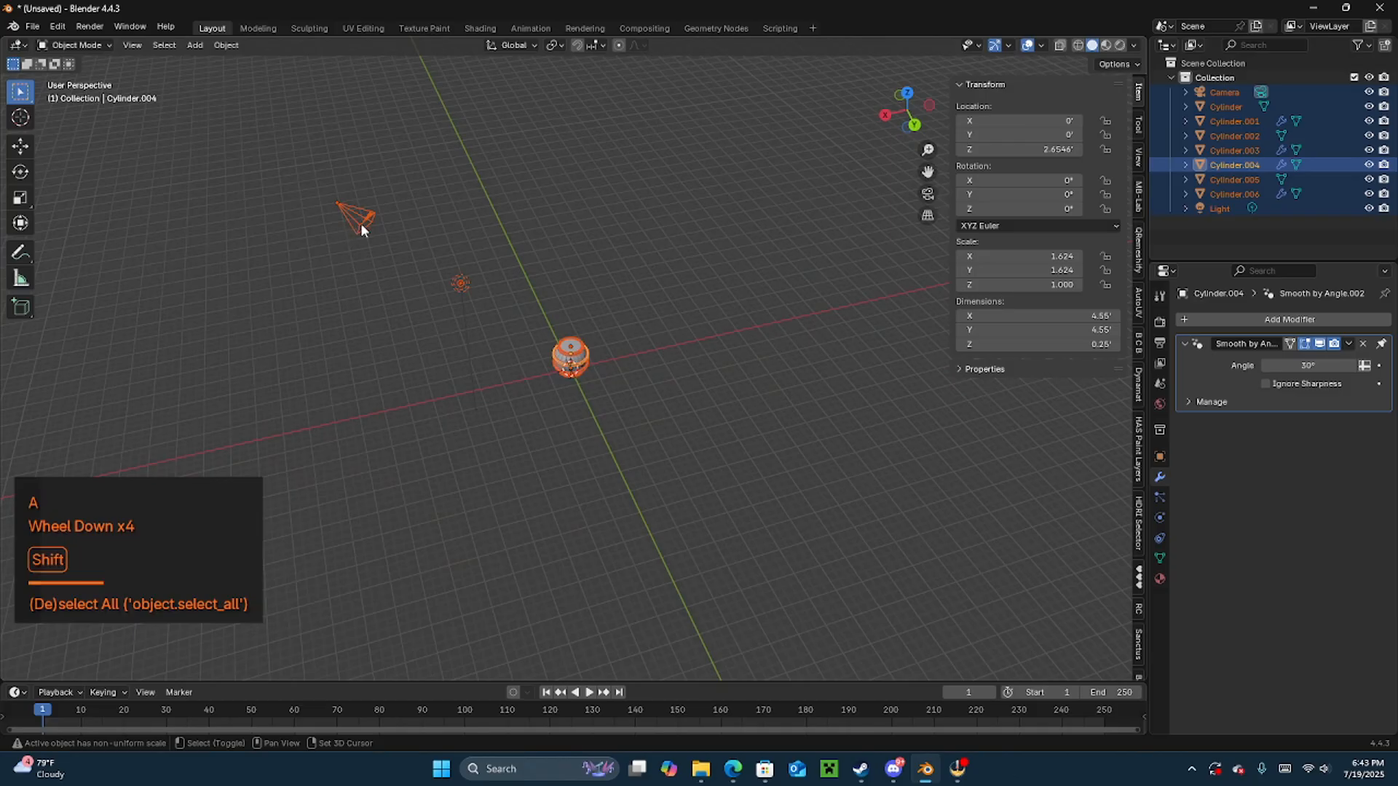
shift+click(362, 224)
shift+click(361, 225)
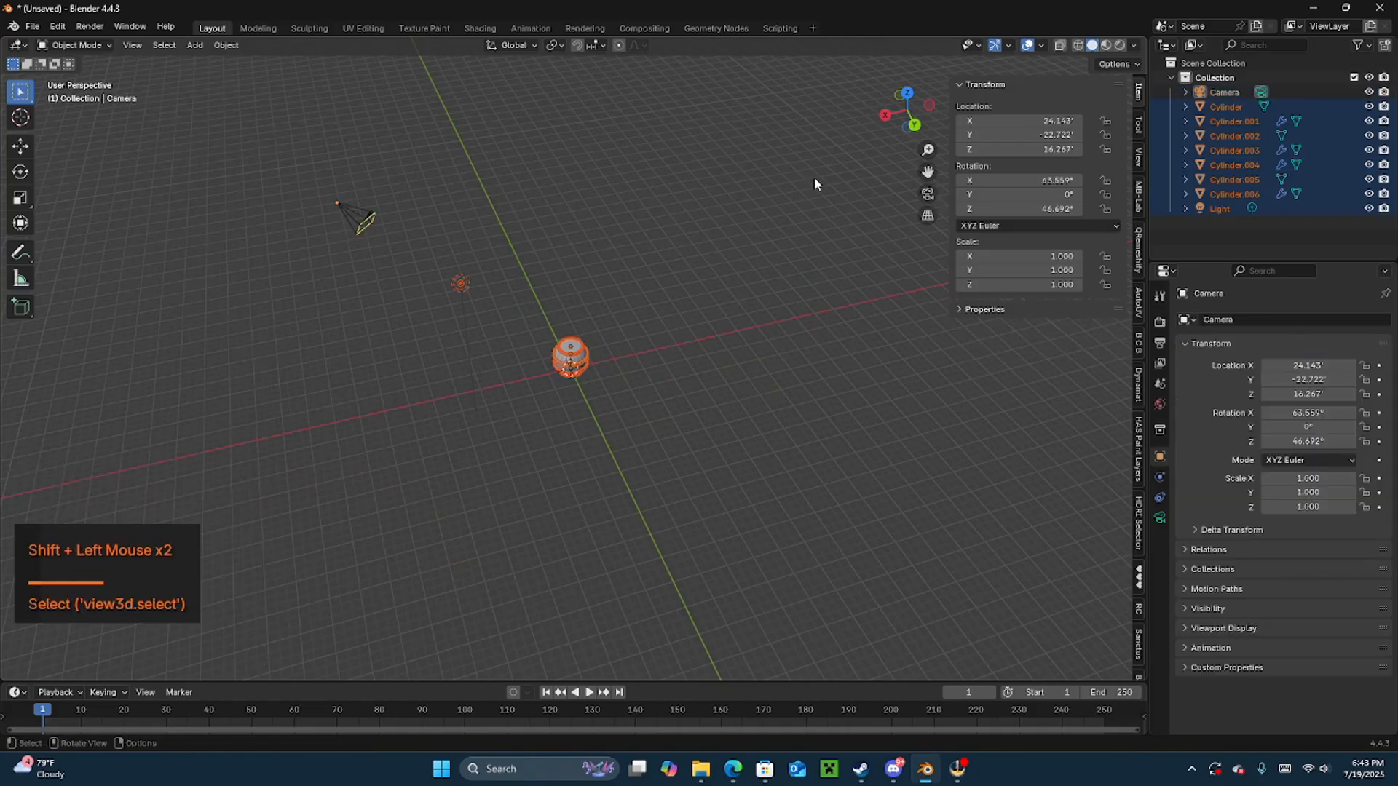
shift+click(1226, 208)
click(1228, 194)
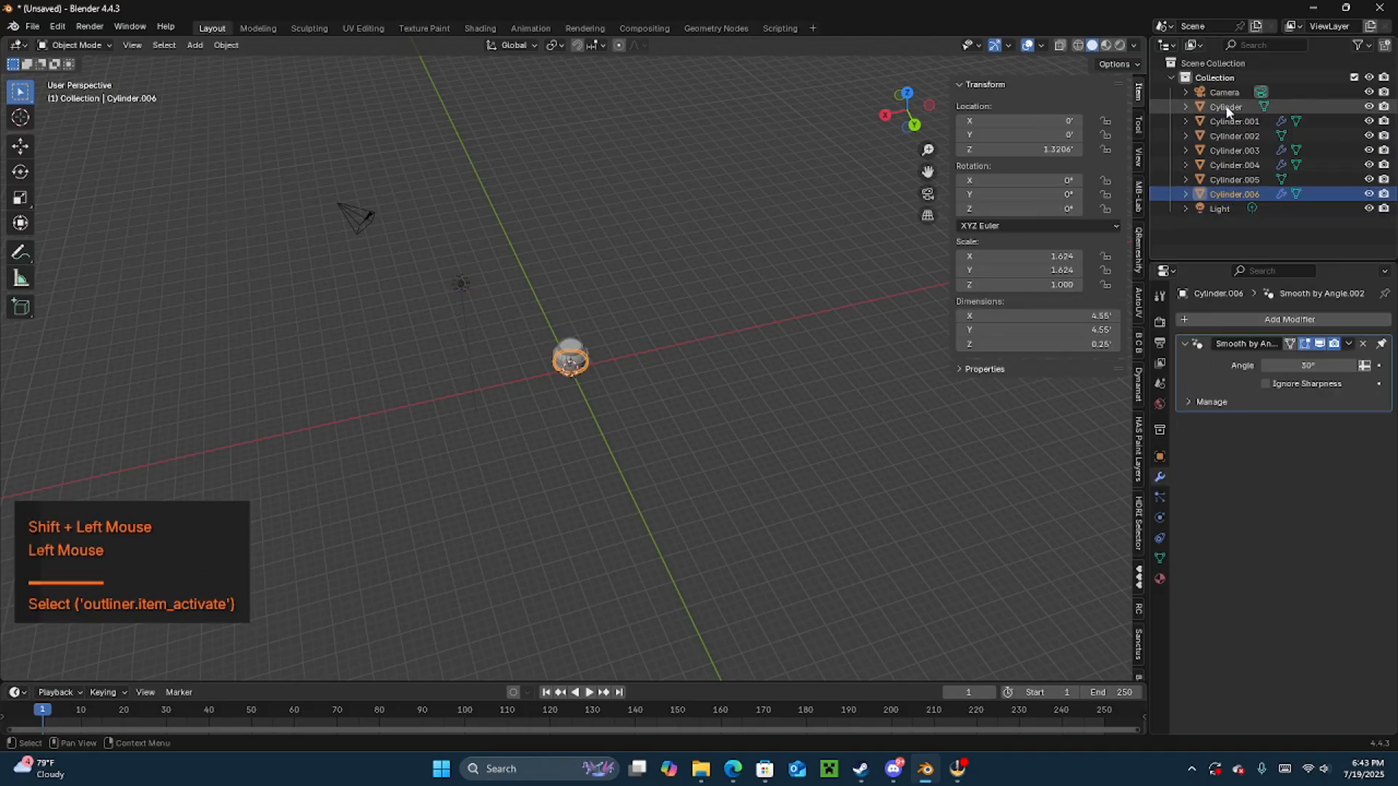
click(1228, 107)
shift+click(1229, 182)
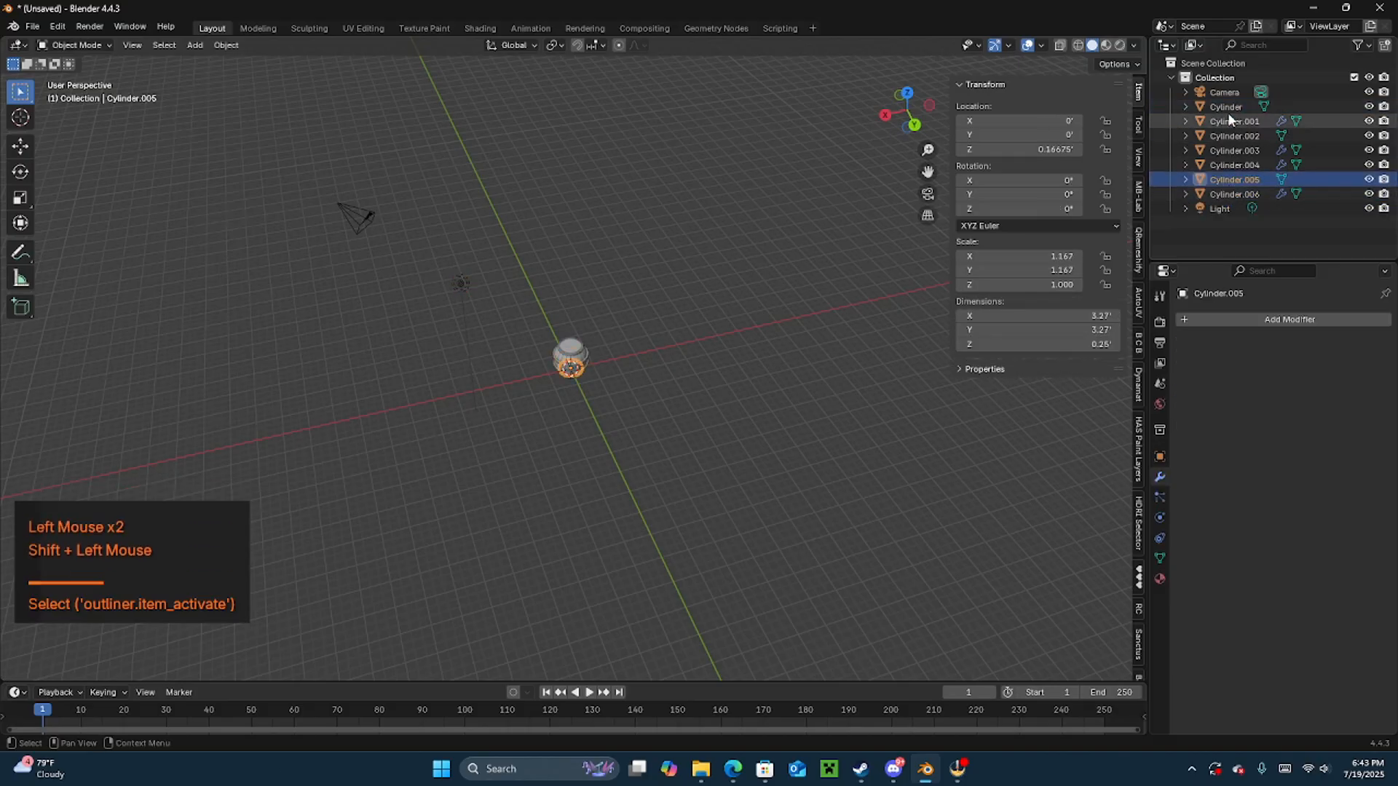
- Select all barrel parts from Cylinder through Cylinder.006, leaving out the camera and light
click(1228, 107)
ctrl+click(1233, 195)
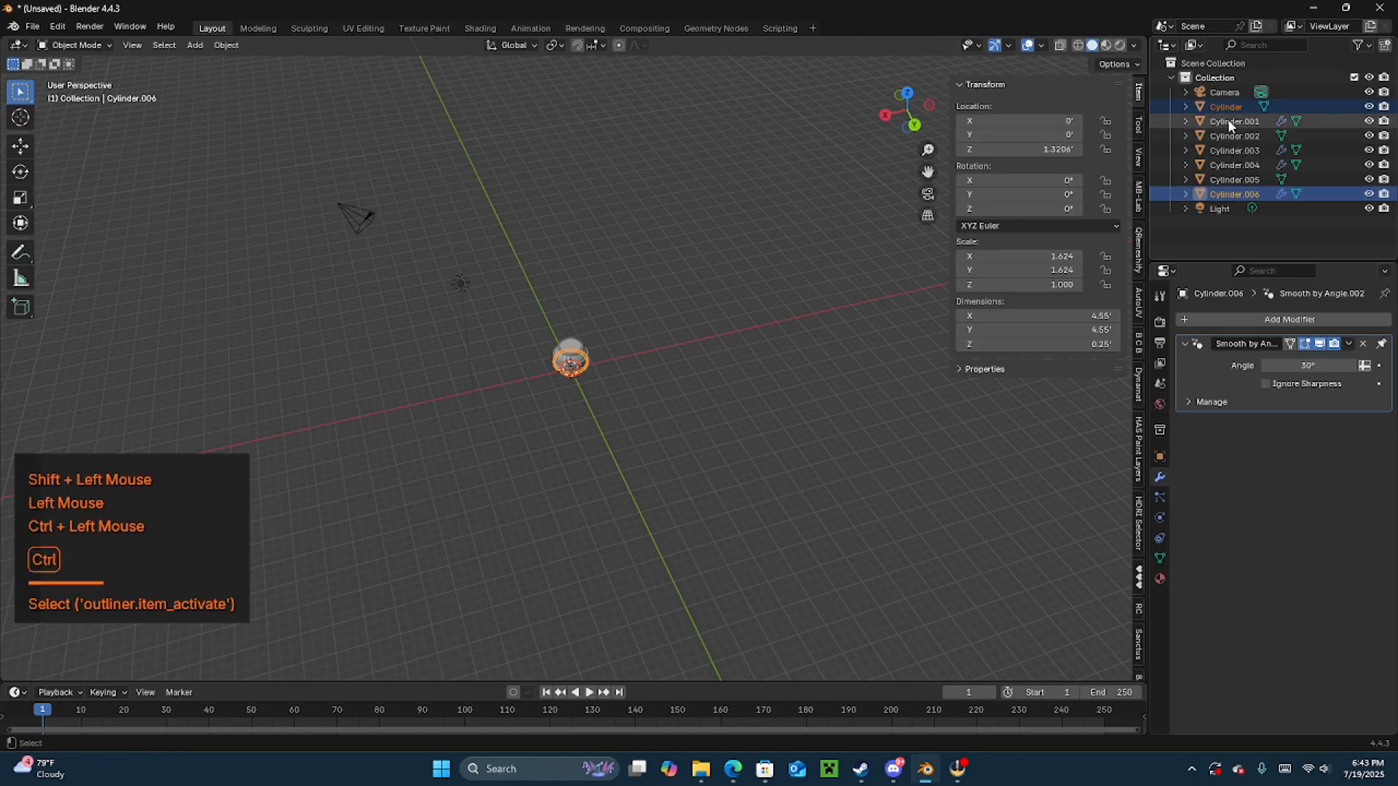
ctrl+click(1228, 122)
ctrl+click(1229, 137)
ctrl+click(1229, 149)
ctrl+click(1230, 165)
ctrl+click(1230, 180)
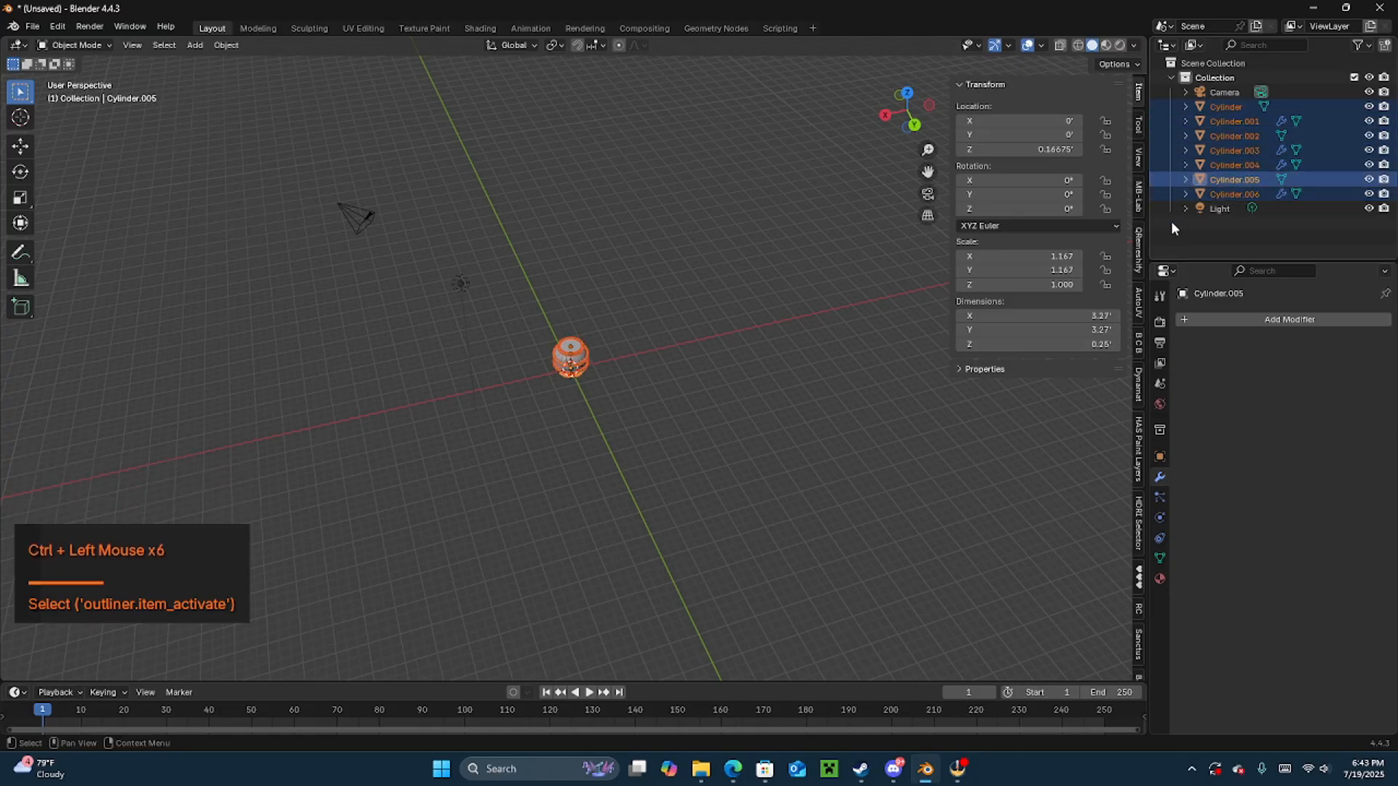
scroll(640, 337, up, 4)
middle_drag(671, 384, 670, 388)
scroll(671, 388, up, 1)
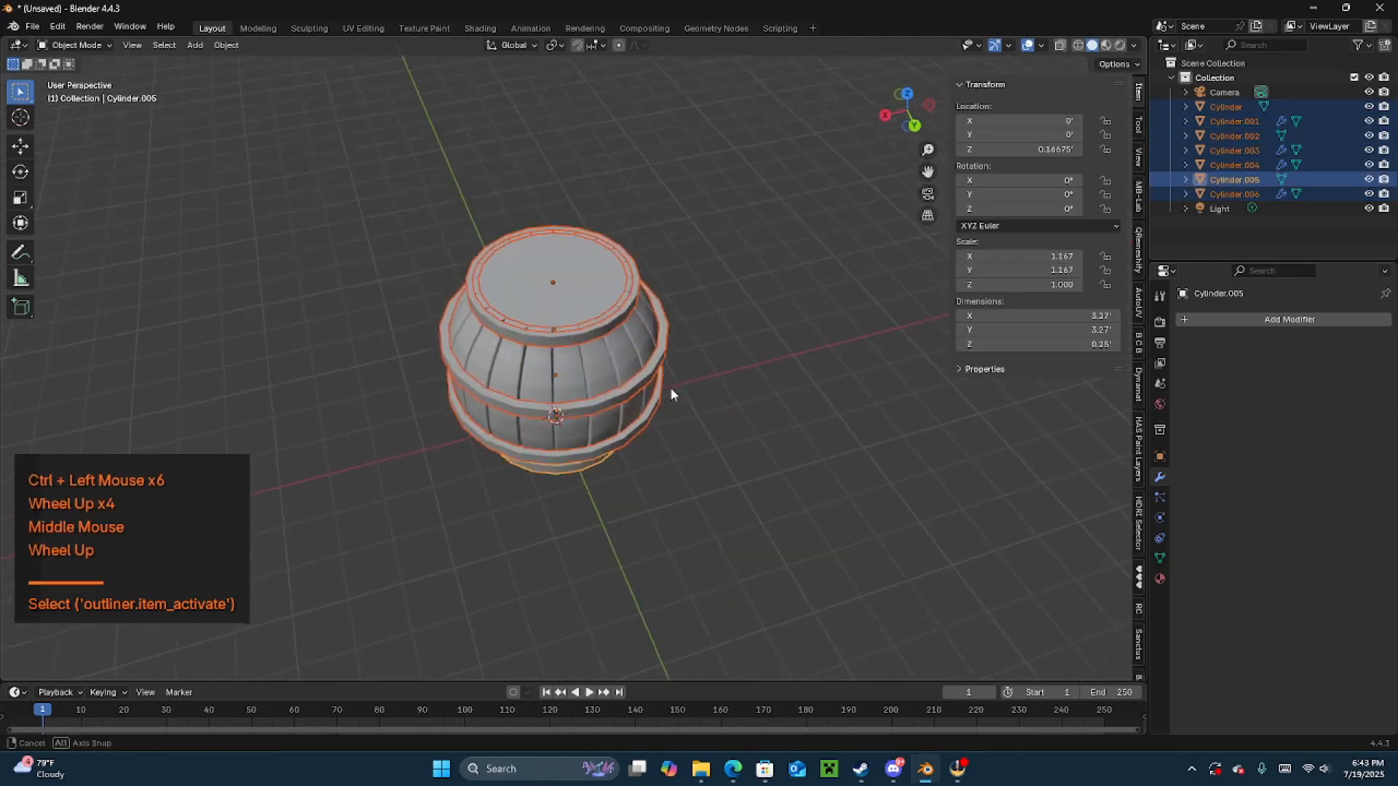
- Duplicate the whole barrel and move the copy along X to about -8.86 ft
key(shift+d)
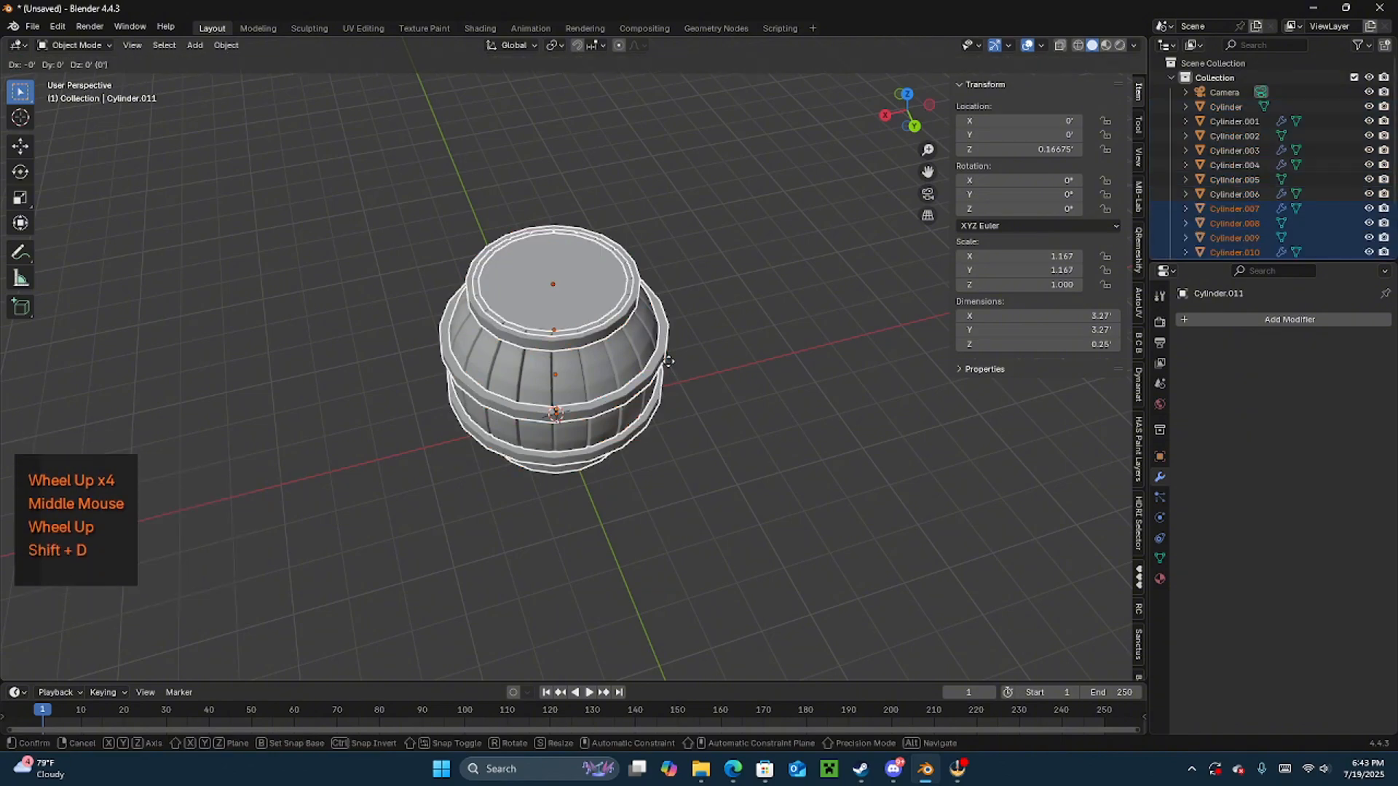
right_click(668, 361)
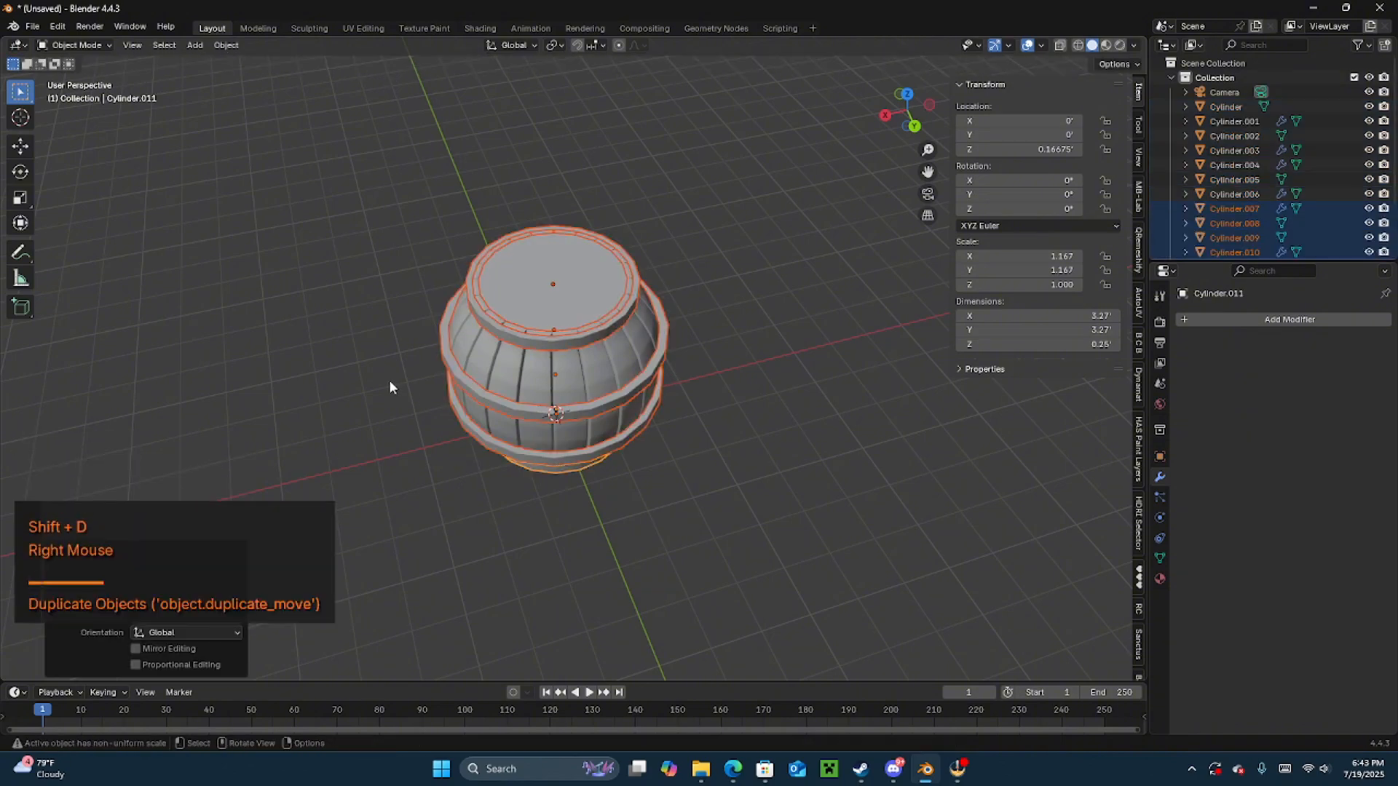
key(g)
key(x)
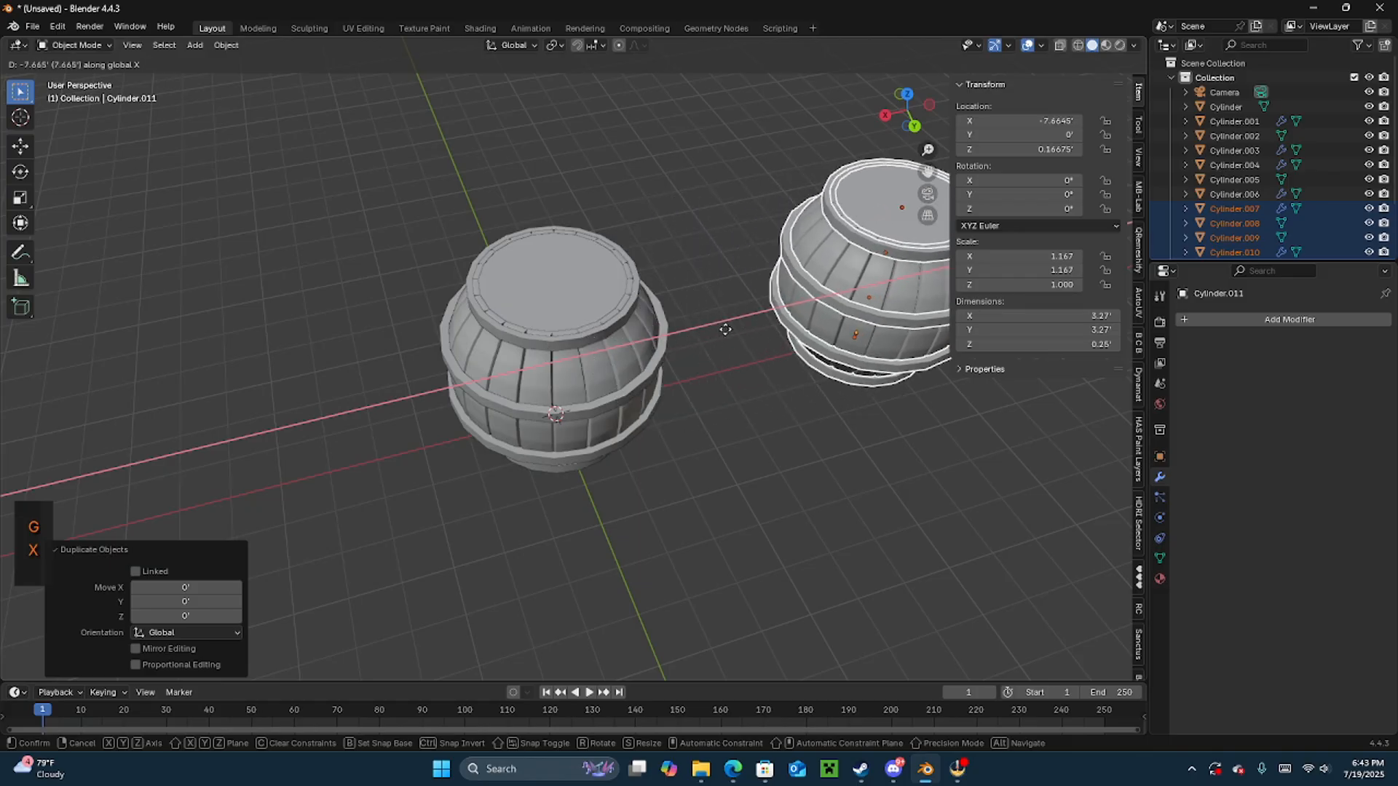
click(758, 323)
shift+middle_drag(758, 323, 649, 250)
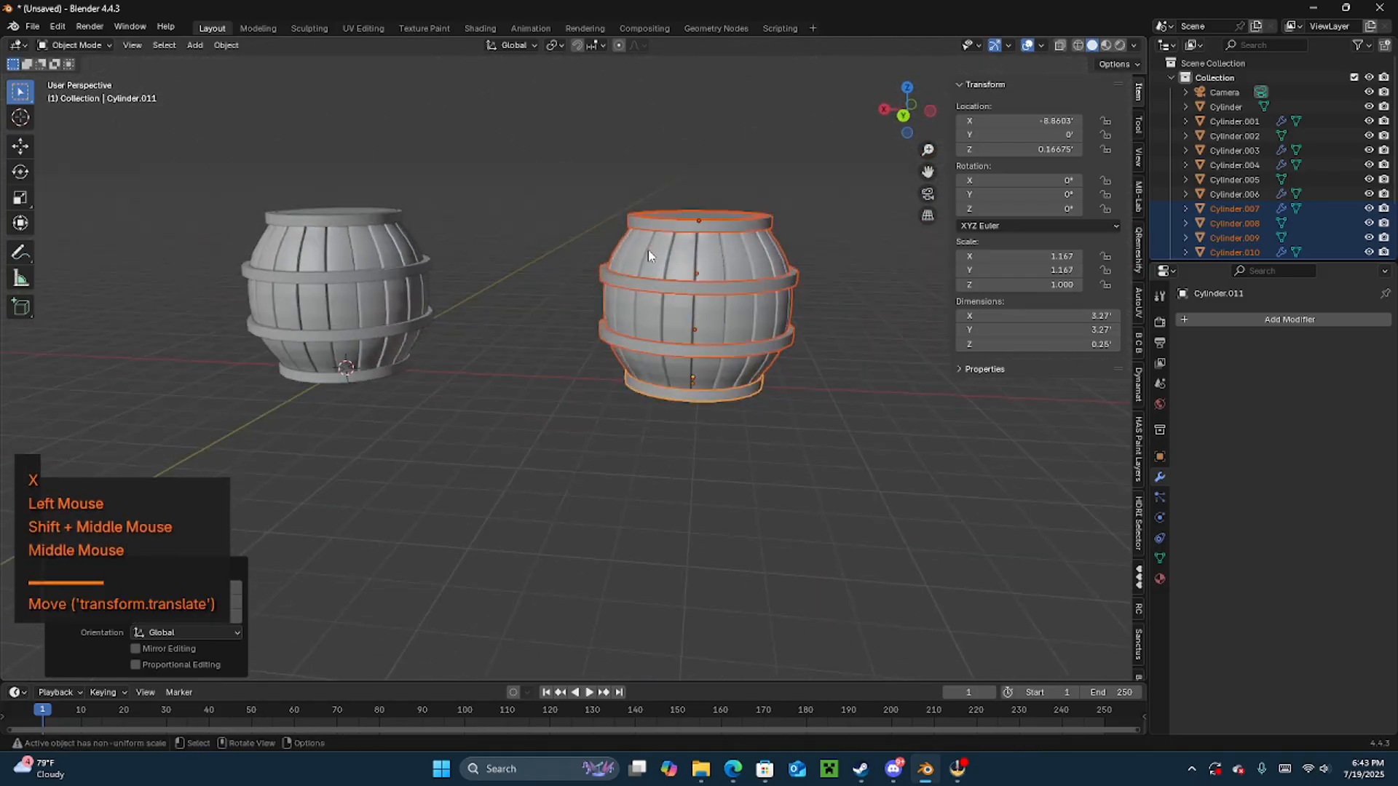
- Delete the upper middle ring of the copied barrel
click(666, 290)
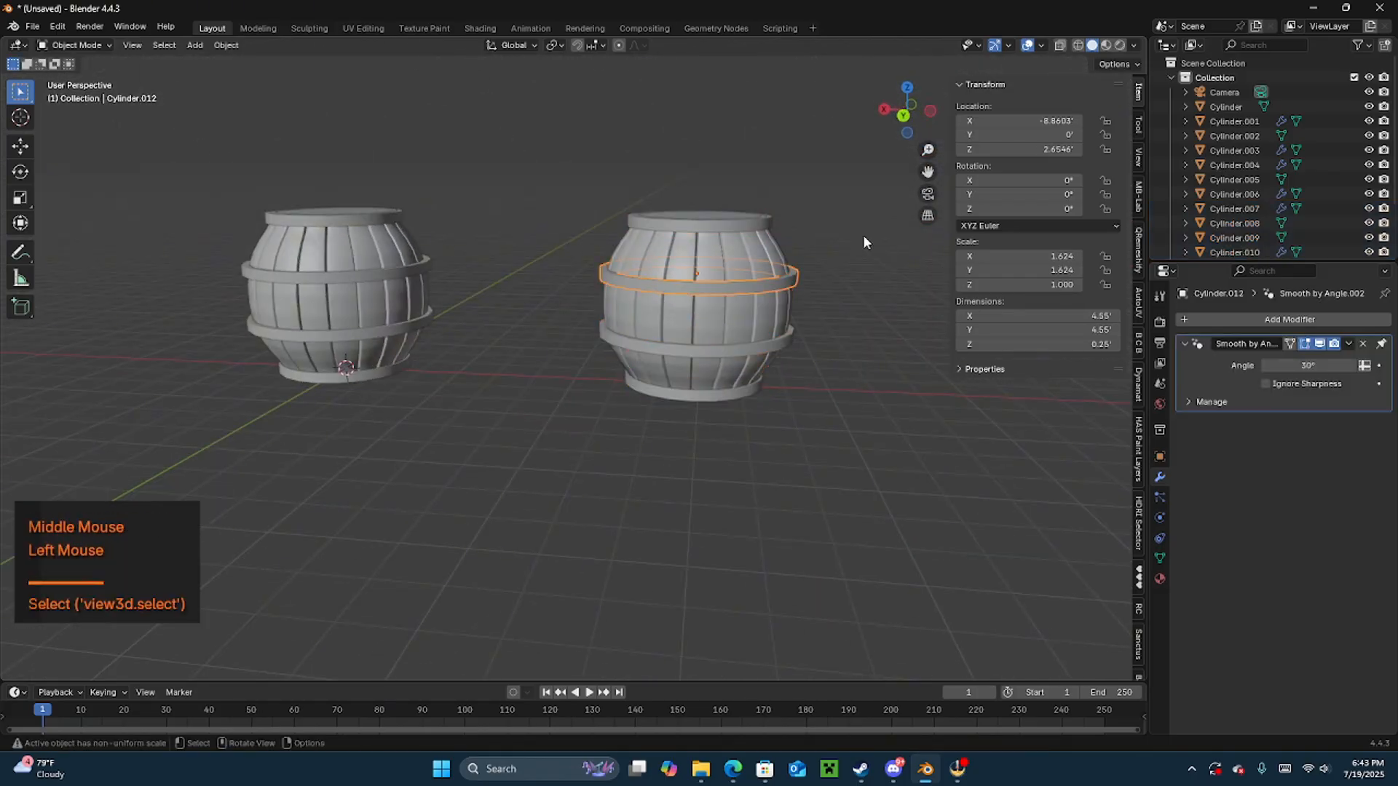
key(x)
click(667, 301)
- Raise the copied barrel's remaining middle ring to a Z location of 2 ft and deselect it
click(688, 355)
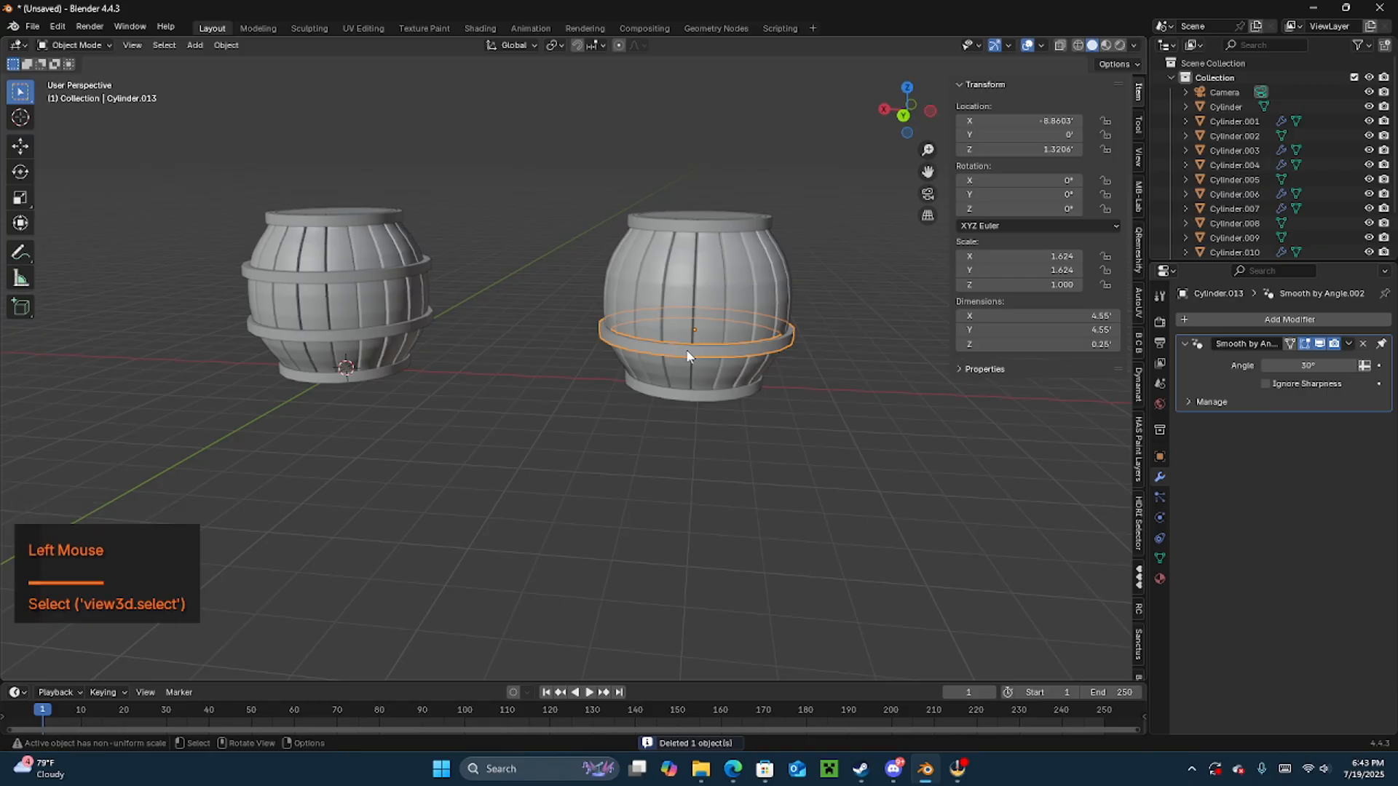
key(g)
key(z)
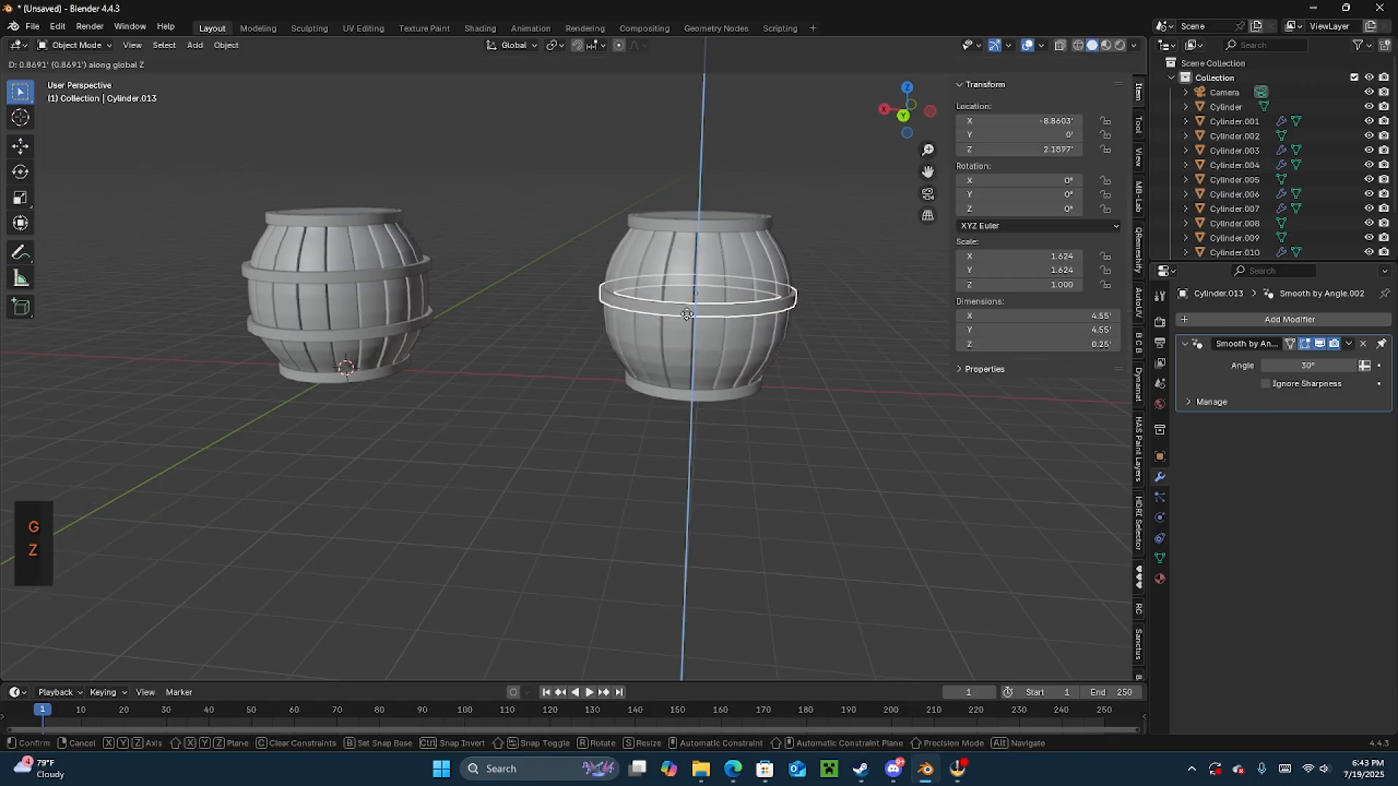
click(694, 322)
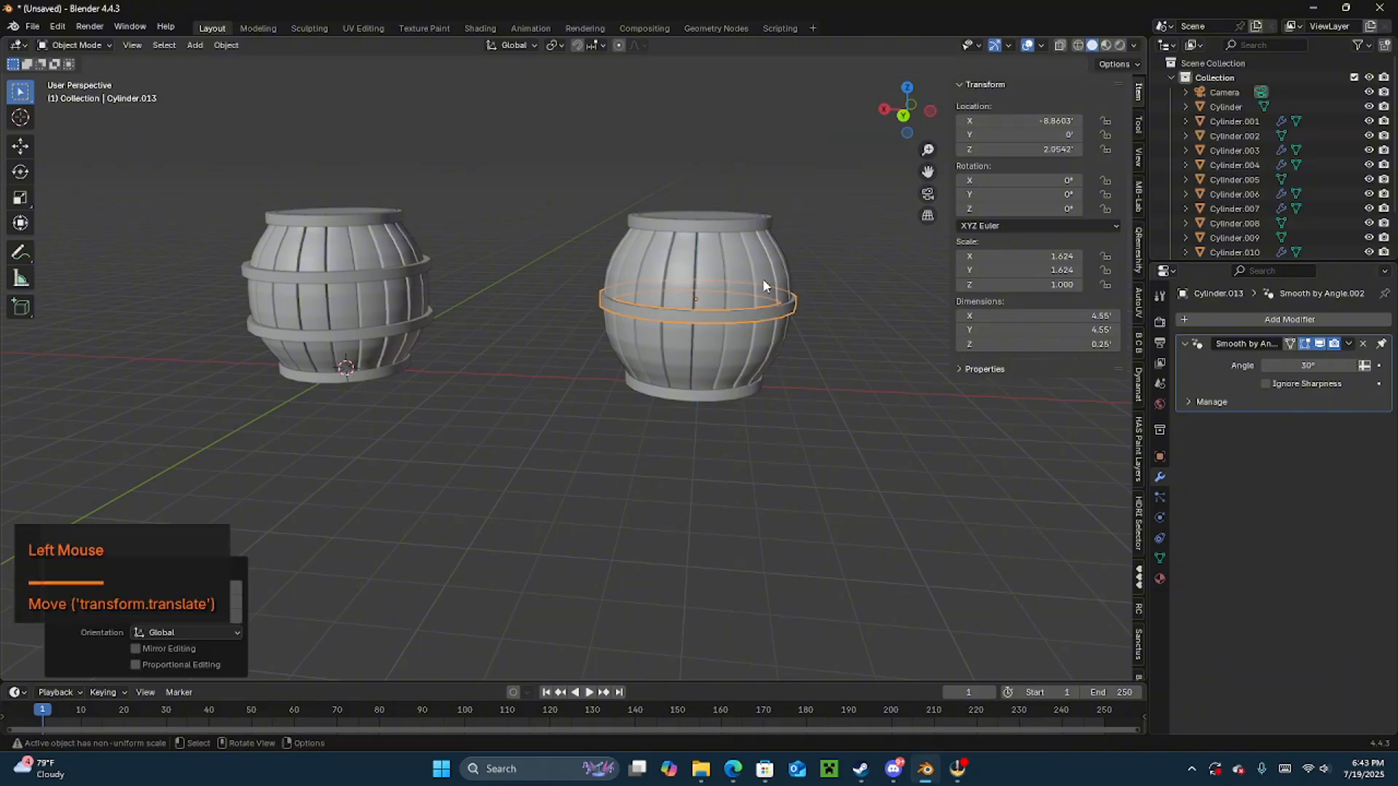
double_click(1049, 148)
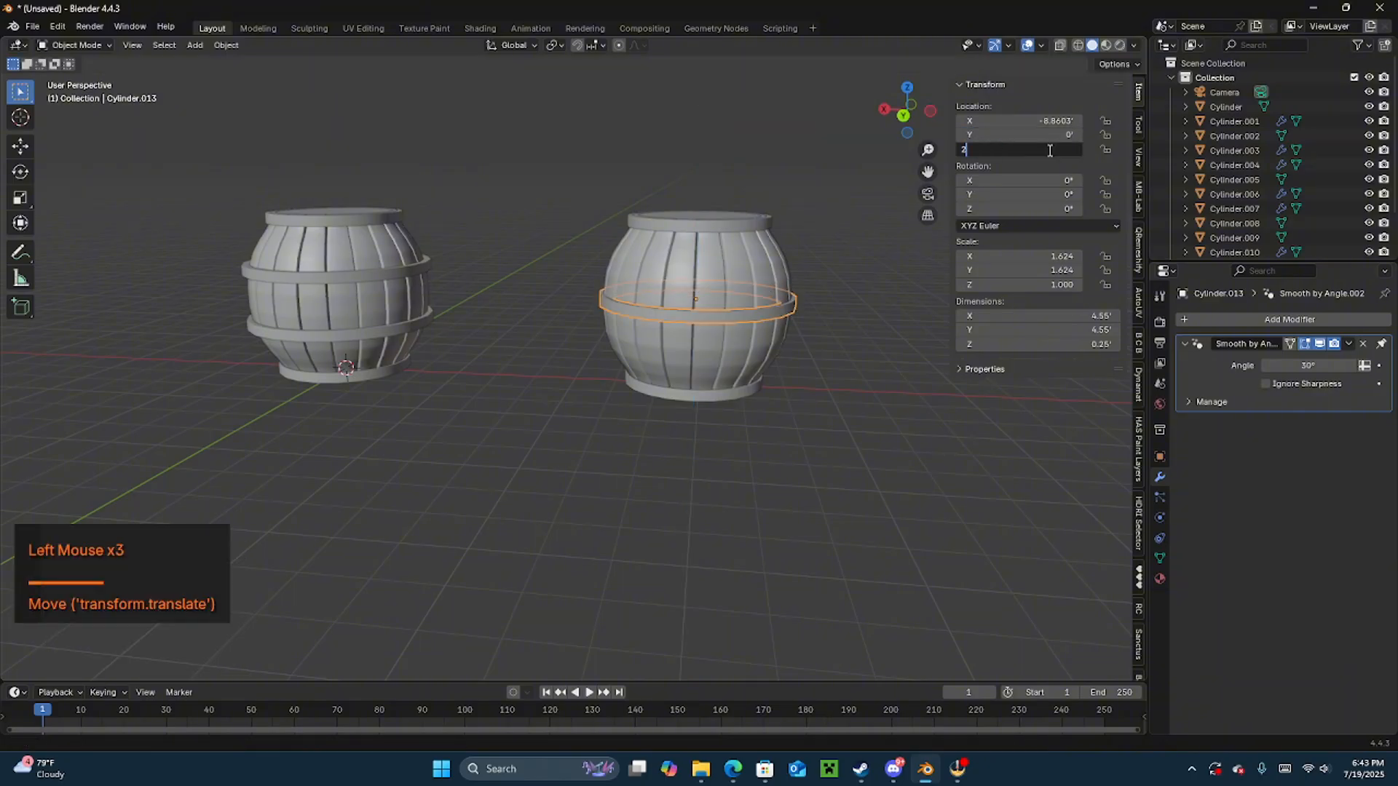
text(2)
key(Return)
middle_drag(778, 339, 815, 348)
click(509, 349)
- Box-select the original two-ring barrel, duplicate it and move the copy behind it along negative Y
middle_drag(509, 349, 508, 309)
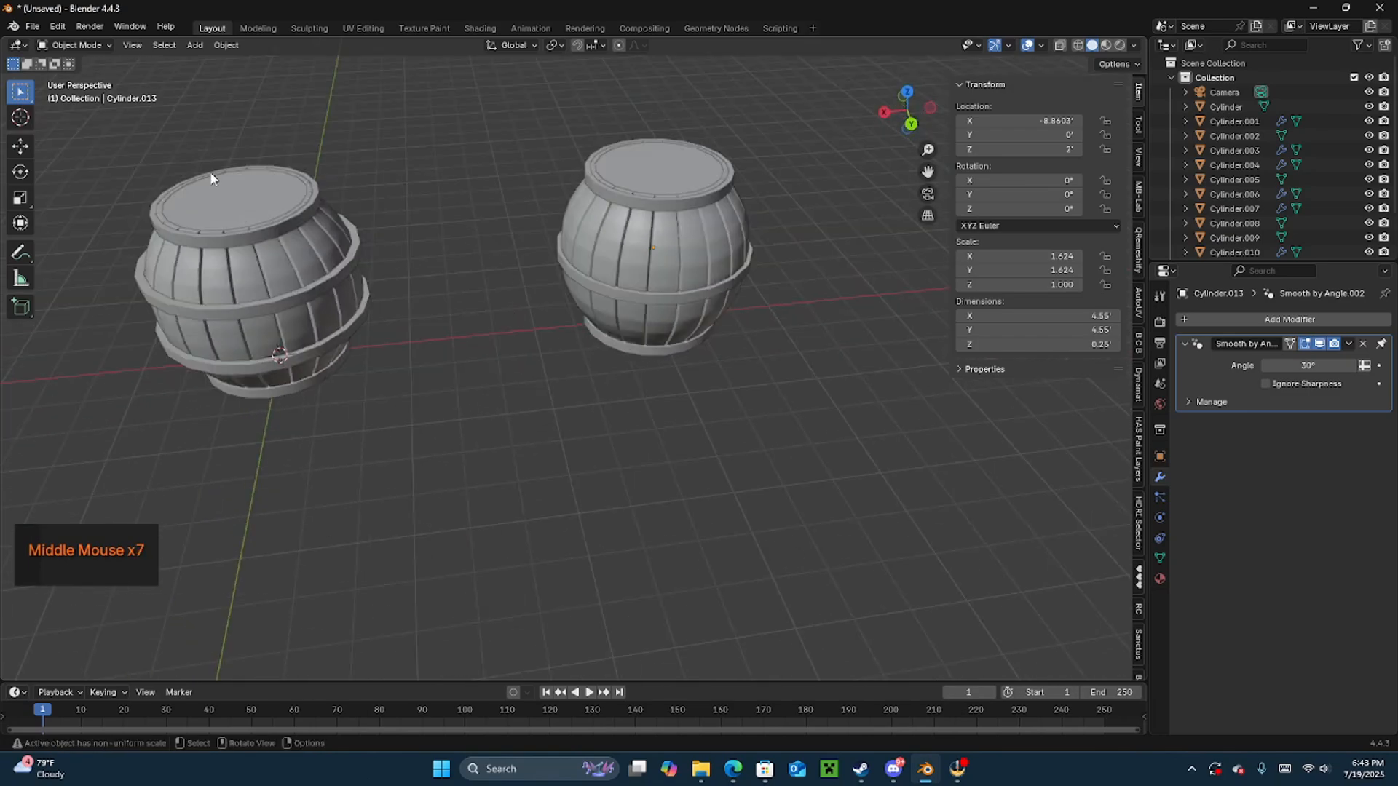
drag(84, 143, 407, 419)
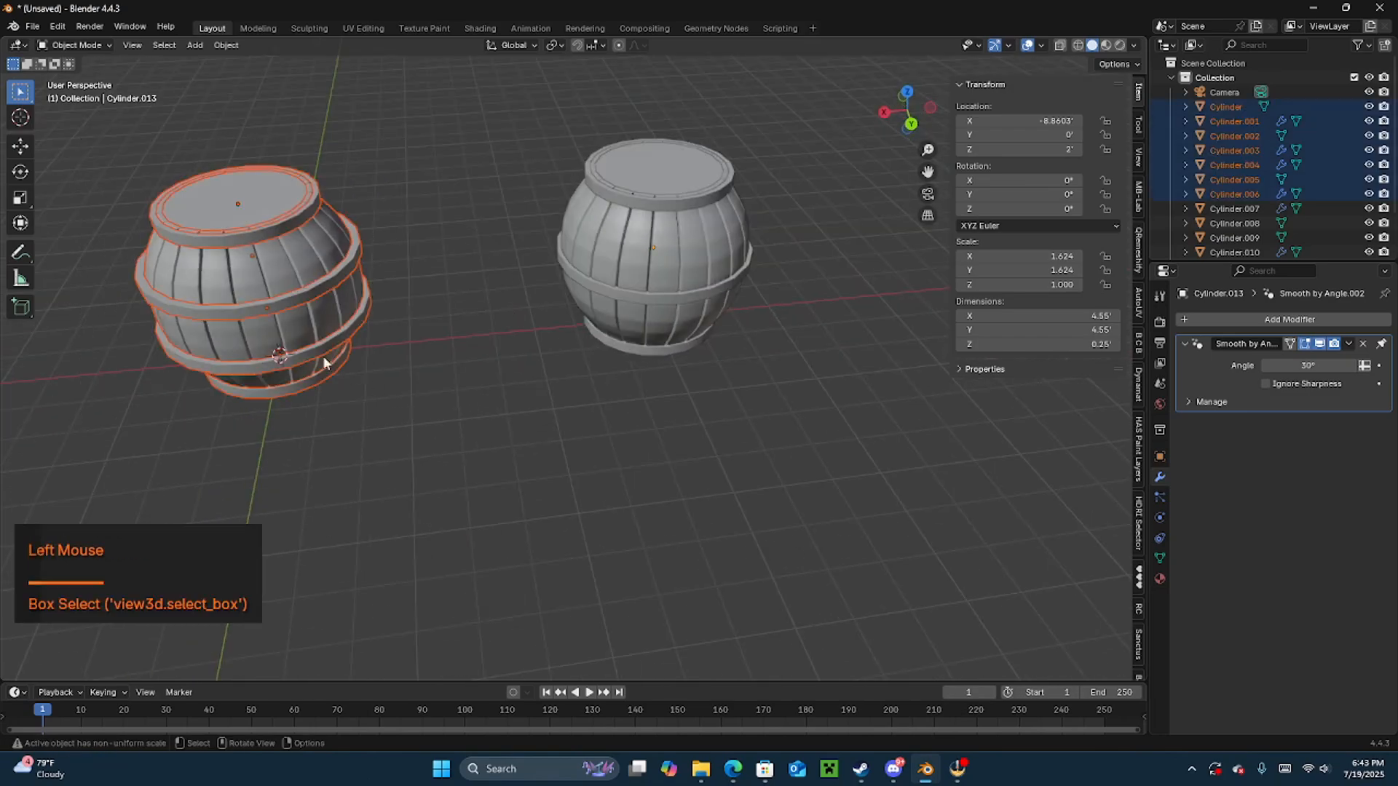
key(shift+d)
right_click(390, 273)
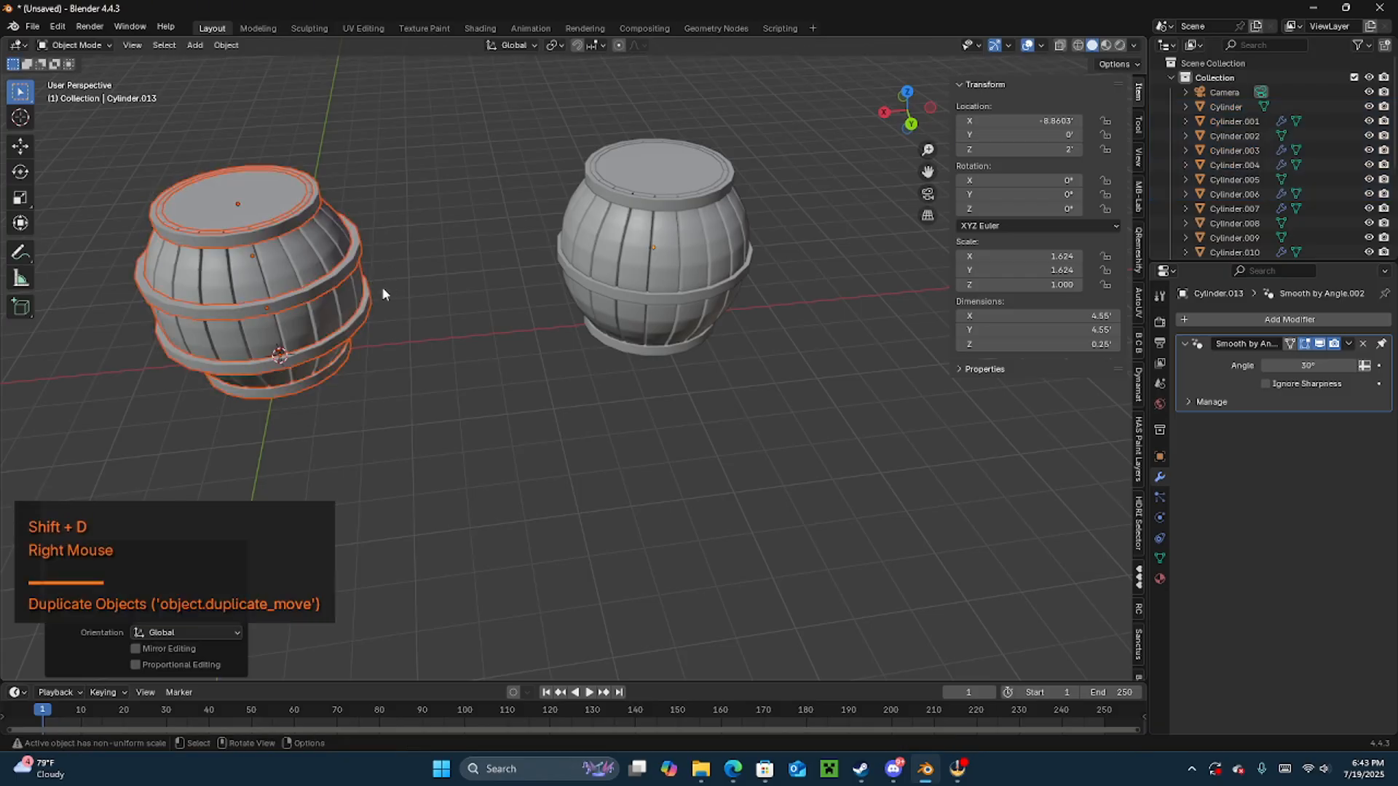
key(g)
key(y)
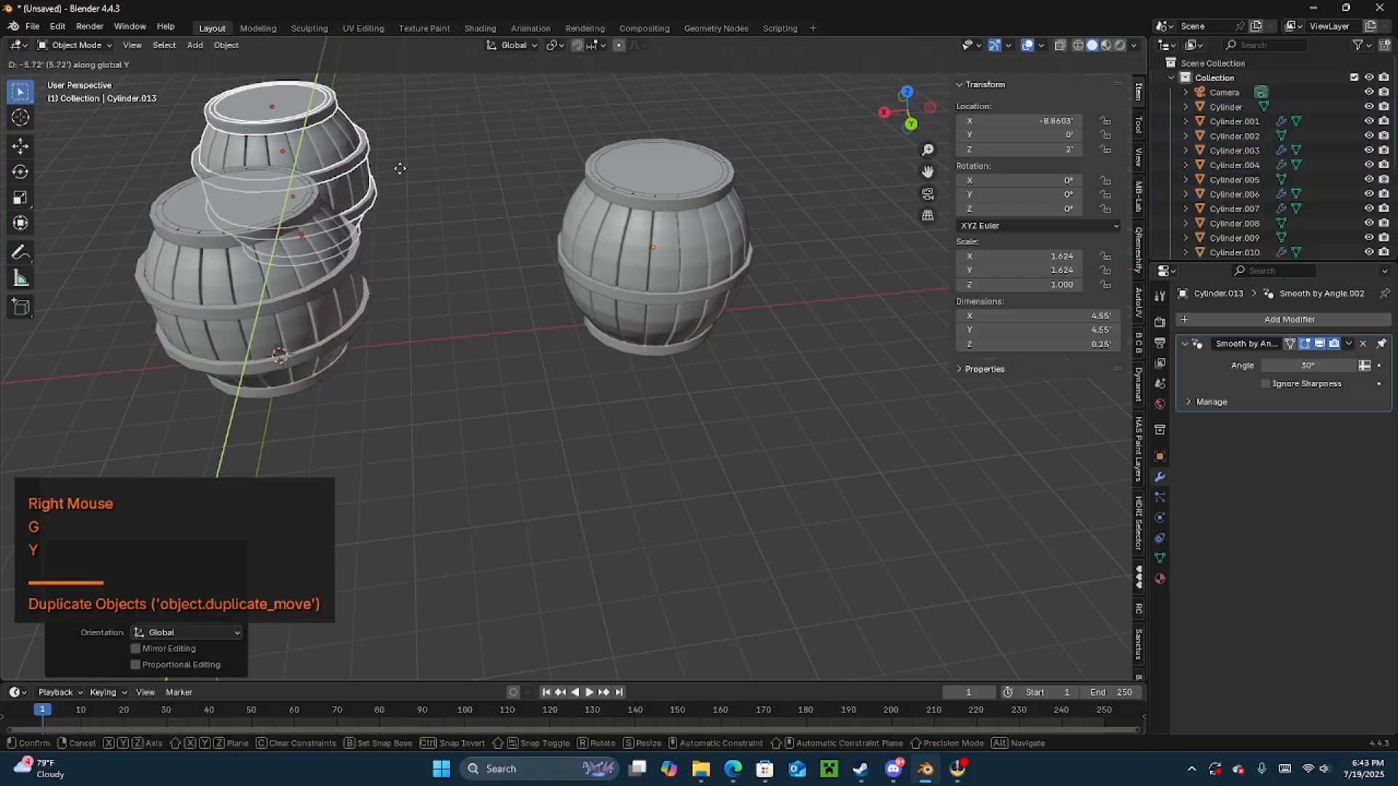
click(411, 134)
- Scale the copied two-ring barrel down so it is clearly smaller than the original
key(s)
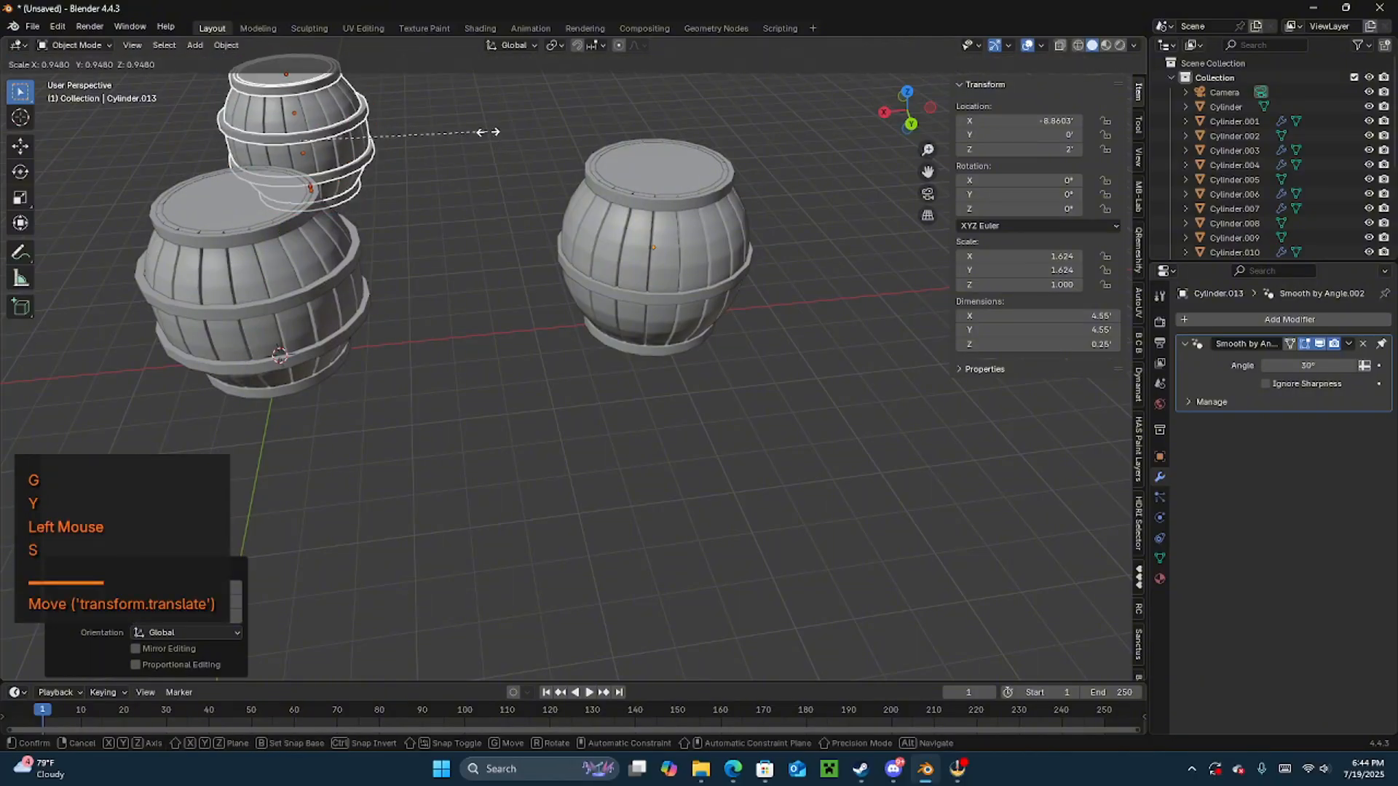
click(435, 145)
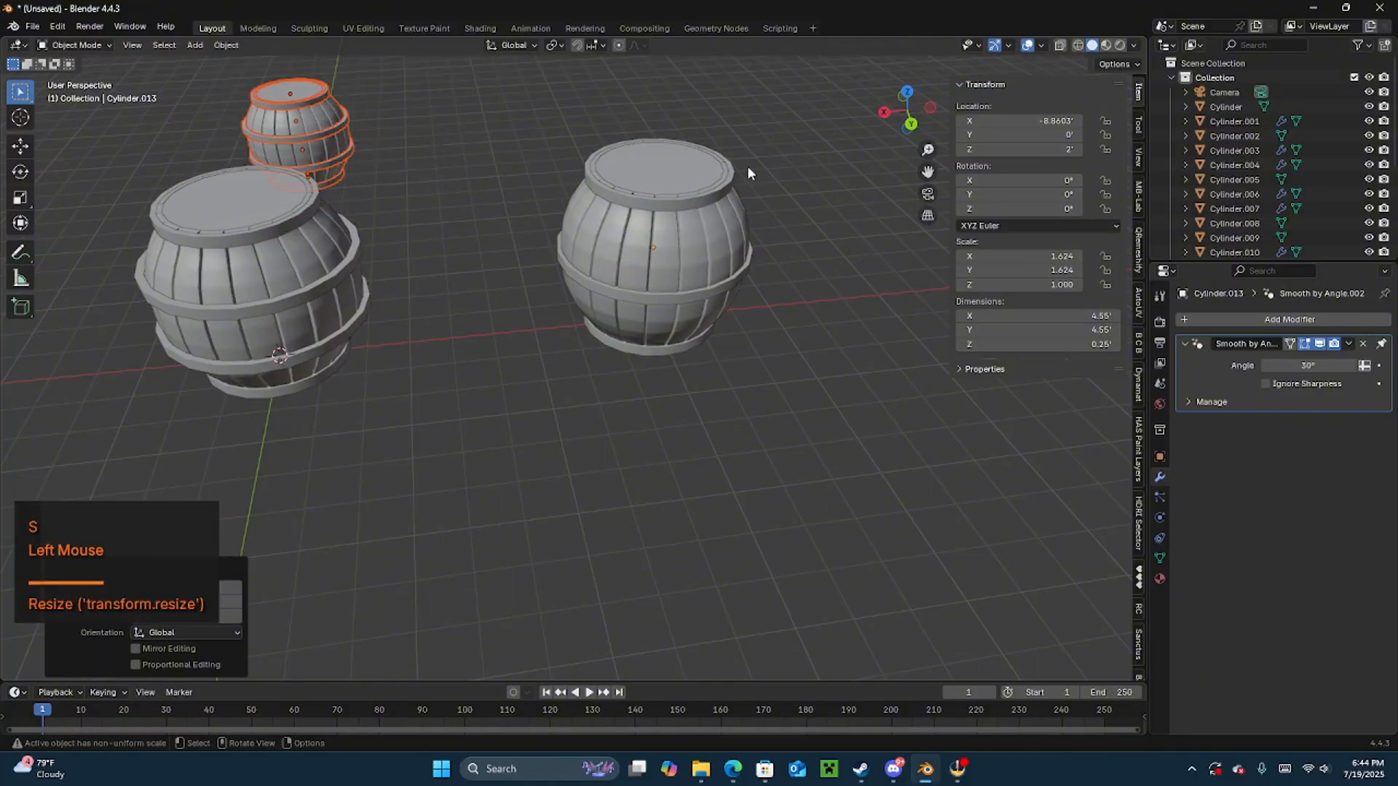
- Try to join the small two-ring barrel's parts into one object
key(ctrl+j)
click(382, 122)
key(ctrl+j)
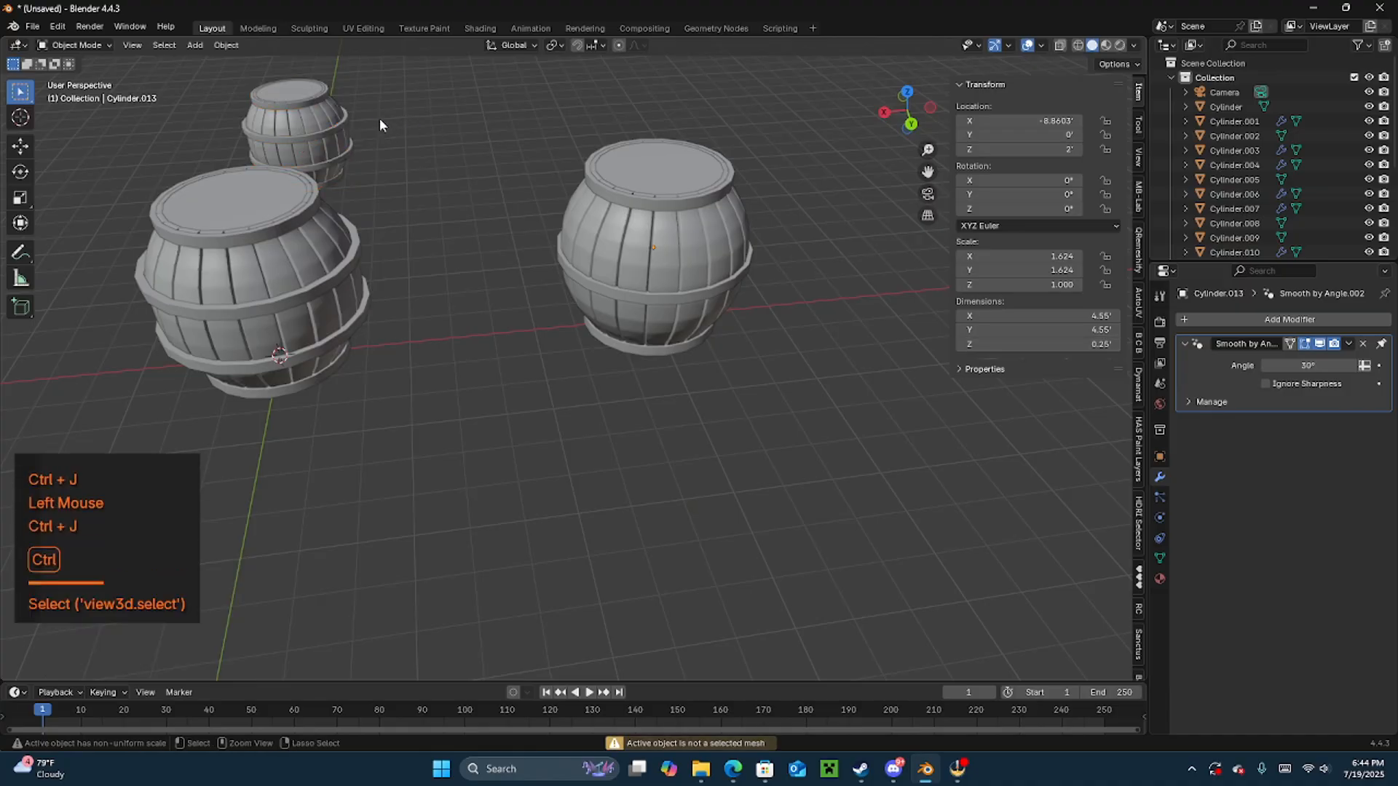
- Select all parts of the small two-ring barrel and lower it about 0.58 ft along Z
middle_drag(380, 120, 286, 116)
shift+middle_drag(685, 154, 560, 195)
scroll(560, 196, up, 1)
drag(637, 300, 759, 404)
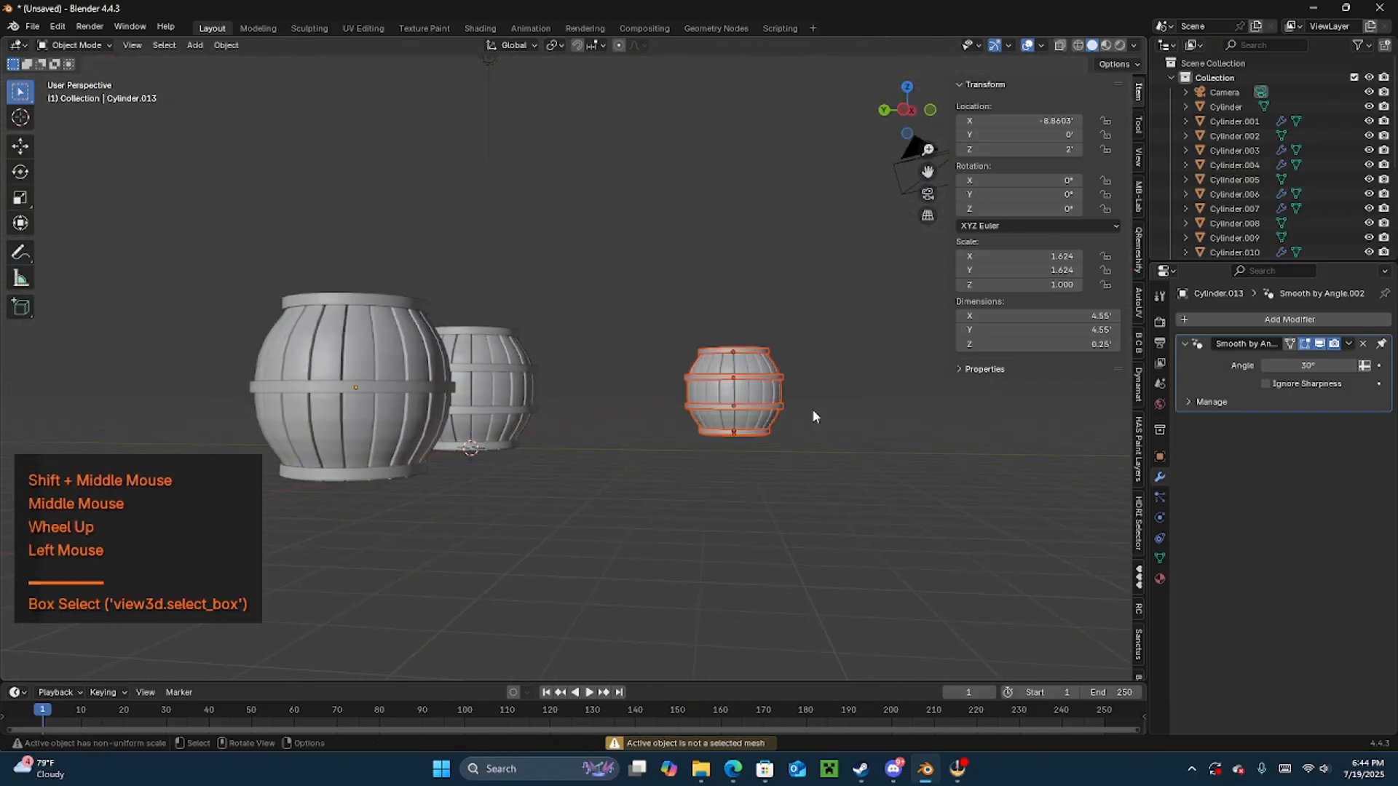
scroll(726, 324, up, 2)
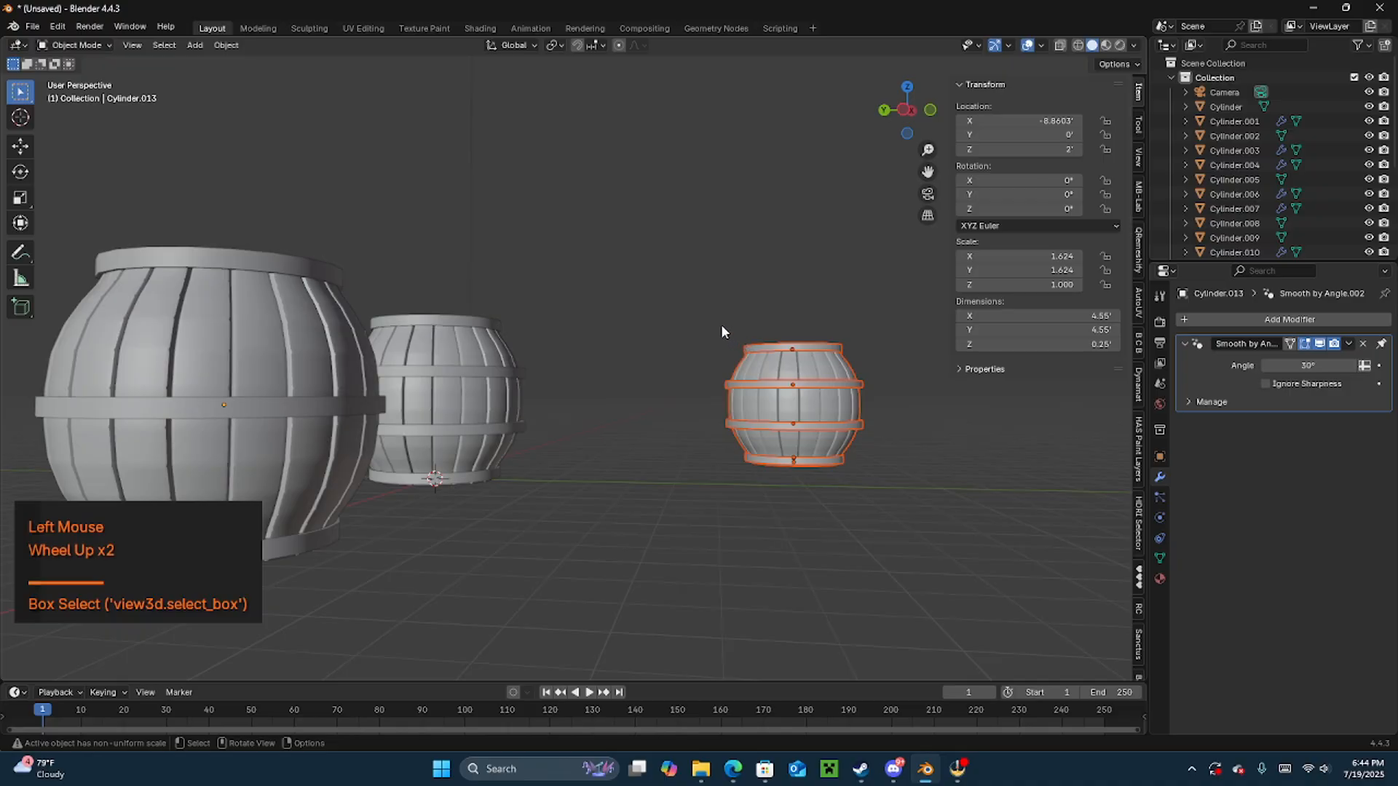
key(g)
key(z)
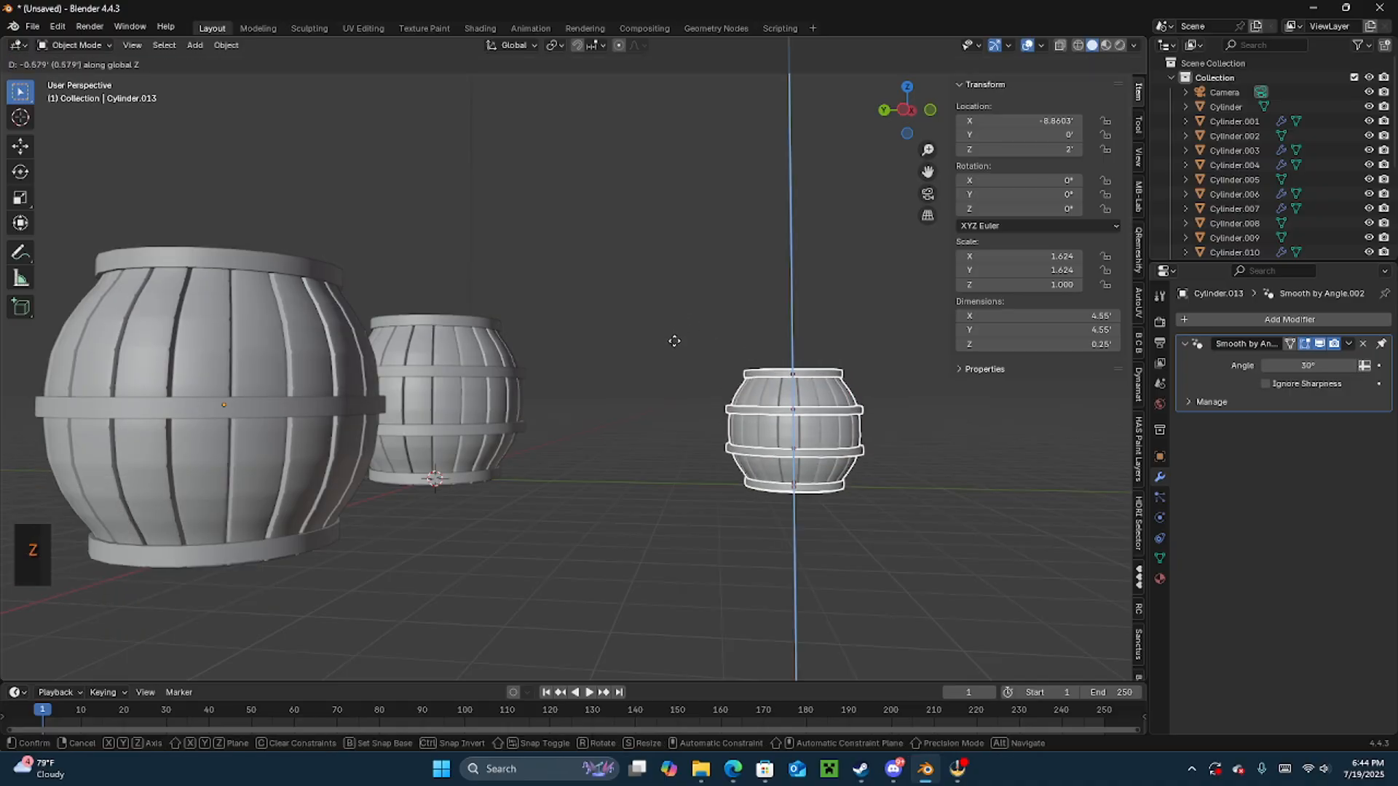
click(674, 344)
- From an orthographic side view, raise the small two-ring barrel about 0.05 ft along Z so its base meets the ground line
click(908, 111)
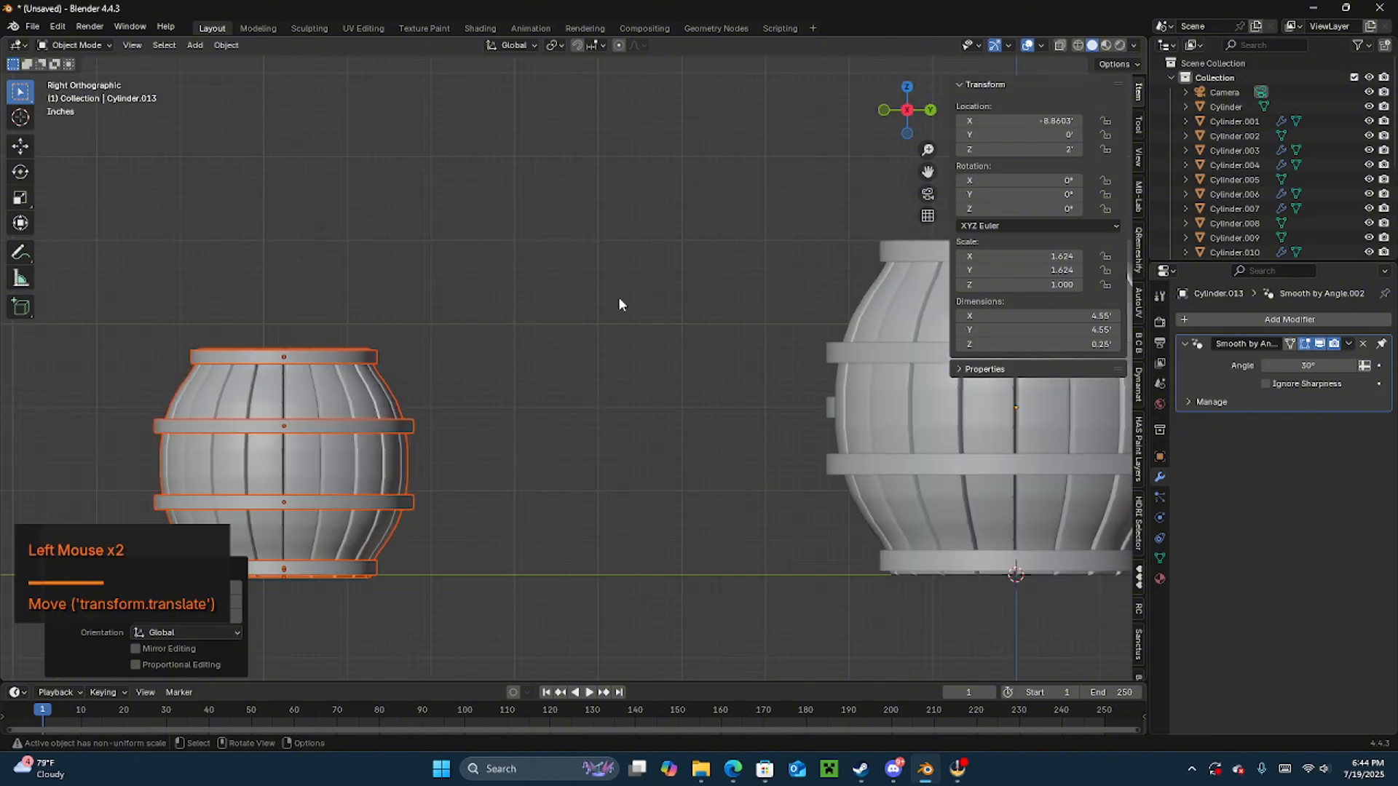
shift+middle_drag(537, 397, 560, 279)
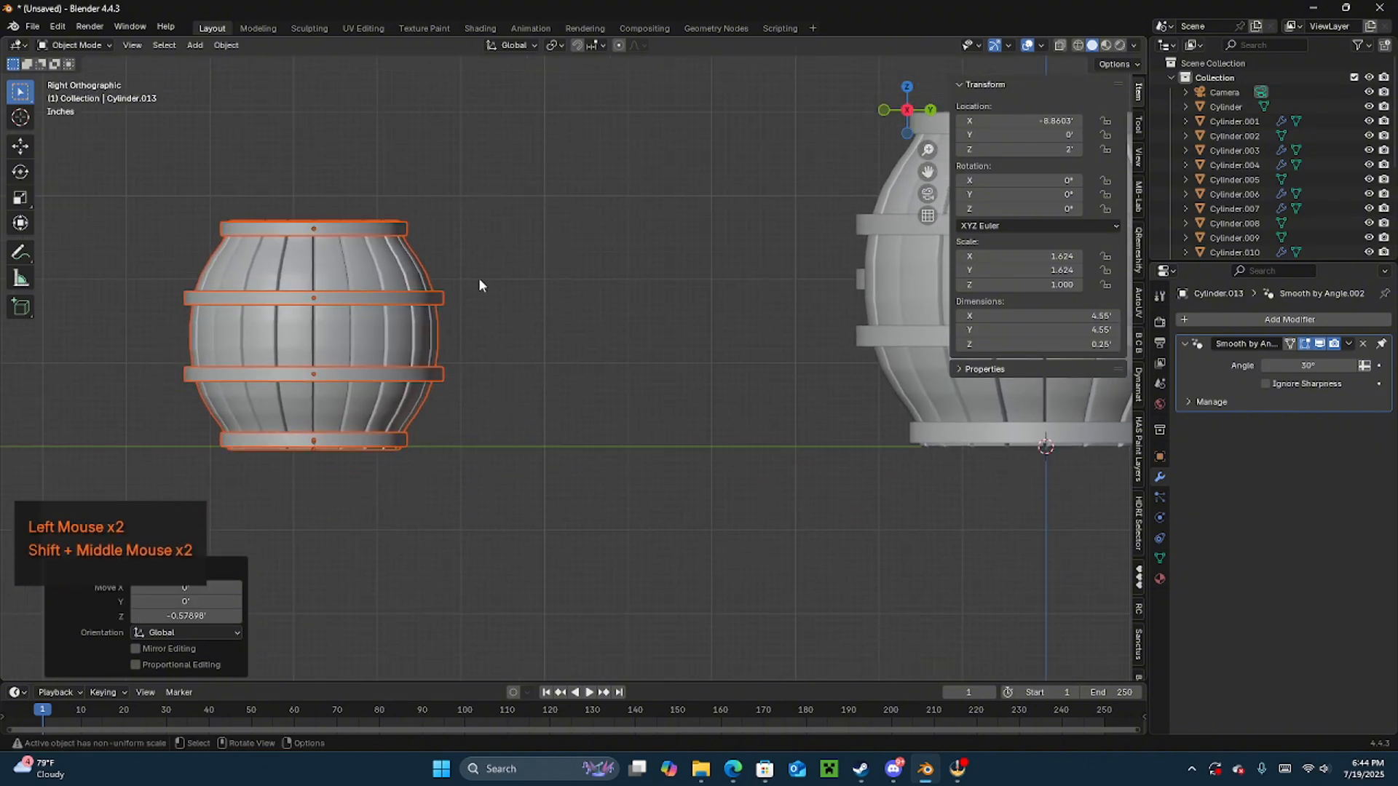
key(g)
key(z)
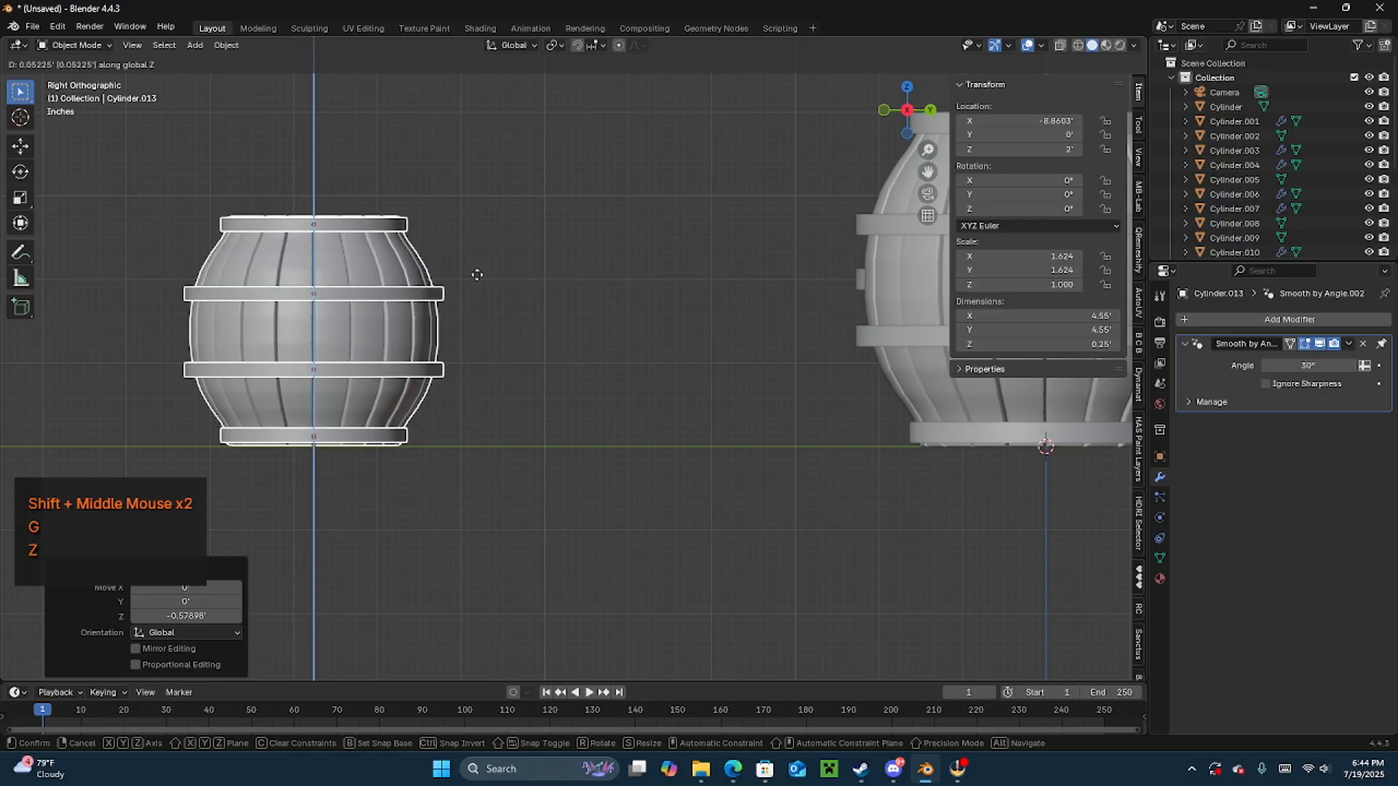
click(477, 275)
- Box-select the one-ring barrel, duplicate it and move the copy along Y to about -8.09 ft
middle_drag(476, 273, 582, 264)
scroll(540, 296, down, 2)
scroll(549, 356, down, 1)
scroll(533, 335, up, 1)
drag(515, 264, 673, 450)
drag(548, 265, 619, 369)
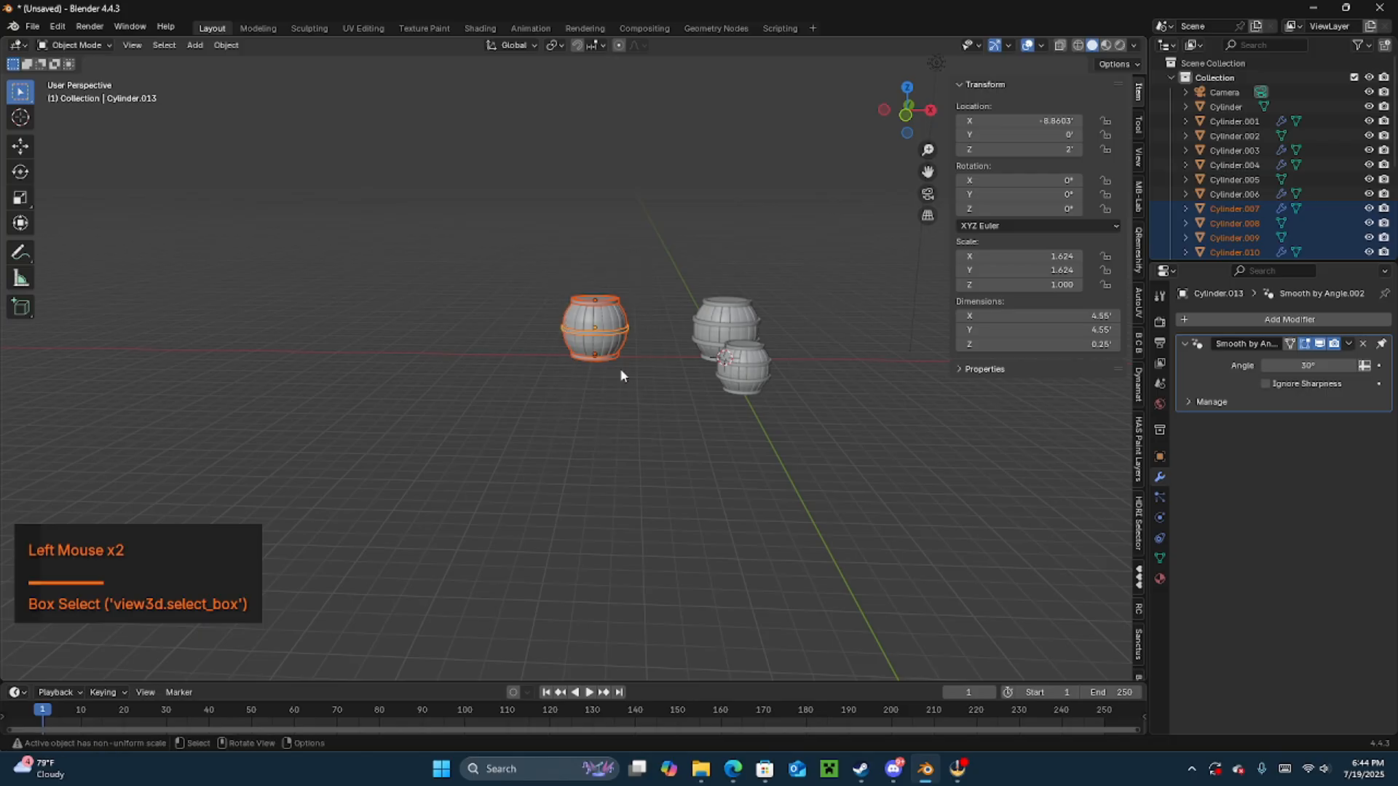
key(shift)
key(shift+d)
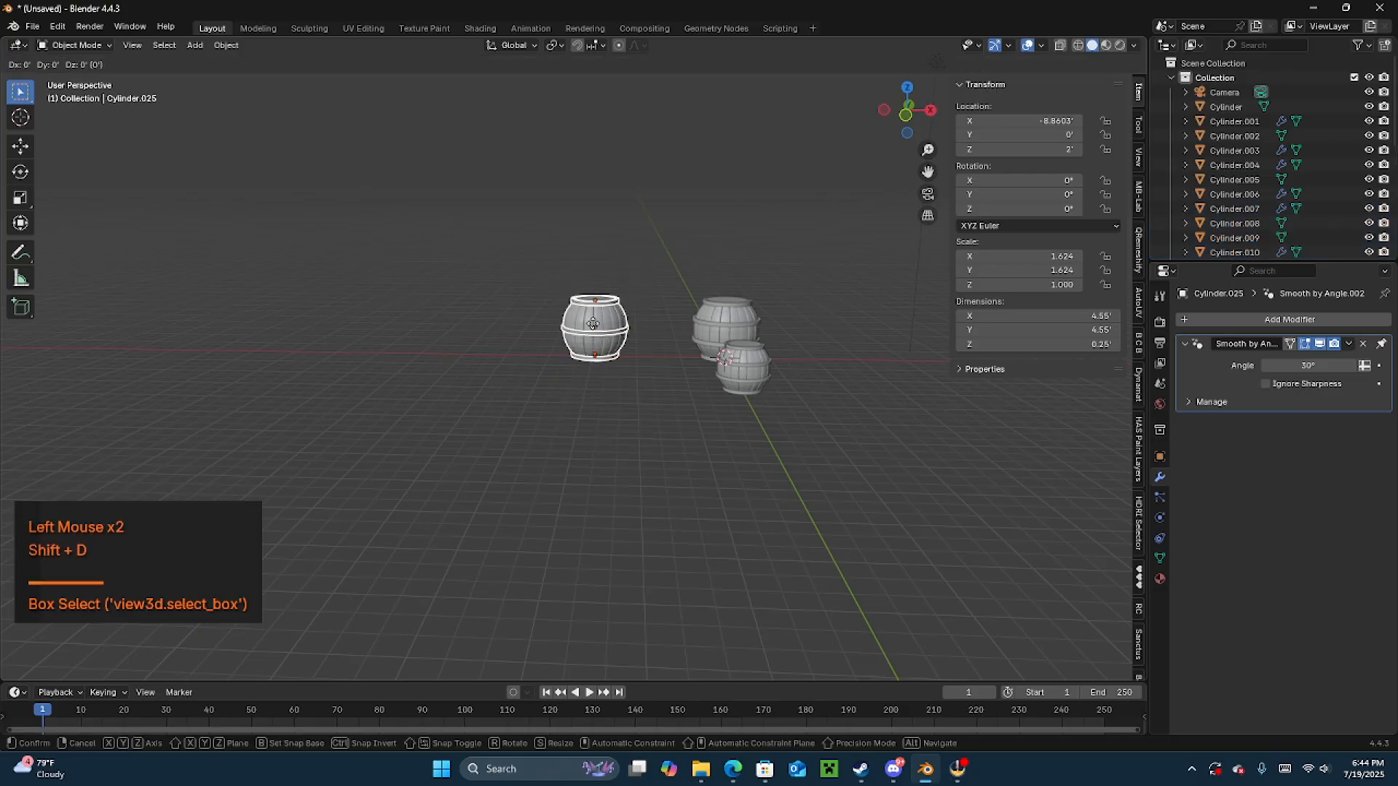
right_click(593, 330)
key(g)
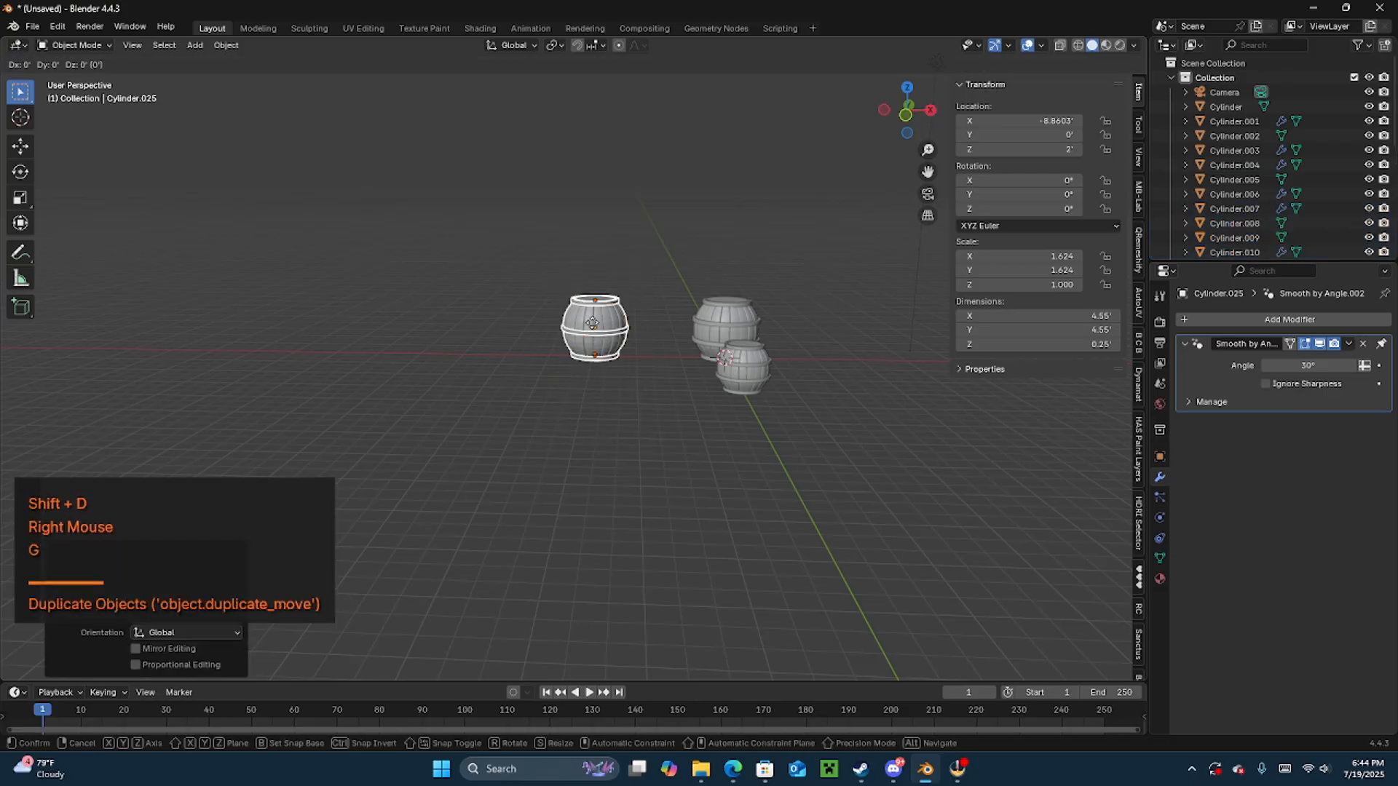
key(y)
click(580, 347)
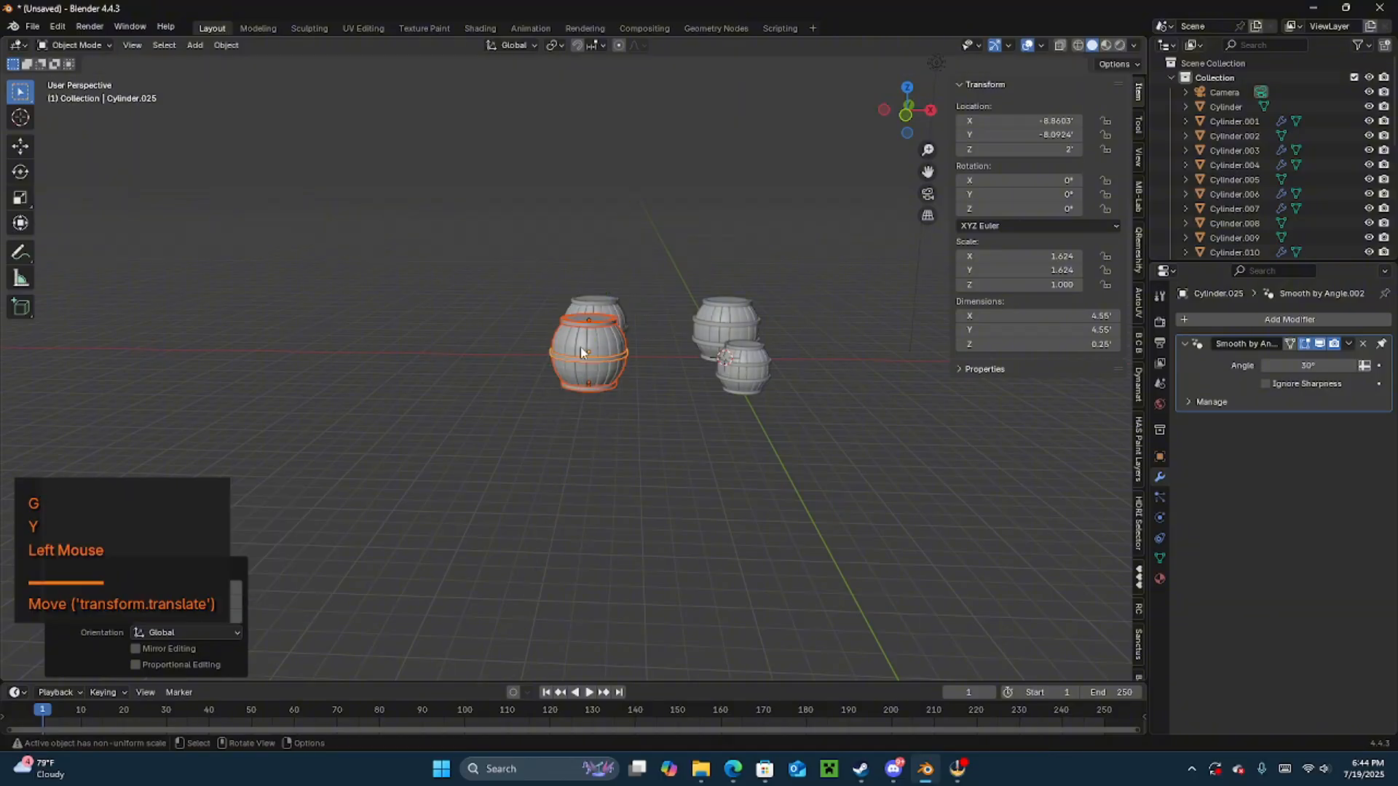
- Shift the one-ring copy further along Y to about -8.98 ft, roughly in line with the small two-ring barrel
middle_drag(580, 346, 639, 469)
key(g)
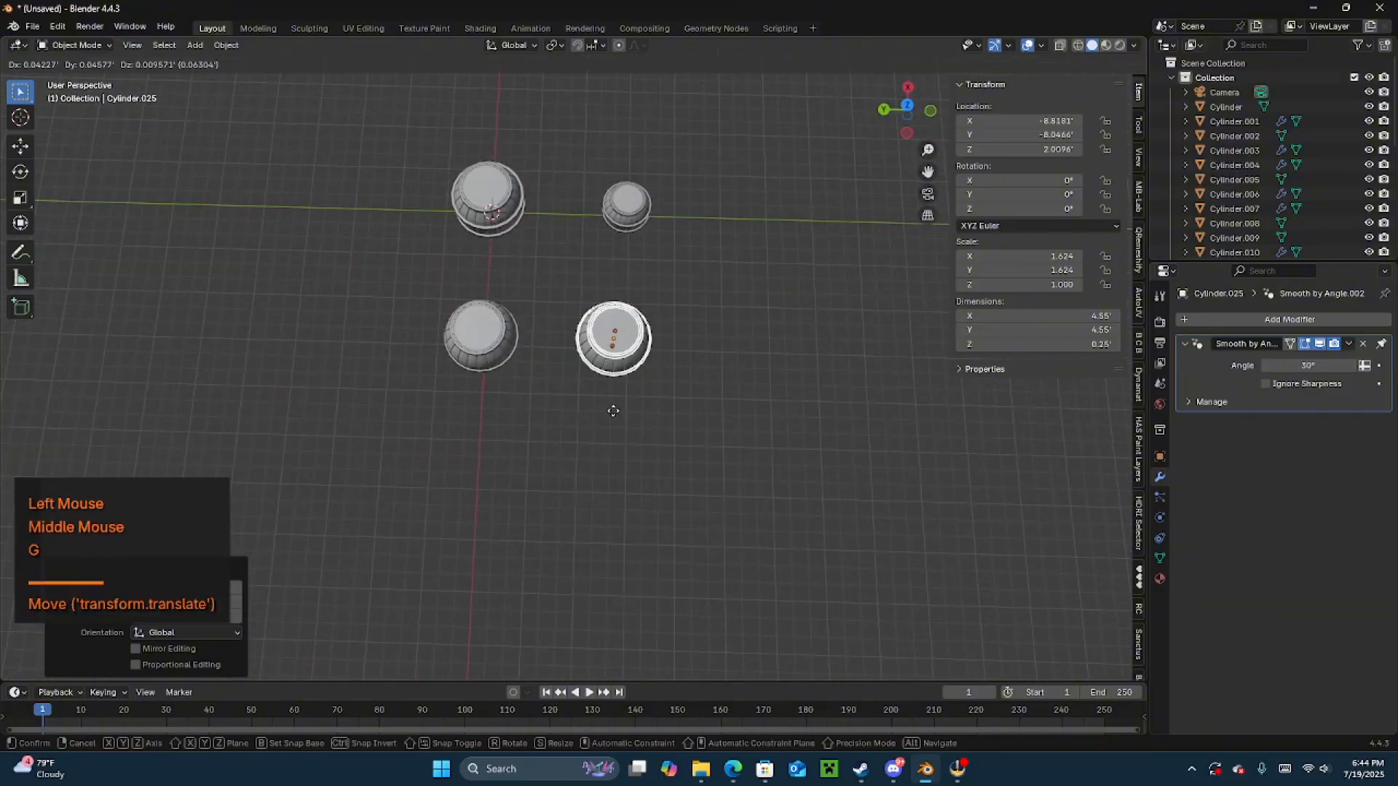
key(y)
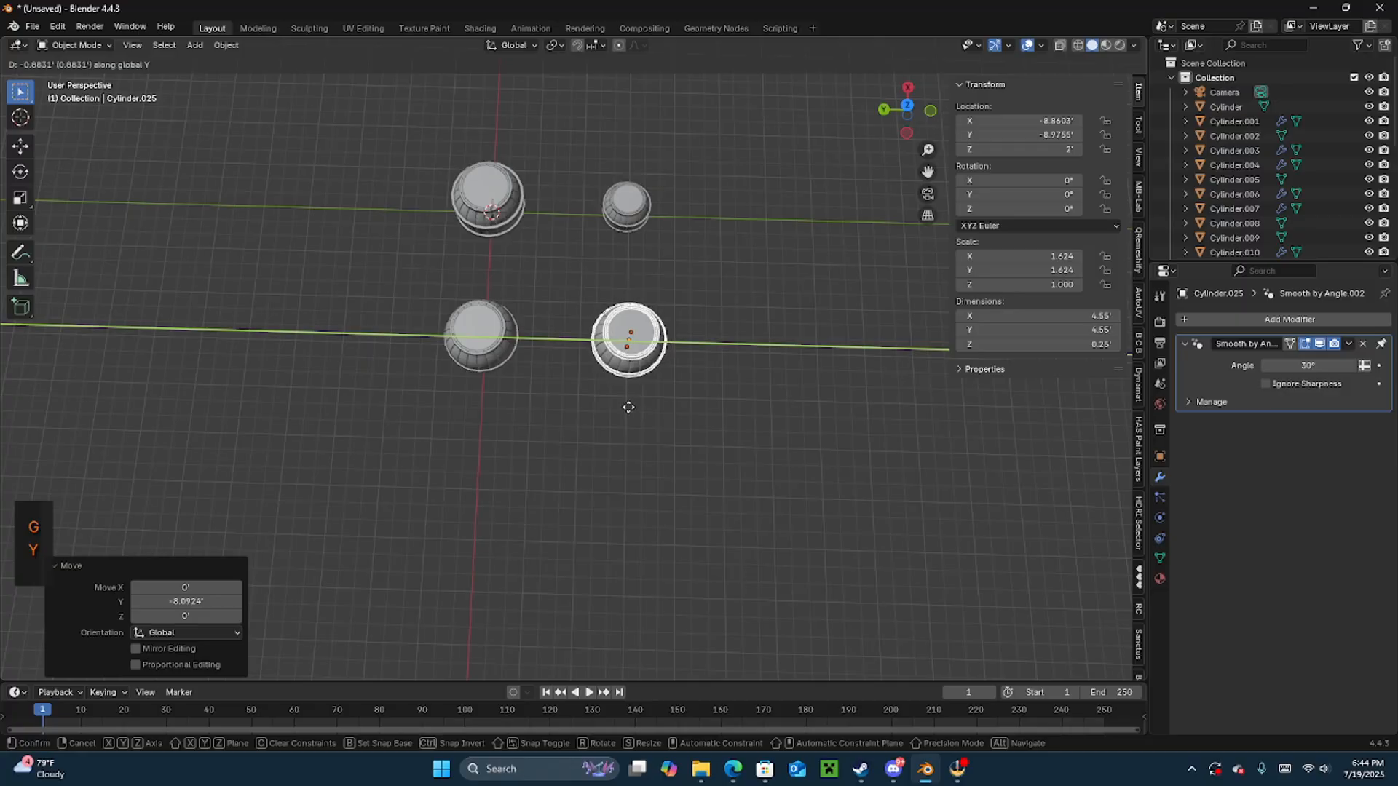
click(629, 407)
- Scale the one-ring copy down uniformly to about 0.634
middle_drag(629, 408, 648, 342)
scroll(648, 342, up, 1)
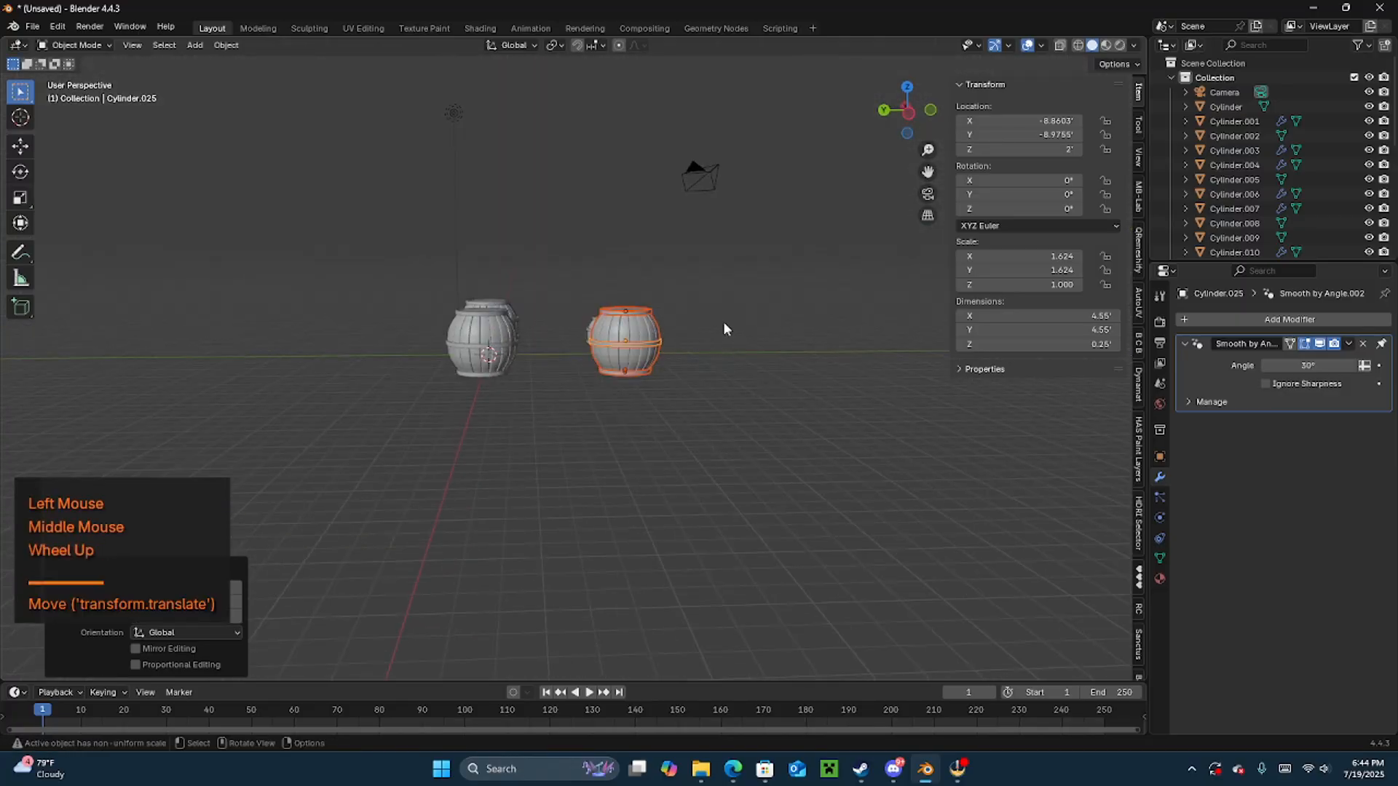
key(s)
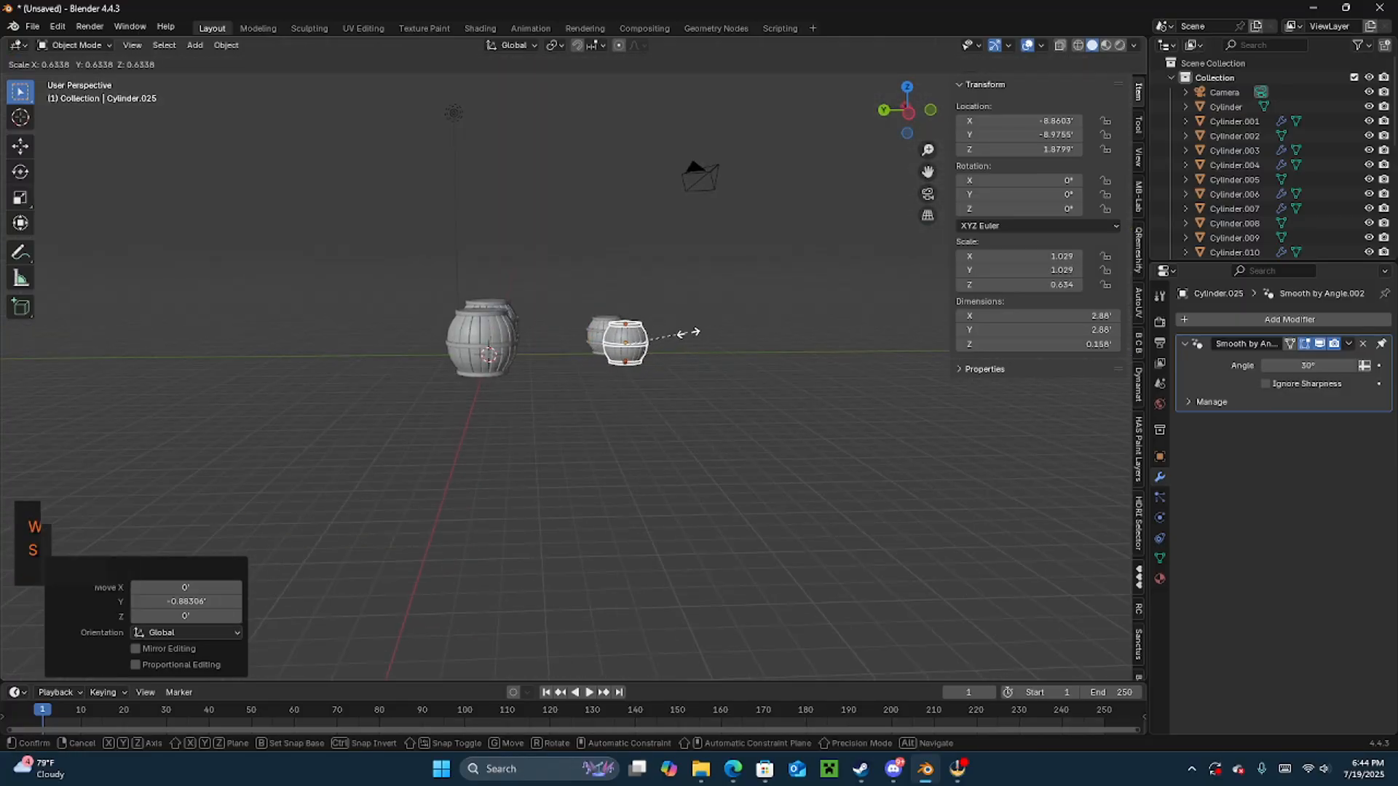
click(688, 332)
- In an orthographic side view, lower the one-ring copy about 0.51 ft along Z and enlarge it uniformly by about 1.082
mouse_move(688, 332)
middle_down()
mouse_move(723, 313)
mouse_move(697, 331)
middle_up()
click(919, 119)
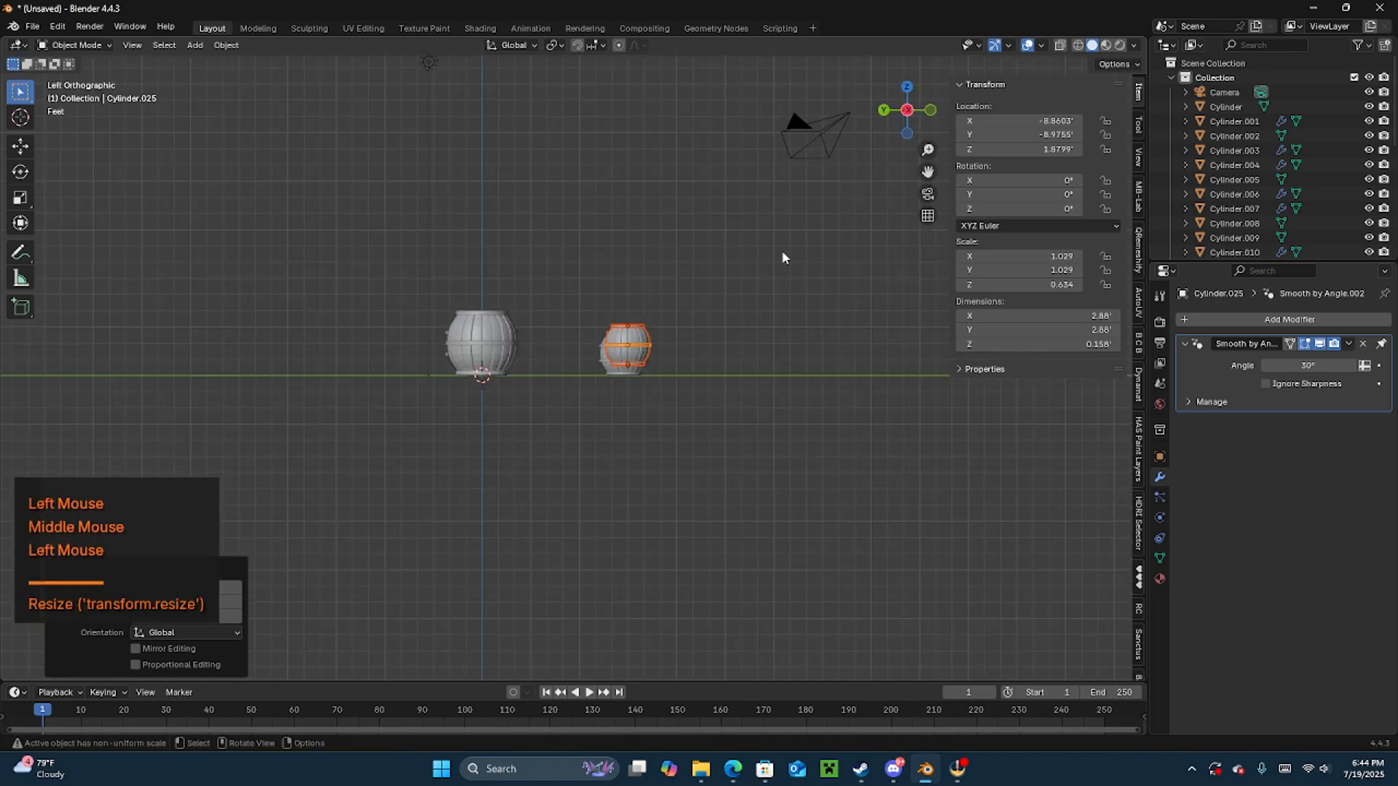
scroll(780, 252, up, 3)
shift+middle_drag(779, 252, 608, 264)
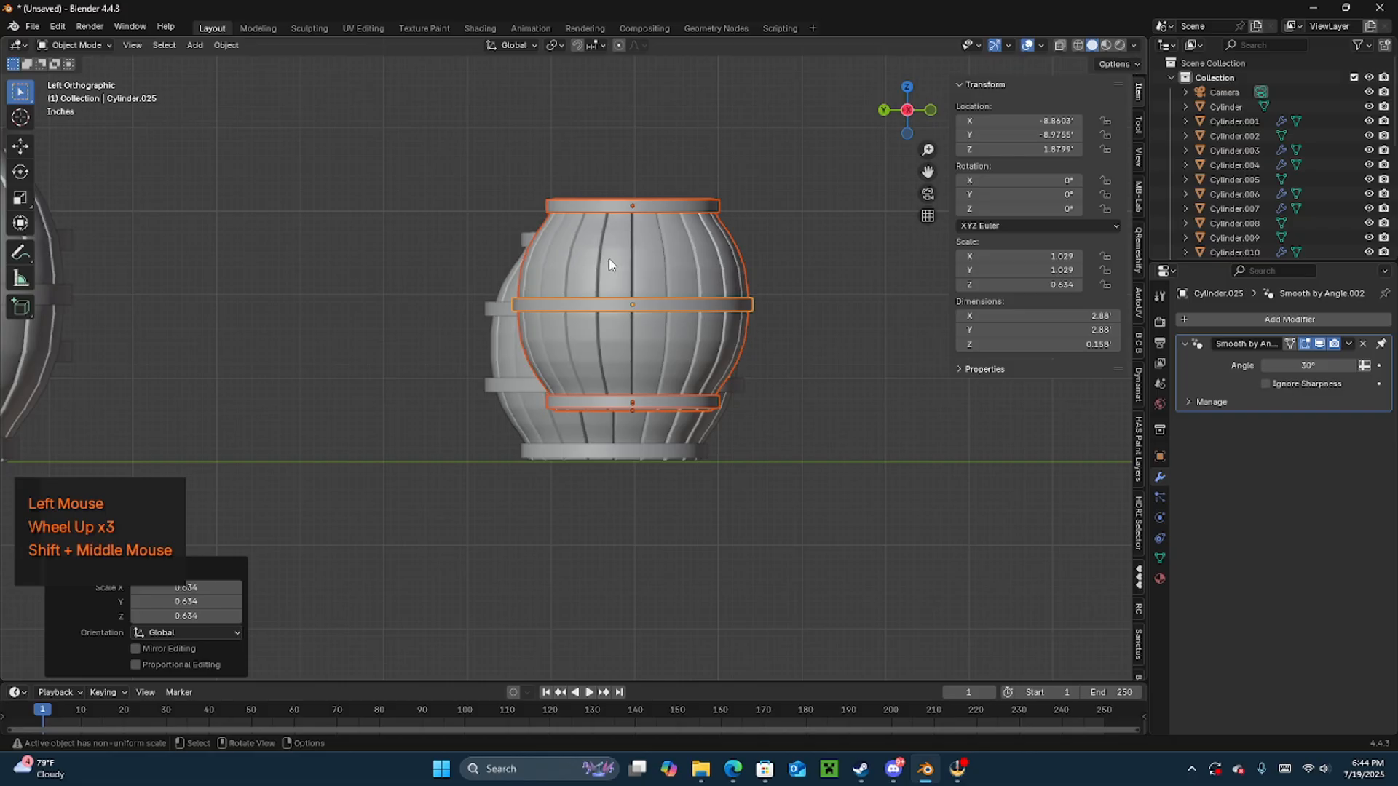
key(g)
key(z)
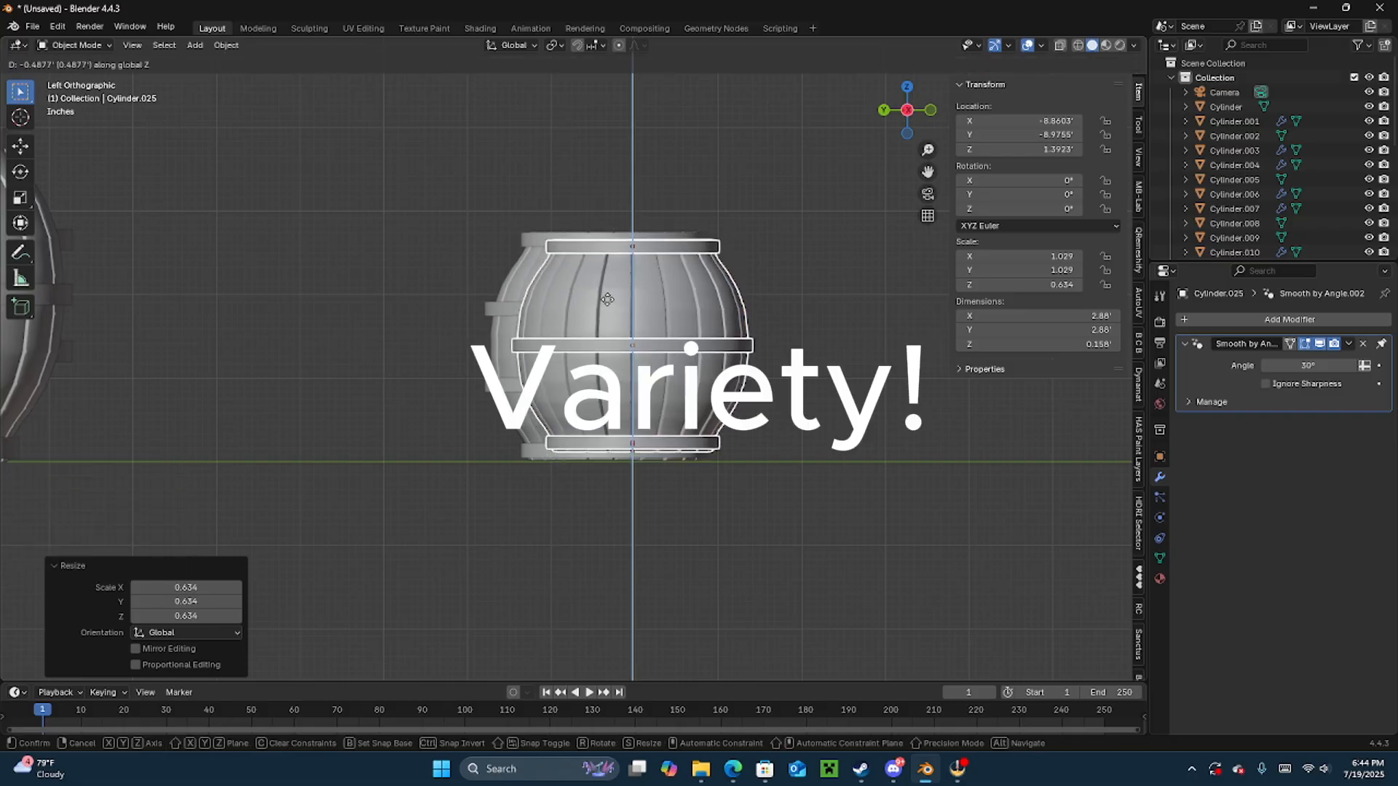
click(609, 300)
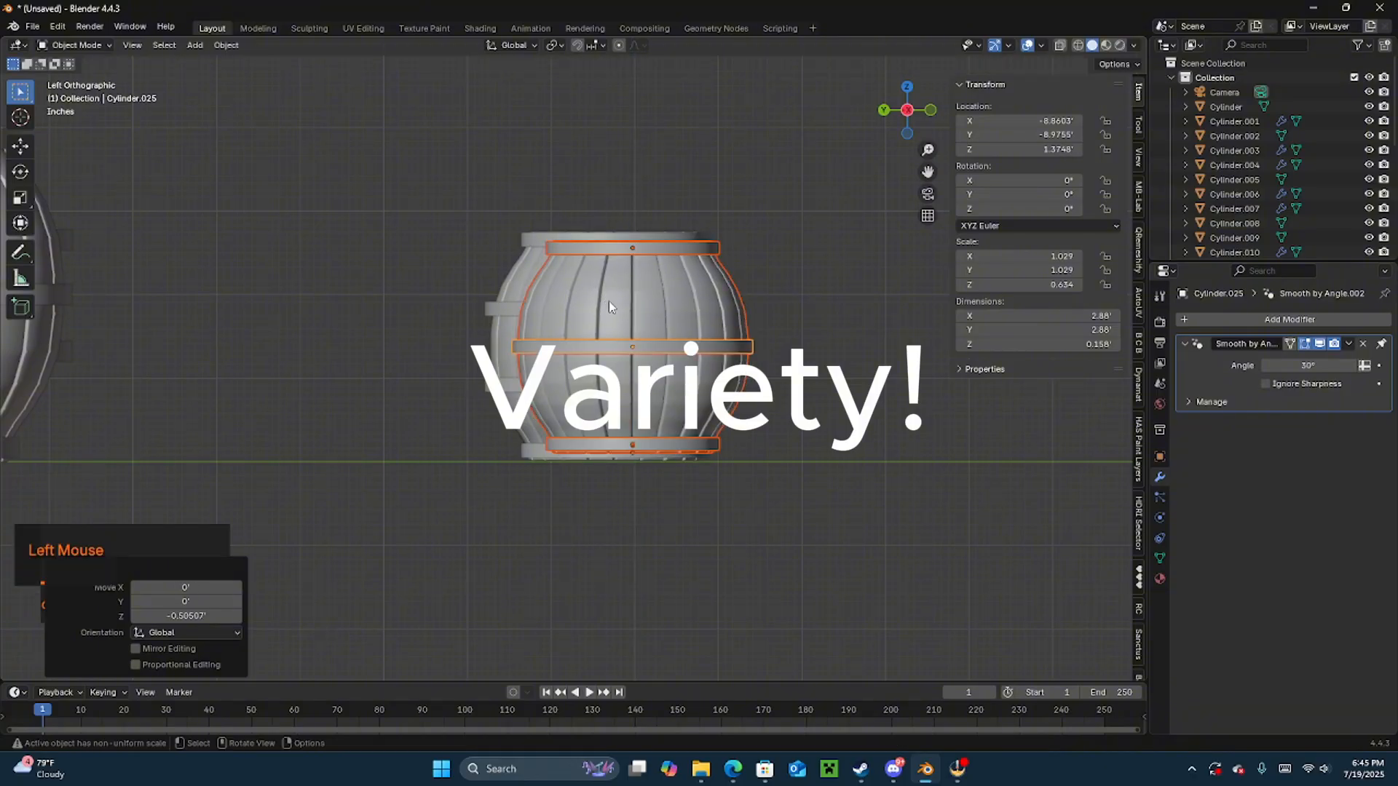
key(s)
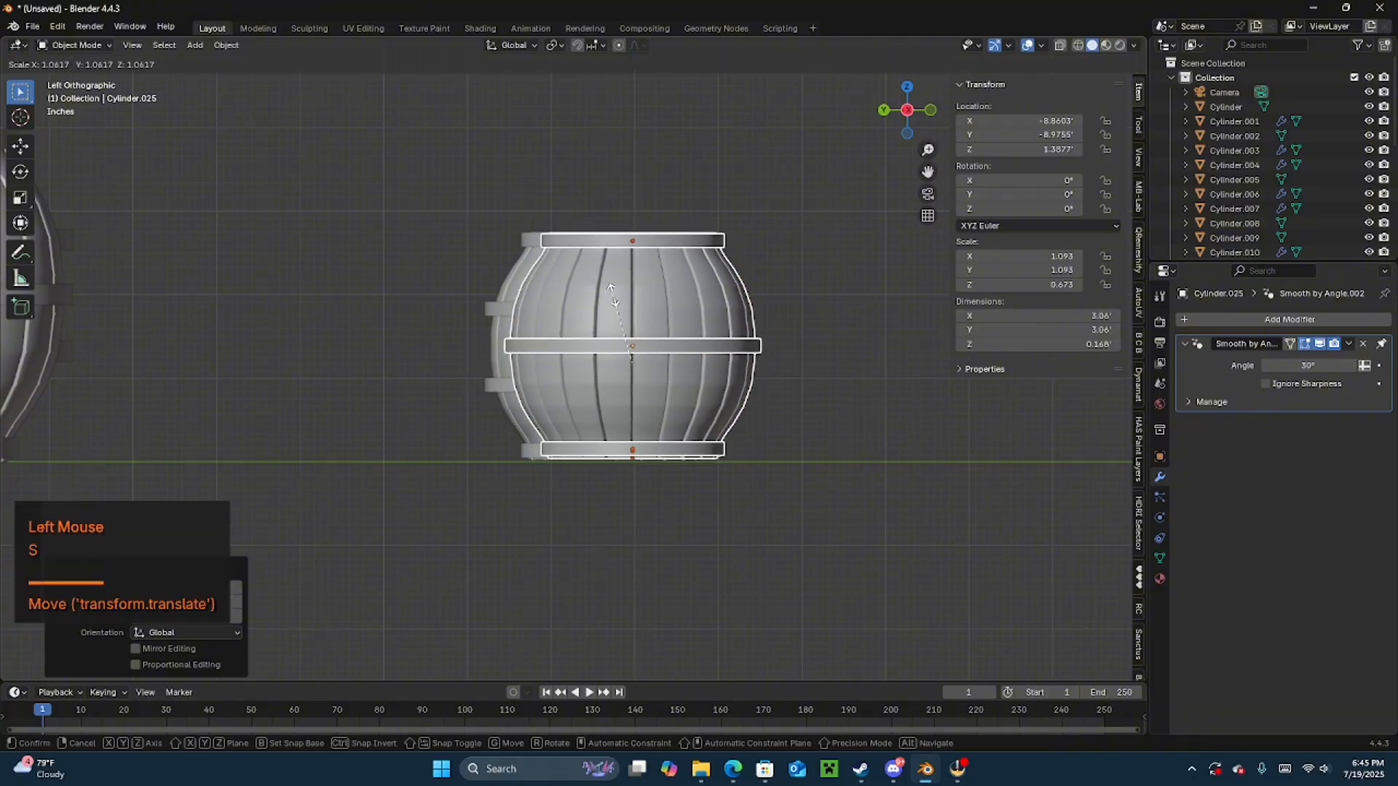
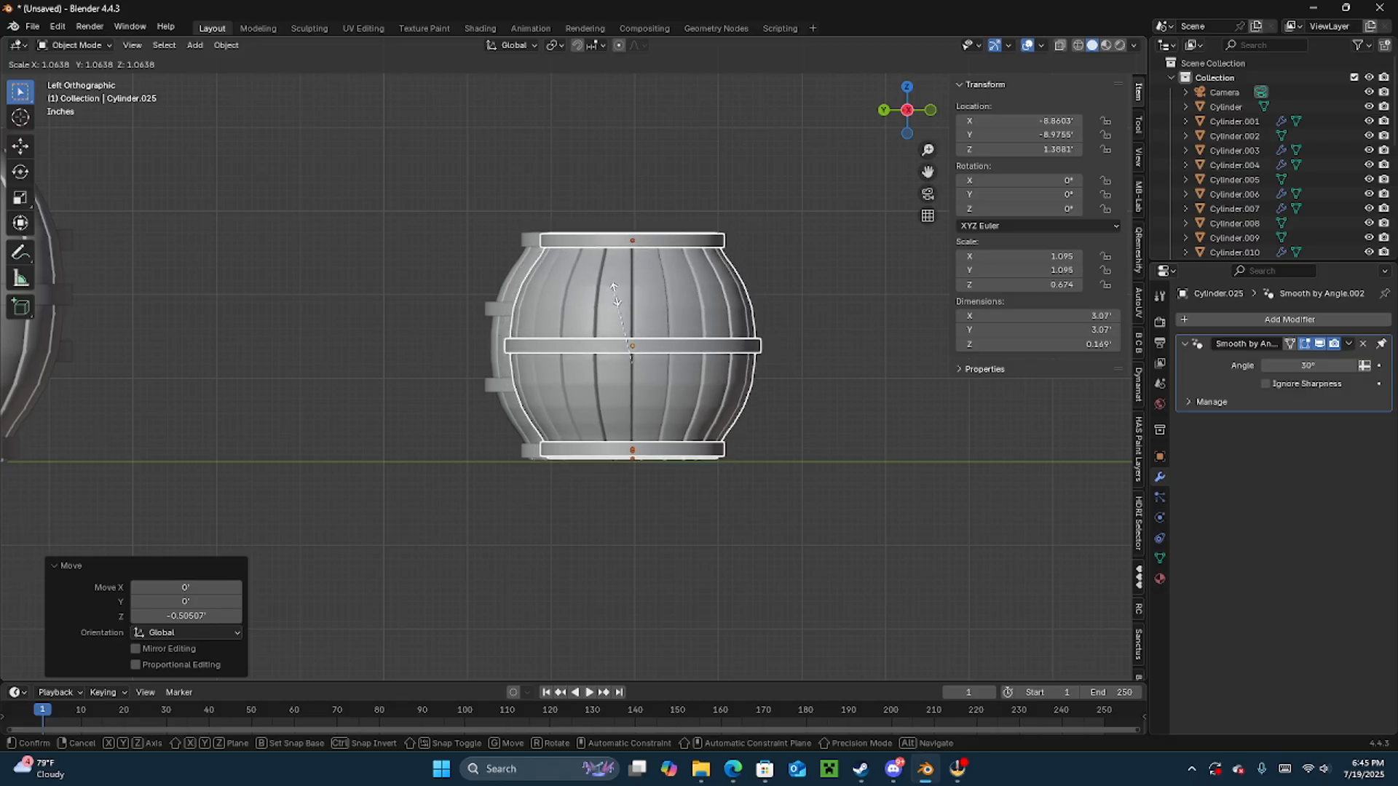
click(617, 295)
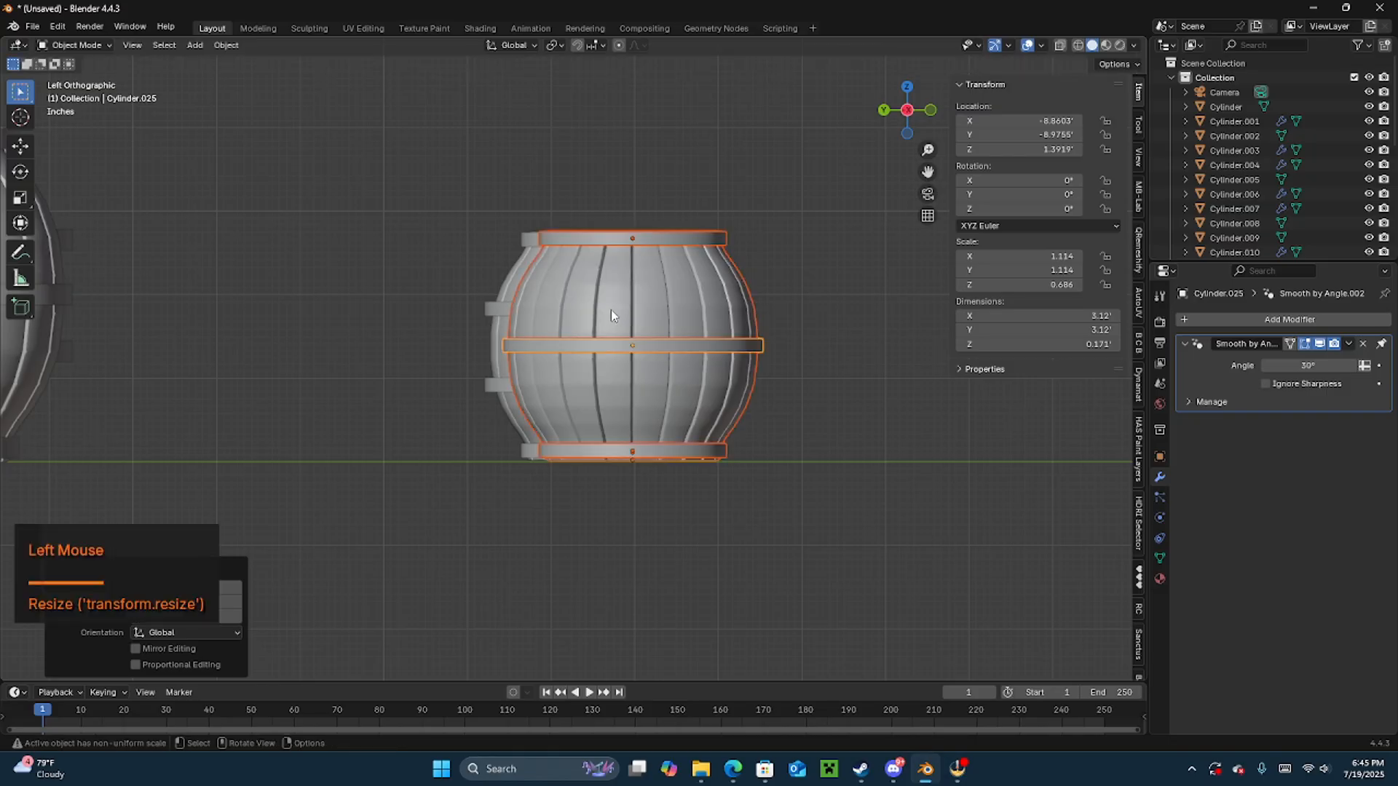
key(g)
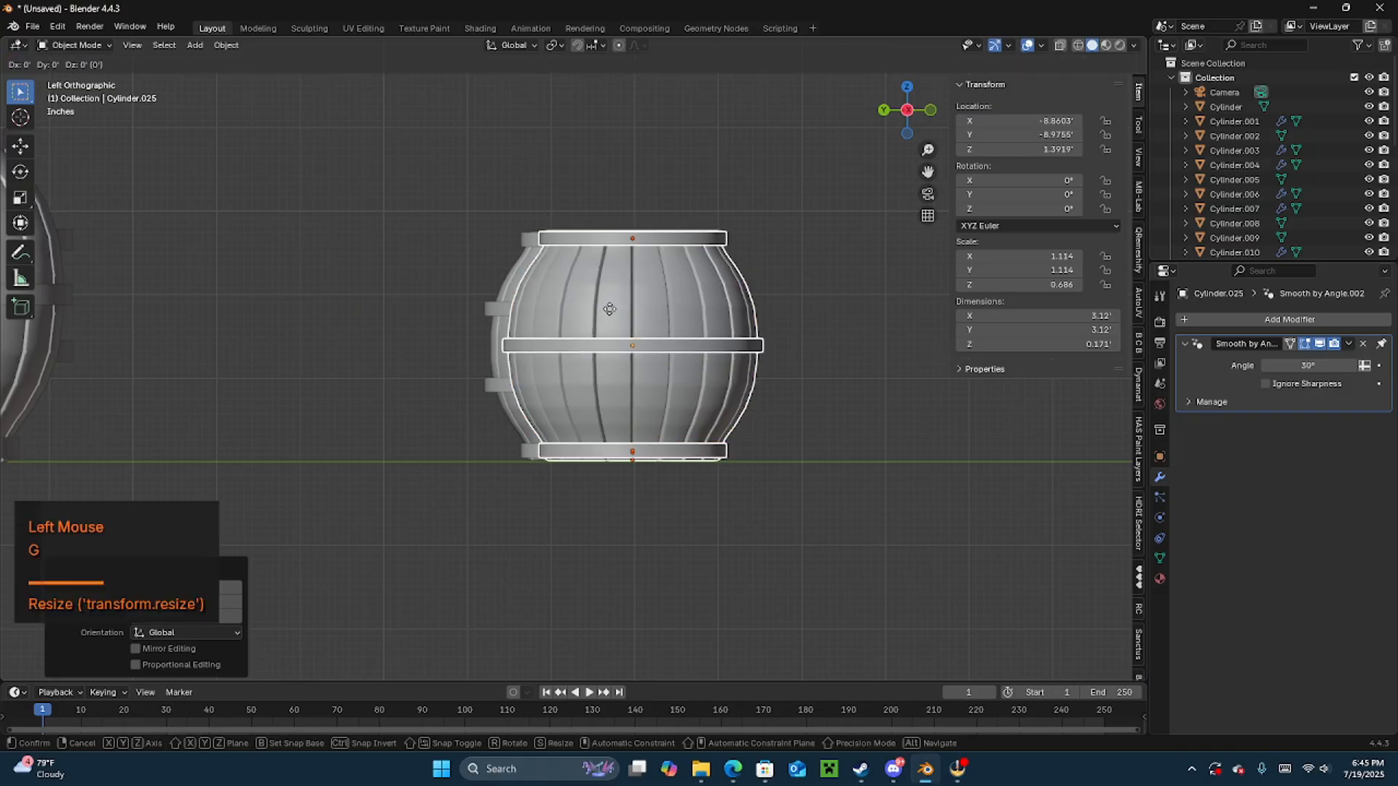
key(x)
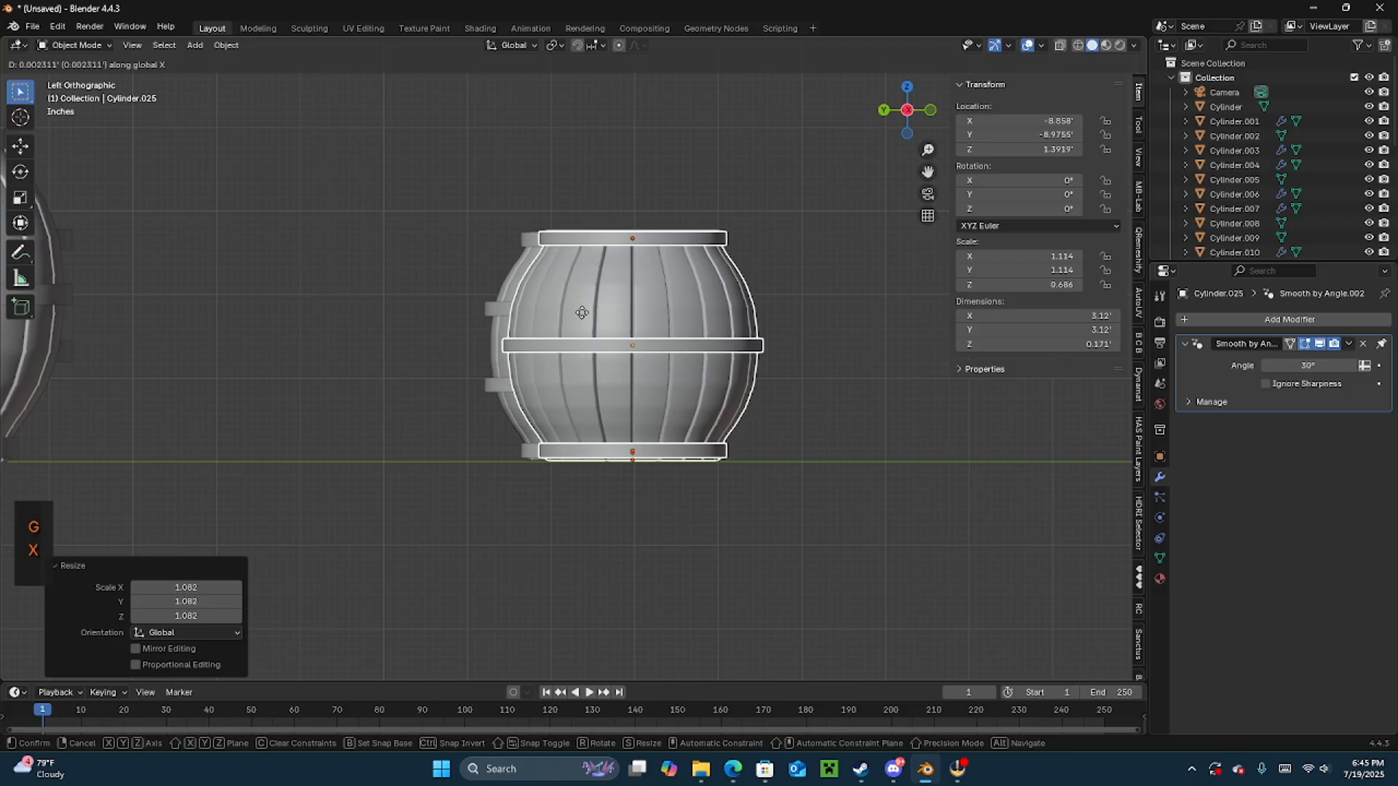
key(Escape)
- Move the small one-ring barrel along Y to about -8.78 ft to align it with the small two-ring barrel
key(g)
key(y)
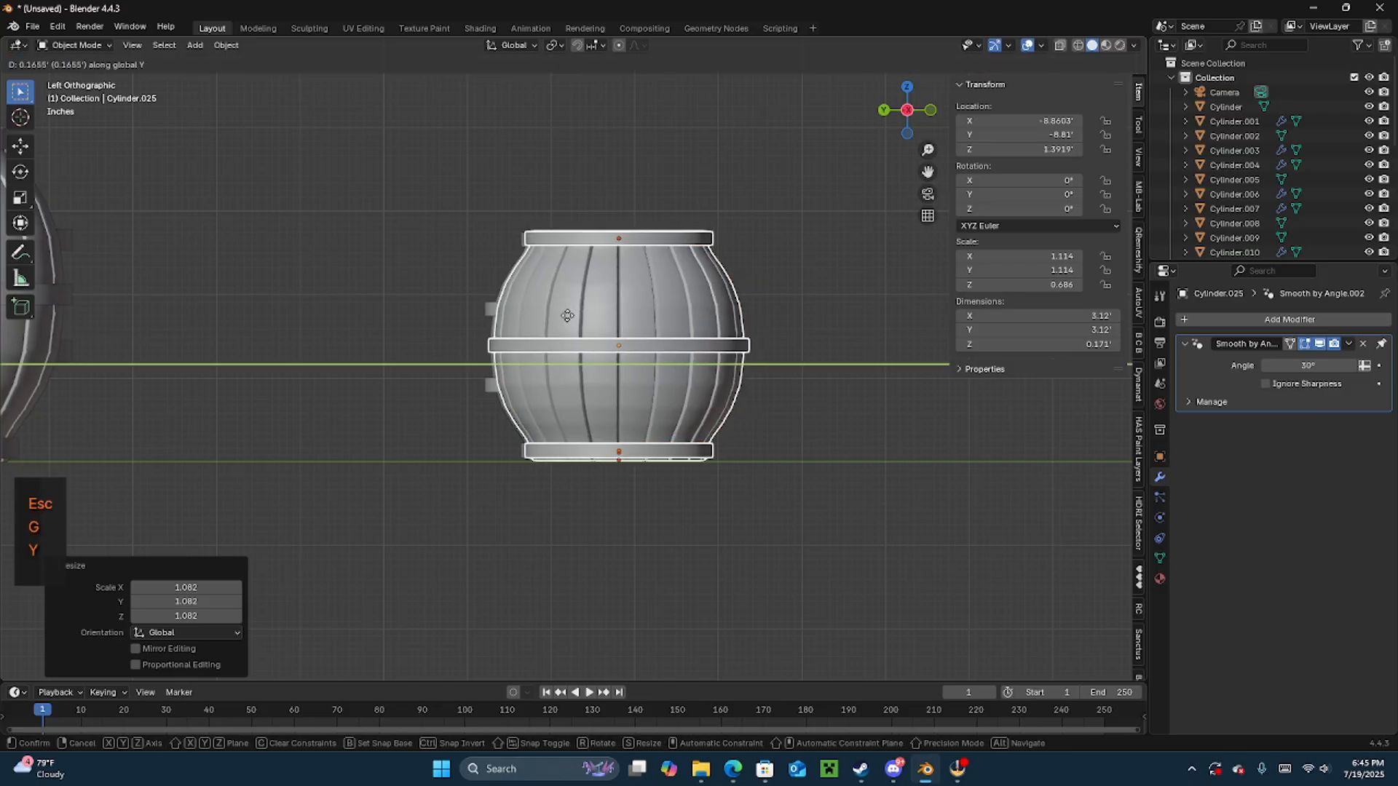
click(565, 315)
- Box-select each of the four barrels in turn to review the variations in size and ring layout
middle_drag(566, 316, 469, 349)
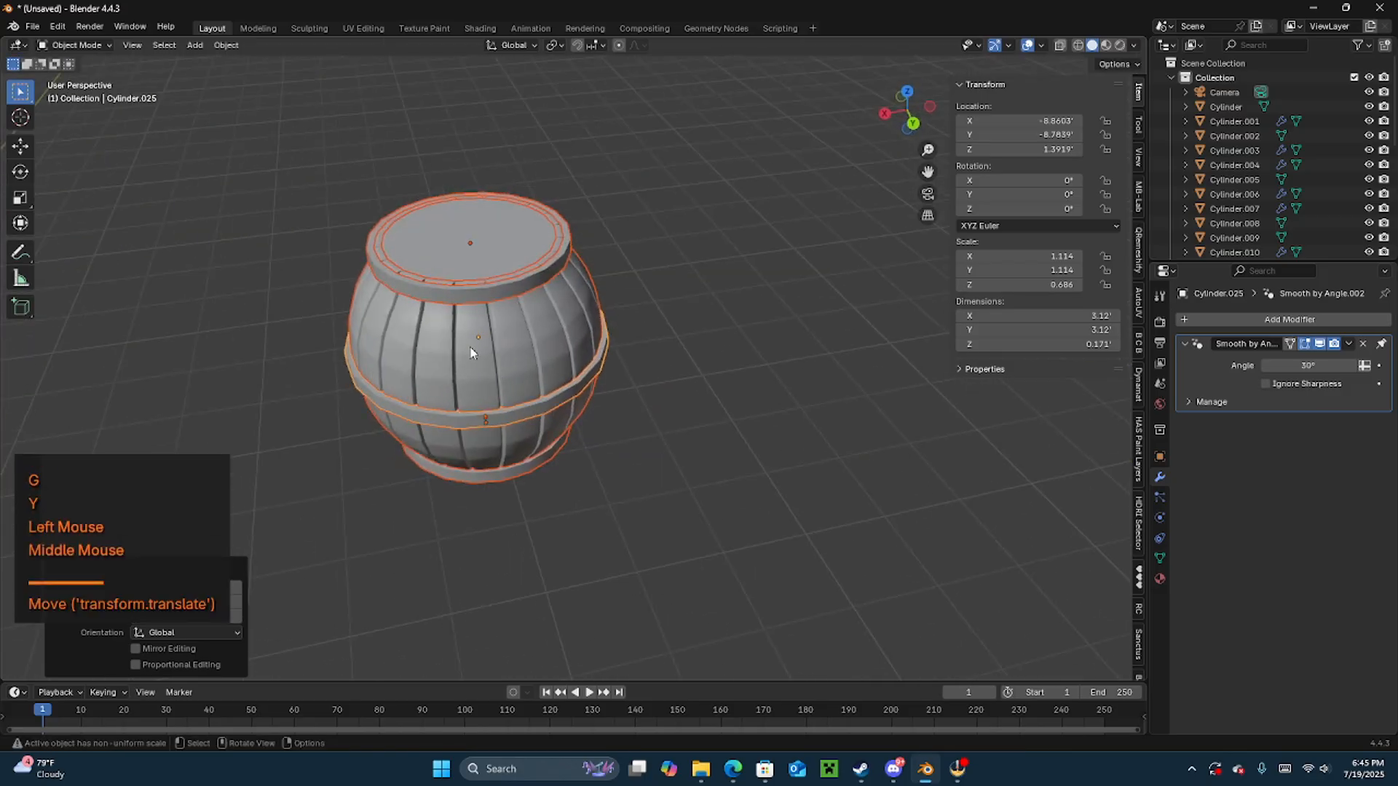
scroll(459, 321, down, 3)
middle_drag(594, 420, 643, 321)
drag(643, 321, 792, 418)
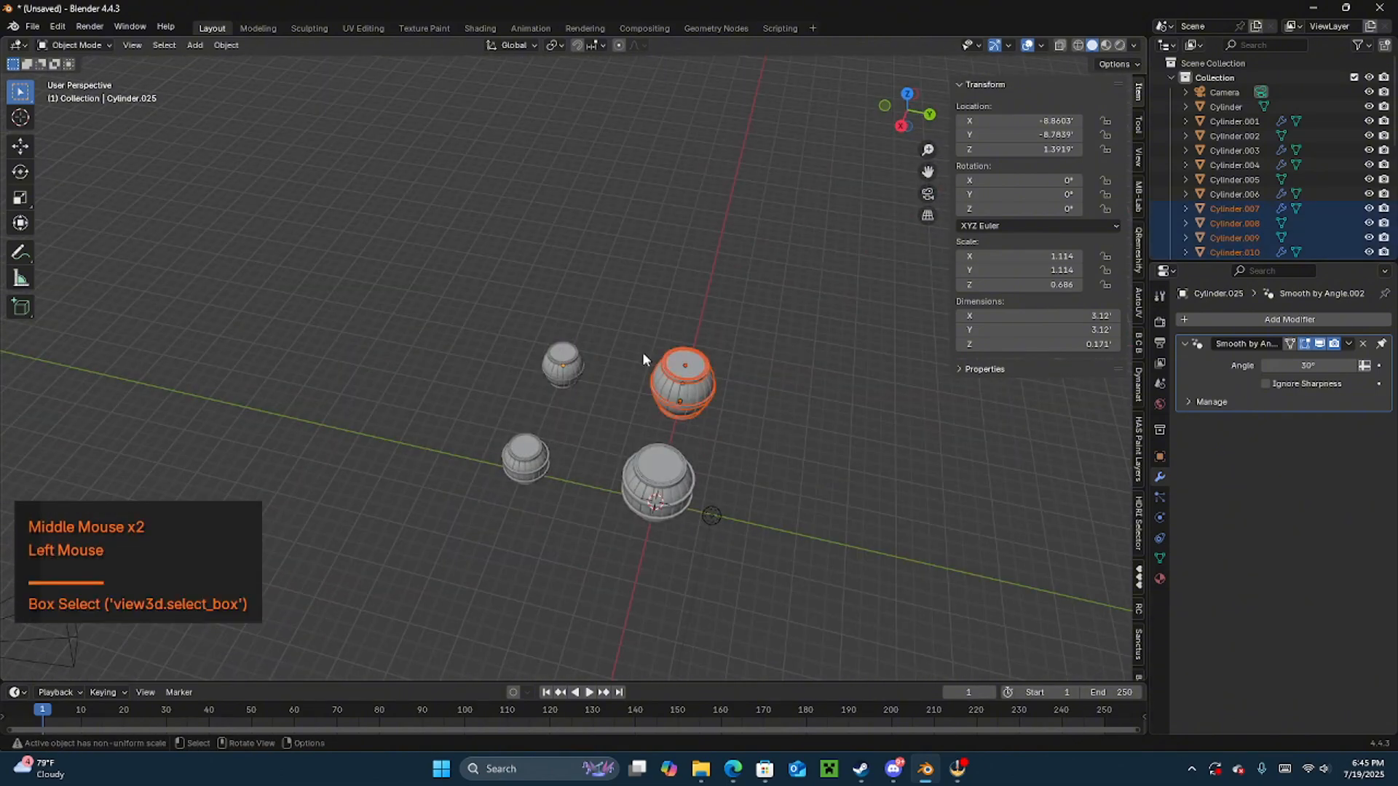
mouse_move(598, 369)
middle_down()
mouse_move(635, 379)
mouse_move(523, 312)
mouse_move(584, 373)
middle_up()
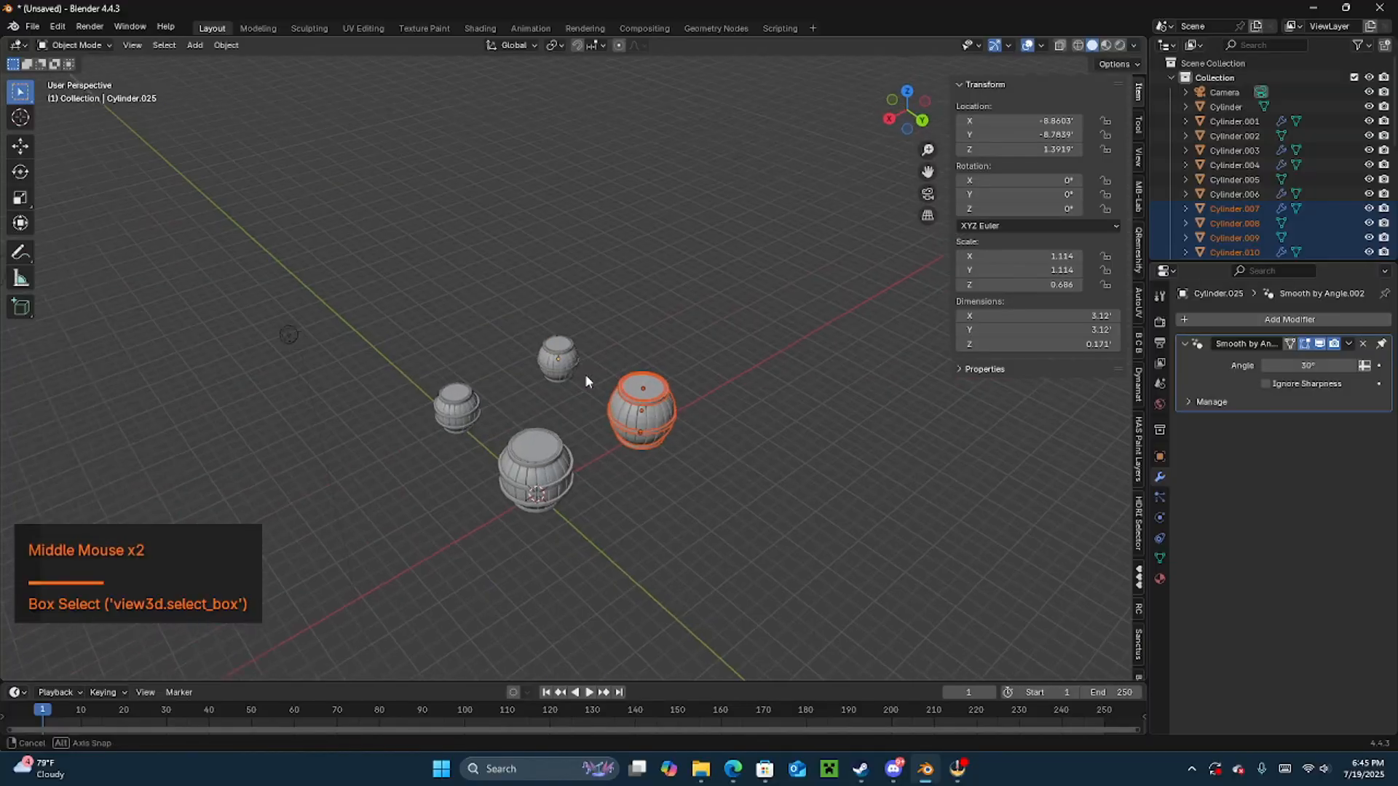
drag(522, 303, 585, 382)
drag(499, 431, 589, 535)
drag(405, 375, 485, 470)
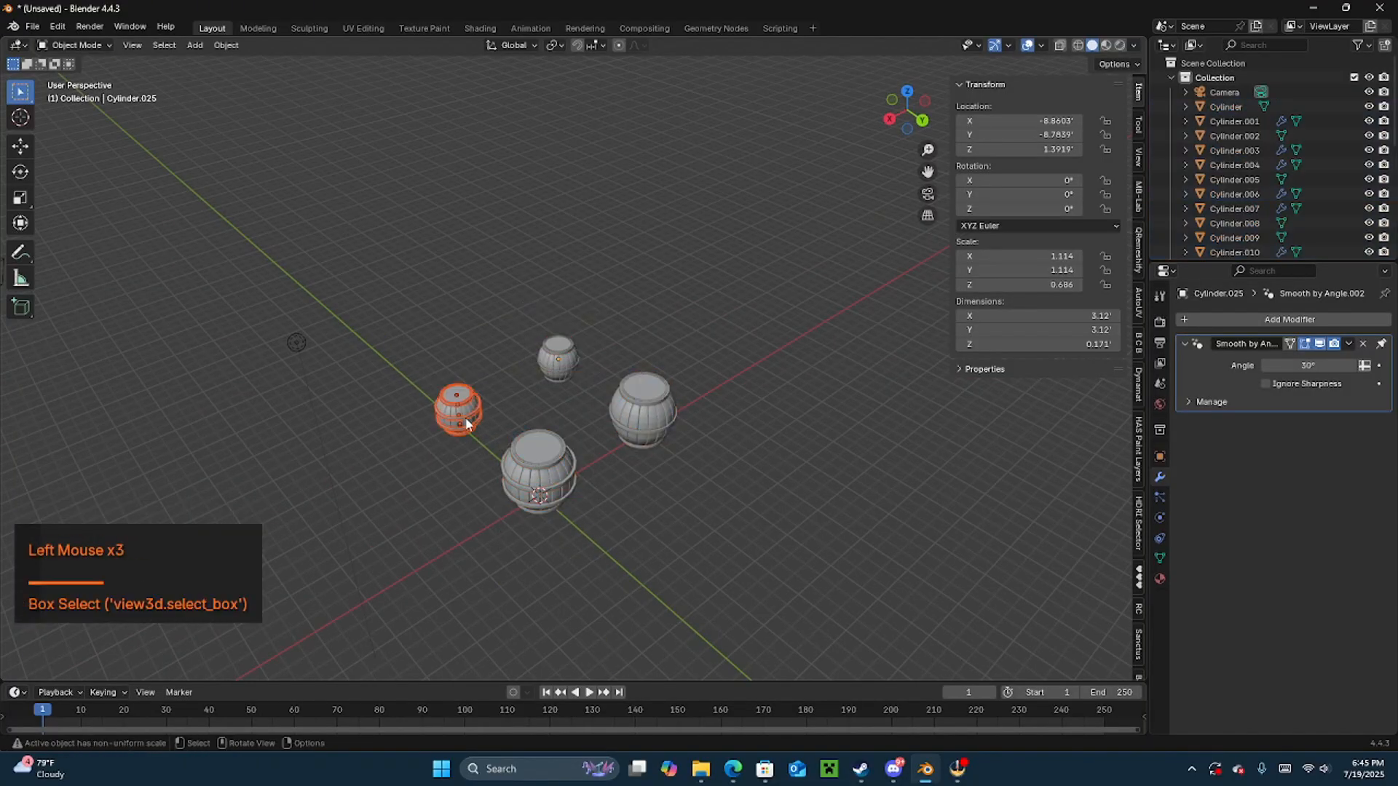
middle_drag(467, 424, 518, 343)
scroll(418, 356, up, 4)
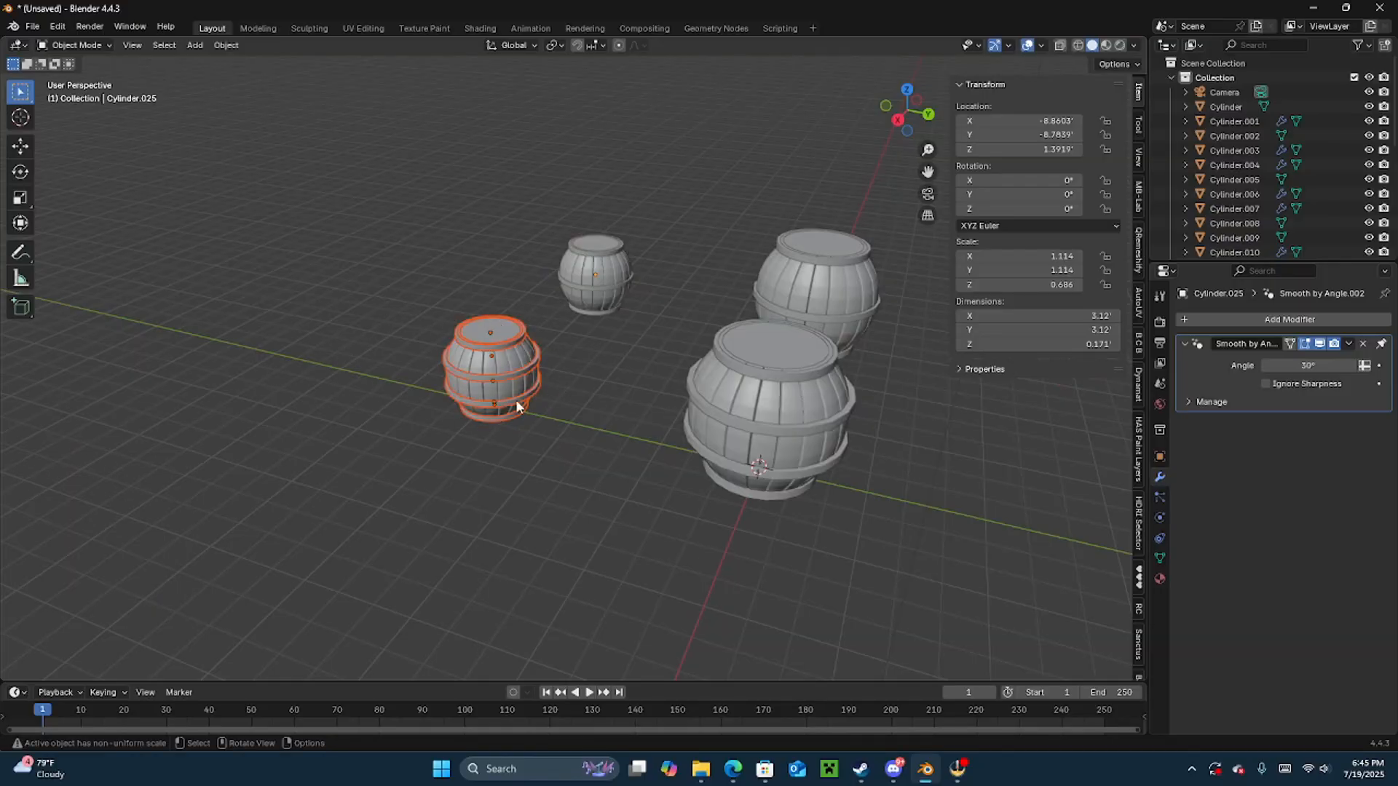
- Select the large two-ring barrel's top disc, rings and base parts one by one to examine its separate pieces, including from below
shift+middle_drag(778, 387, 493, 337)
double_click(514, 328)
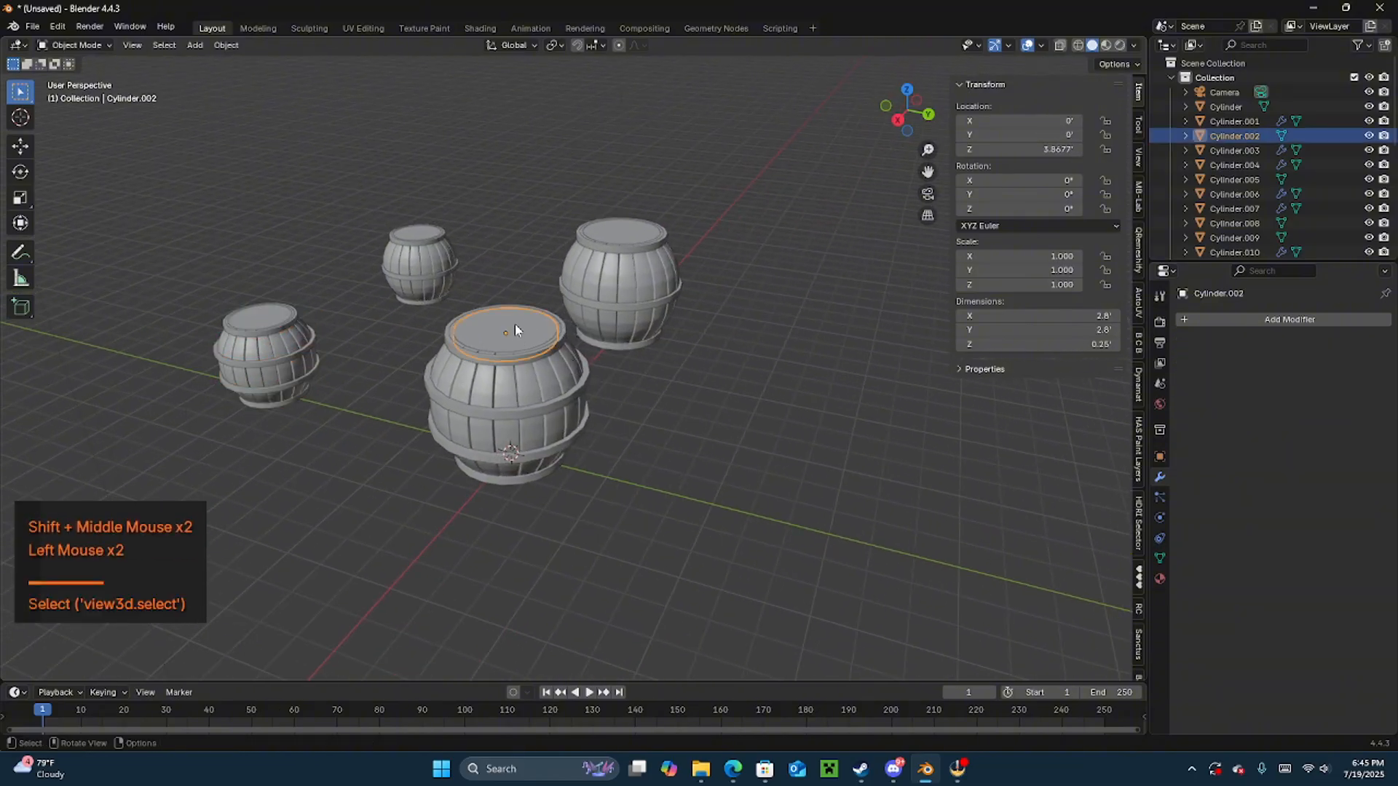
click(514, 357)
click(522, 412)
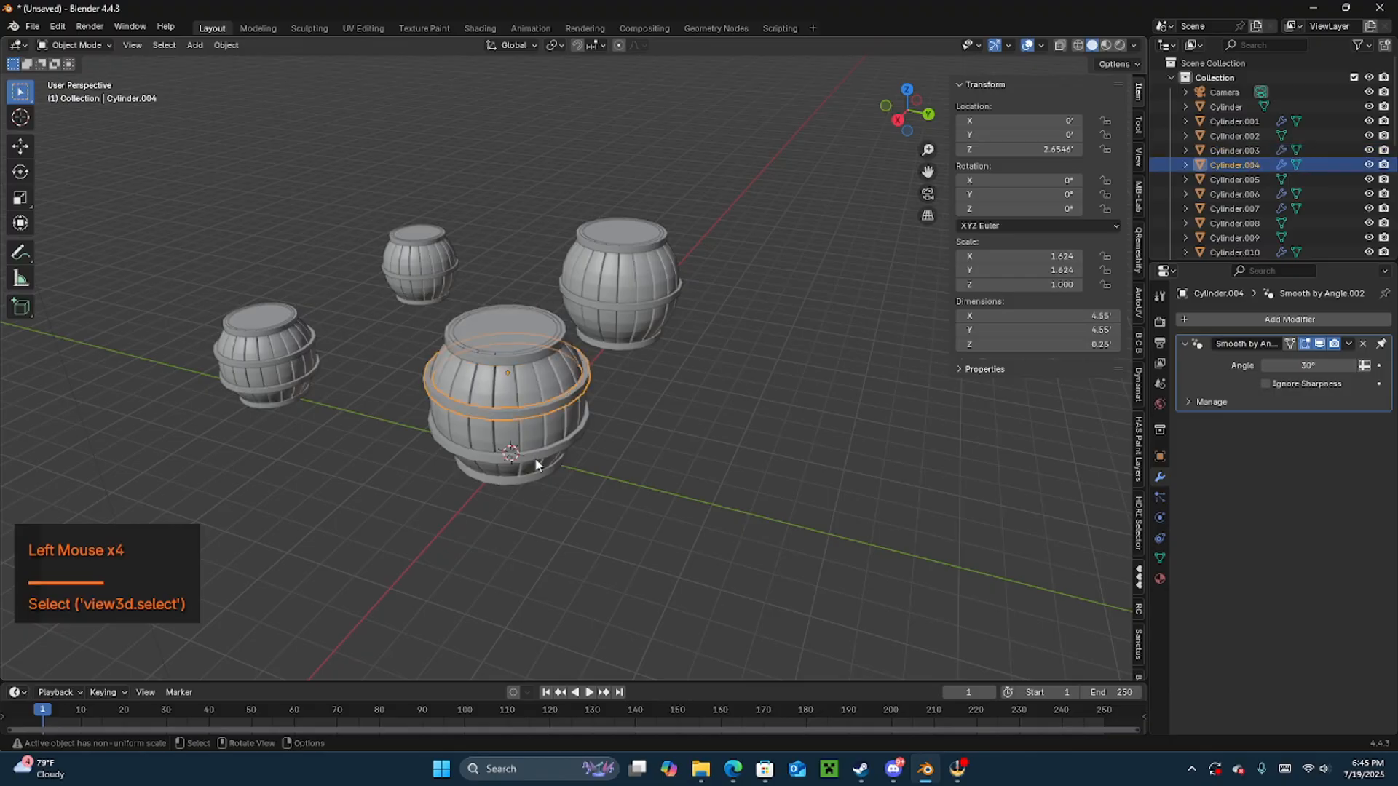
click(539, 469)
click(540, 470)
middle_drag(544, 474, 543, 332)
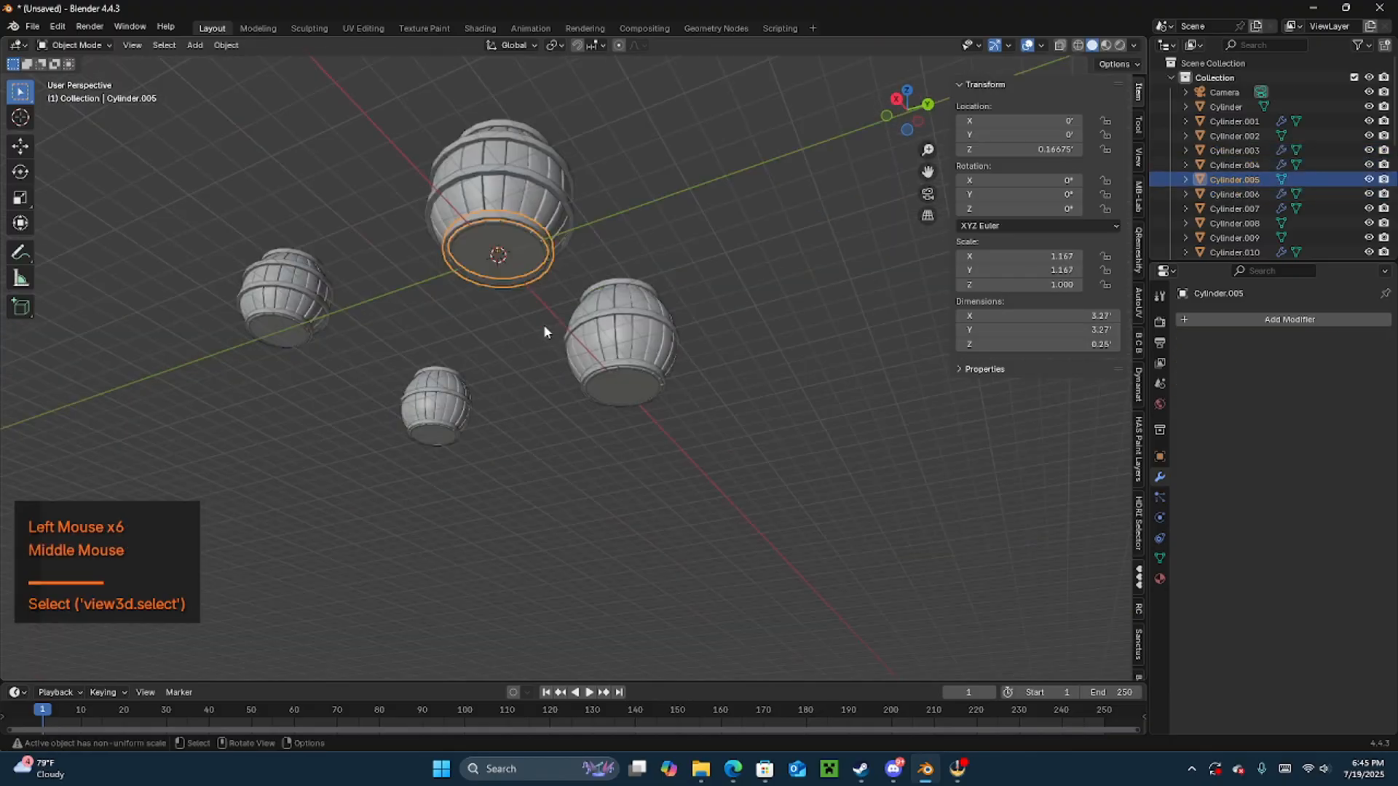
- Select the large two-ring barrel's lower disc and stave body to check its separate pieces
click(514, 271)
middle_drag(514, 271, 509, 331)
click(493, 366)
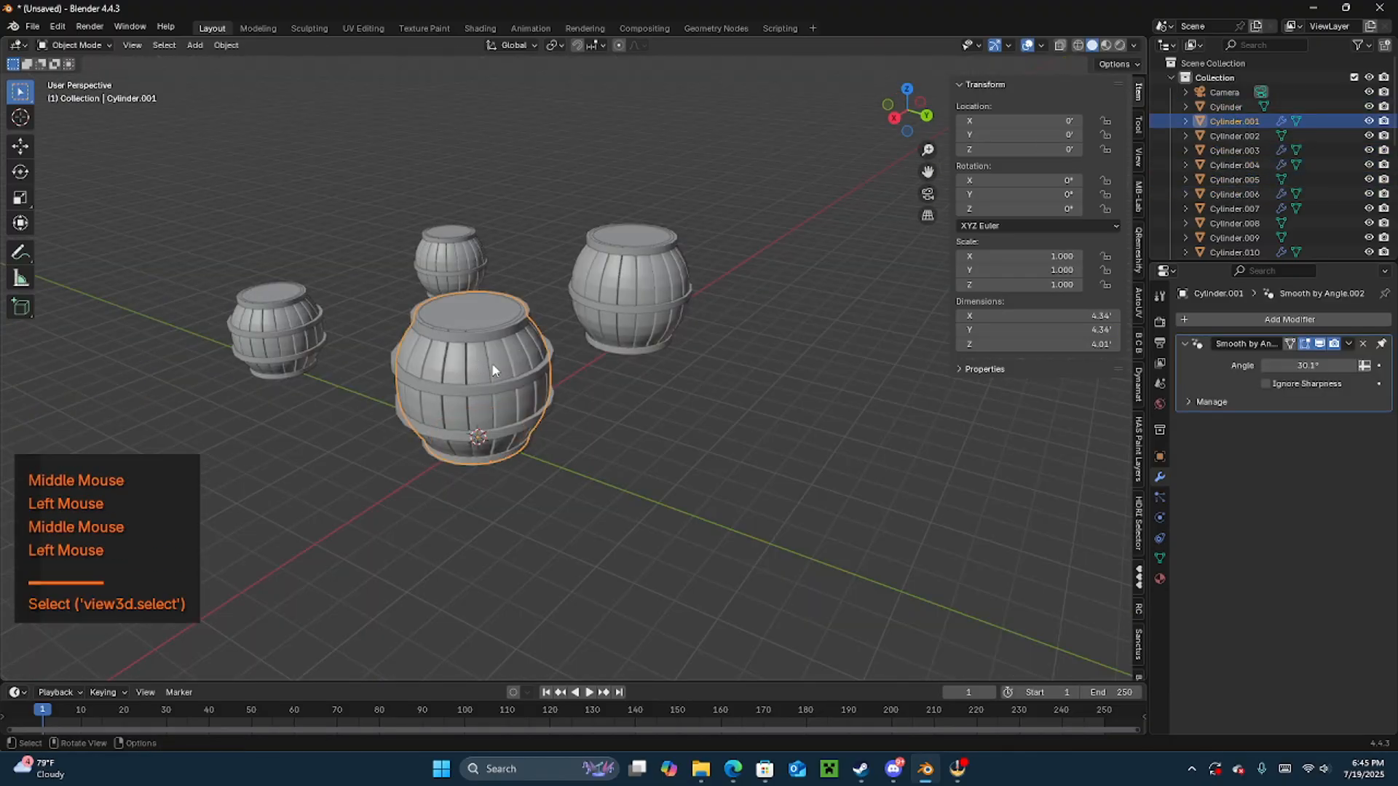
click(501, 357)
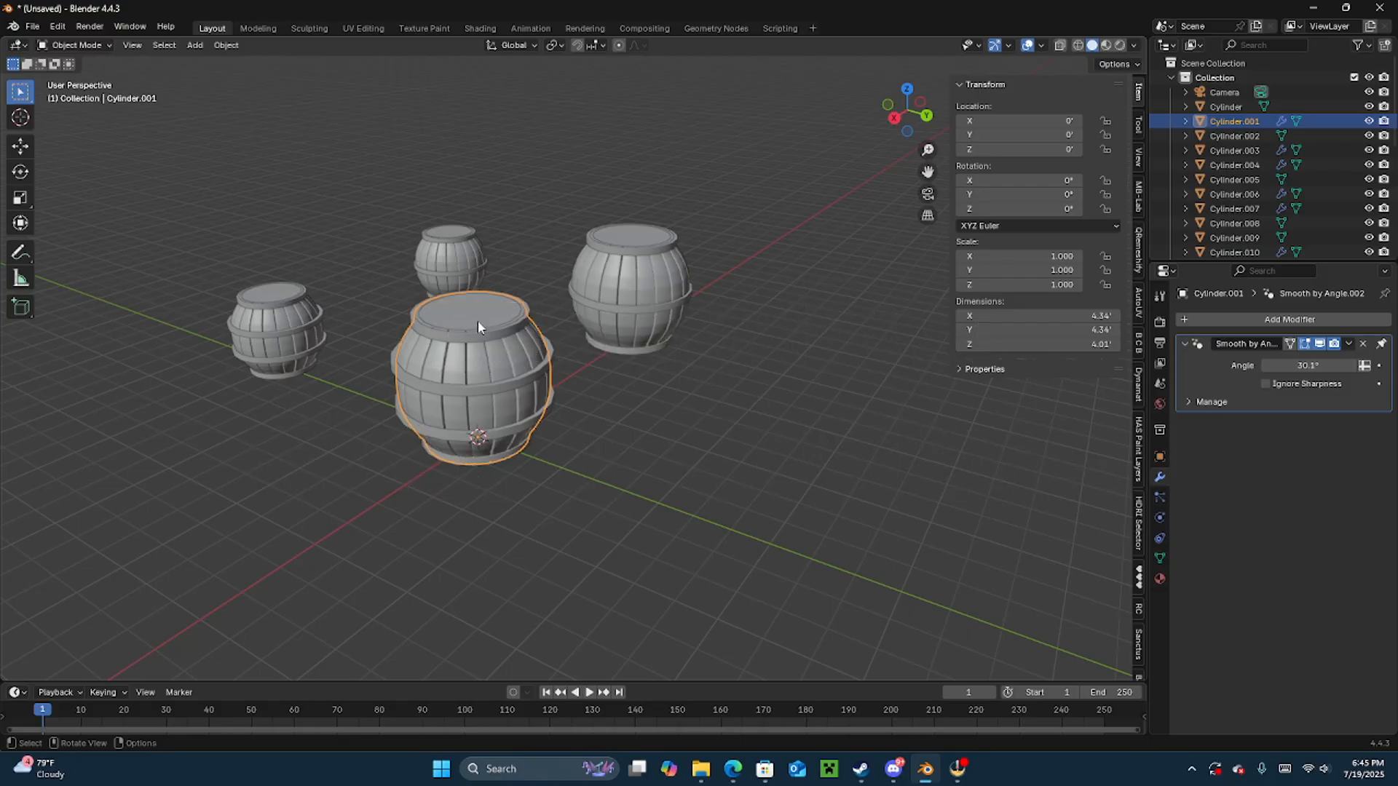
- Select all parts of the large two-ring barrel, make the inner bottom disc active, and join them into one object
middle_drag(478, 326, 418, 386)
drag(389, 338, 597, 533)
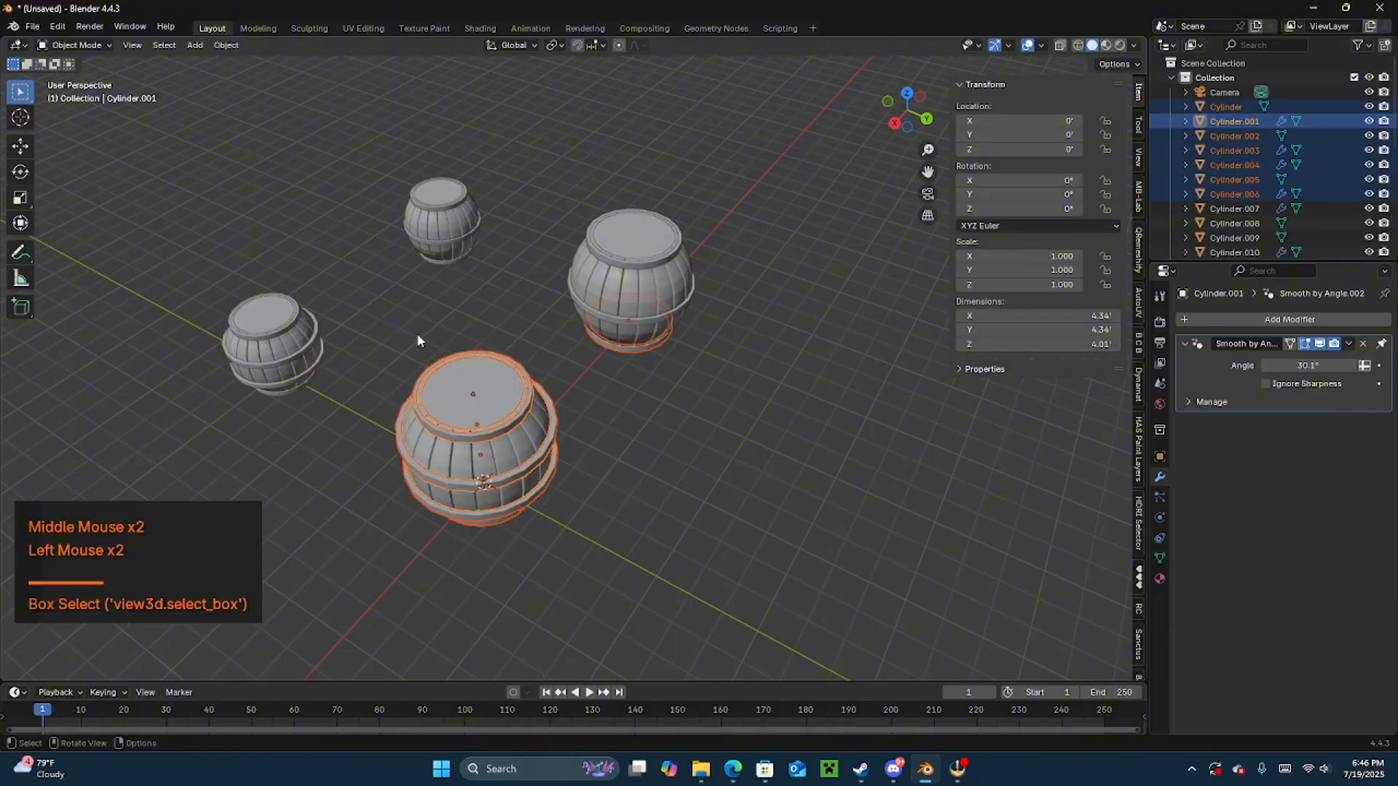
drag(417, 335, 520, 548)
middle_drag(520, 549, 503, 318)
shift+click(444, 308)
scroll(498, 283, up, 1)
scroll(498, 282, down, 1)
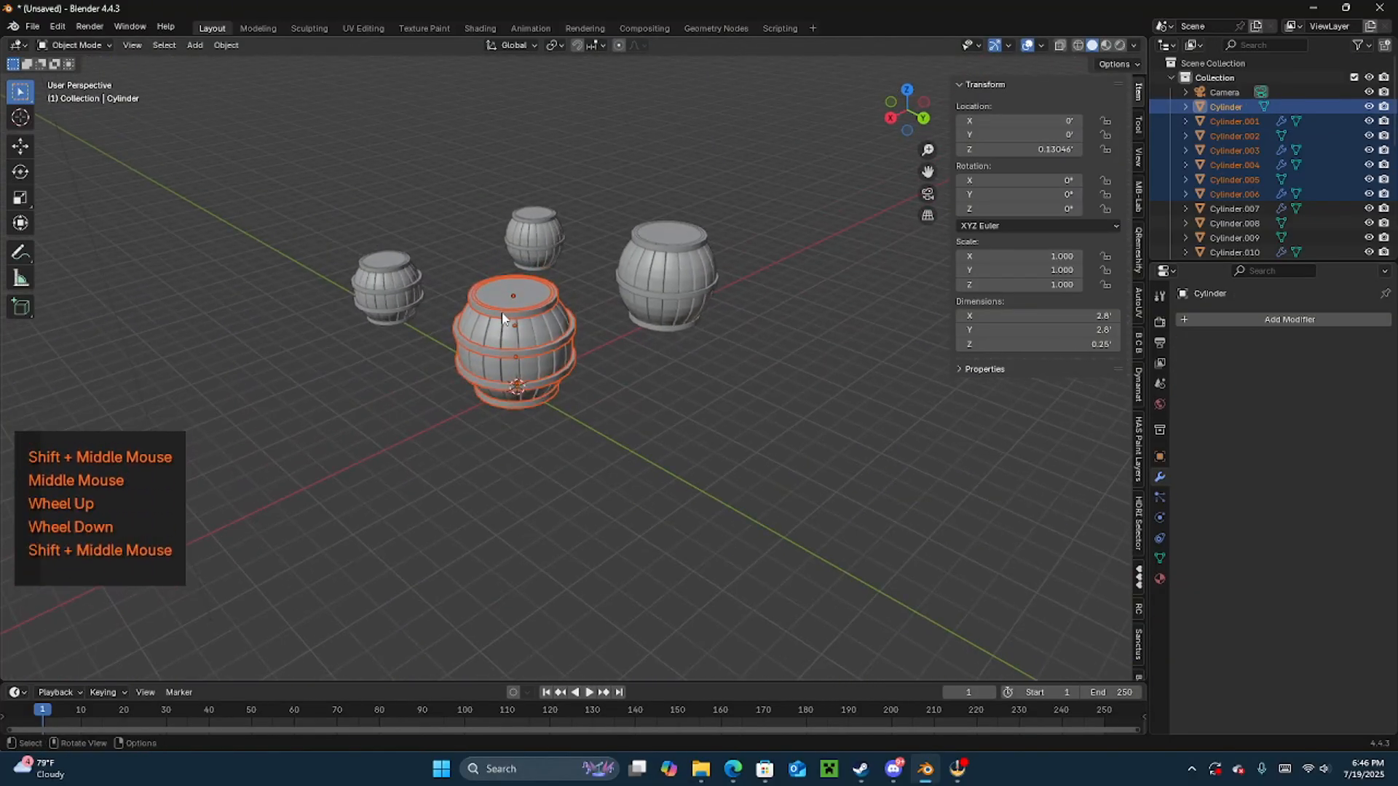
key(ctrl+j)
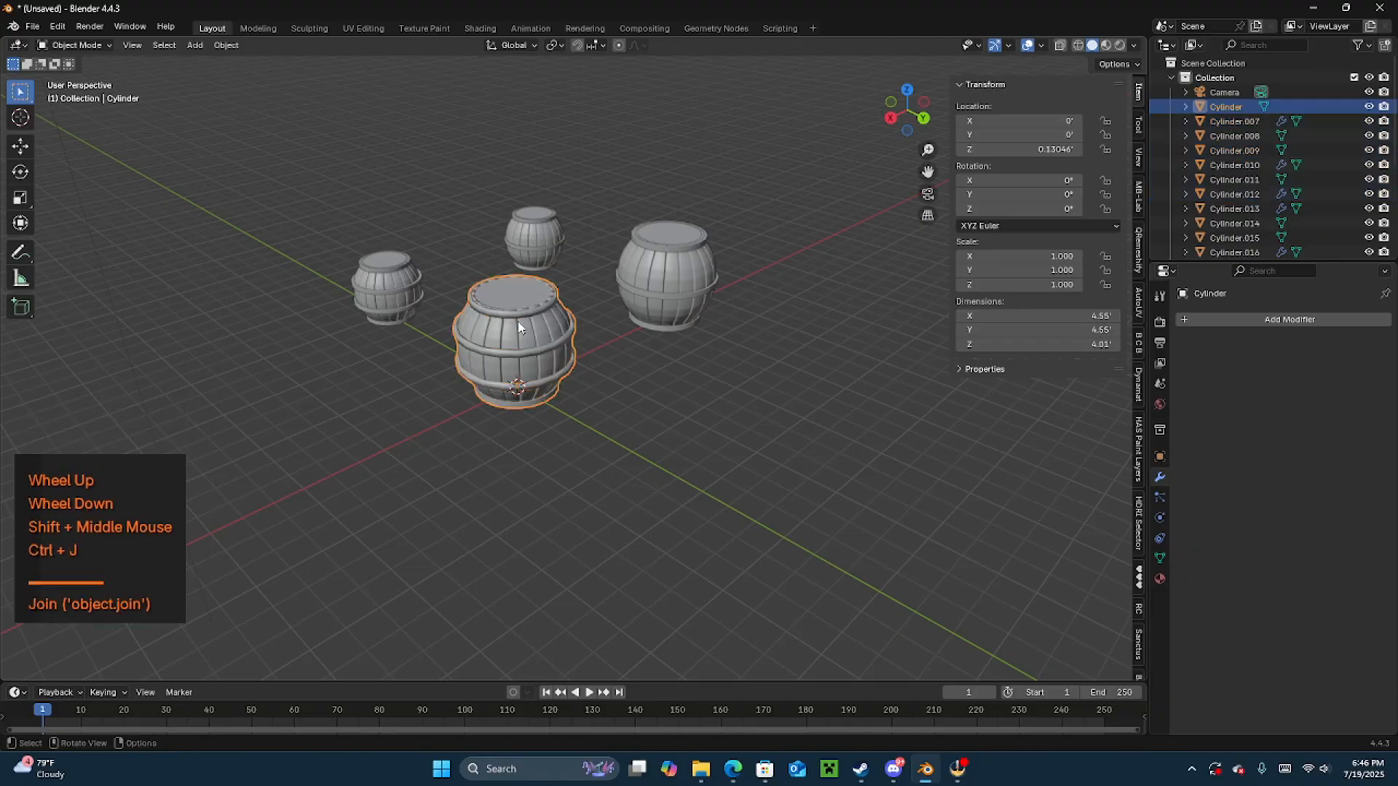
- Inspect the joined large two-ring barrel's shading, object entry and modifiers from several angles
scroll(502, 318, up, 2)
scroll(397, 272, down, 2)
middle_drag(397, 272, 482, 281)
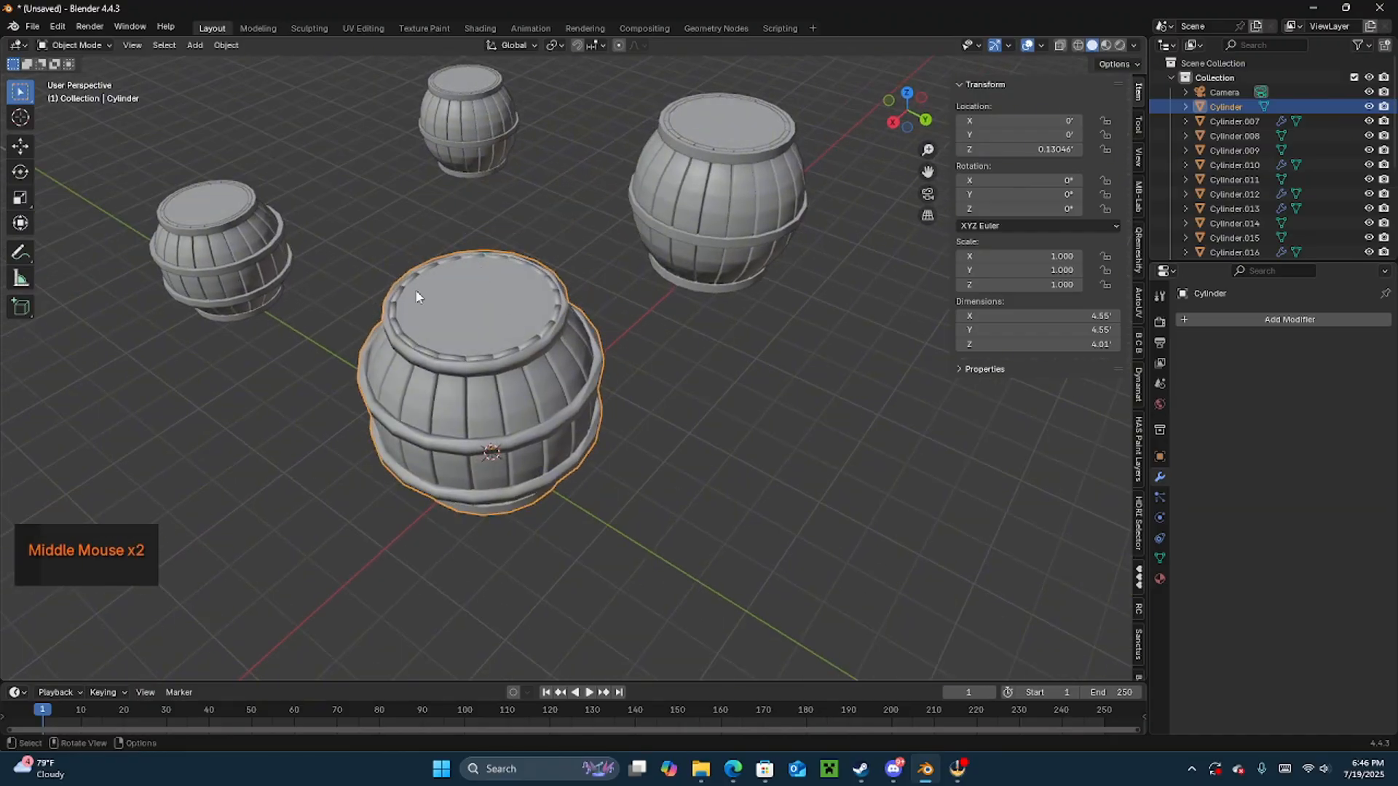
click(483, 377)
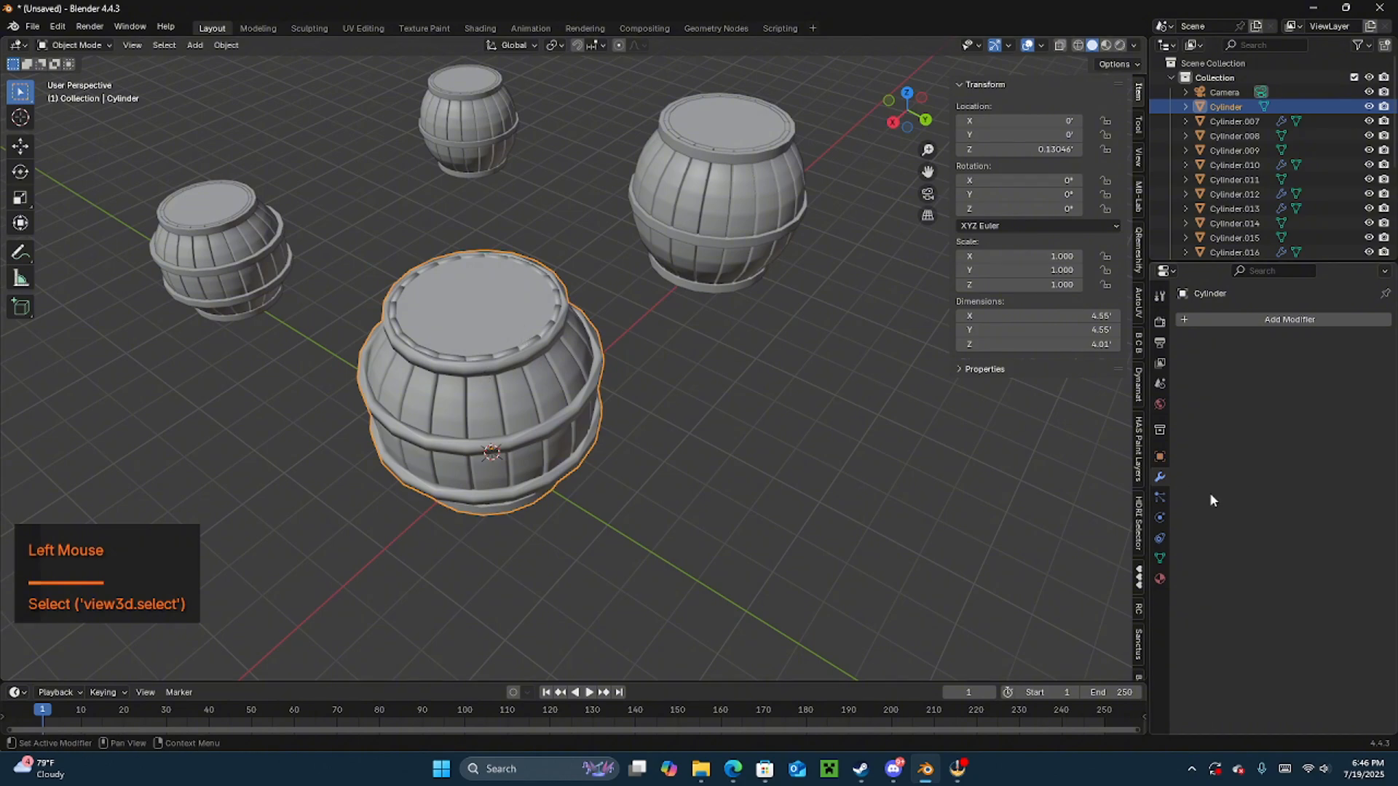
click(557, 403)
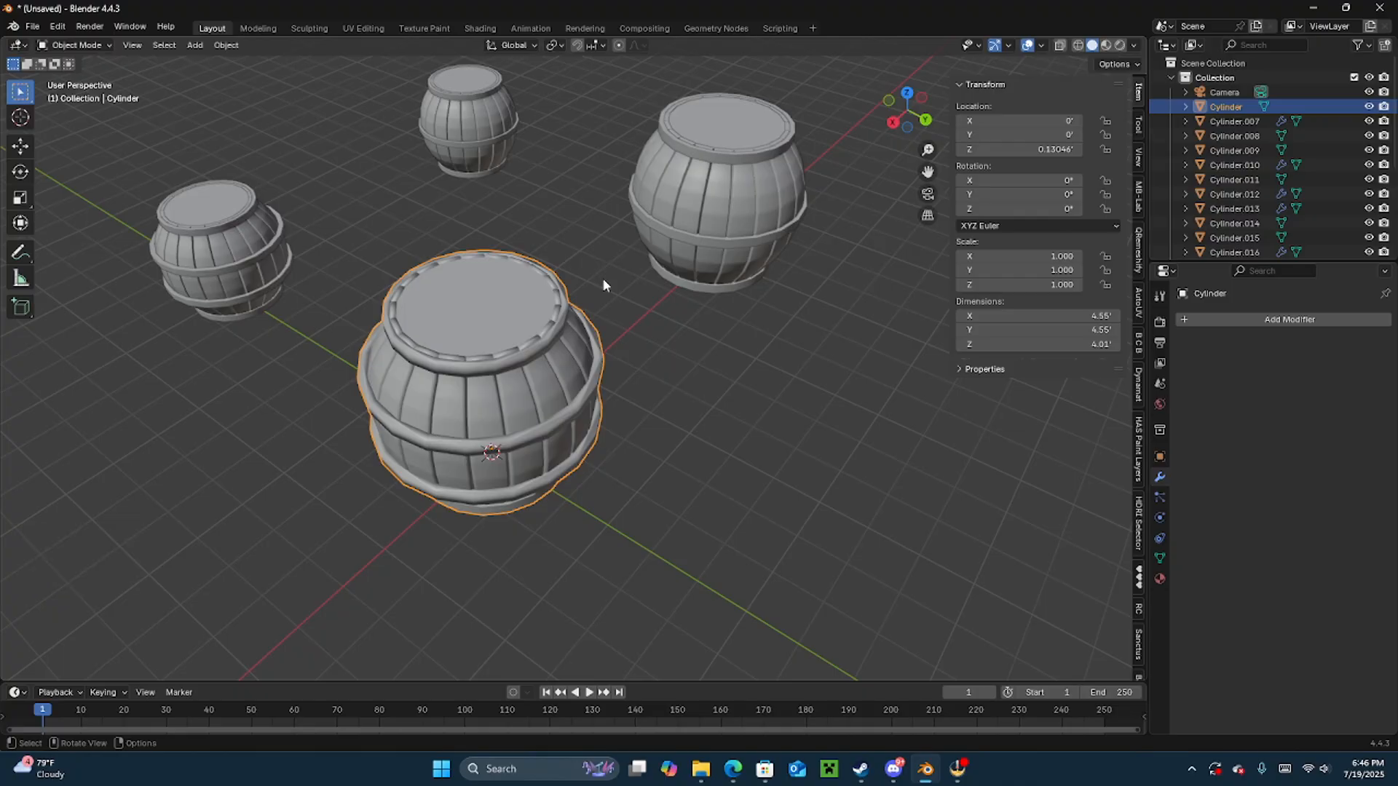
middle_drag(602, 285, 545, 405)
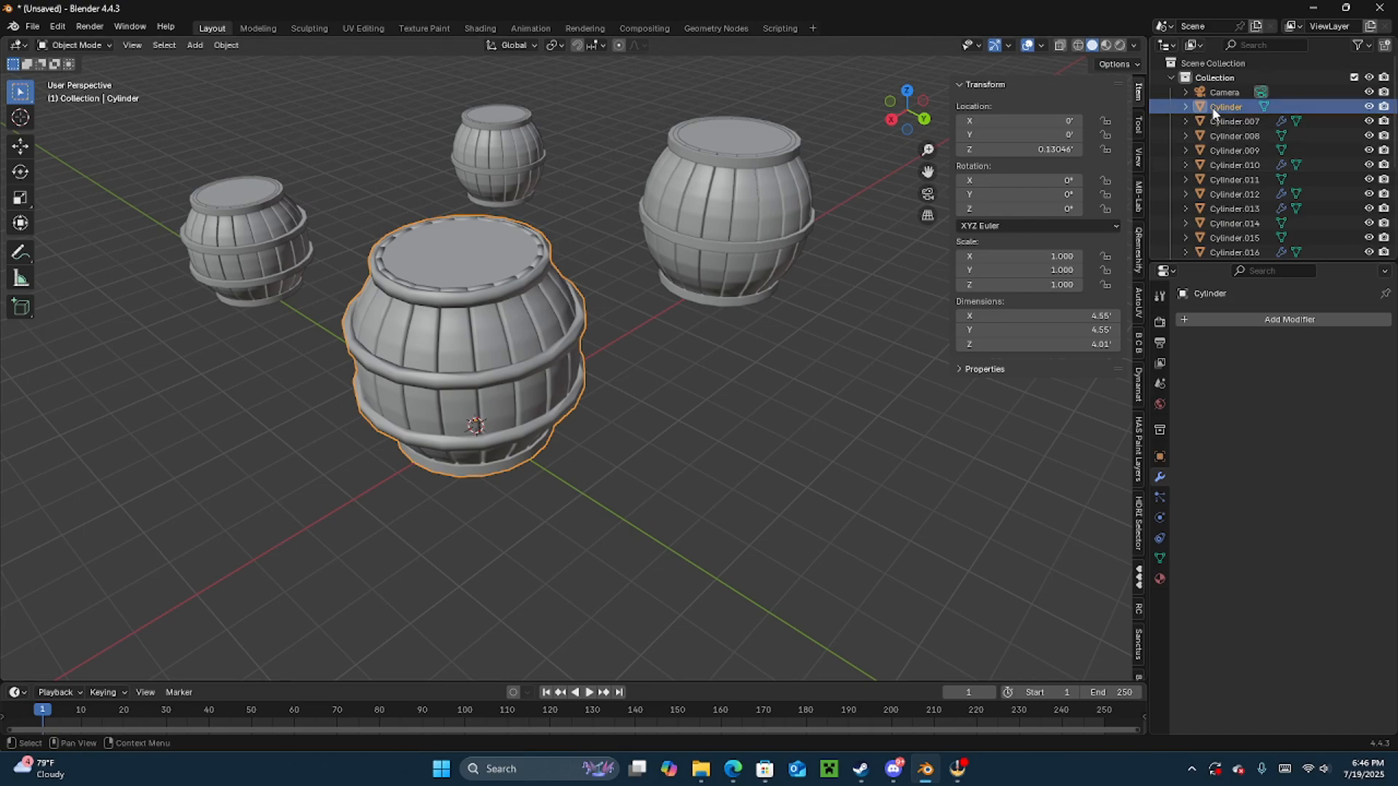
- Try to join the box-selected parts of the large one-ring barrel
drag(644, 103, 876, 373)
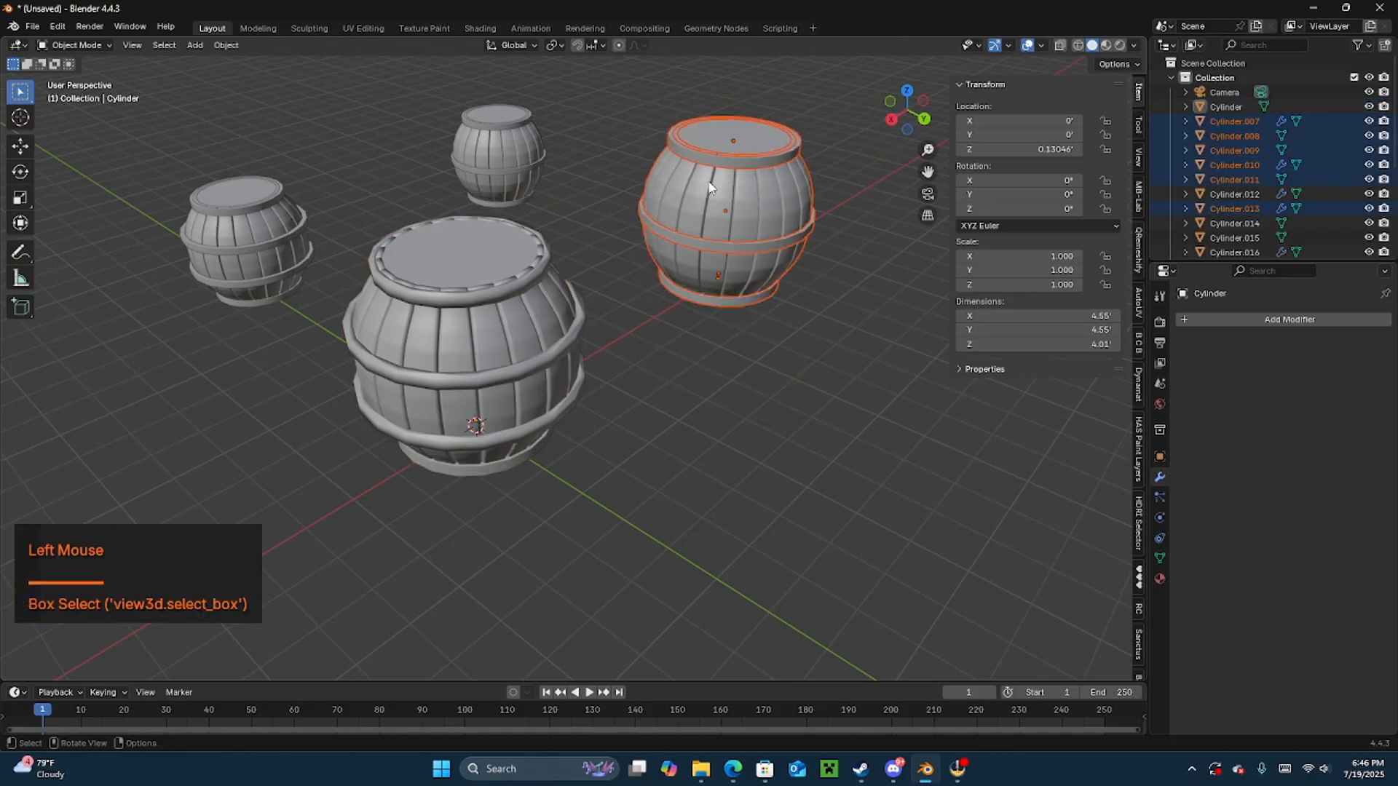
key(ctrl+j)
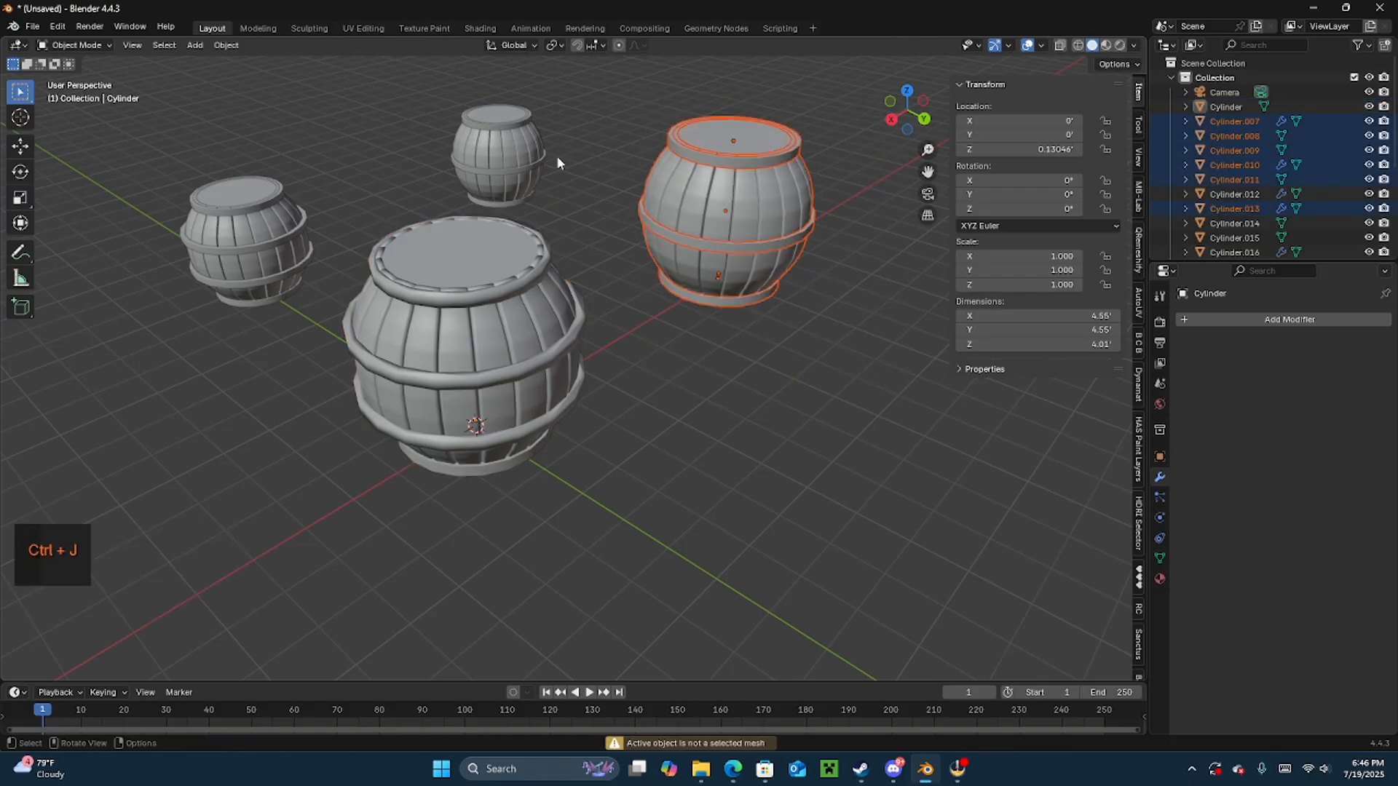
key(ctrl+j)
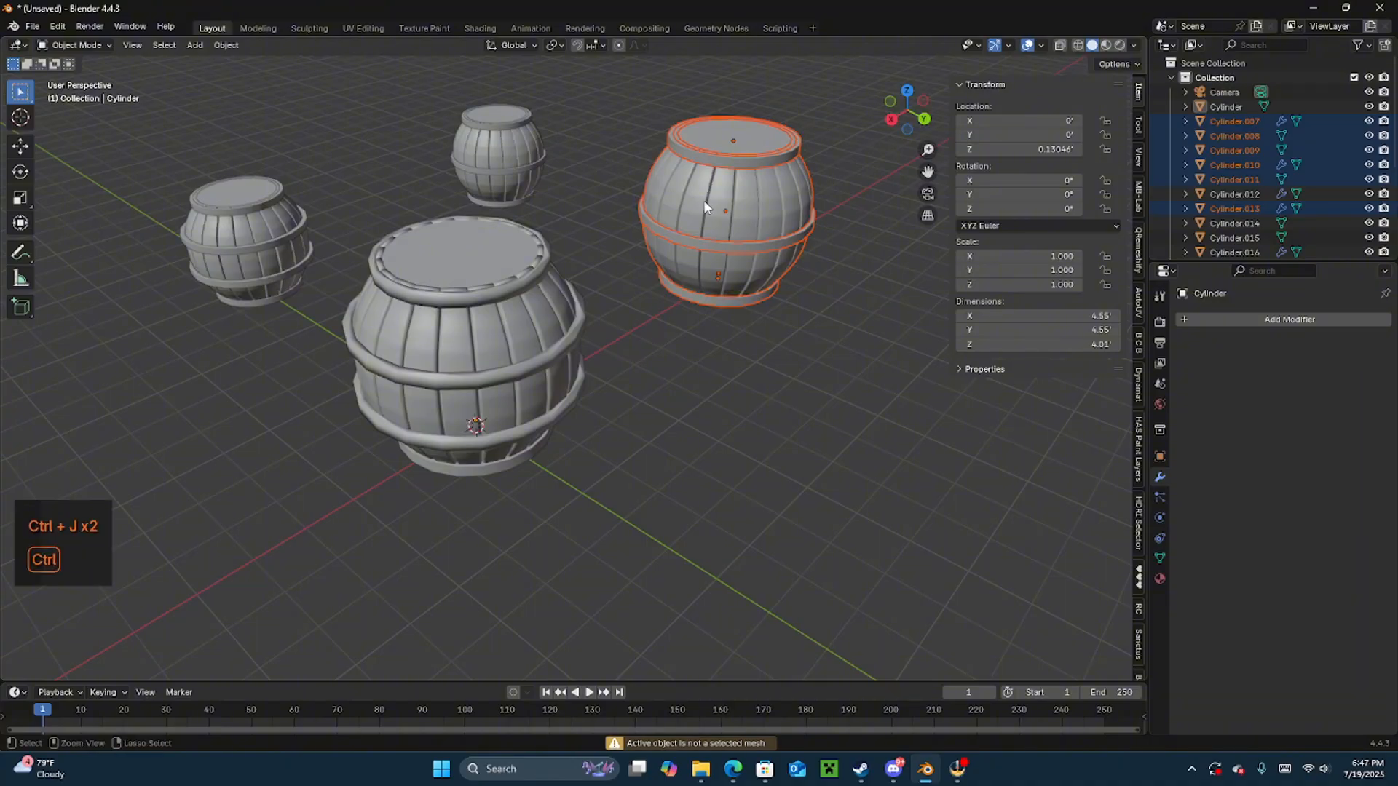
drag(635, 97, 850, 386)
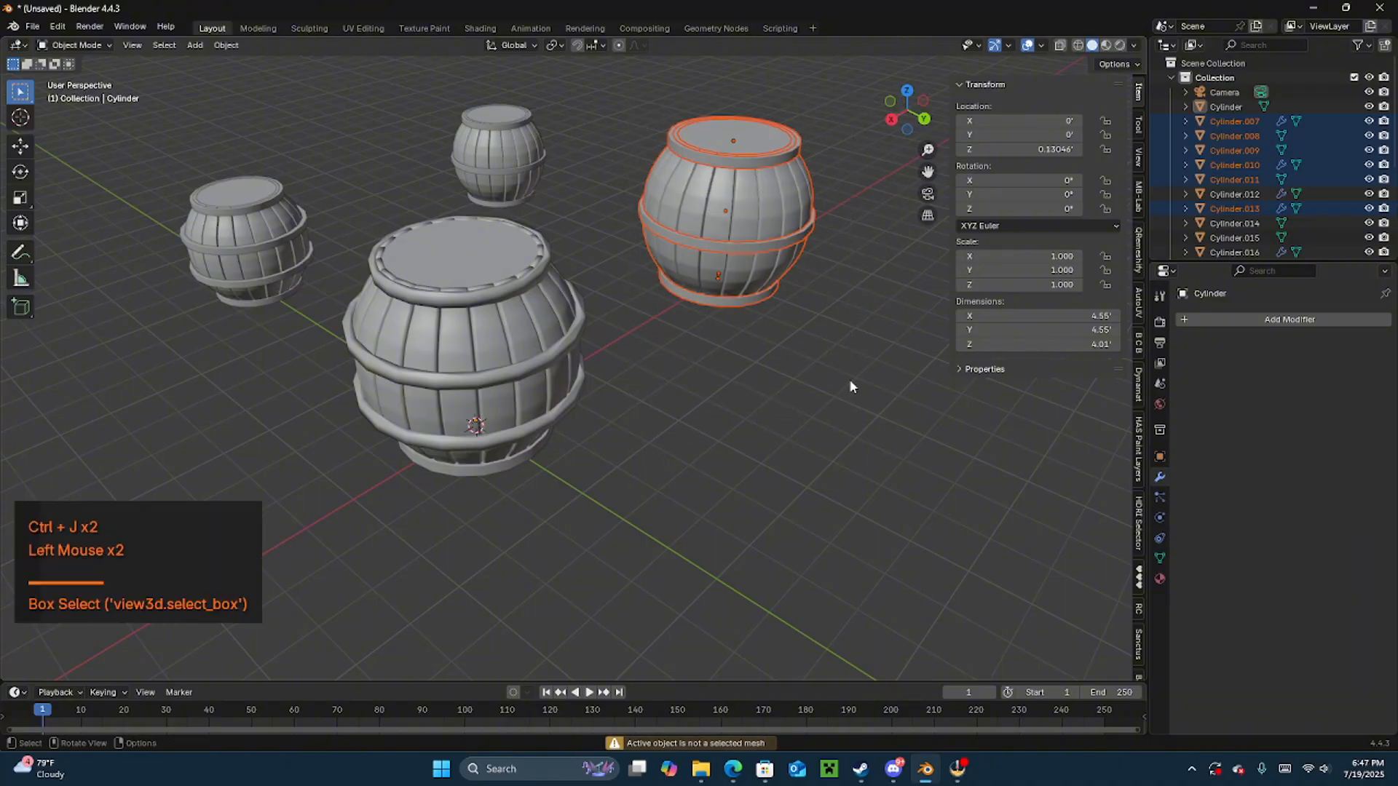
- Select the large one-ring barrel's discs, rings and staves individually, ending with the inner bottom disc, and join them into one object
click(774, 156)
shift+click(765, 169)
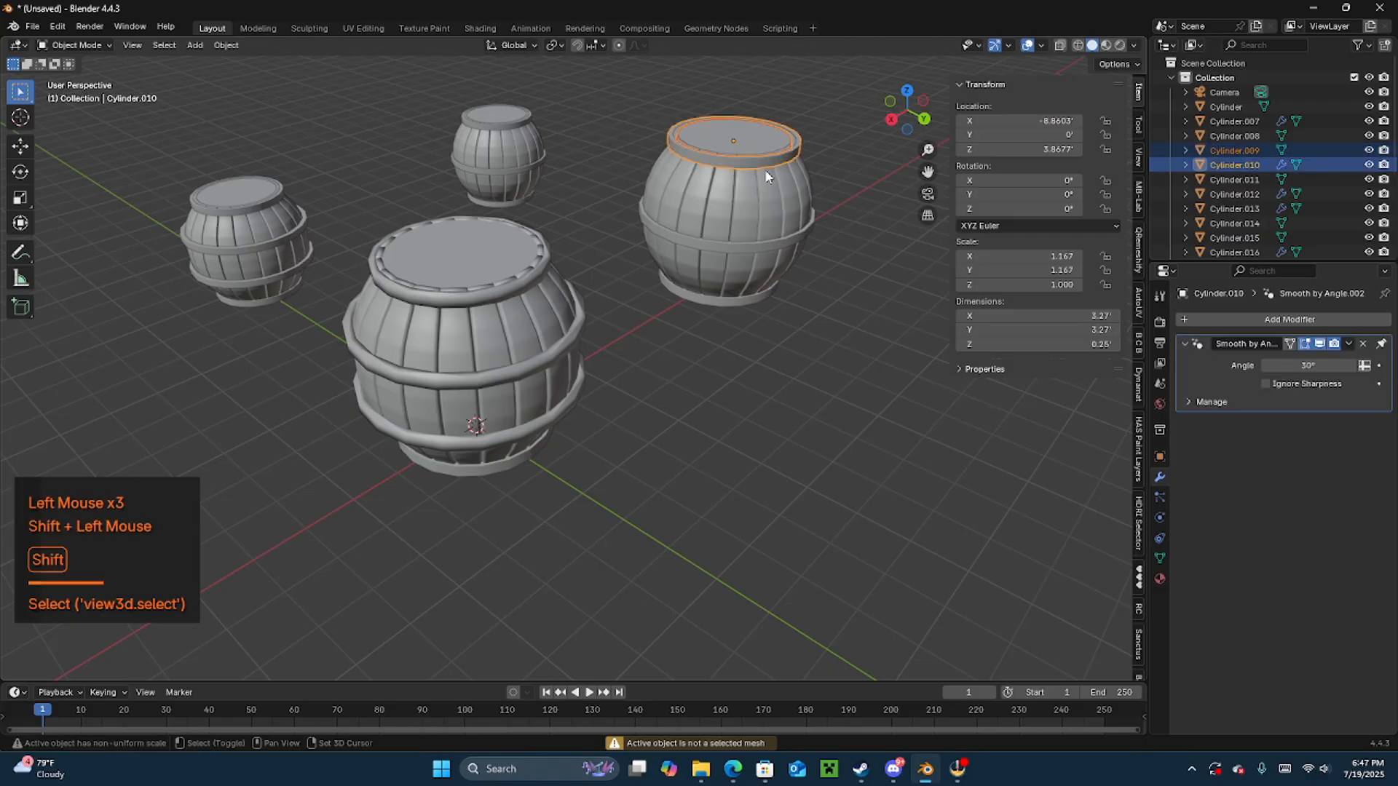
shift+click(769, 238)
shift+click(769, 250)
shift+click(761, 299)
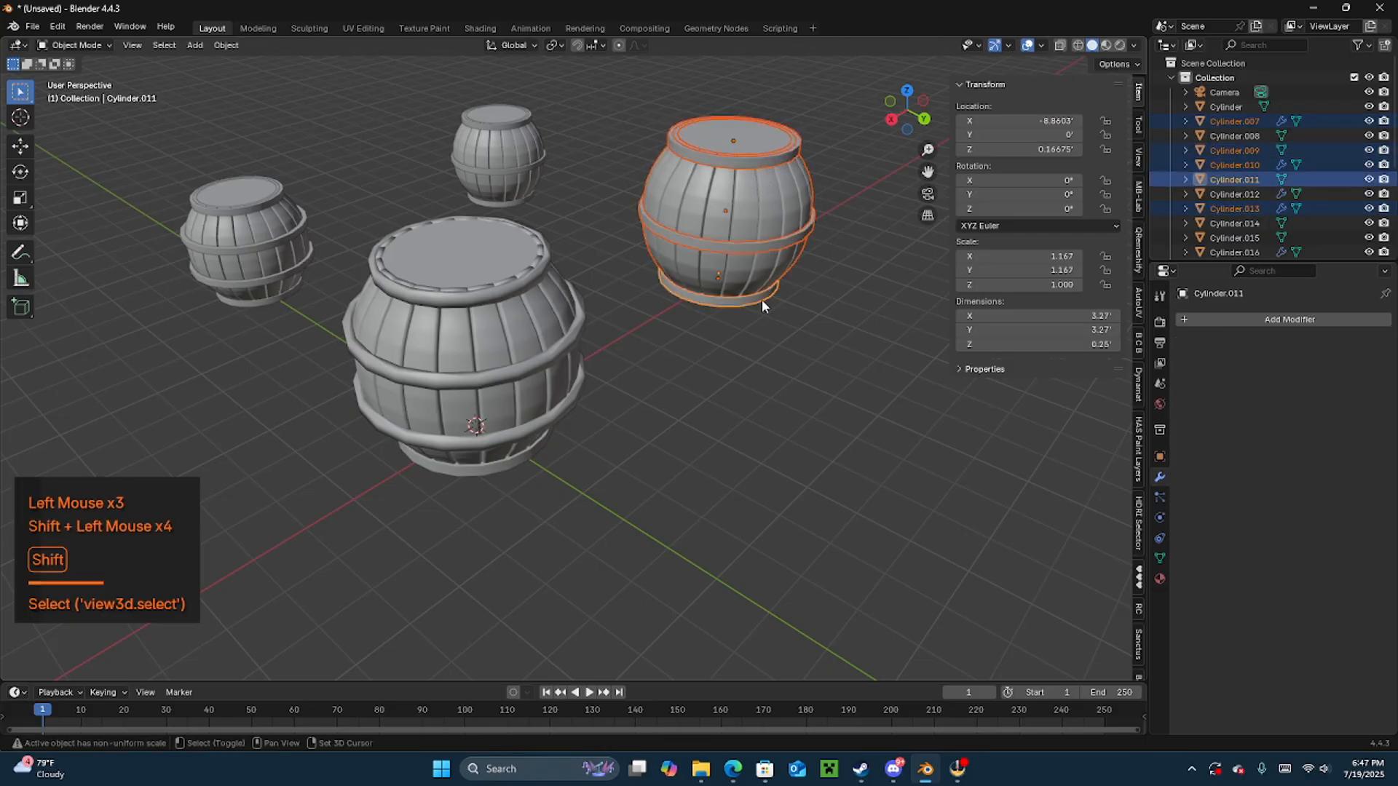
middle_drag(762, 299, 745, 233)
shift+click(754, 369)
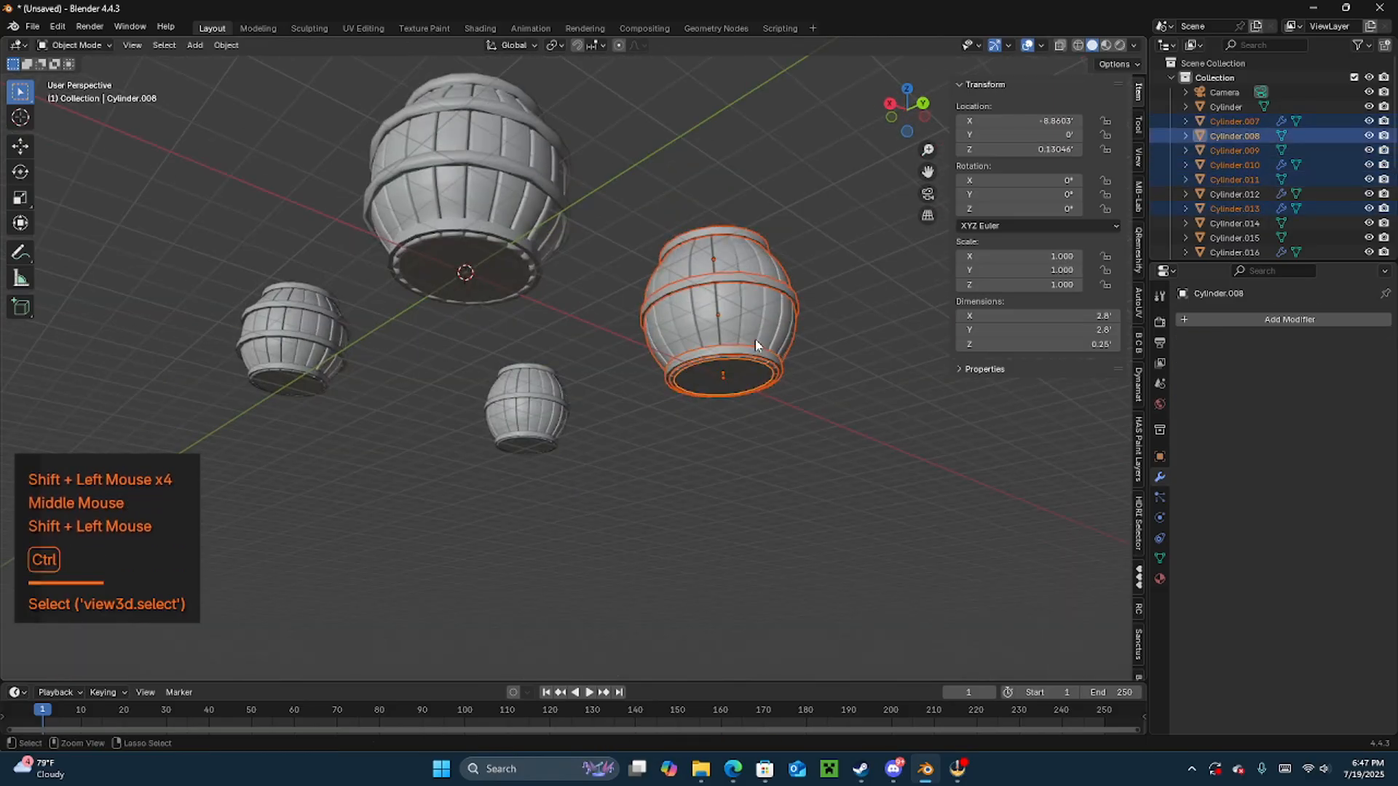
key(ctrl+j)
- Box-select the small one-ring barrel's parts, make its bottom disc active, and join them into one object
middle_drag(755, 338, 655, 364)
middle_drag(656, 364, 528, 232)
drag(500, 197, 577, 354)
middle_drag(558, 361, 542, 239)
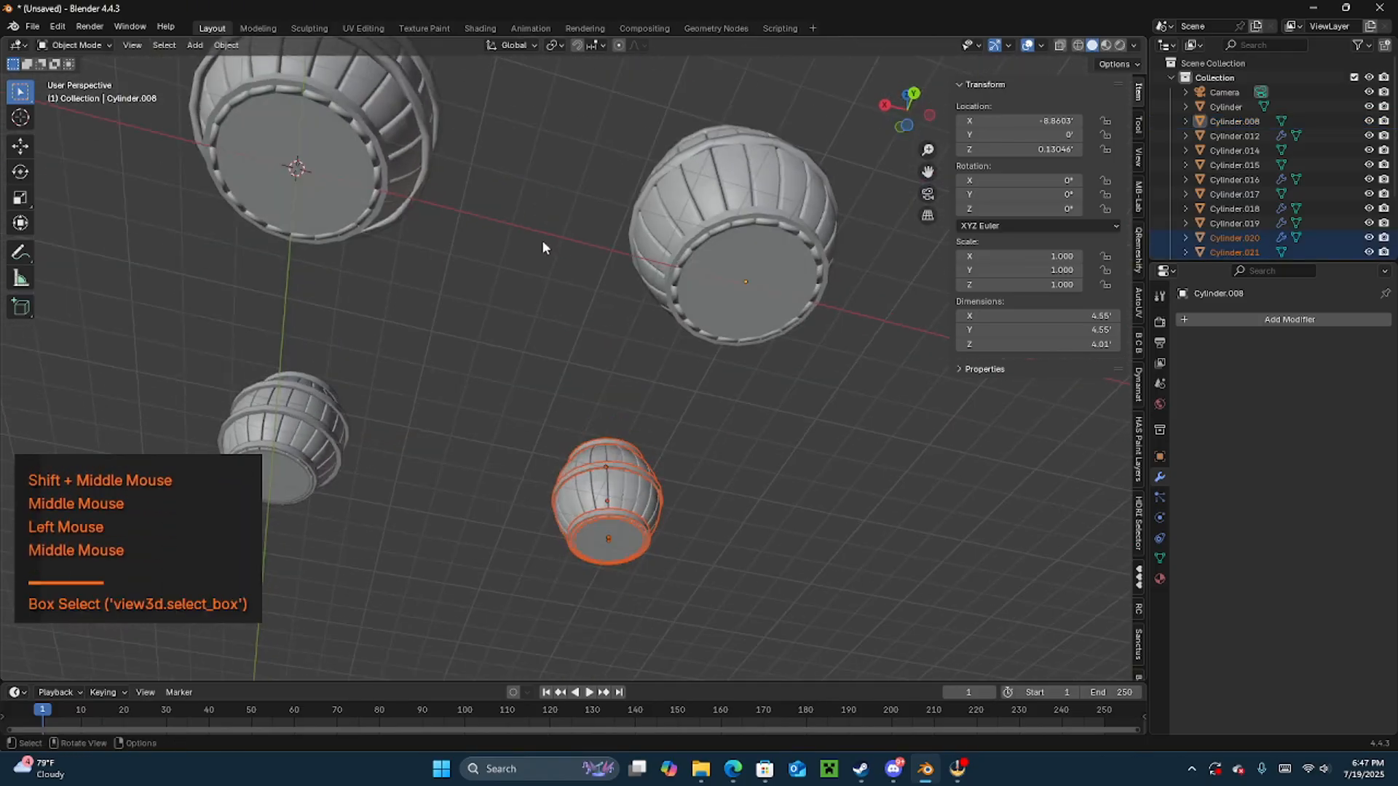
shift+click(604, 538)
key(ctrl+j)
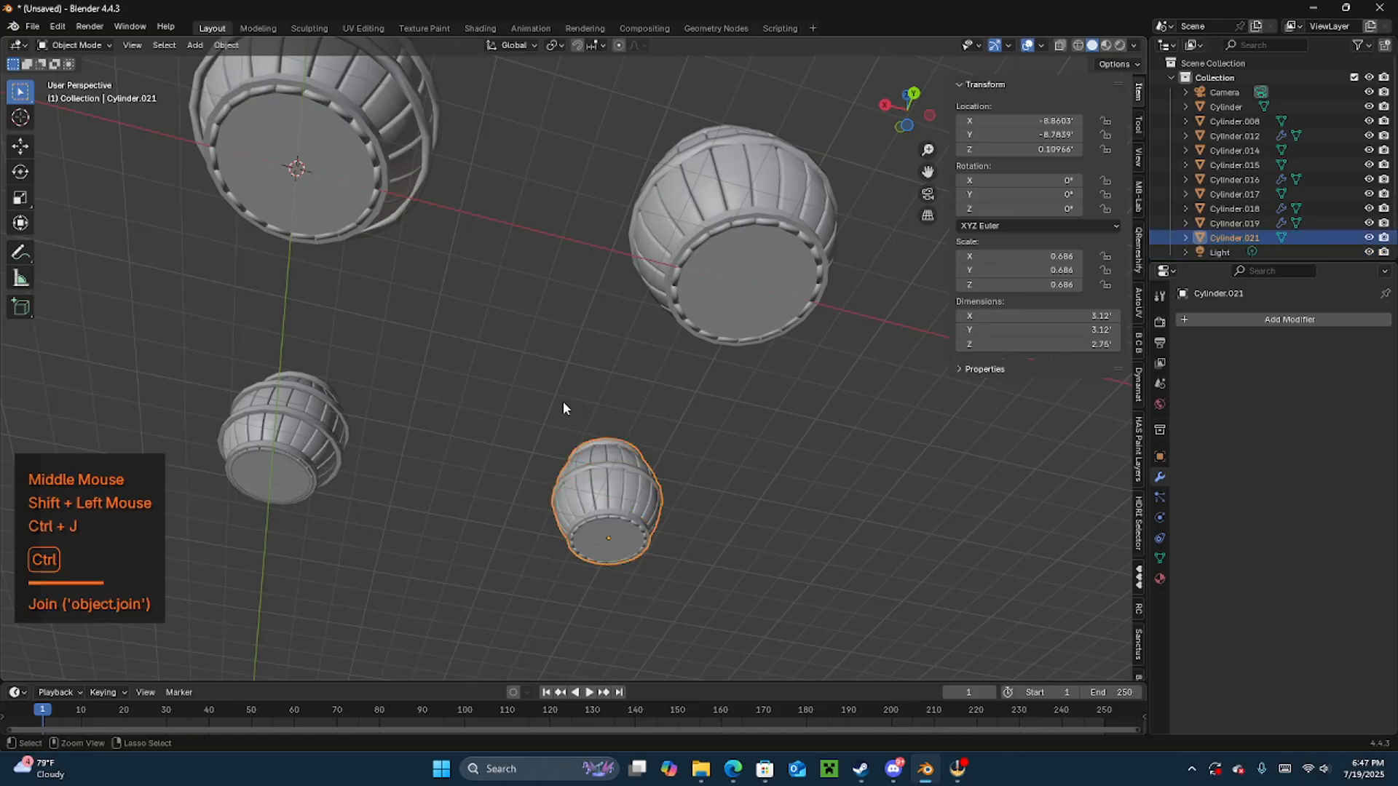
- Box-select the small two-ring barrel's parts, make its top disc active, and join them into one object
drag(175, 342, 375, 481)
scroll(233, 386, down, 2)
middle_drag(335, 389, 268, 365)
shift+click(242, 381)
key(ctrl+j)
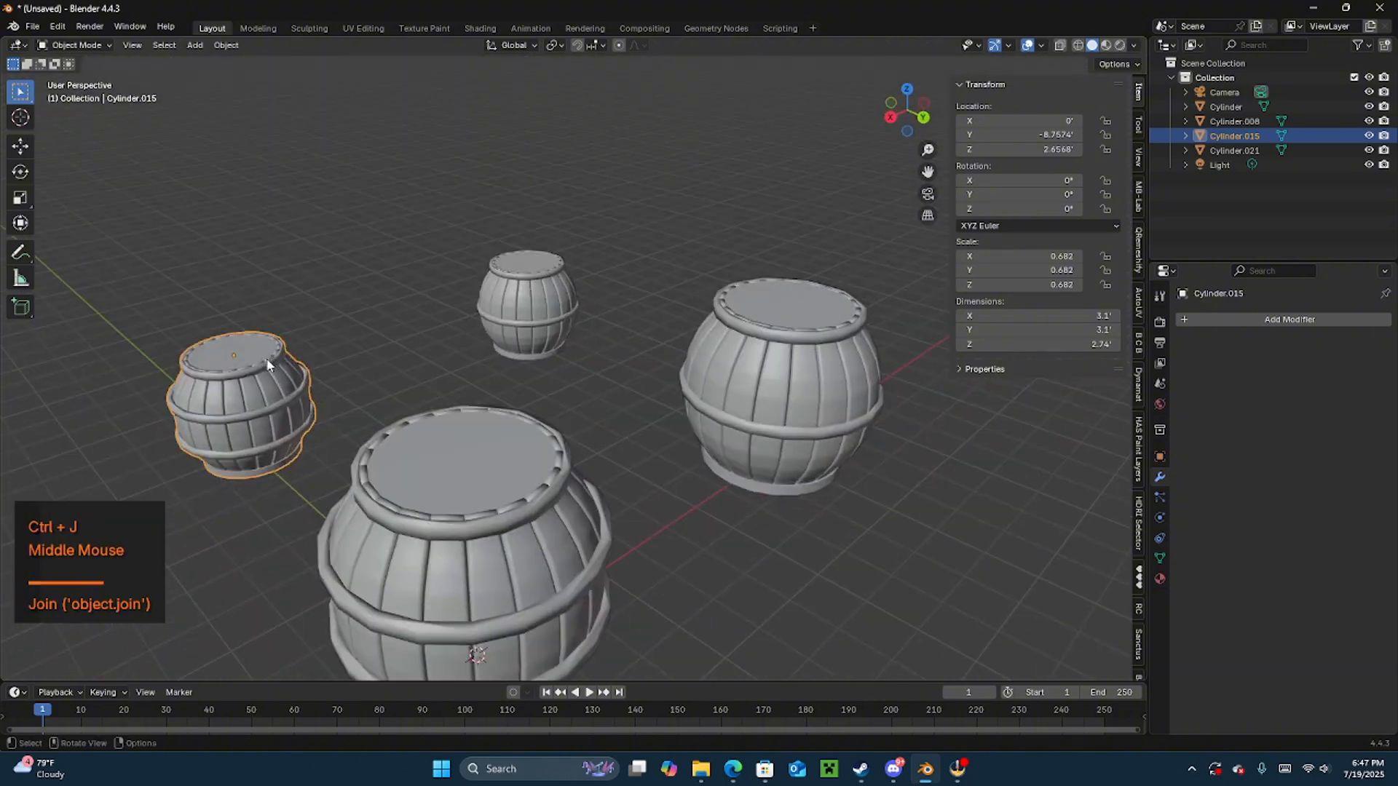
- Review the four joined barrels together from different angles and distances
scroll(498, 406, down, 2)
scroll(498, 414, up, 1)
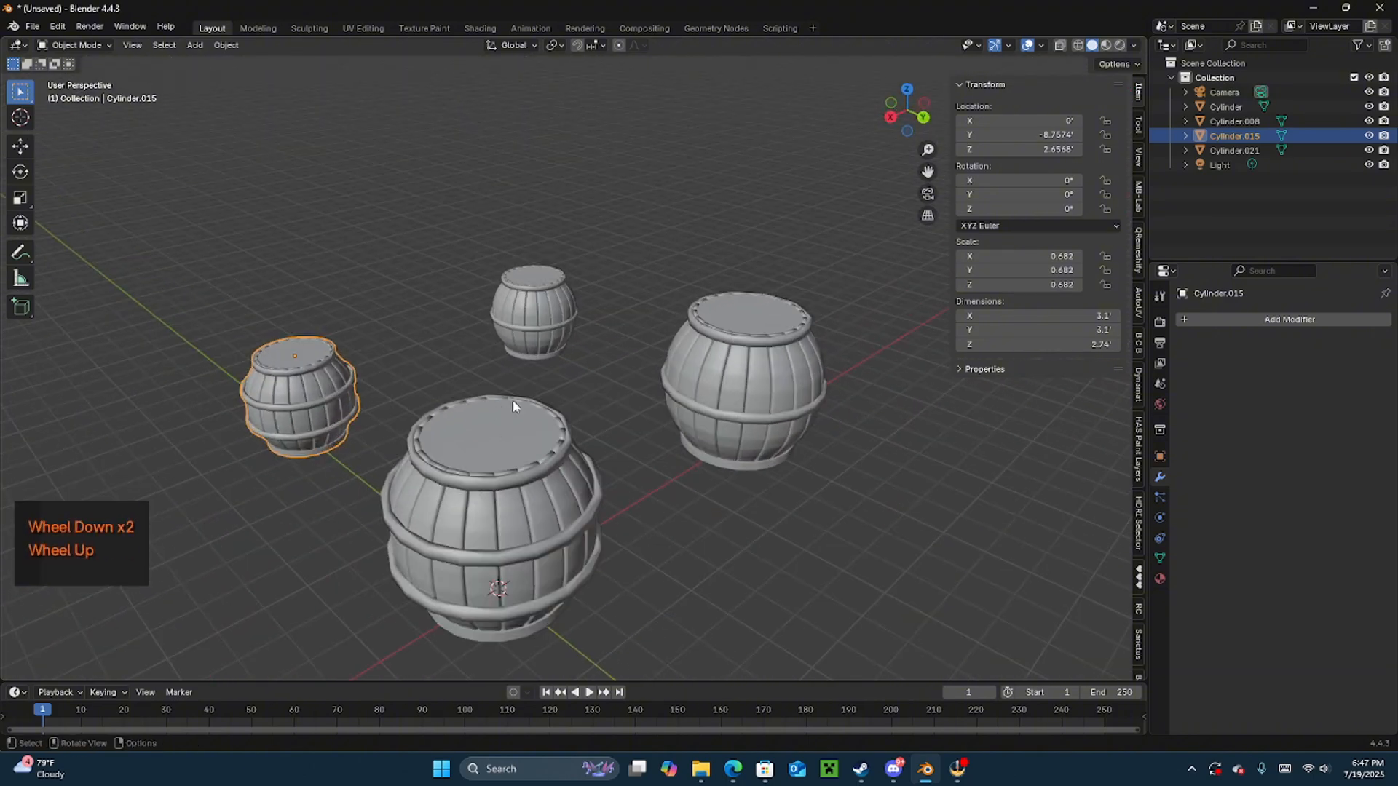
shift+middle_drag(512, 406, 444, 369)
shift+scroll(560, 364, up, 1)
shift+scroll(561, 364, down, 1)
middle_drag(444, 370, 560, 362)
mouse_move(561, 362)
shift+middle_down()
mouse_move(602, 359)
mouse_move(520, 406)
mouse_move(621, 367)
mouse_move(602, 322)
mouse_move(573, 417)
mouse_move(562, 367)
mouse_move(558, 380)
shift+middle_up()
shift+scroll(559, 375, up, 1)
shift+scroll(558, 380, down, 1)
middle_drag(558, 380, 550, 309)
scroll(557, 387, up, 1)
scroll(556, 386, down, 1)
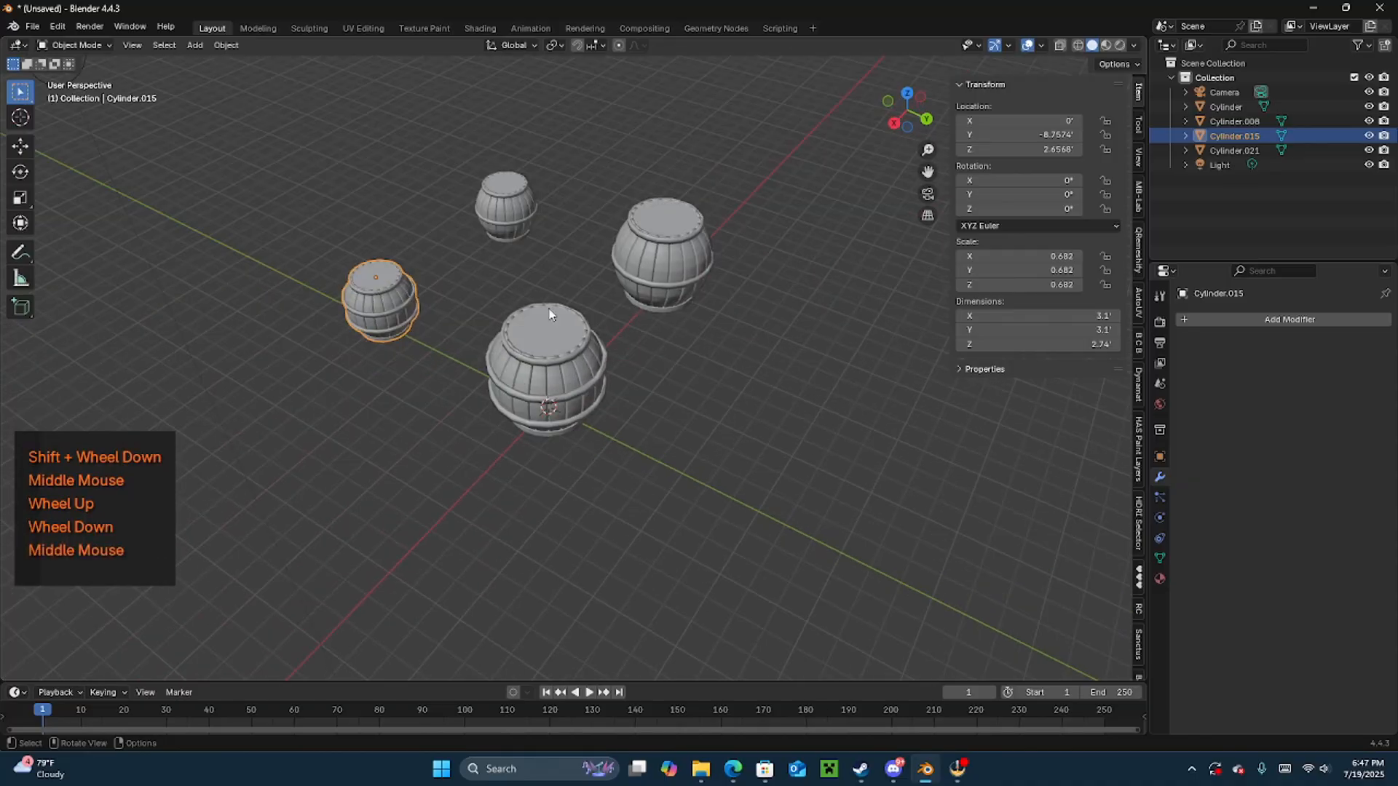
- Open the UV Editing workspace and enlarge the 3D viewport relative to the UV editor
click(363, 28)
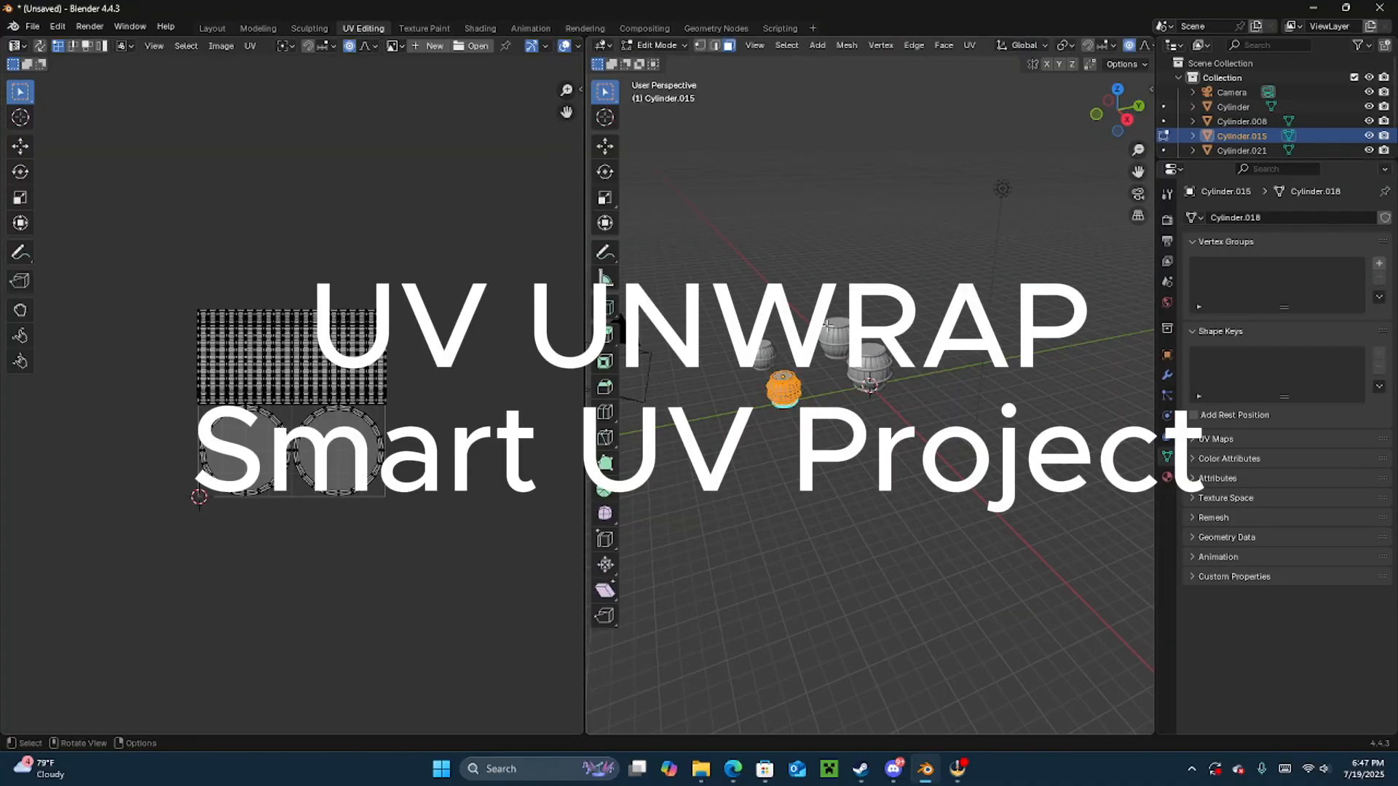
scroll(854, 376, up, 5)
shift+middle_drag(837, 385, 896, 466)
click(1233, 107)
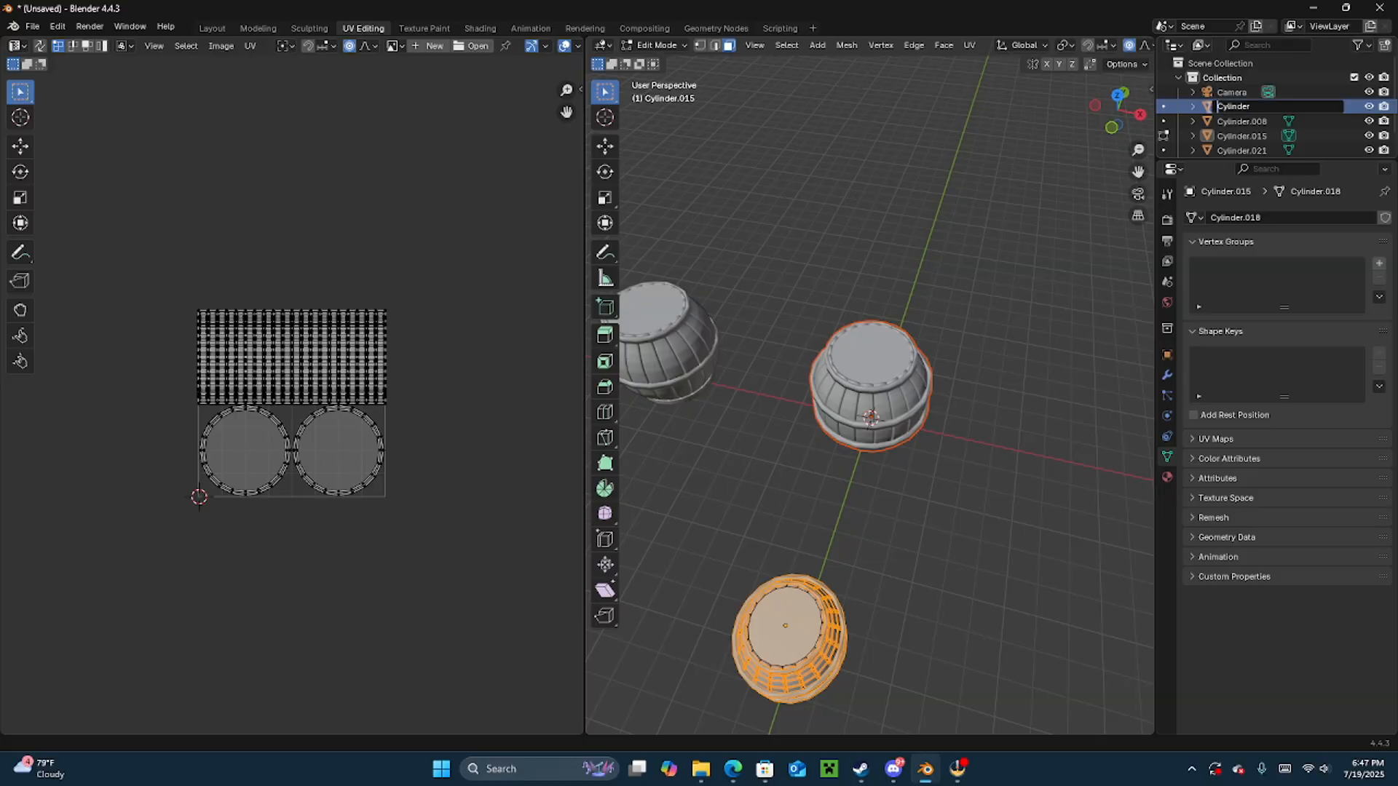
drag(915, 234, 867, 324)
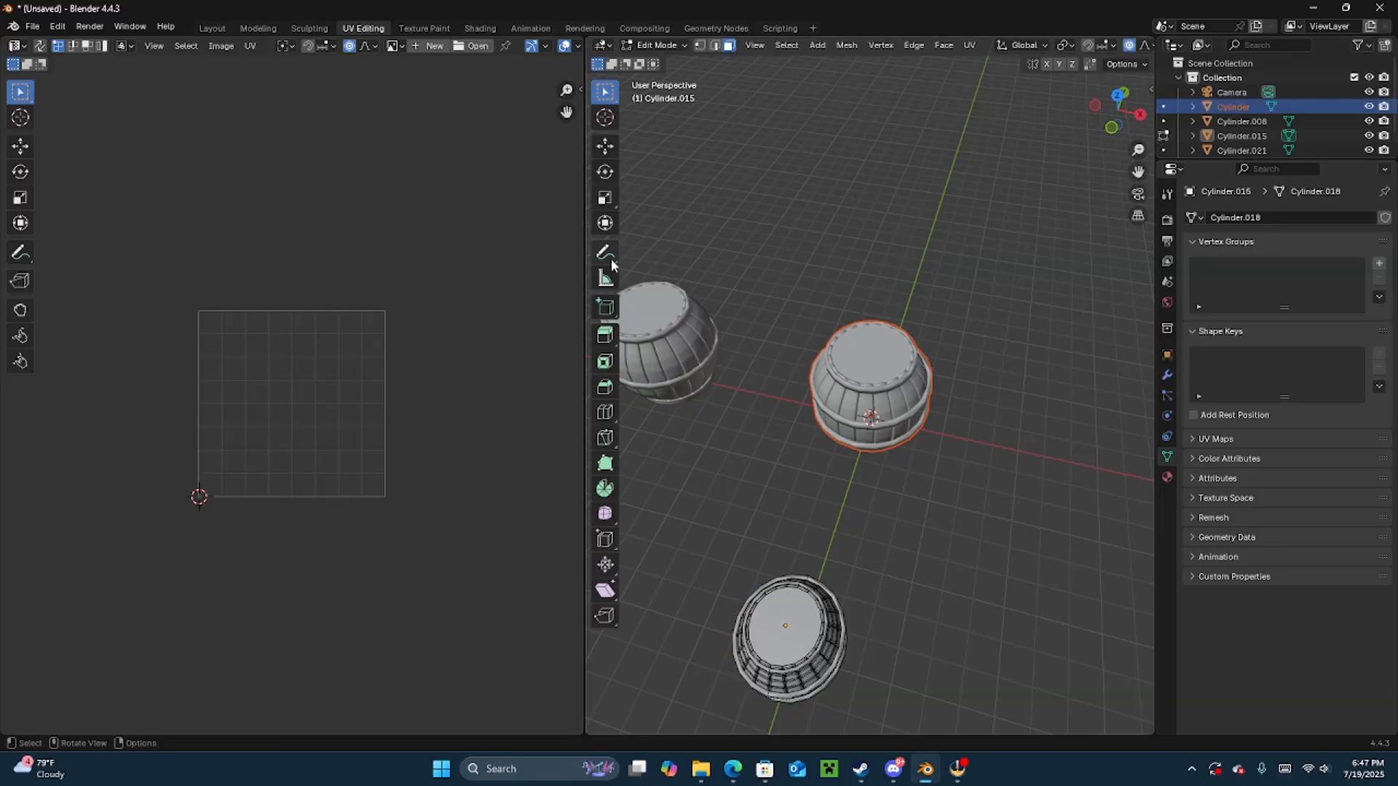
drag(580, 259, 286, 257)
- Return to Object Mode, select the large two-ring barrel as the active object, and put it in Edit Mode
click(379, 48)
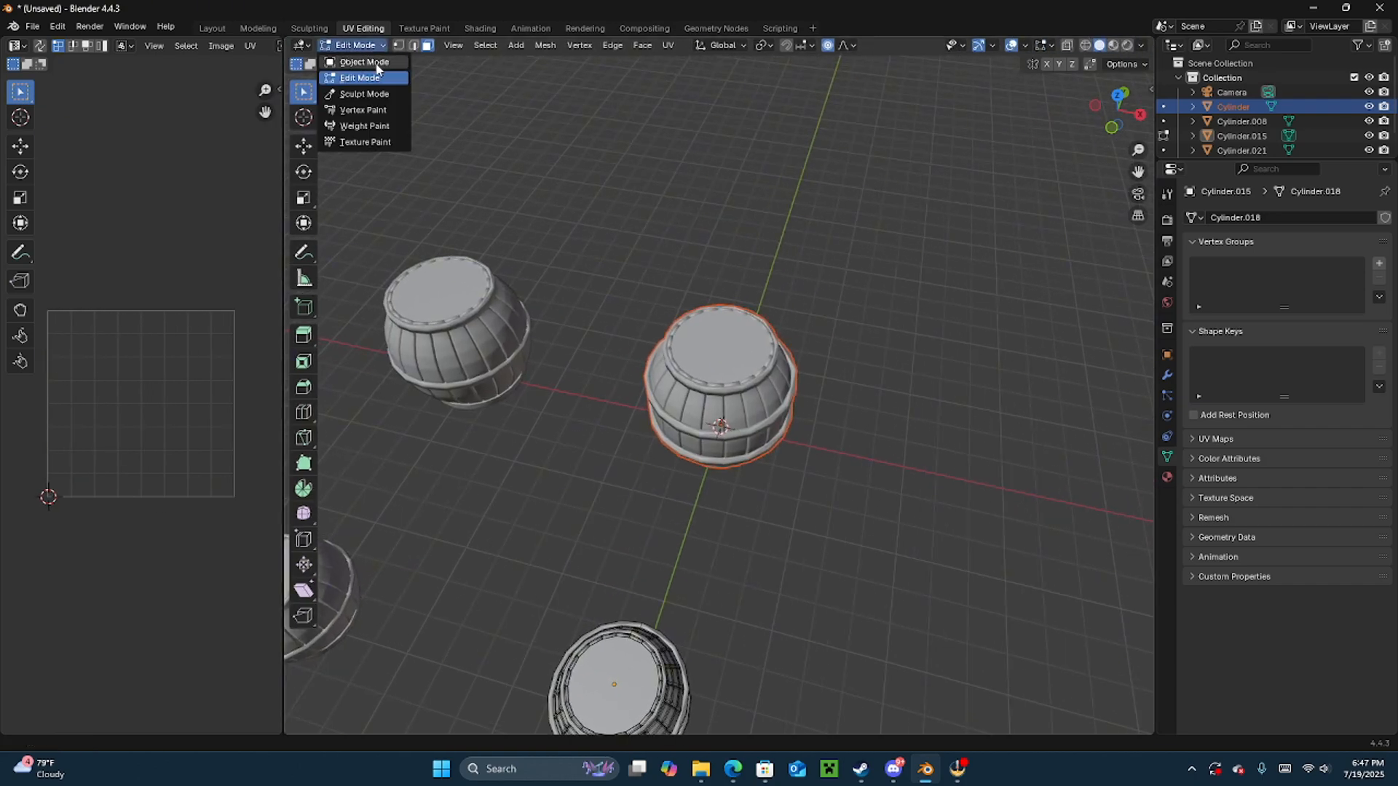
click(380, 59)
click(709, 365)
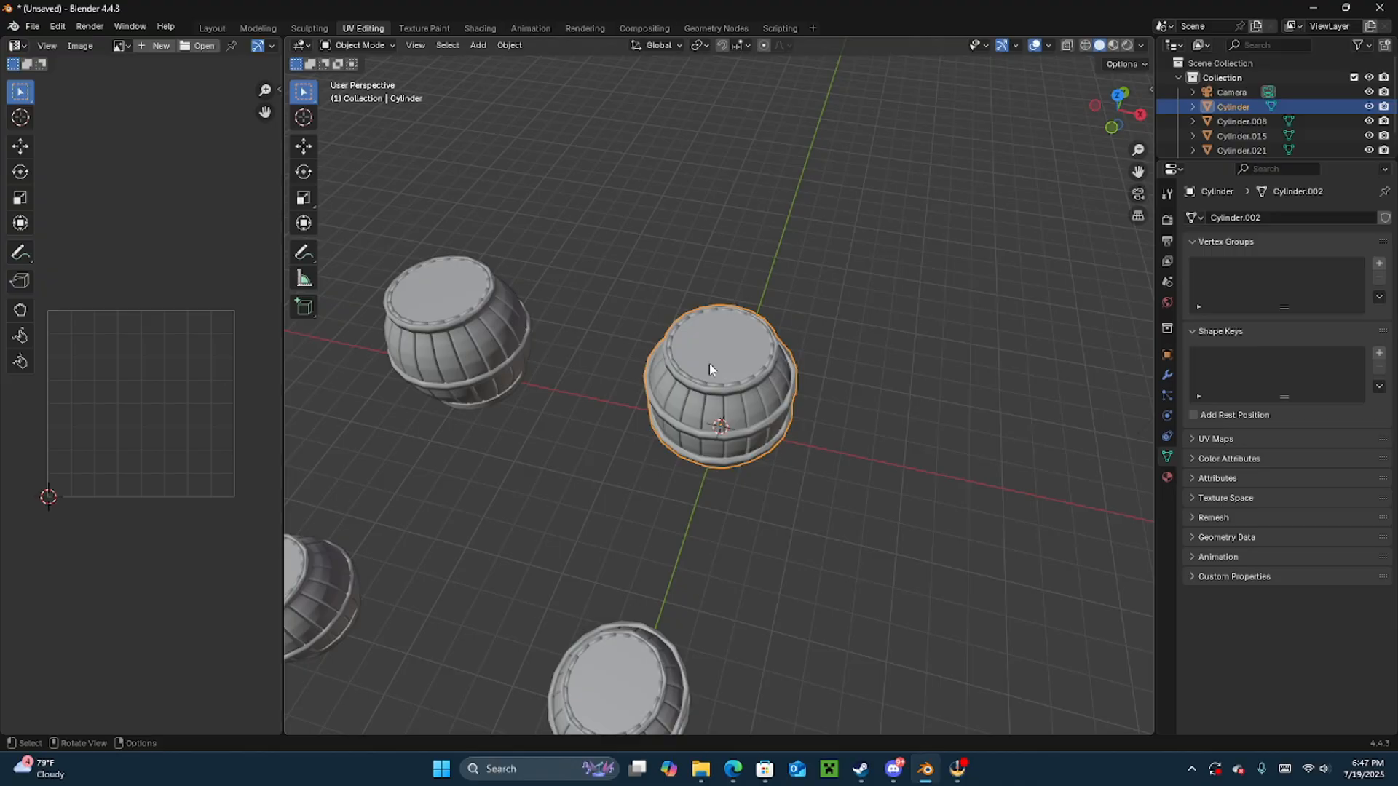
click(372, 46)
click(375, 79)
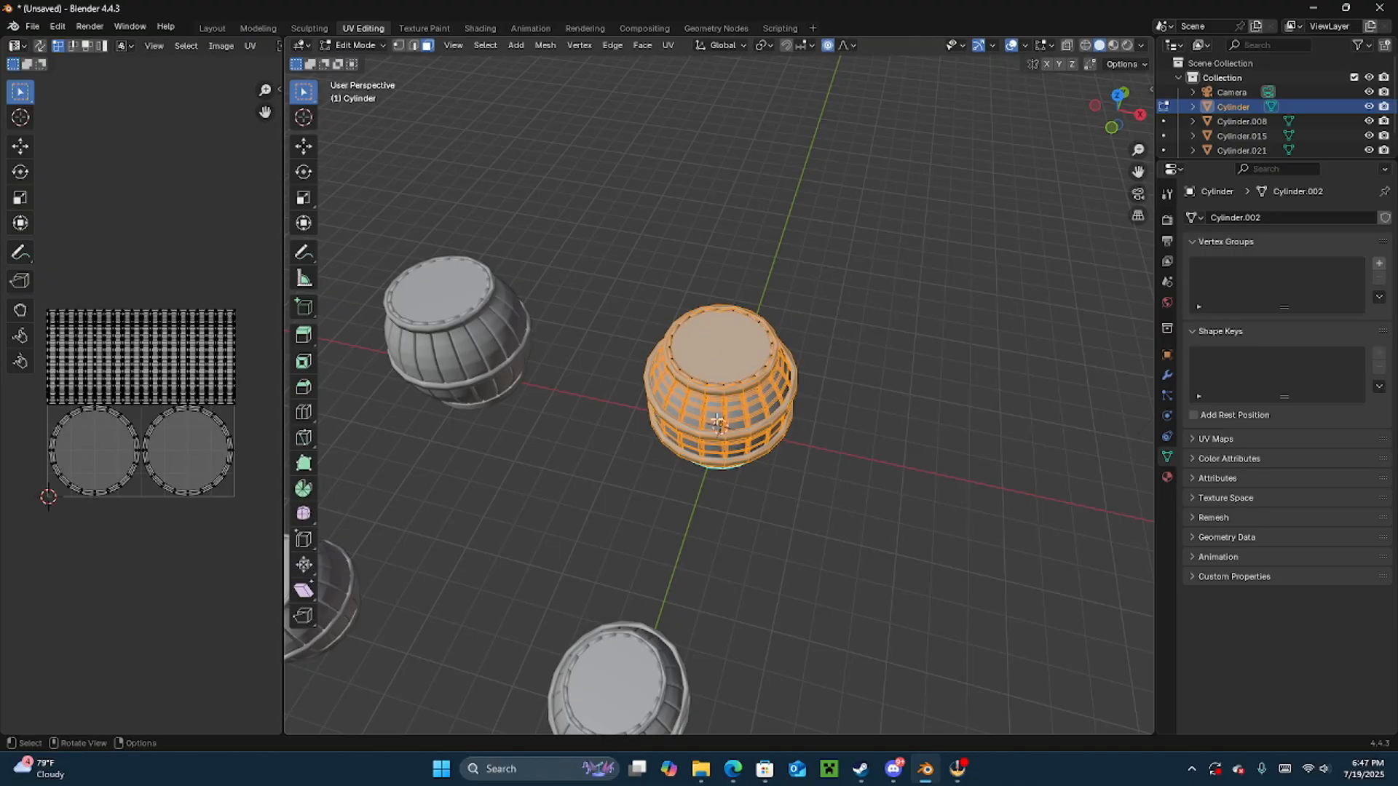
- Switch to edge selection and clear the sharp marks from the selected edges of the middle barrel
middle_drag(717, 423, 667, 328)
scroll(686, 243, up, 5)
shift+middle_drag(687, 131, 696, 259)
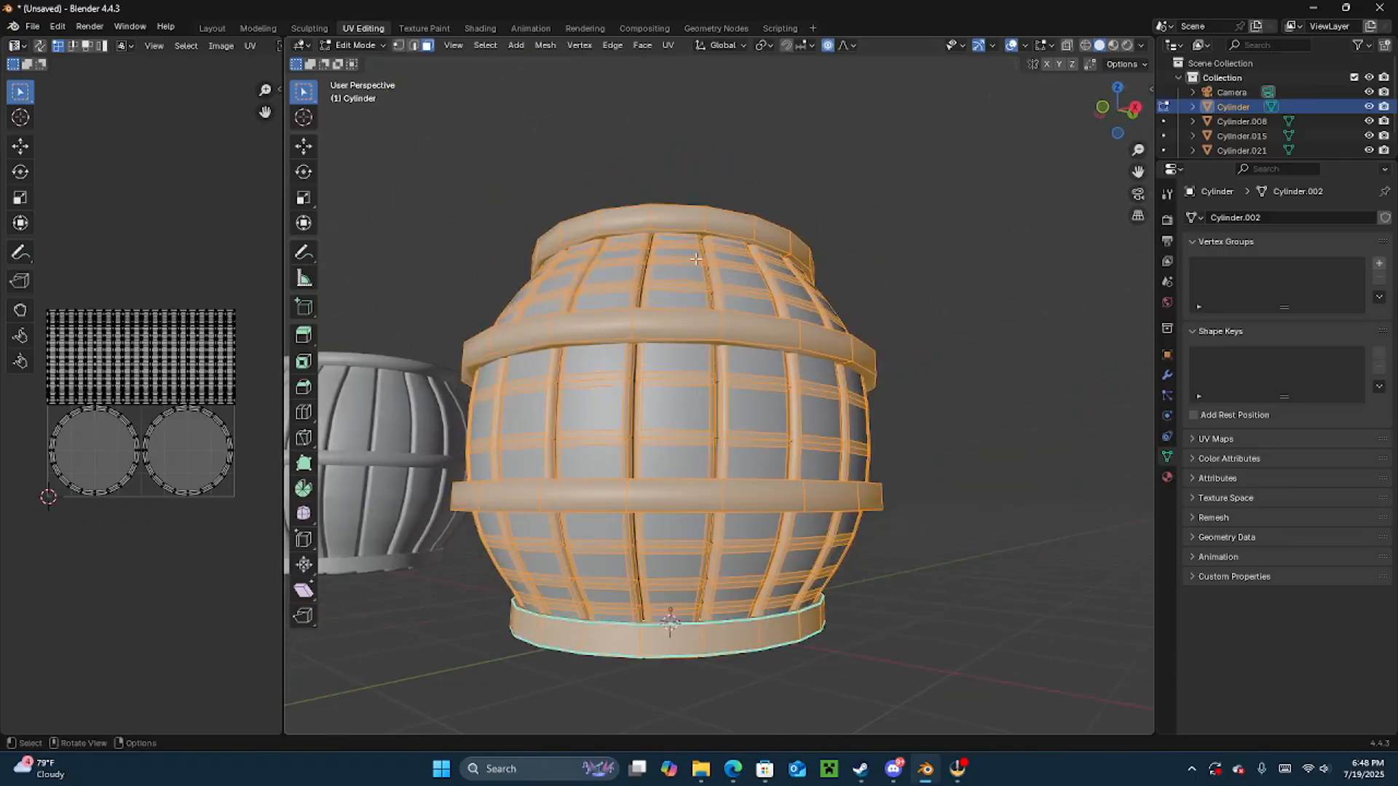
right_click(705, 440)
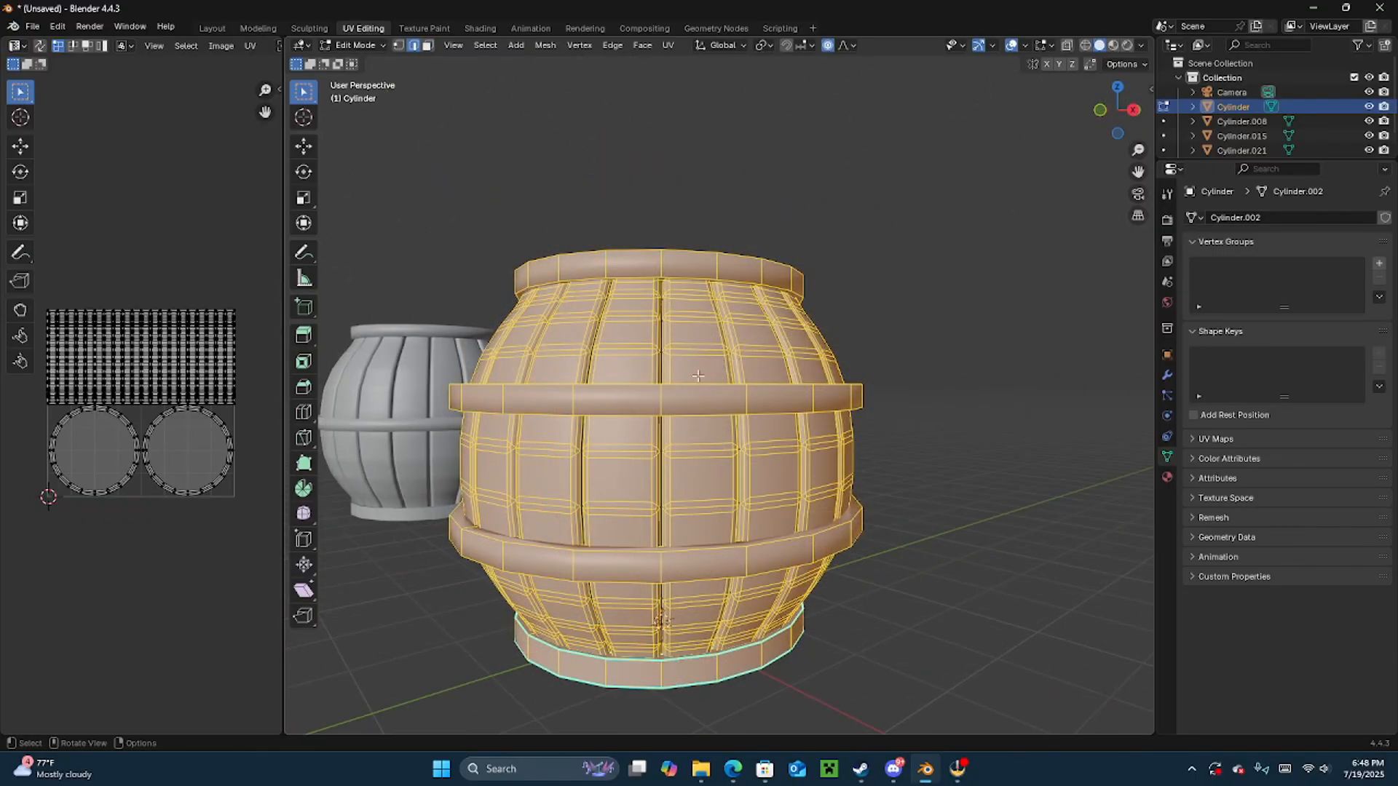
middle_drag(699, 375, 693, 435)
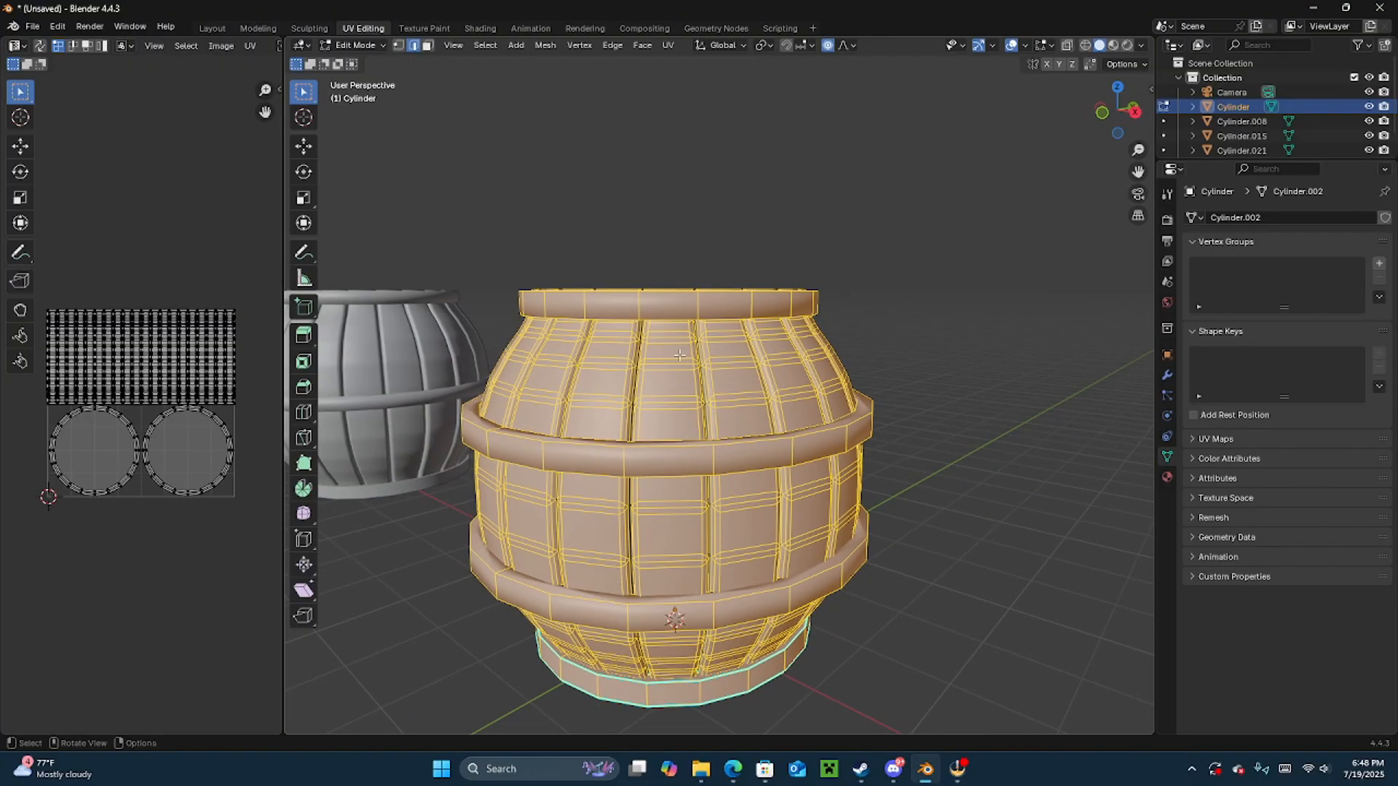
middle_drag(692, 262, 708, 377)
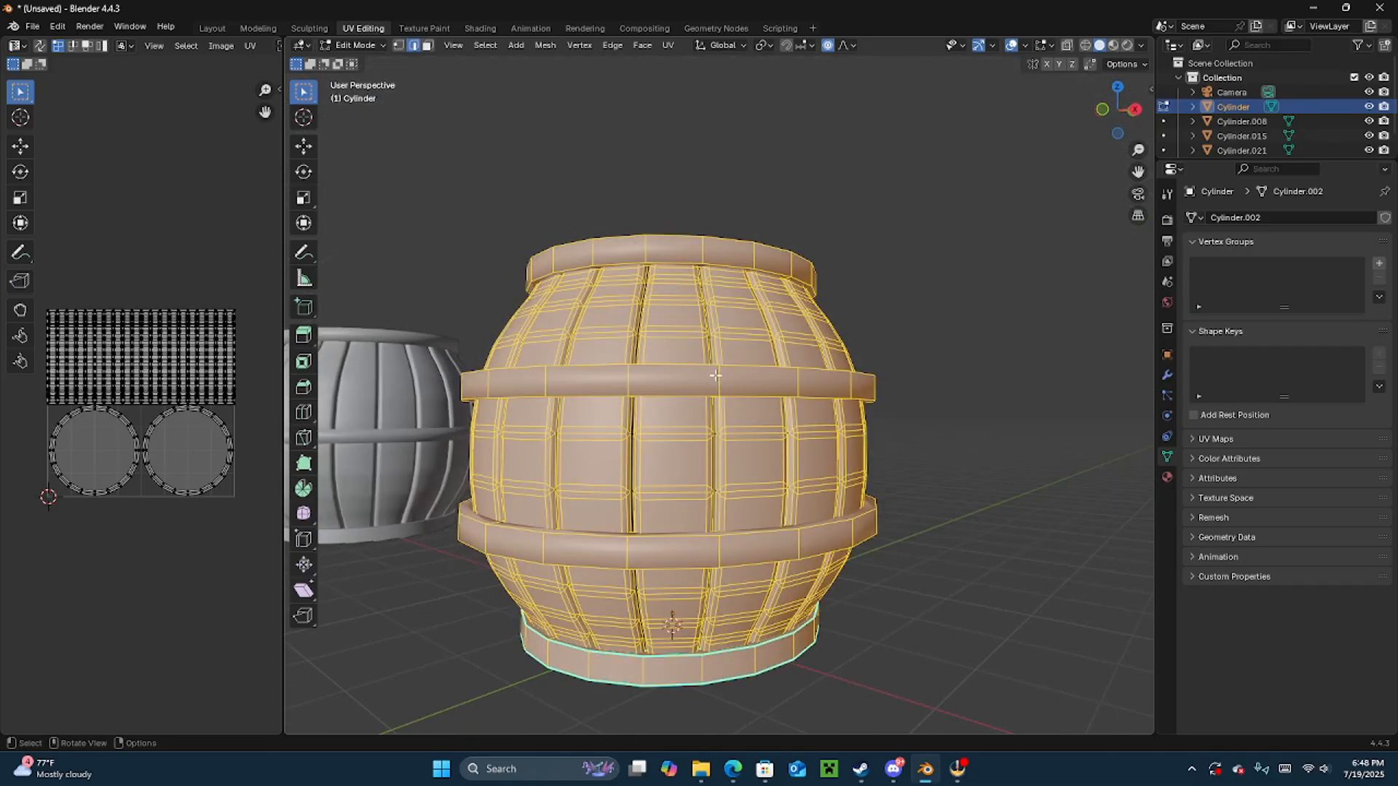
right_click(701, 369)
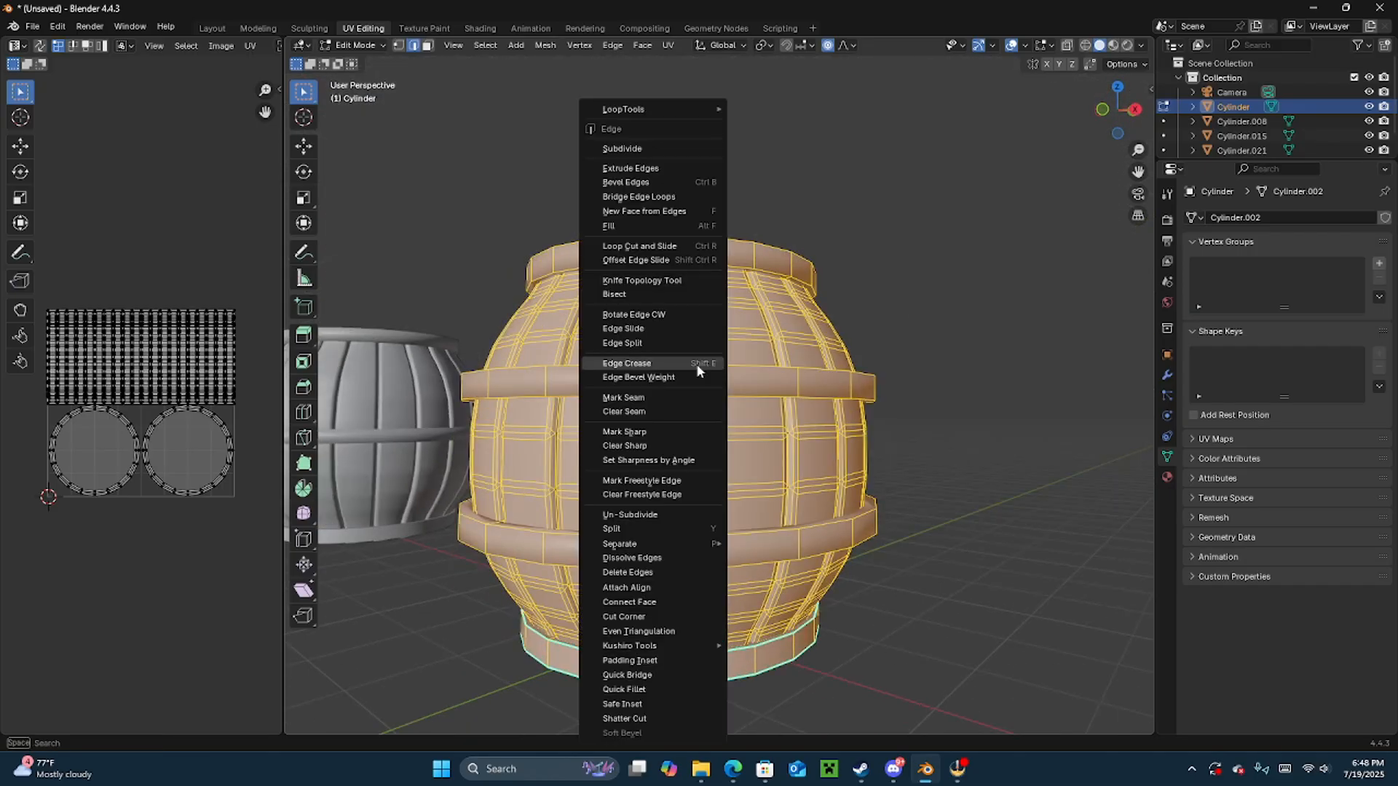
click(659, 446)
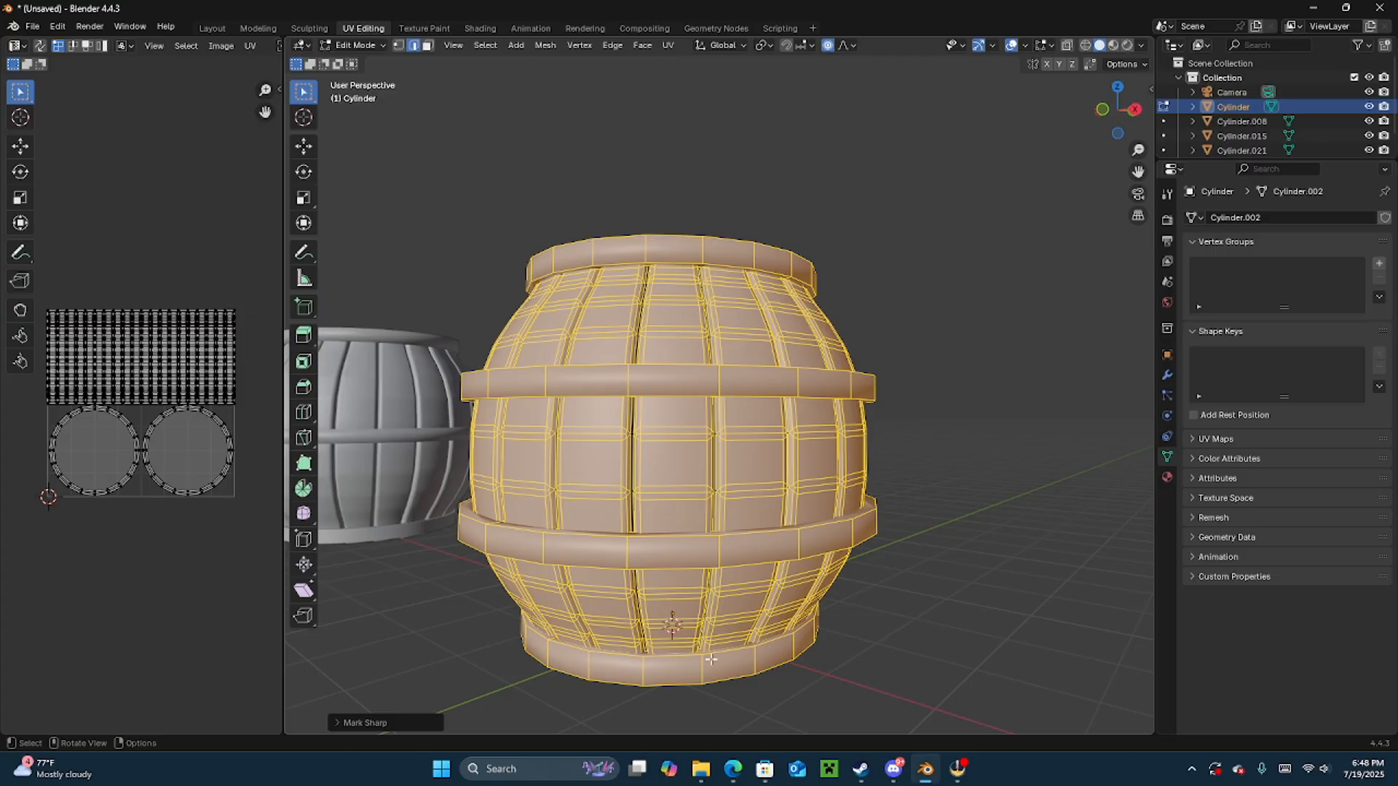
- Select the whole barrel mesh, including the rim edges, and clear all of its sharp and seam marks
middle_drag(661, 545, 679, 612)
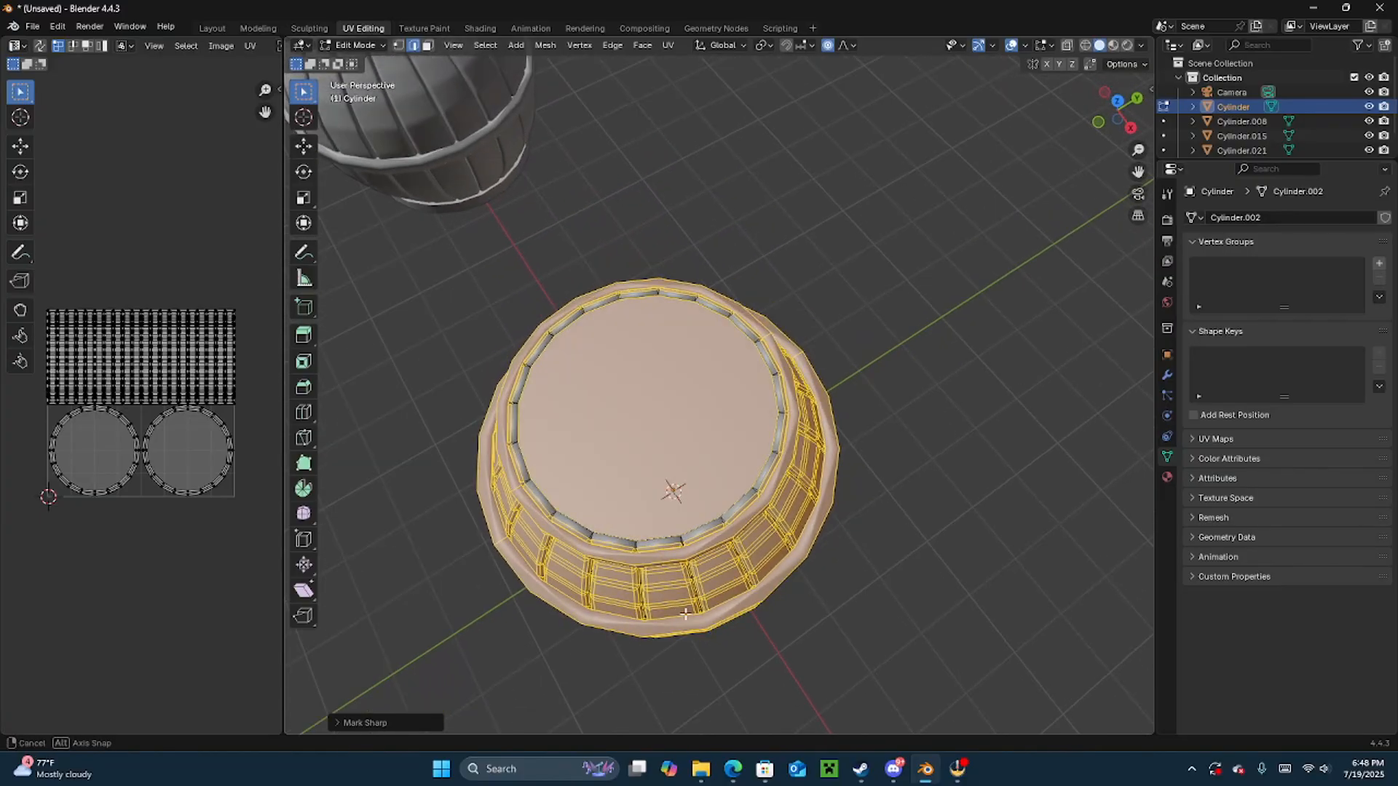
key(a)
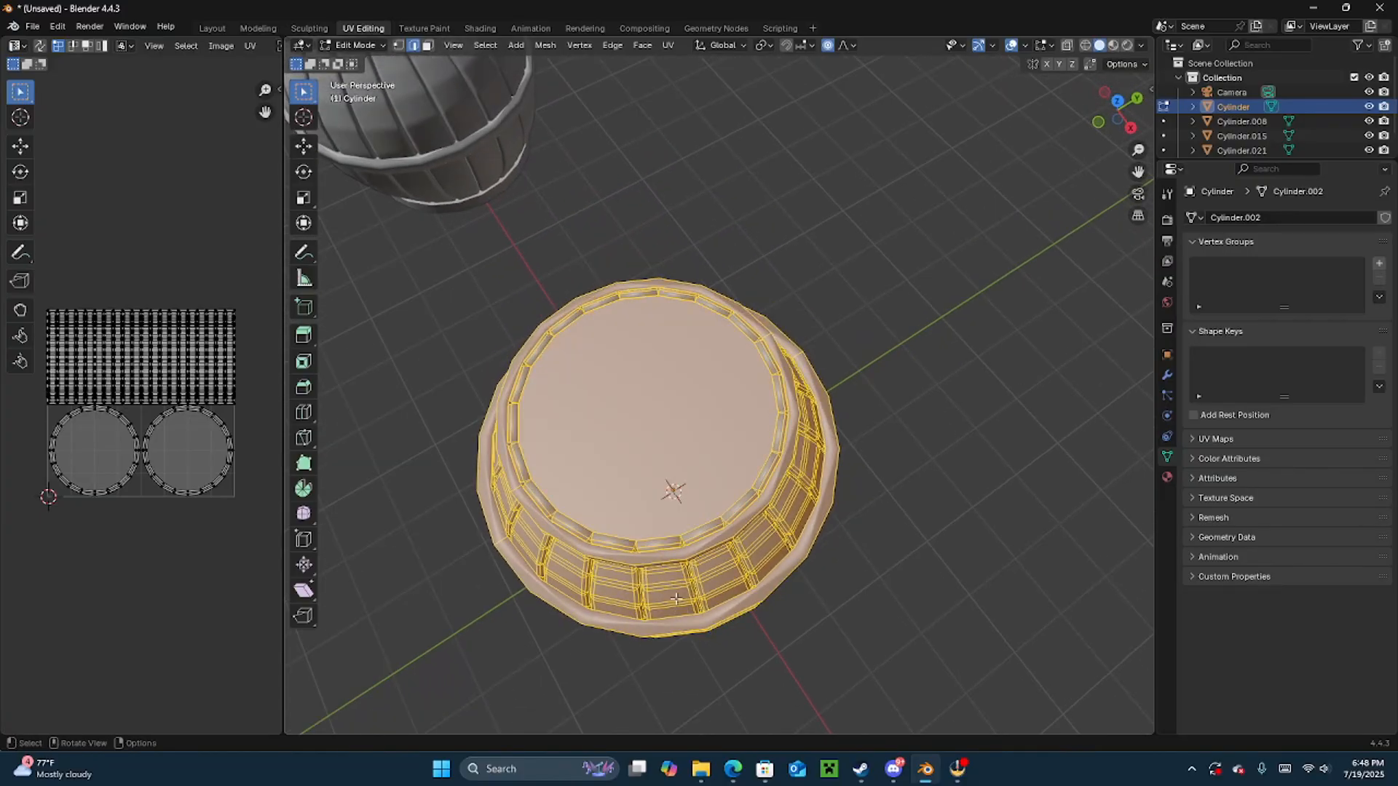
right_click(676, 599)
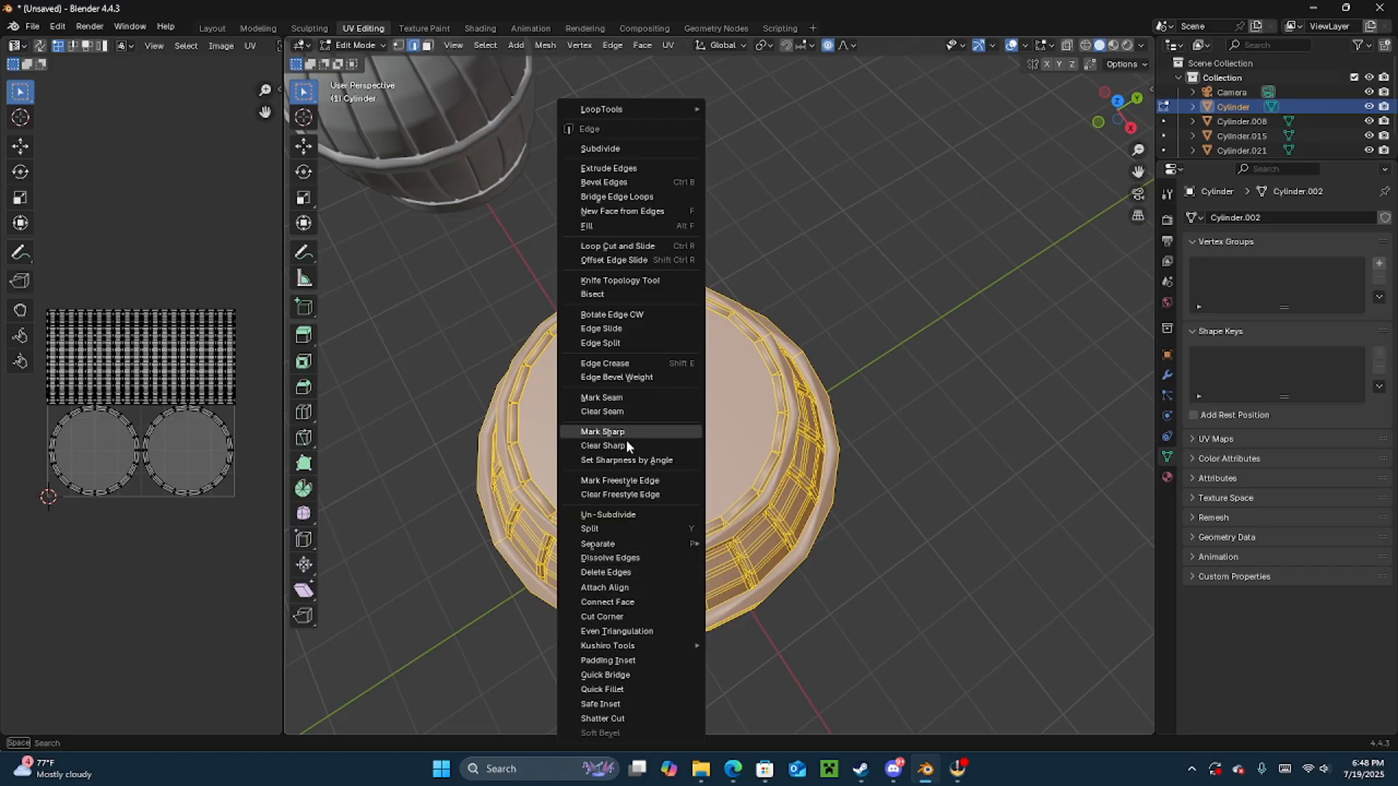
click(626, 445)
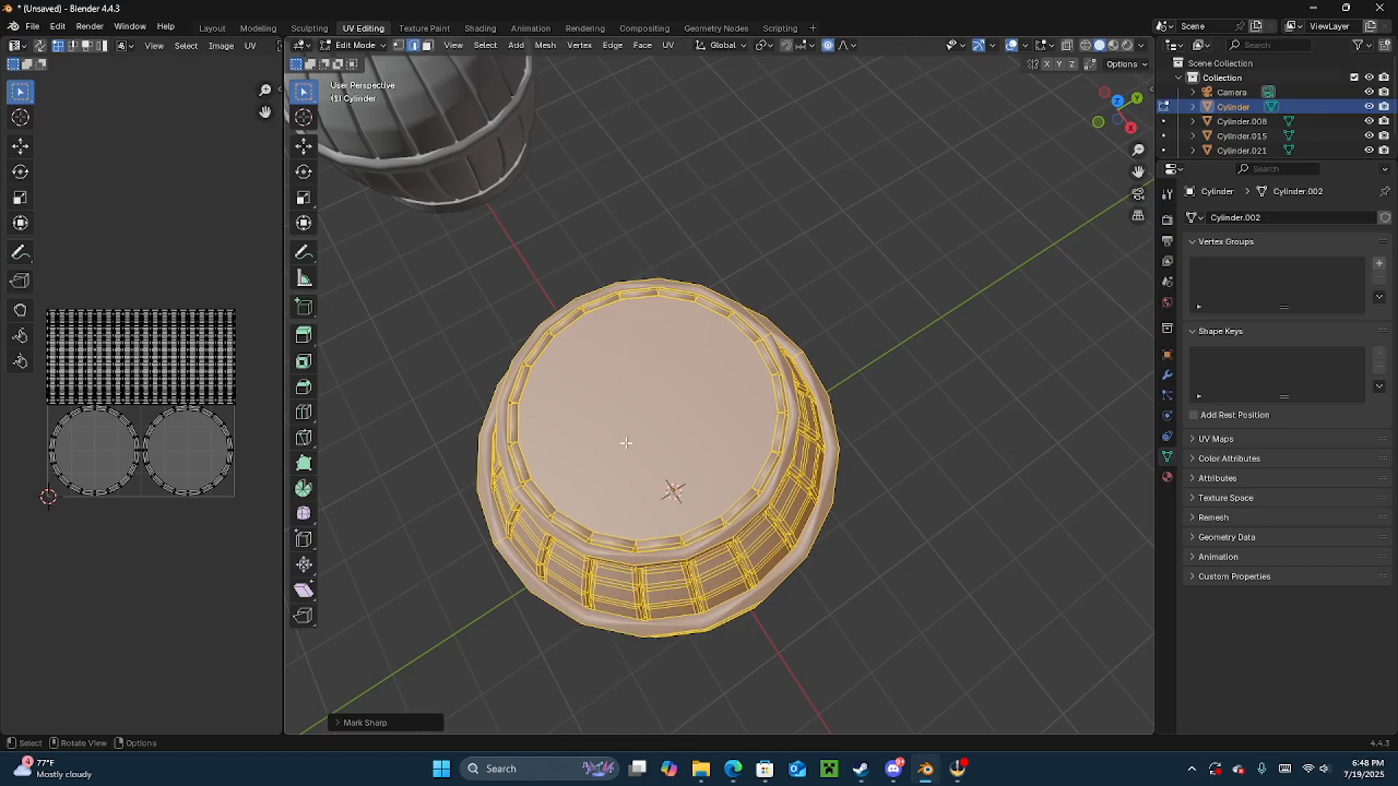
right_click(625, 433)
click(578, 402)
- Unwrap the whole barrel mesh with Smart UV Project, raising the island margin slightly
middle_drag(579, 406, 638, 435)
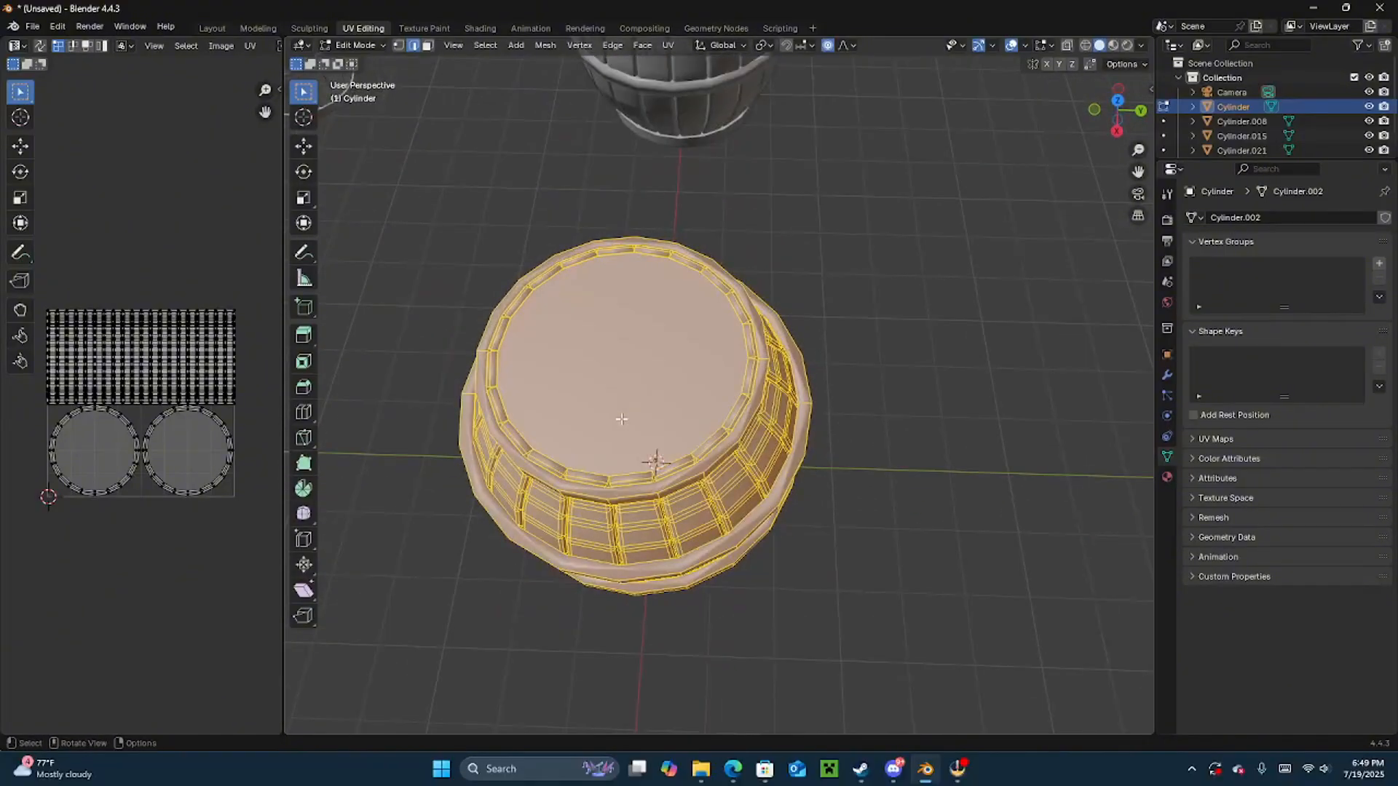
click(667, 45)
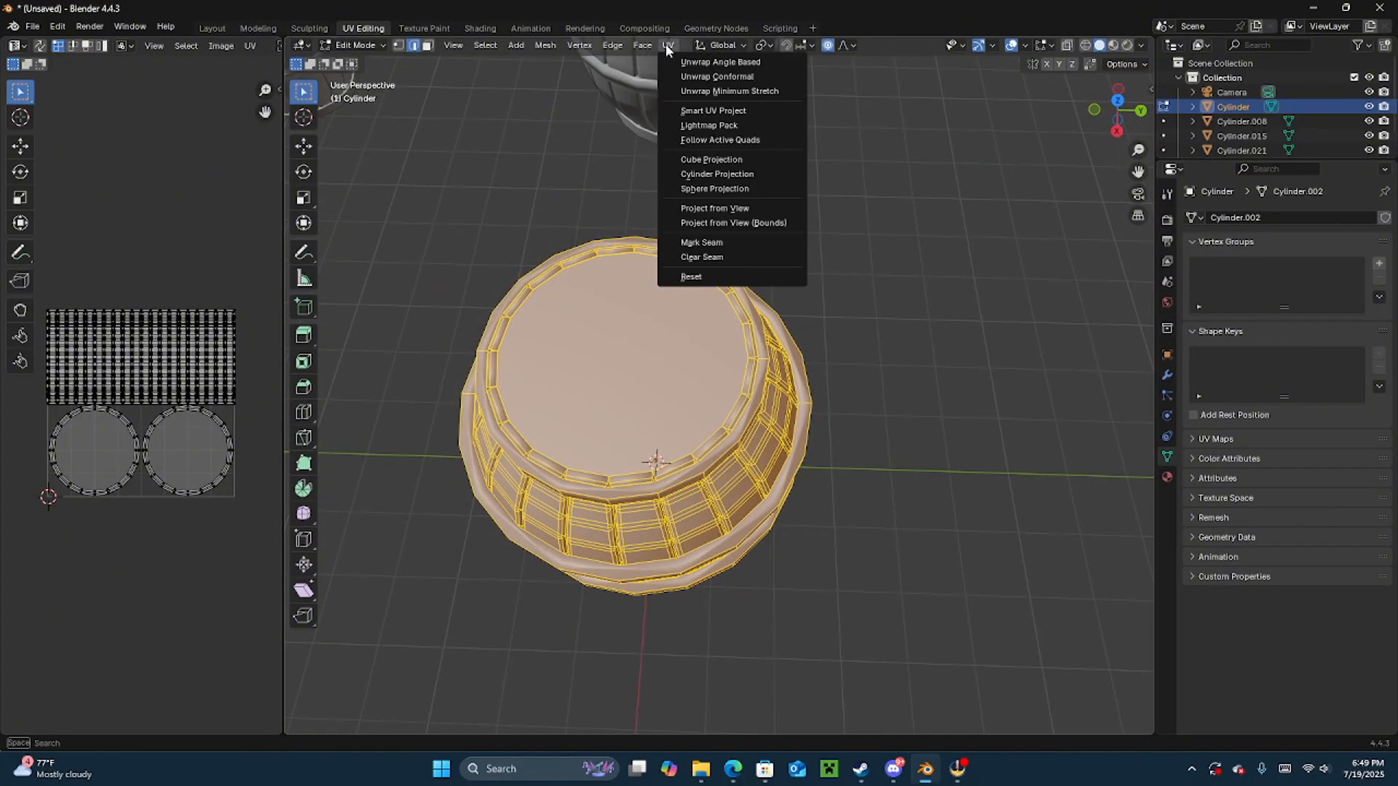
click(692, 111)
click(817, 175)
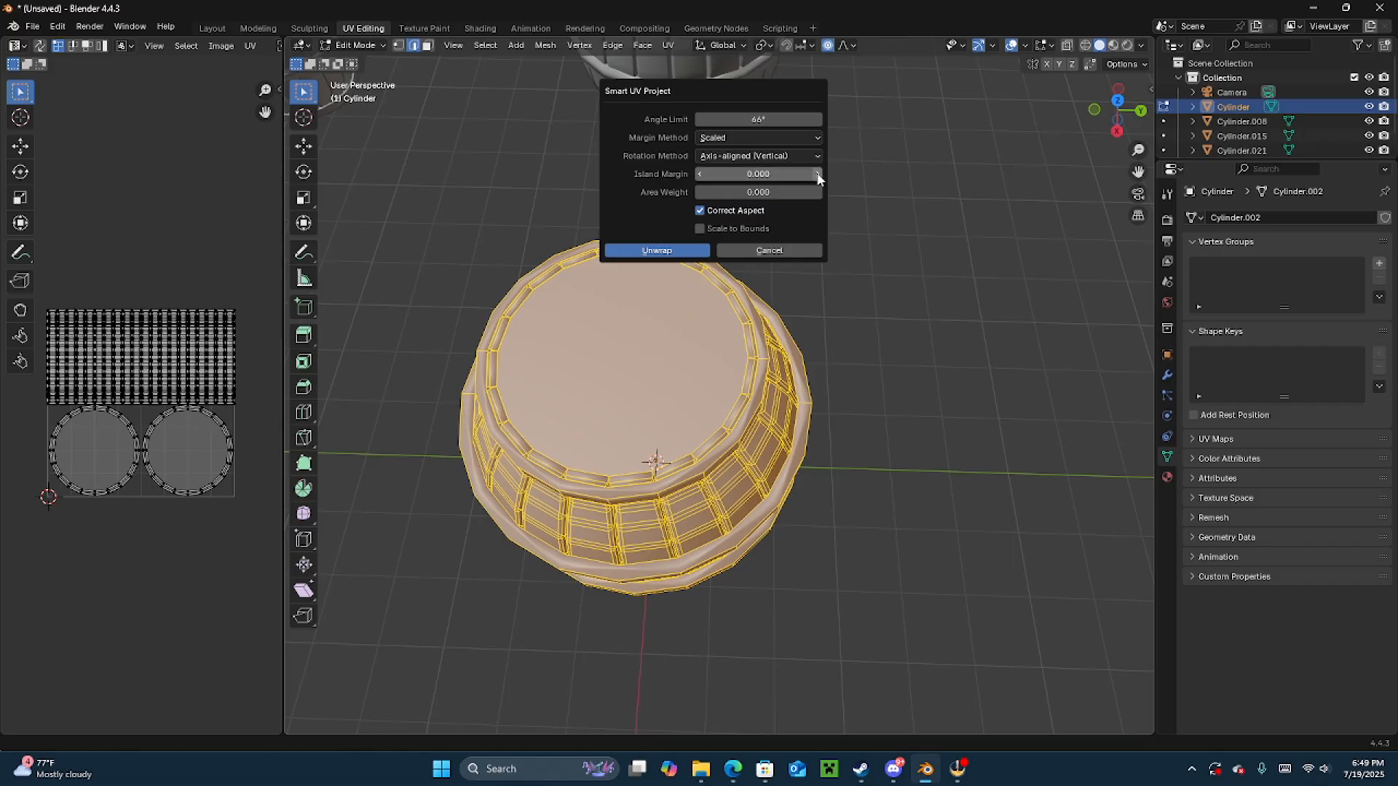
click(659, 250)
- Widen the UV editor to about half the workspace and examine the barrel's unwrapped UV islands
scroll(112, 412, up, 3)
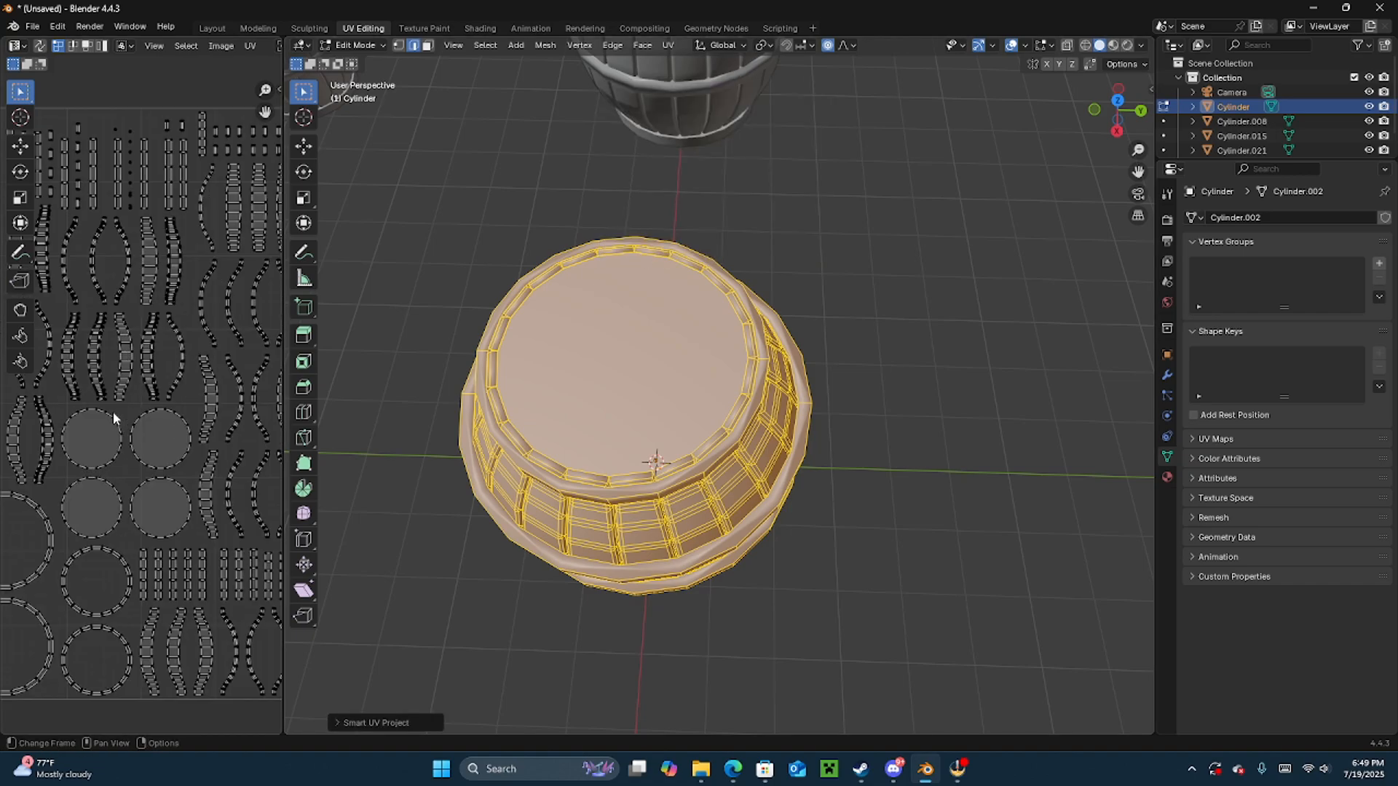
scroll(113, 412, up, 2)
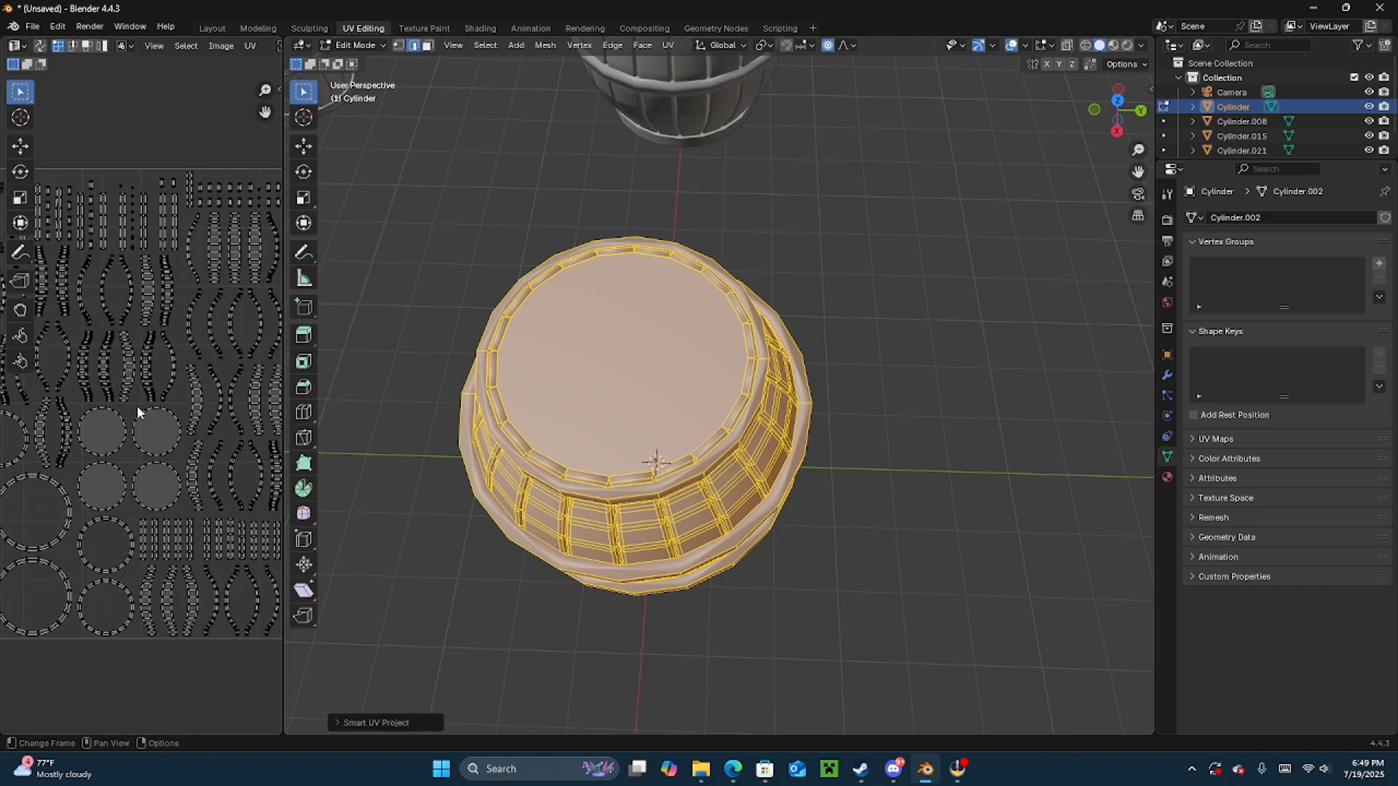
drag(278, 359, 587, 360)
scroll(402, 360, up, 2)
key(Home)
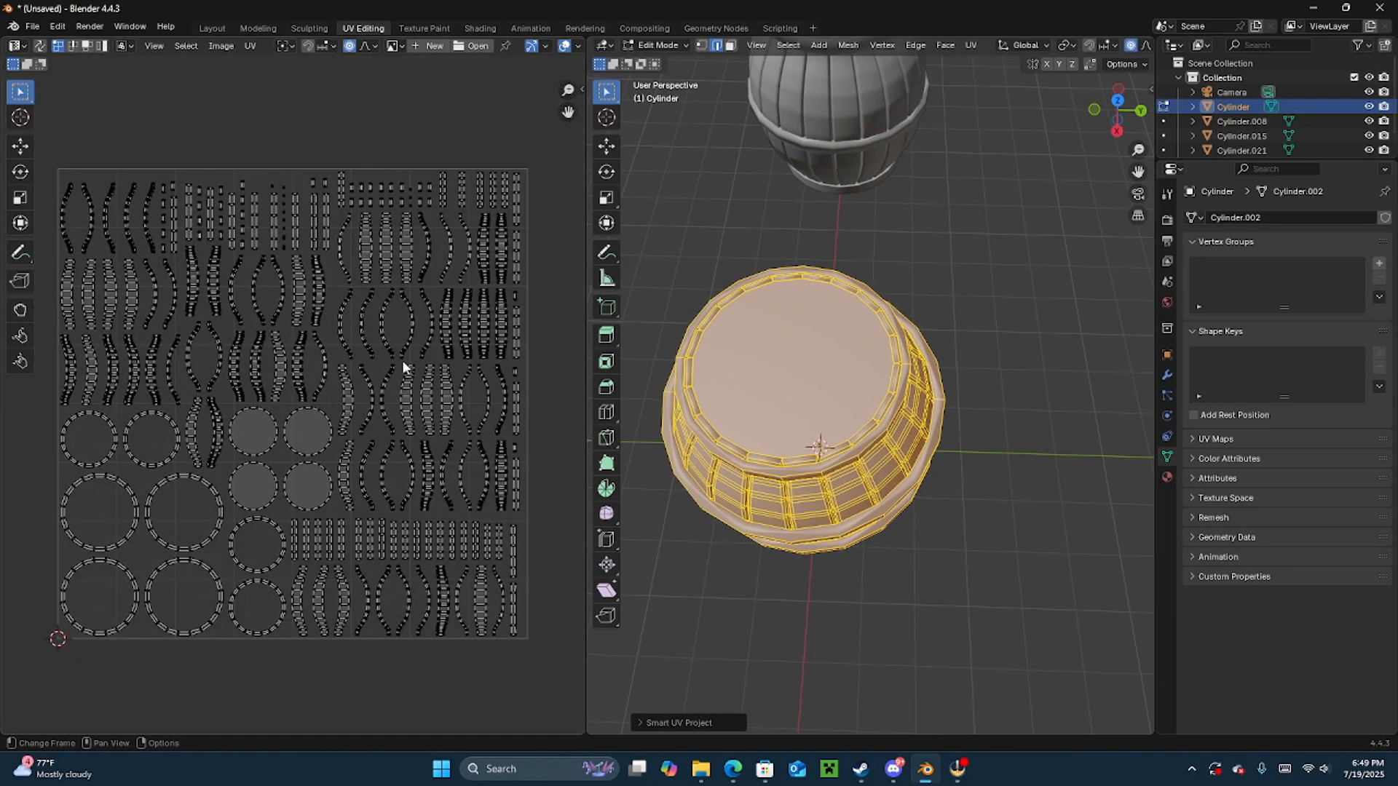
scroll(403, 362, up, 1)
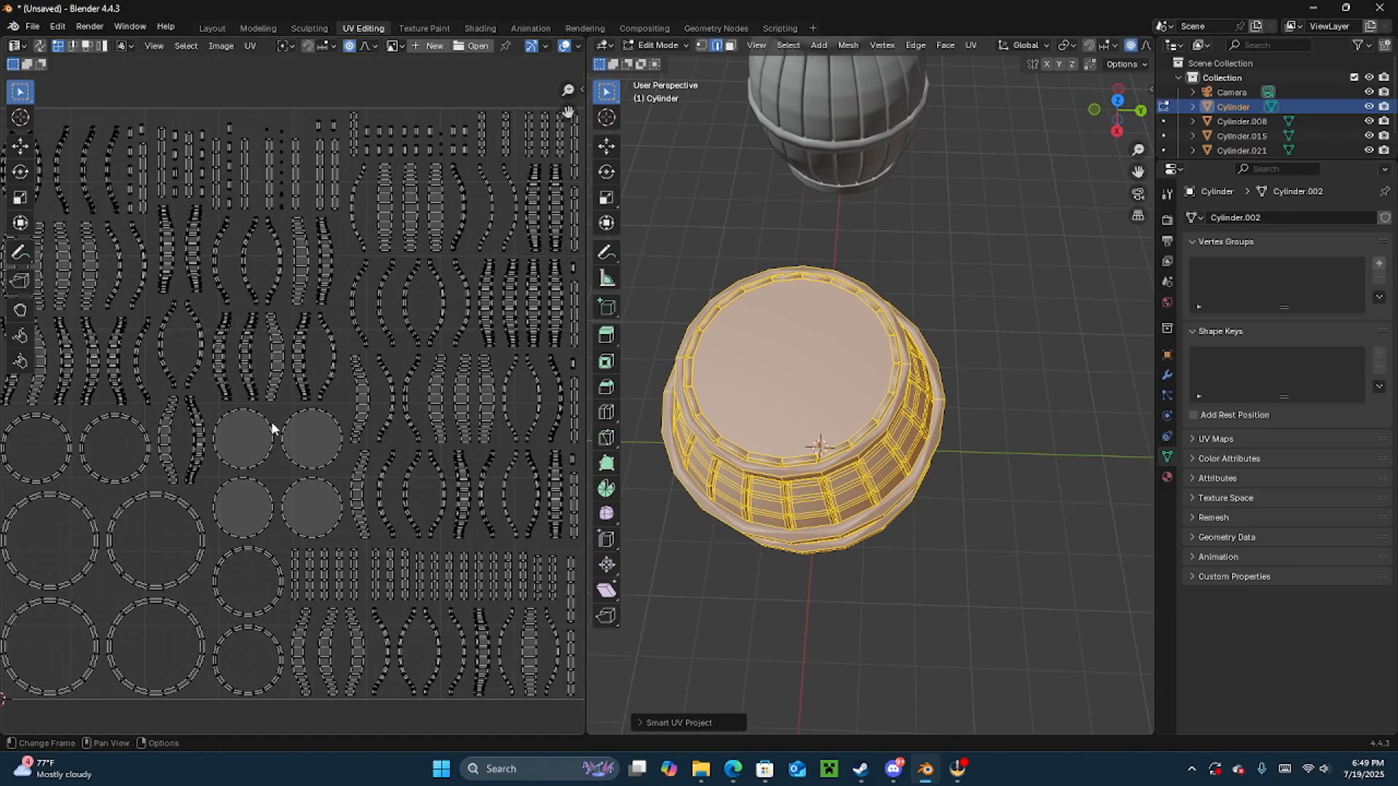
scroll(378, 320, down, 1)
scroll(377, 320, up, 1)
scroll(375, 319, down, 1)
scroll(376, 319, up, 1)
scroll(376, 322, down, 1)
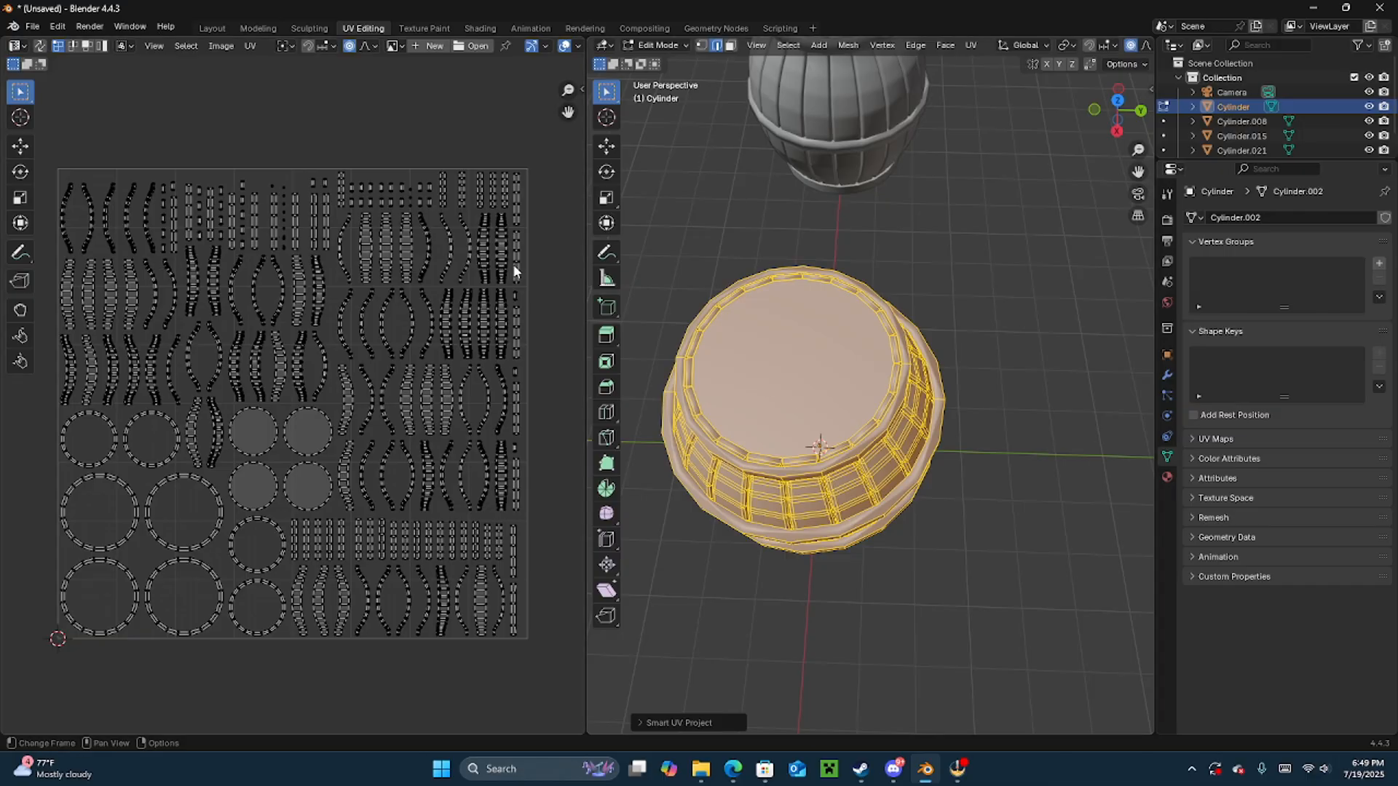
- Return to Object Mode and start an FBX export of the barrel, limited to selected objects of type Mesh
middle_drag(823, 466, 790, 407)
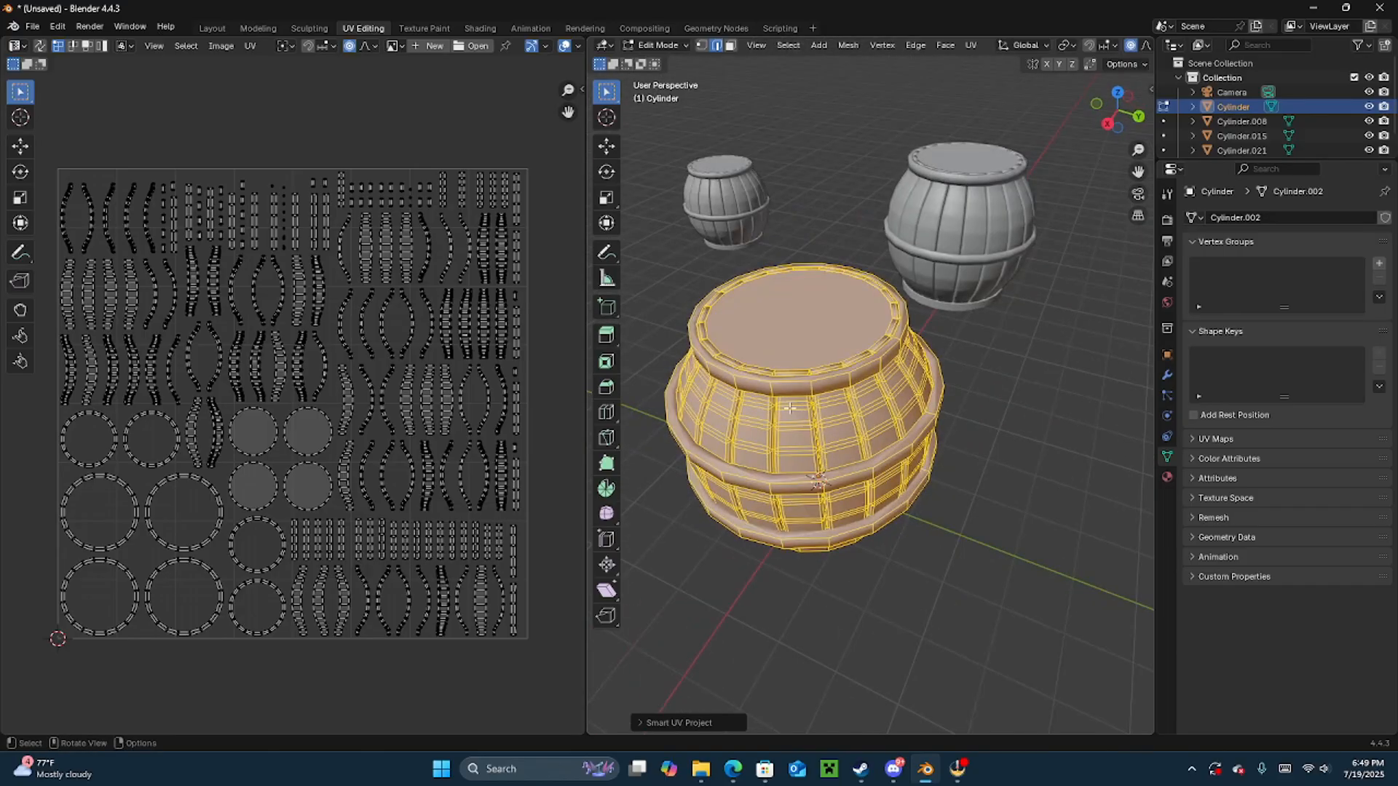
key(Tab)
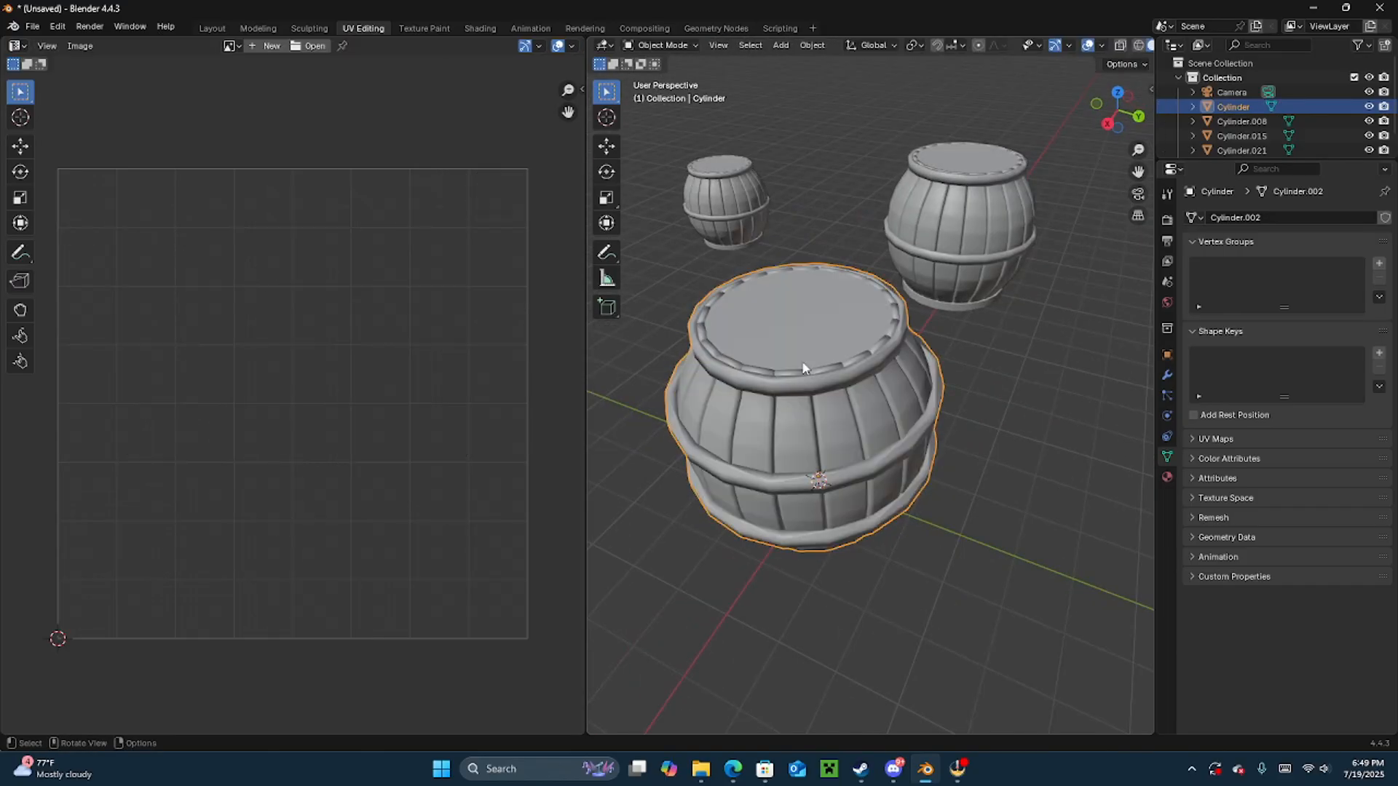
click(32, 27)
mouse_move(62, 249)
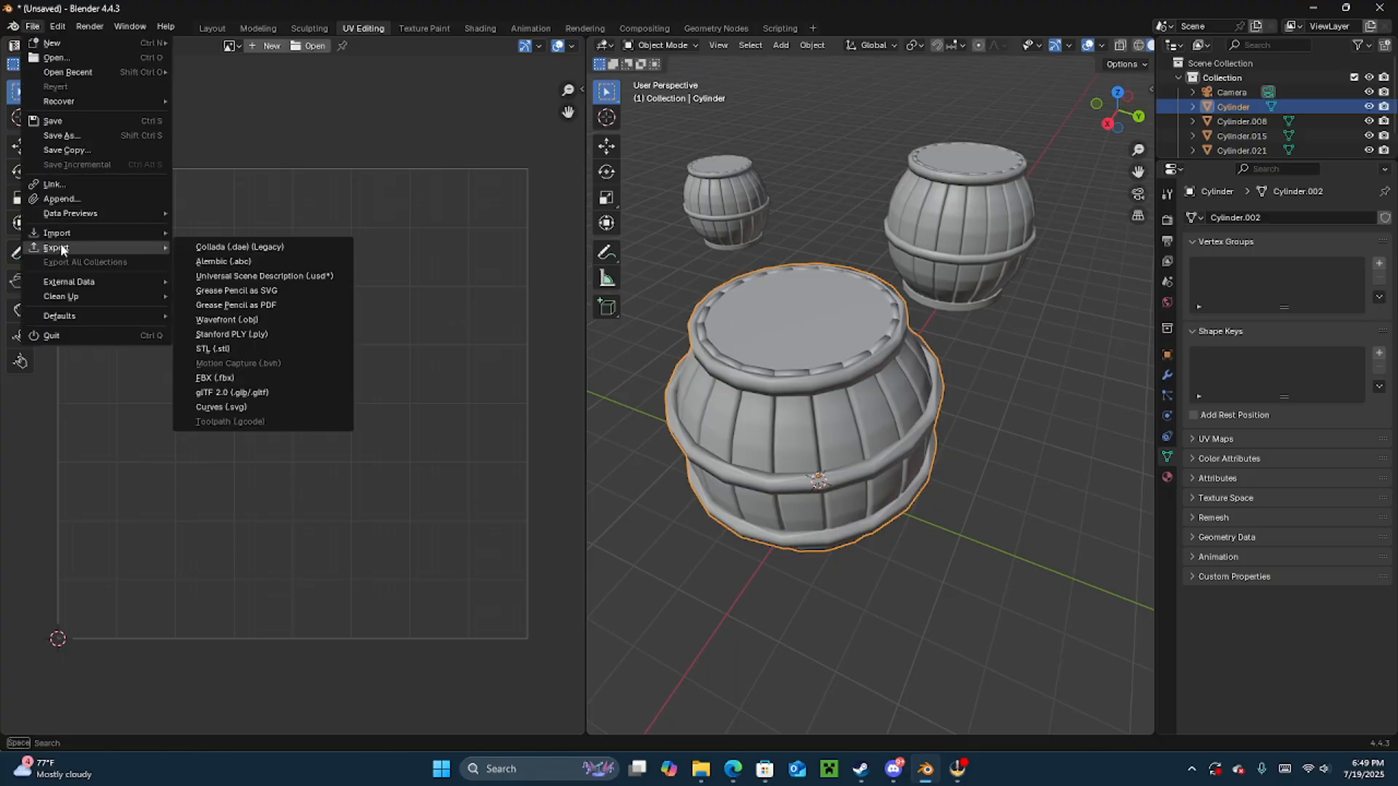
click(226, 380)
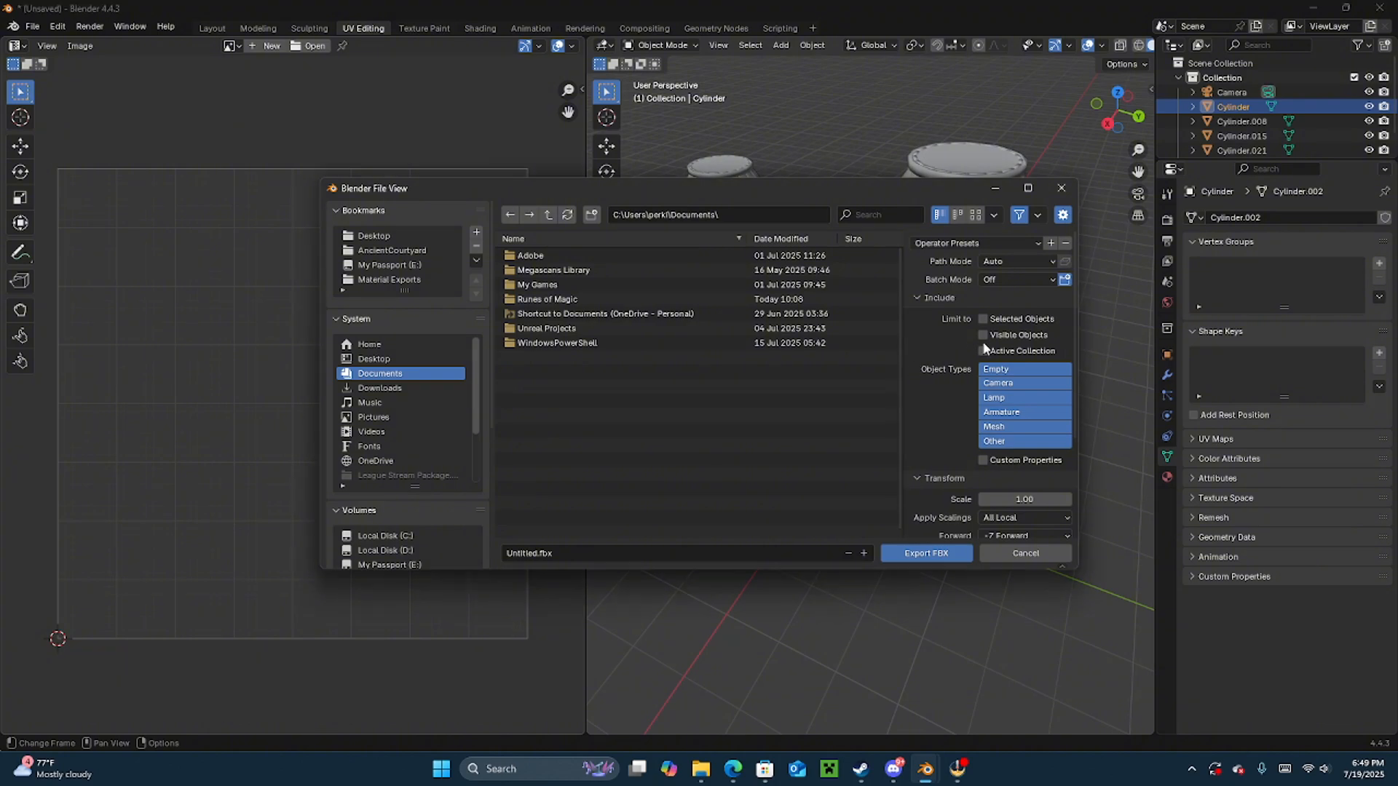
click(985, 322)
click(995, 429)
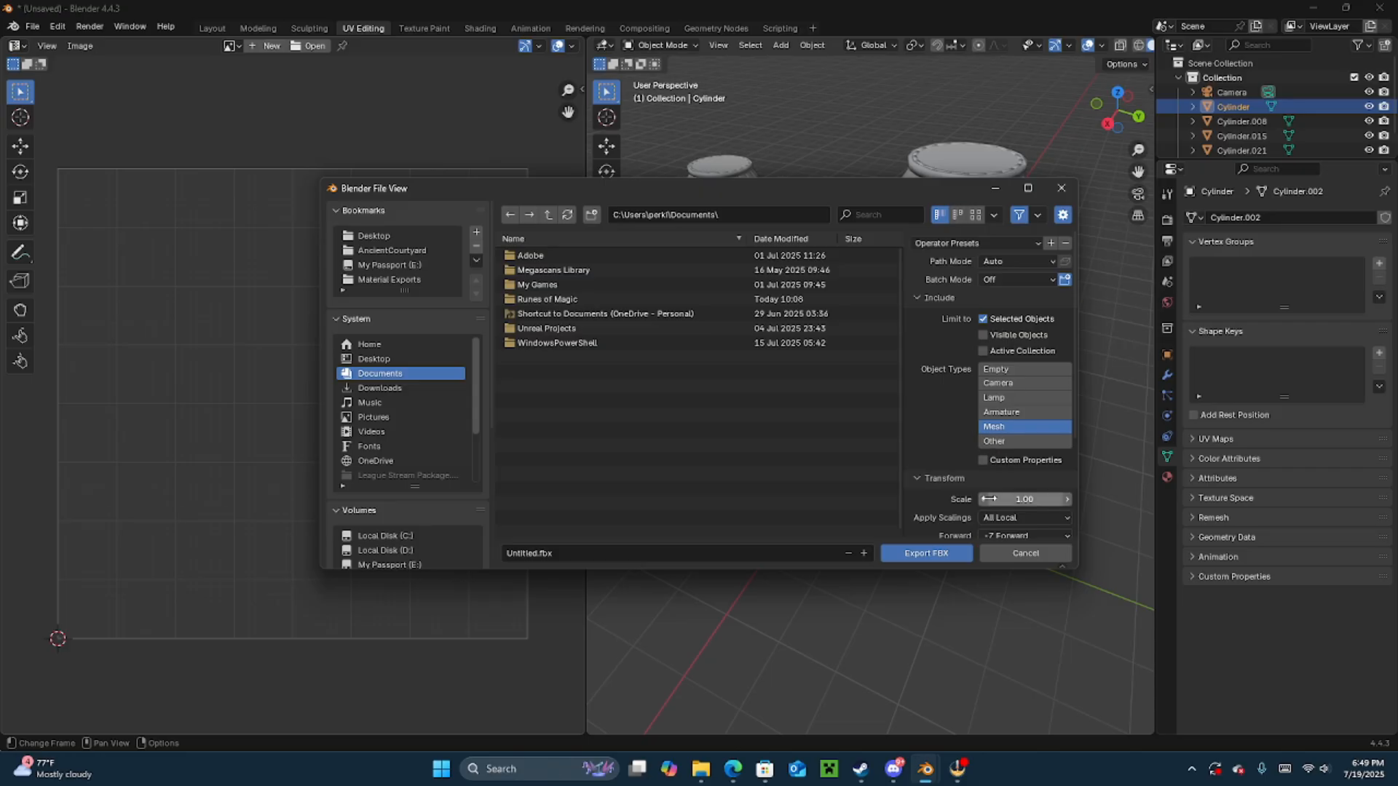
- Set the FBX export axes to X Forward and Z Up, and enable Apply Transform
scroll(951, 474, down, 4)
click(1024, 402)
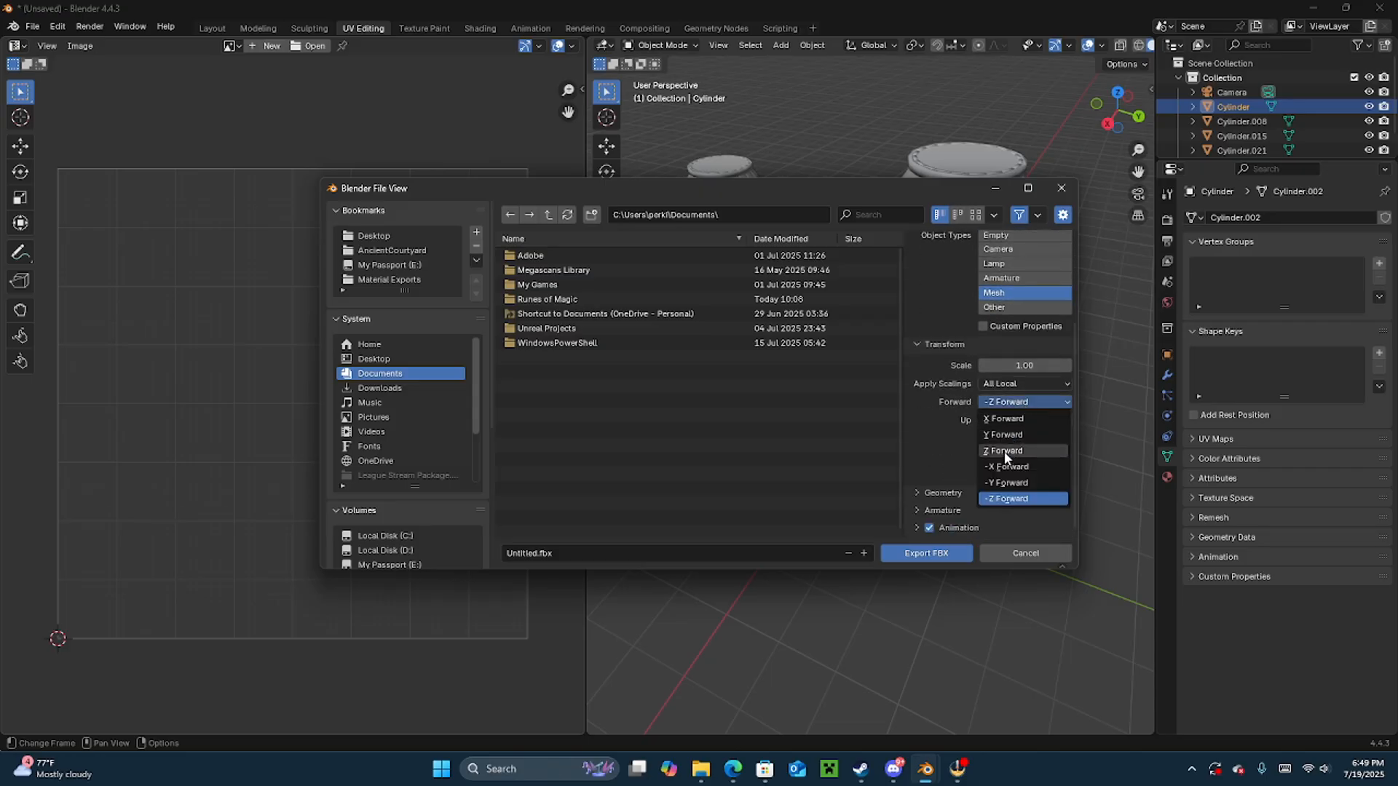
click(1006, 418)
click(1008, 420)
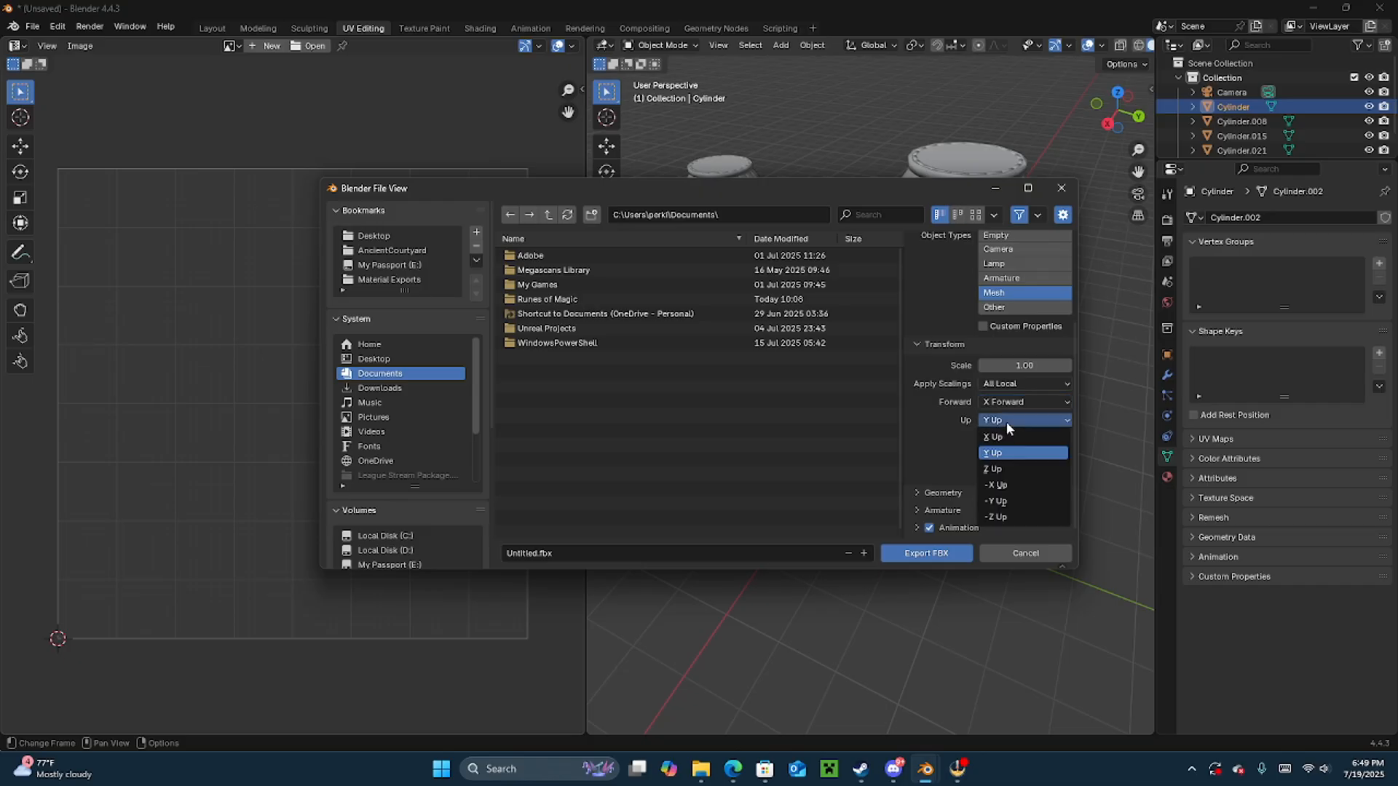
click(990, 469)
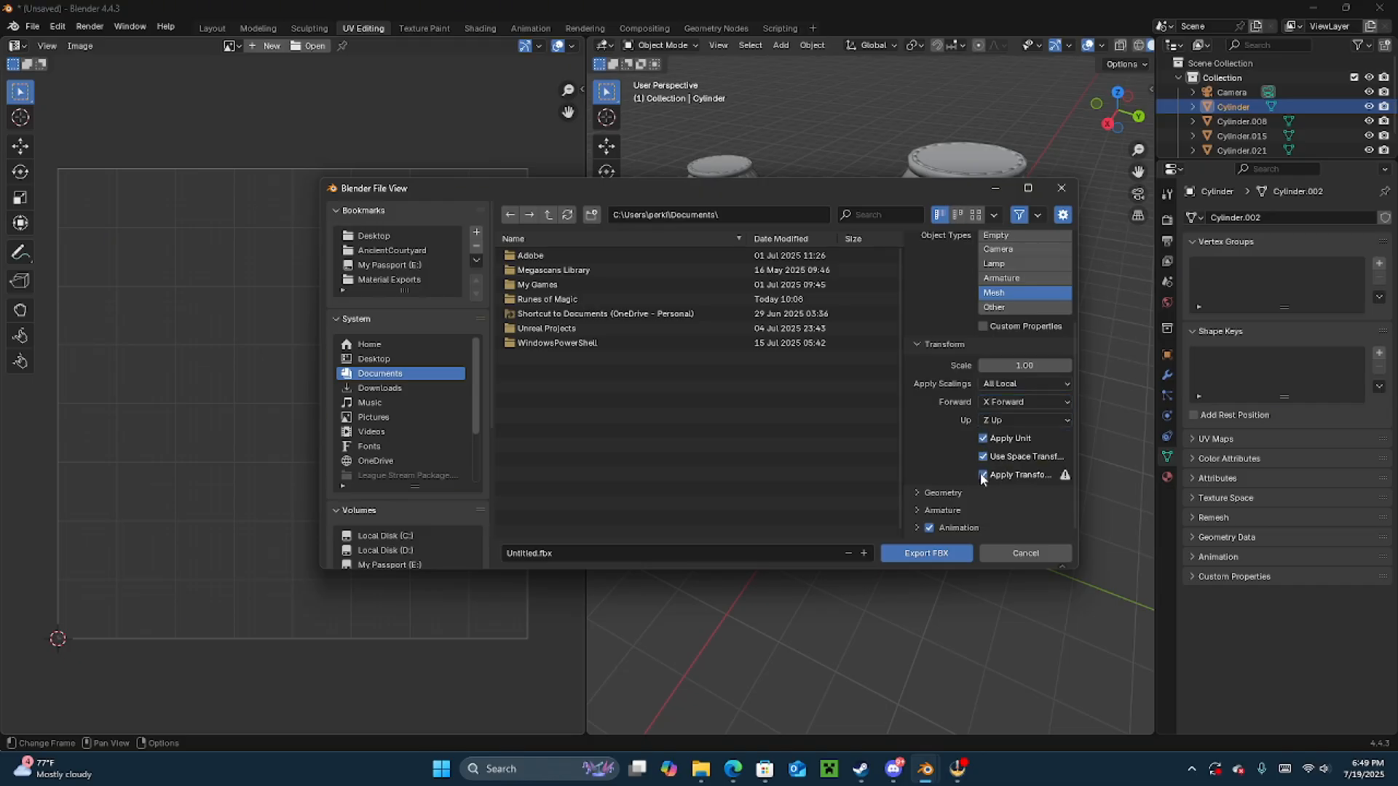
- Set the FBX export's geometry smoothing to Edge
click(917, 493)
scroll(939, 451, down, 5)
click(1004, 369)
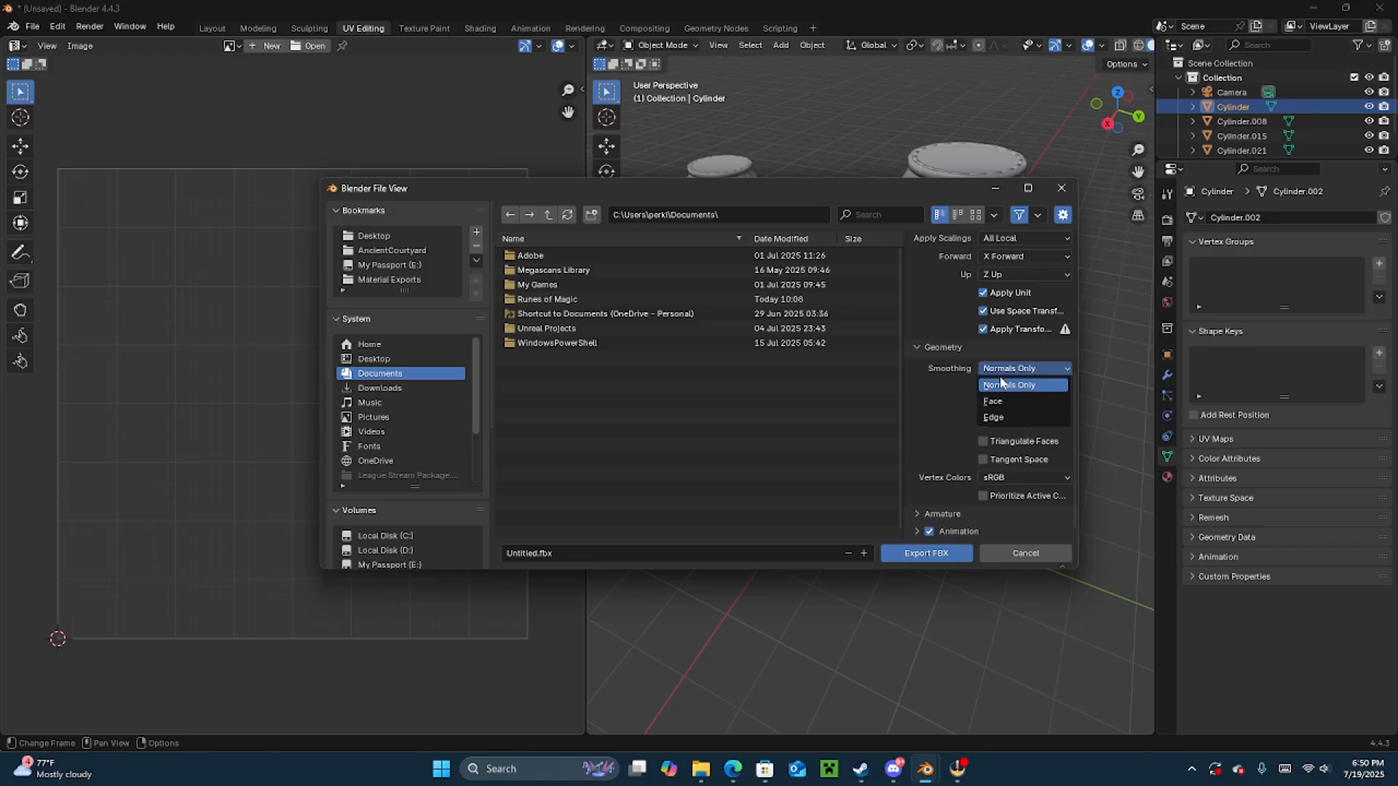
click(1011, 416)
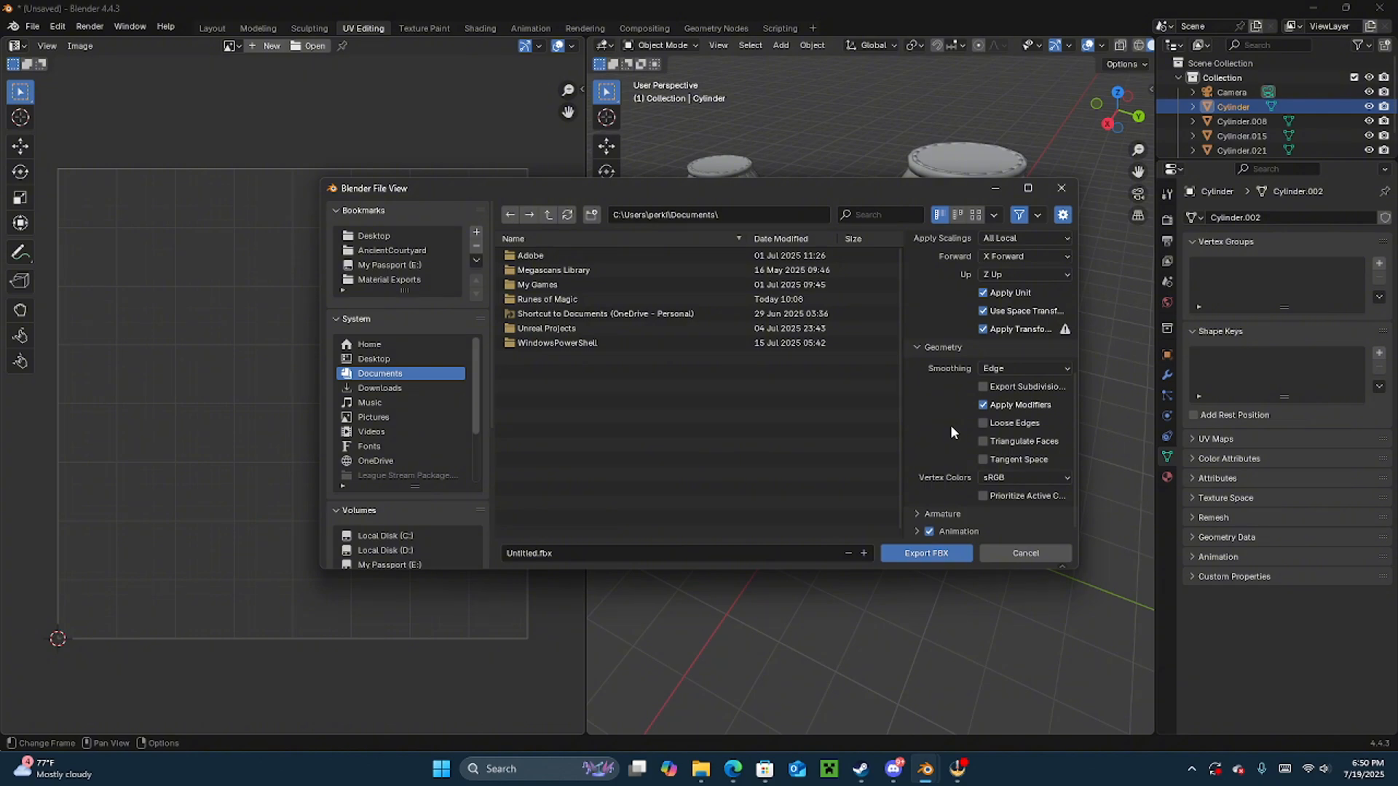
- Turn off Add Leaf Bones and Animation in the FBX export settings
scroll(951, 428, down, 1)
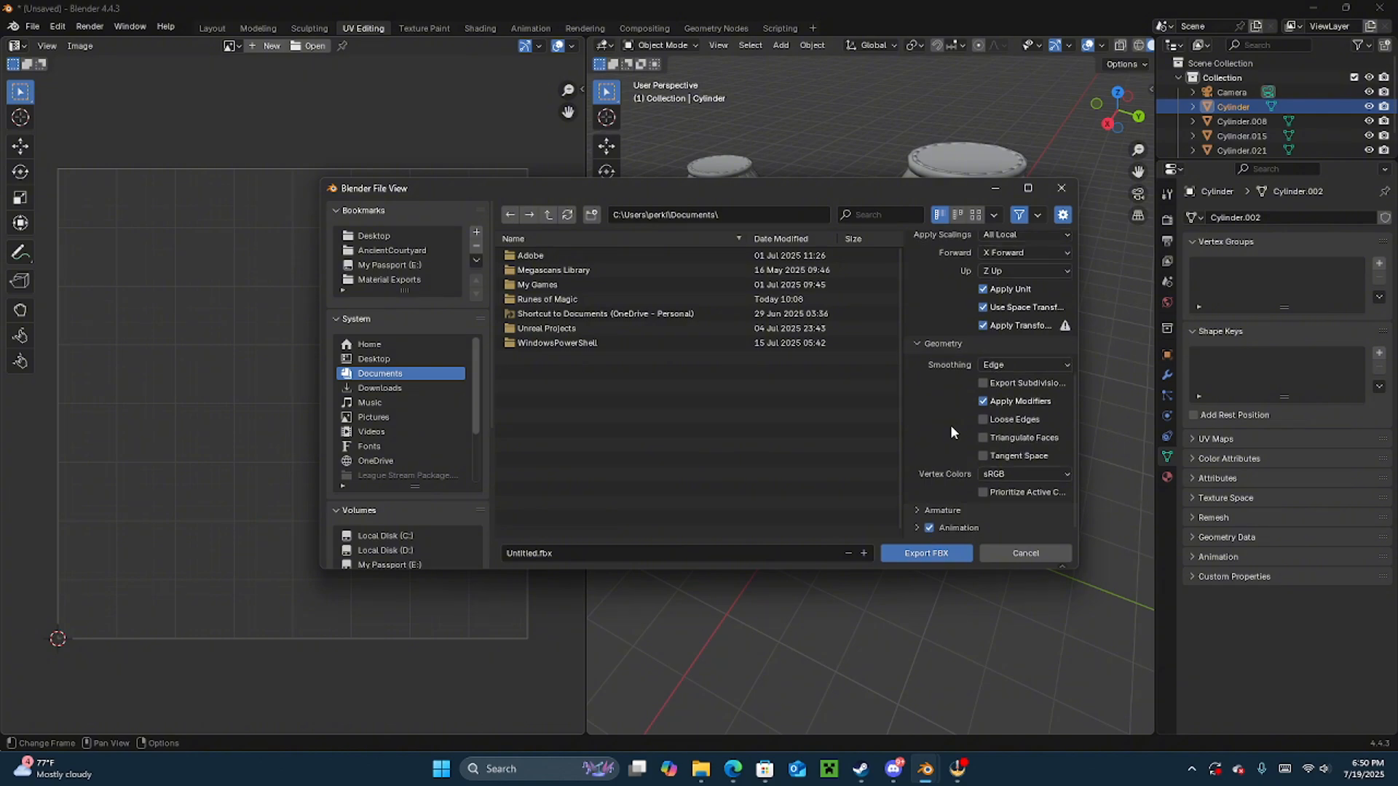
click(916, 510)
scroll(922, 497, down, 3)
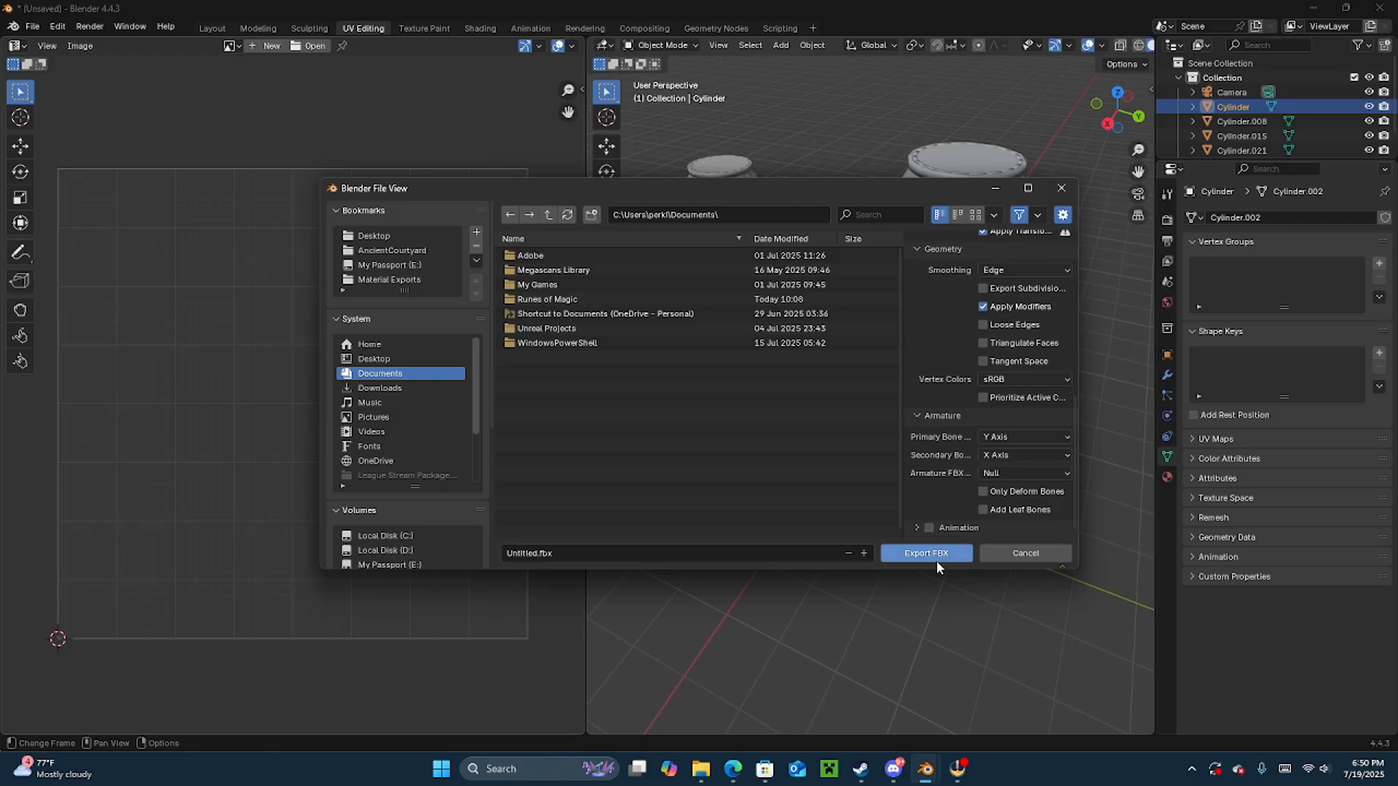
click(802, 552)
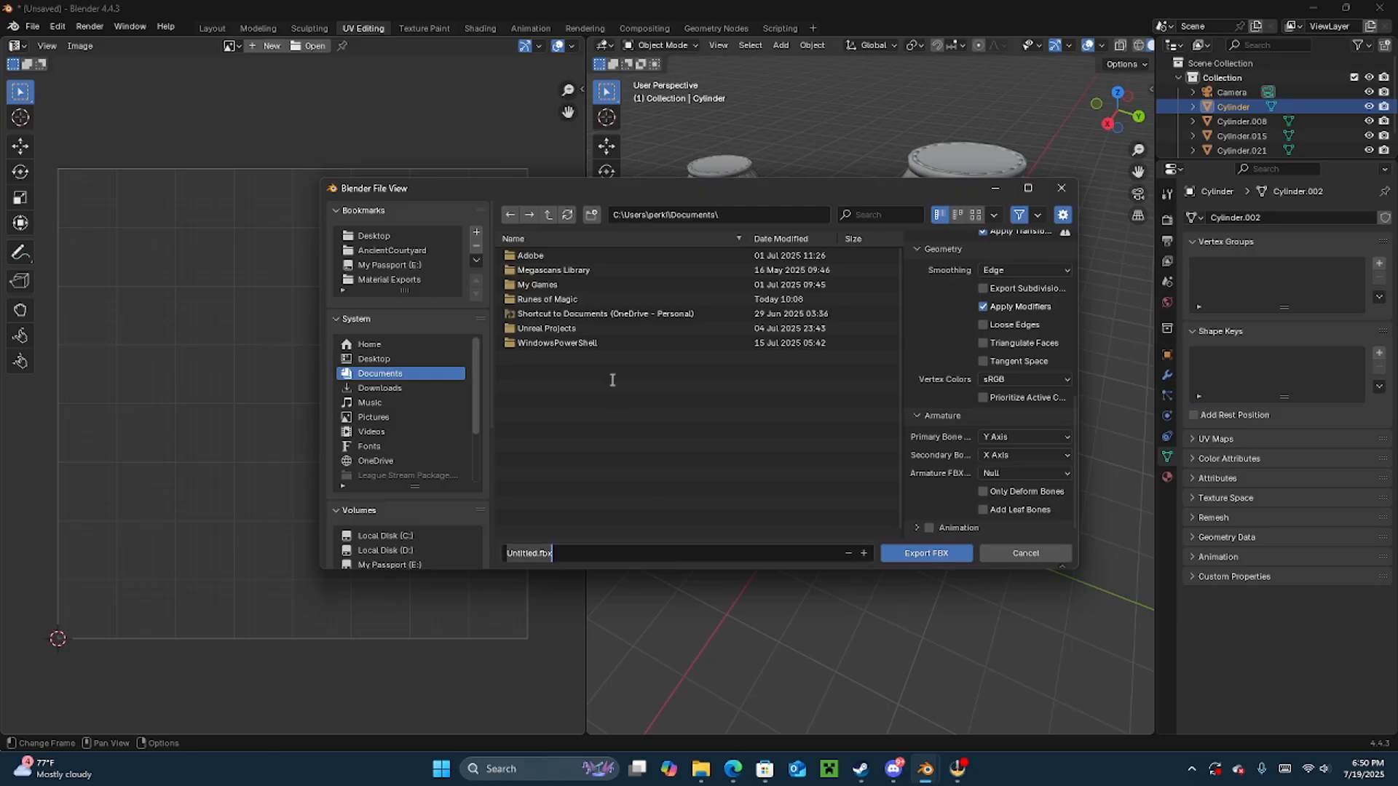
click(380, 360)
click(380, 359)
click(602, 555)
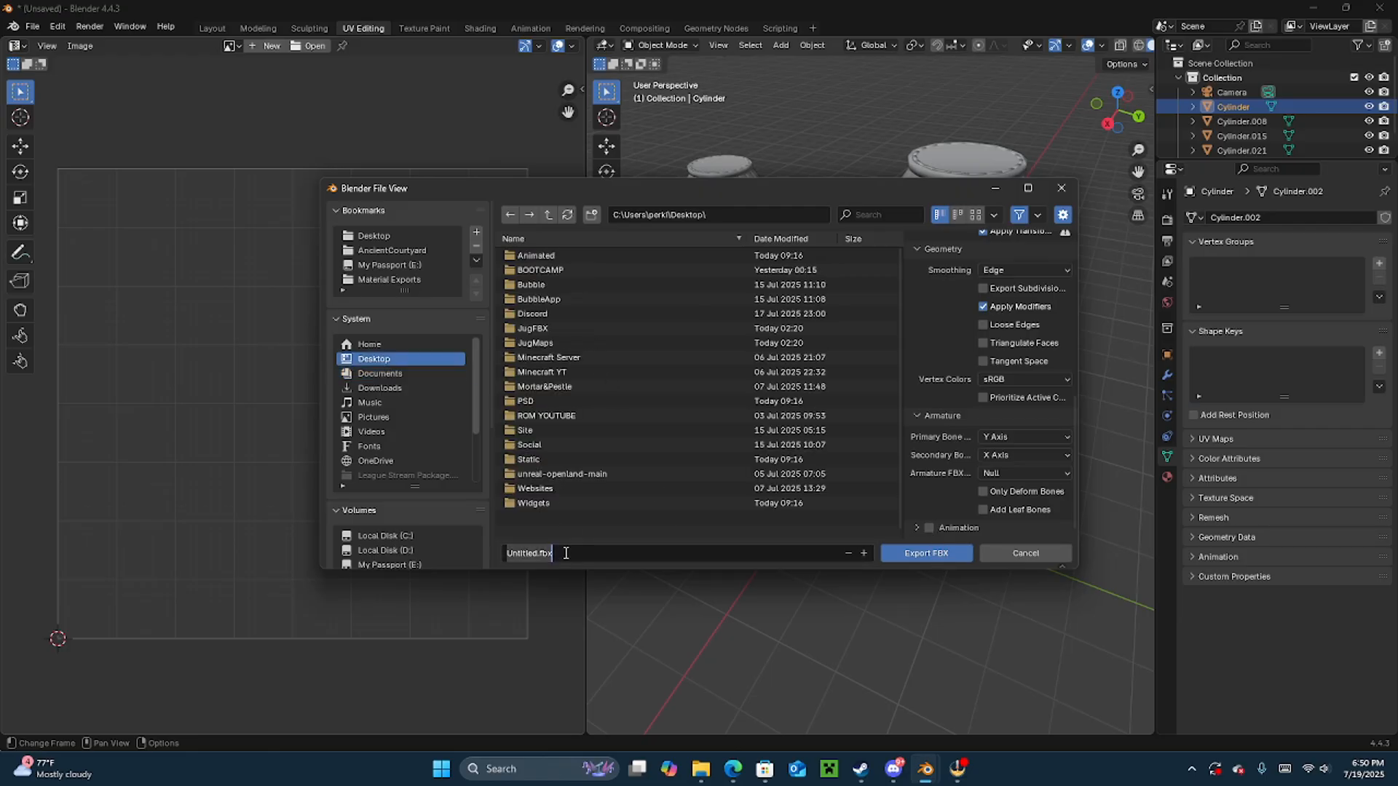
- Browse to the My Passport (E:) drive as the location for the FBX export
click(402, 565)
click(402, 565)
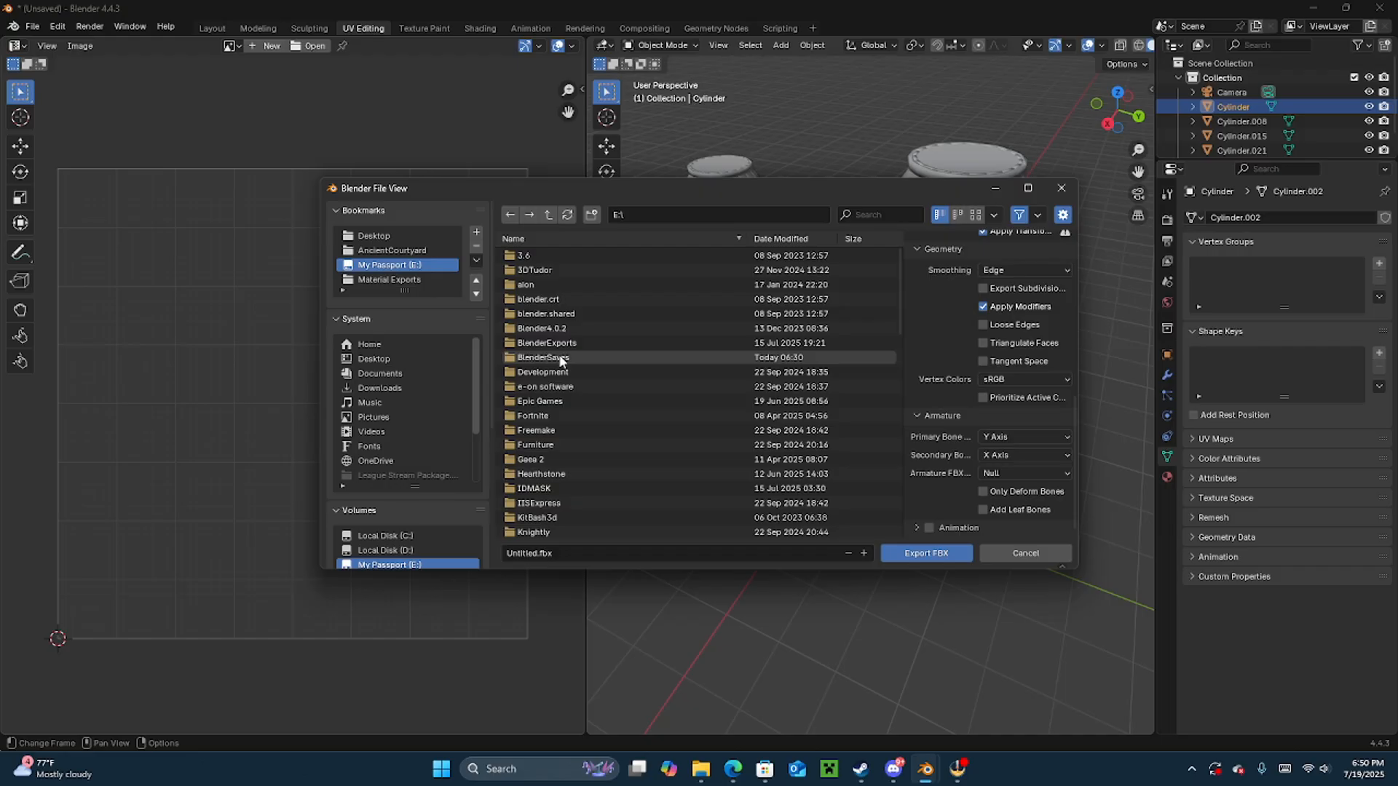
double_click(557, 356)
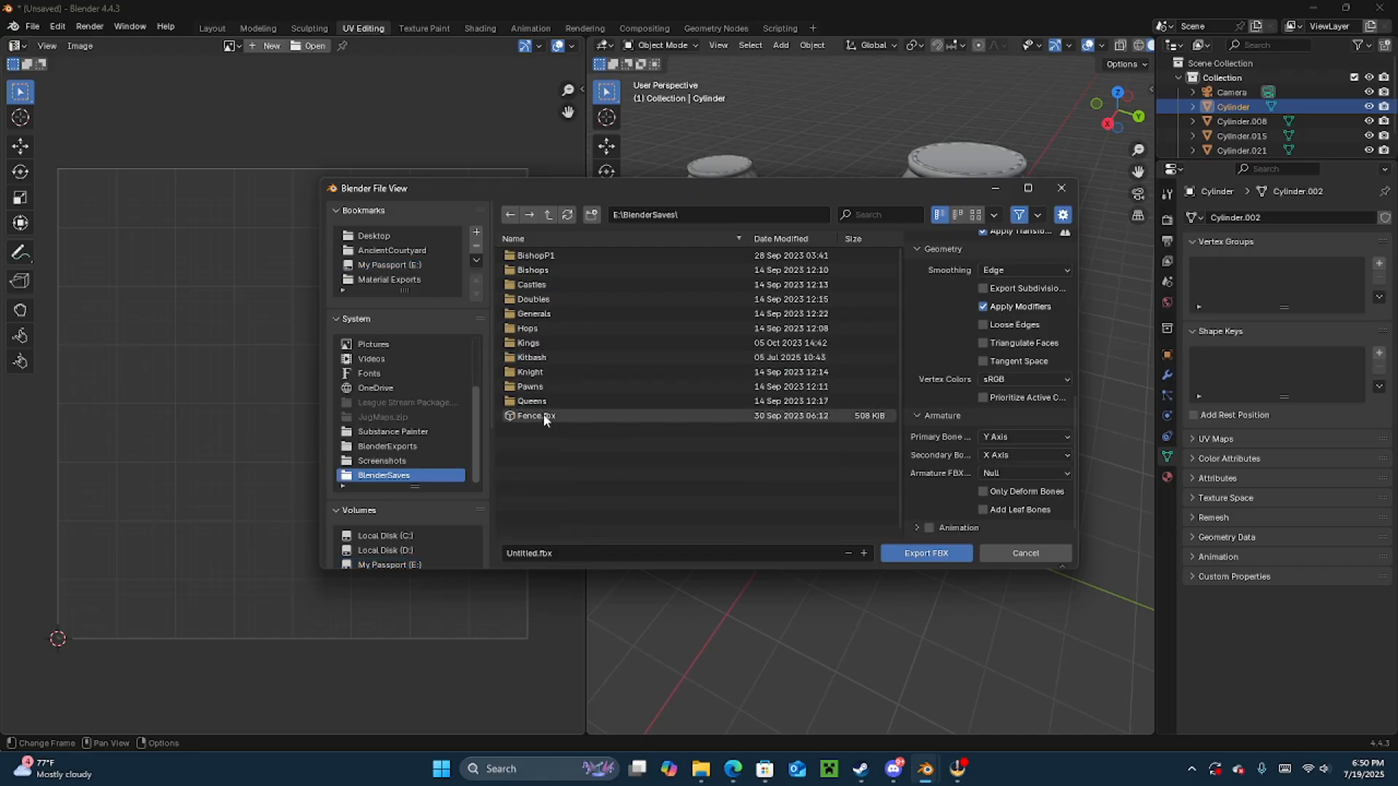
click(571, 553)
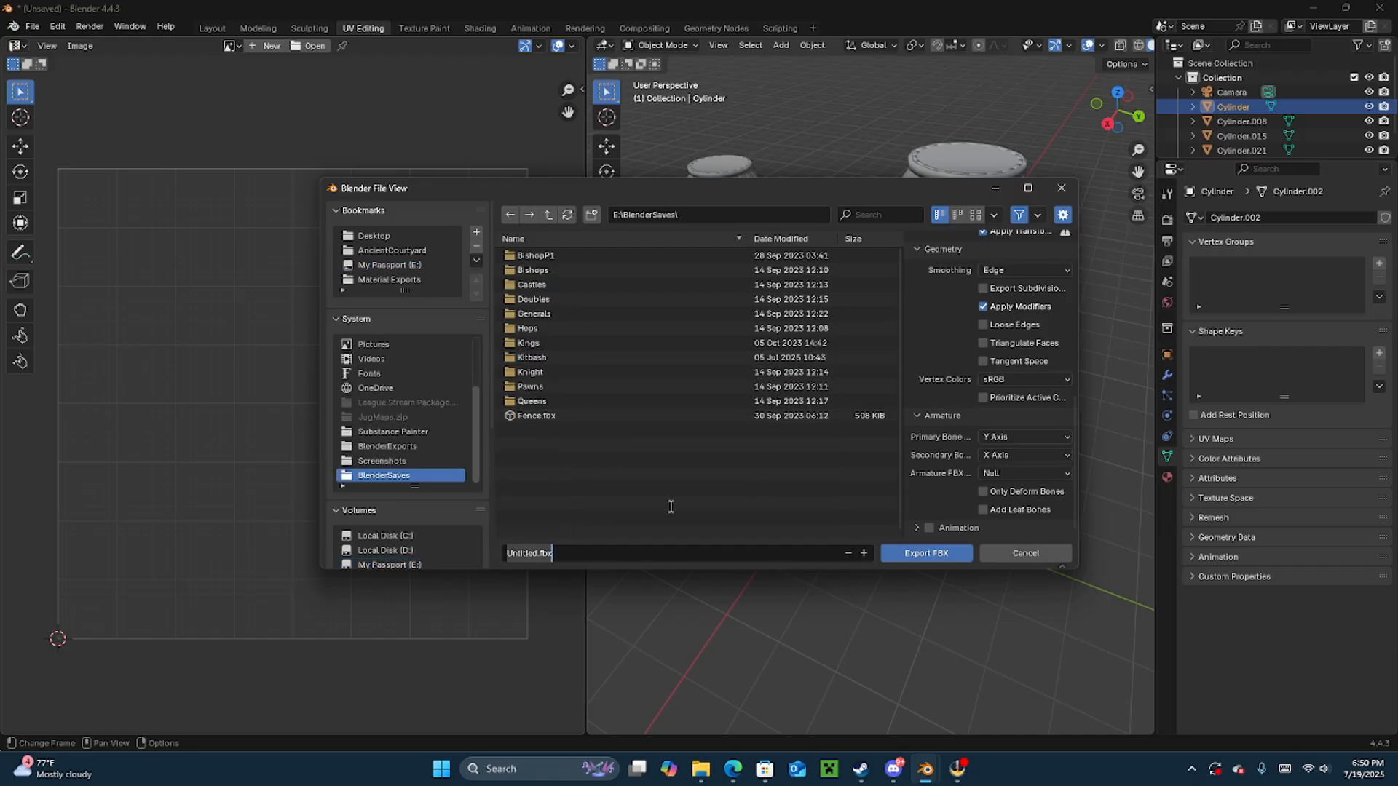
click(551, 215)
click(552, 215)
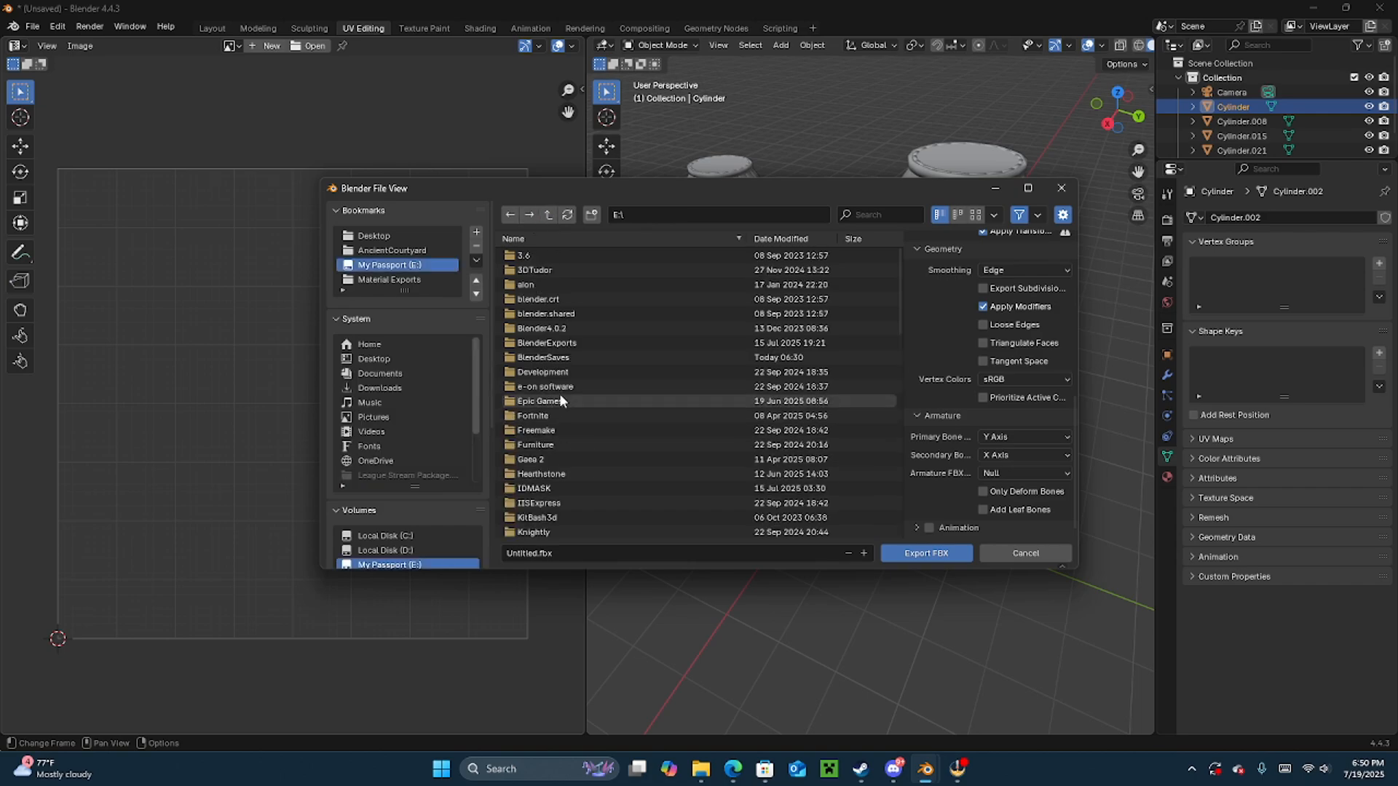
- Export the barrel as an FBX named Barrel2B into the BlenderExports folder
double_click(565, 343)
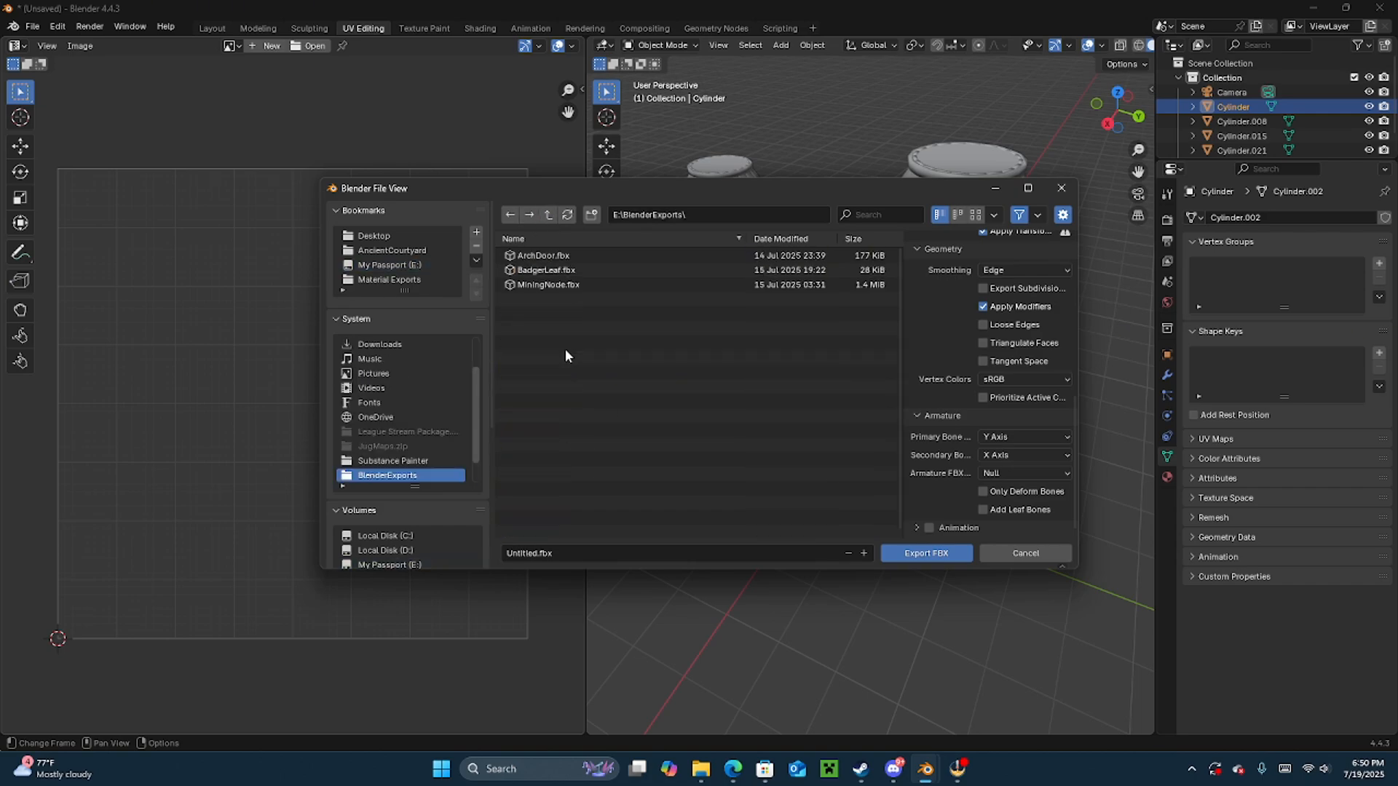
click(571, 552)
text(Barrel2B)
click(914, 555)
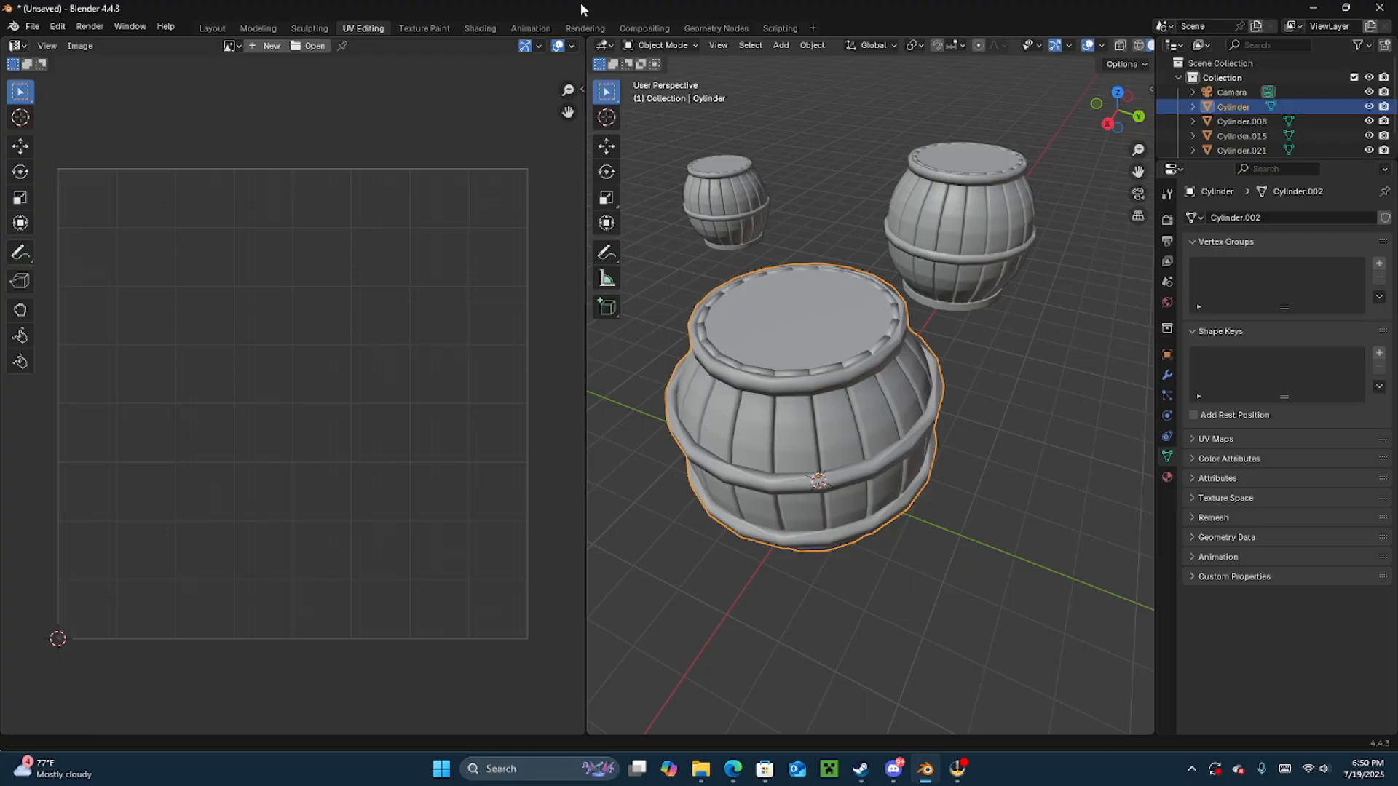
- Save the project as Barrels.blend in the E:\BlenderSaves folder
click(32, 26)
click(55, 122)
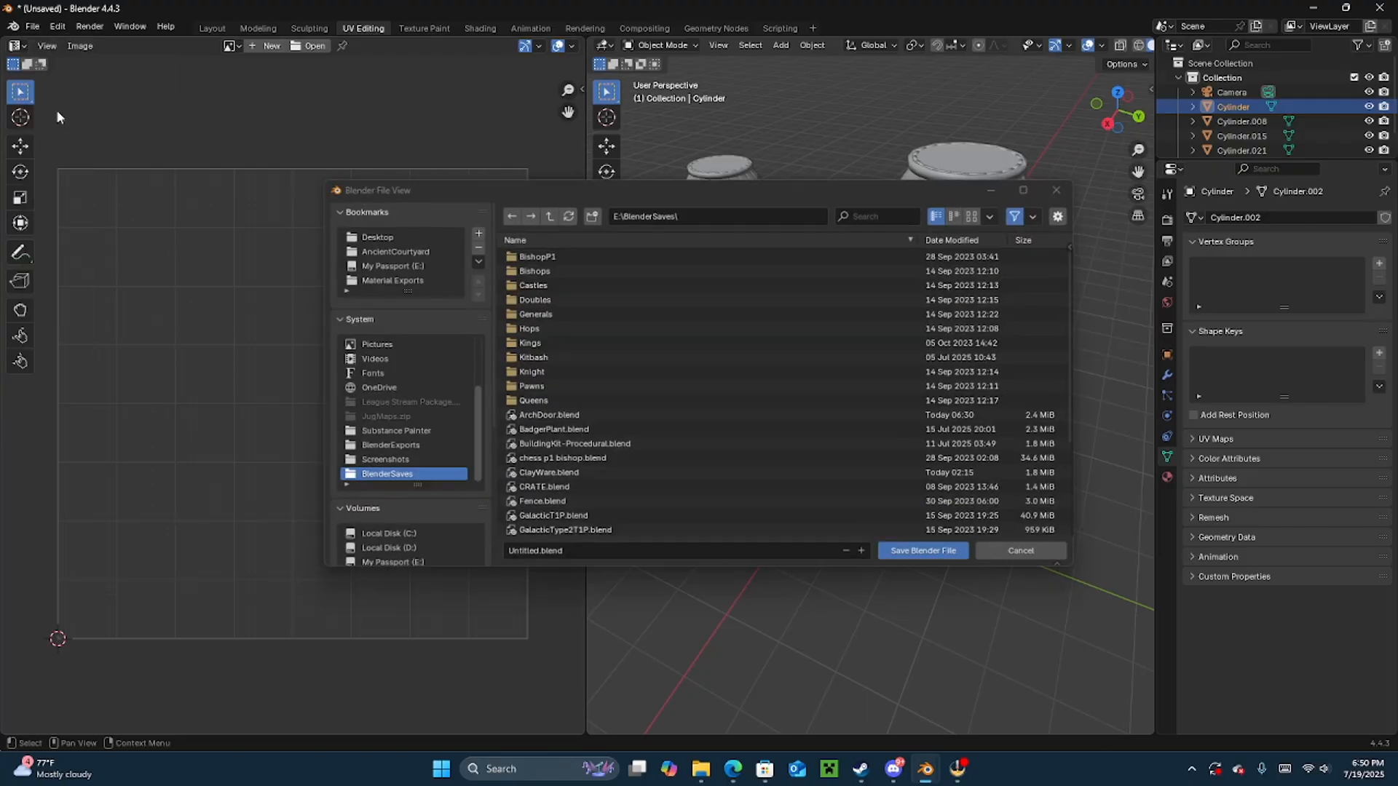
click(615, 547)
text(B)
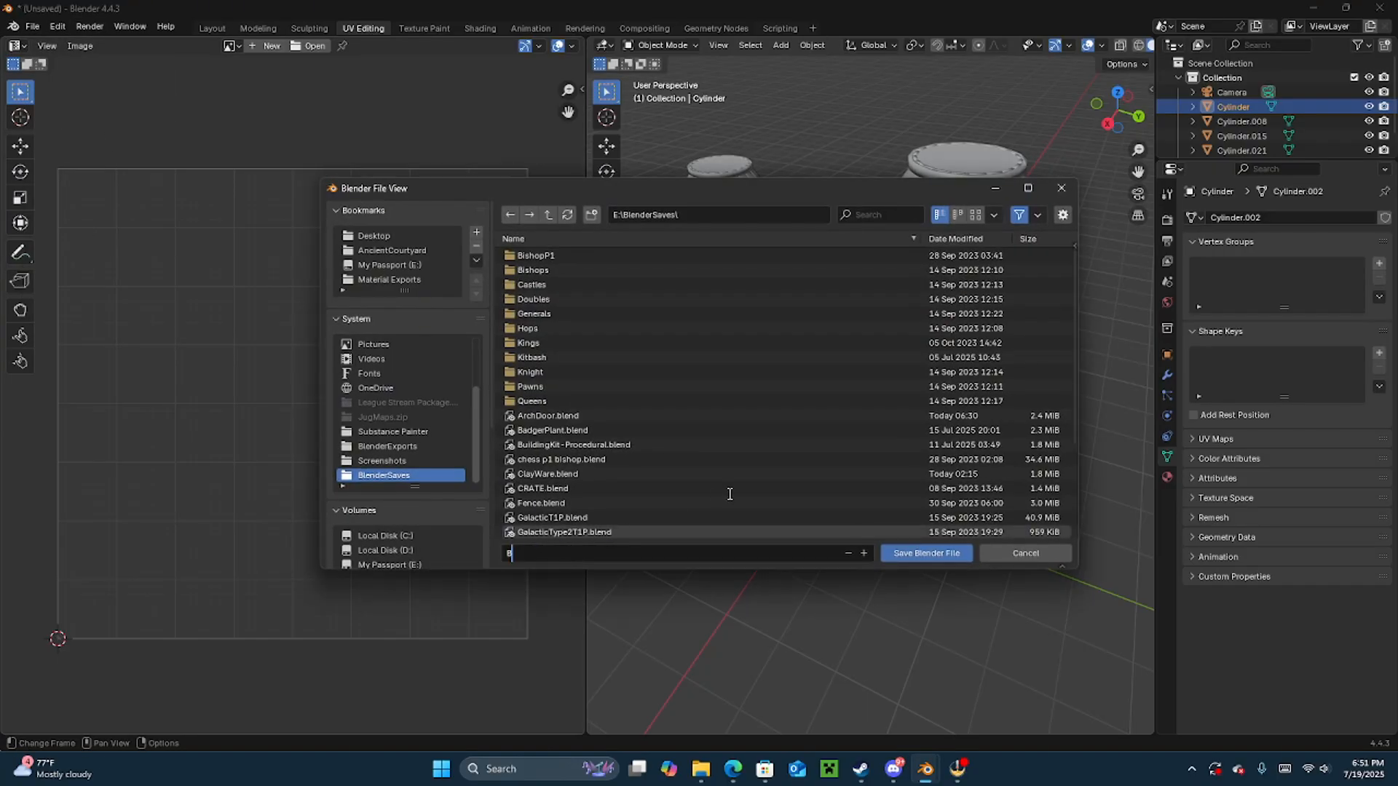
text(arrels.blend)
key(Return)
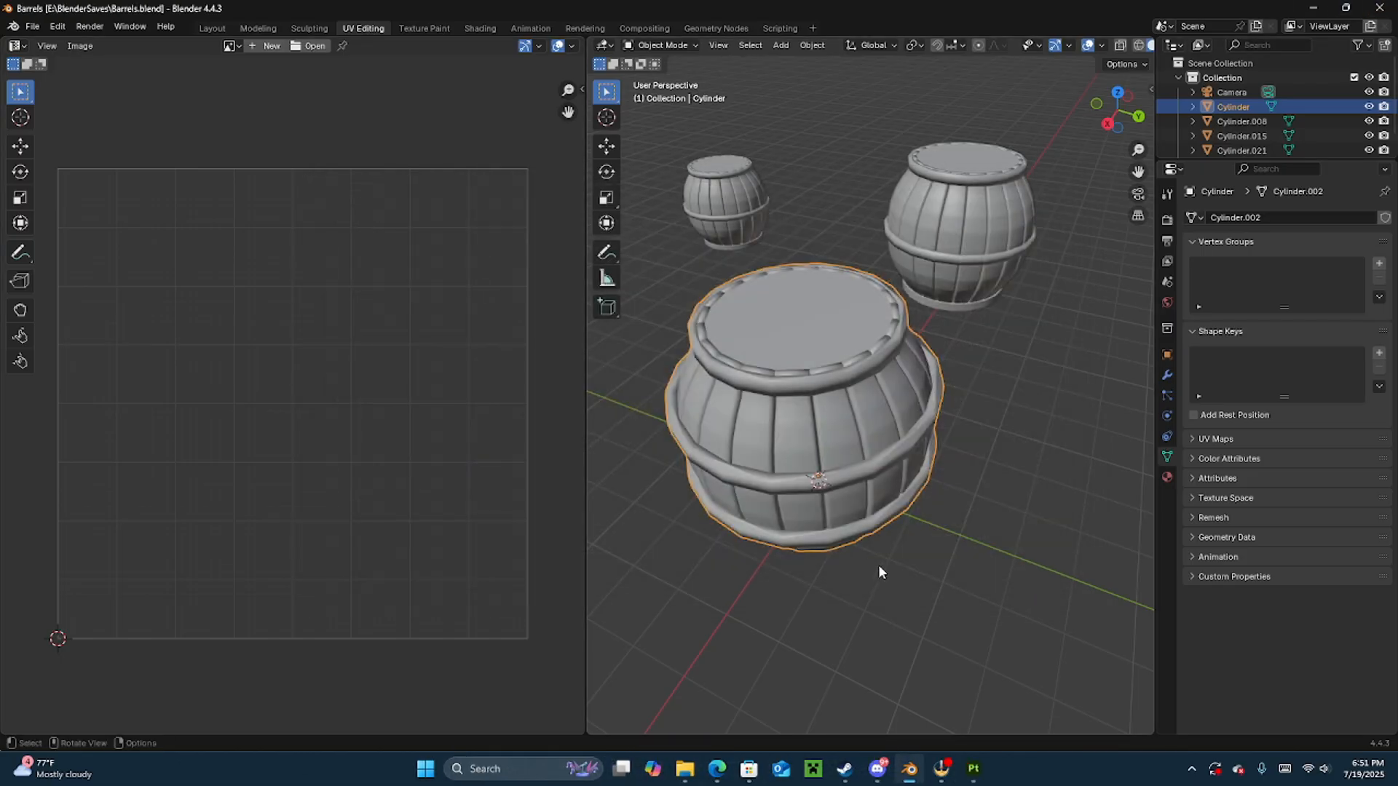
- In the Layout workspace, put the front barrel in Edit Mode with face selection and deselect all its faces
mouse_move(857, 475)
middle_down()
mouse_move(816, 414)
mouse_move(830, 458)
mouse_move(849, 464)
middle_up()
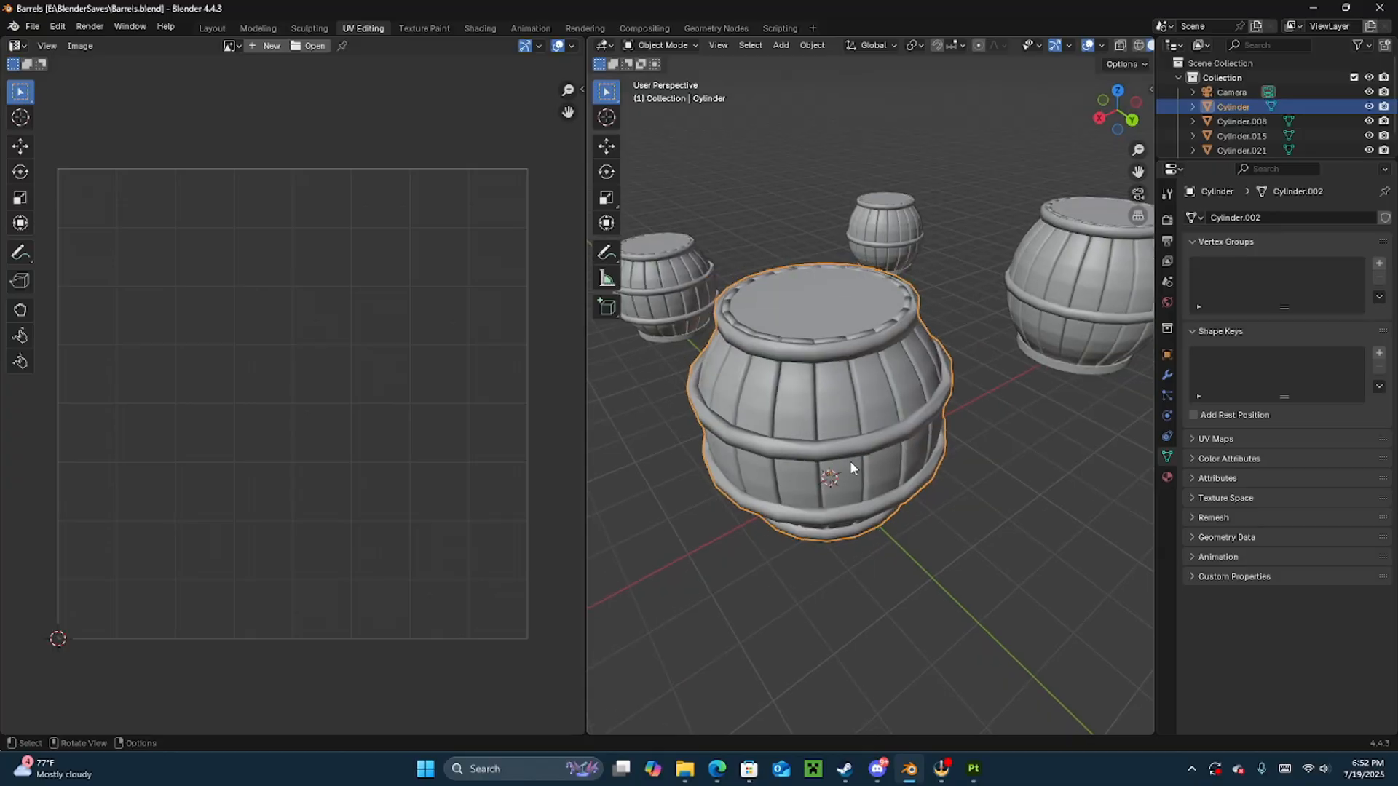
key(Tab)
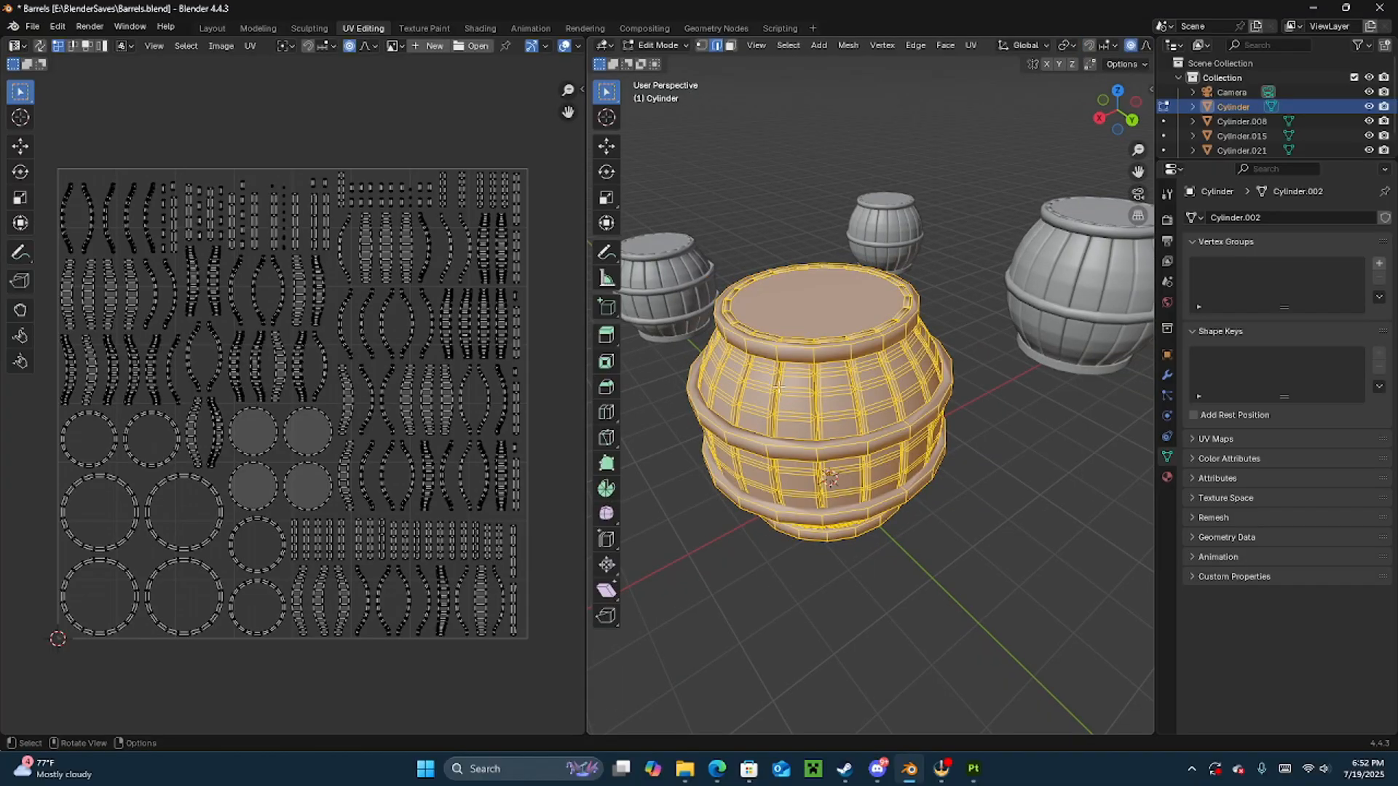
key(3)
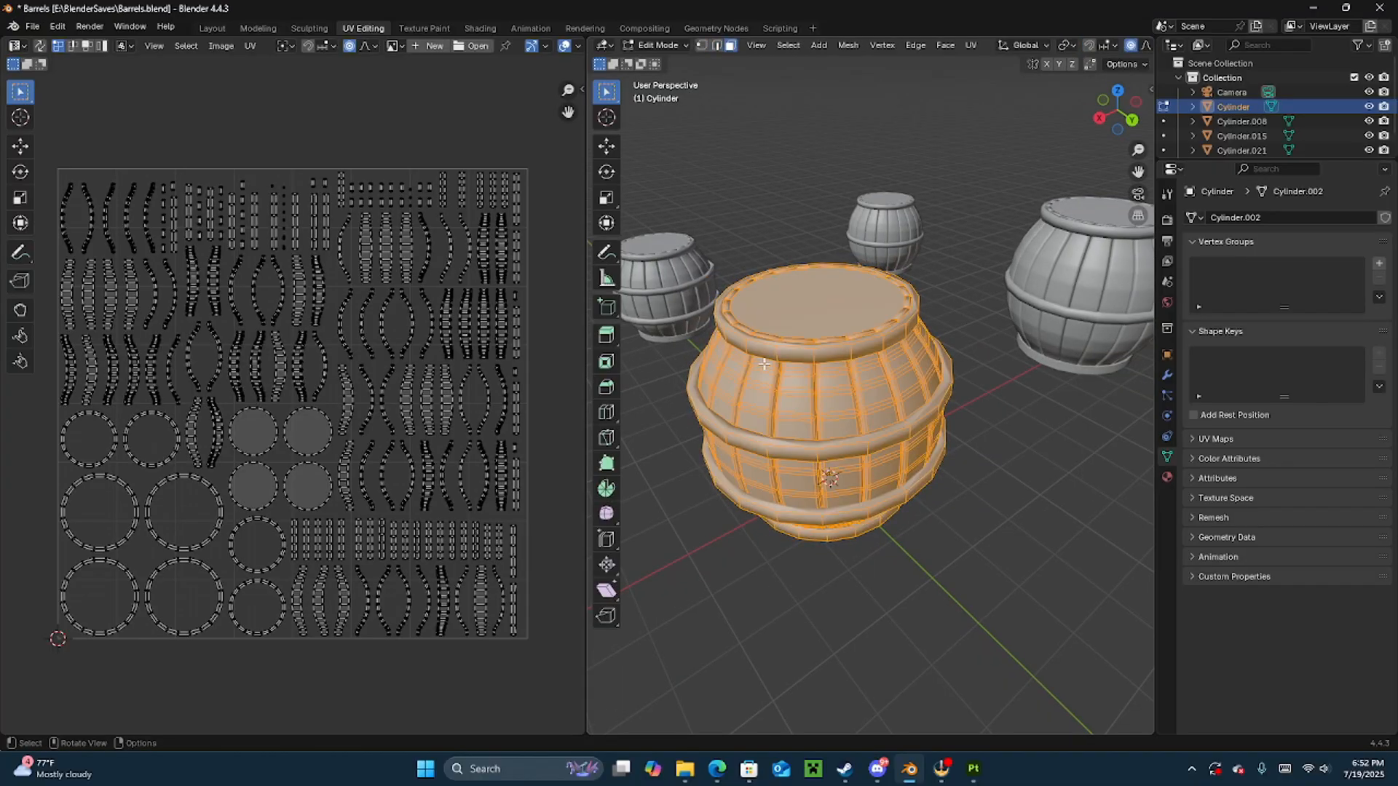
click(216, 26)
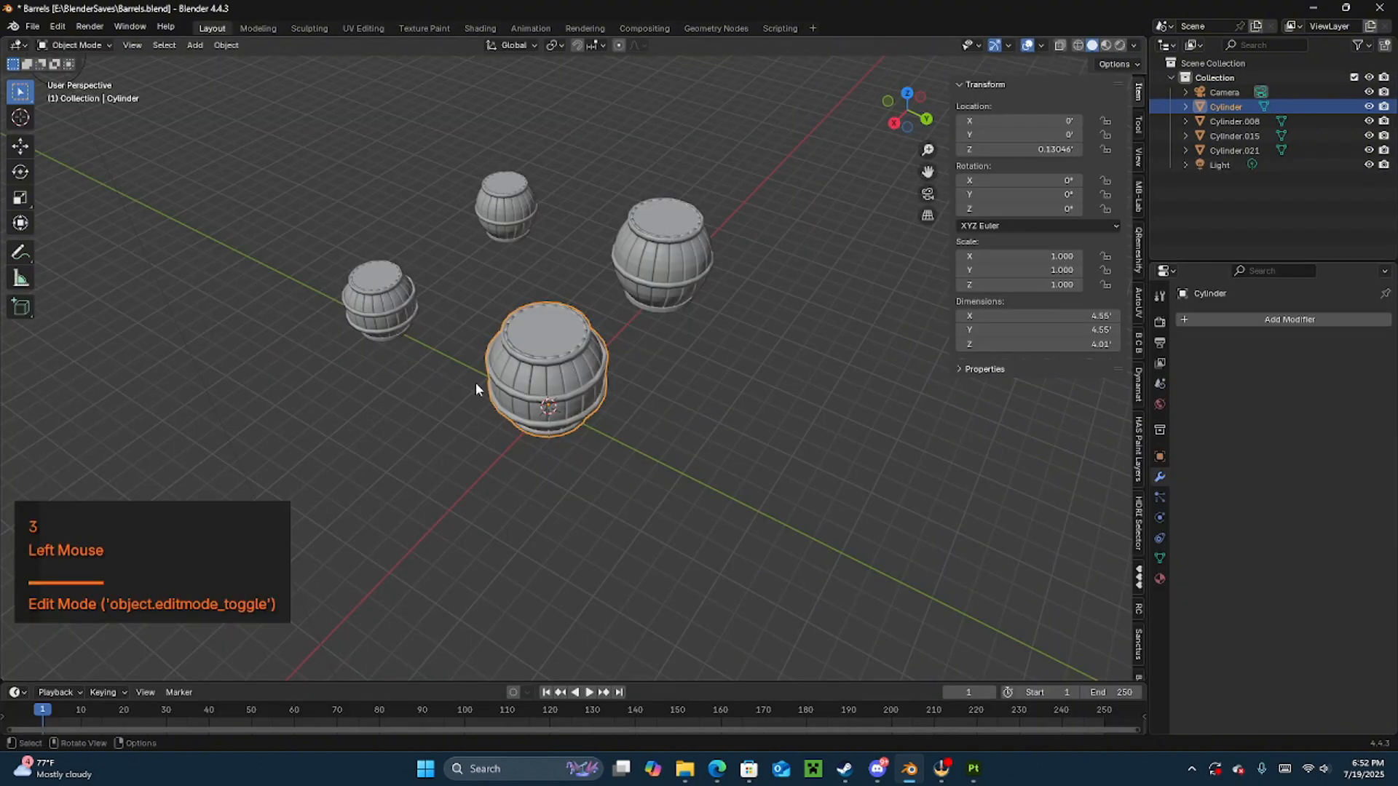
middle_drag(475, 383, 605, 365)
key(Tab)
scroll(390, 370, up, 2)
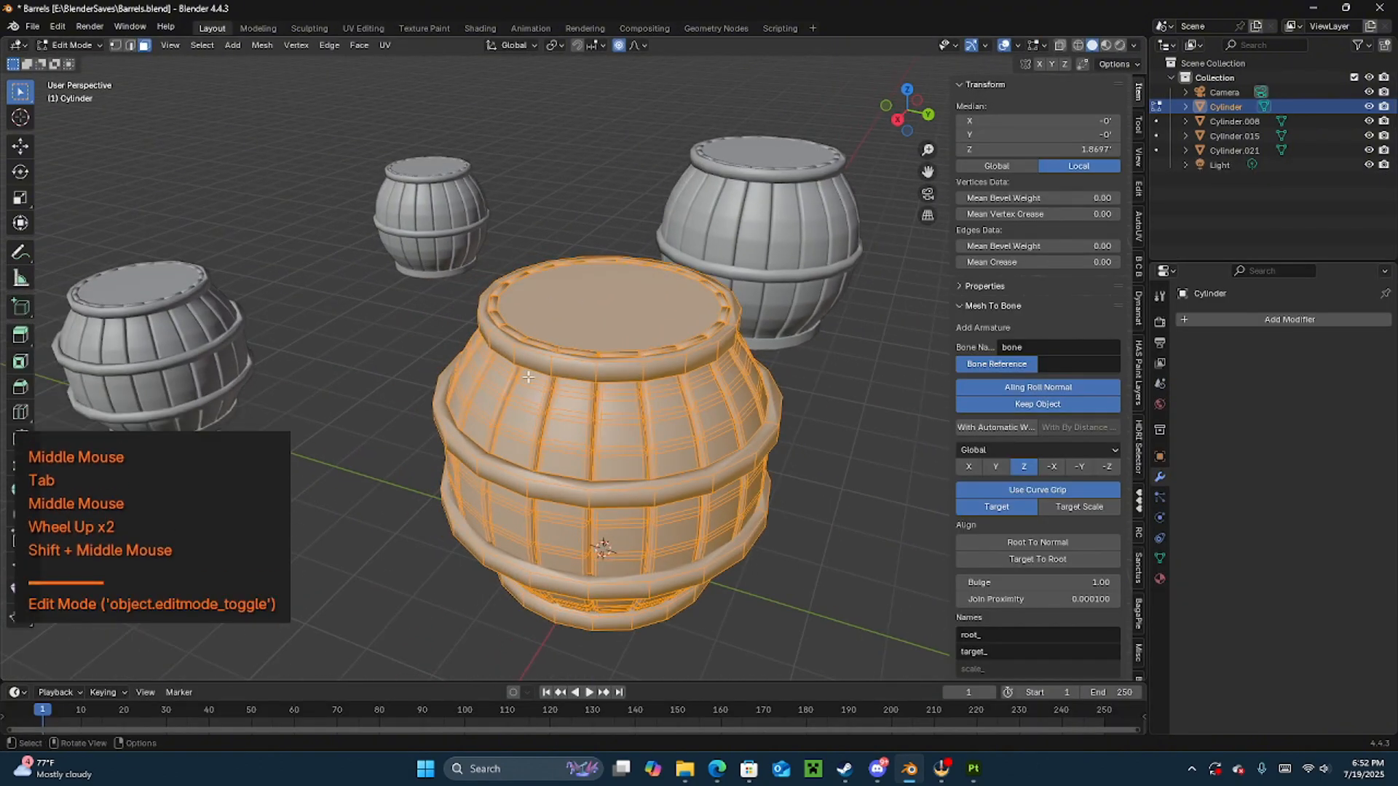
click(576, 370)
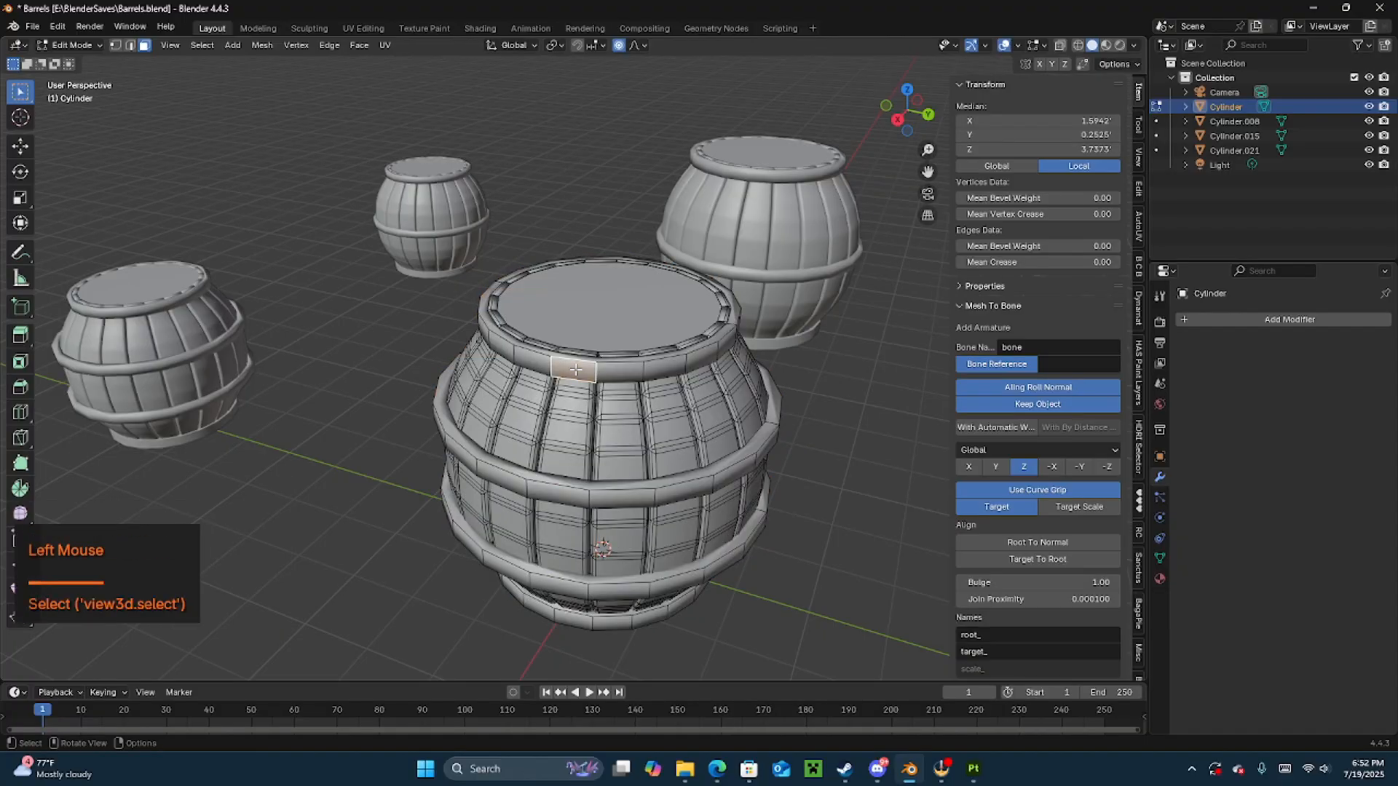
click(907, 386)
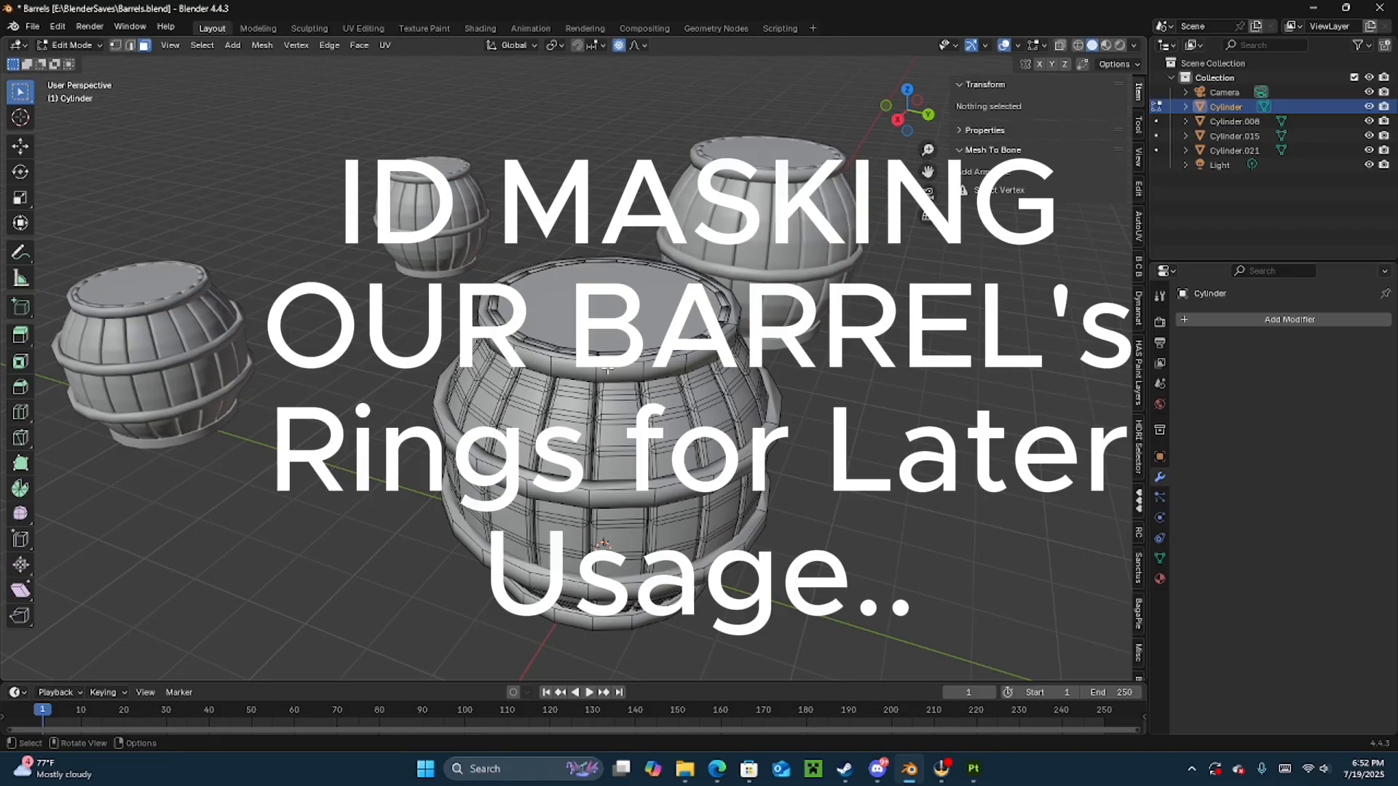
- Select all the barrel's rings, from the top rim down to the base, as linked geometry
key(l)
key(l)
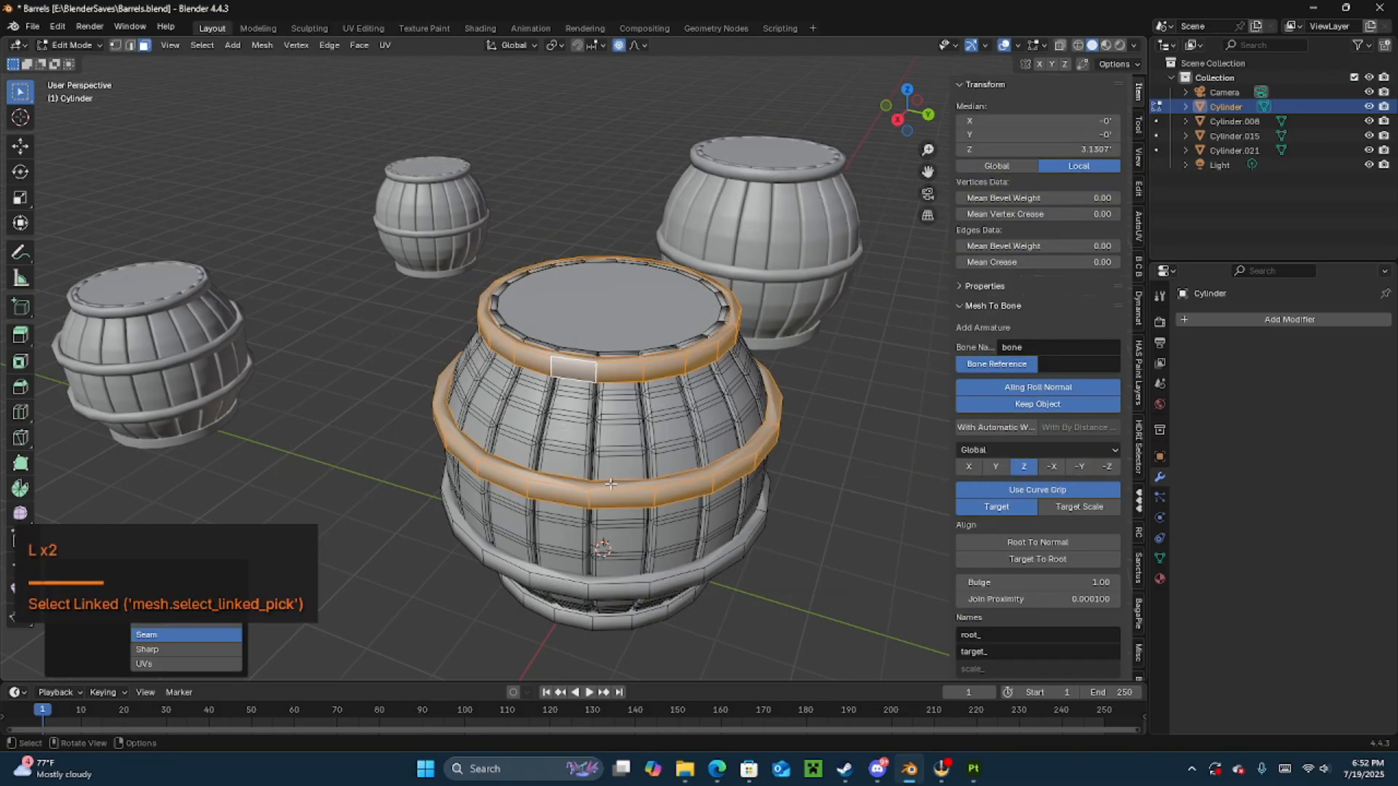
key(l)
click(595, 589)
key(l)
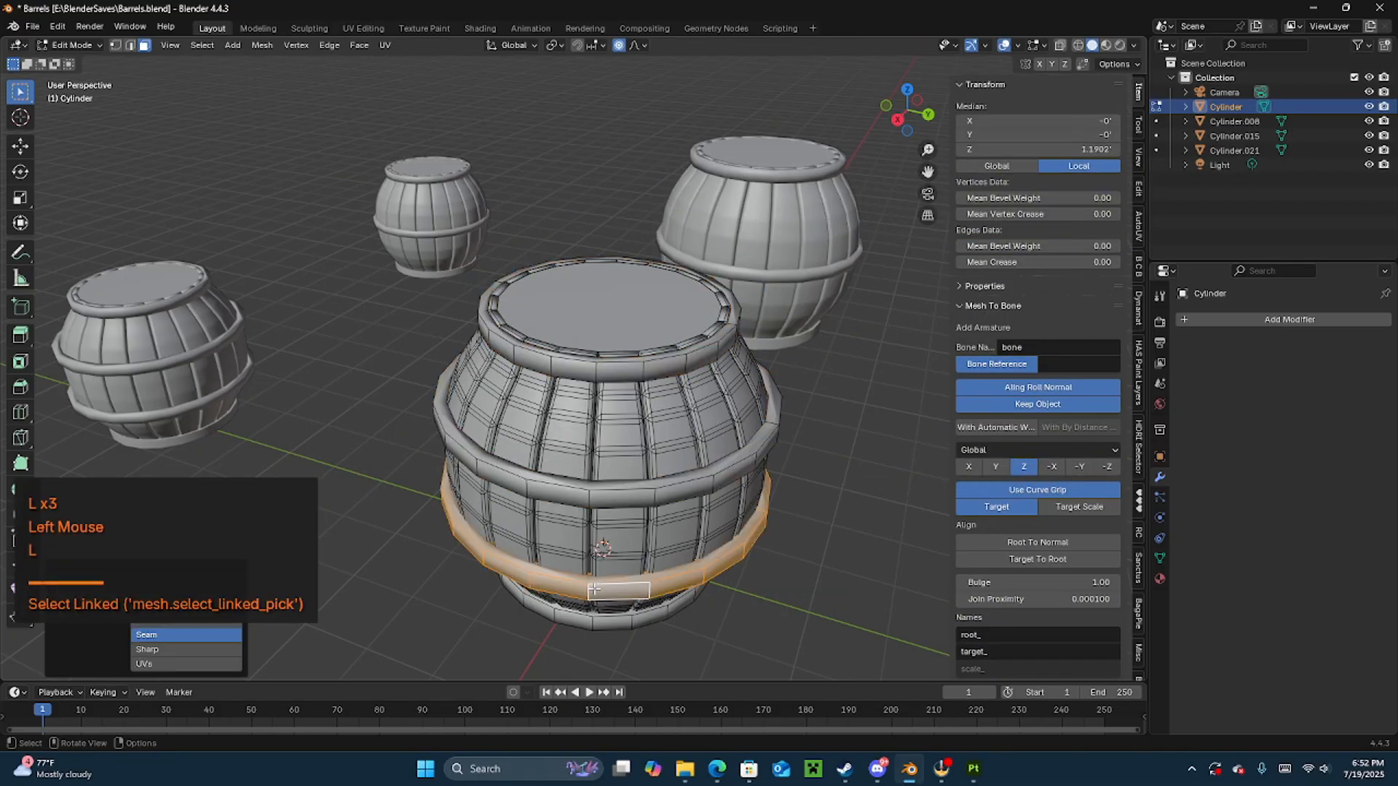
key(l)
key(l)
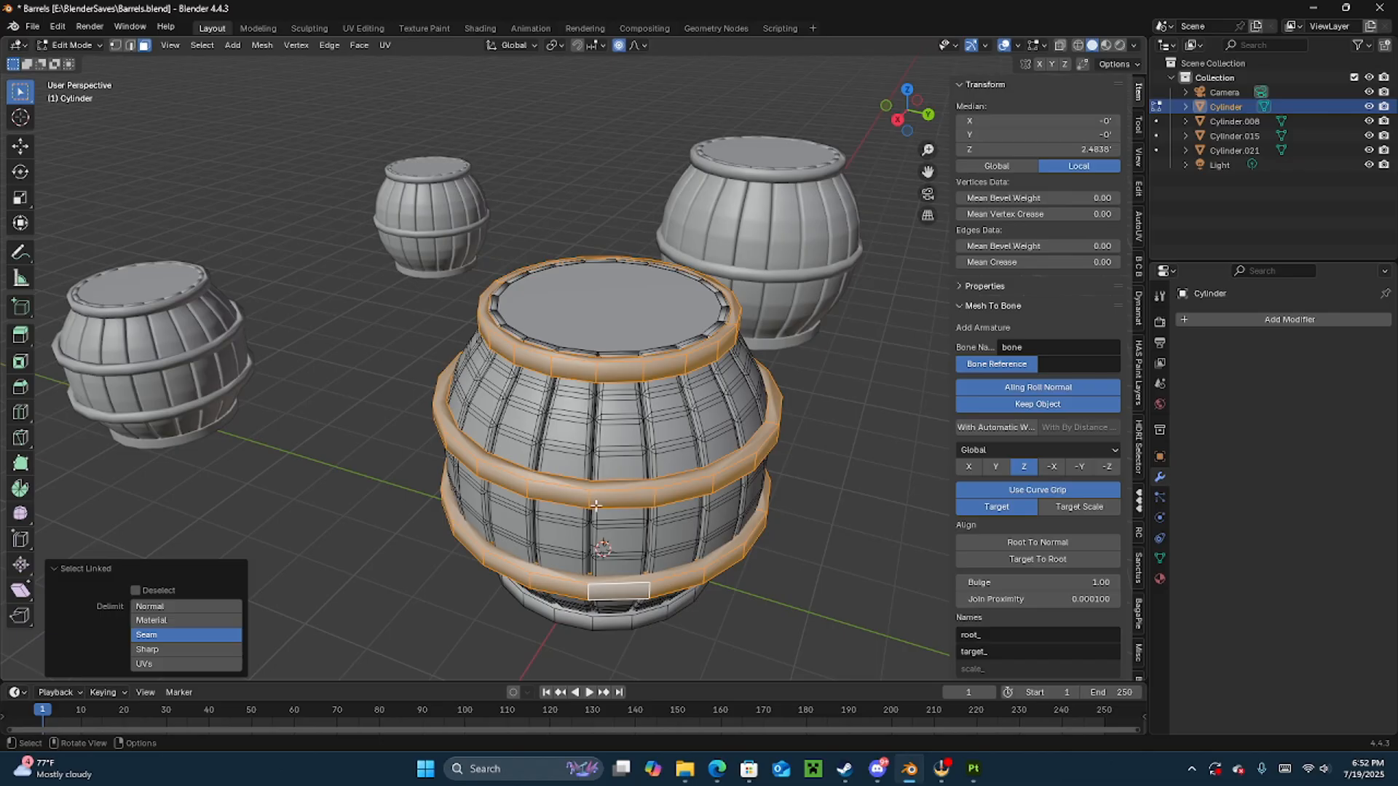
key(l)
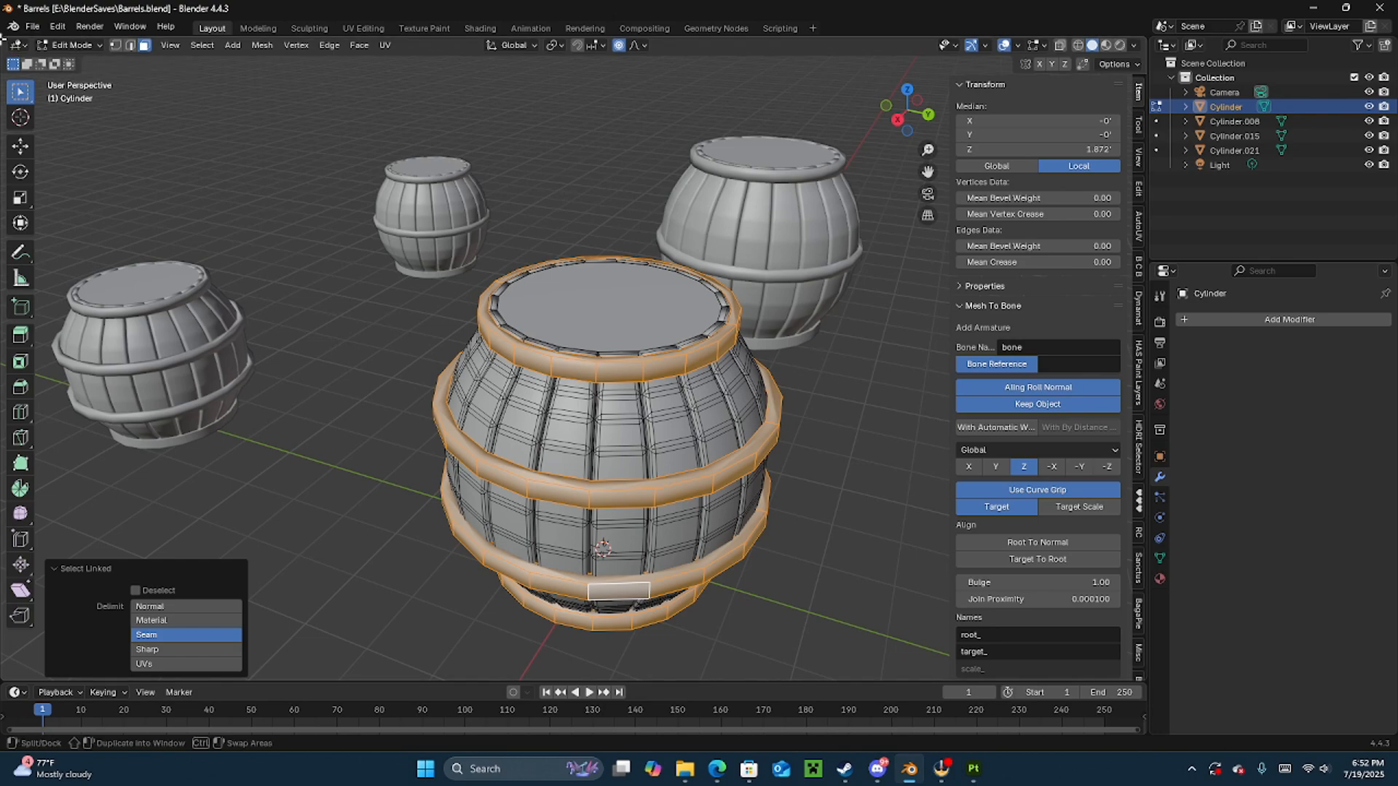
- Split off a narrow area beside the 3D viewport and turn it into an Image Editor
drag(5, 40, 217, 48)
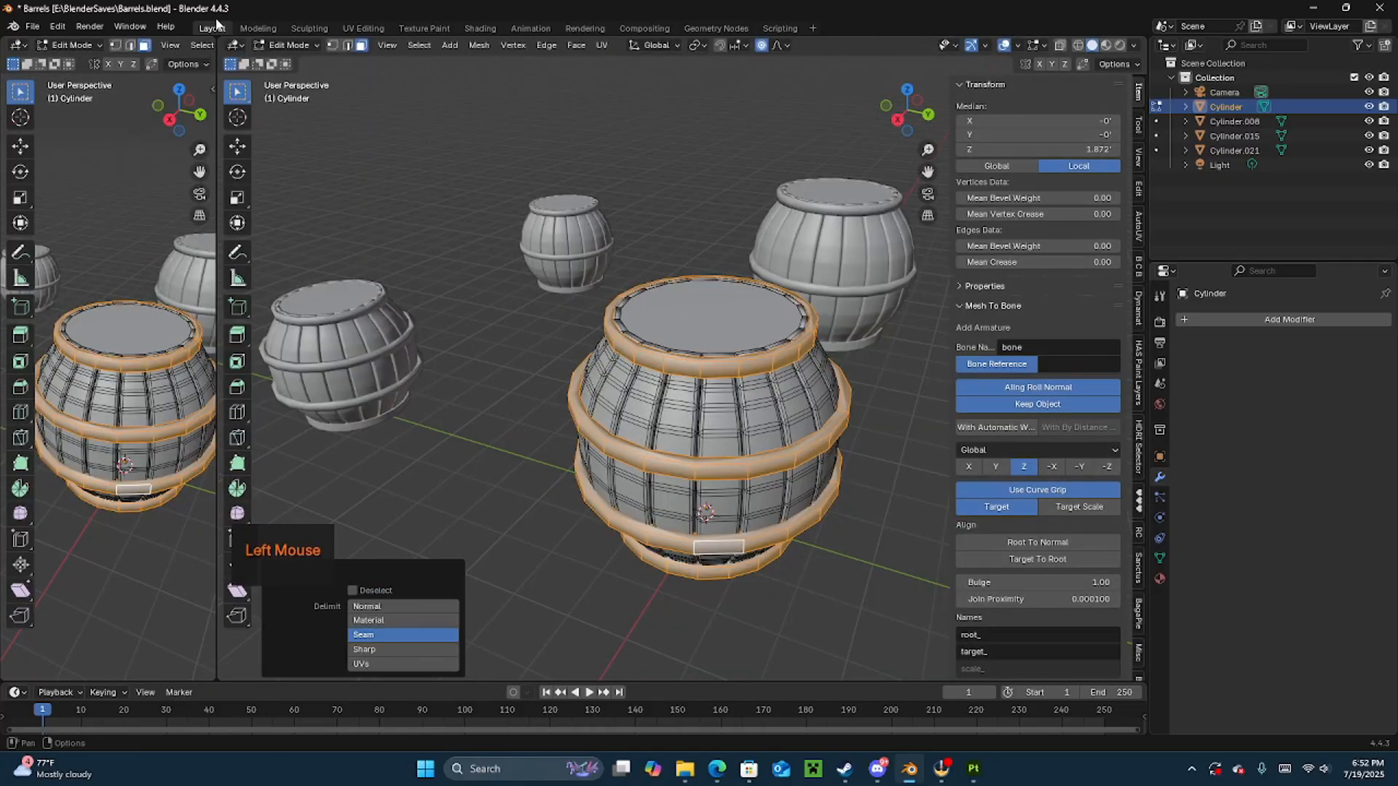
click(17, 44)
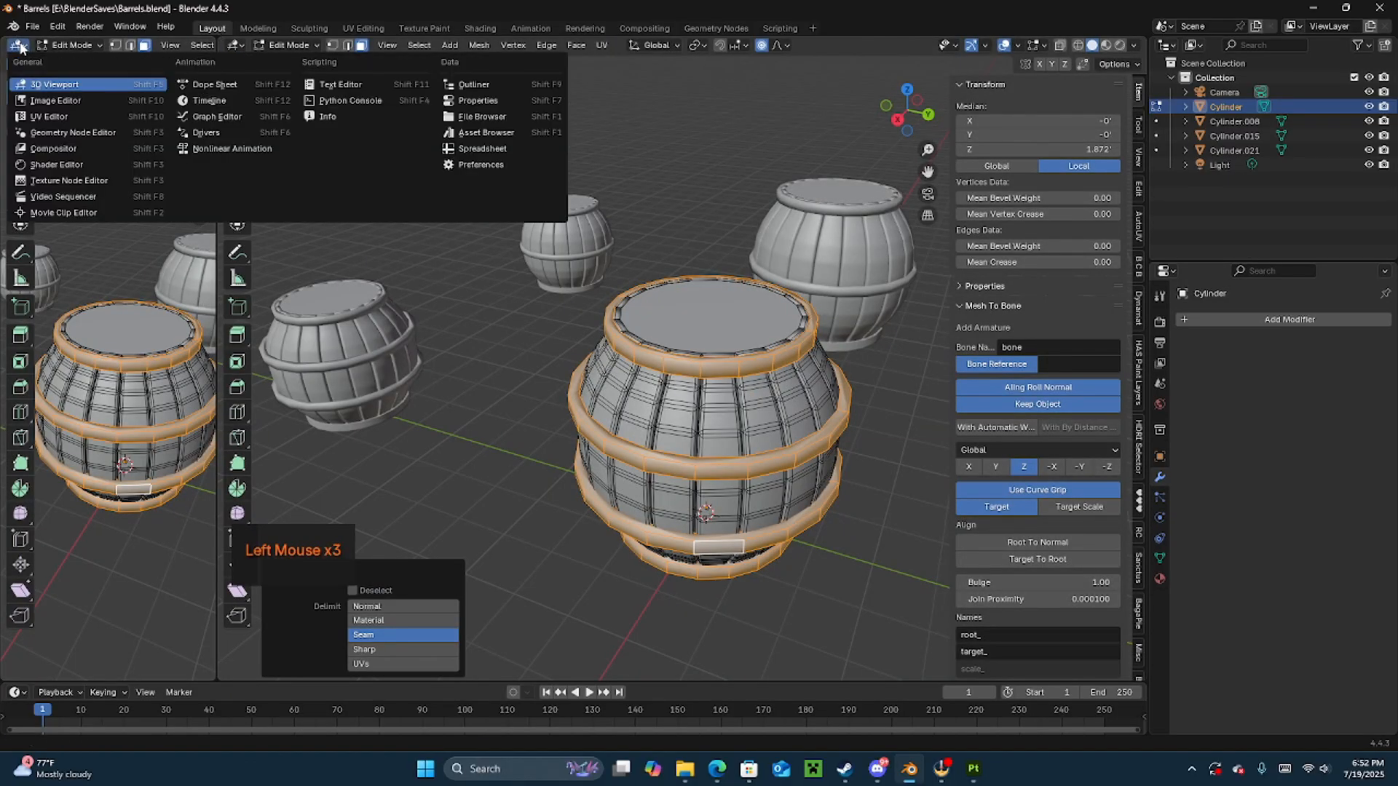
click(55, 101)
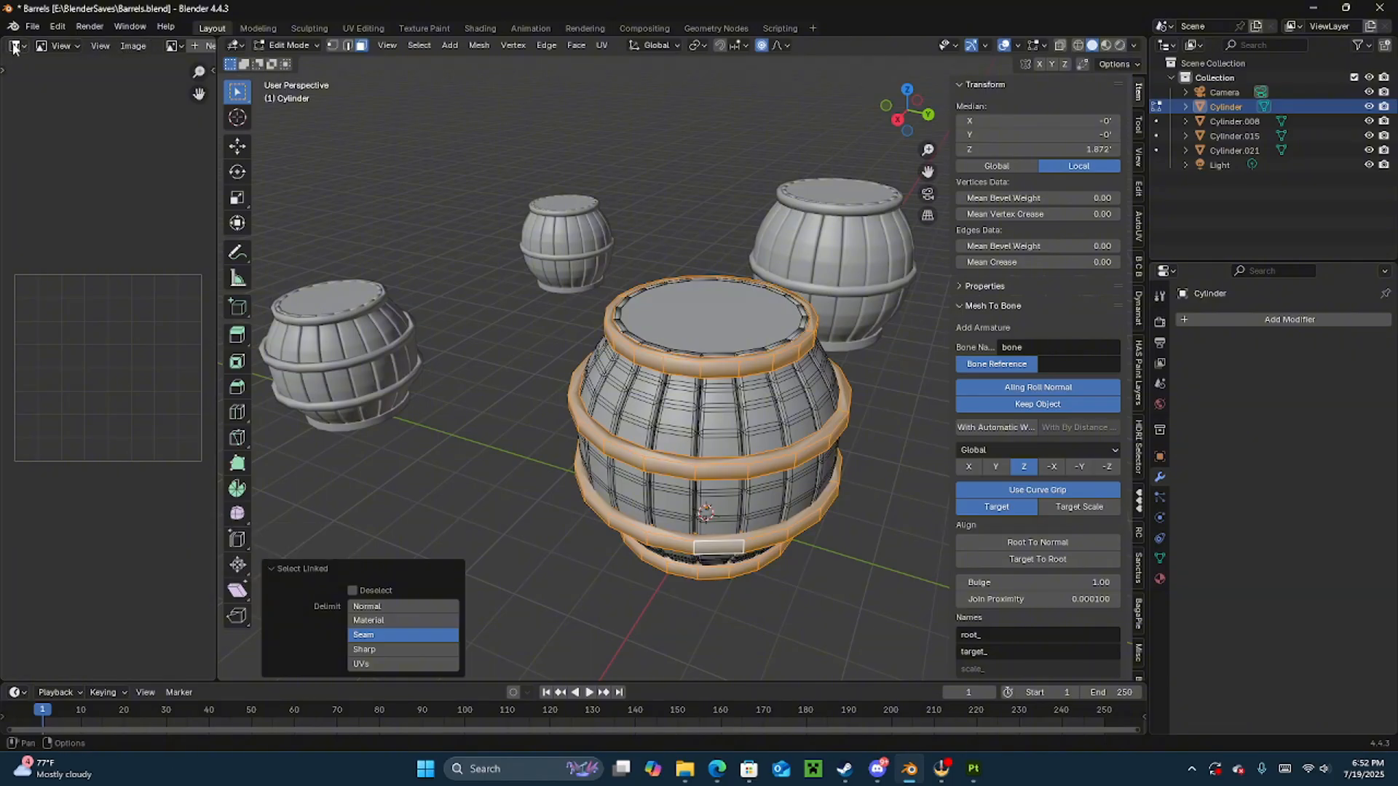
- Create a new blank 1024 × 1024 px black image named IDMAP_B2Rings
scroll(188, 47, down, 3)
click(155, 46)
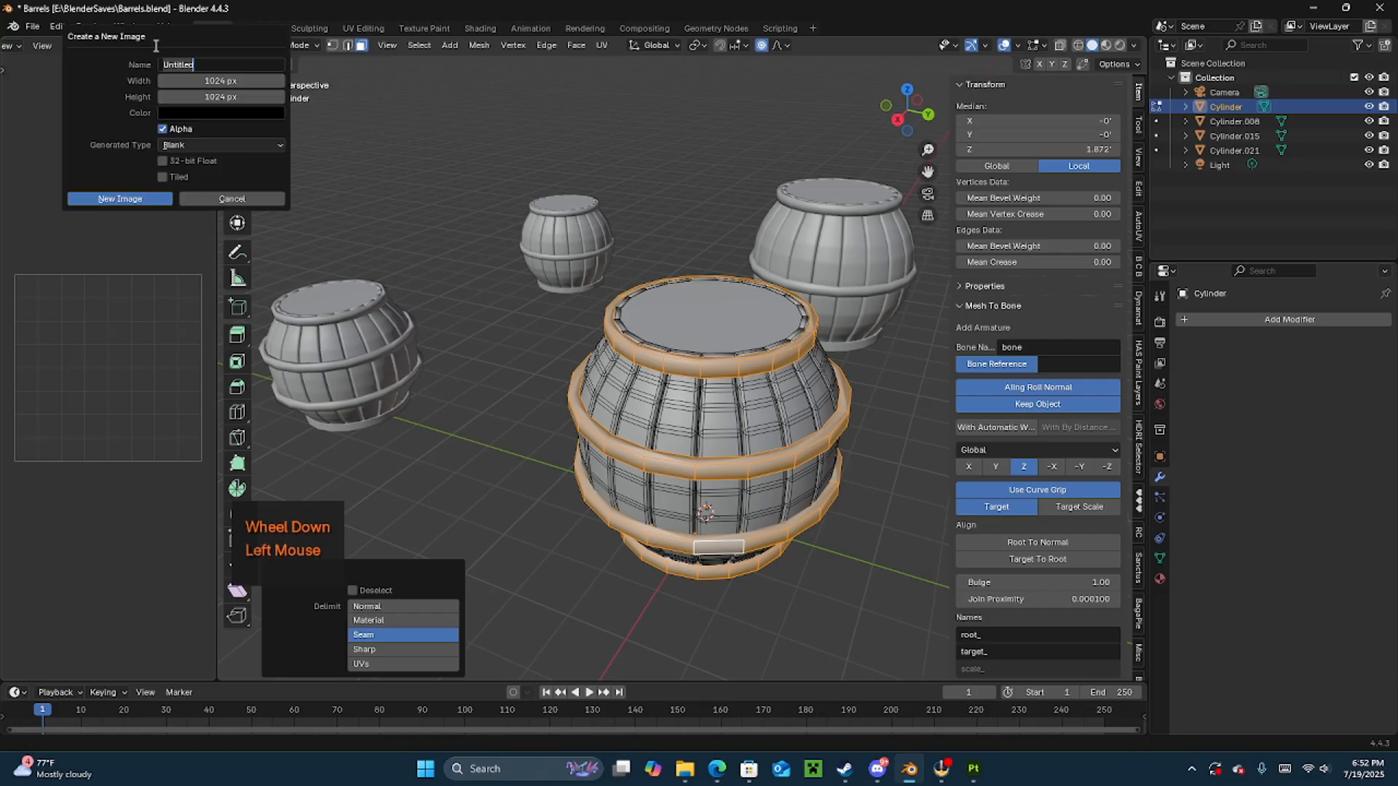
text(IDMAP)
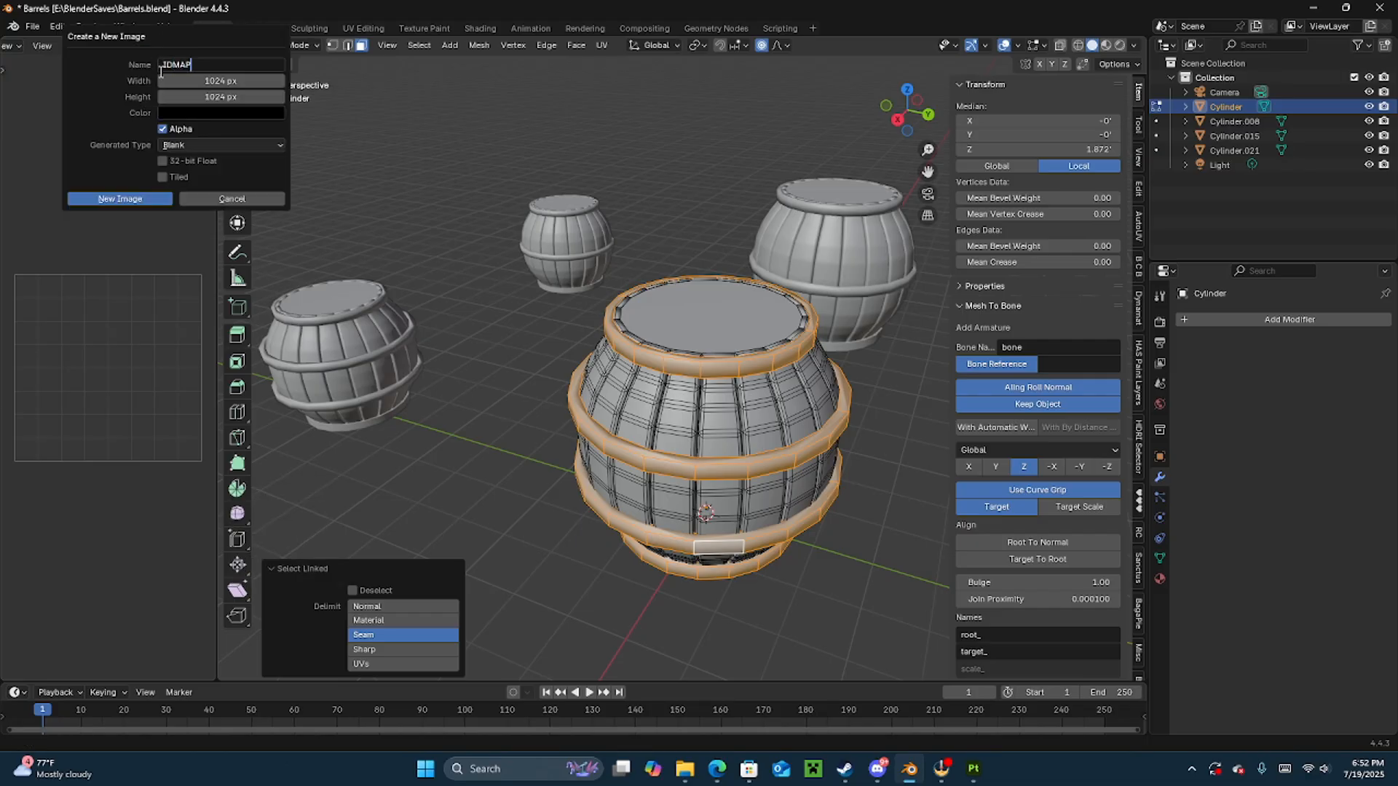
text(_)
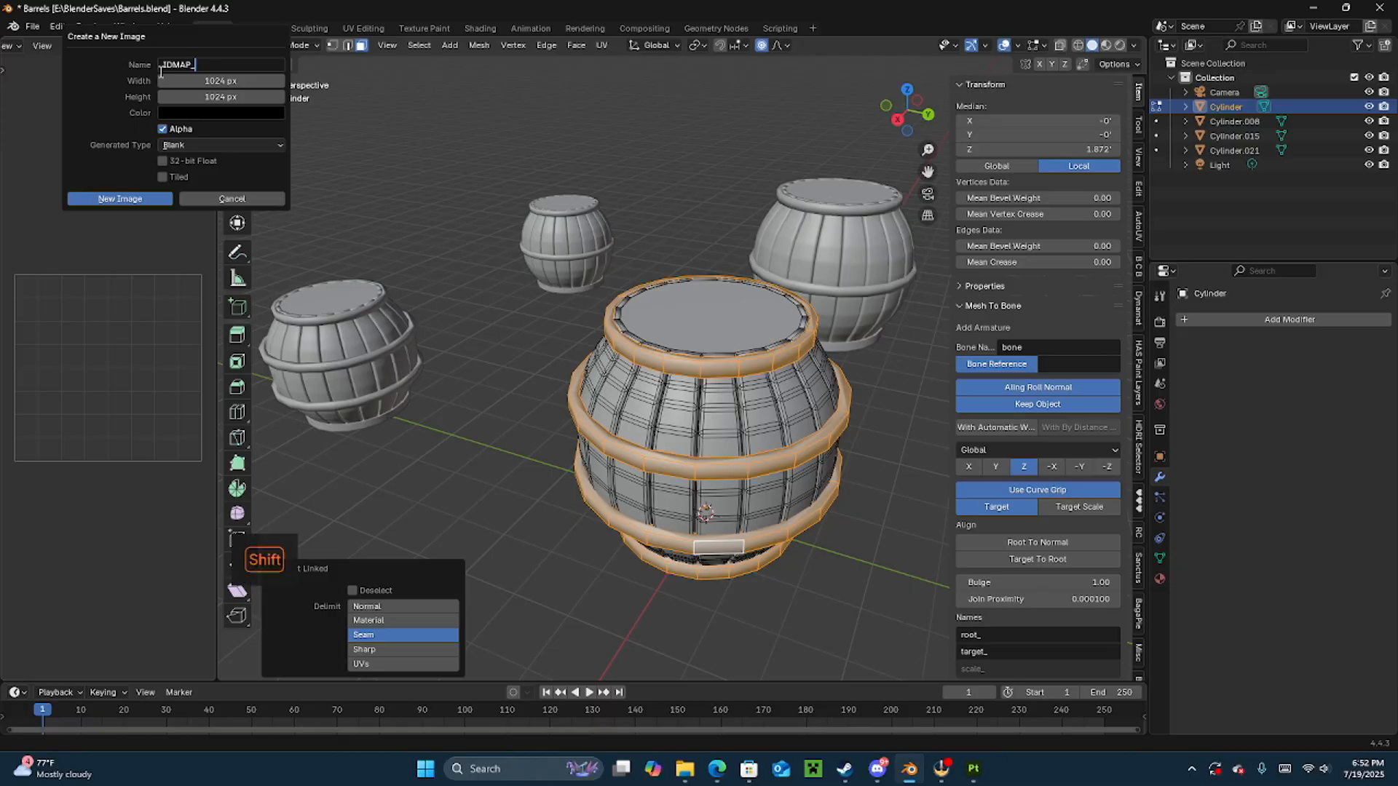
text(B2Rings)
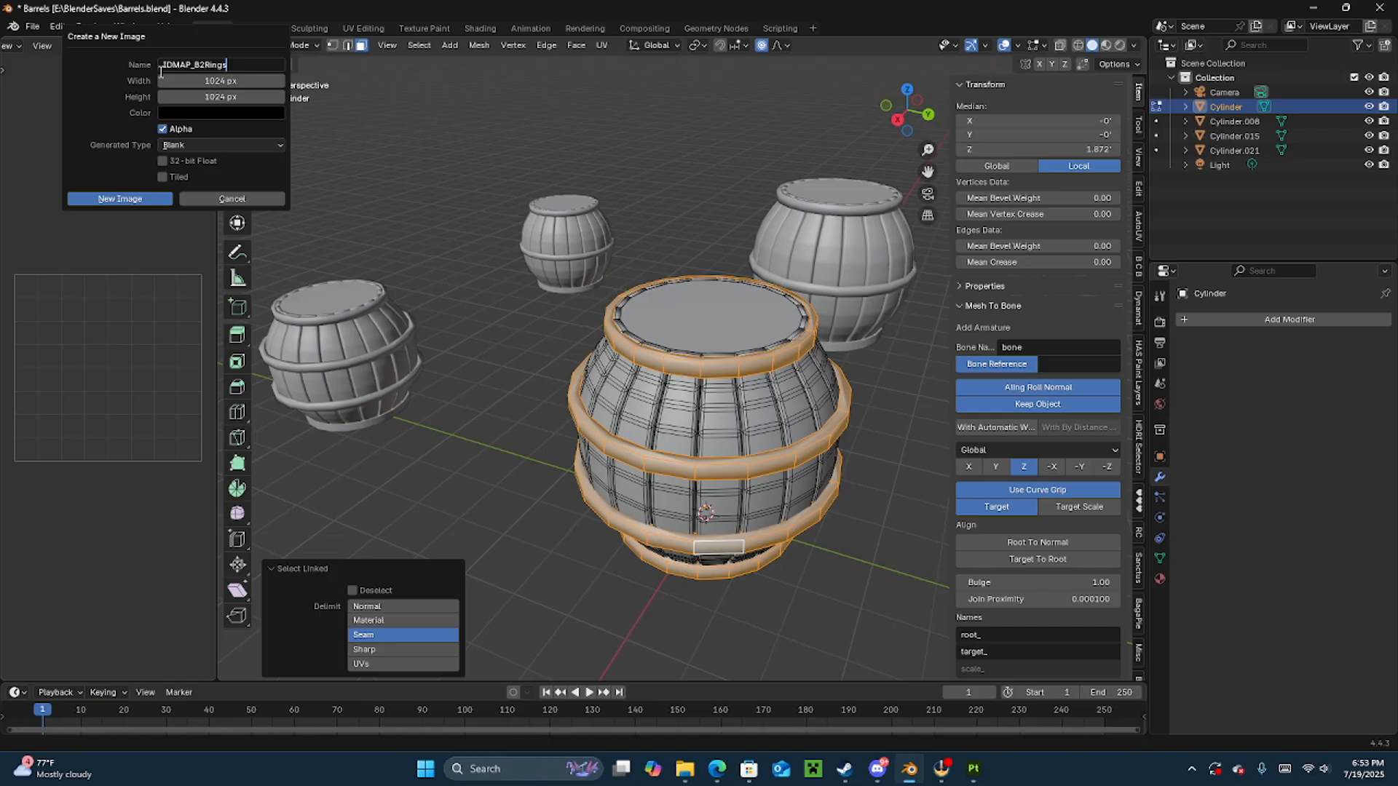
key(Return)
click(151, 199)
scroll(99, 229, down, 2)
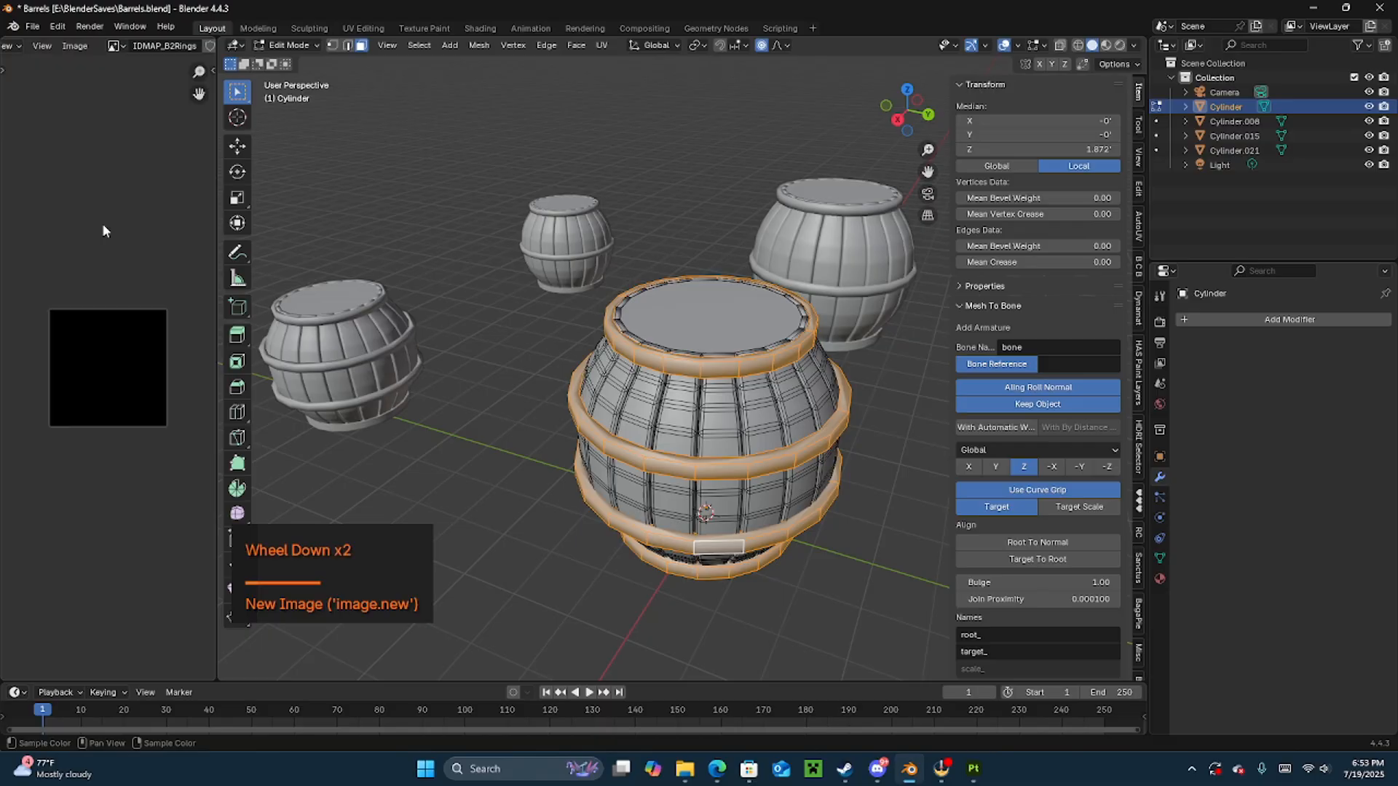
scroll(102, 223, up, 1)
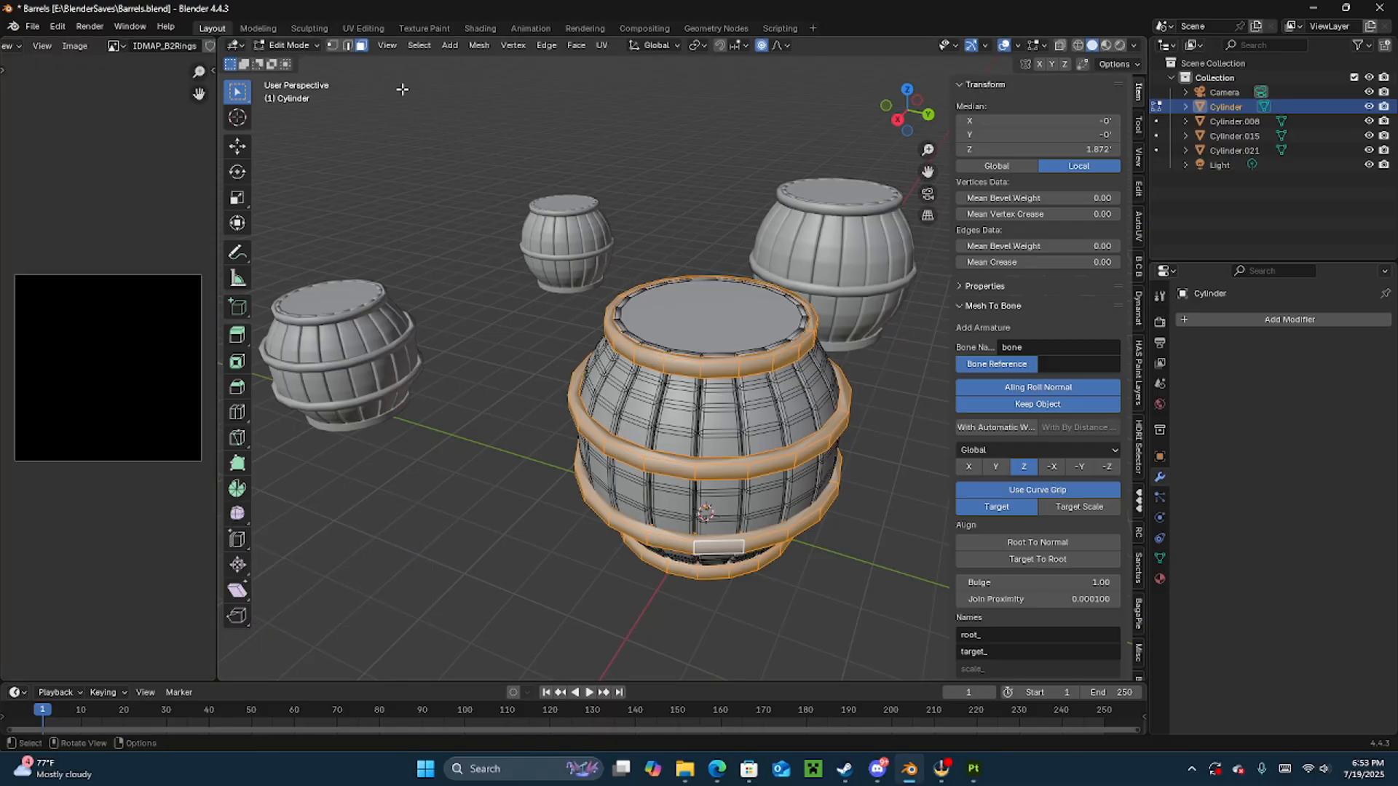
click(290, 45)
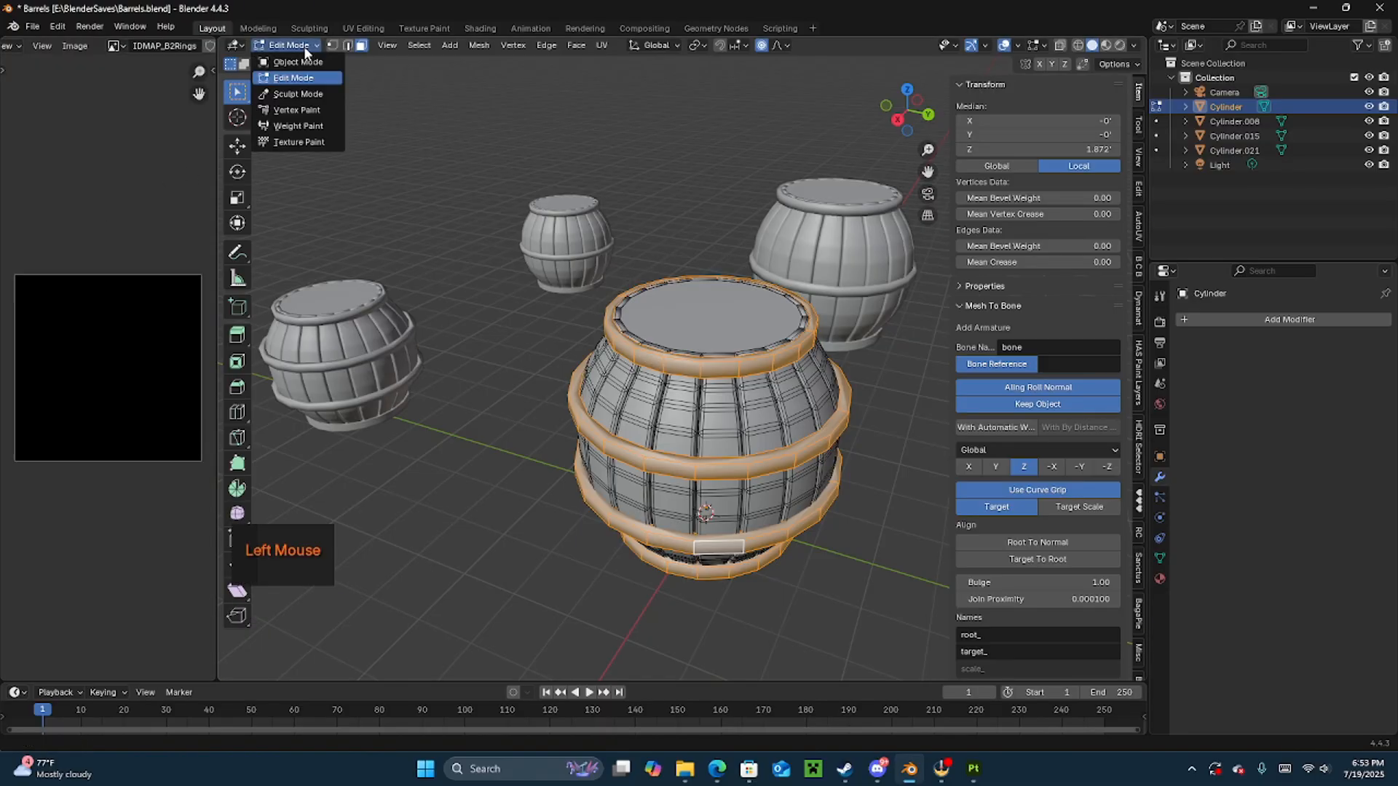
click(304, 139)
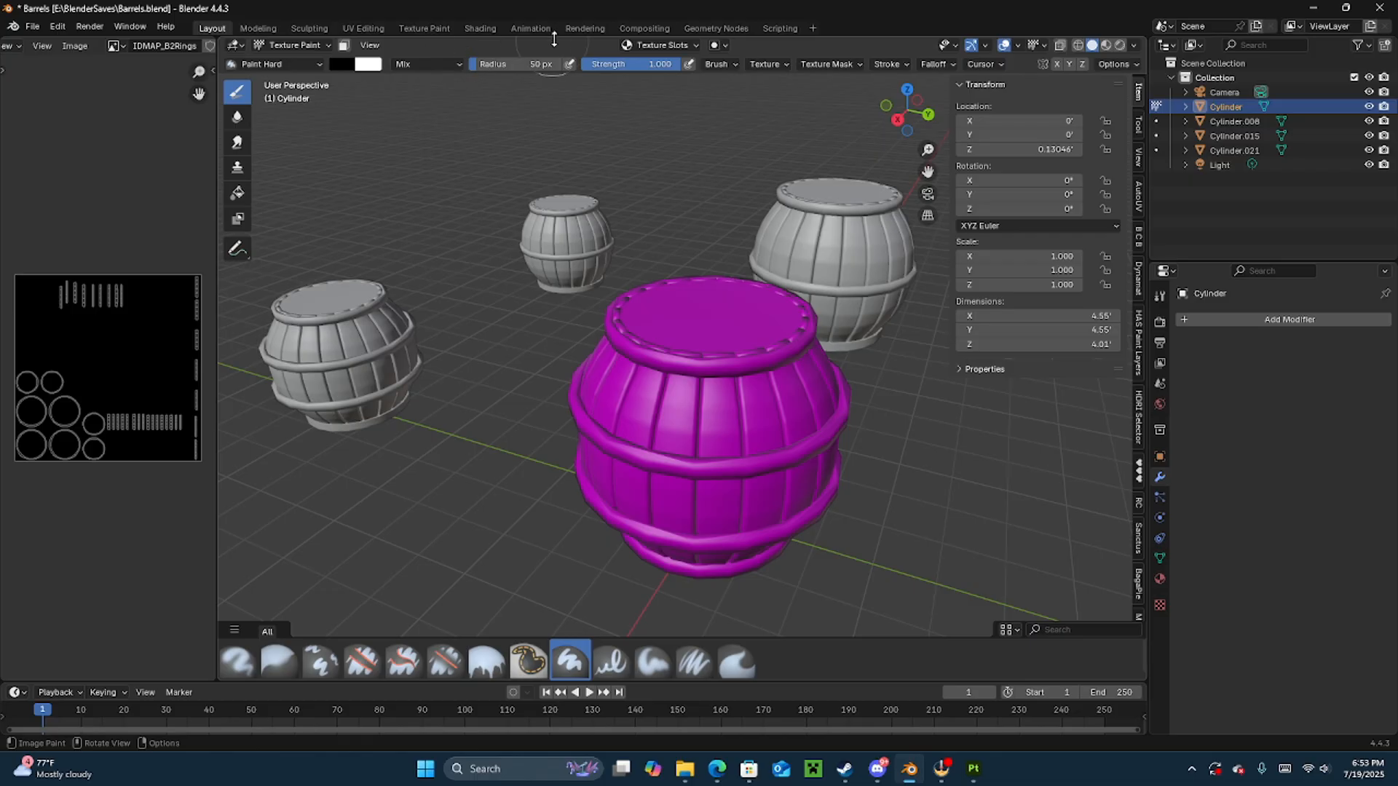
click(480, 29)
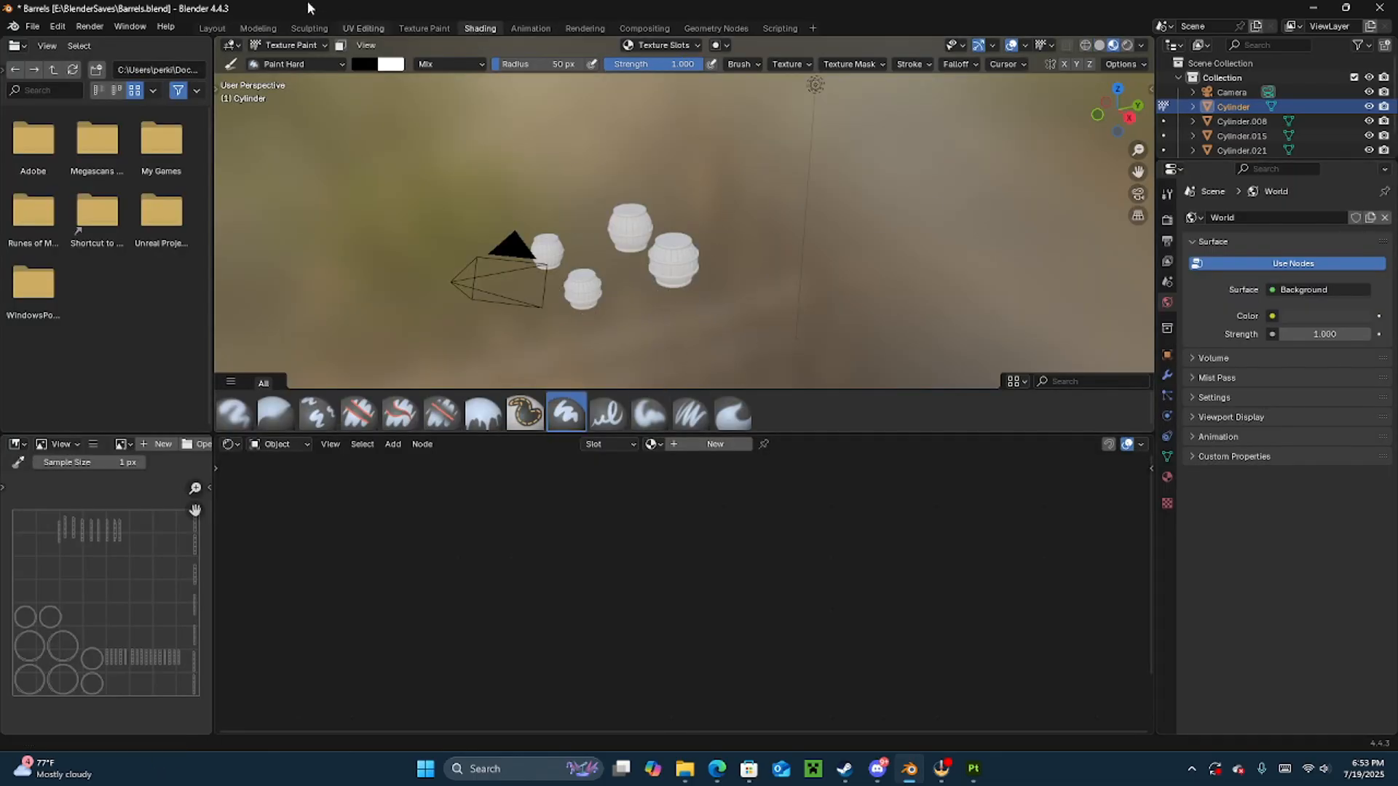
click(212, 28)
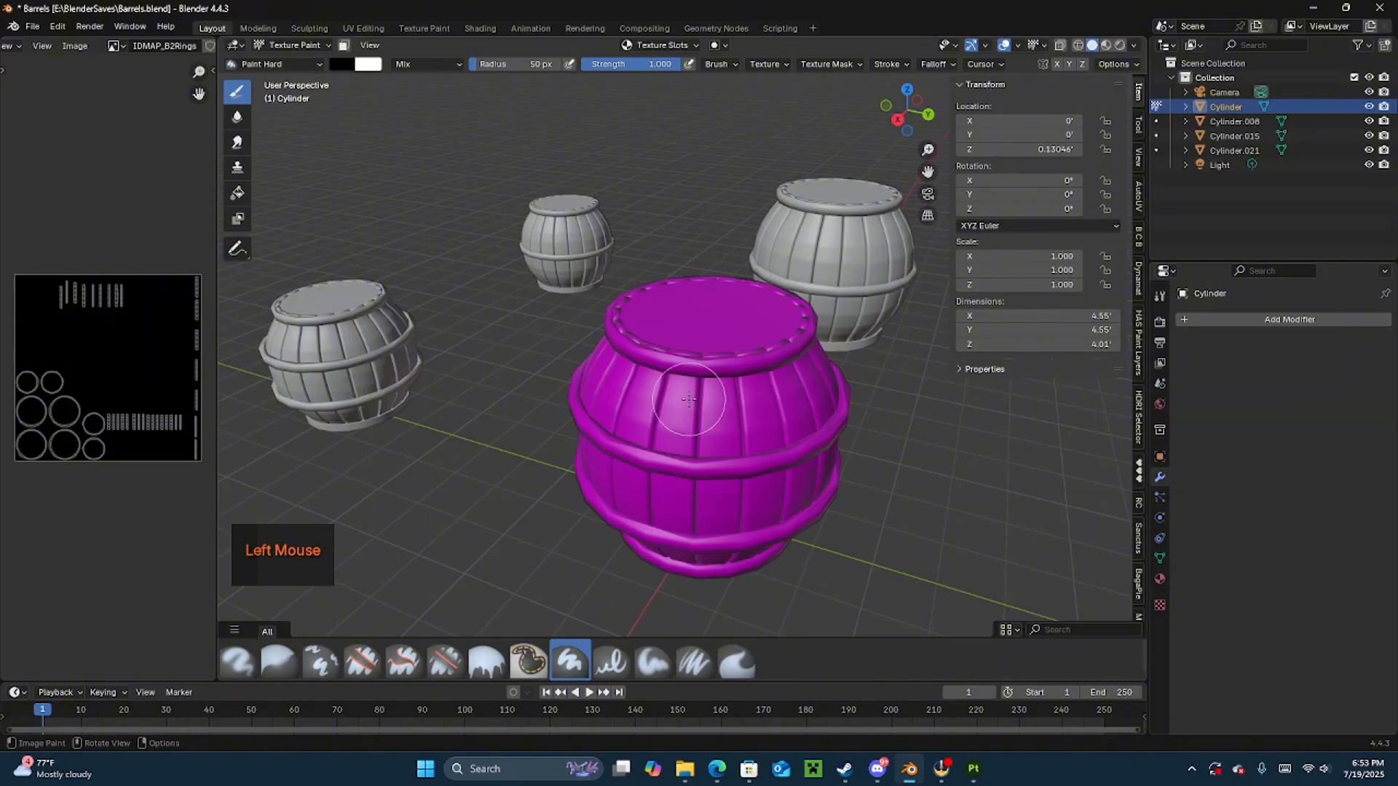
- Return the front barrel to Object Mode and give it a new material named Material1
click(292, 45)
click(291, 57)
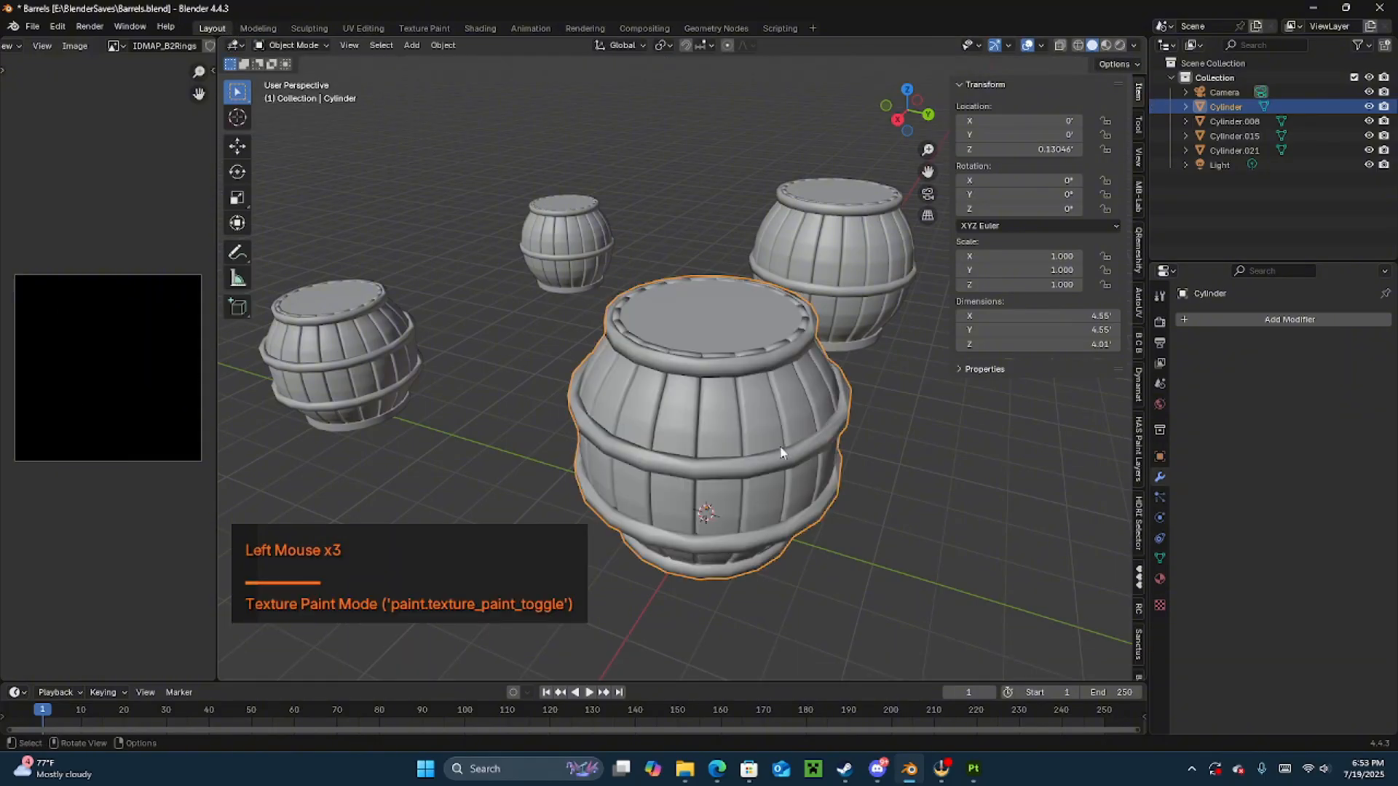
click(1160, 577)
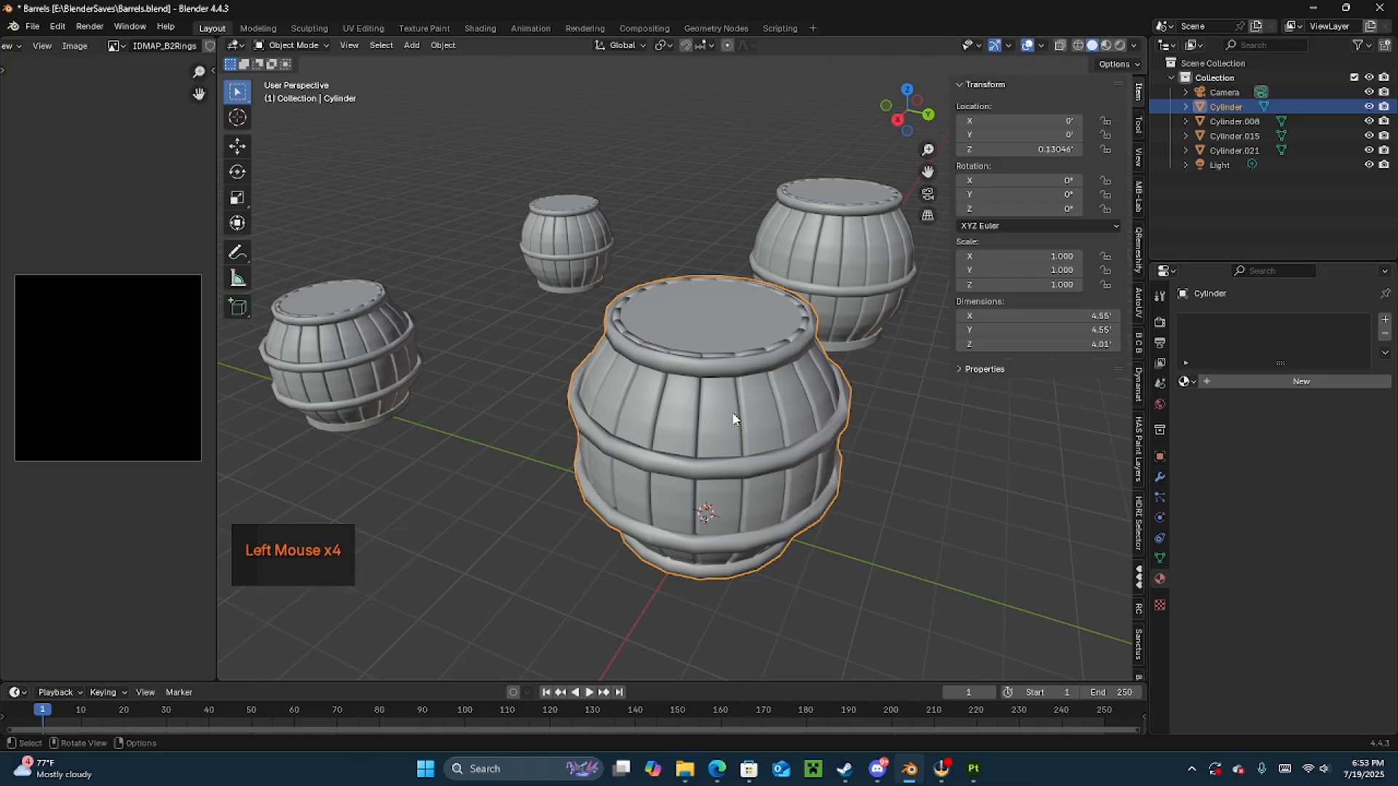
click(731, 435)
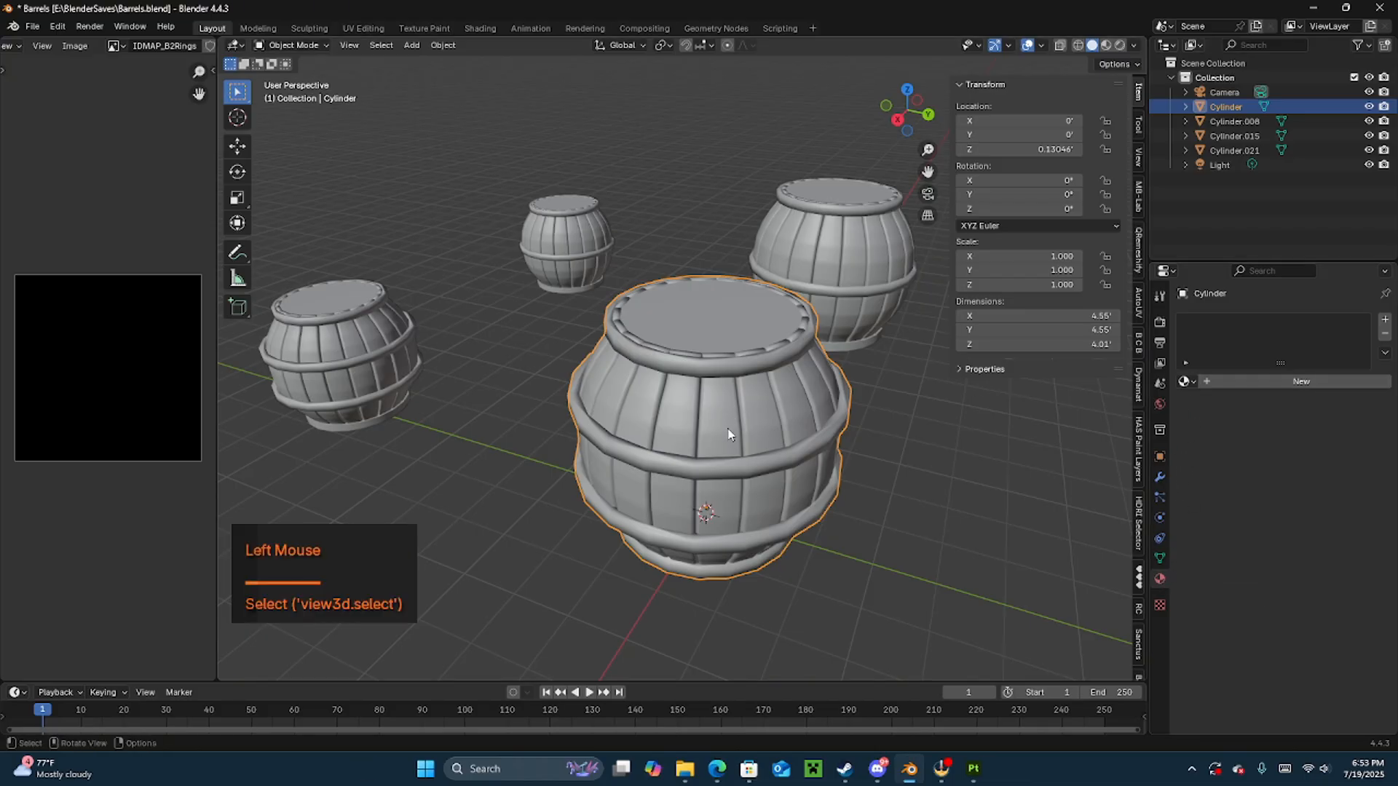
click(1234, 381)
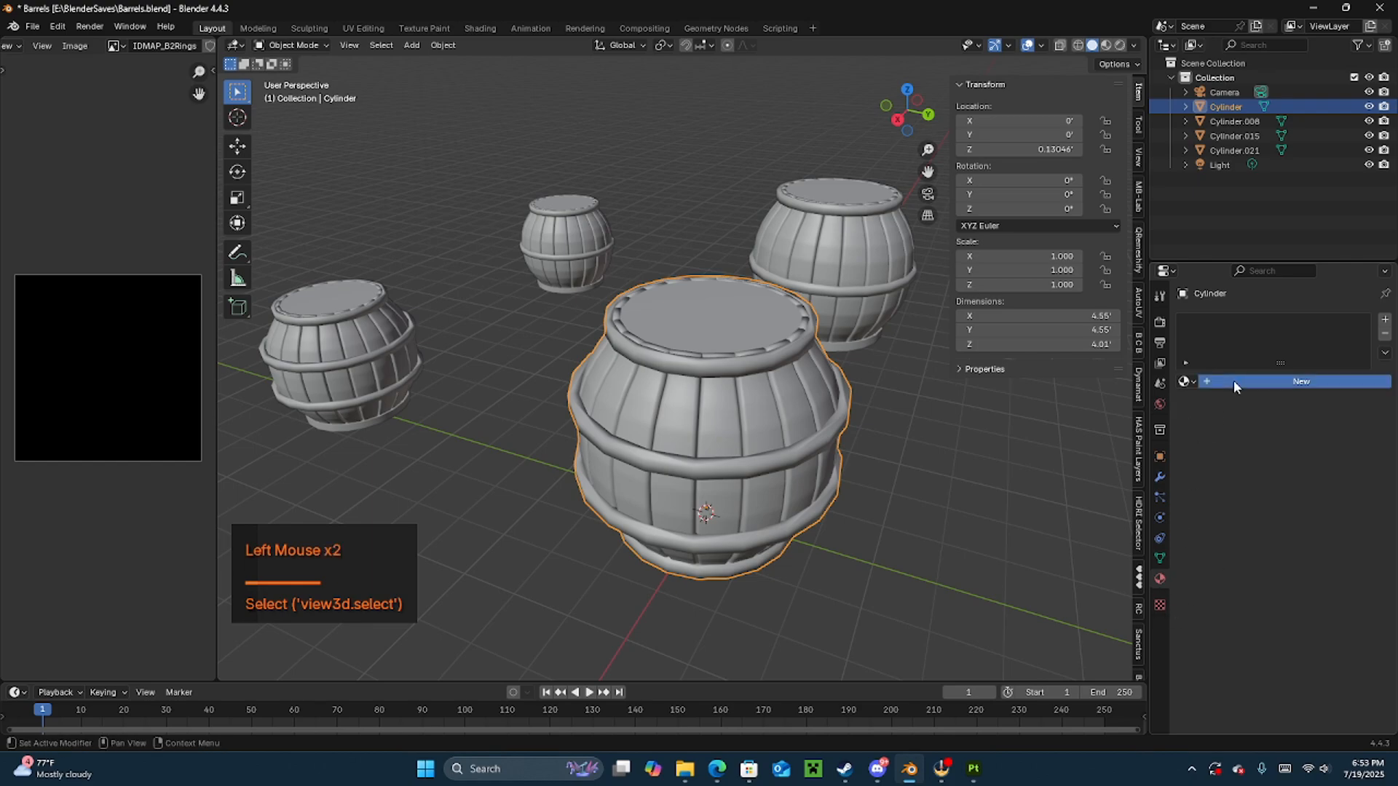
double_click(1236, 332)
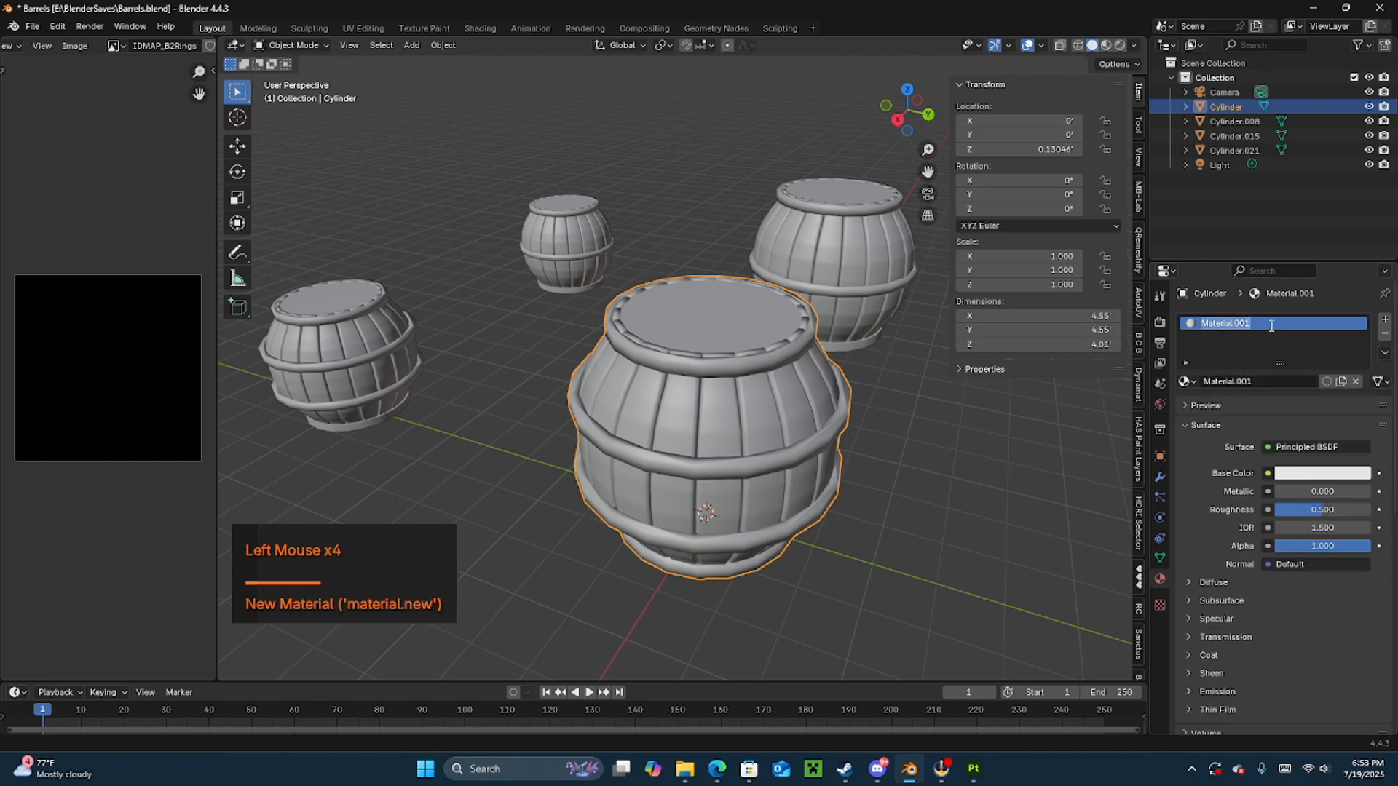
text(Mat)
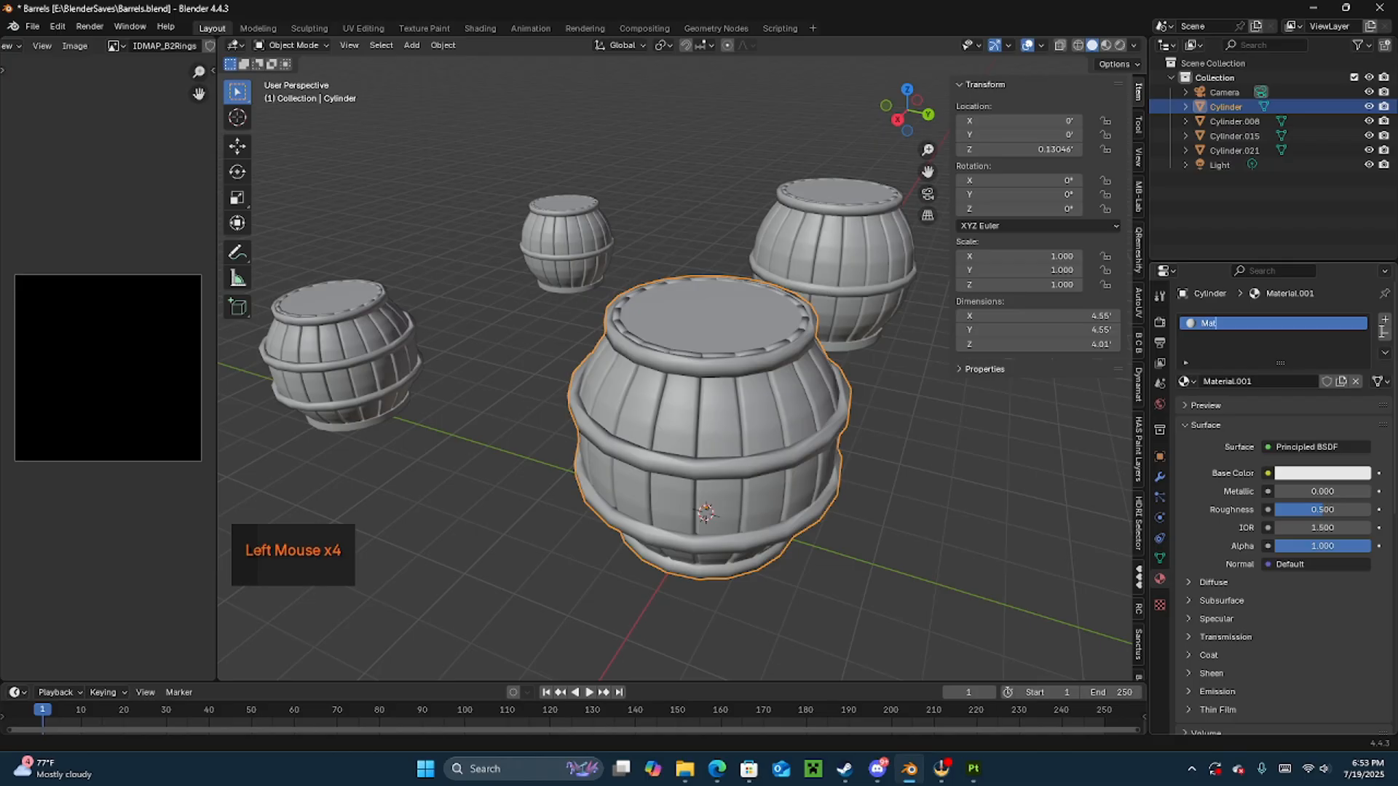
text(erial1)
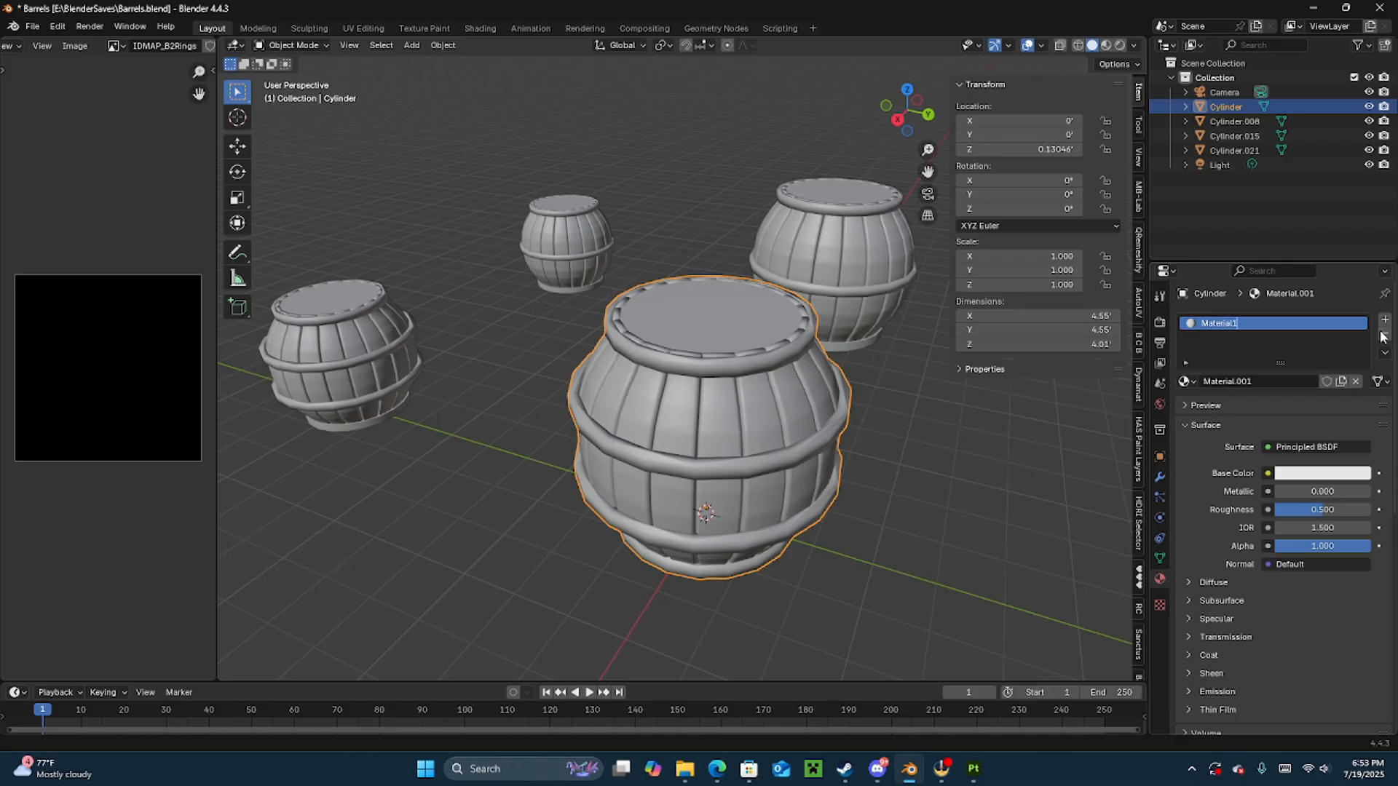
key(Return)
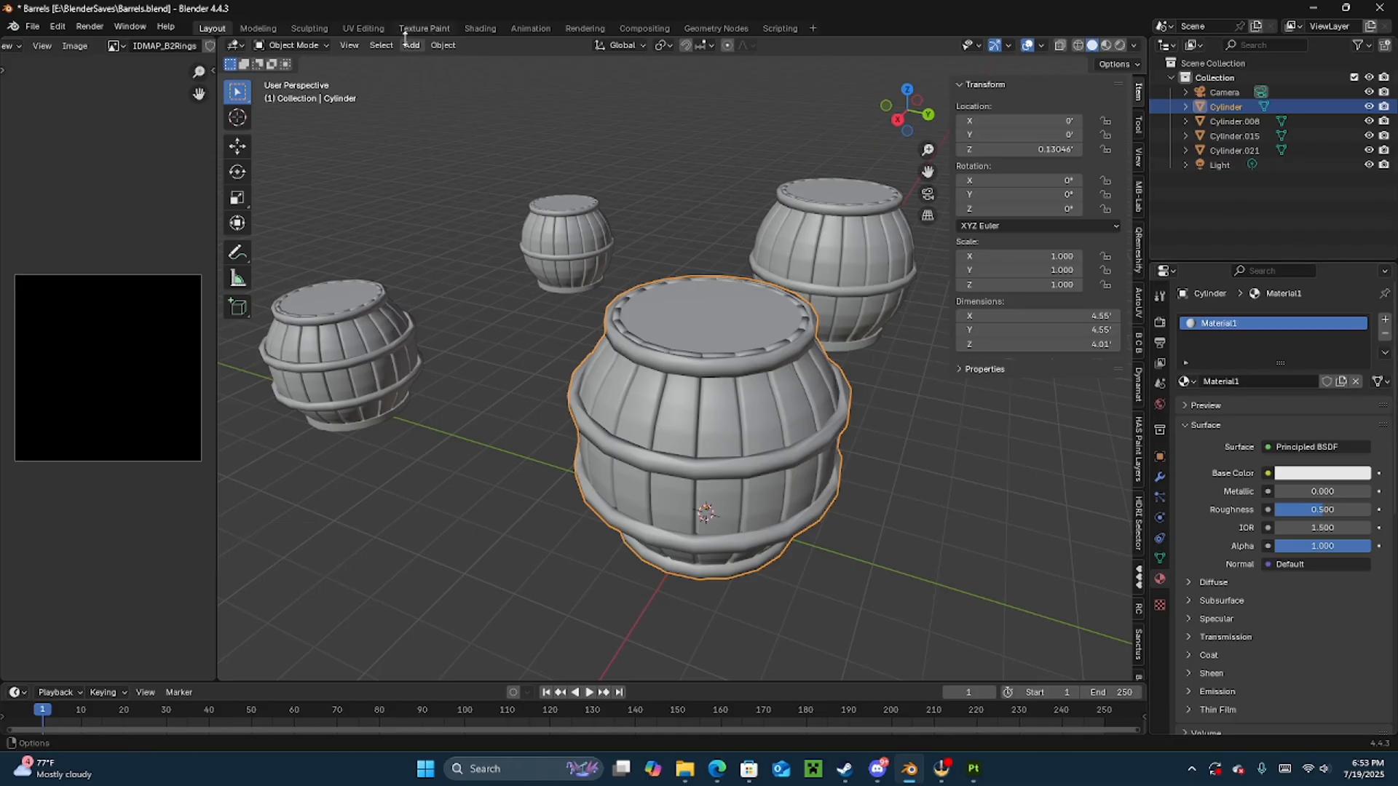
- In the Shading workspace, feed Material1's Base Color from a new Image Texture node that uses the IDMAP_B2Rings image
click(480, 28)
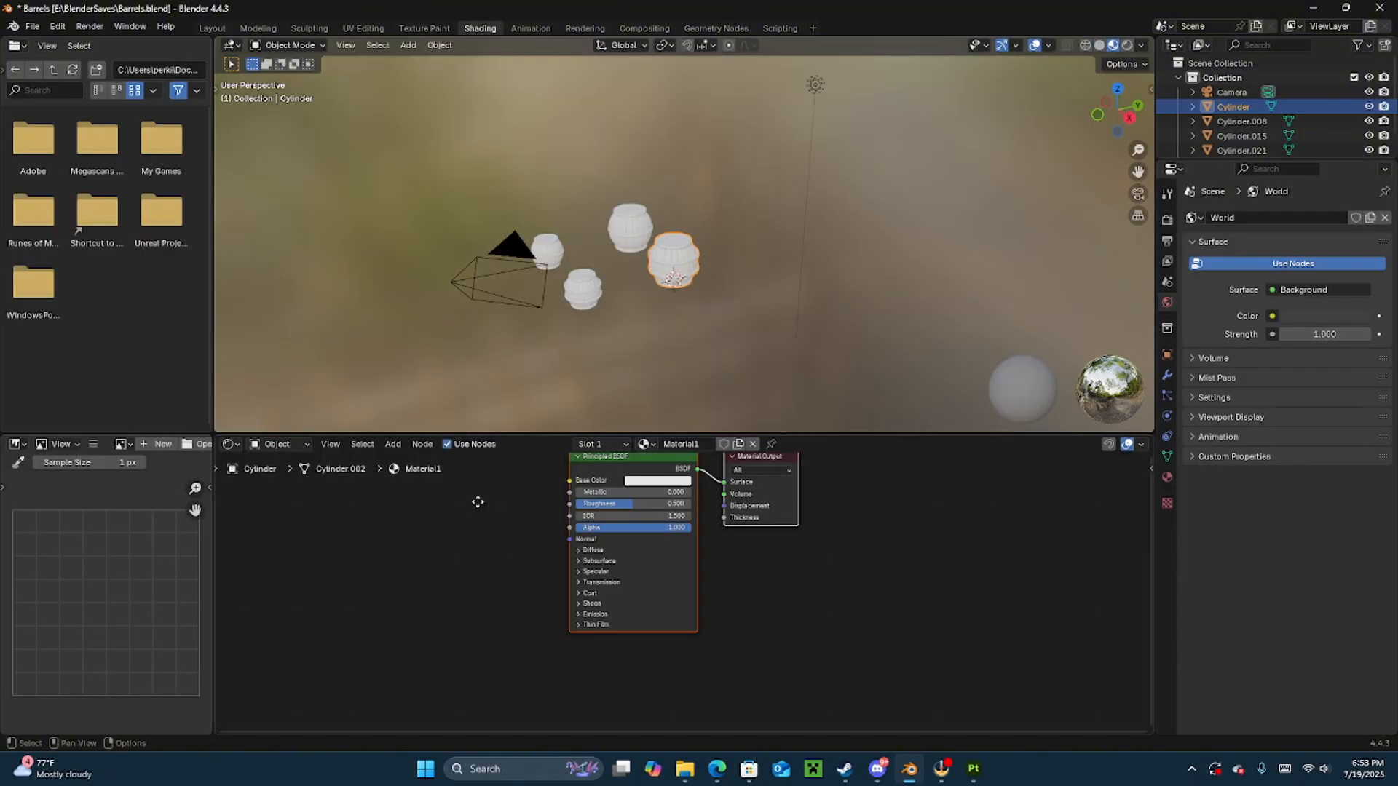
middle_drag(509, 461, 590, 497)
click(1167, 477)
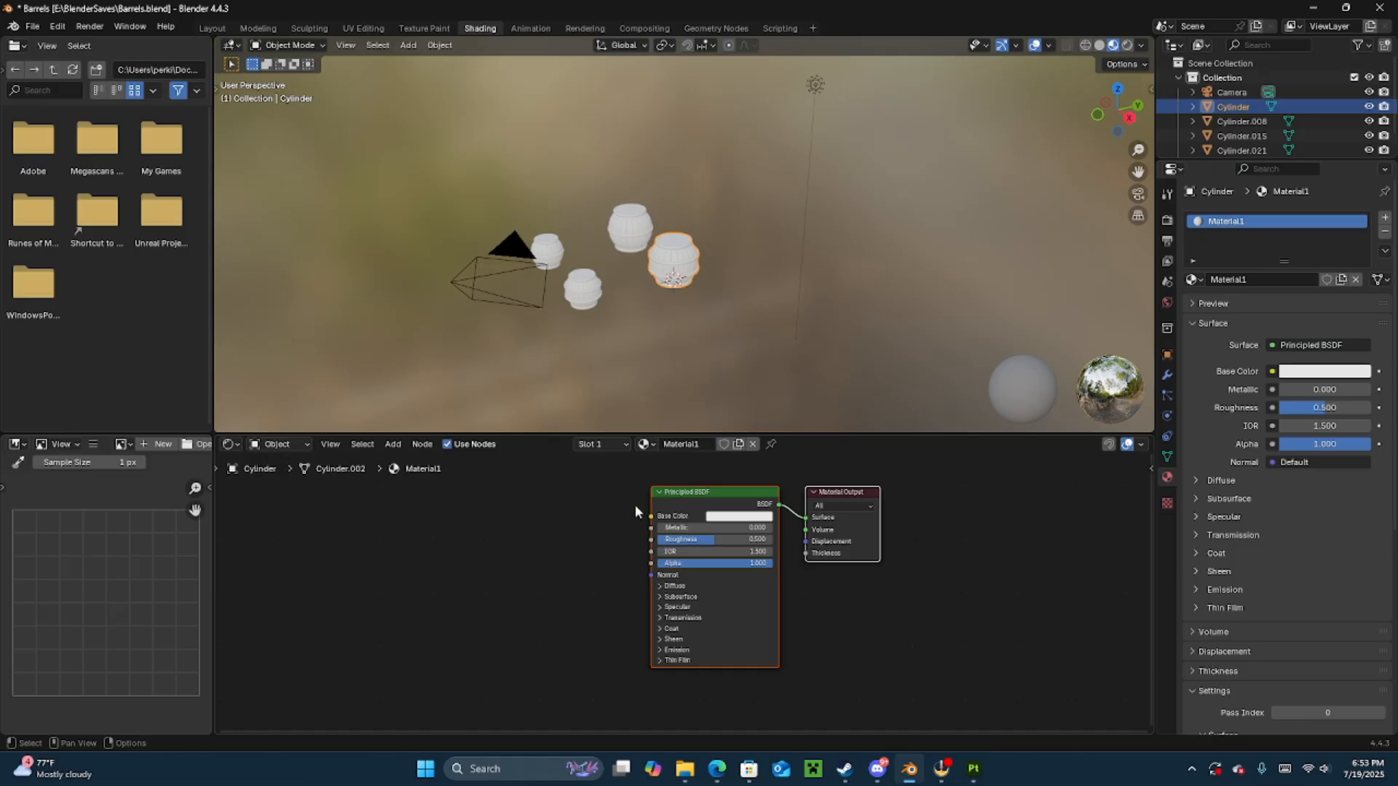
drag(651, 517, 599, 514)
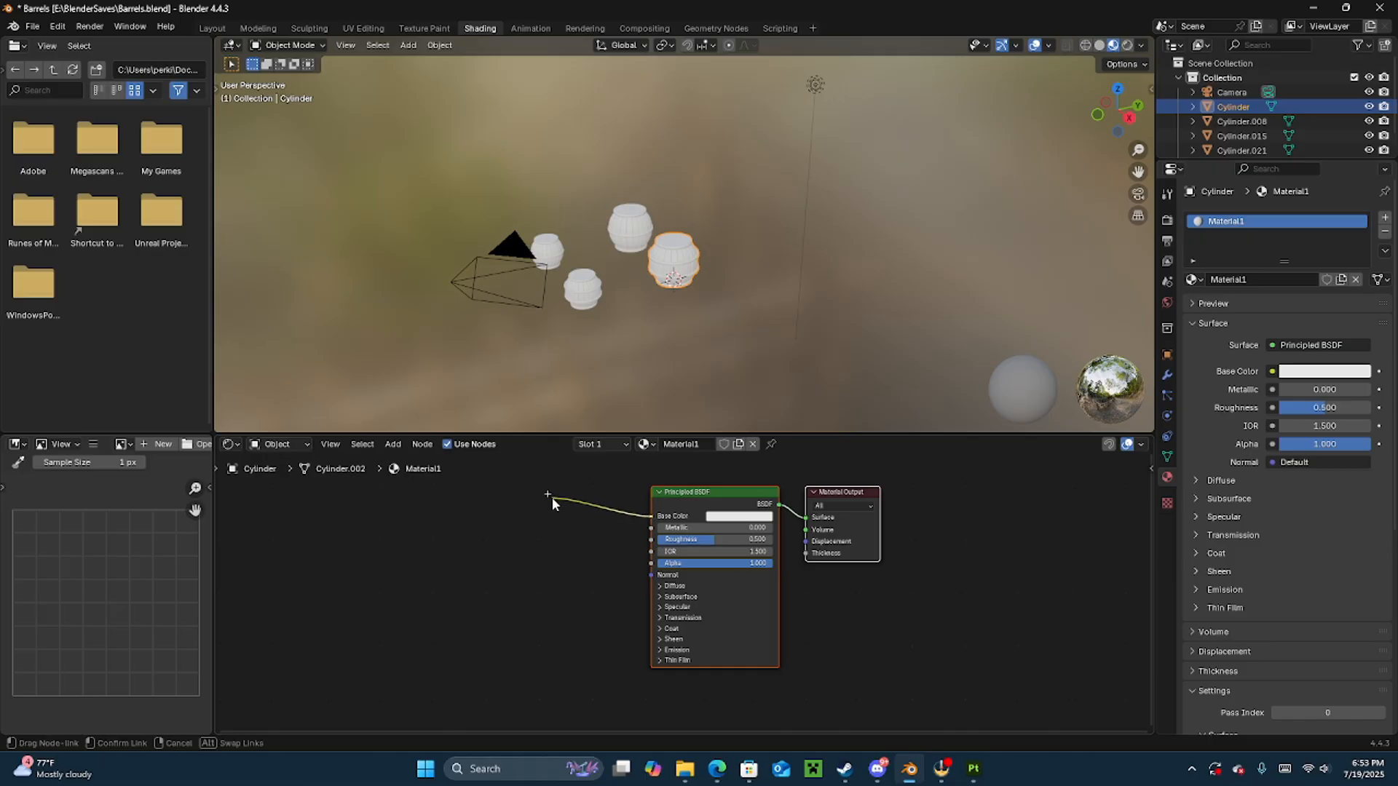
drag(552, 497, 552, 496)
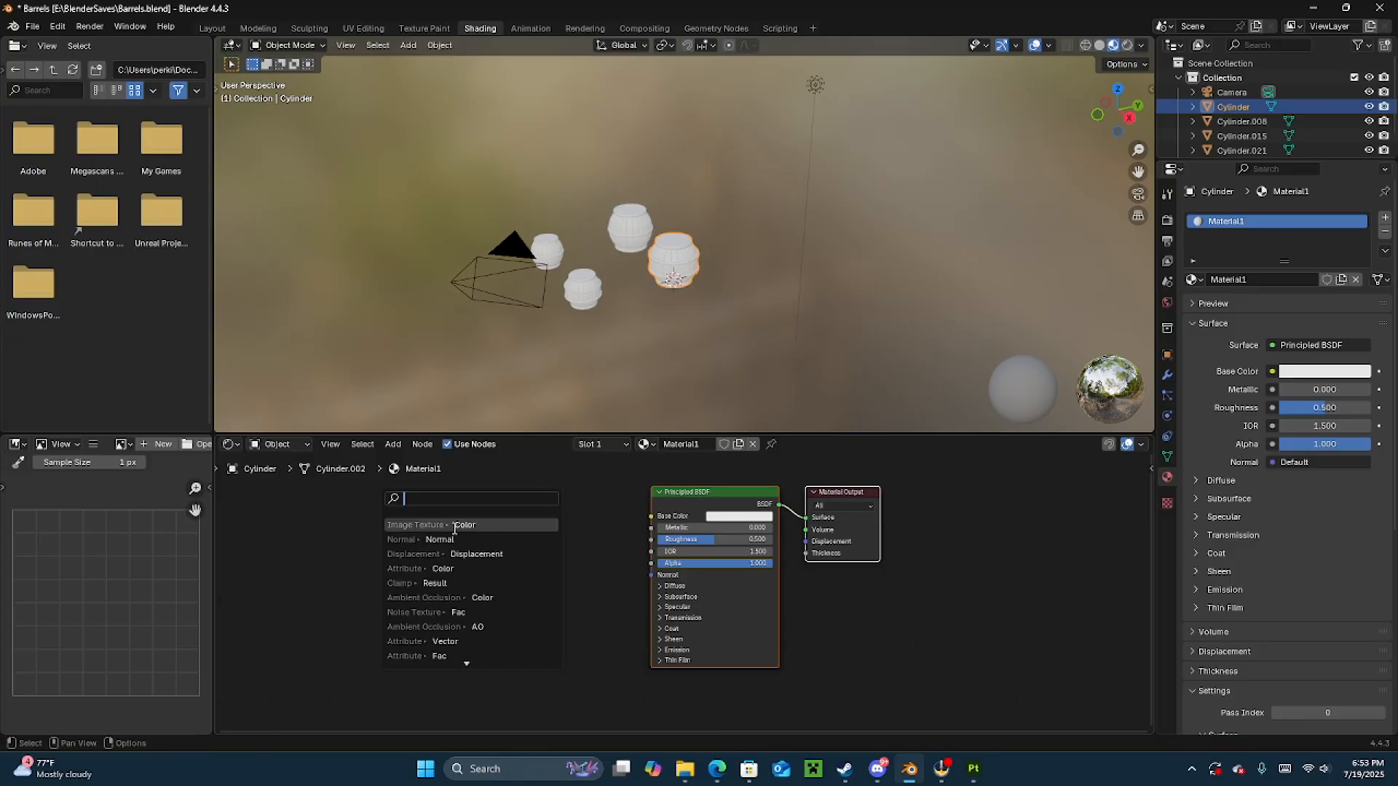
click(455, 524)
click(451, 526)
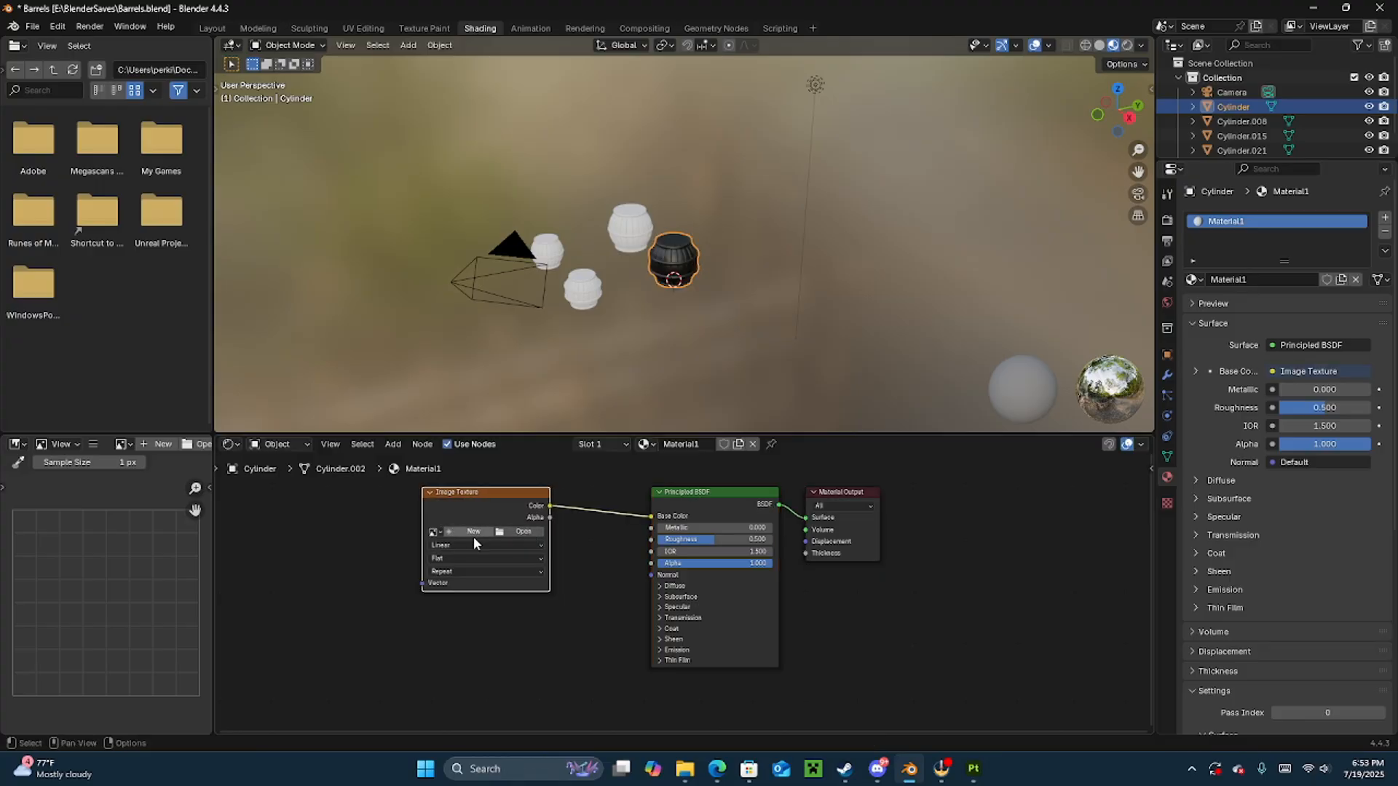
click(436, 532)
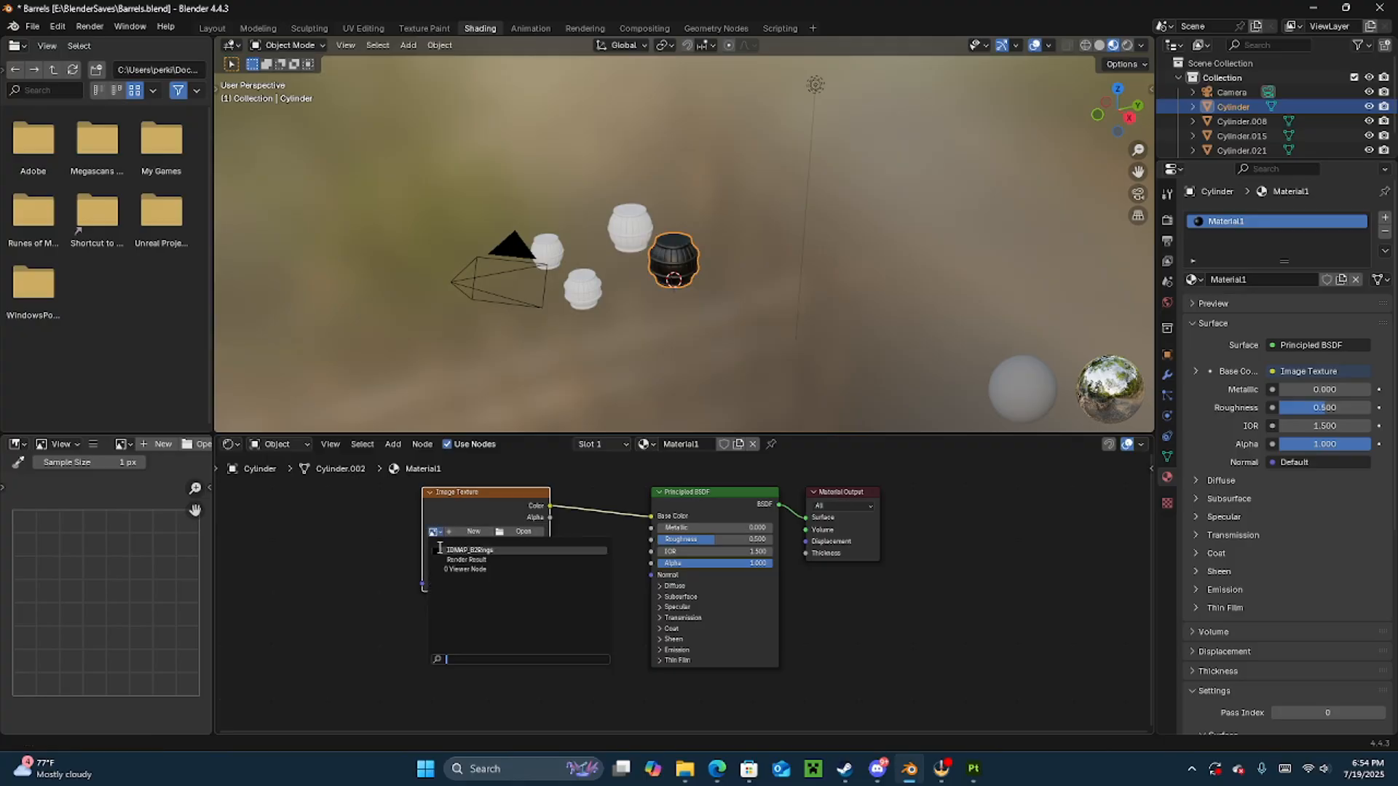
click(440, 550)
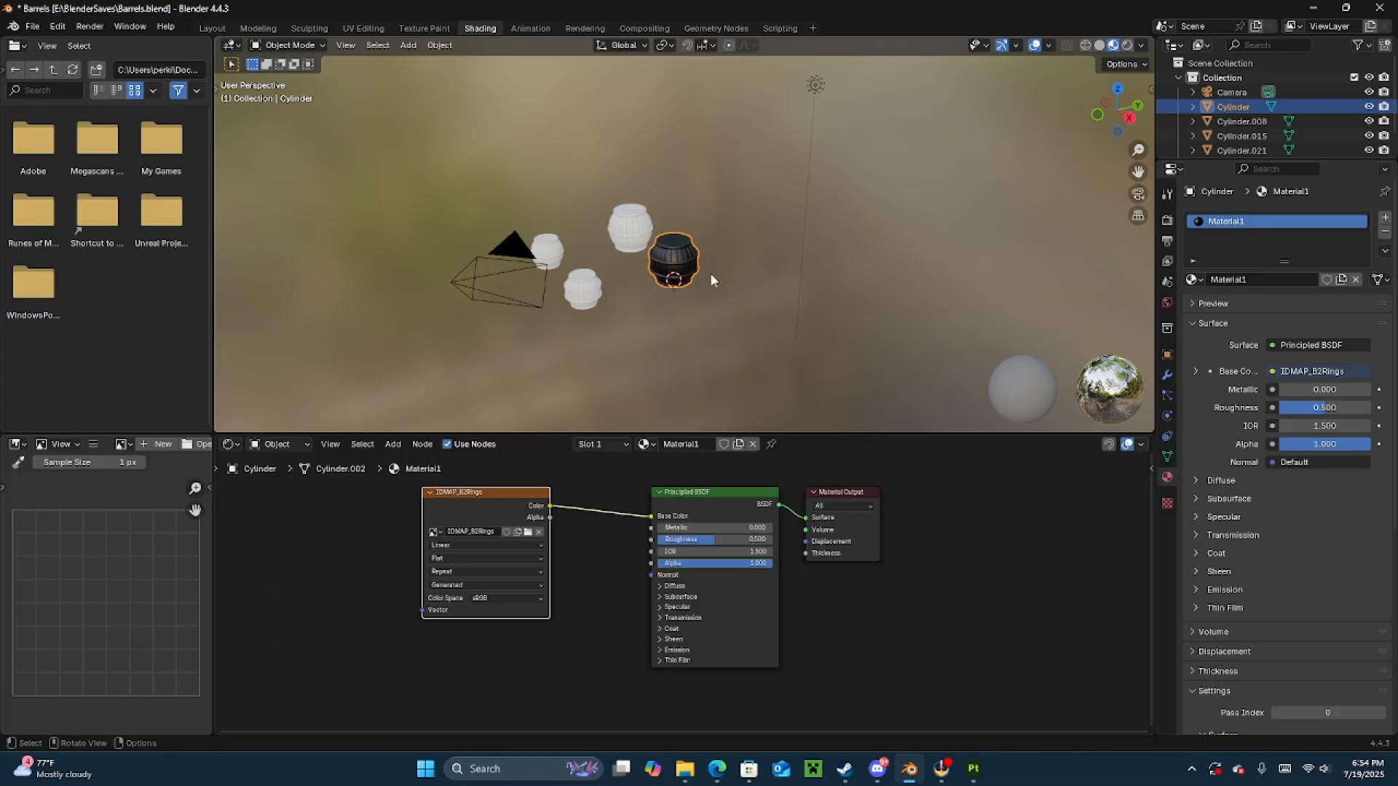
click(210, 28)
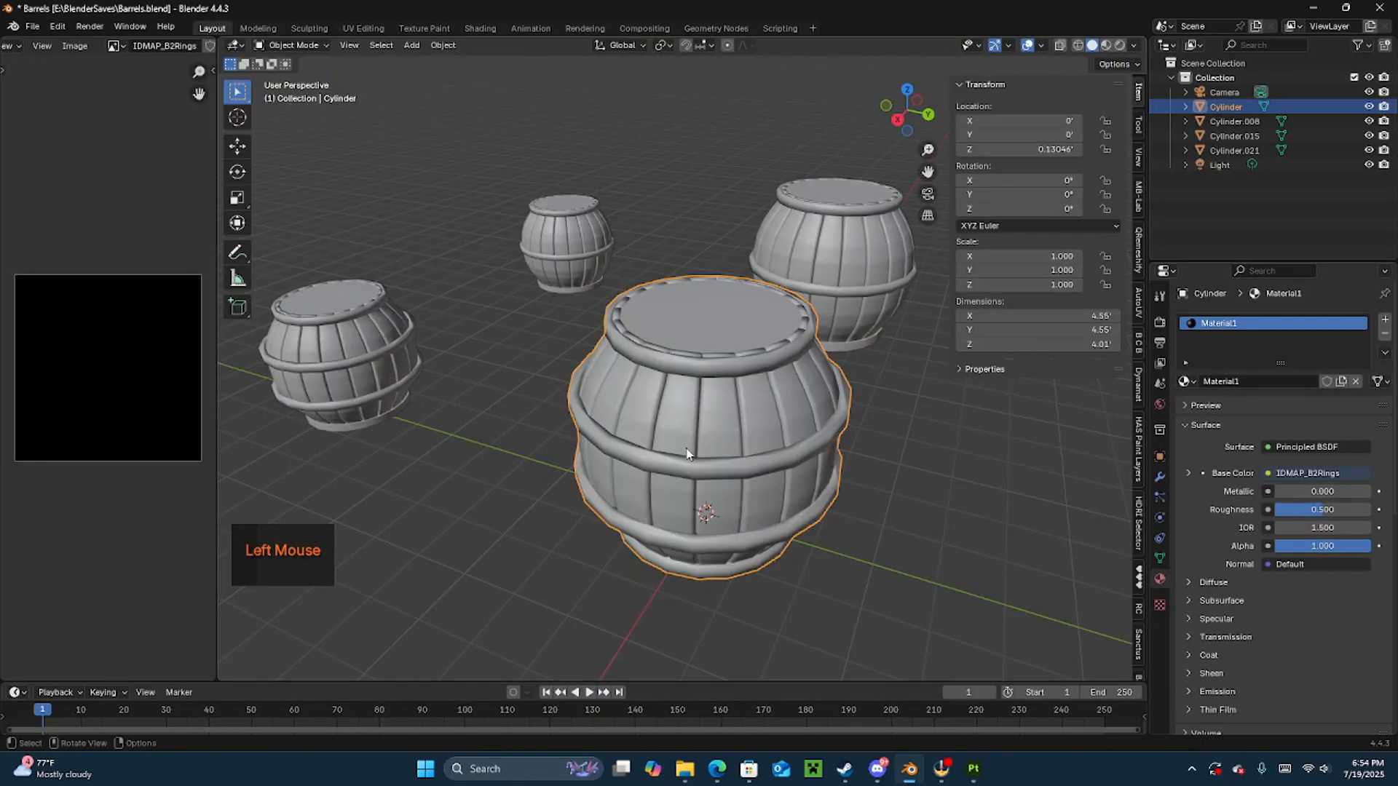
middle_drag(524, 480, 536, 427)
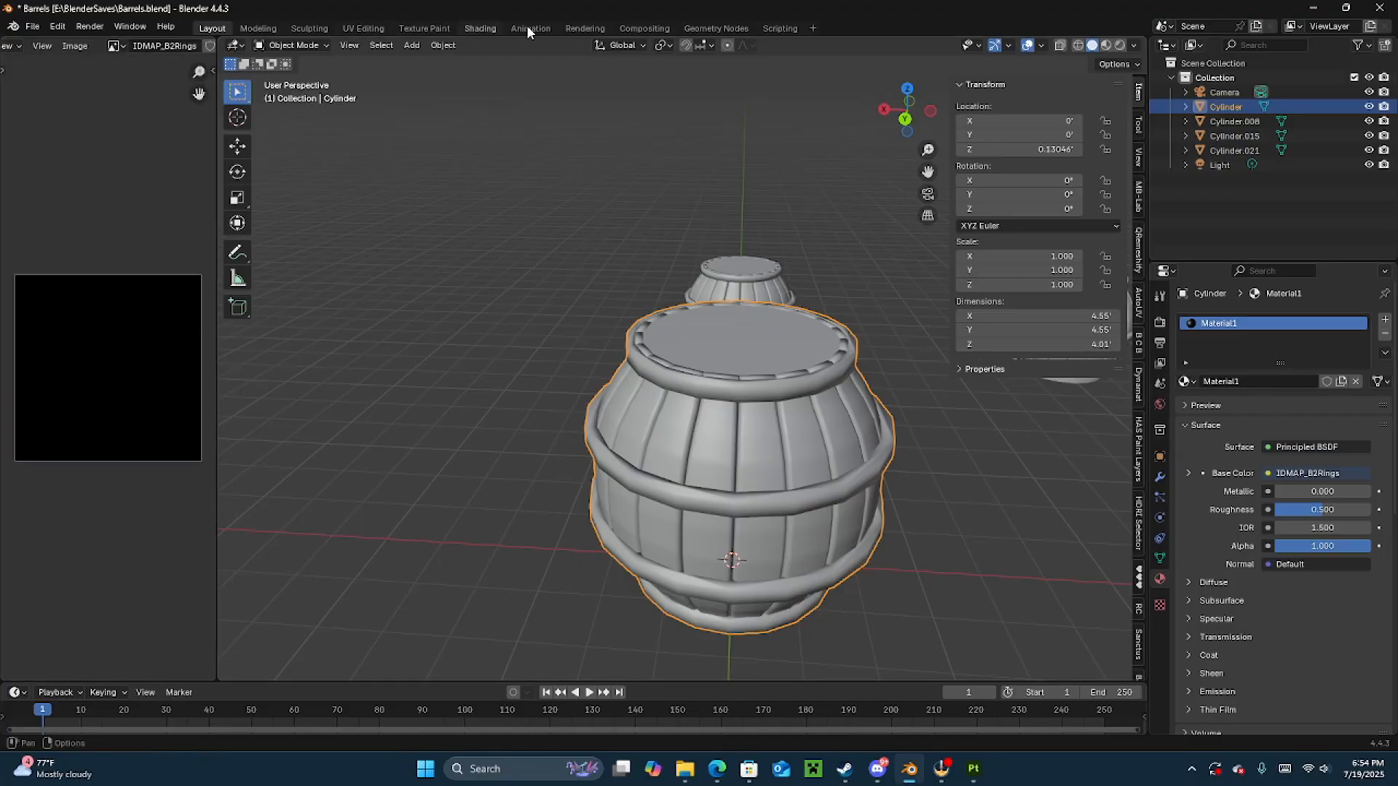
click(480, 28)
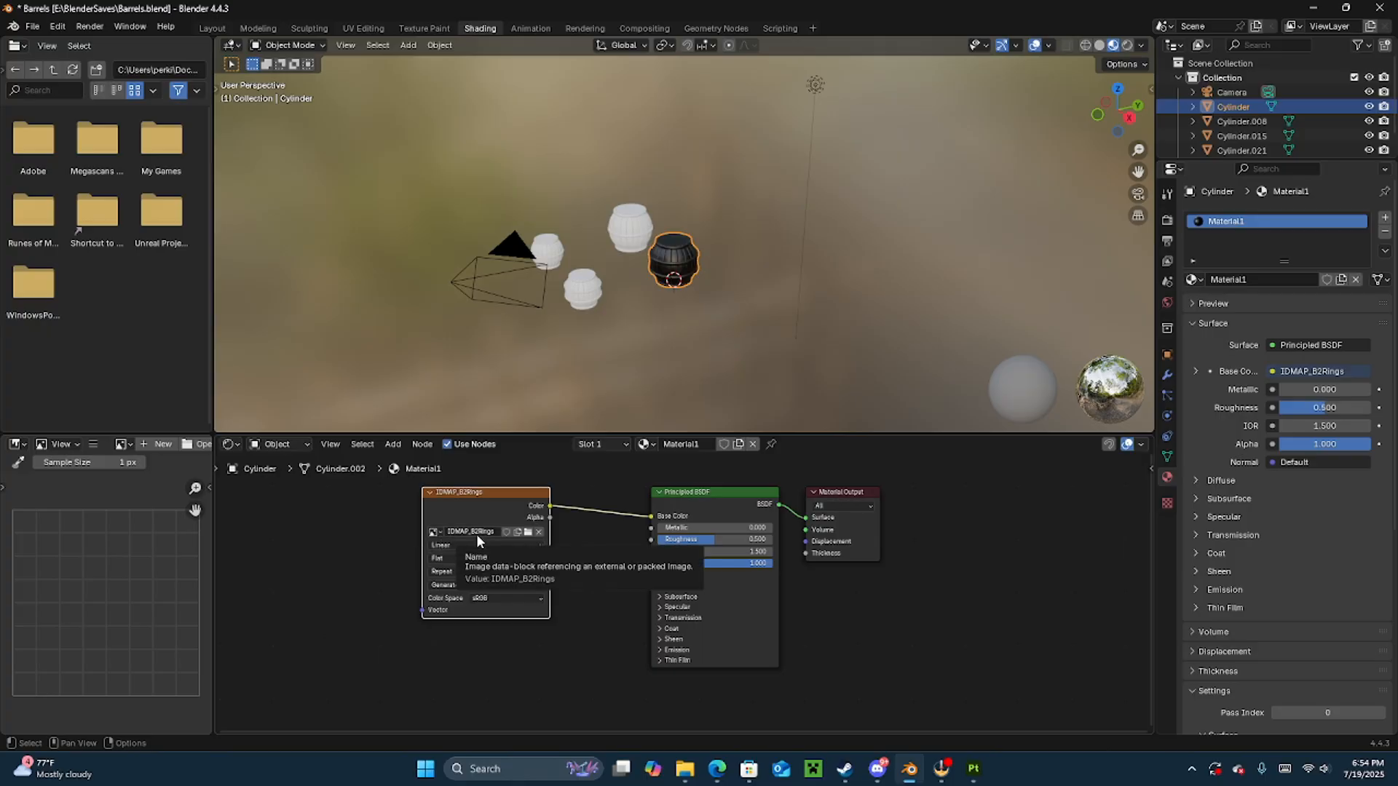
click(207, 26)
middle_drag(560, 357, 306, 142)
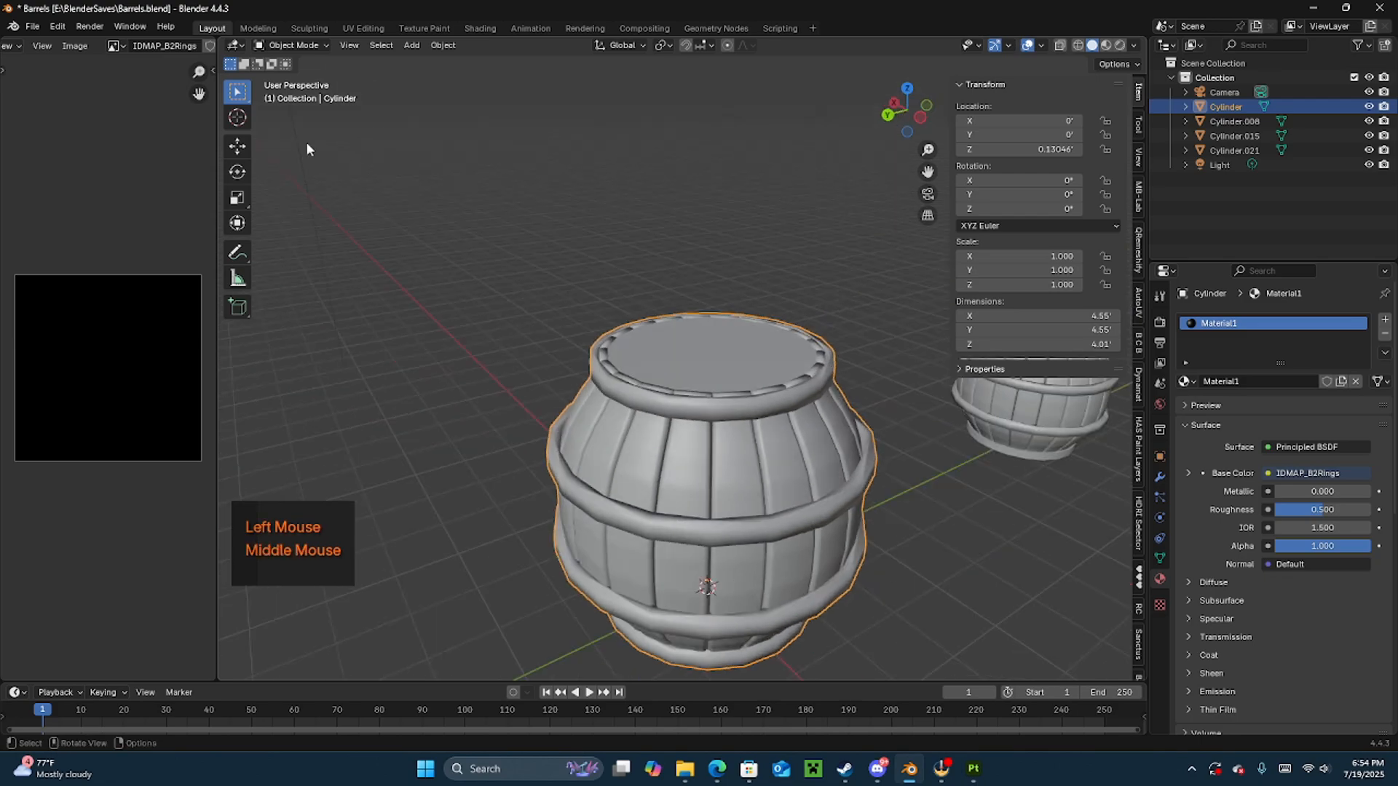
click(309, 28)
- Back in the Layout workspace, check the ring selection in Edit Mode and switch the barrel to Texture Paint mode
click(212, 28)
click(289, 45)
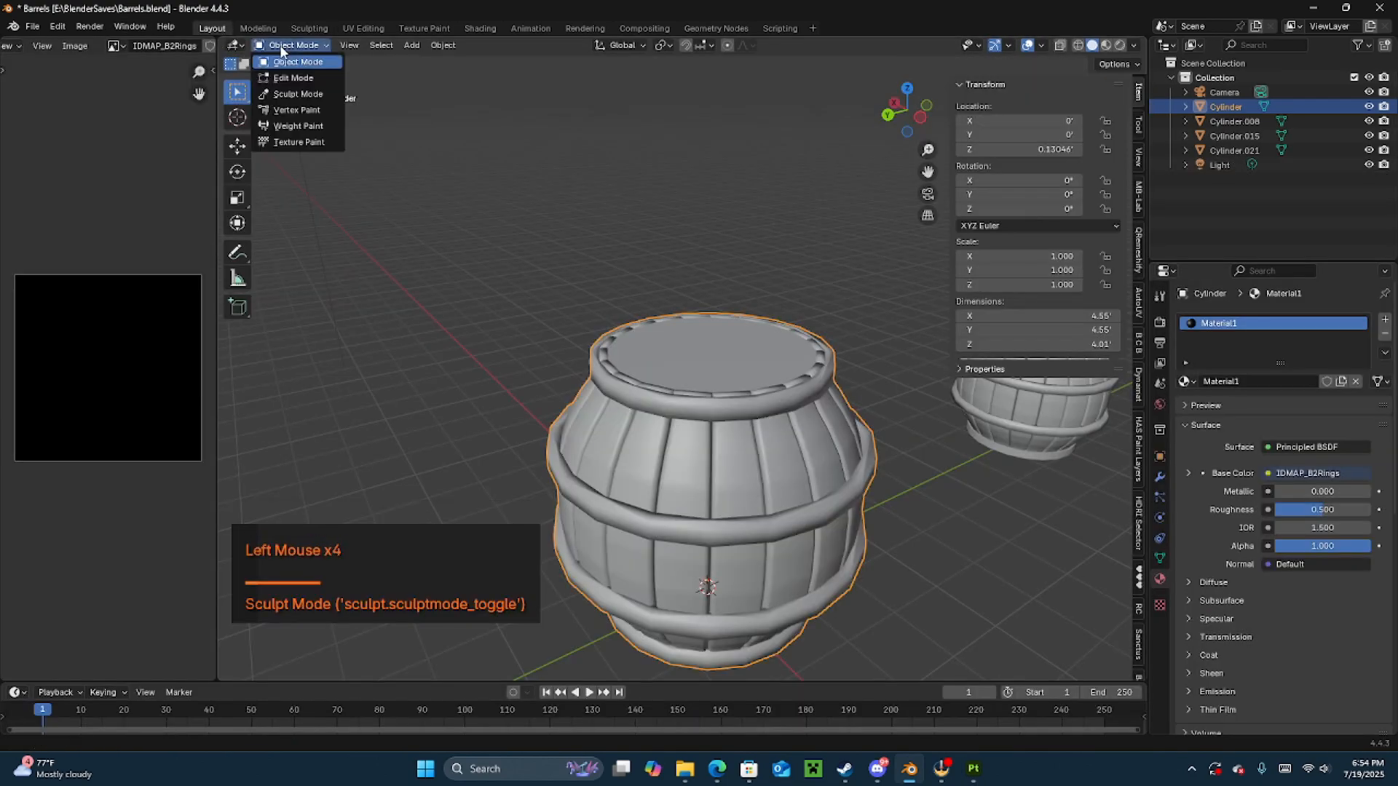
click(293, 78)
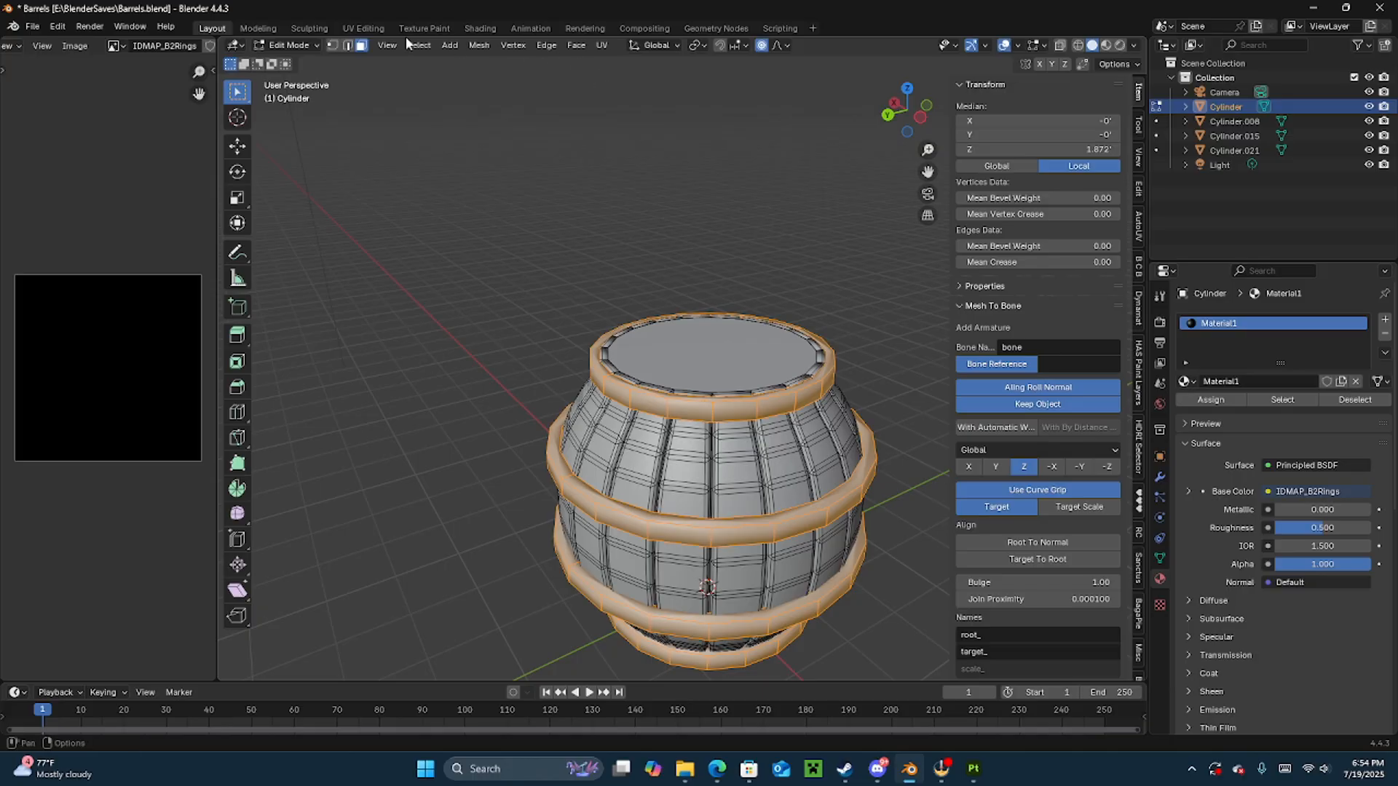
click(311, 46)
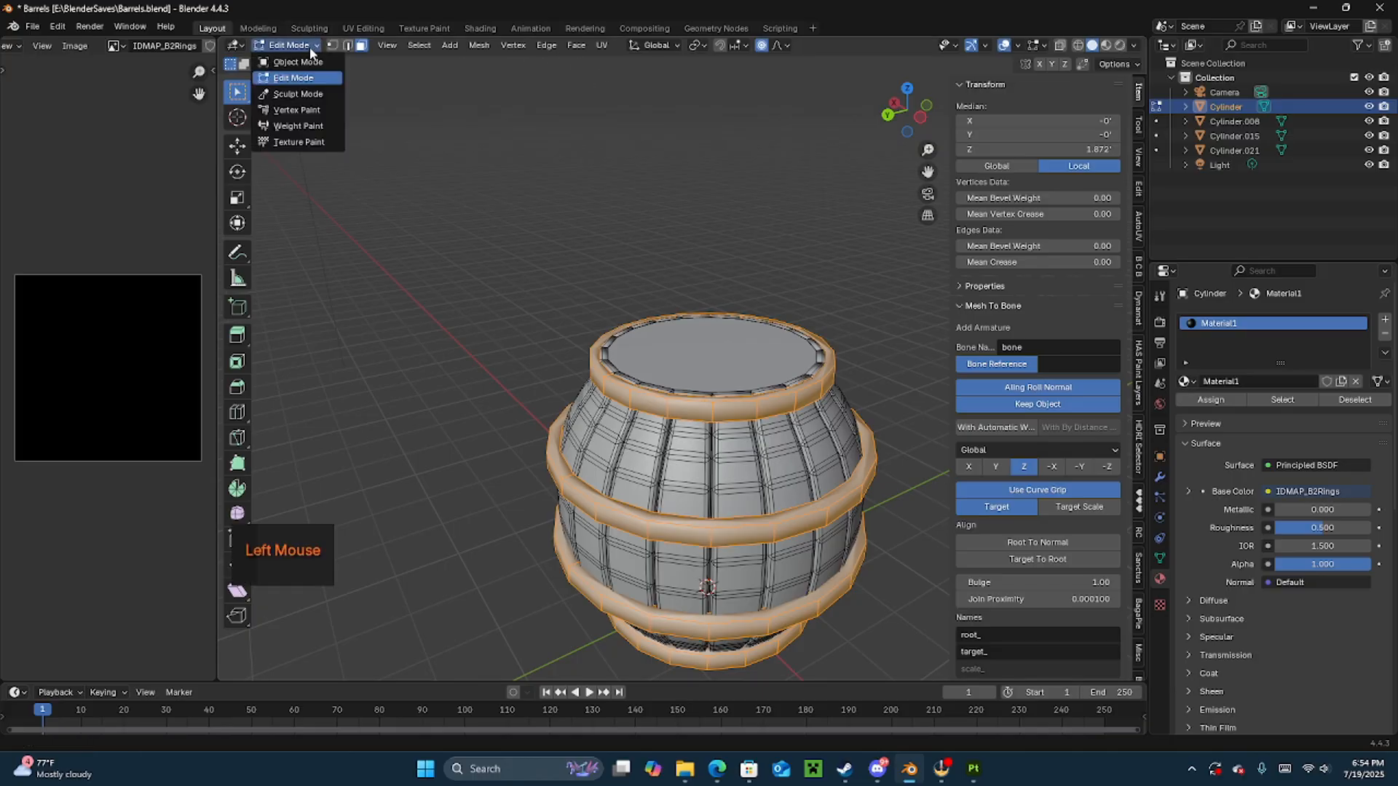
click(300, 142)
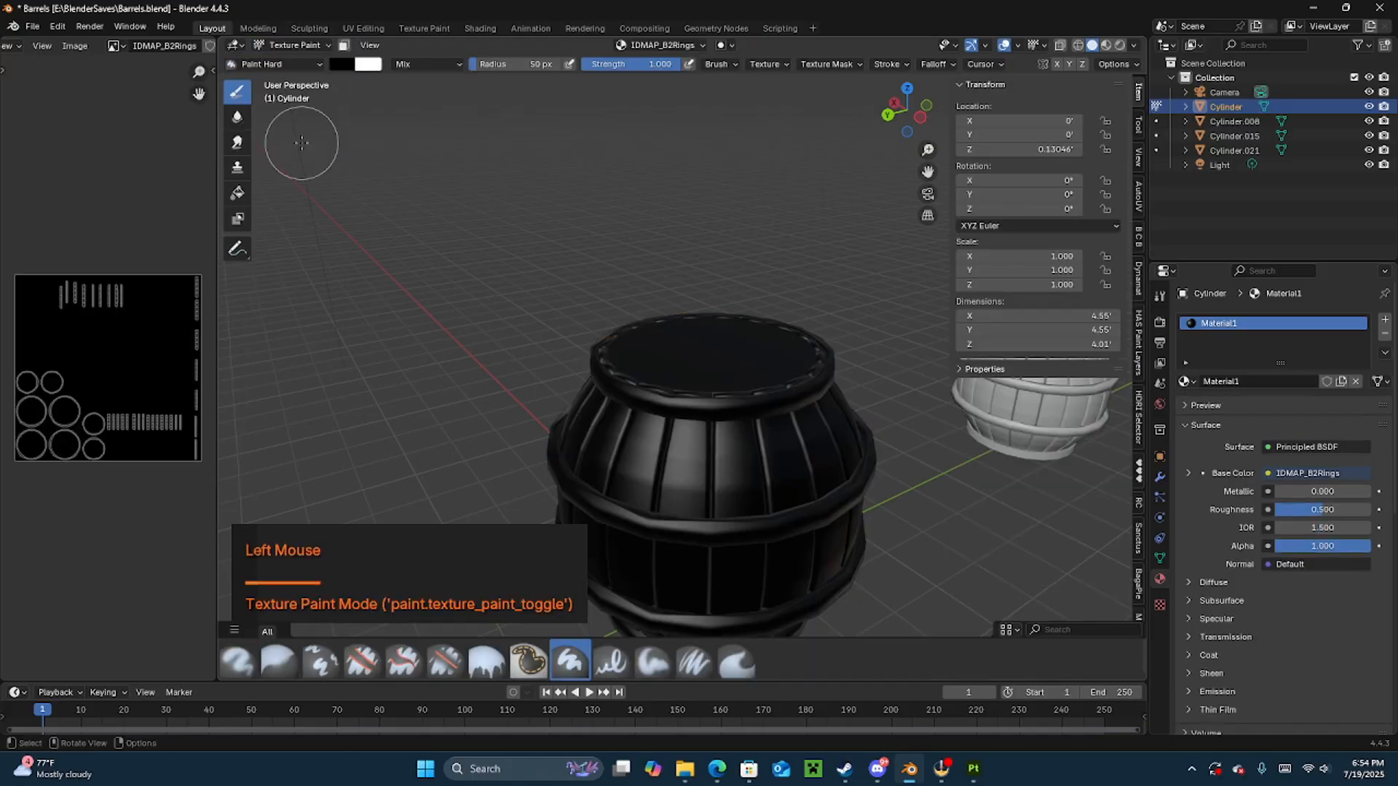
- Fill the barrel's selected ring faces with dark blue using the Fill tool, with face-selection paint masking enabled
click(236, 193)
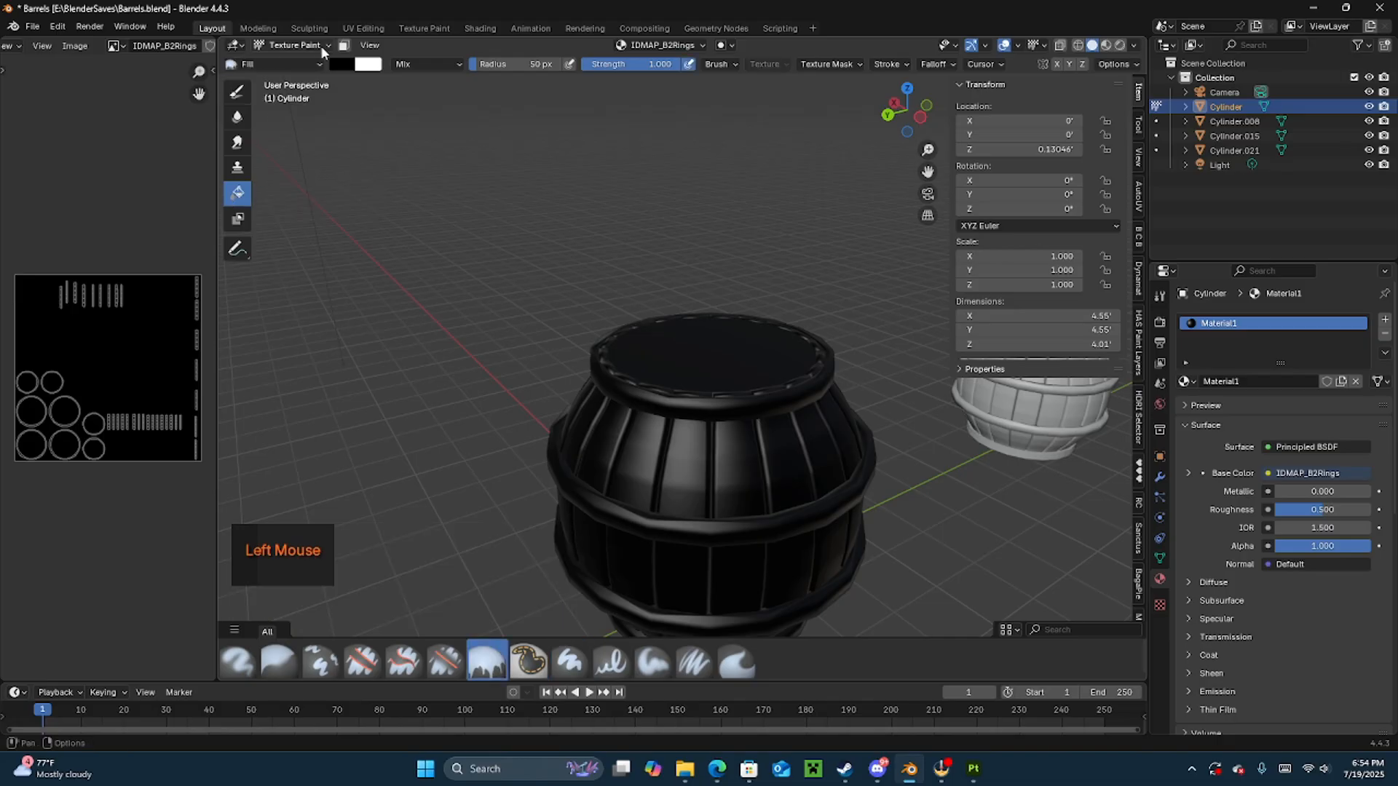
click(343, 63)
click(462, 113)
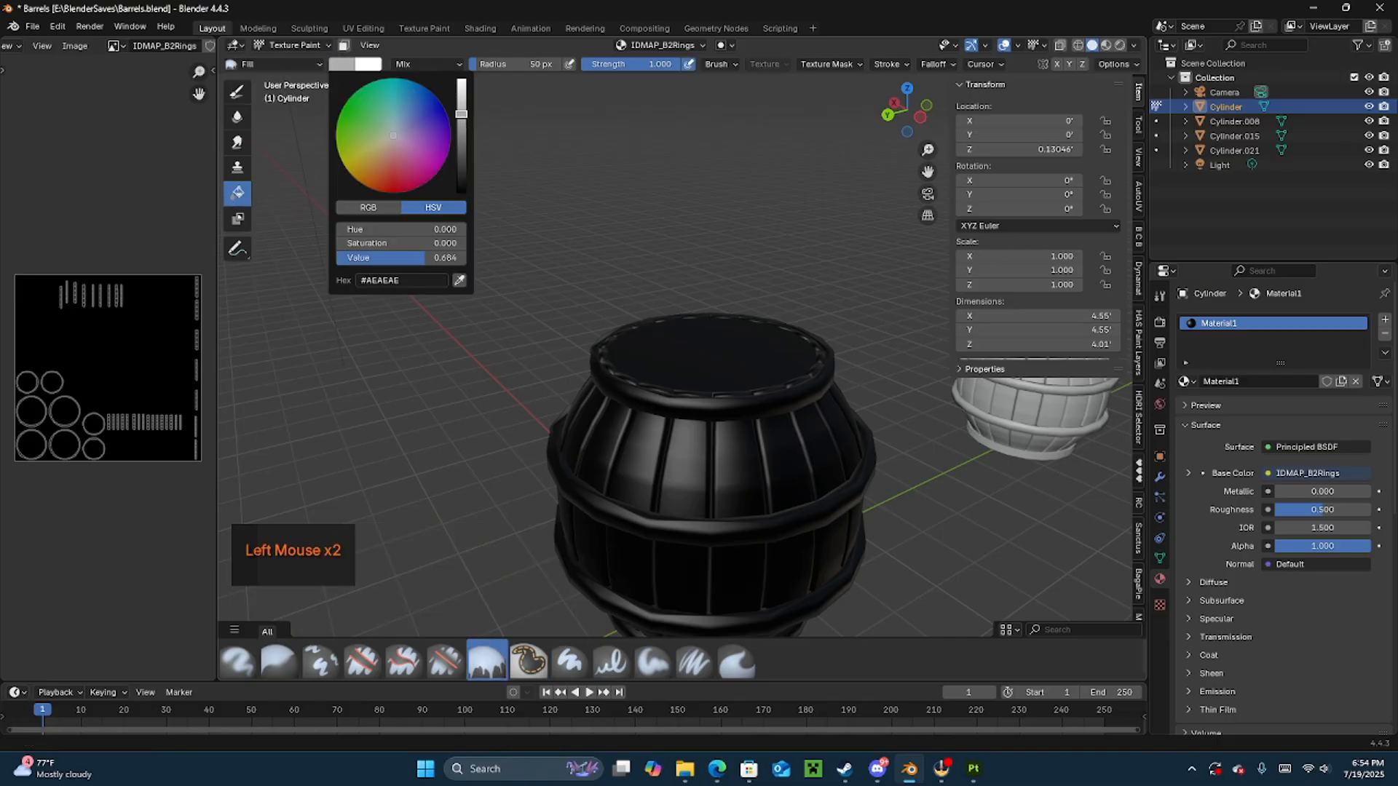
click(430, 107)
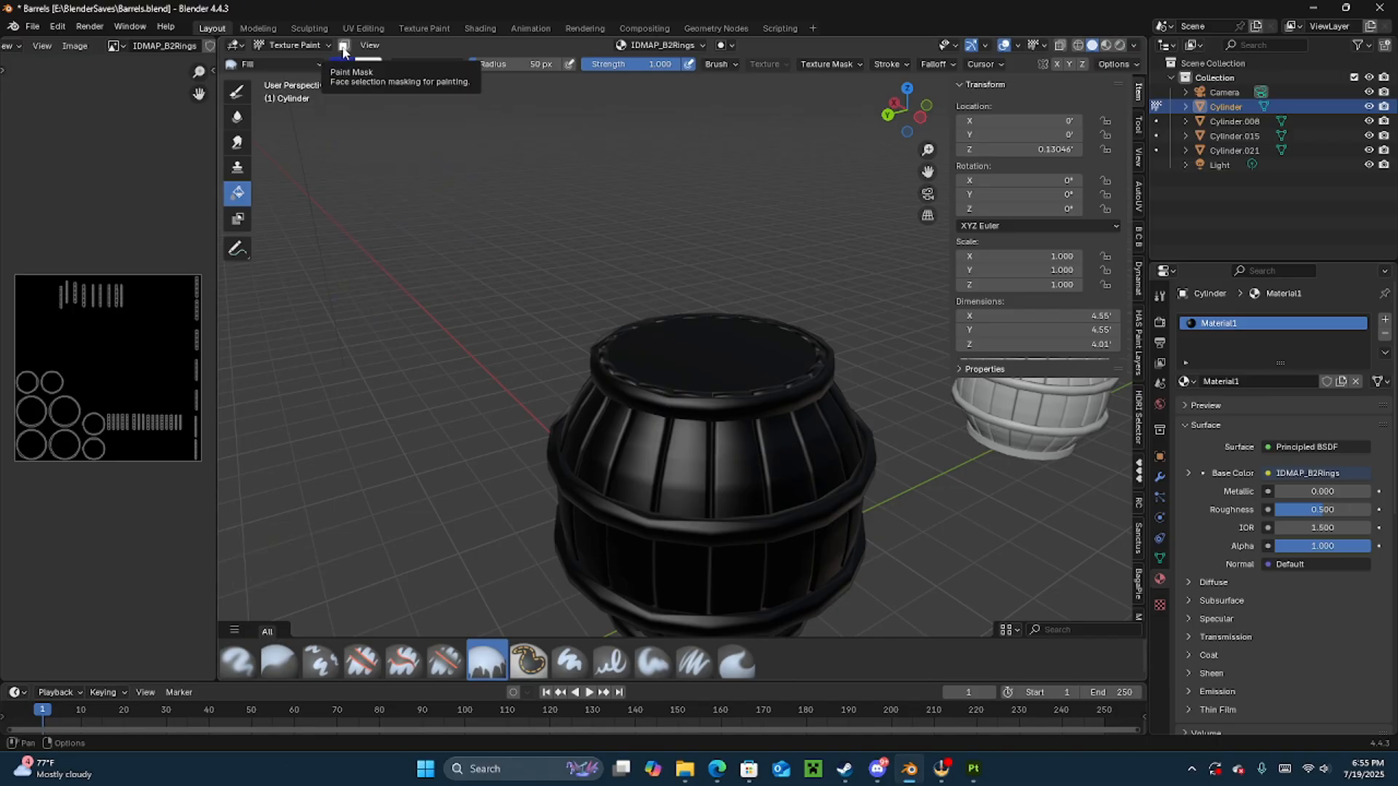
click(343, 48)
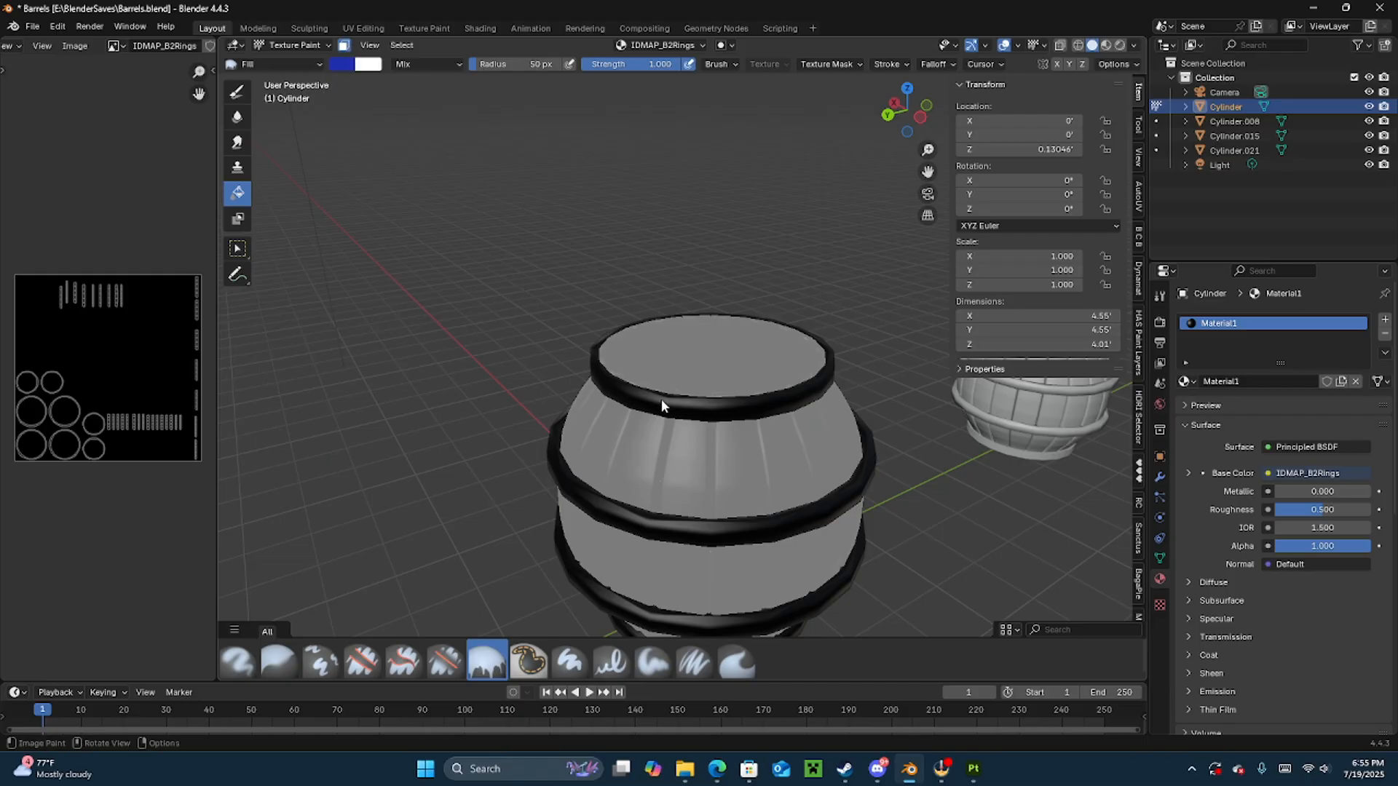
click(698, 419)
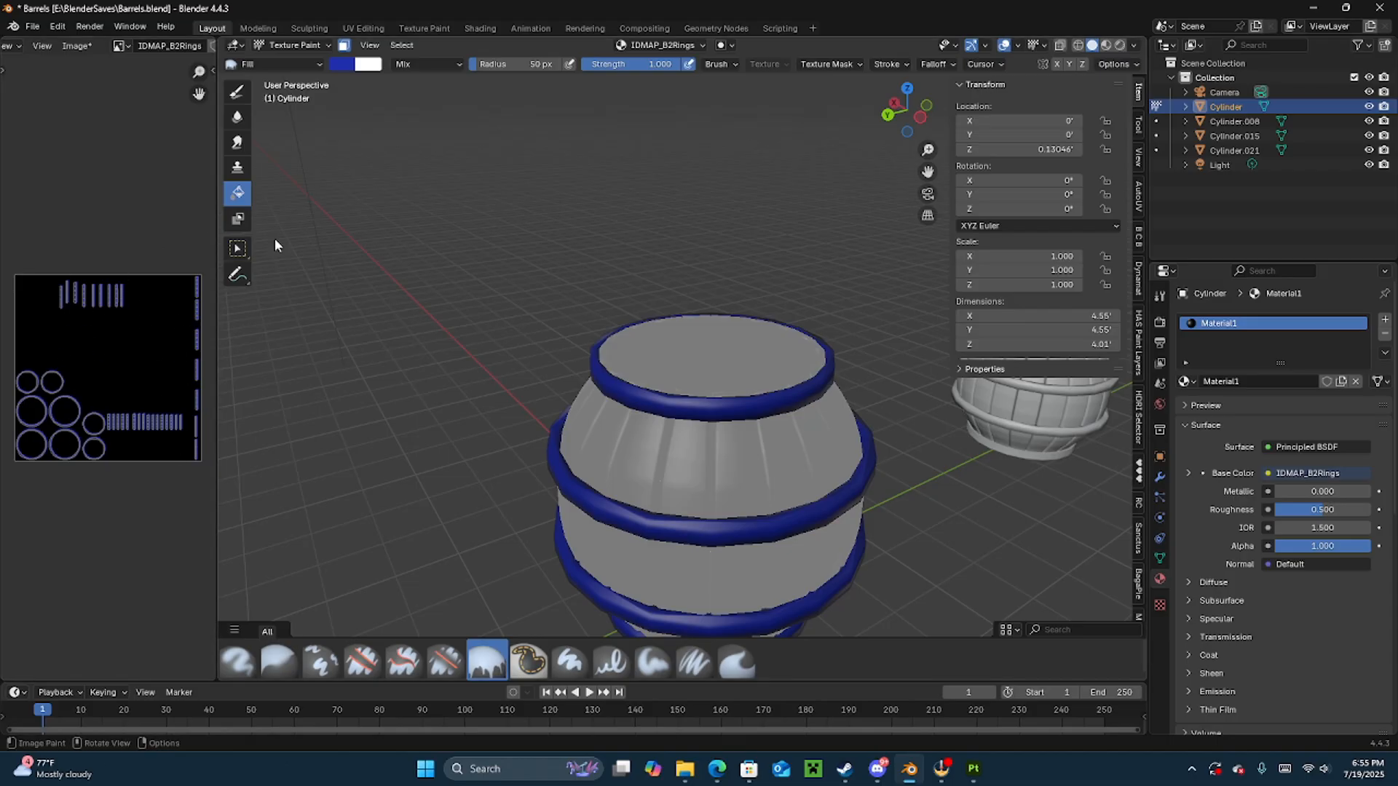
- Save the Barrels project and save the painted ID map as IDMAP_B2Rings.png in E:\BlenderSaves
click(32, 26)
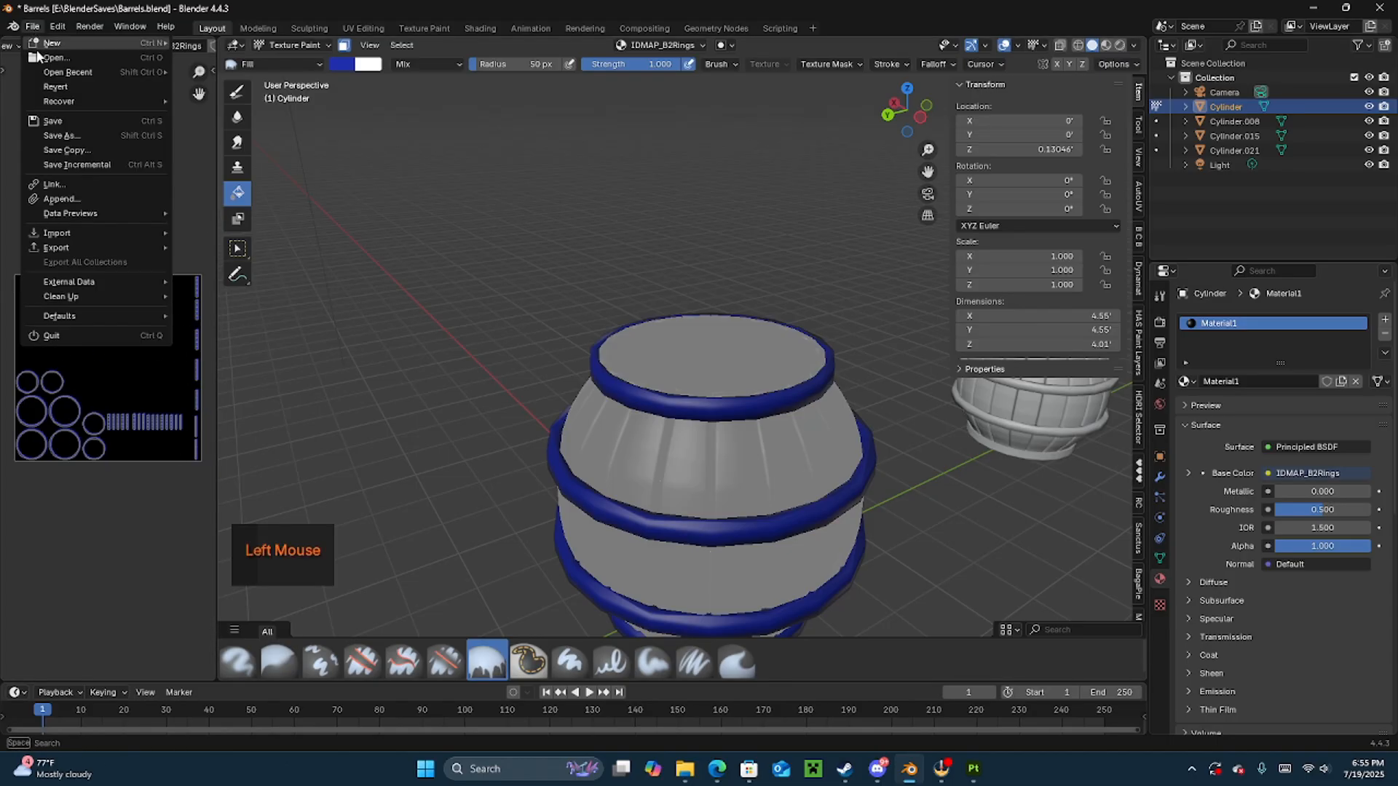
click(61, 121)
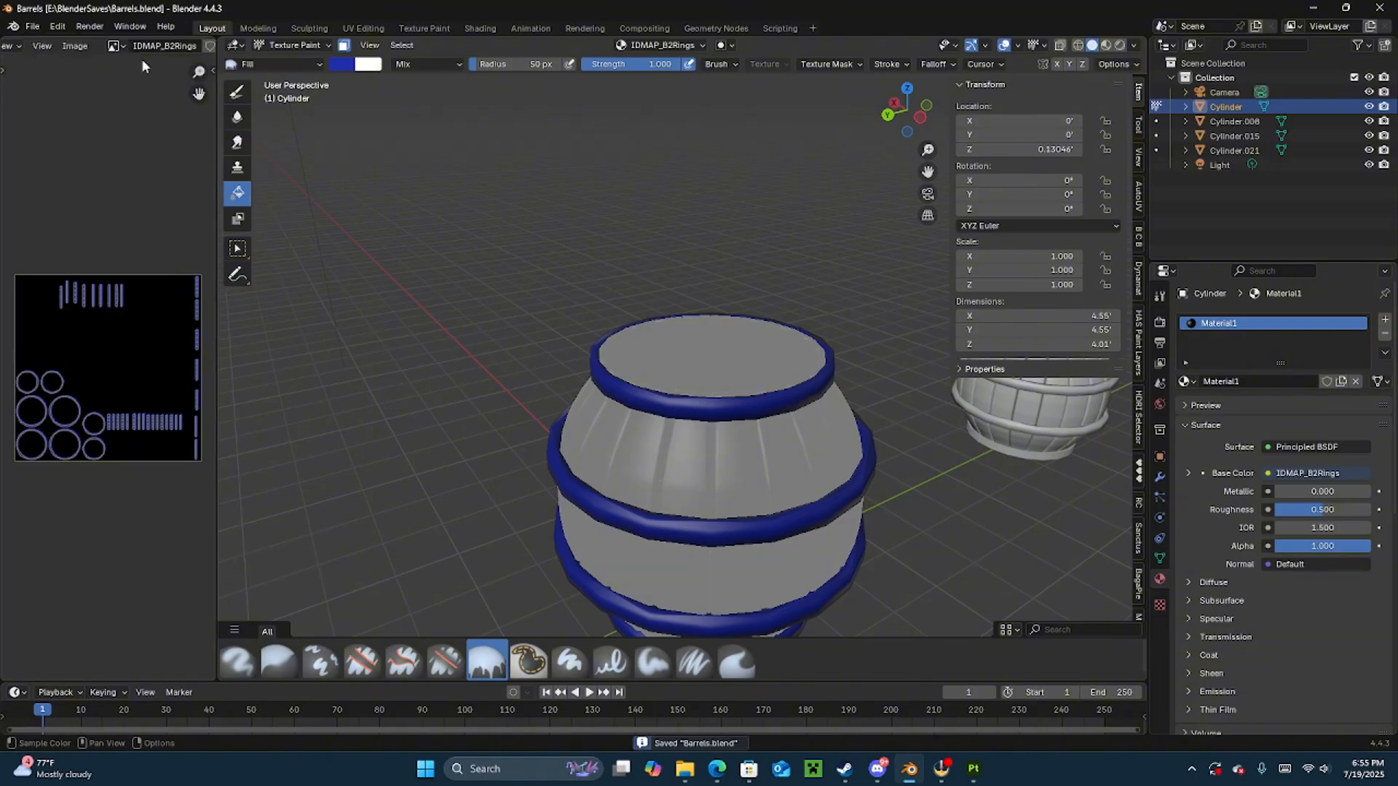
click(80, 49)
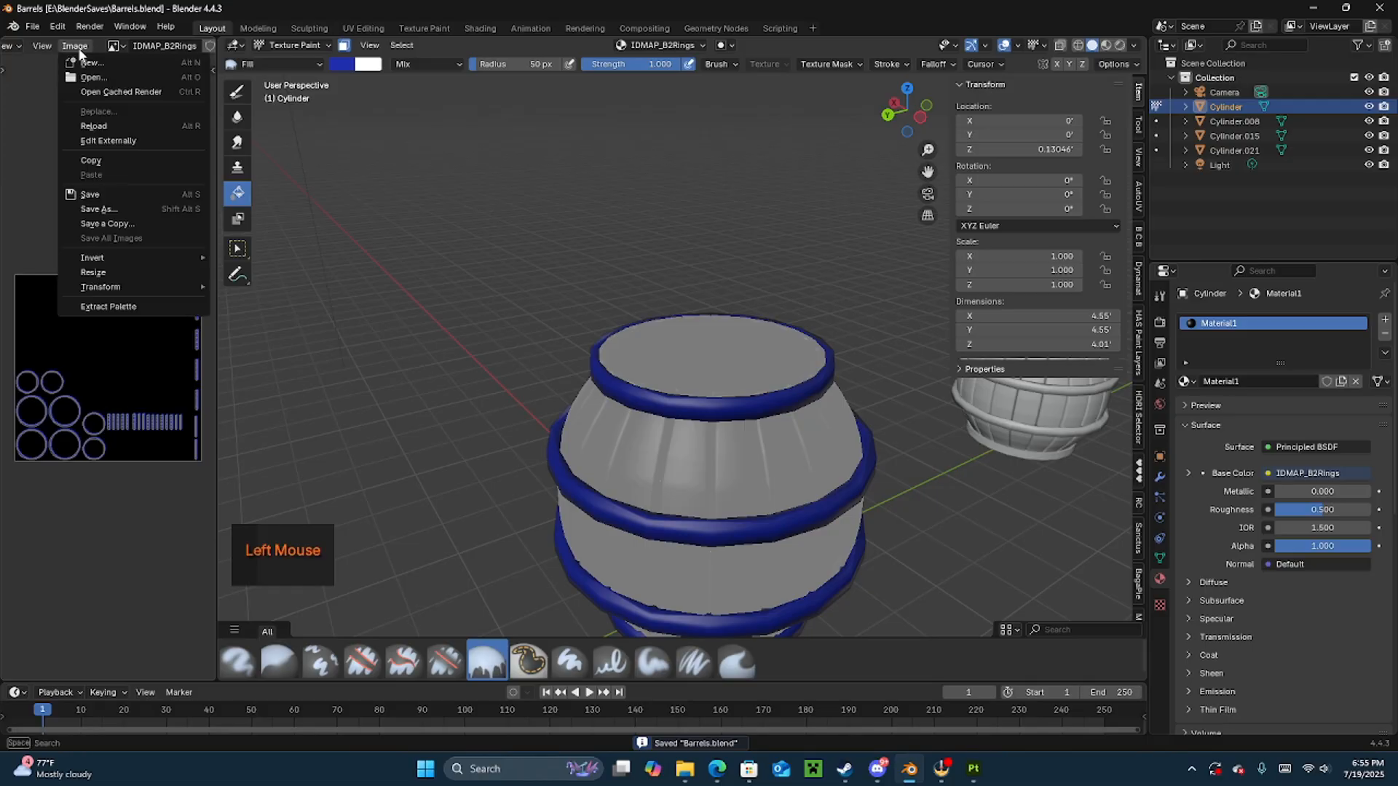
click(86, 198)
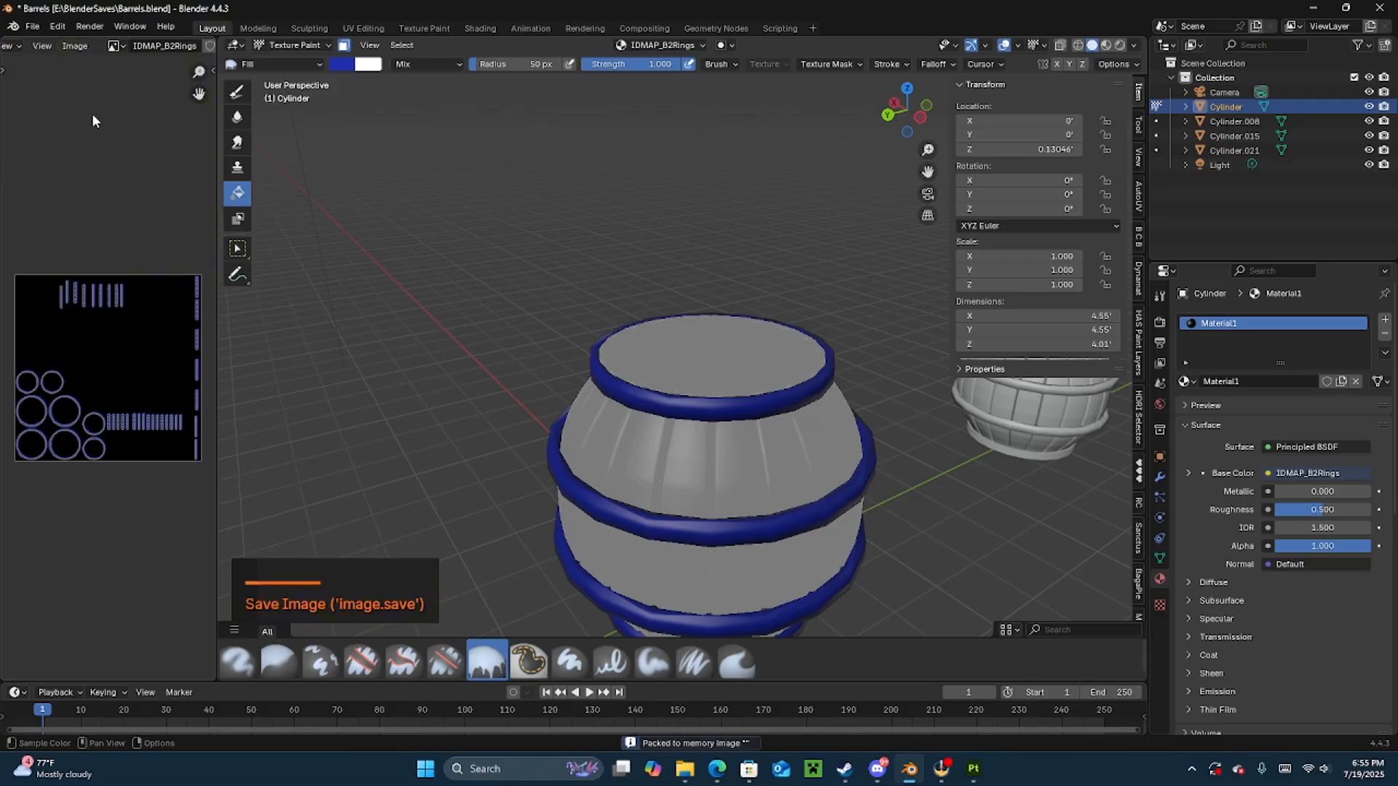
click(80, 45)
click(94, 209)
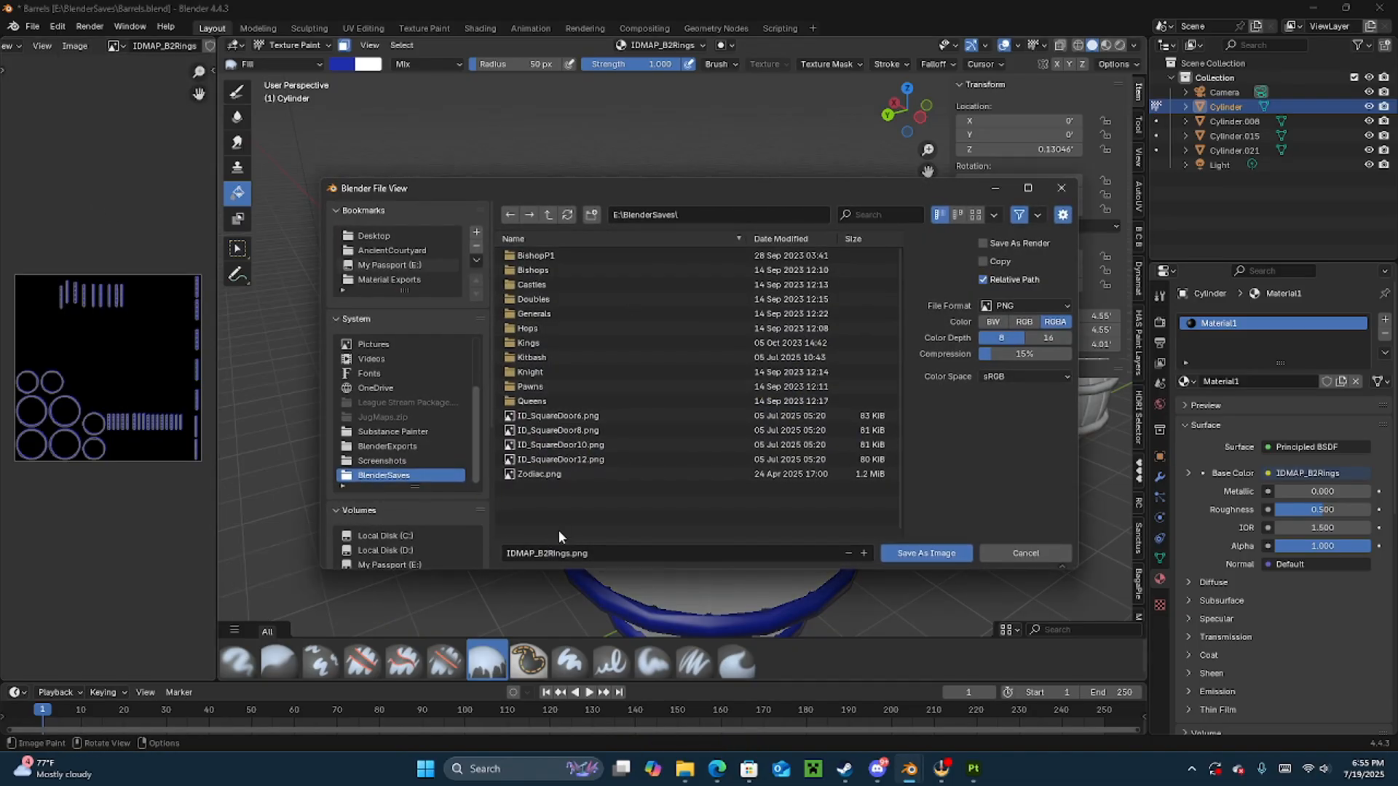
click(919, 558)
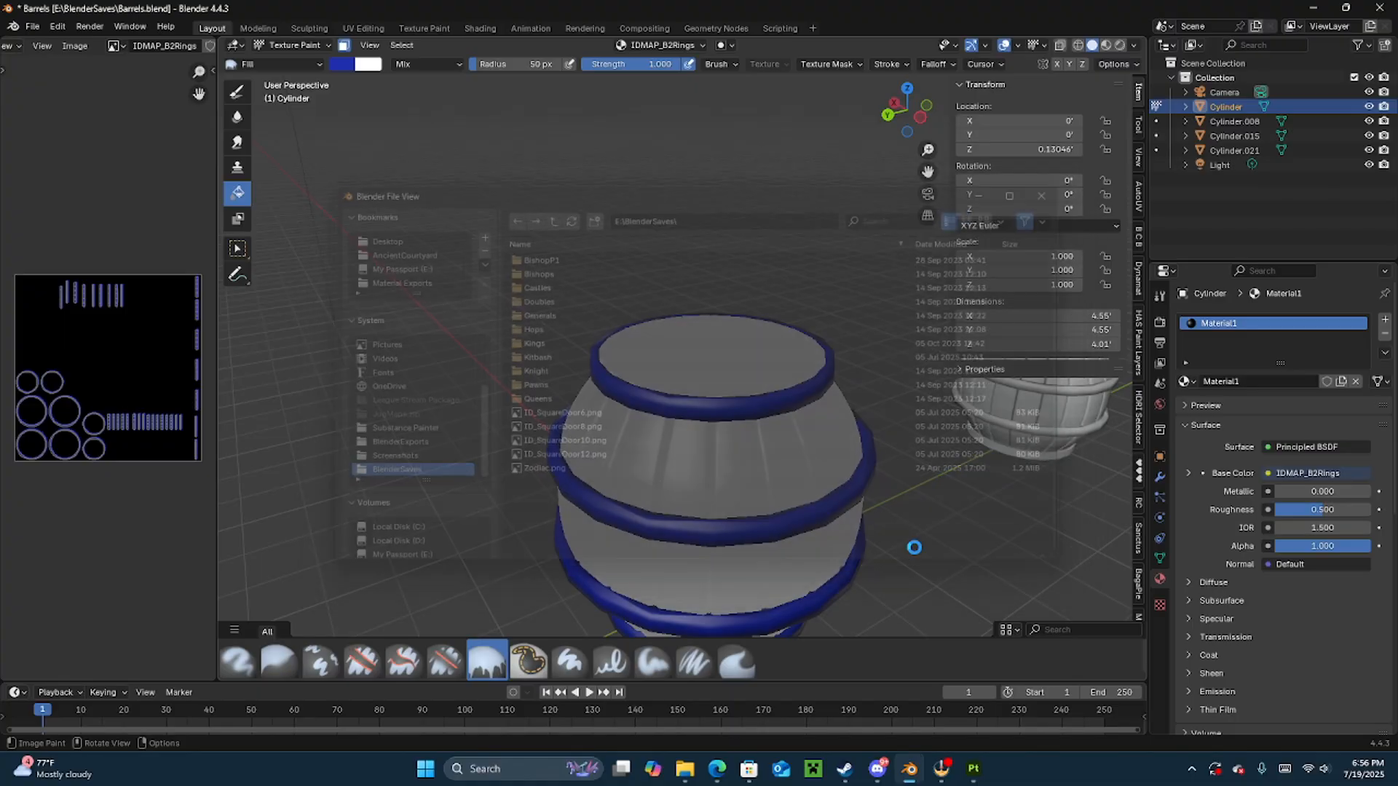
- Switch to Substance 3D Painter and create a new project from Barrel2B.fbx in BlenderExports, using the Unreal Engine template at 2048 resolution
key(alt+Tab)
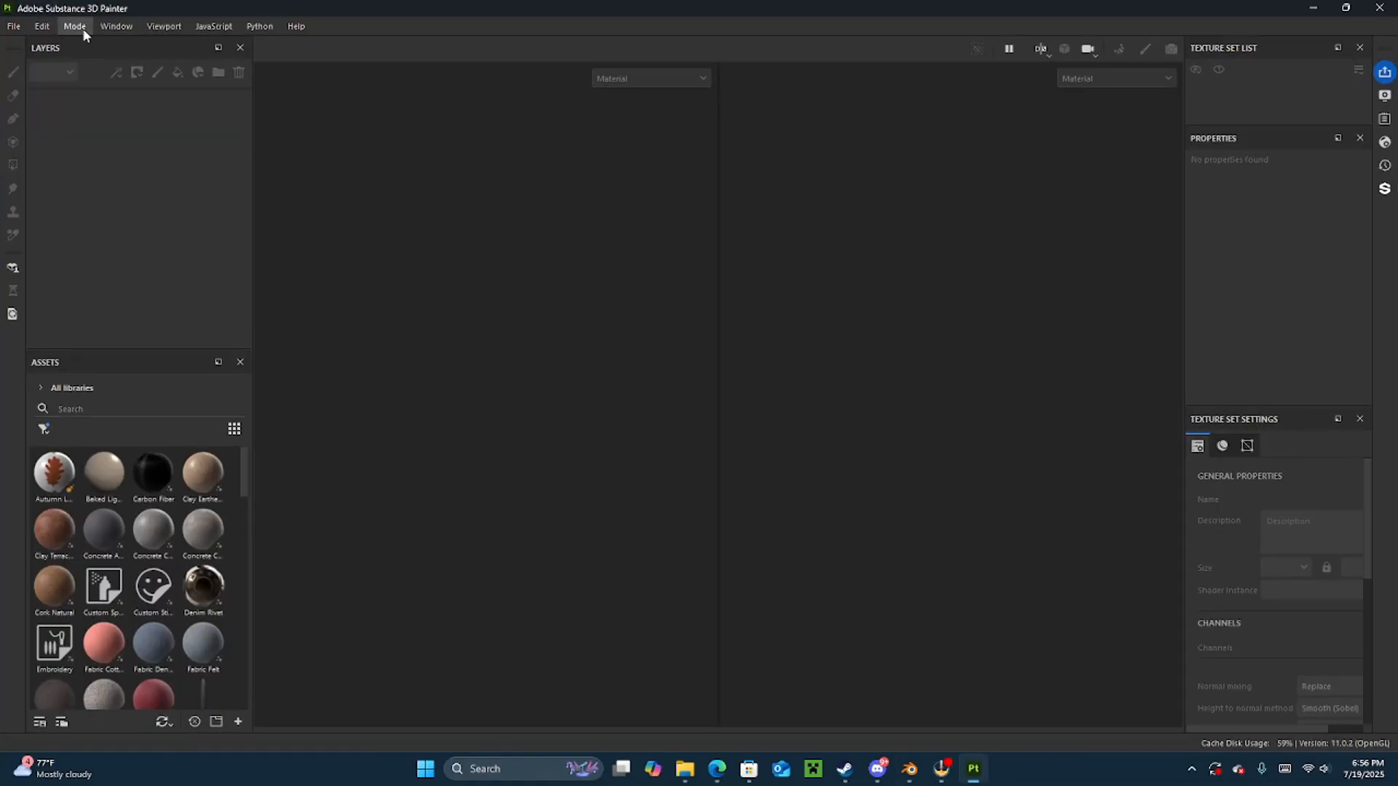
click(13, 26)
click(29, 44)
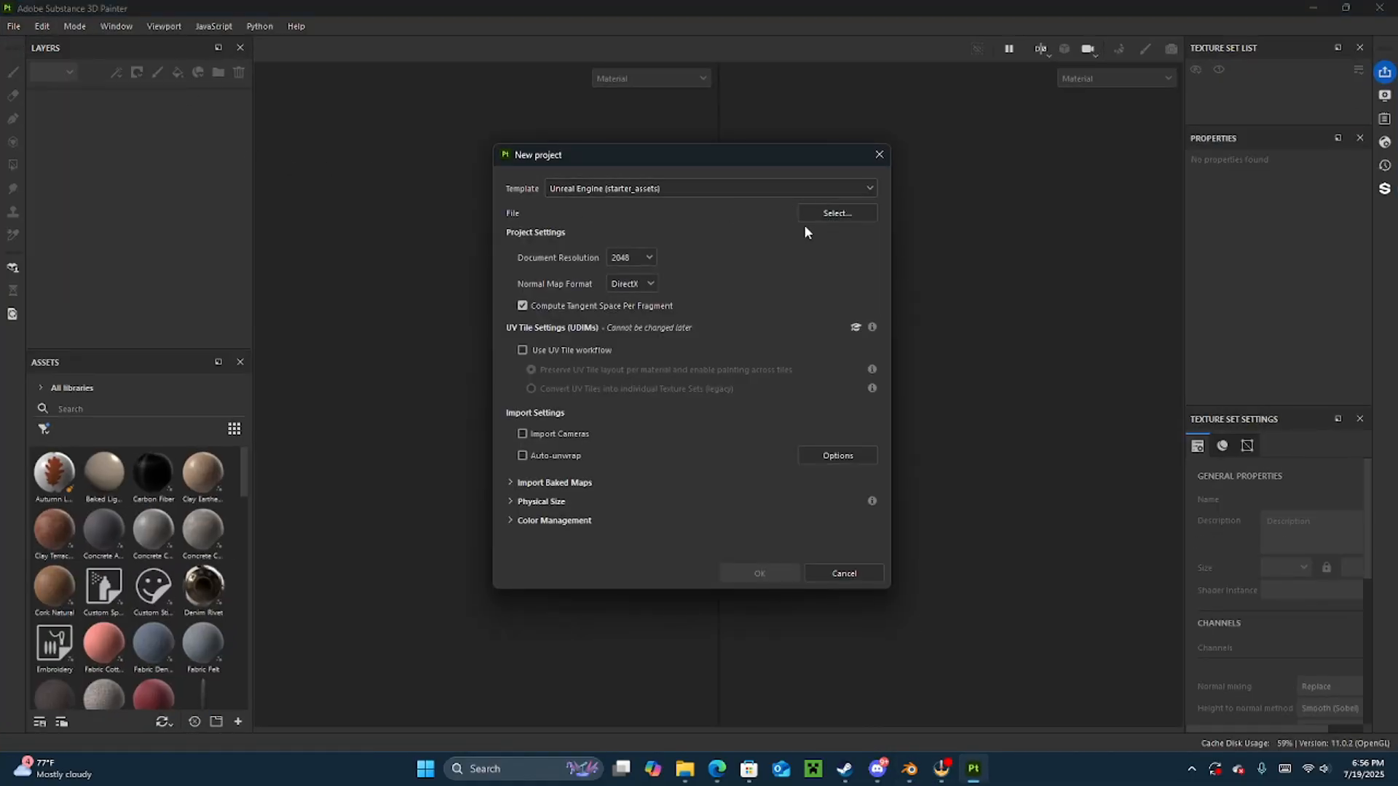
click(823, 214)
click(671, 308)
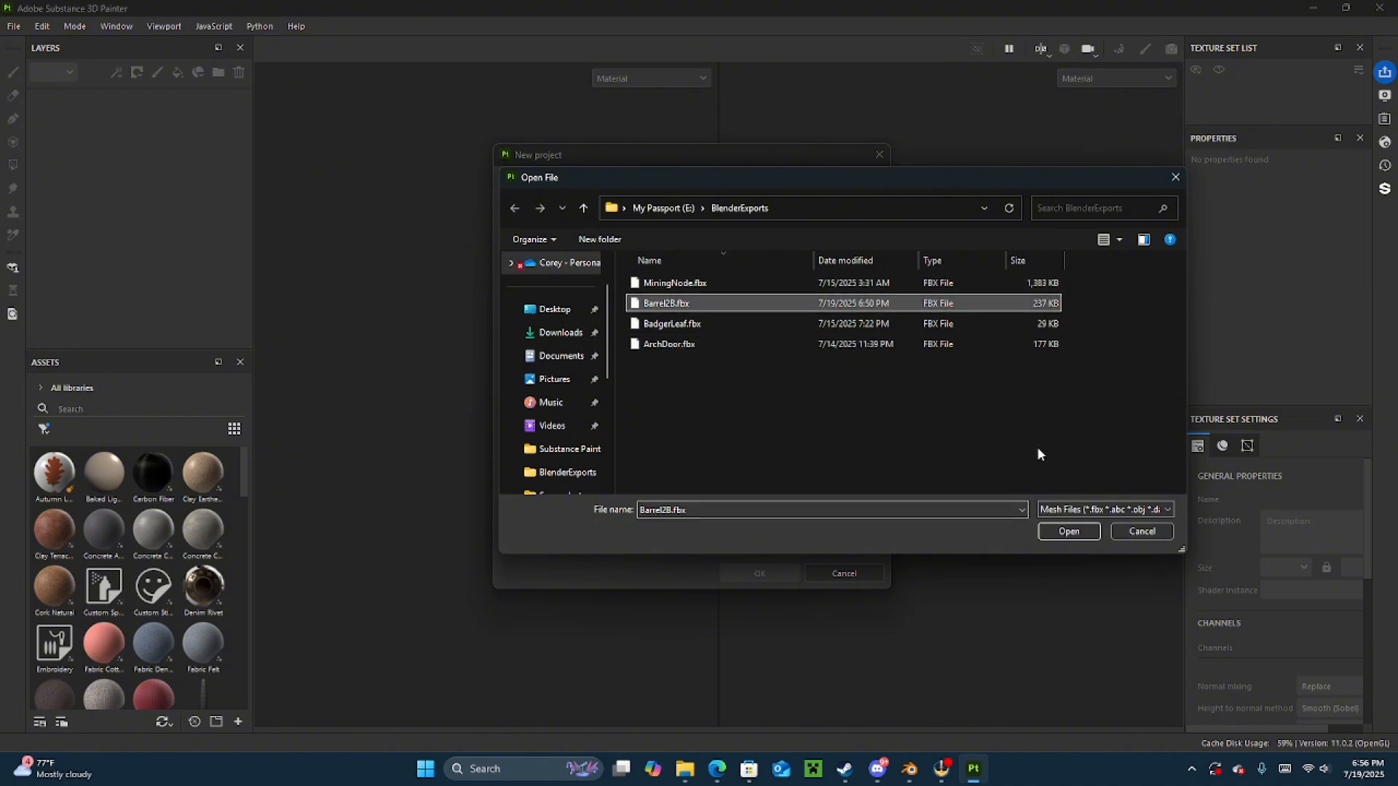
click(1078, 531)
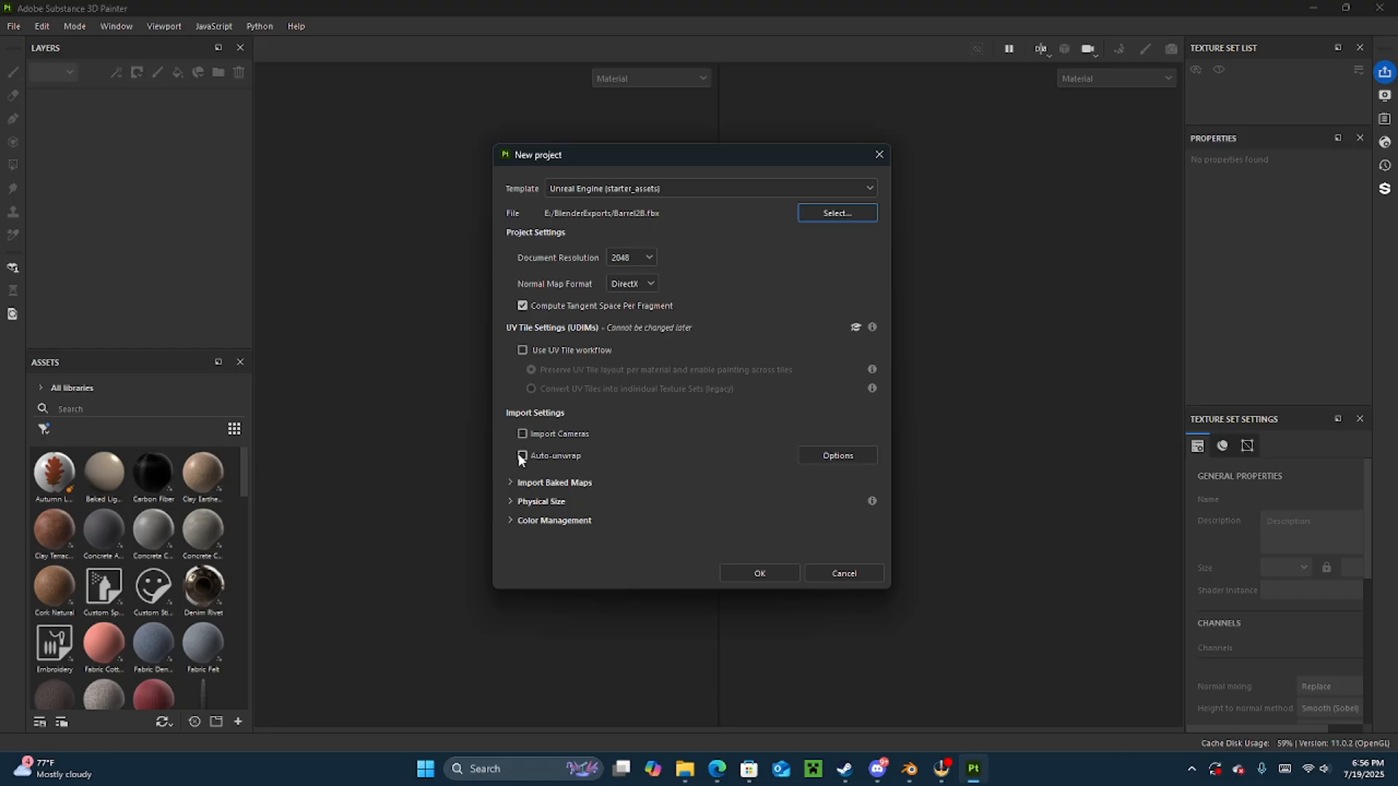
click(766, 574)
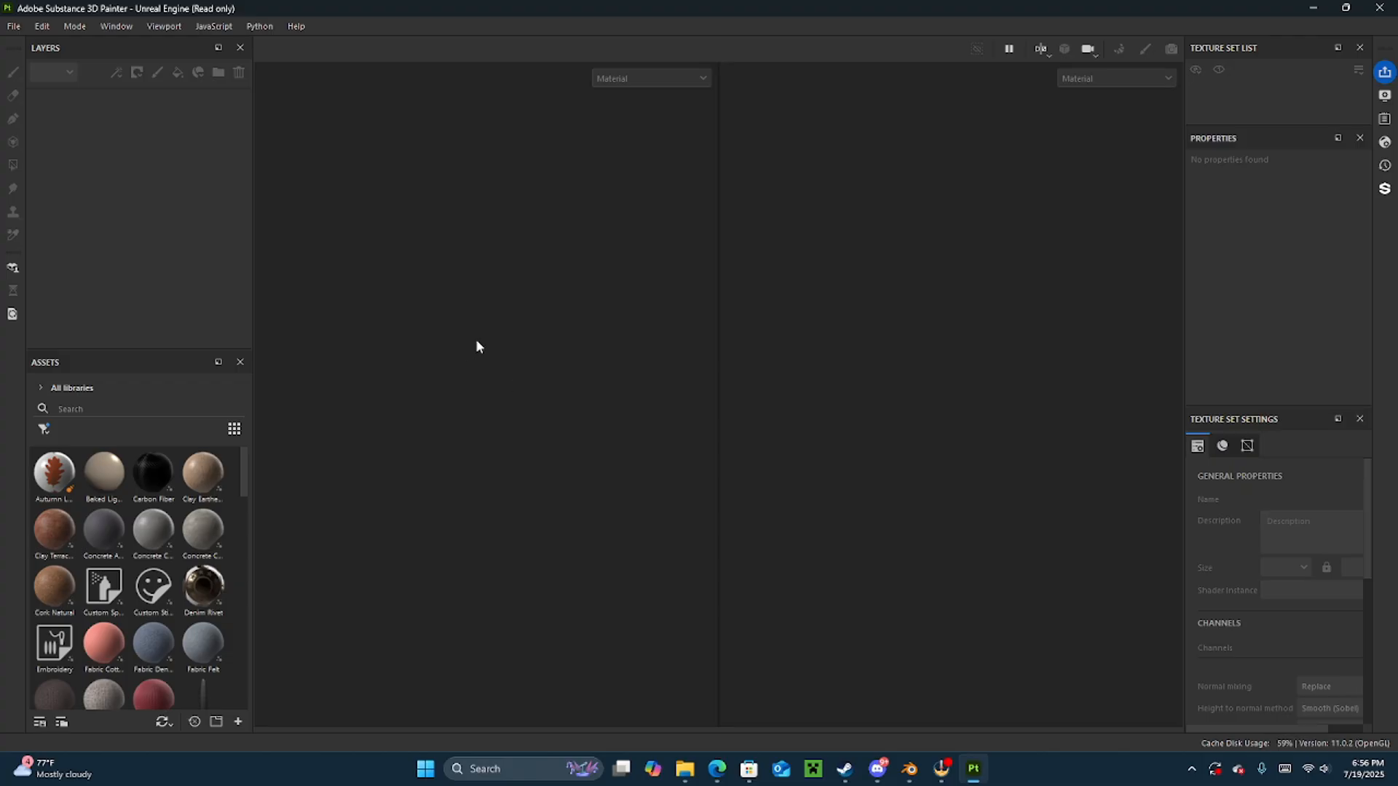
- Delete the default paint layer, Layer 1, from the barrel's layer stack
scroll(476, 340, down, 5)
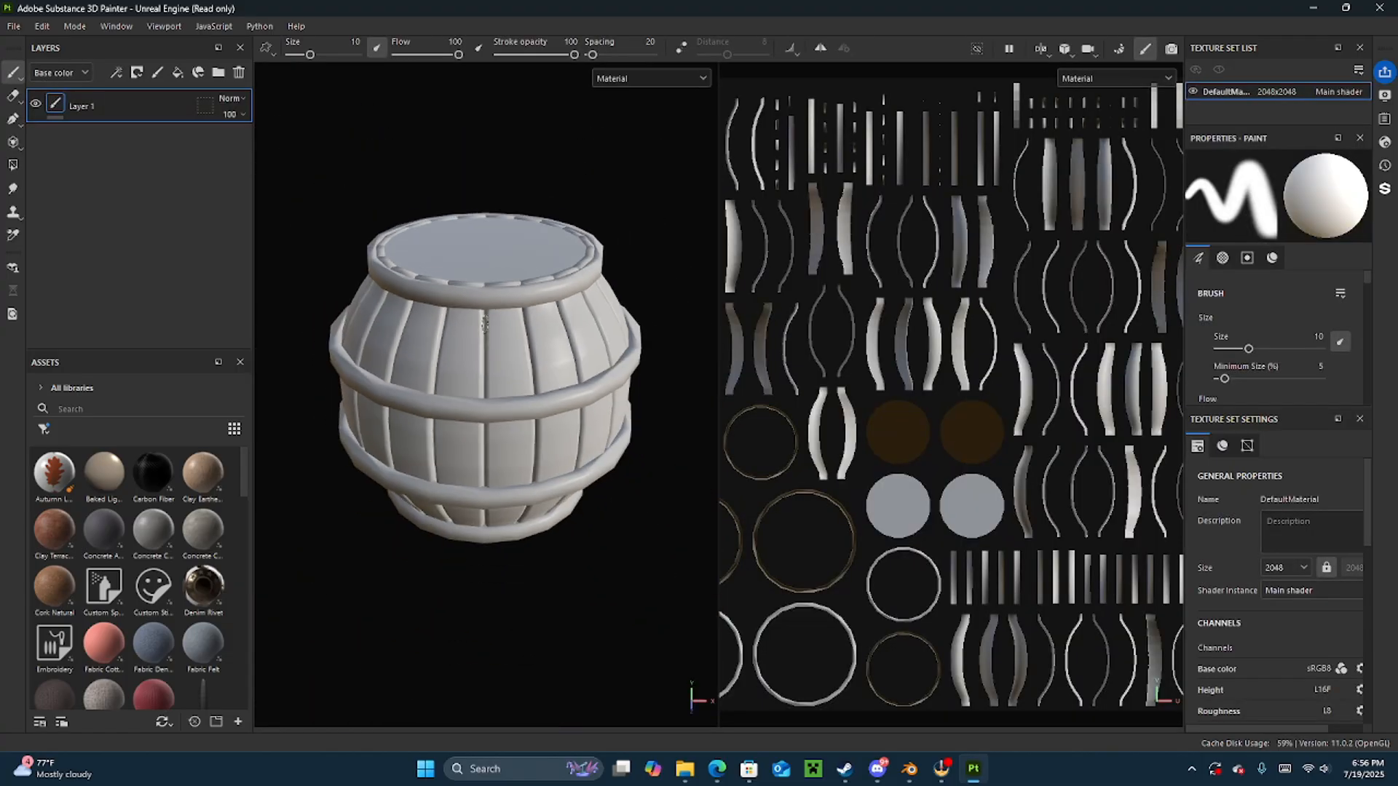
scroll(658, 305, up, 3)
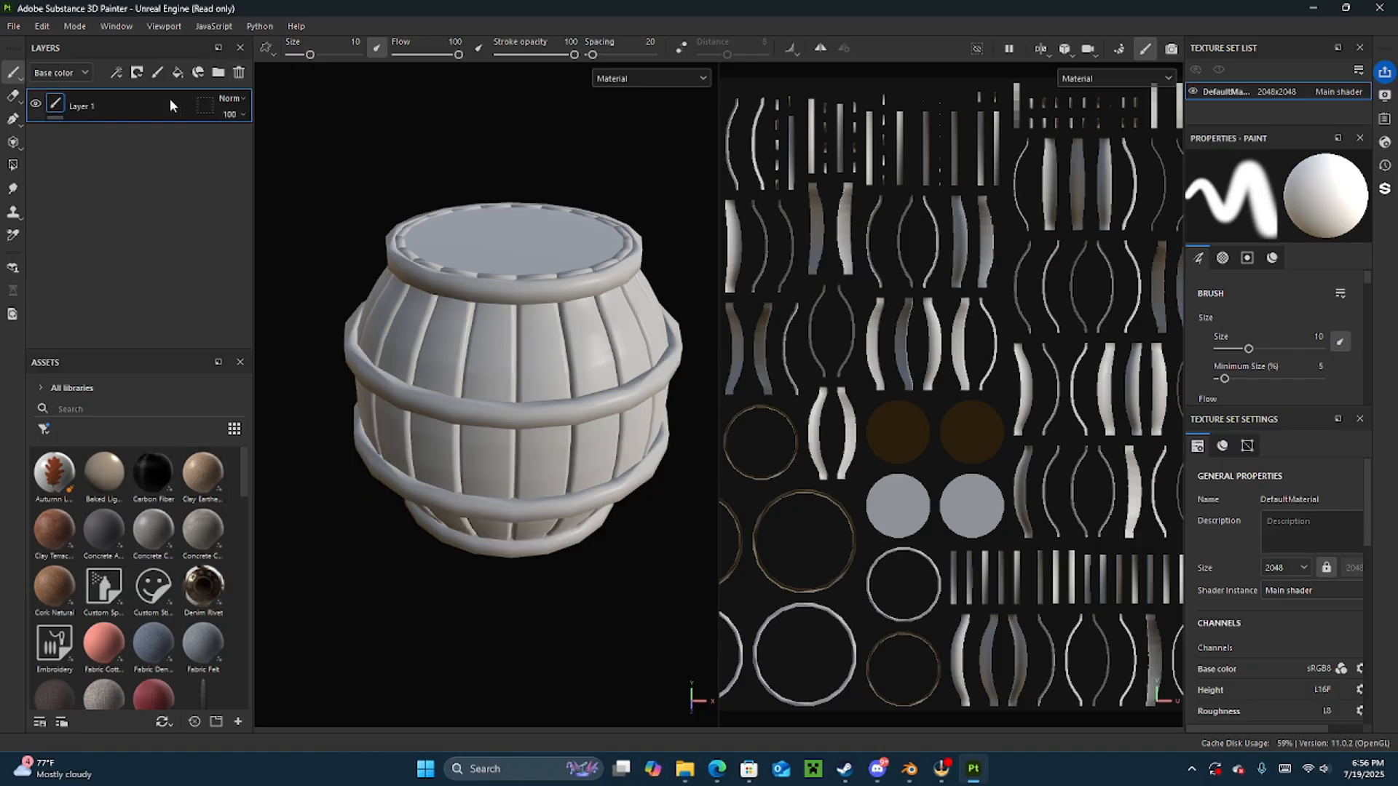
click(239, 72)
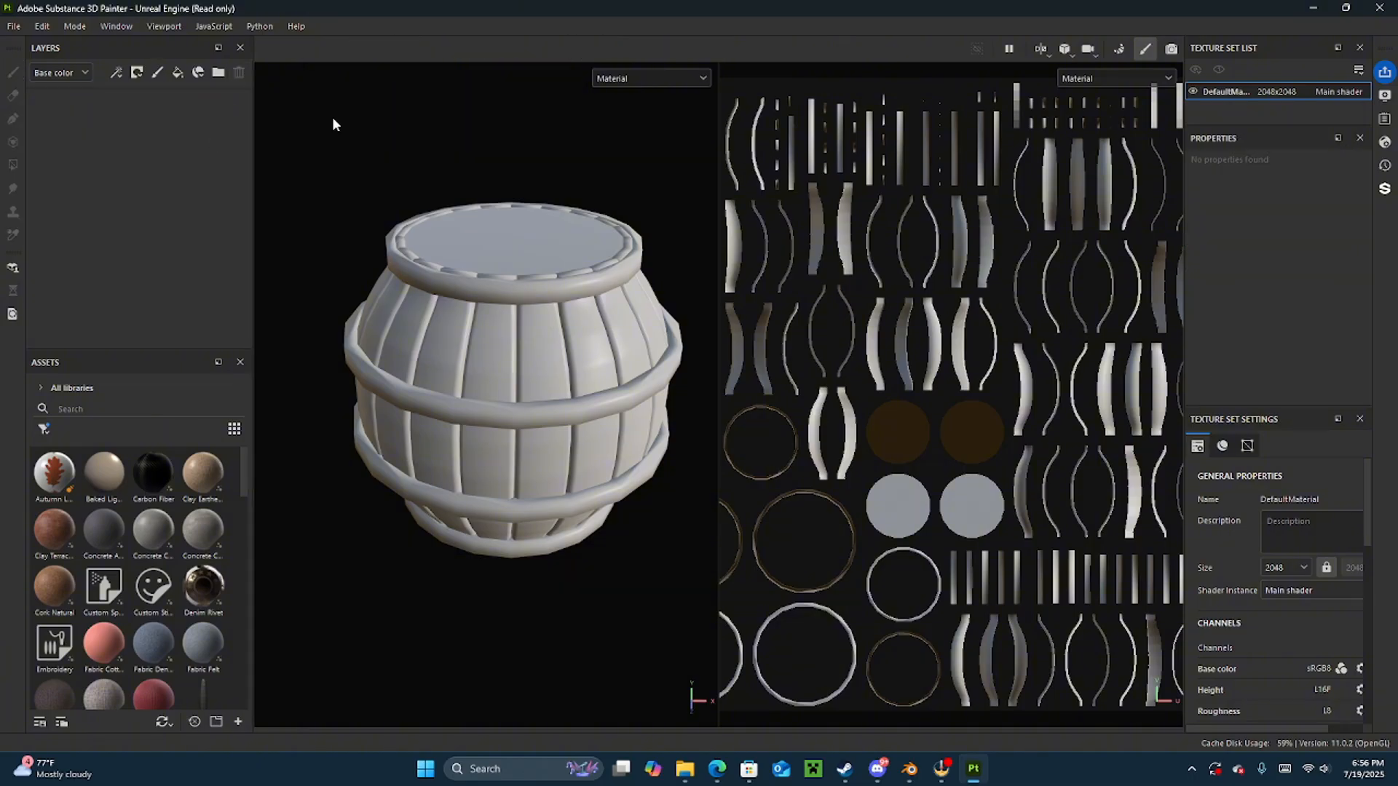
- Bake the barrel's mesh maps with World space normal and ID excluded and Height and Bent normals included, and return to painting mode
click(1247, 447)
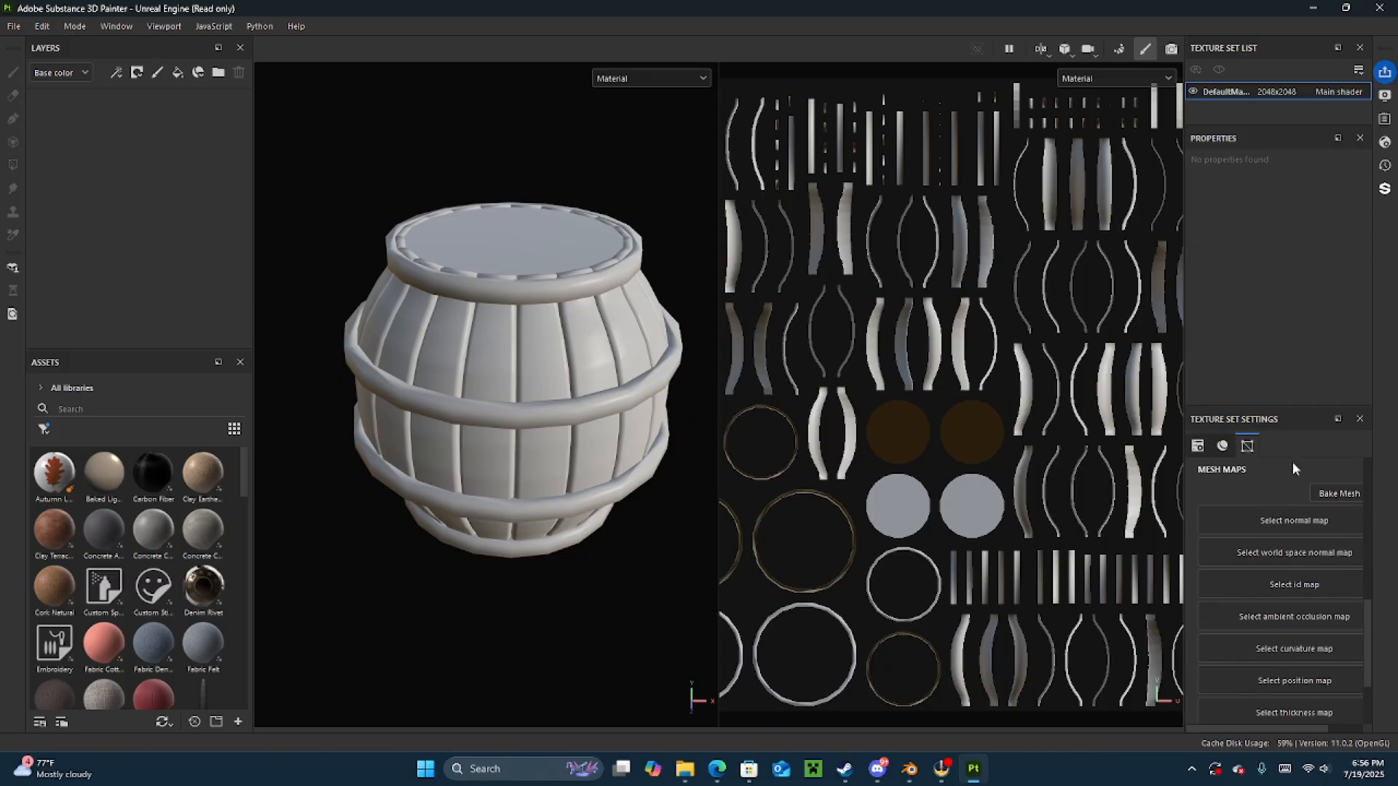
click(1327, 494)
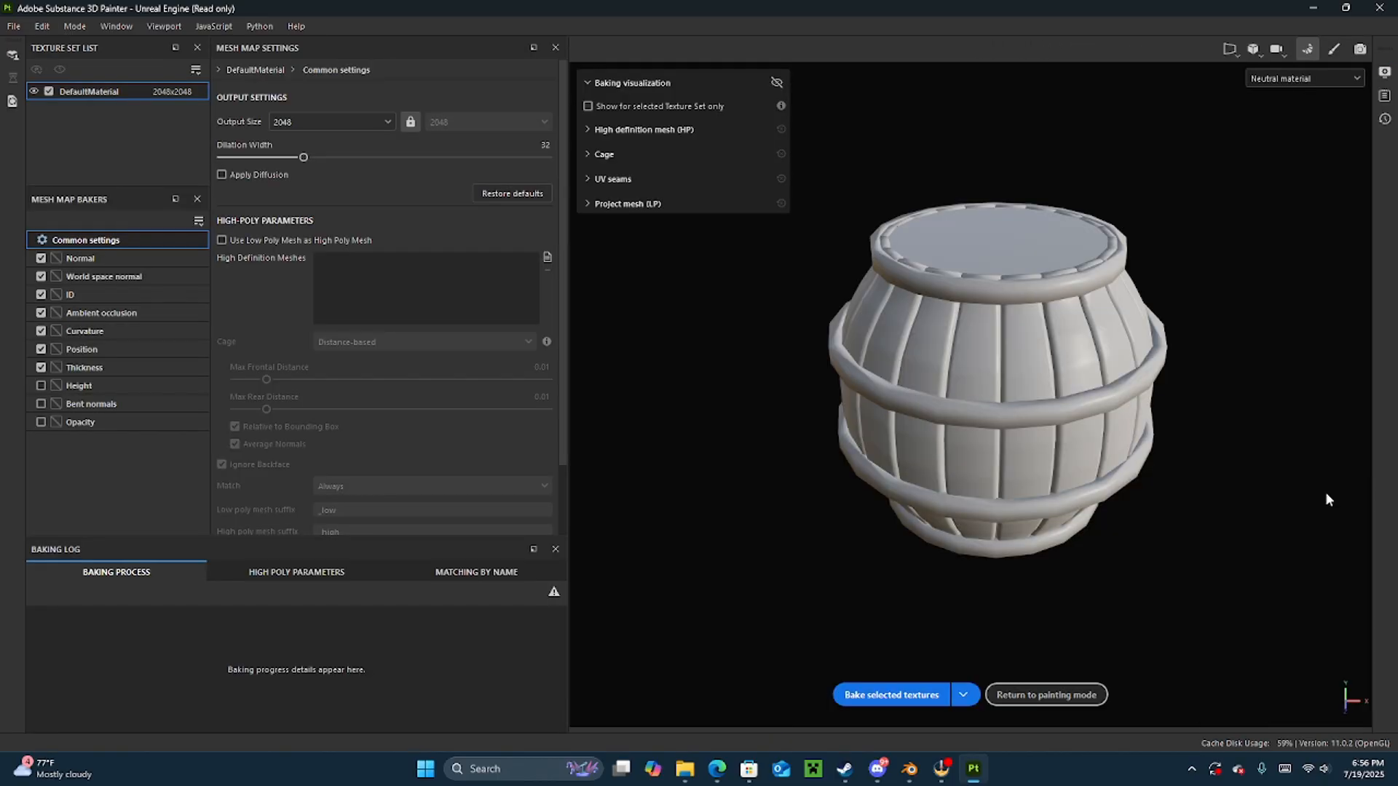
click(41, 277)
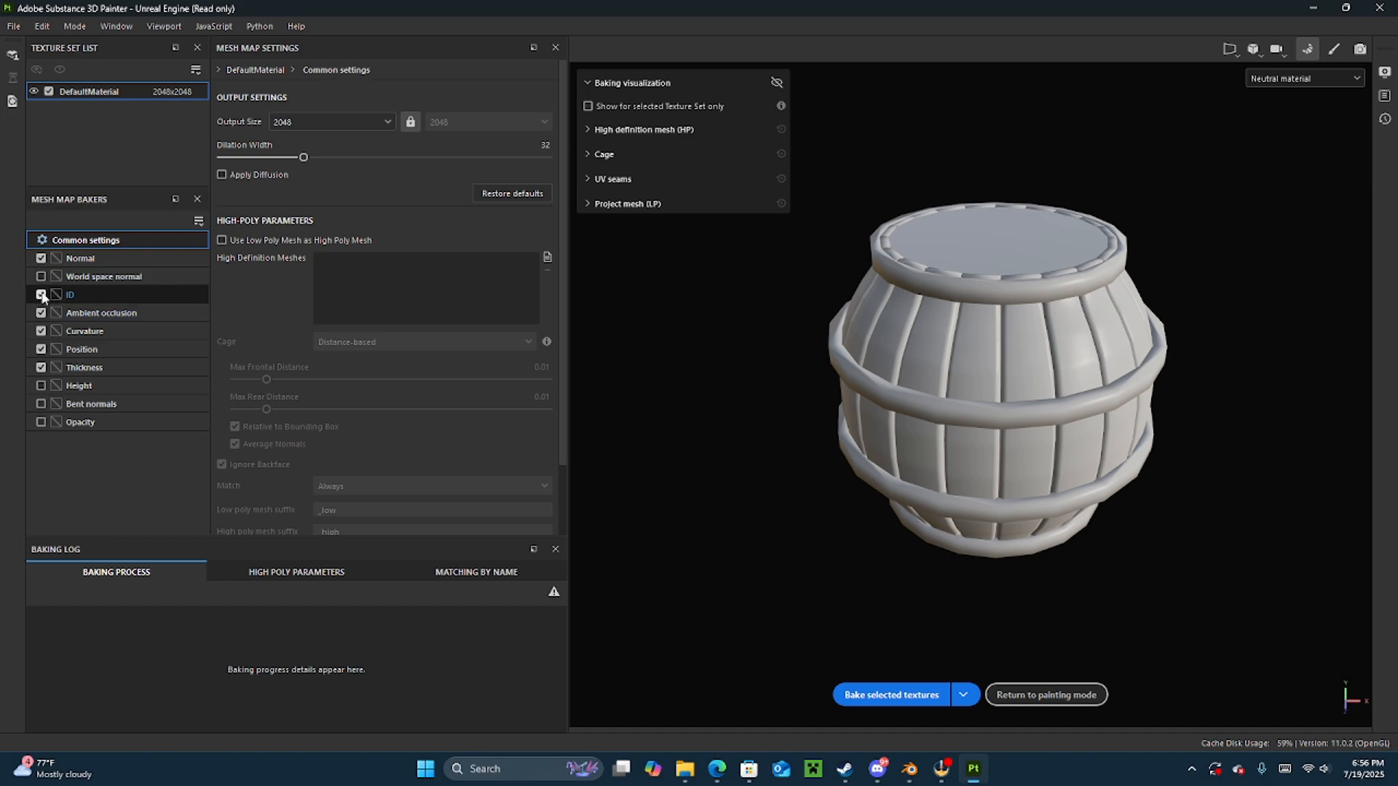
click(41, 295)
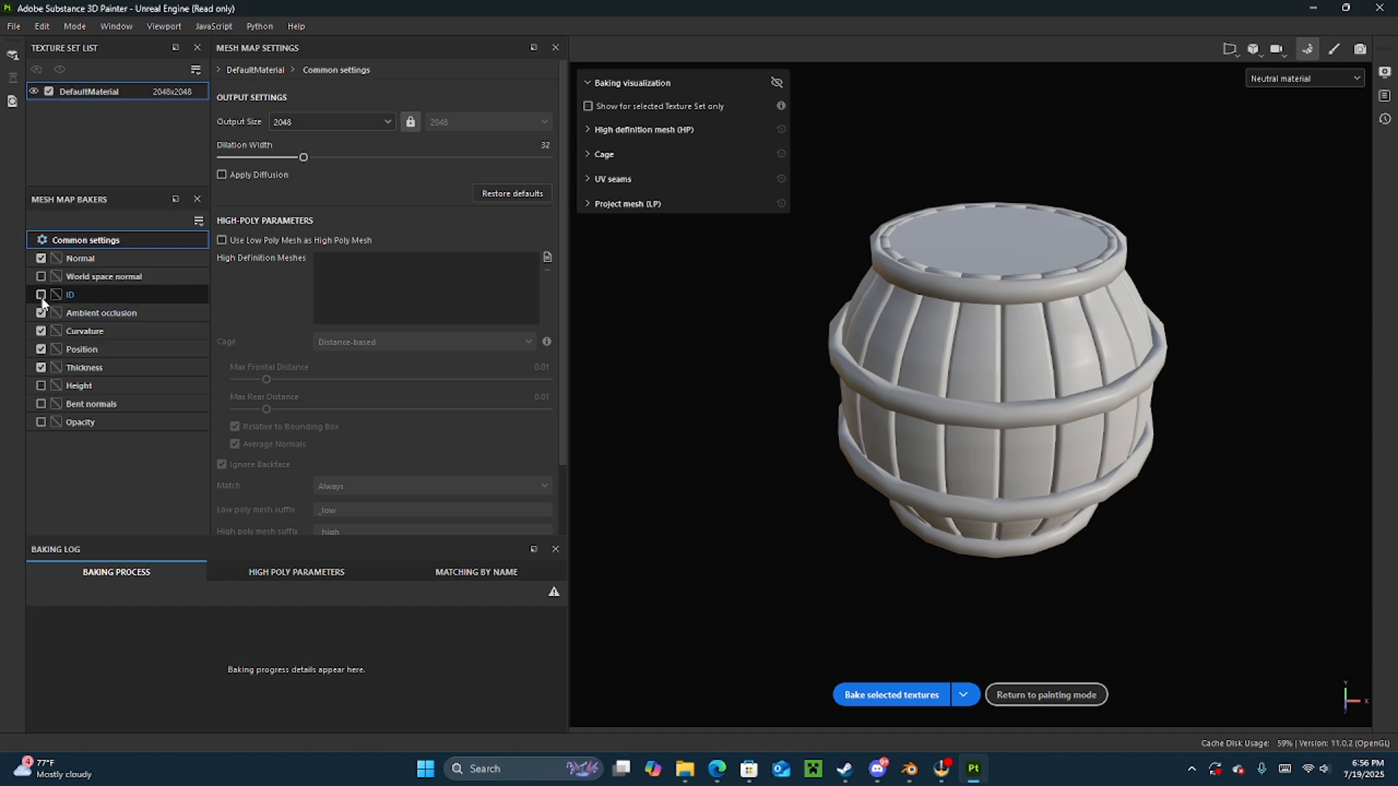
click(41, 387)
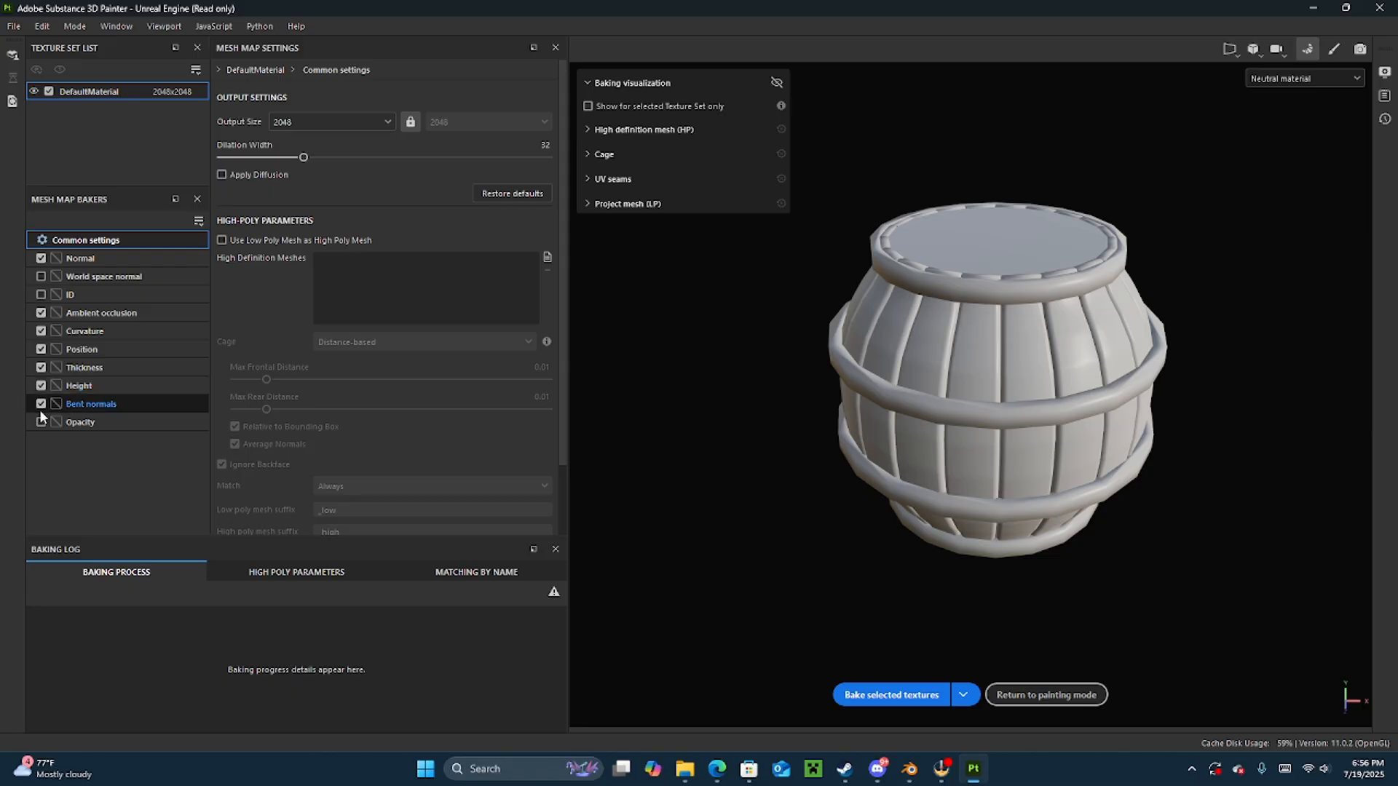
click(858, 695)
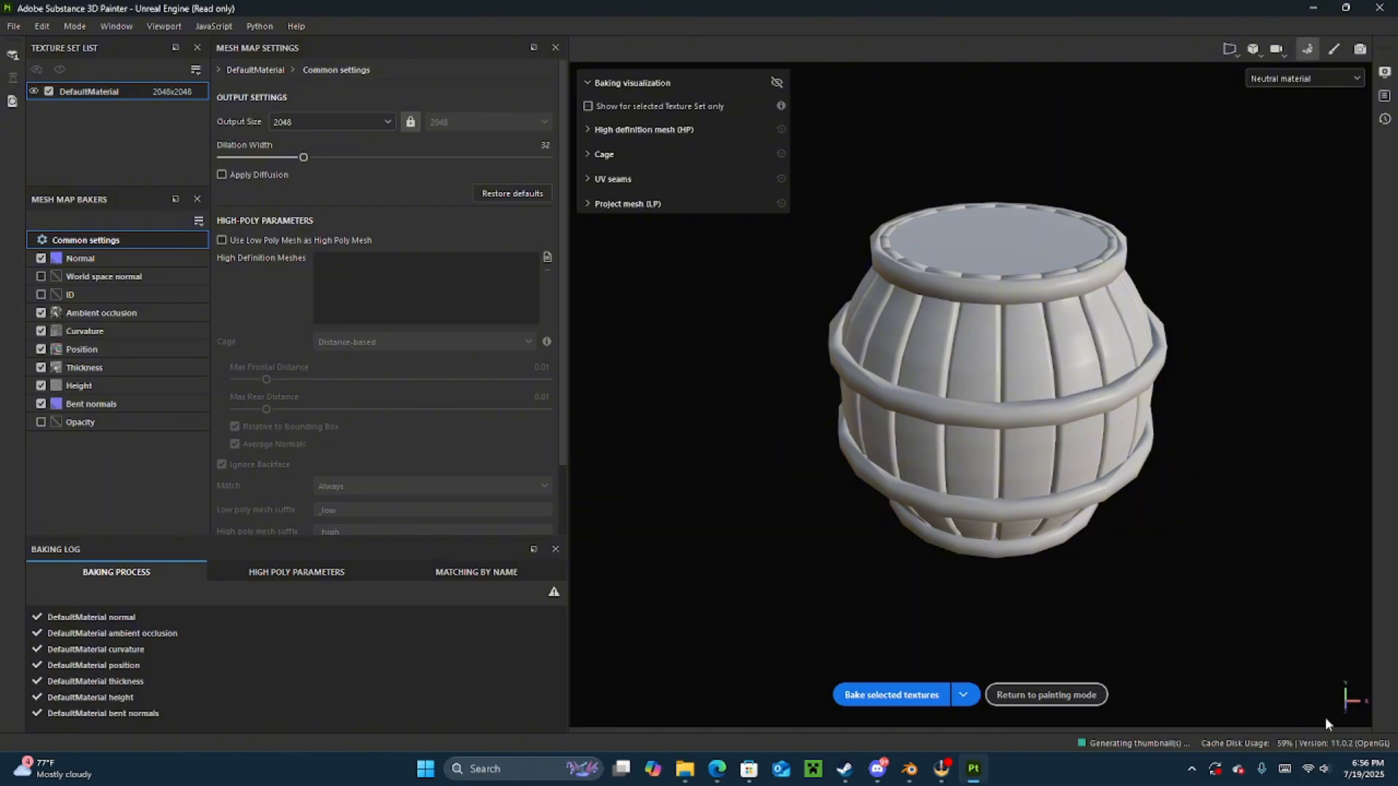
click(1047, 694)
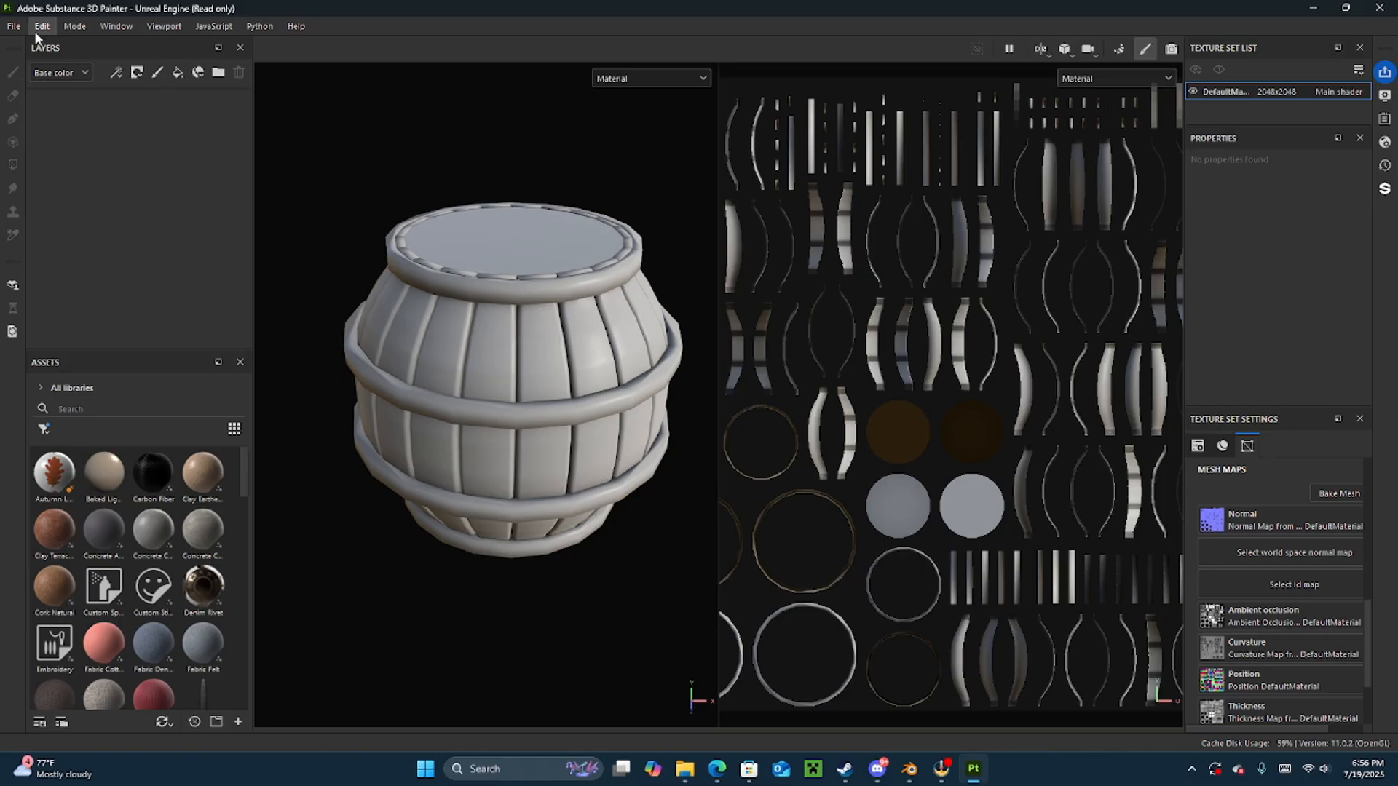
- Start importing resources and browse to the BlenderSaves folder on the E: drive for the file to add
click(13, 27)
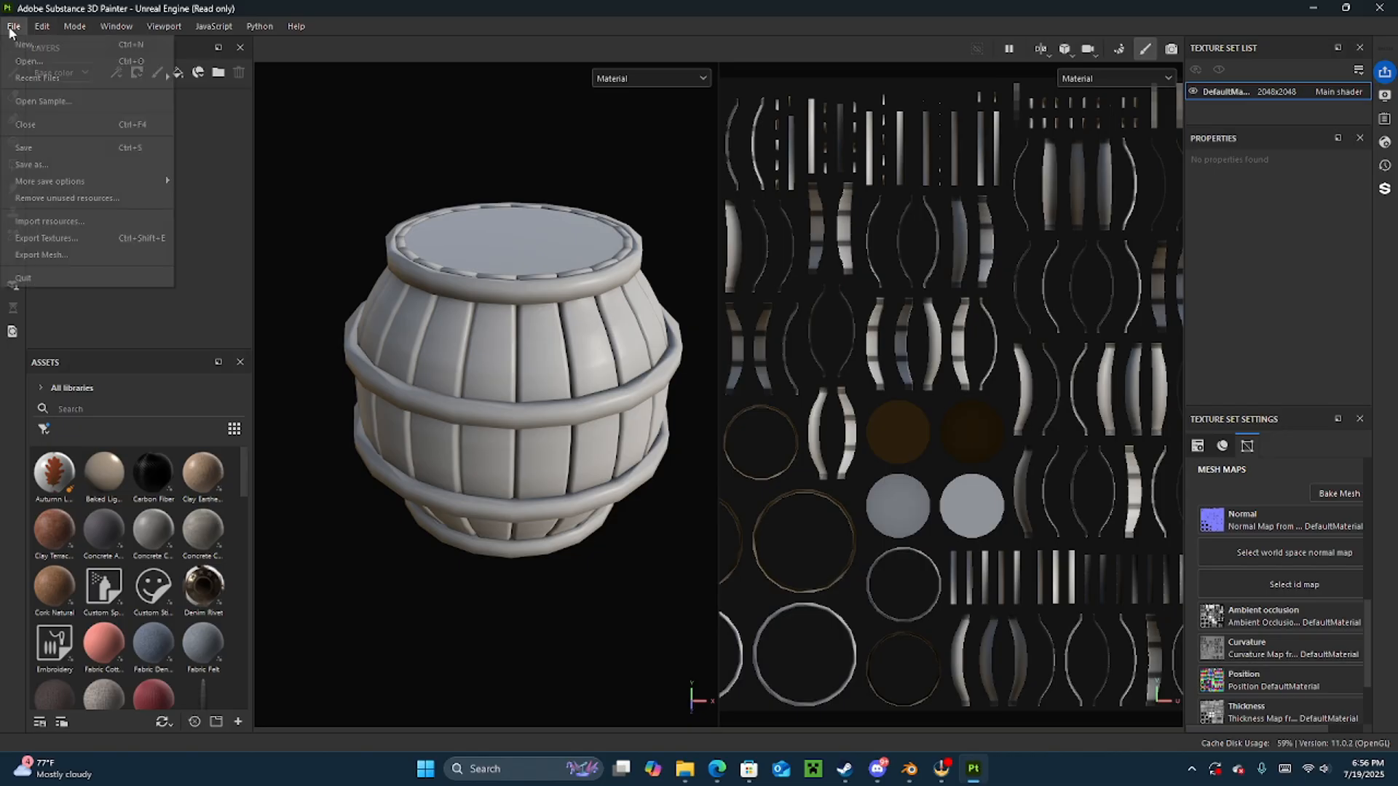
click(48, 220)
click(790, 208)
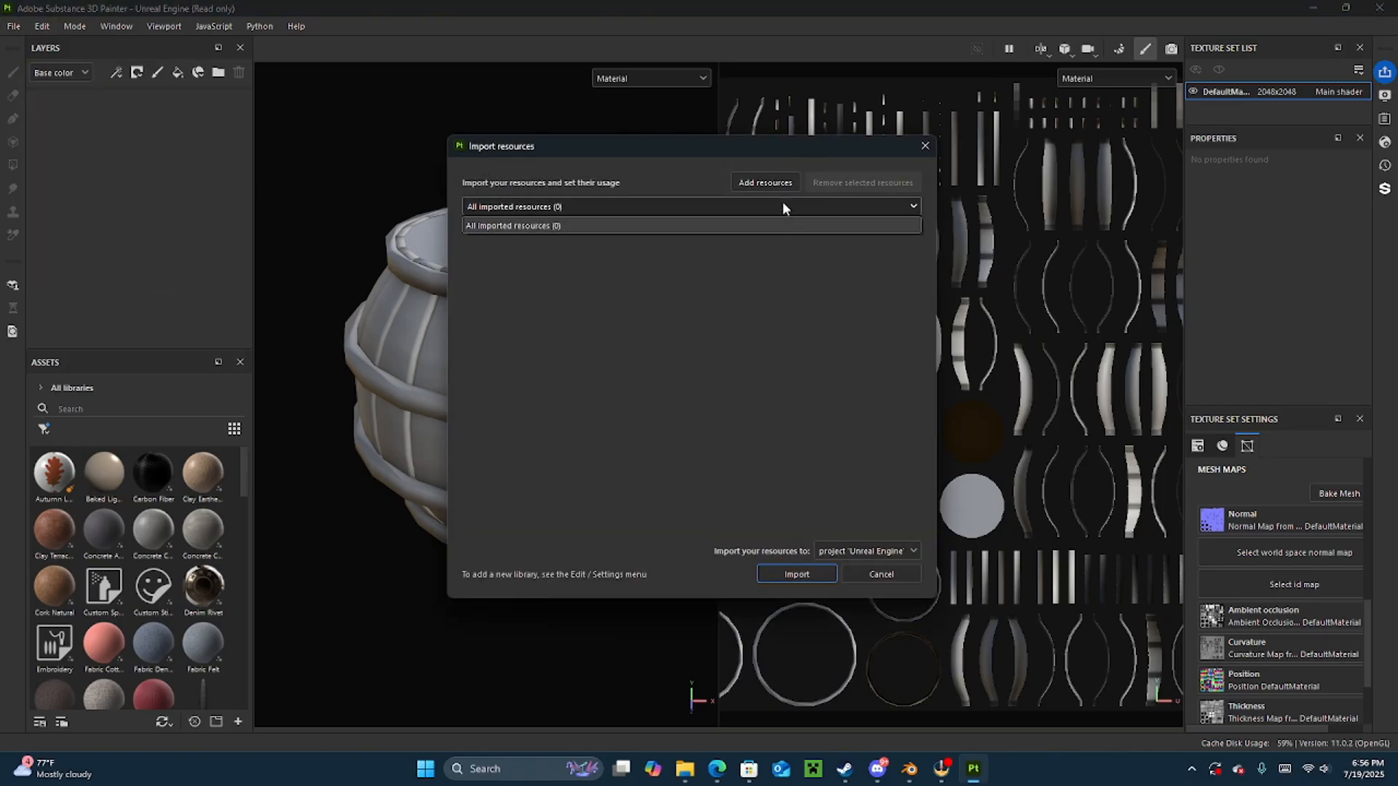
click(782, 201)
click(752, 184)
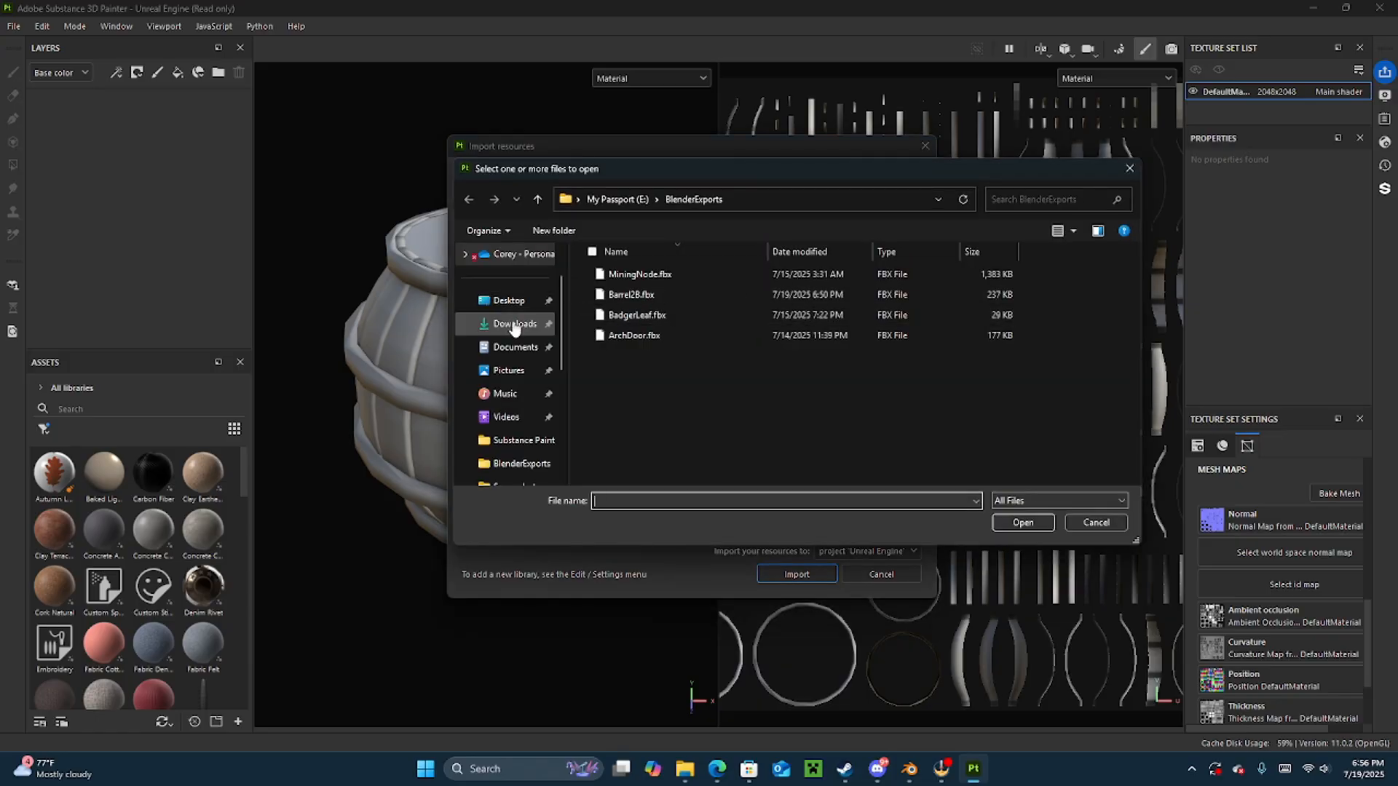
scroll(513, 371, down, 3)
click(517, 417)
scroll(598, 361, down, 8)
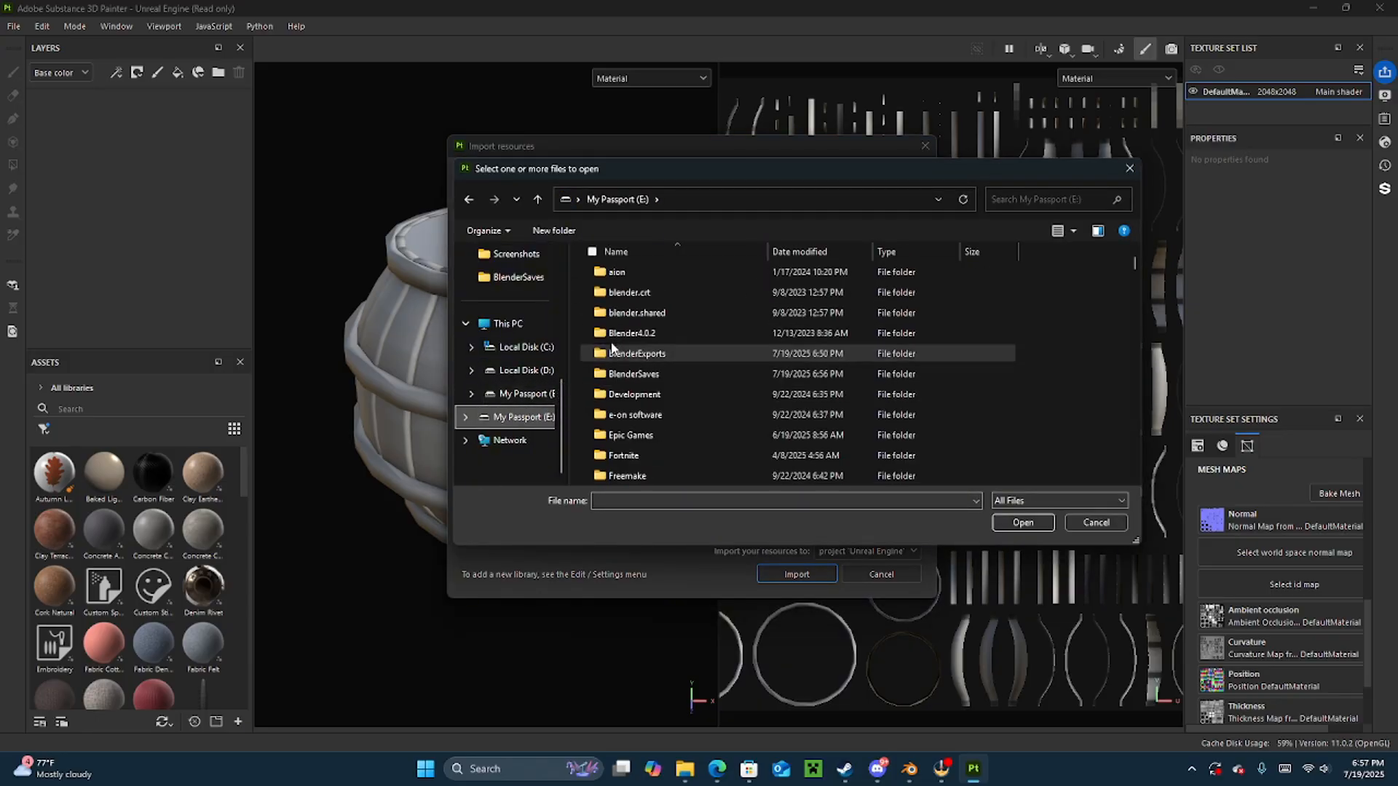
scroll(604, 351, down, 4)
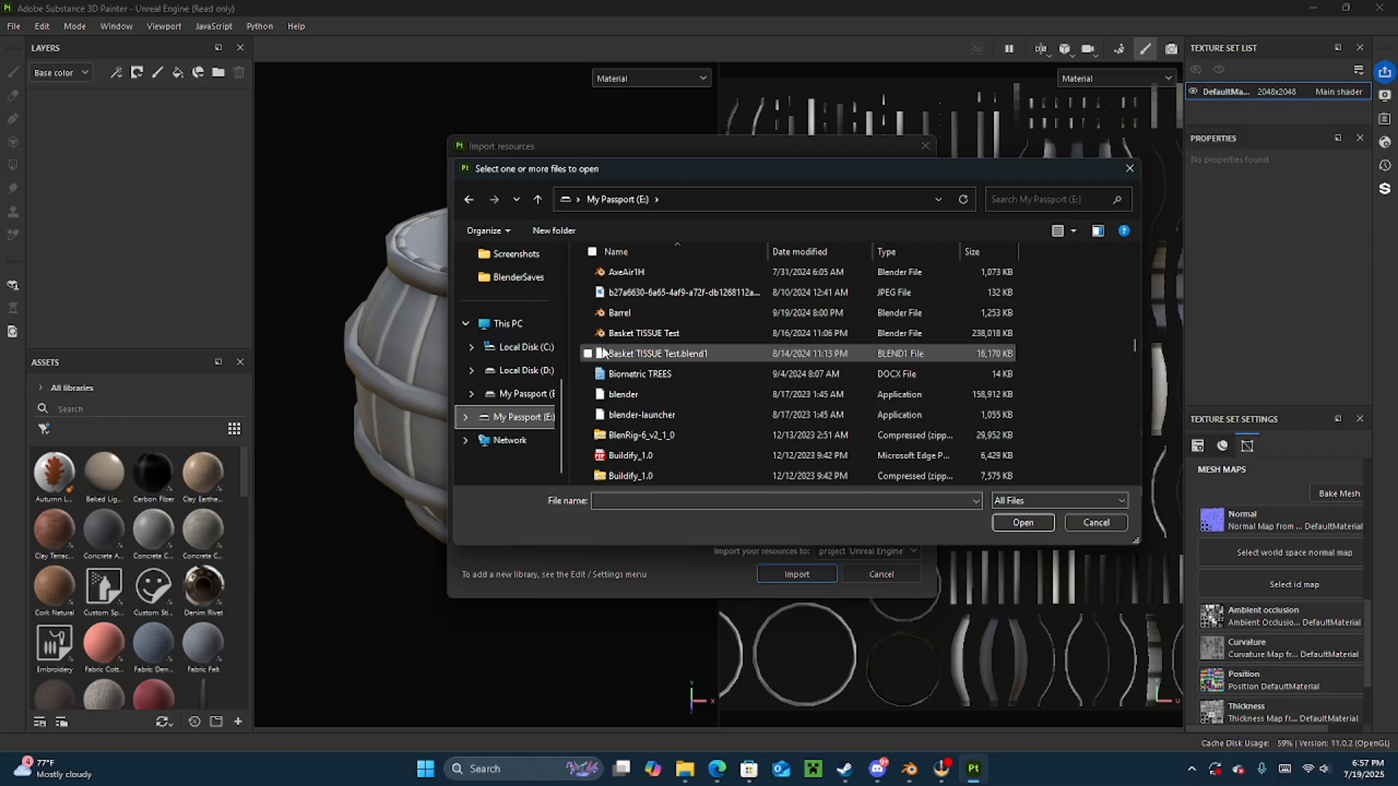
scroll(603, 353, up, 10)
double_click(648, 372)
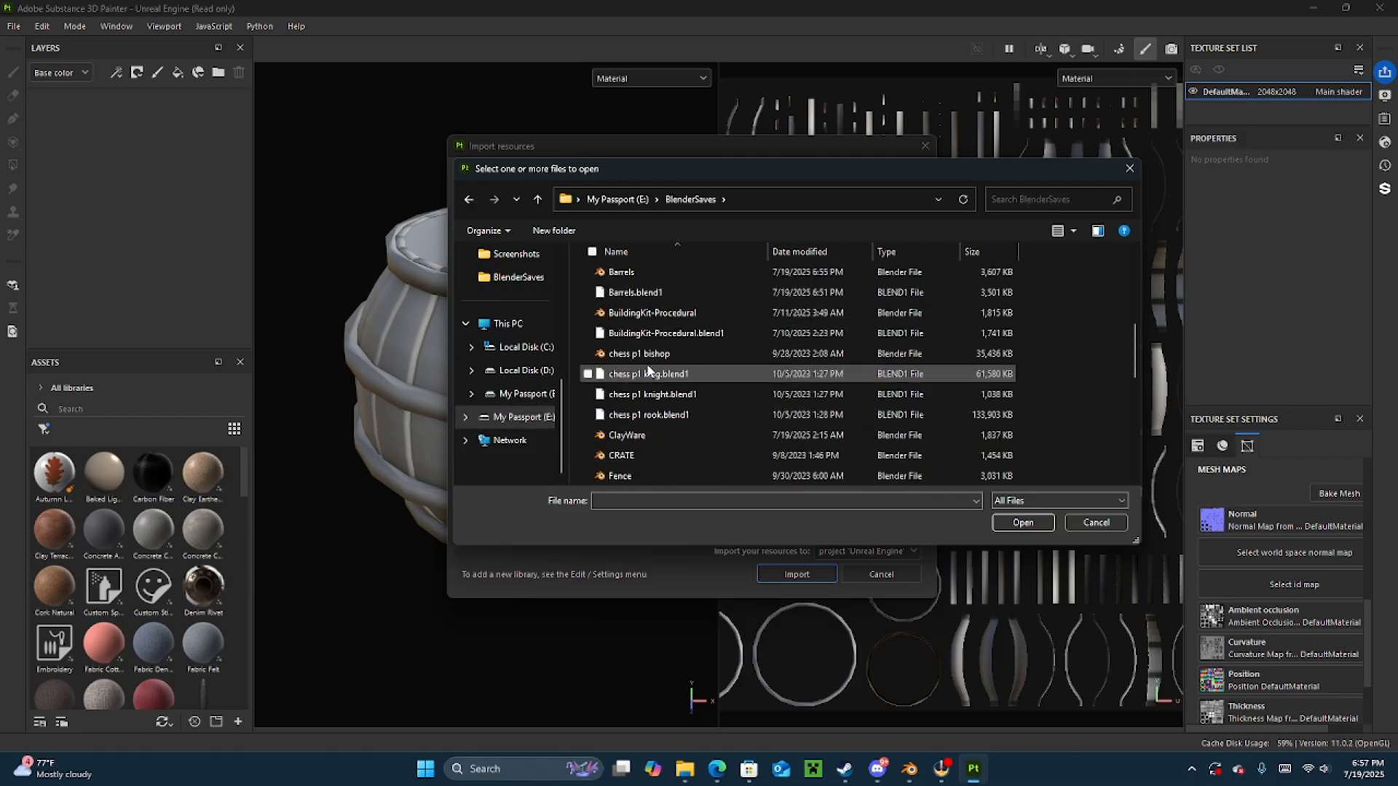
- Add the IDMAP_B2Rings PNG file to the list of resources for import
scroll(649, 370, down, 4)
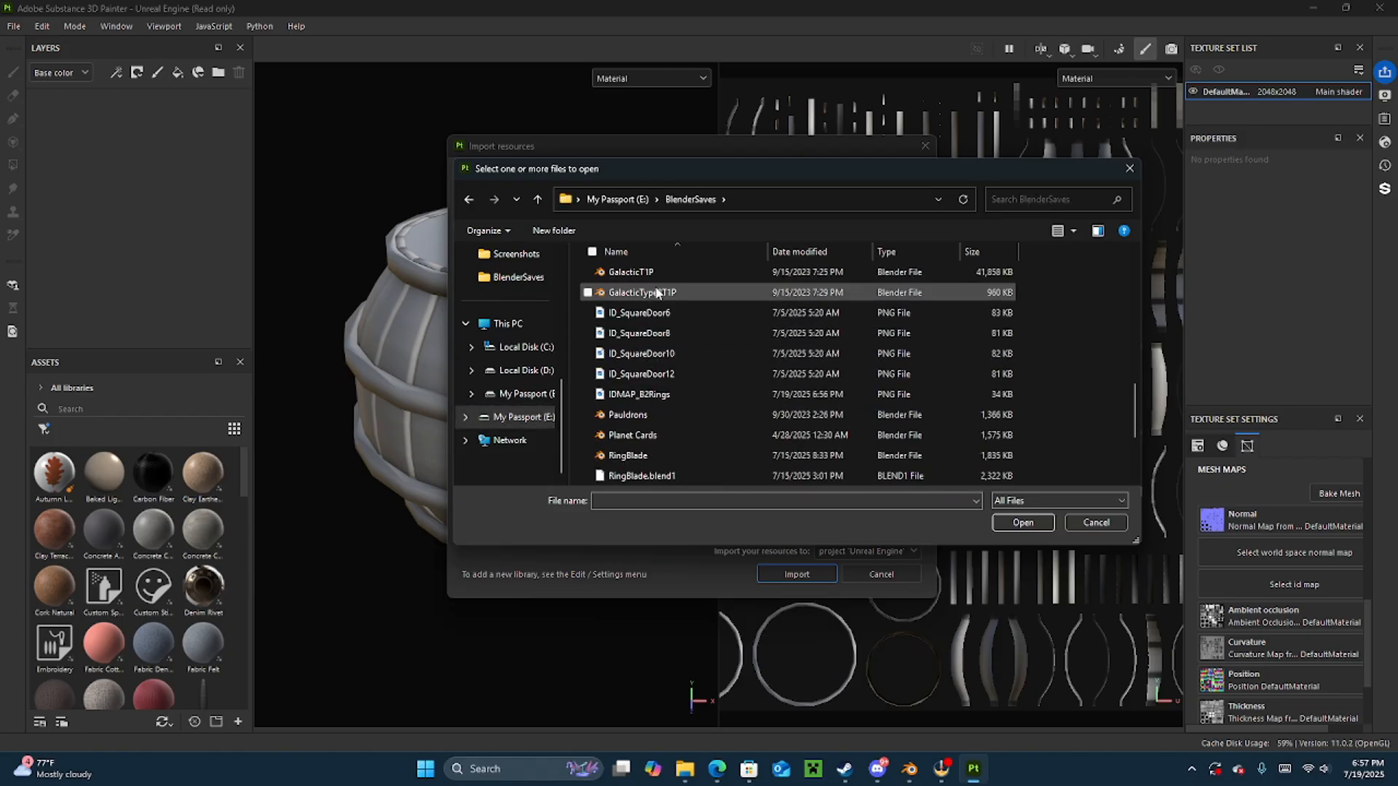
click(648, 394)
click(999, 506)
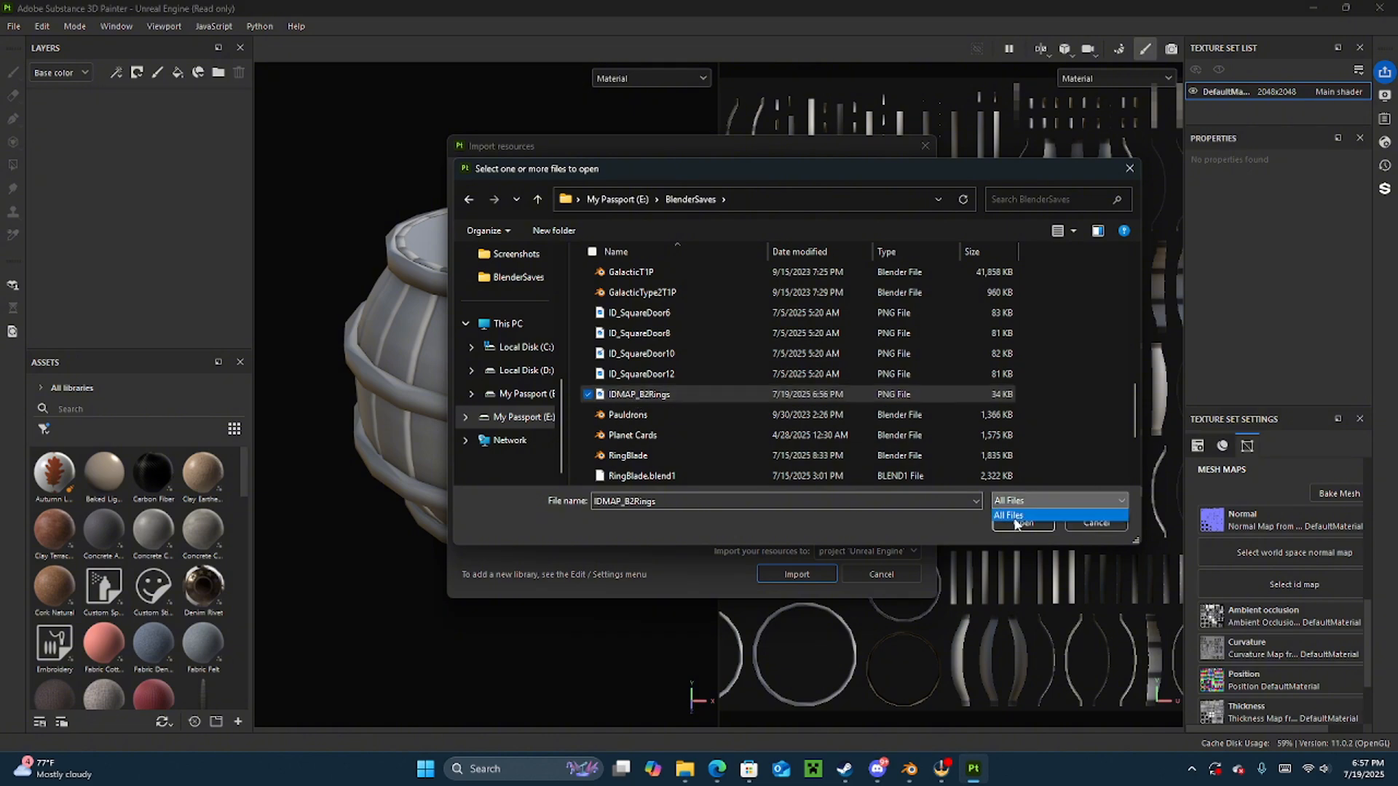
click(1019, 521)
click(1022, 522)
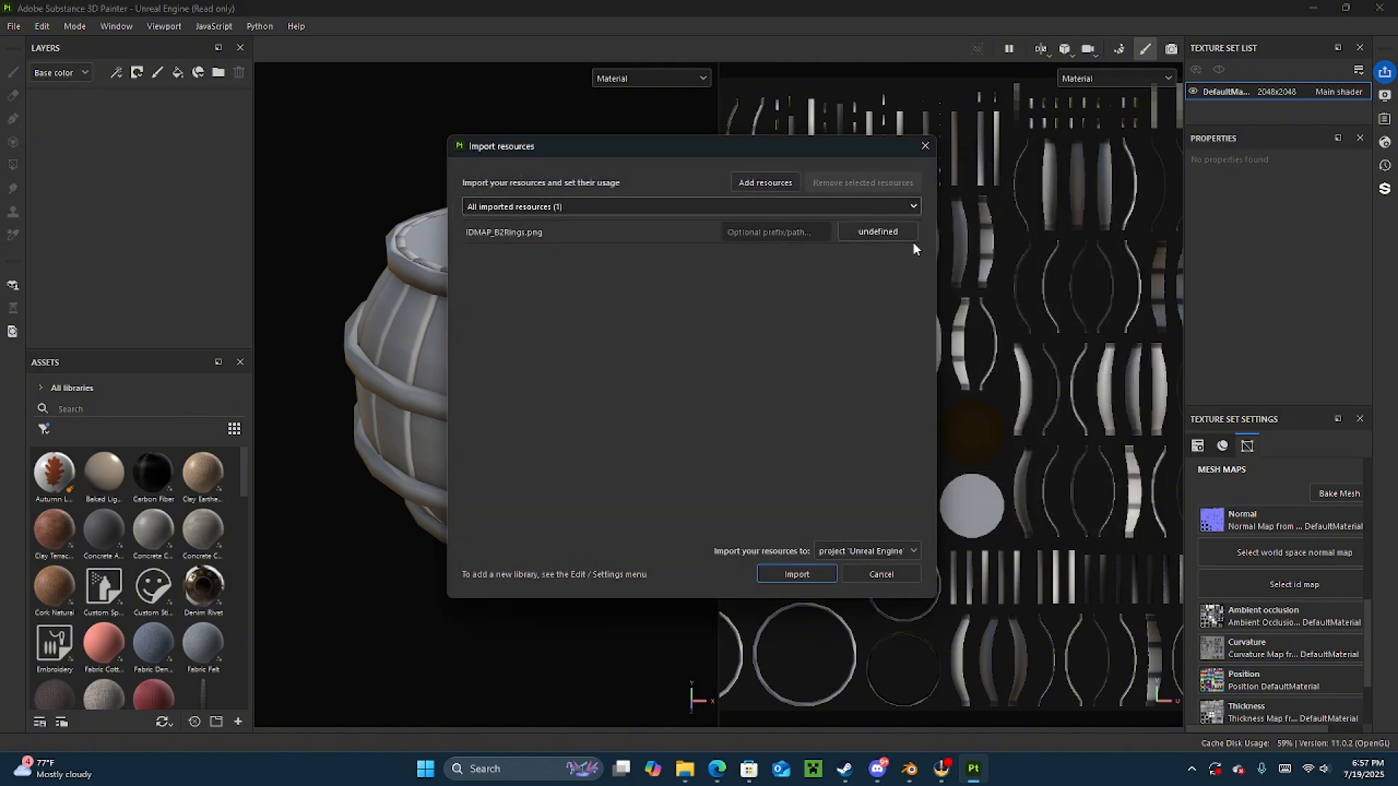
- Import IDMAP_B2Rings.png as a texture into the project 'Unreal Engine' and assign it as the barrel's ID mesh map
click(880, 232)
click(901, 295)
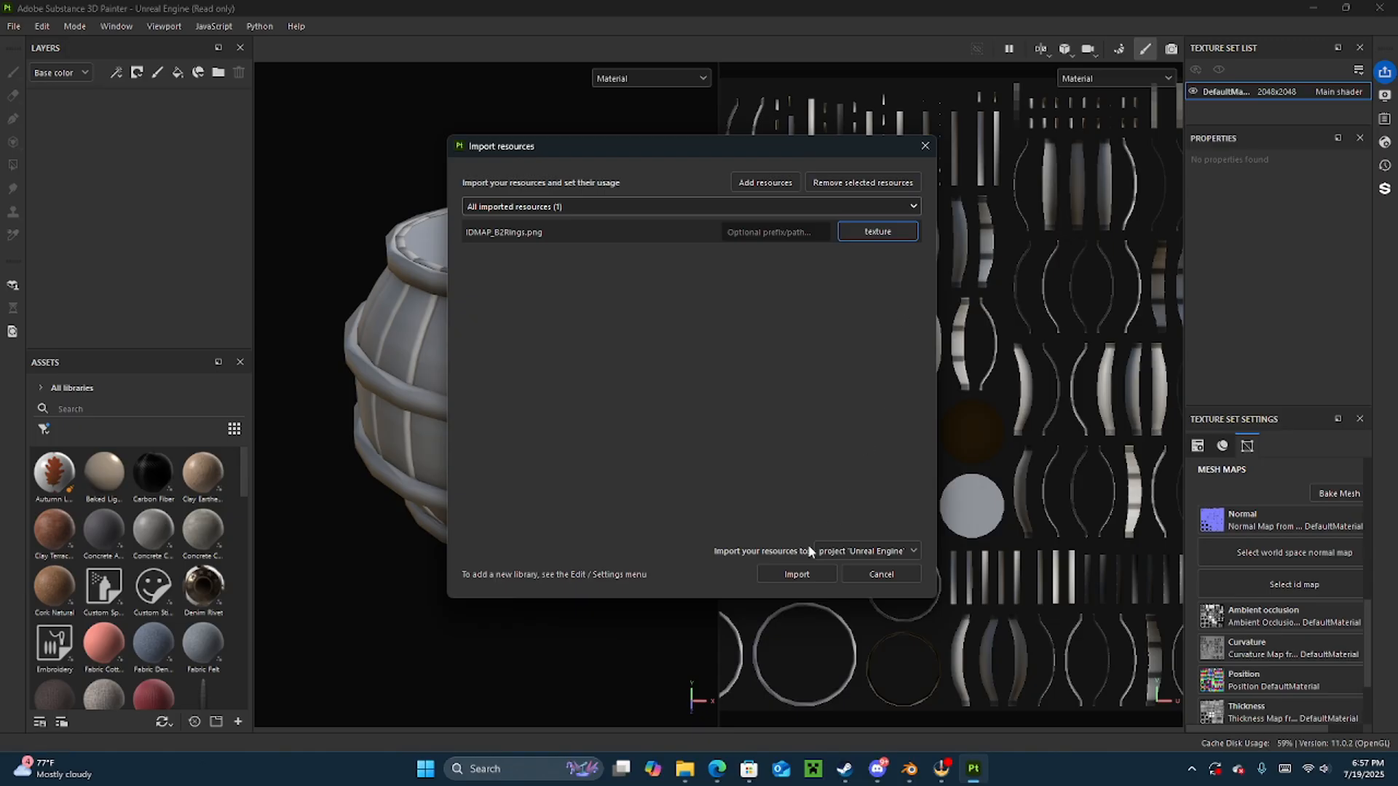
click(867, 552)
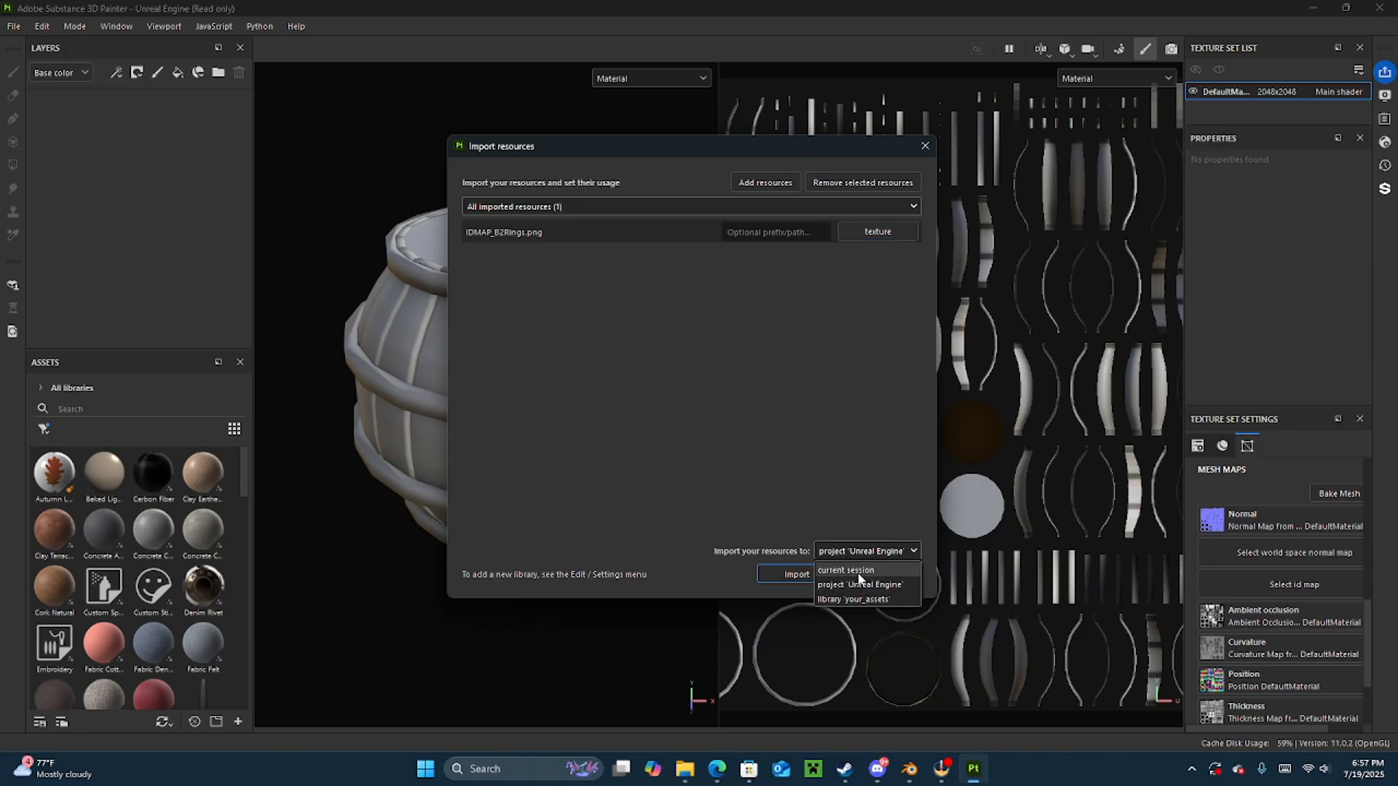
click(845, 599)
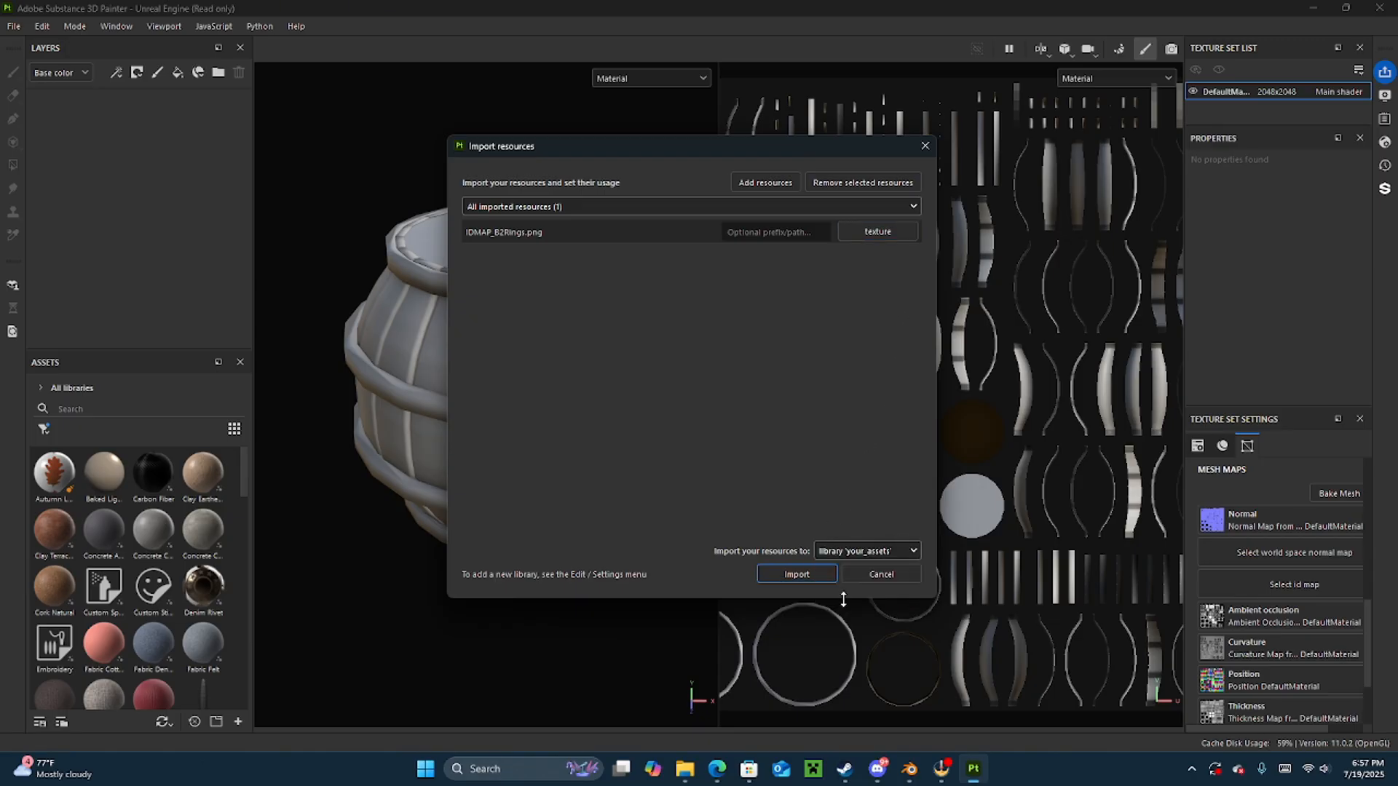
click(850, 551)
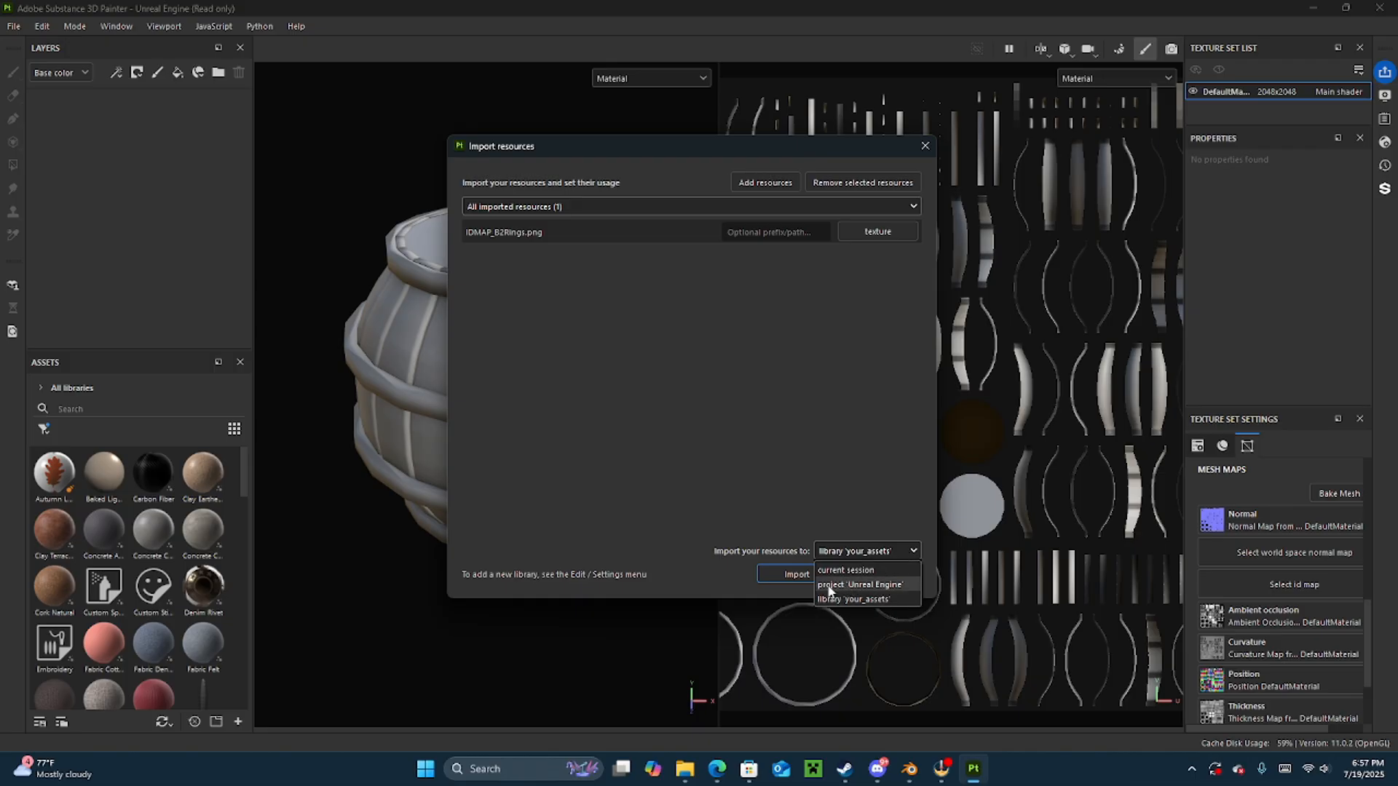
click(859, 586)
click(786, 575)
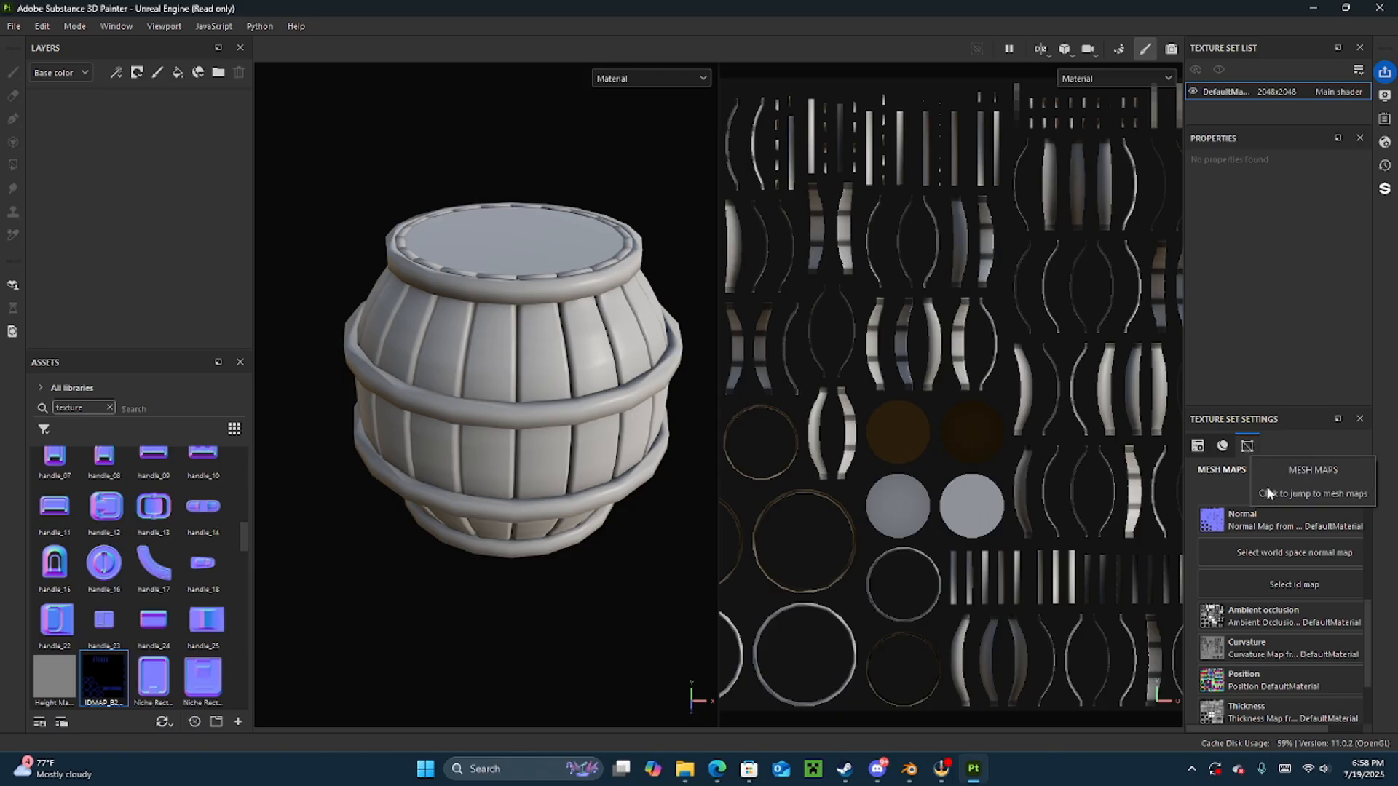
click(1274, 579)
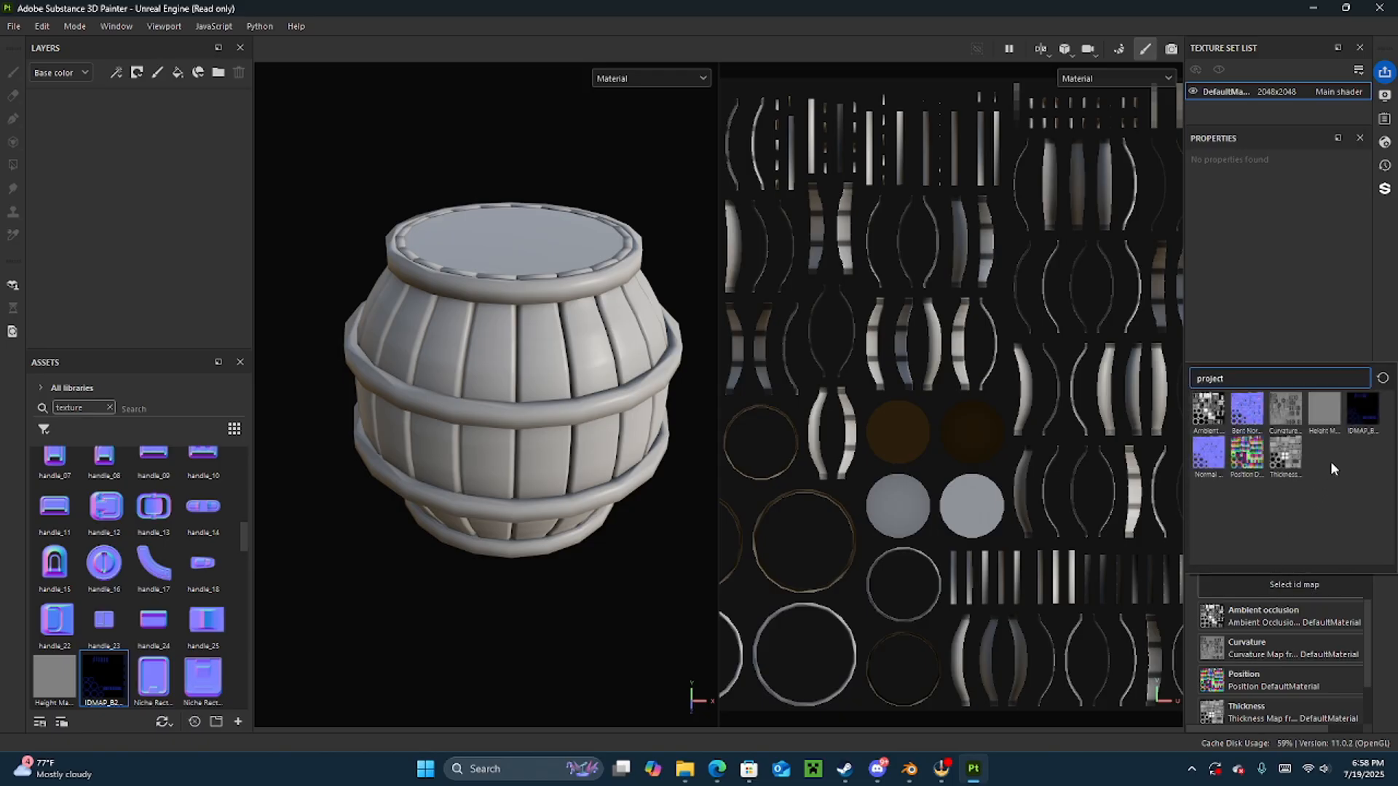
click(1363, 406)
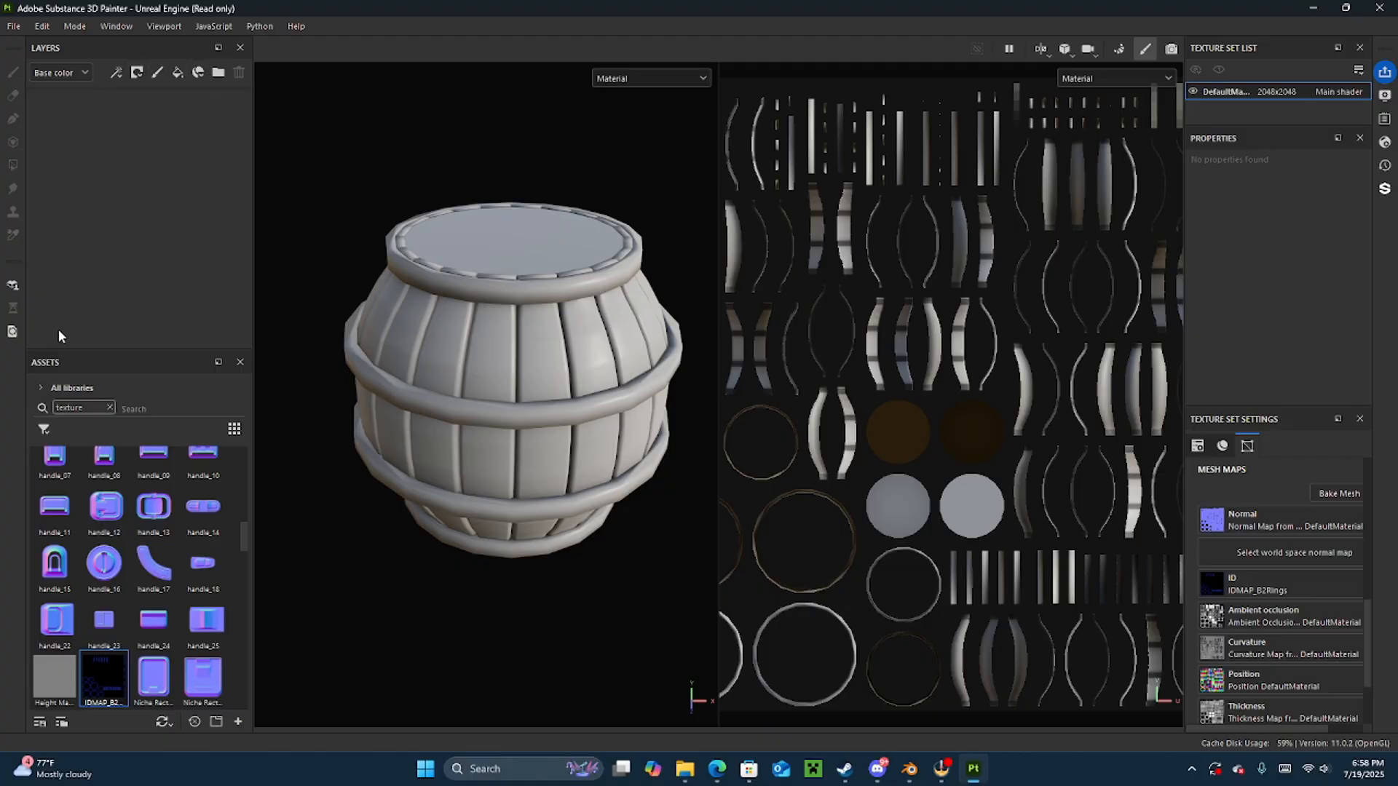
- Remove the texture filter from the asset library and show only smart materials
click(111, 406)
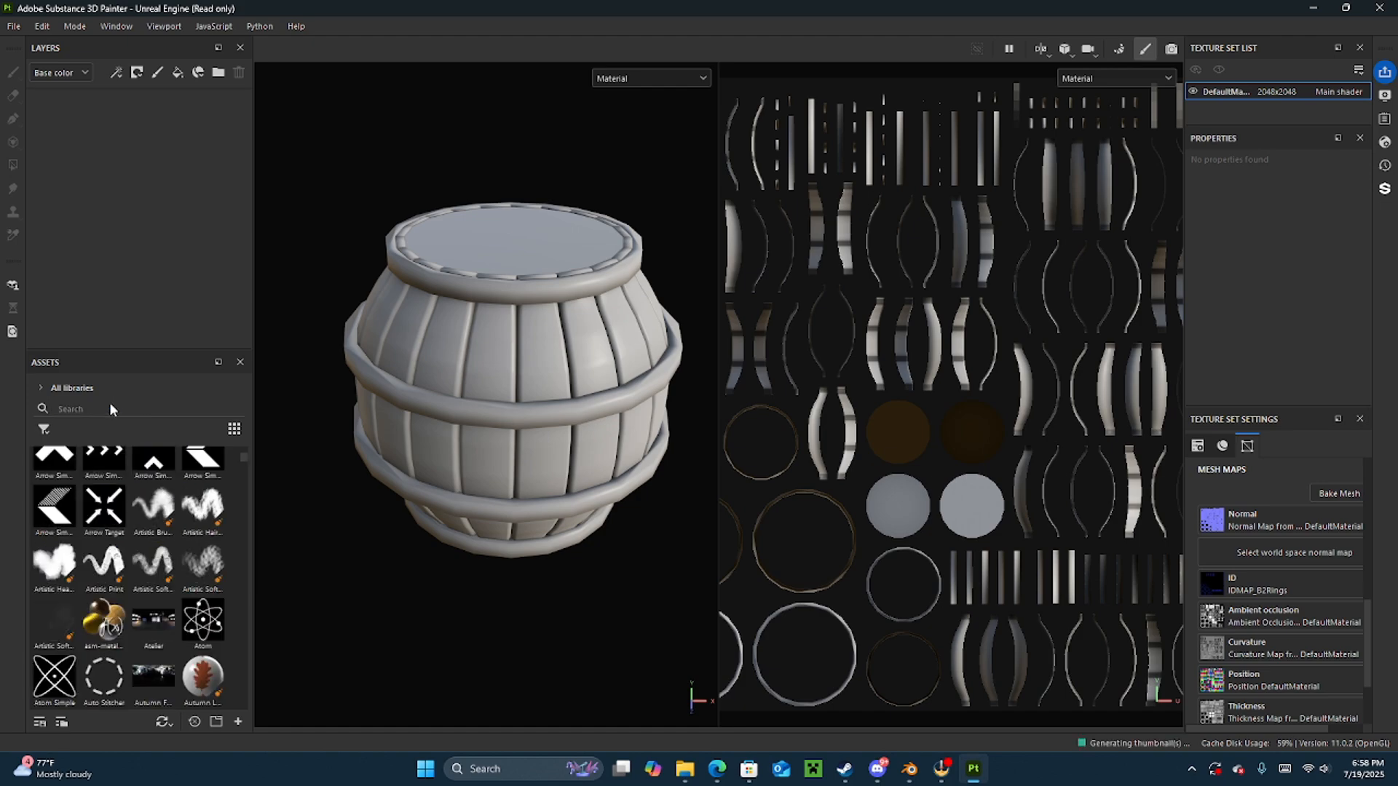
click(44, 429)
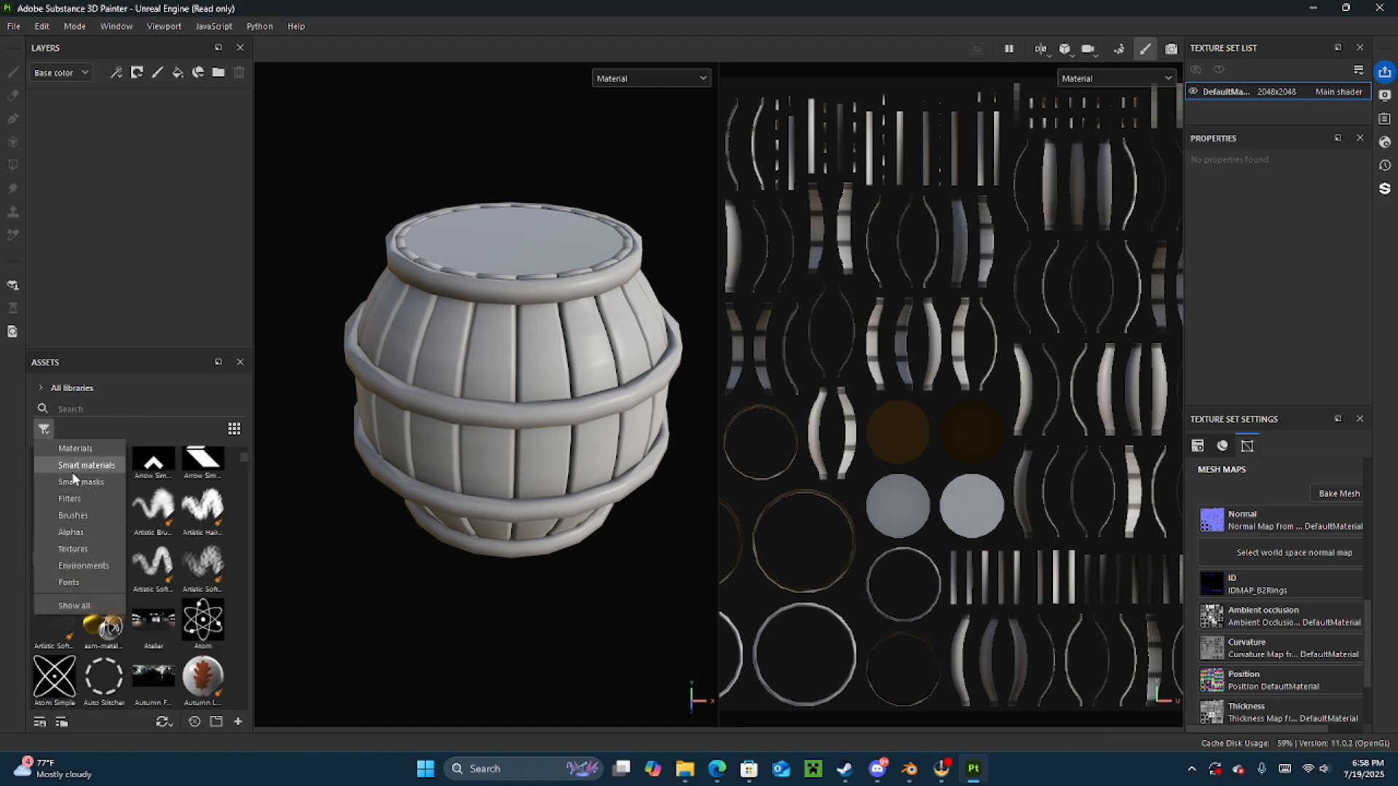
click(73, 452)
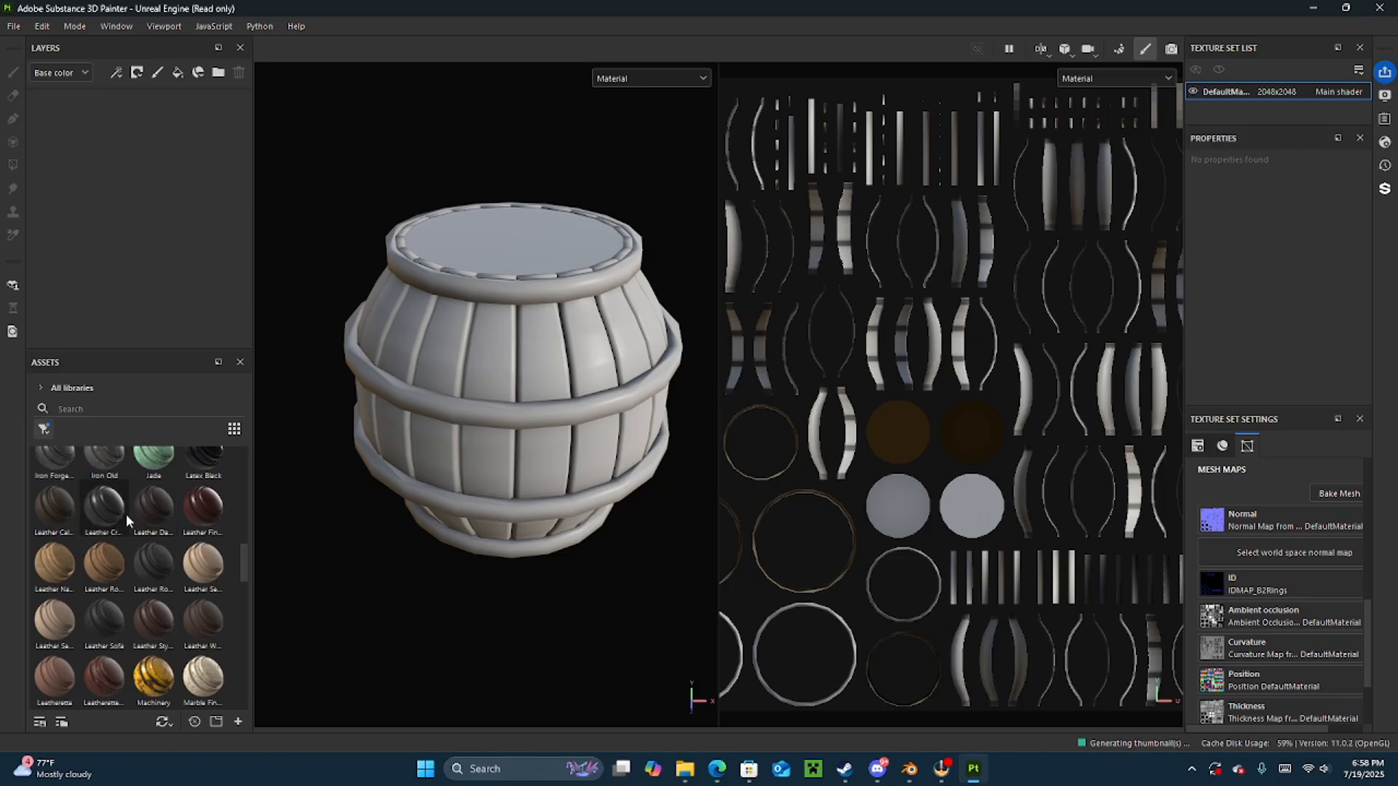
scroll(125, 514, up, 3)
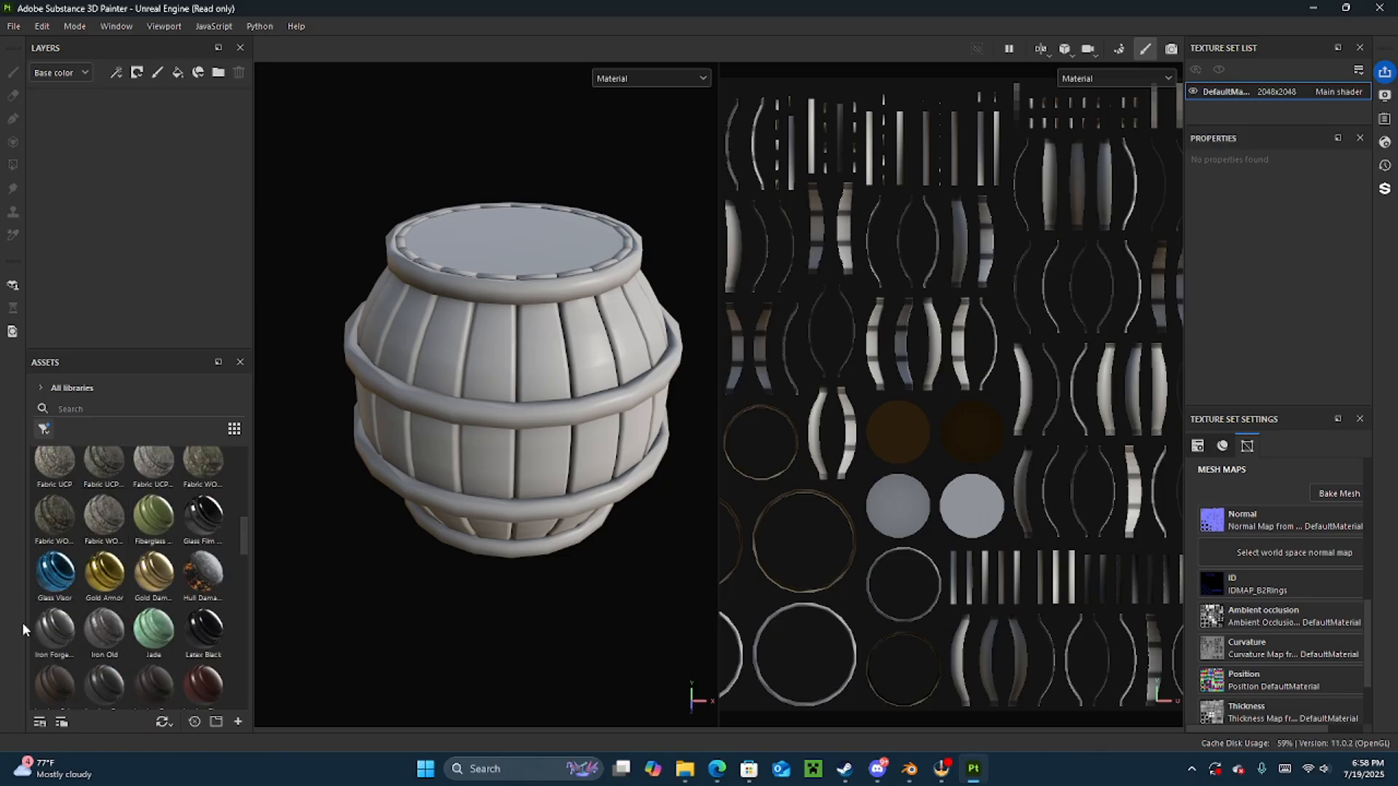
- Add the Iron Forged Old smart material to the barrel, with the Wood Ship Hull Nordic smart material on the layer below it
drag(46, 634, 122, 116)
scroll(122, 521, down, 5)
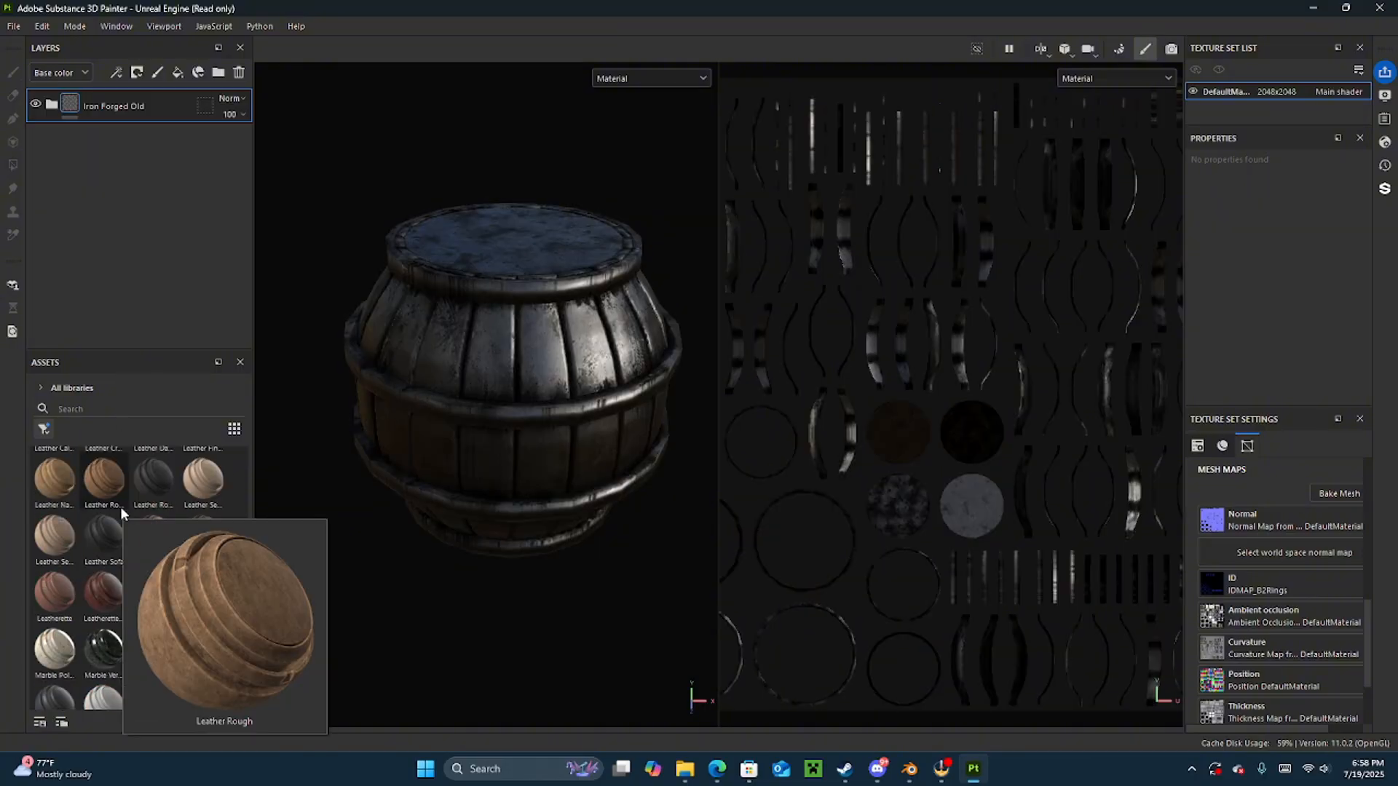
scroll(121, 508, down, 10)
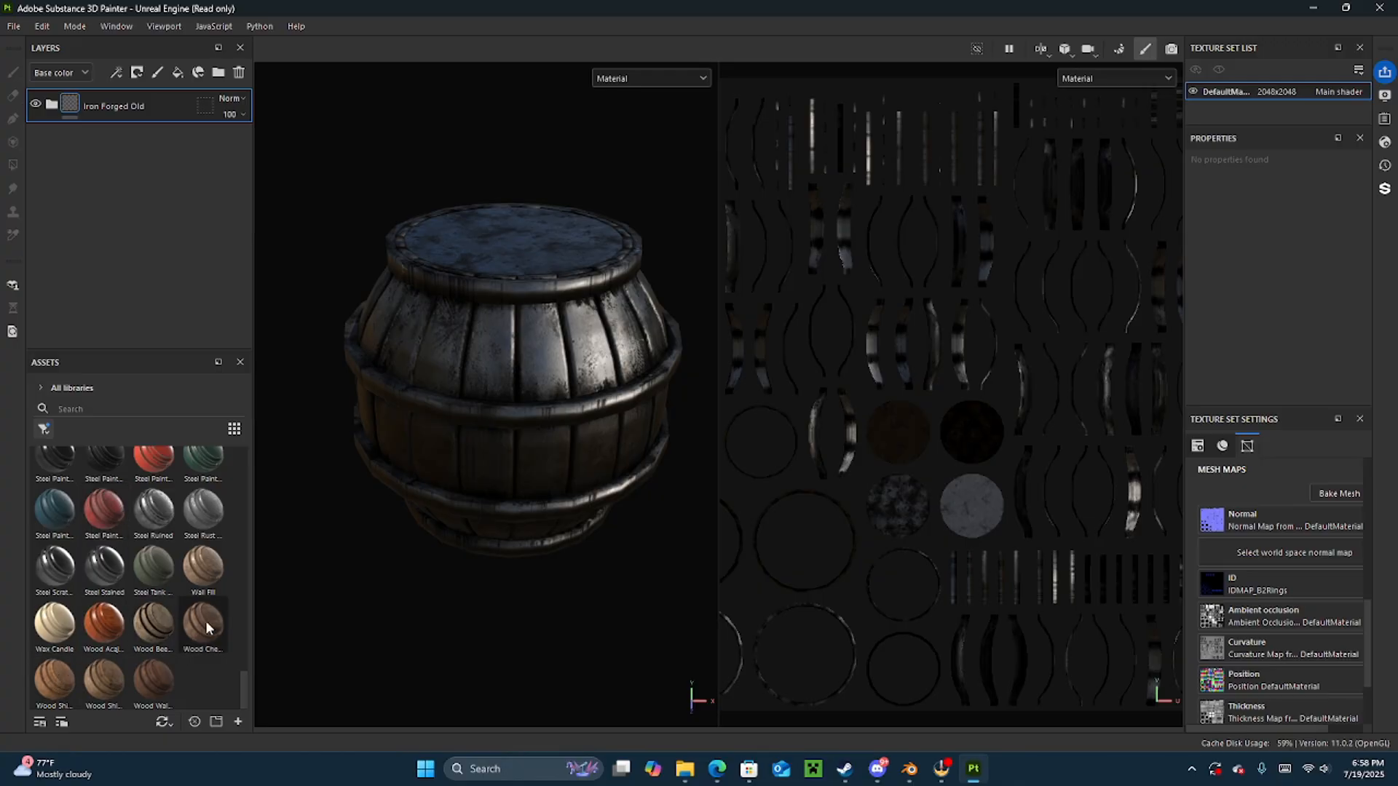
drag(40, 678, 115, 249)
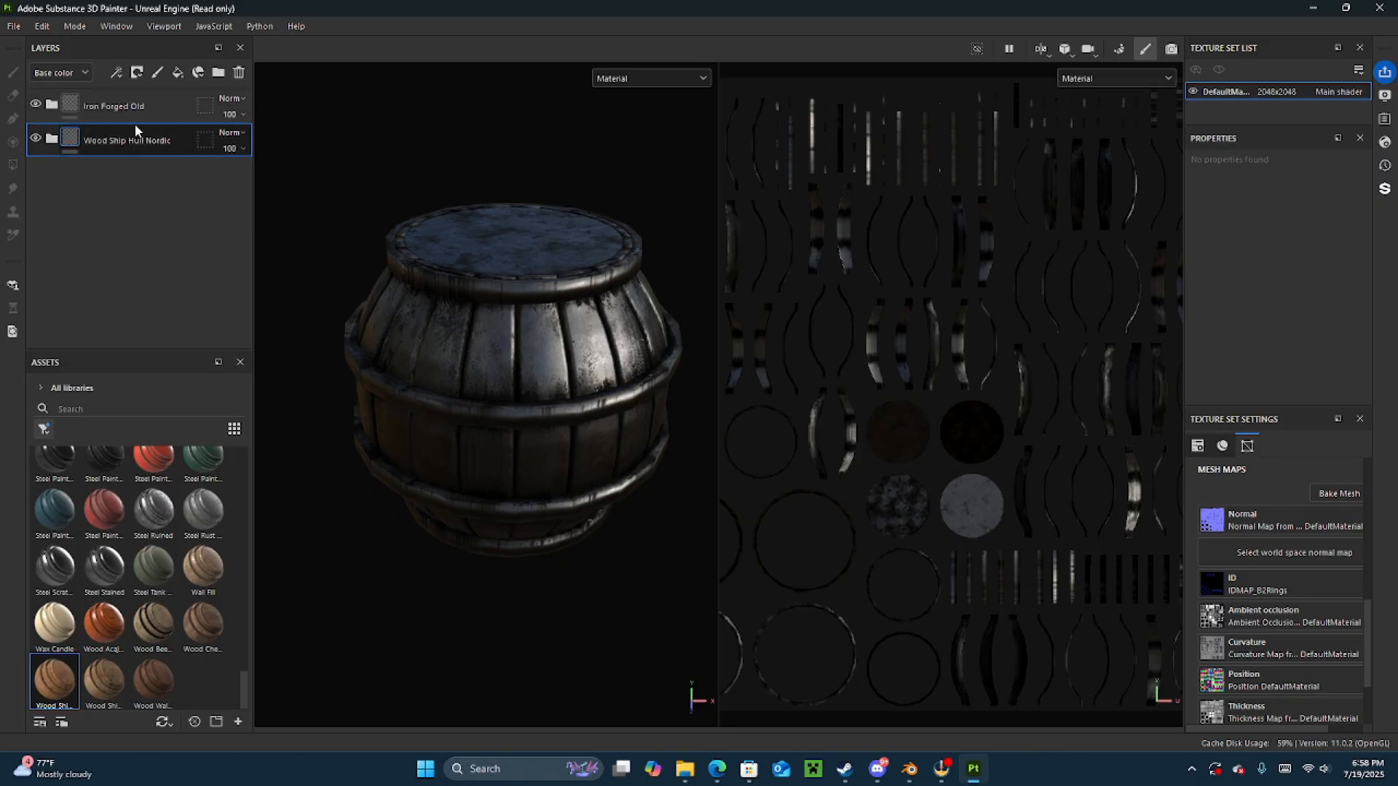
- Try to mask the Iron Forged Old layer with a color selection by picking the rings' blue from the ID map in the UV view
right_click(115, 107)
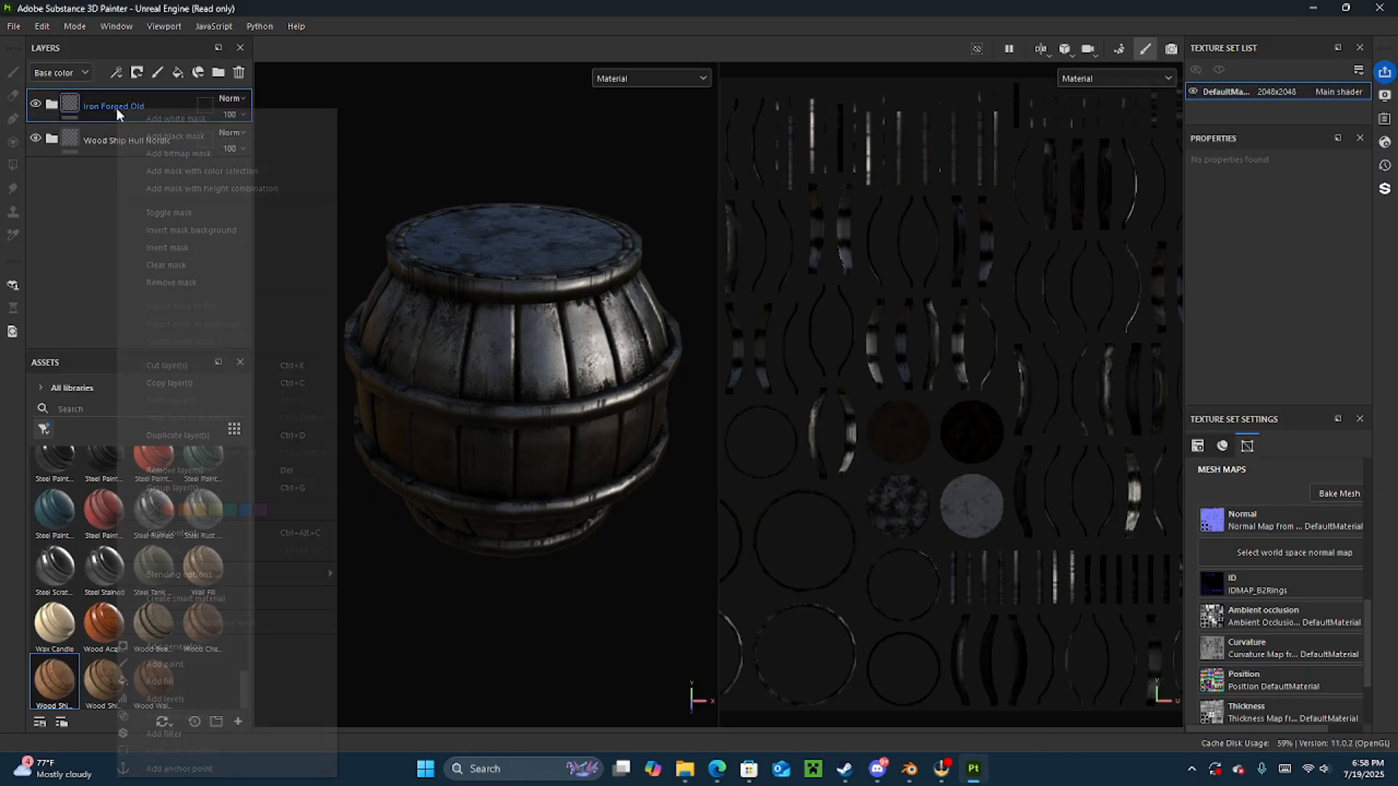
click(124, 116)
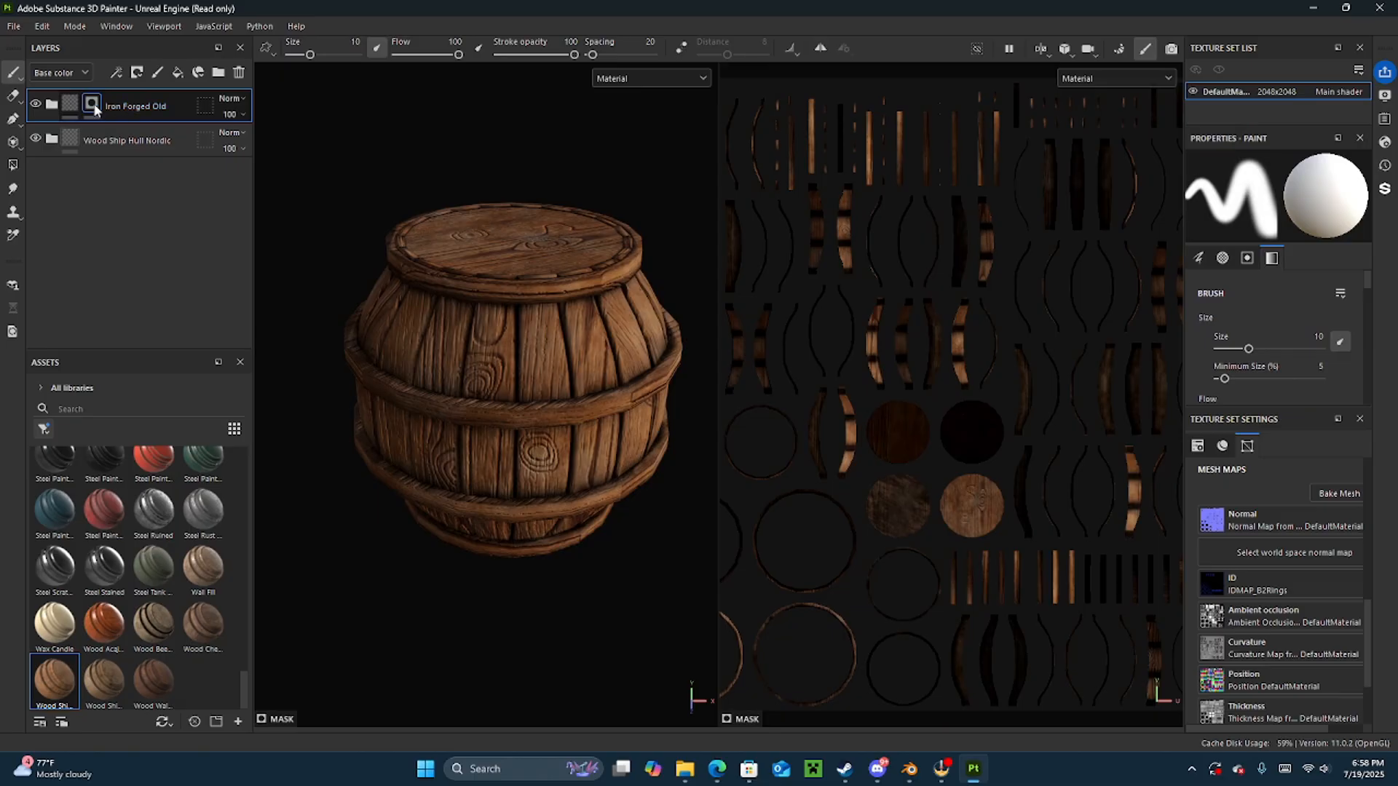
right_click(91, 103)
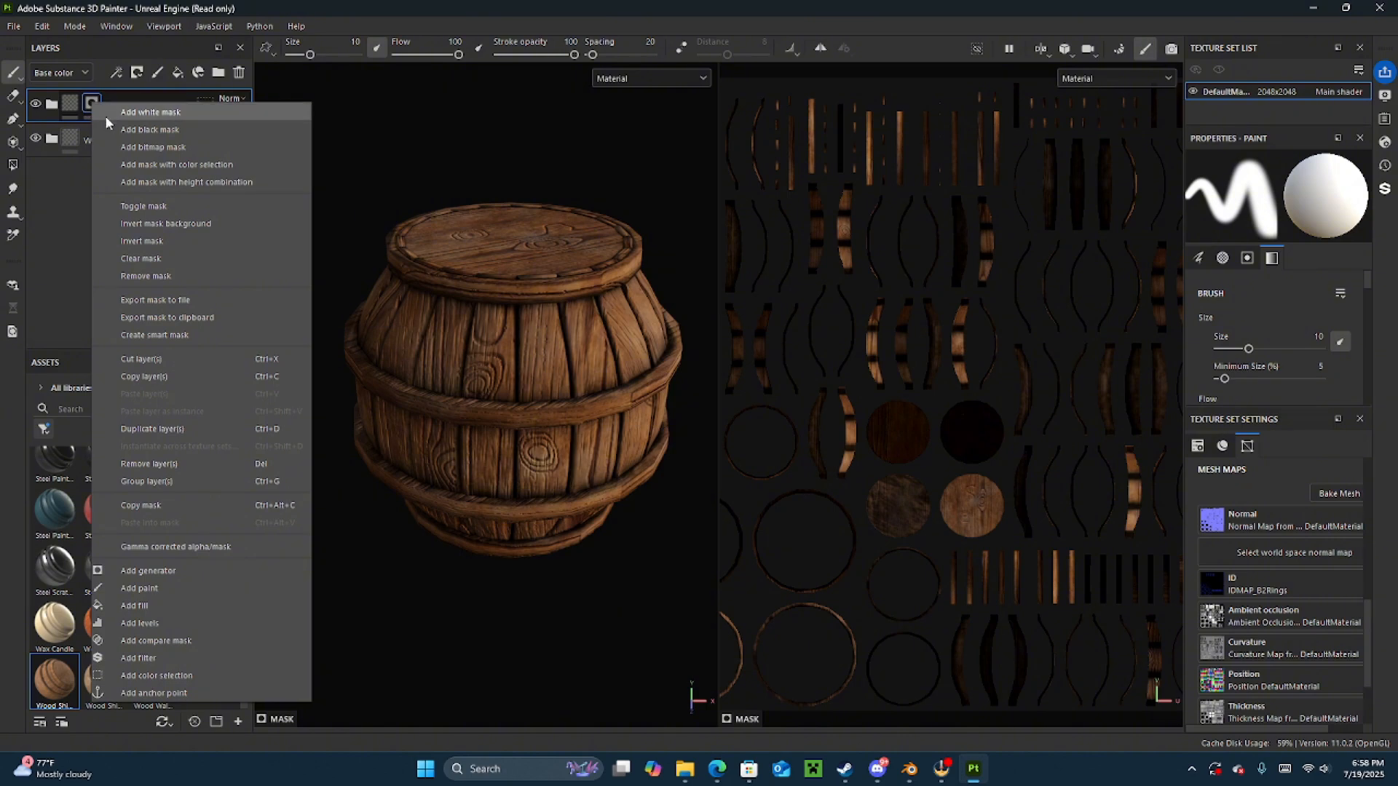
click(126, 162)
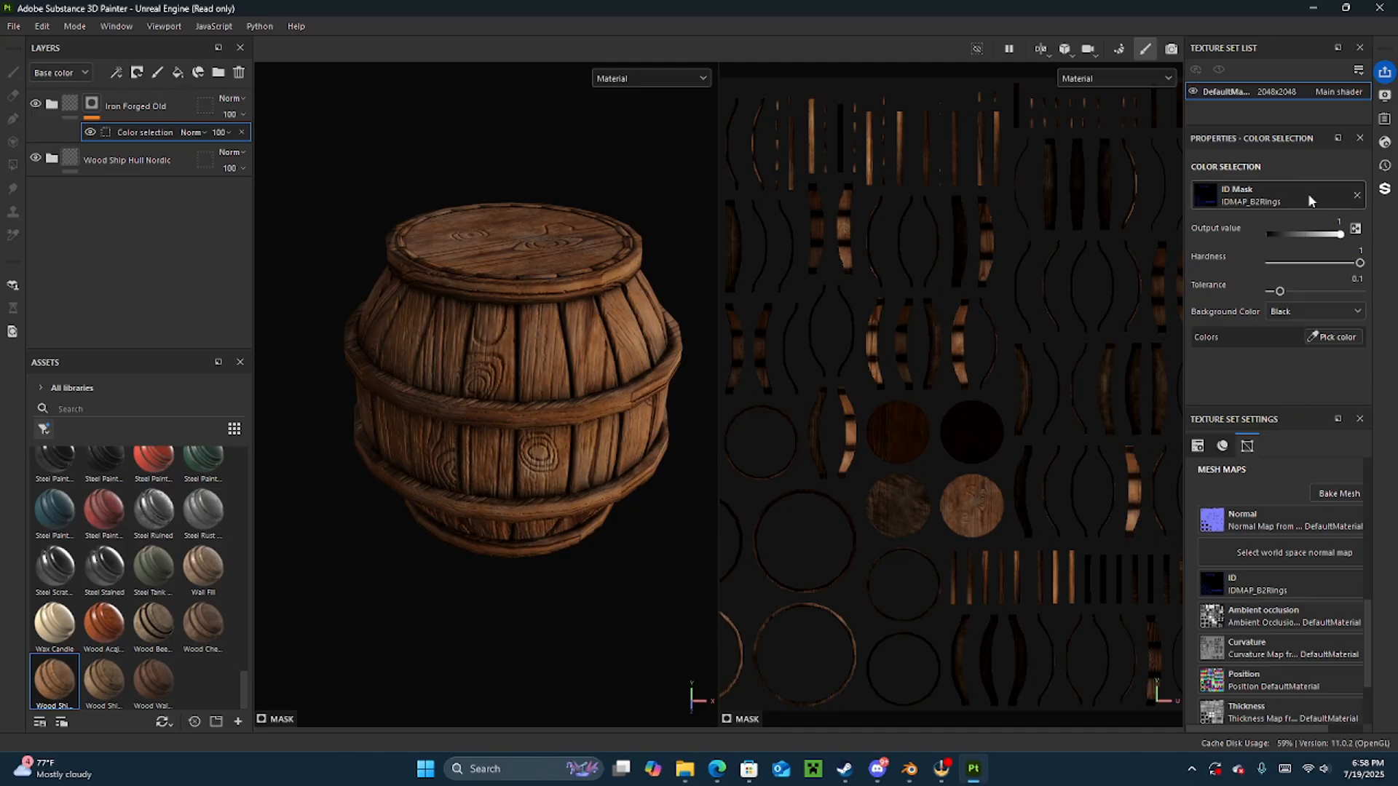
click(1334, 338)
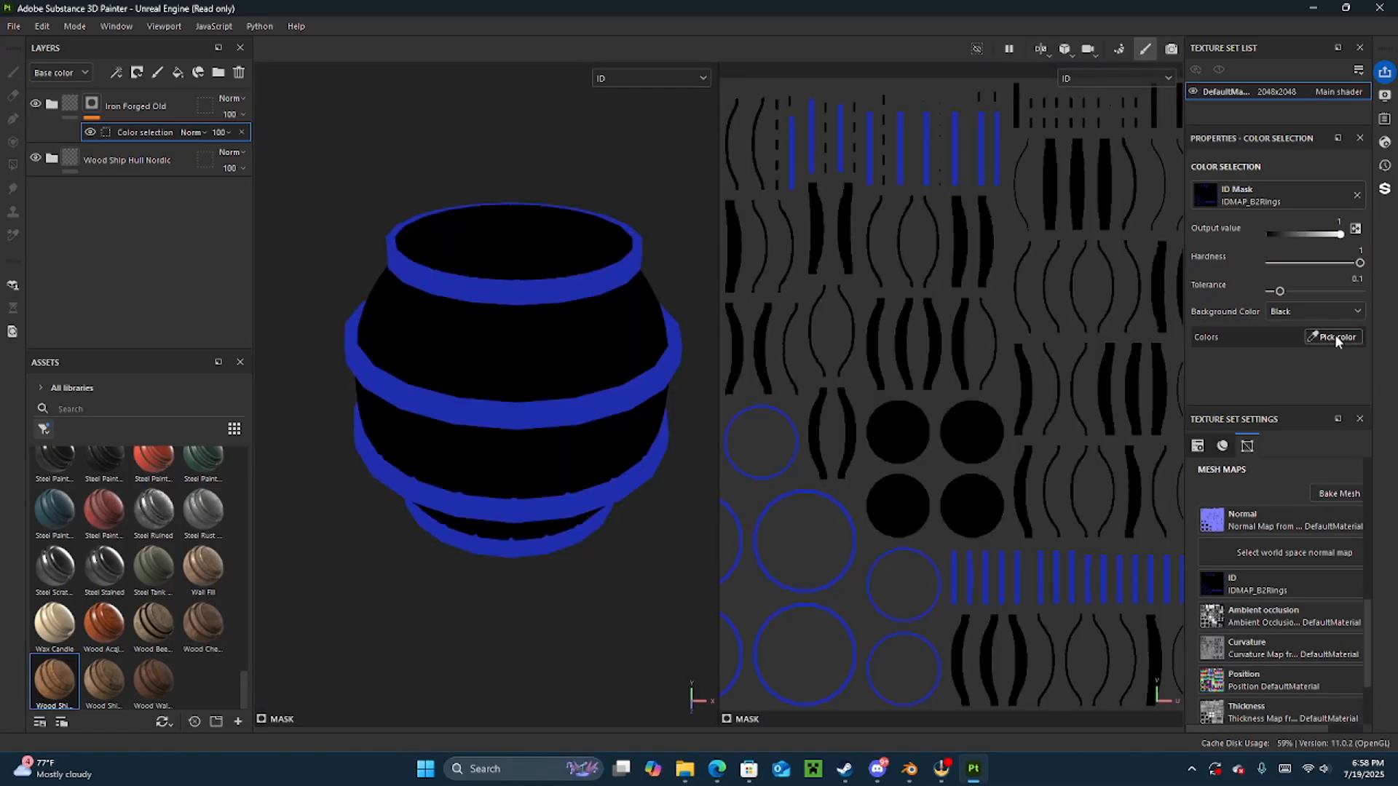
click(955, 562)
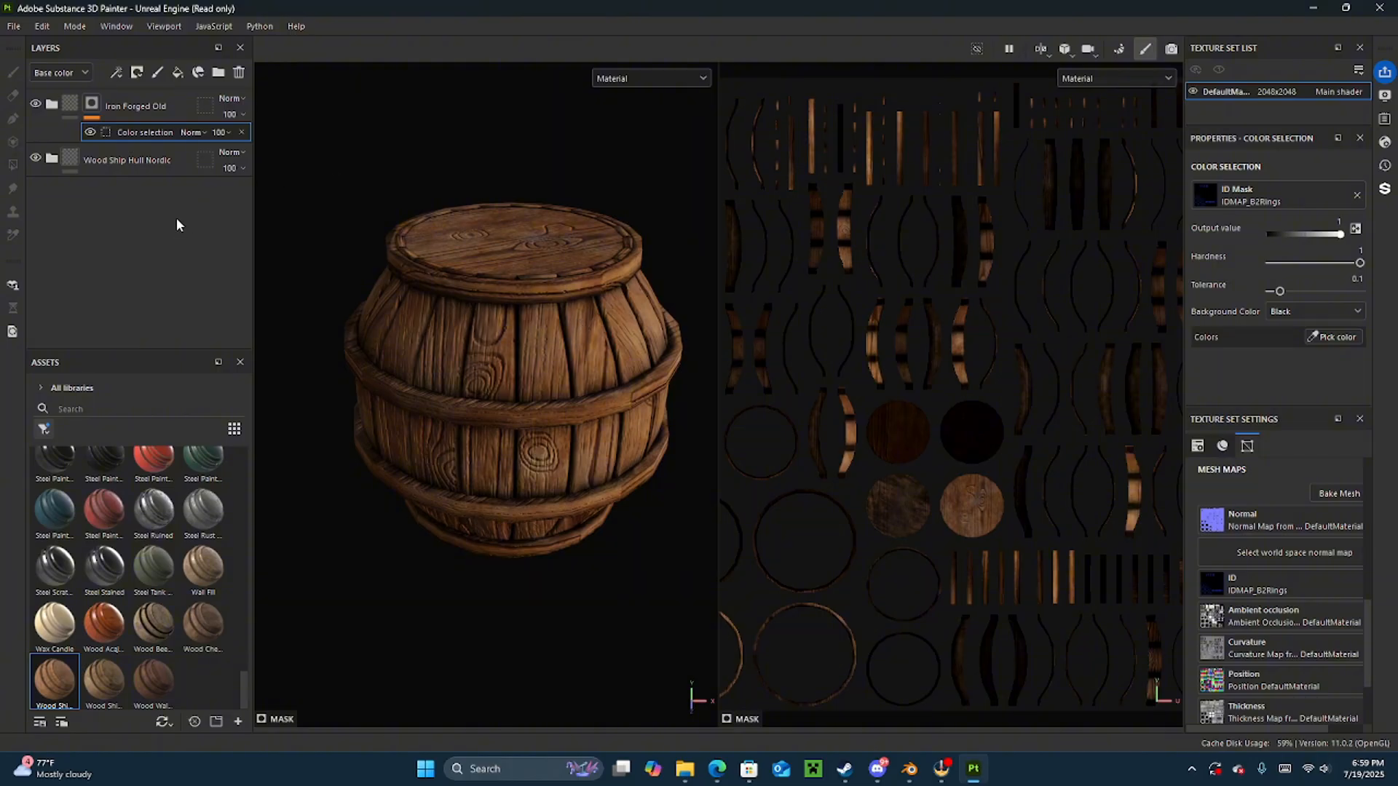
click(1320, 340)
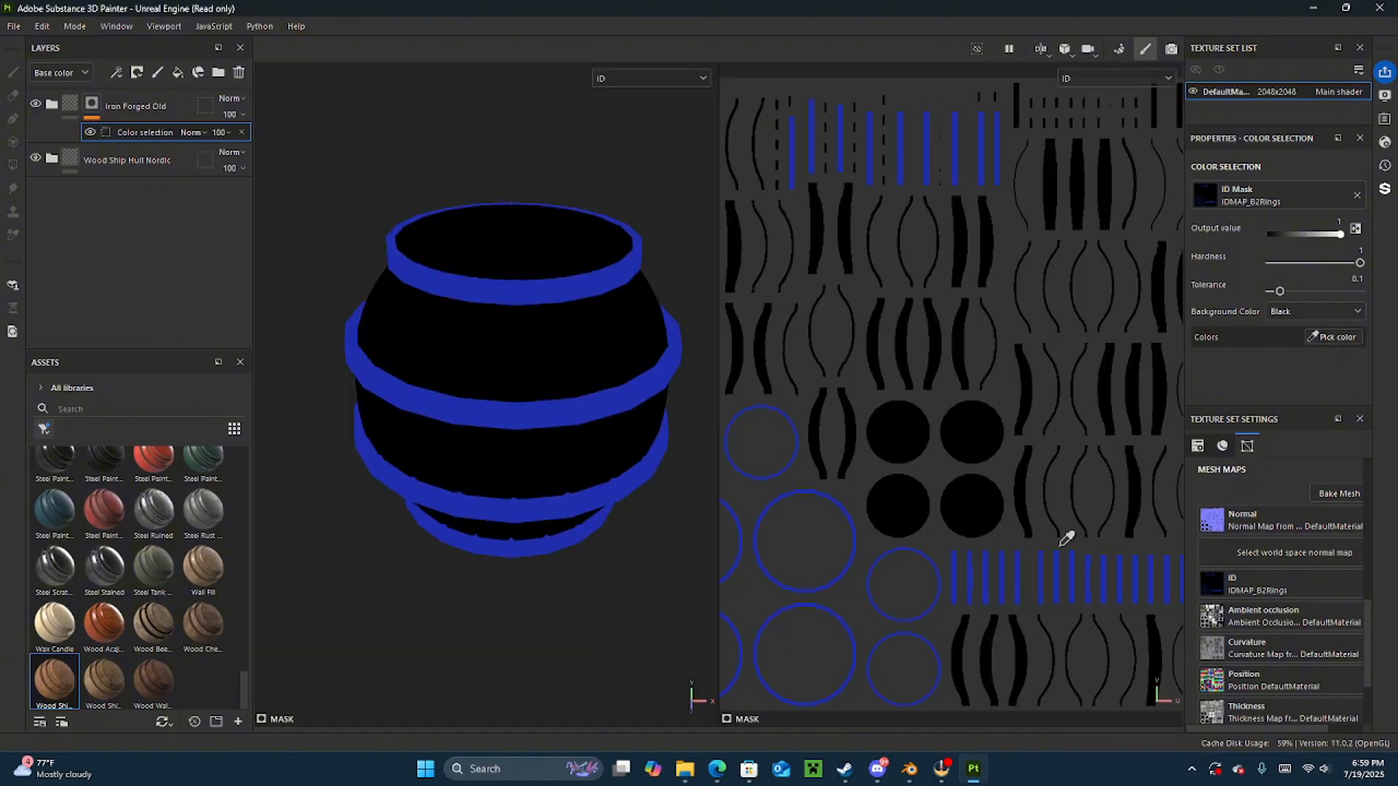
click(957, 565)
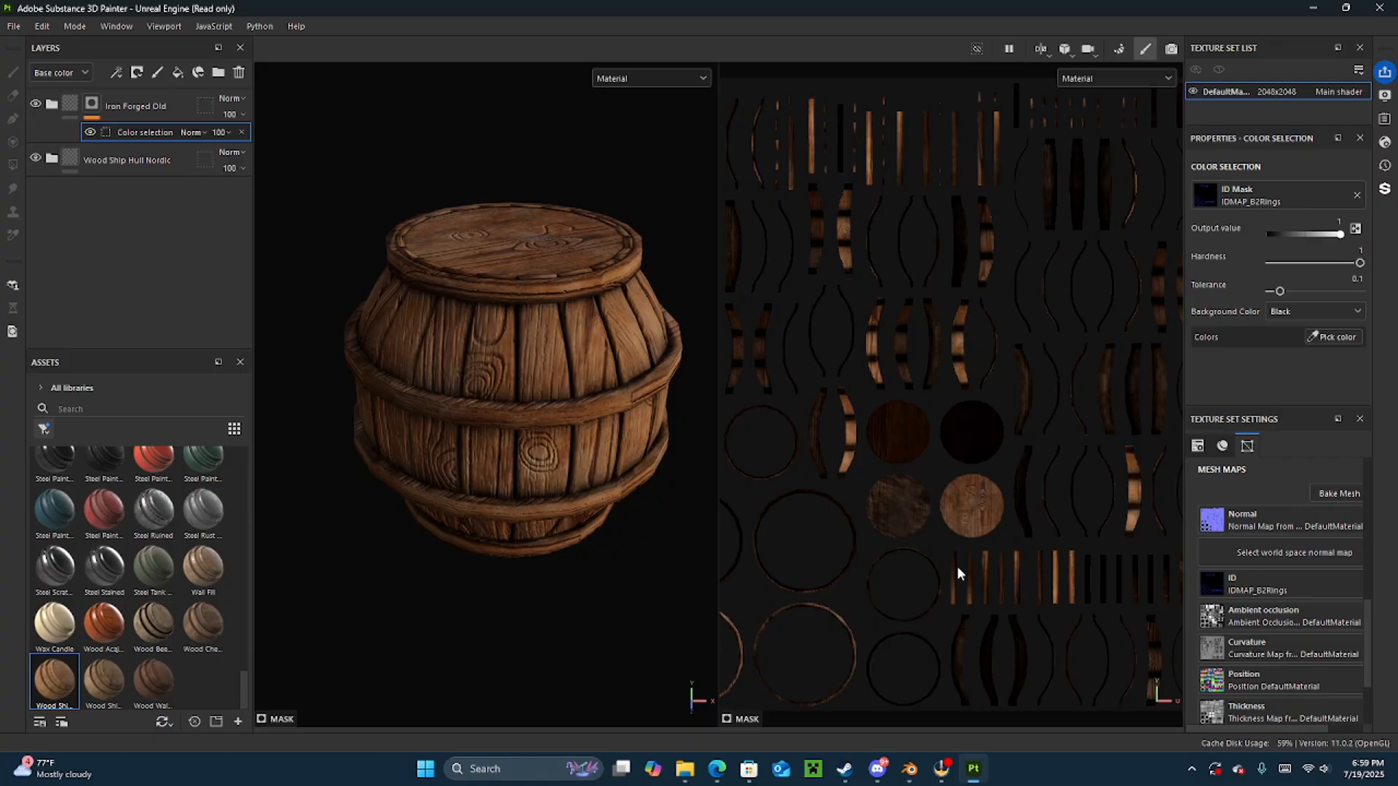
- Remove the mask with its color selection from the Iron Forged Old layer
click(116, 160)
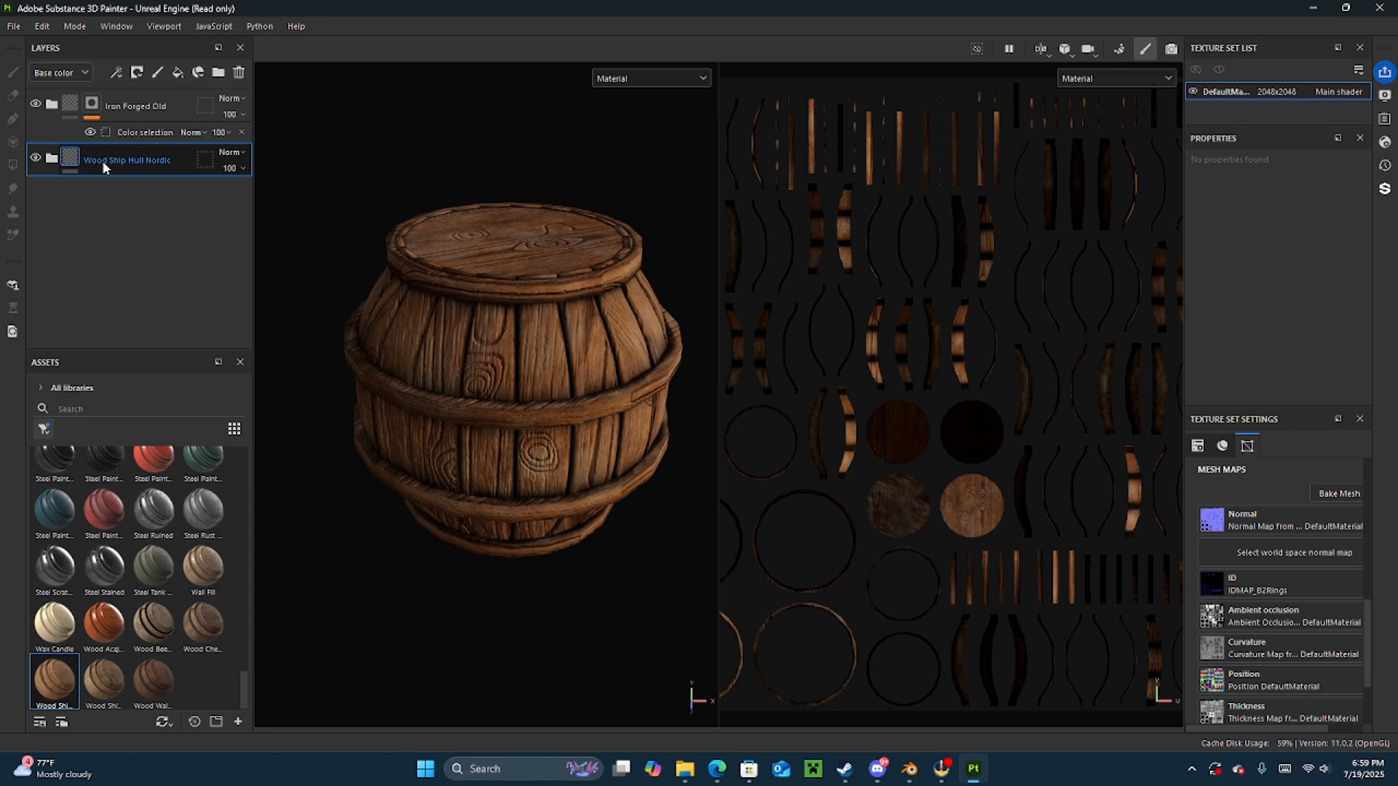
click(96, 108)
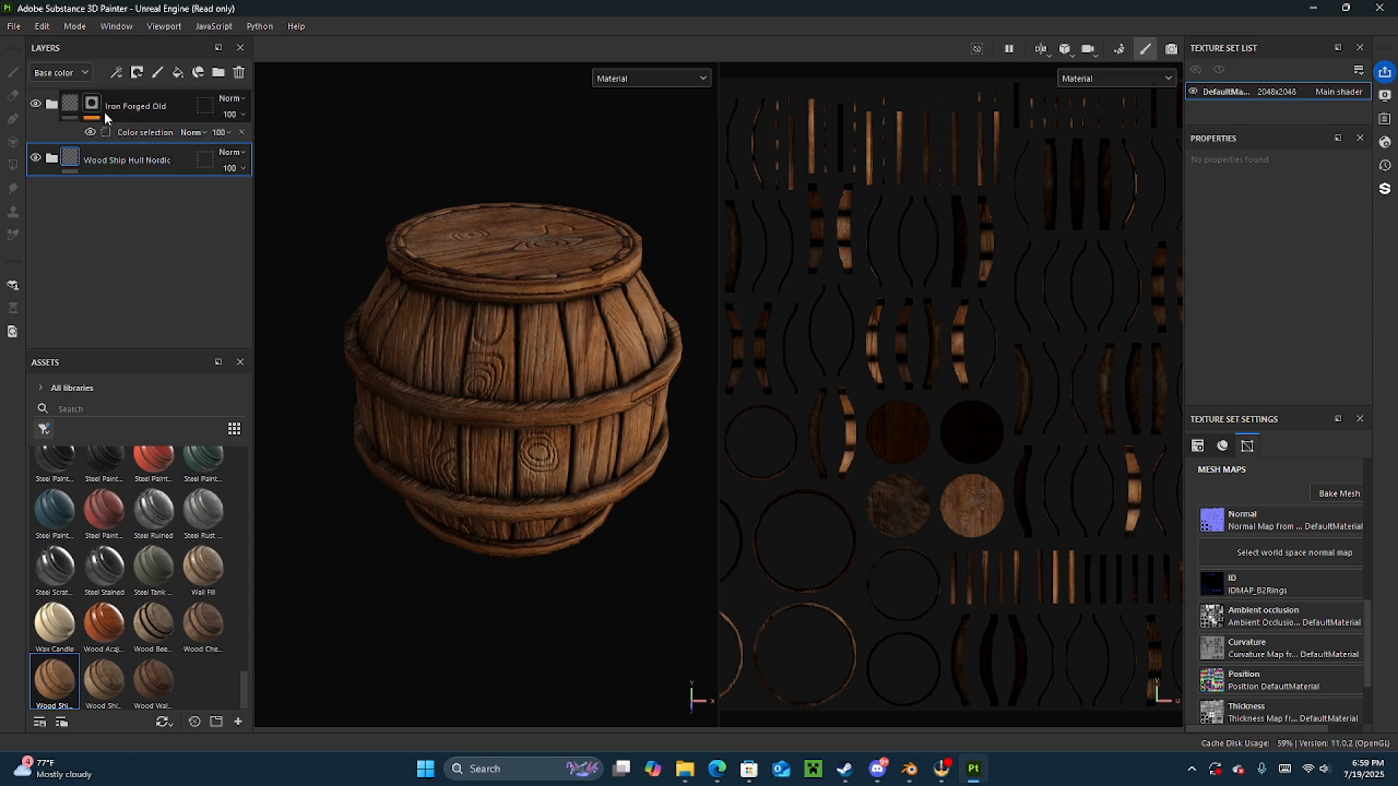
right_click(94, 107)
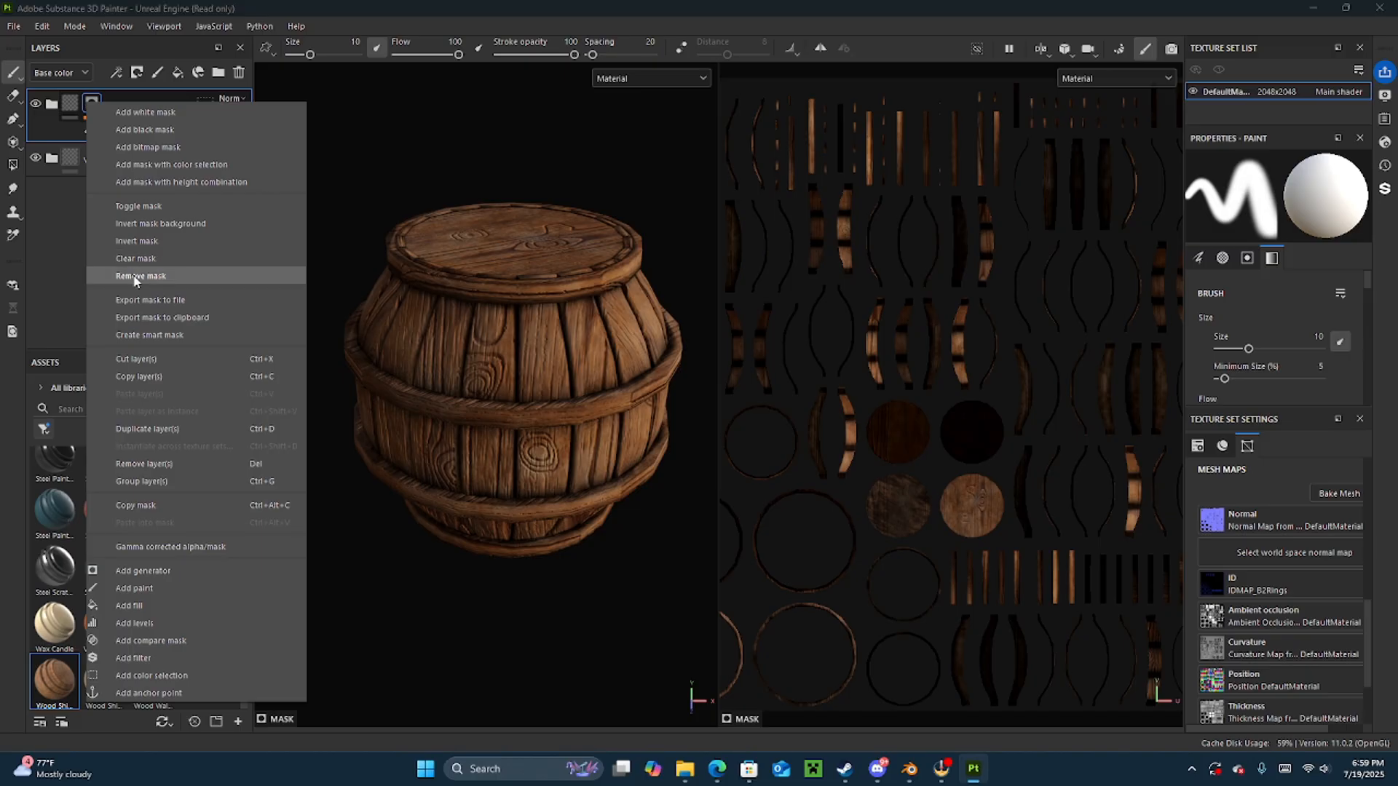
click(141, 276)
- Mask the Iron Forged Old layer with a color selection that uses the blue ring color picked from the ID map
right_click(95, 106)
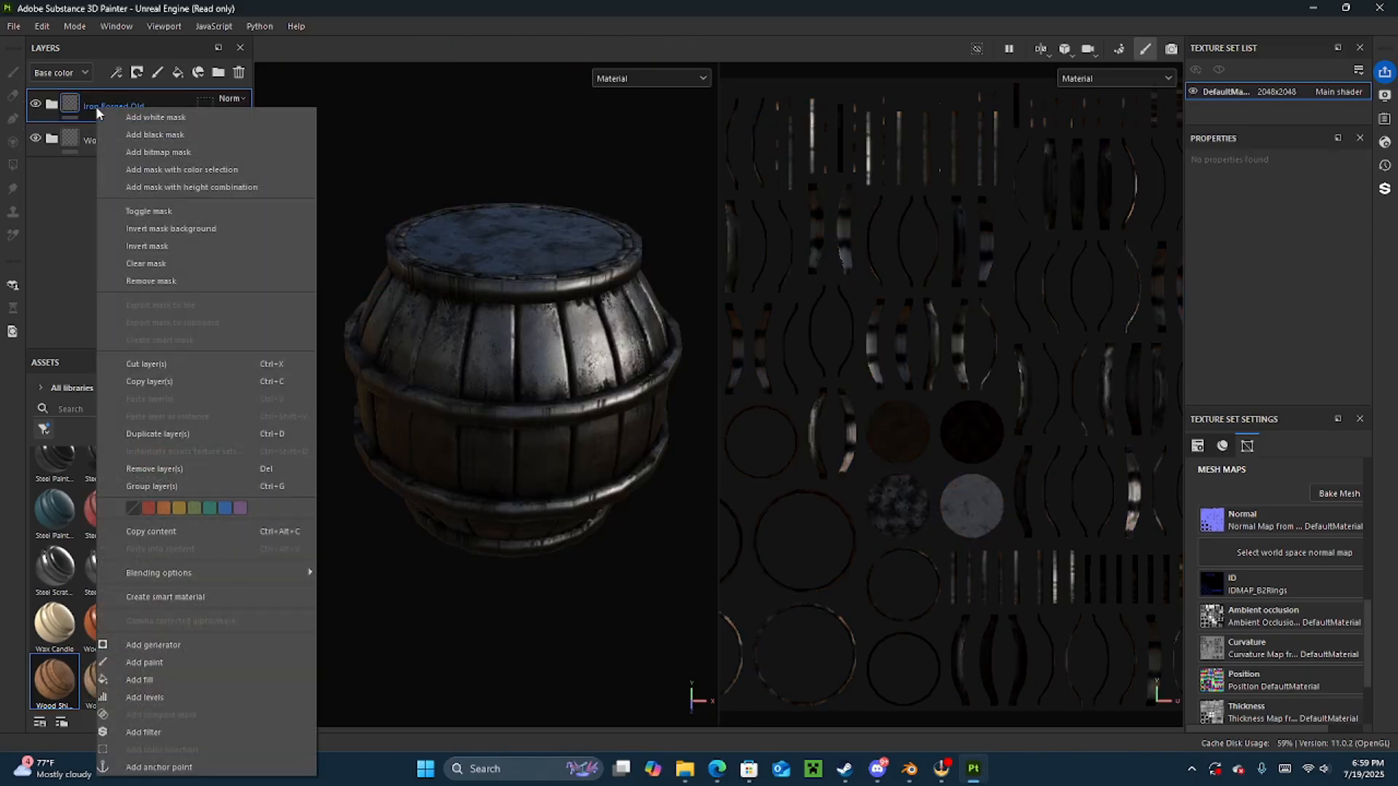
click(129, 169)
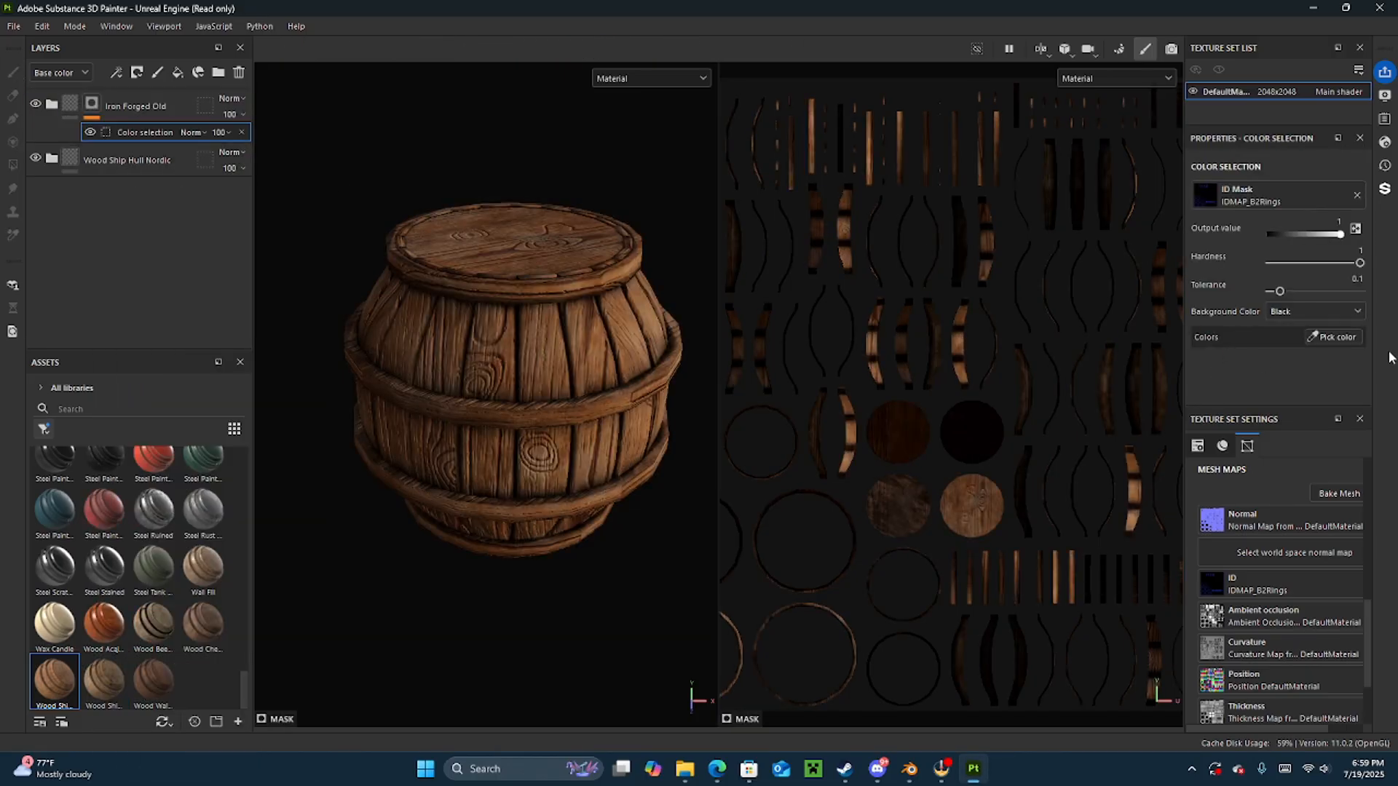
click(1332, 336)
click(830, 494)
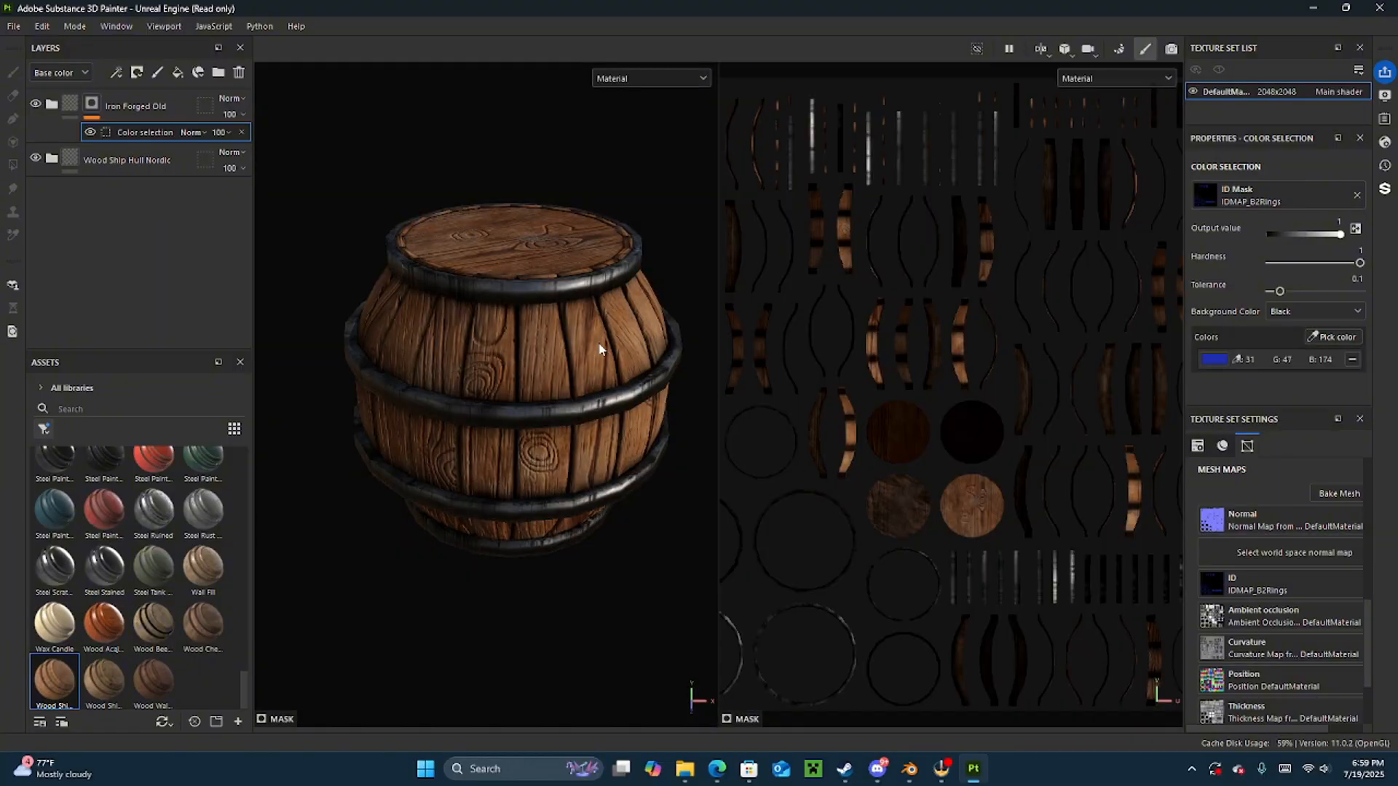
- Examine the textured barrel up close and from all sides to check the iron rings and wooden planks
scroll(540, 358, up, 1)
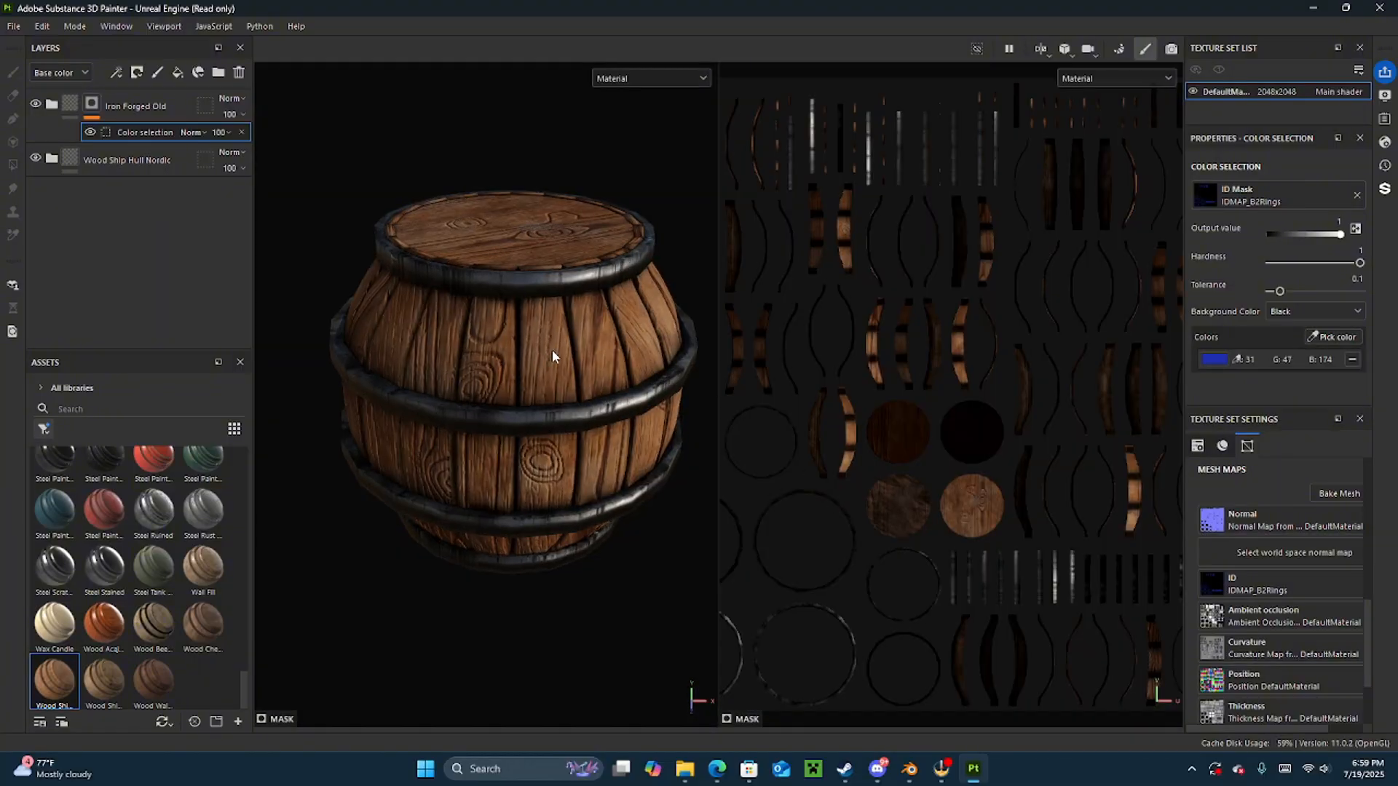
scroll(553, 350, up, 3)
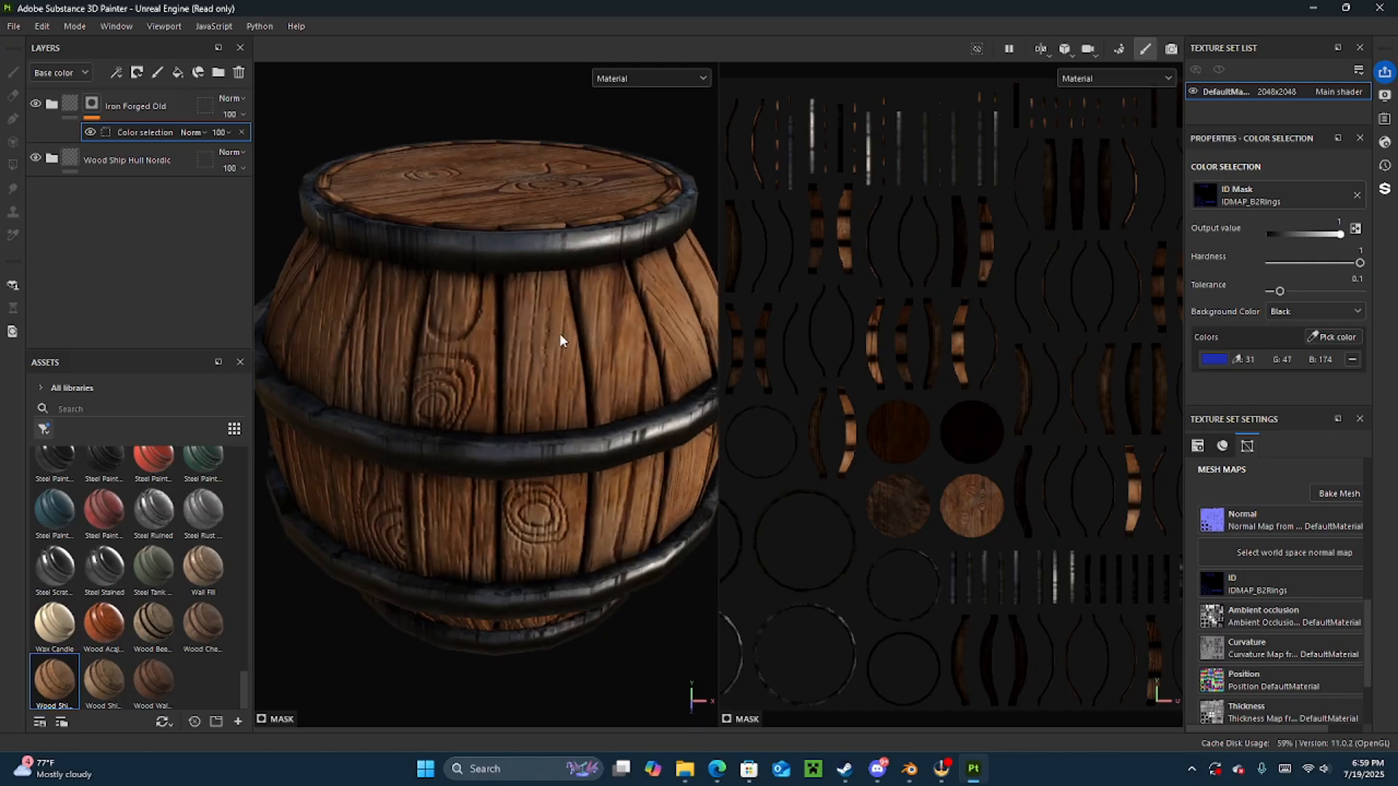
shift+right_drag(548, 200, 525, 231)
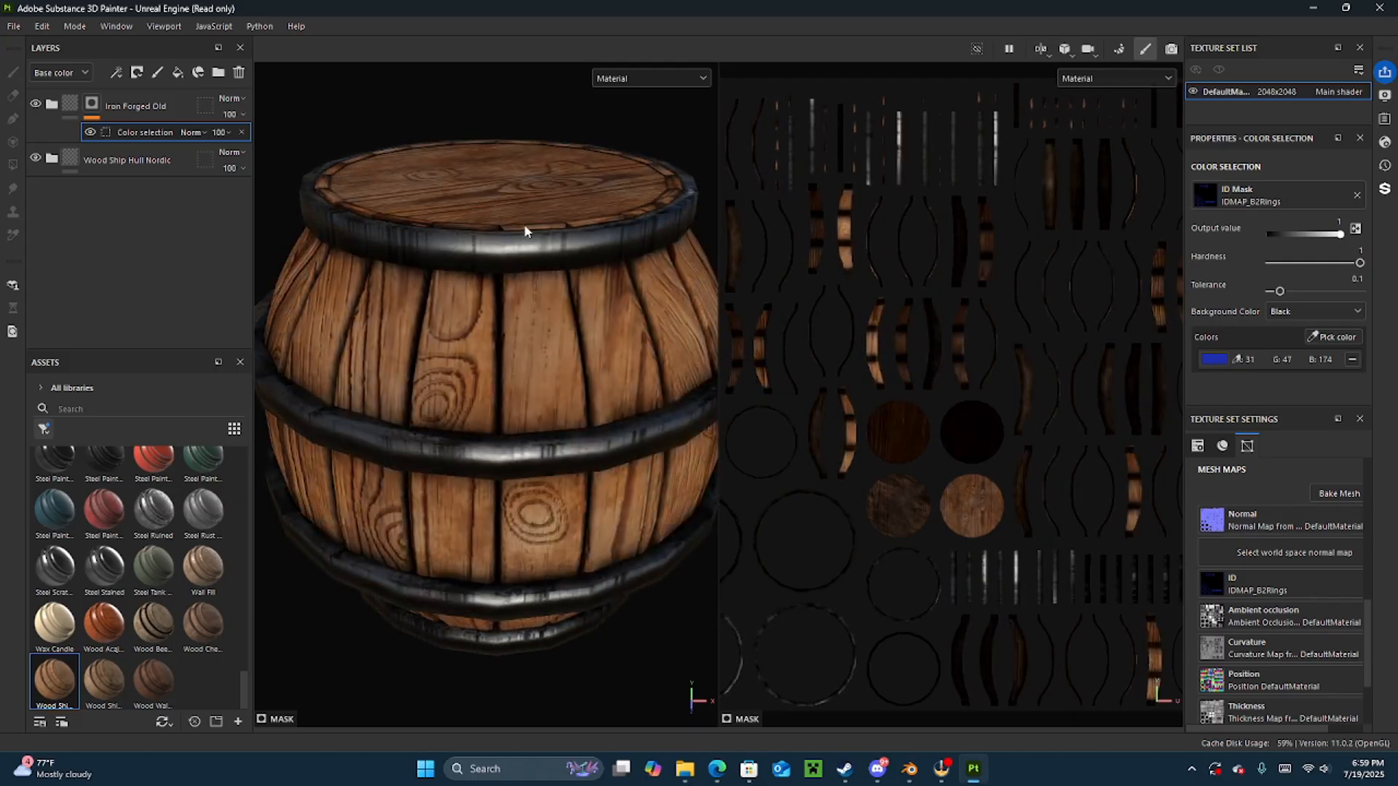
scroll(569, 387, down, 5)
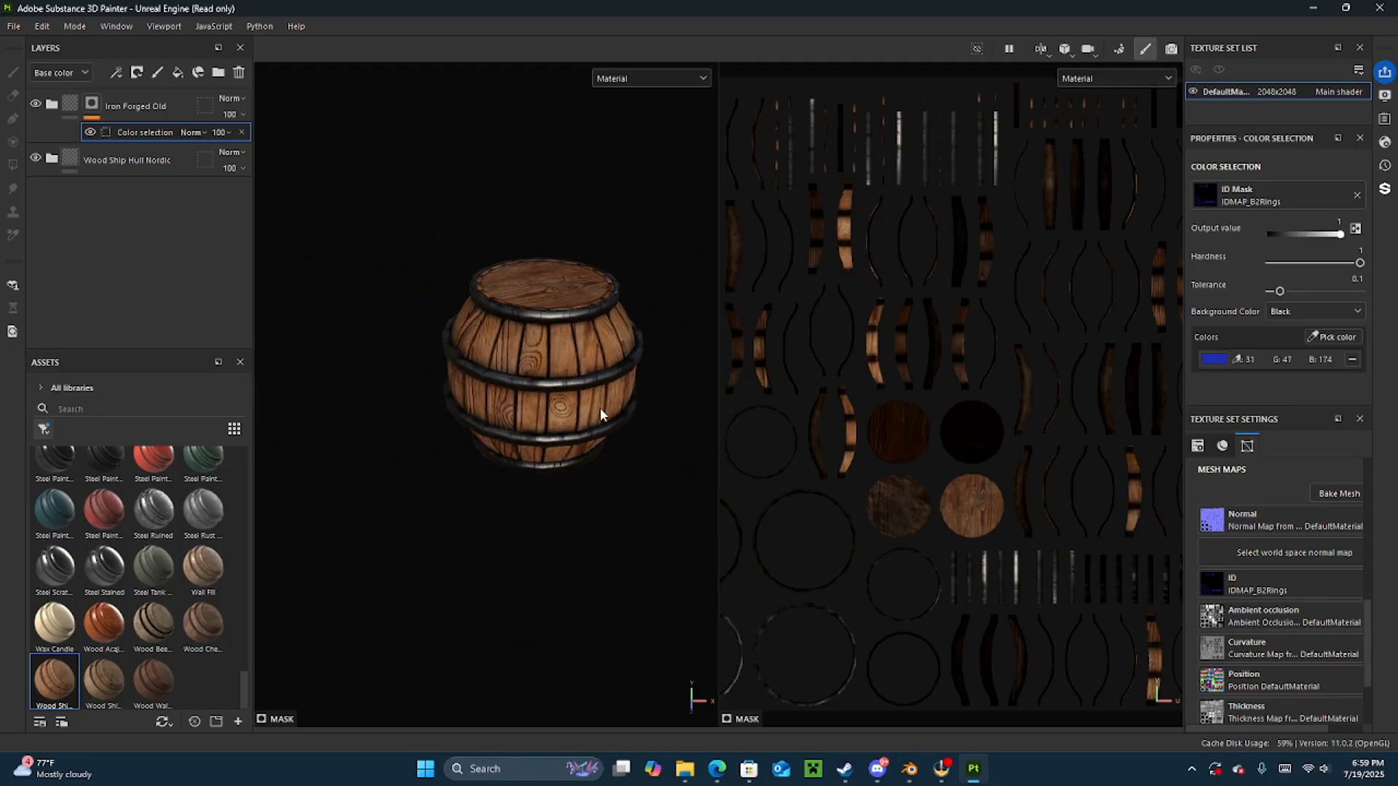
alt+drag(619, 430, 501, 370)
alt+middle_drag(622, 383, 453, 367)
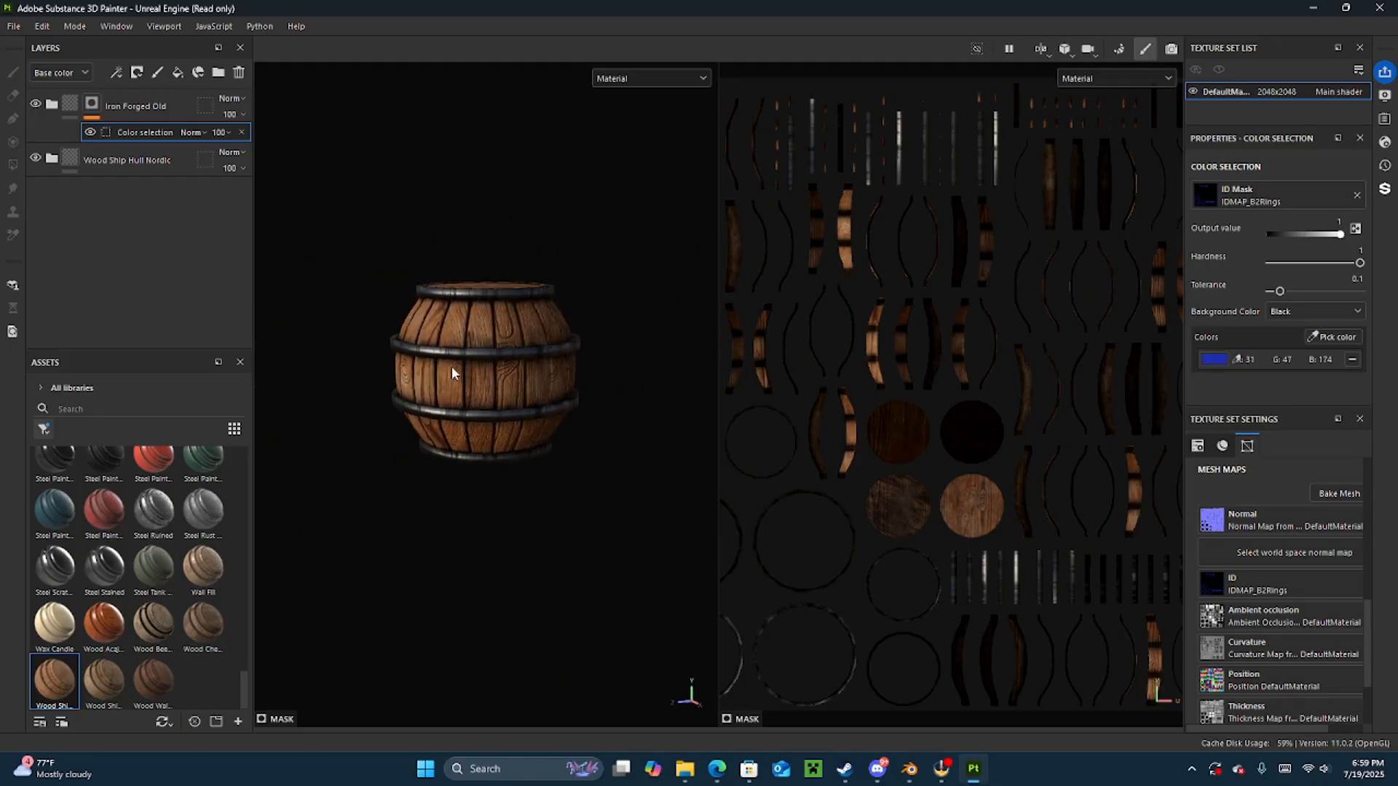
alt+drag(504, 372, 459, 379)
alt+middle_drag(598, 385, 519, 376)
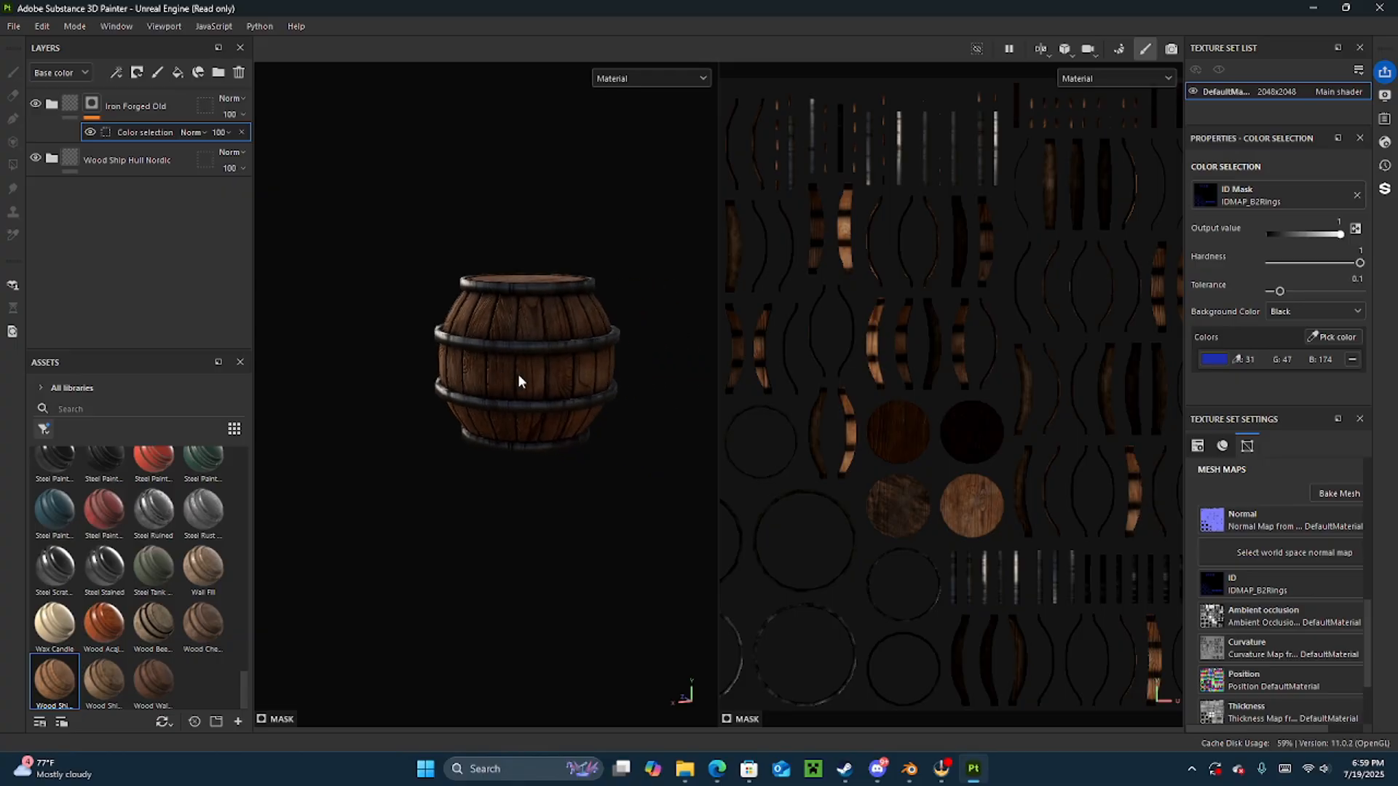
alt+drag(601, 373, 451, 371)
alt+middle_drag(602, 369, 475, 377)
alt+drag(604, 376, 456, 374)
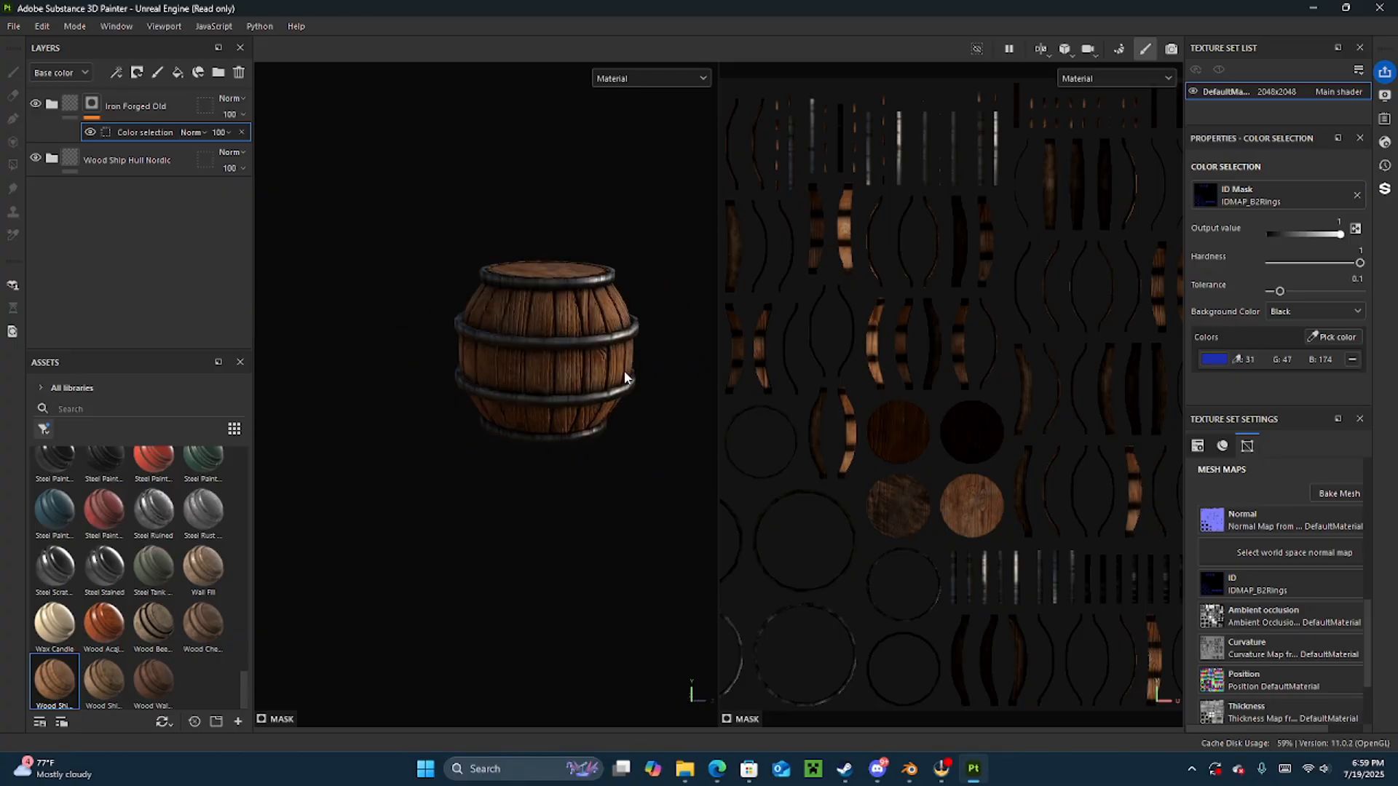
alt+middle_drag(625, 373, 568, 381)
alt+drag(610, 369, 539, 369)
alt+middle_drag(635, 367, 542, 367)
alt+drag(541, 367, 477, 378)
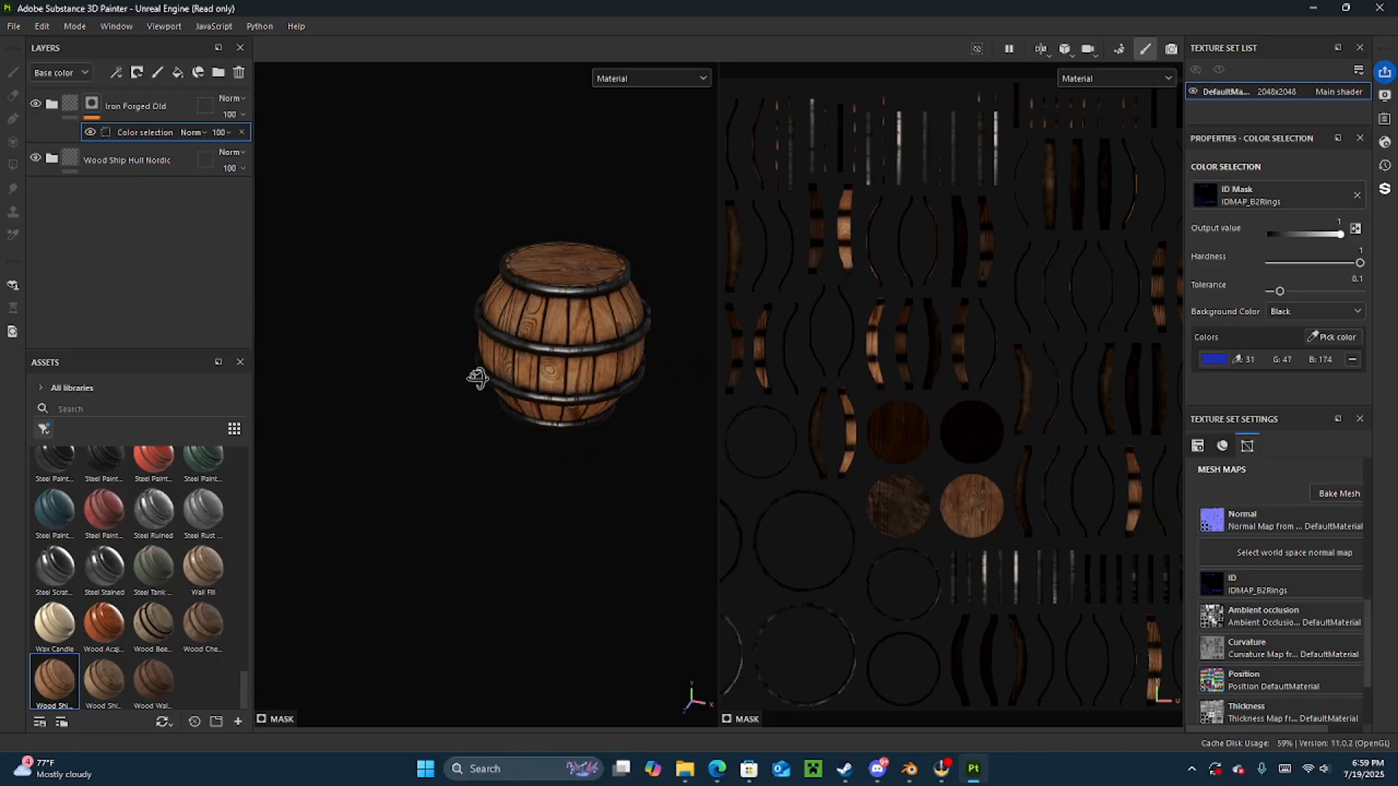
alt+drag(616, 353, 494, 414)
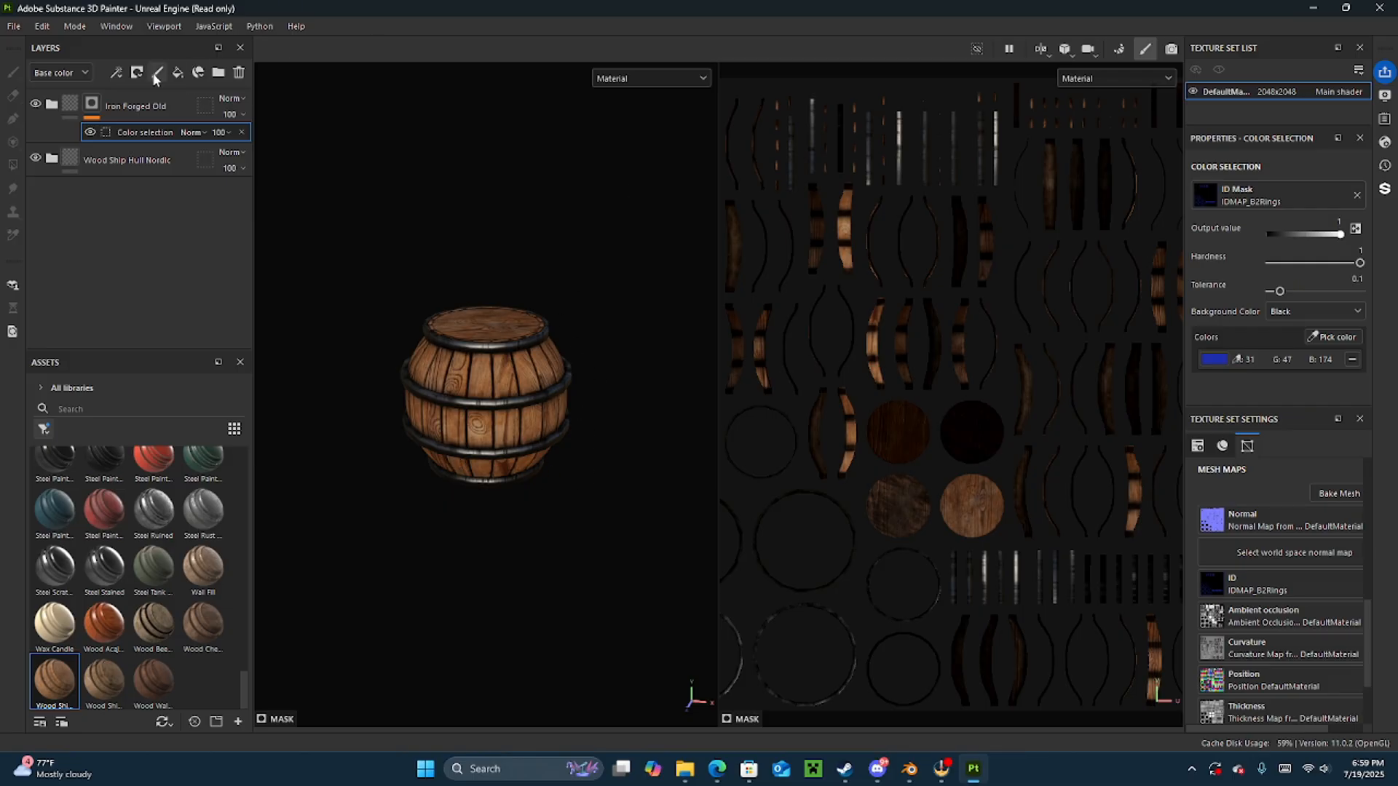
- Open the texture export settings and look through the available output templates
click(13, 26)
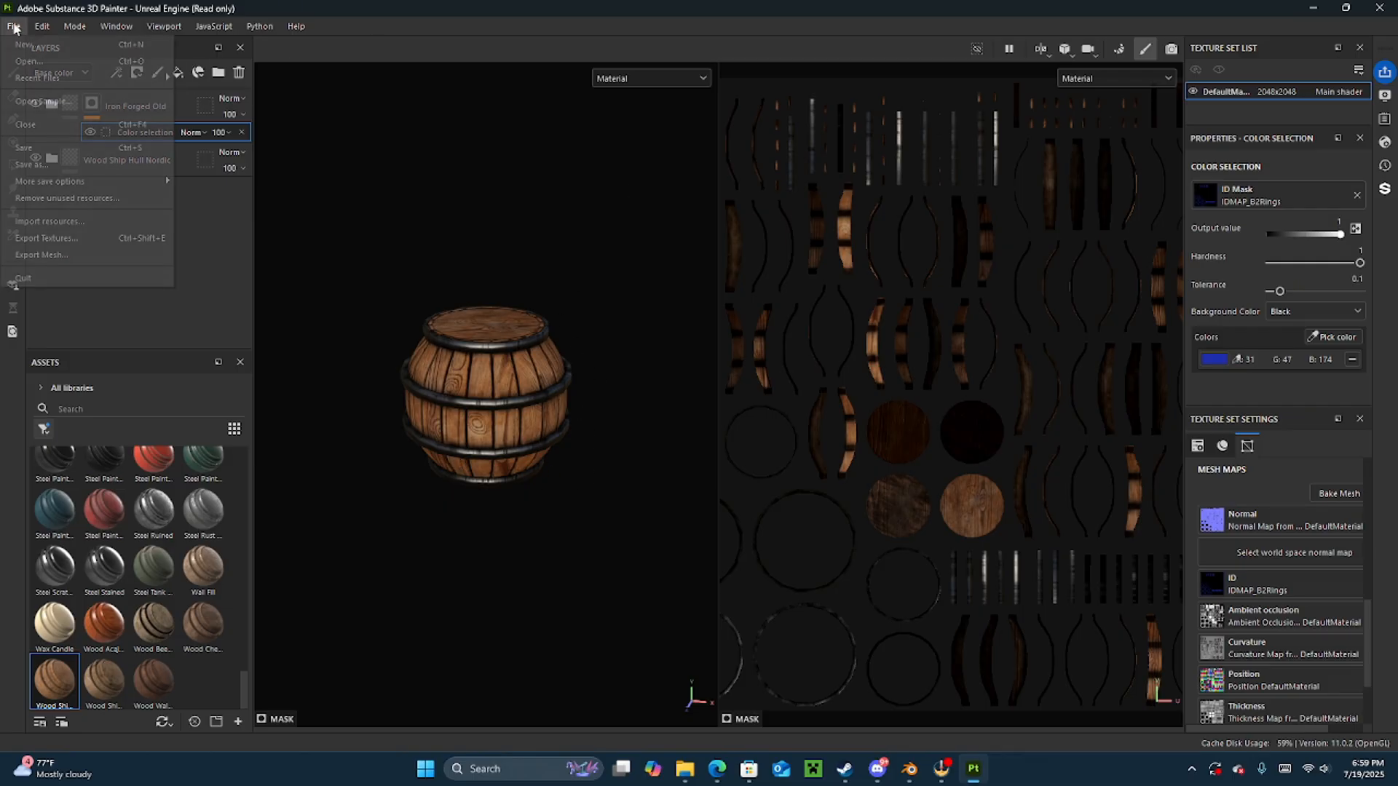
click(38, 238)
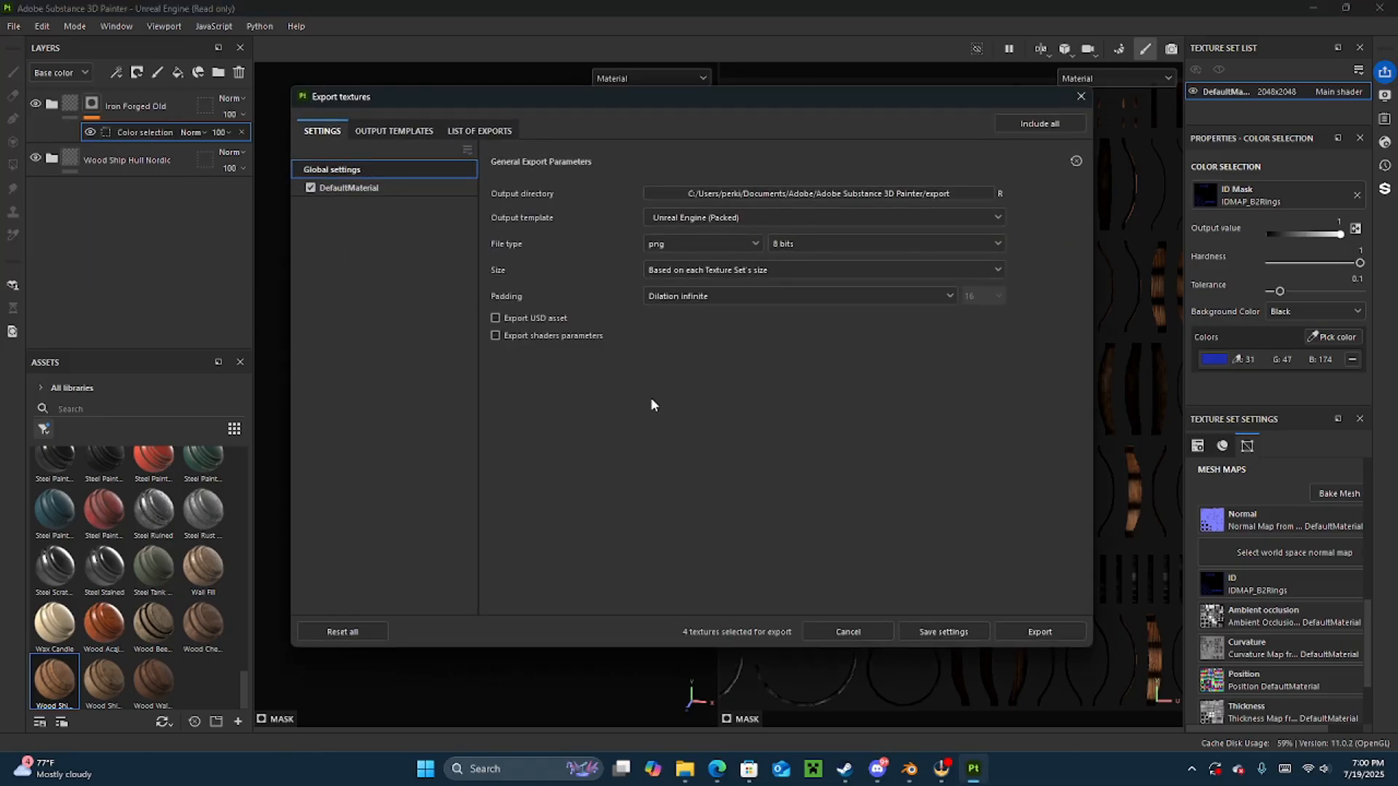
click(691, 217)
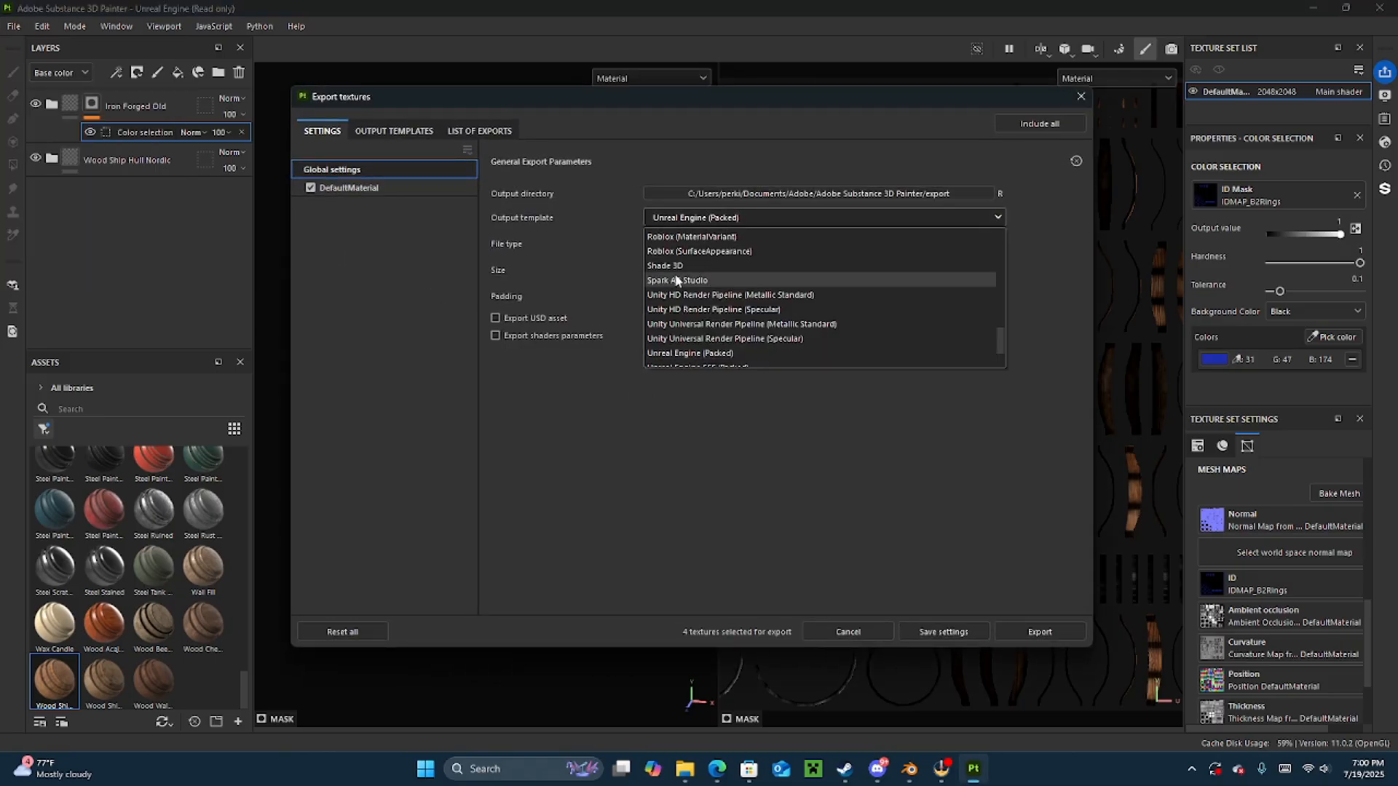
scroll(681, 270, up, 5)
scroll(699, 265, down, 6)
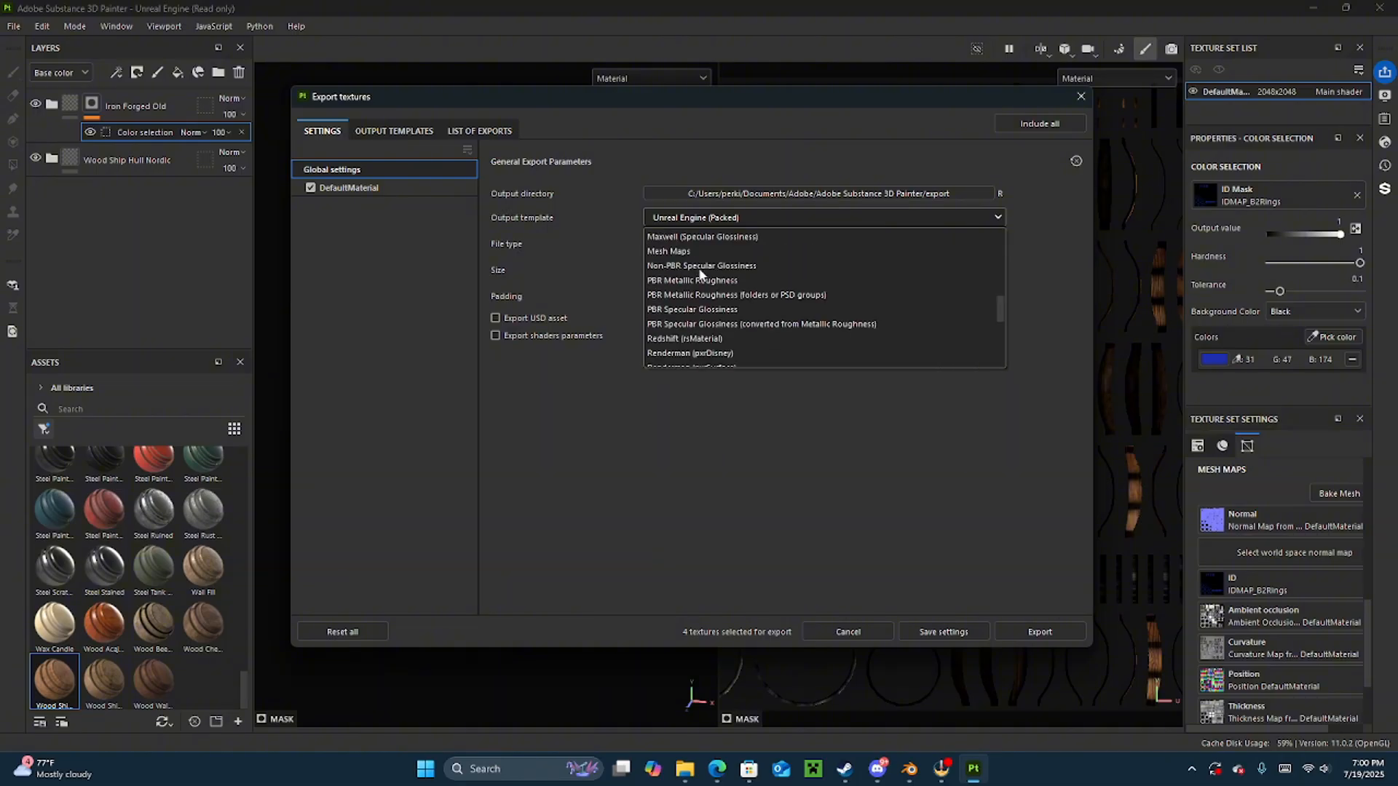
- Duplicate the Unreal Engine (Packed) output template and rename the copy as MRA Basic
click(384, 132)
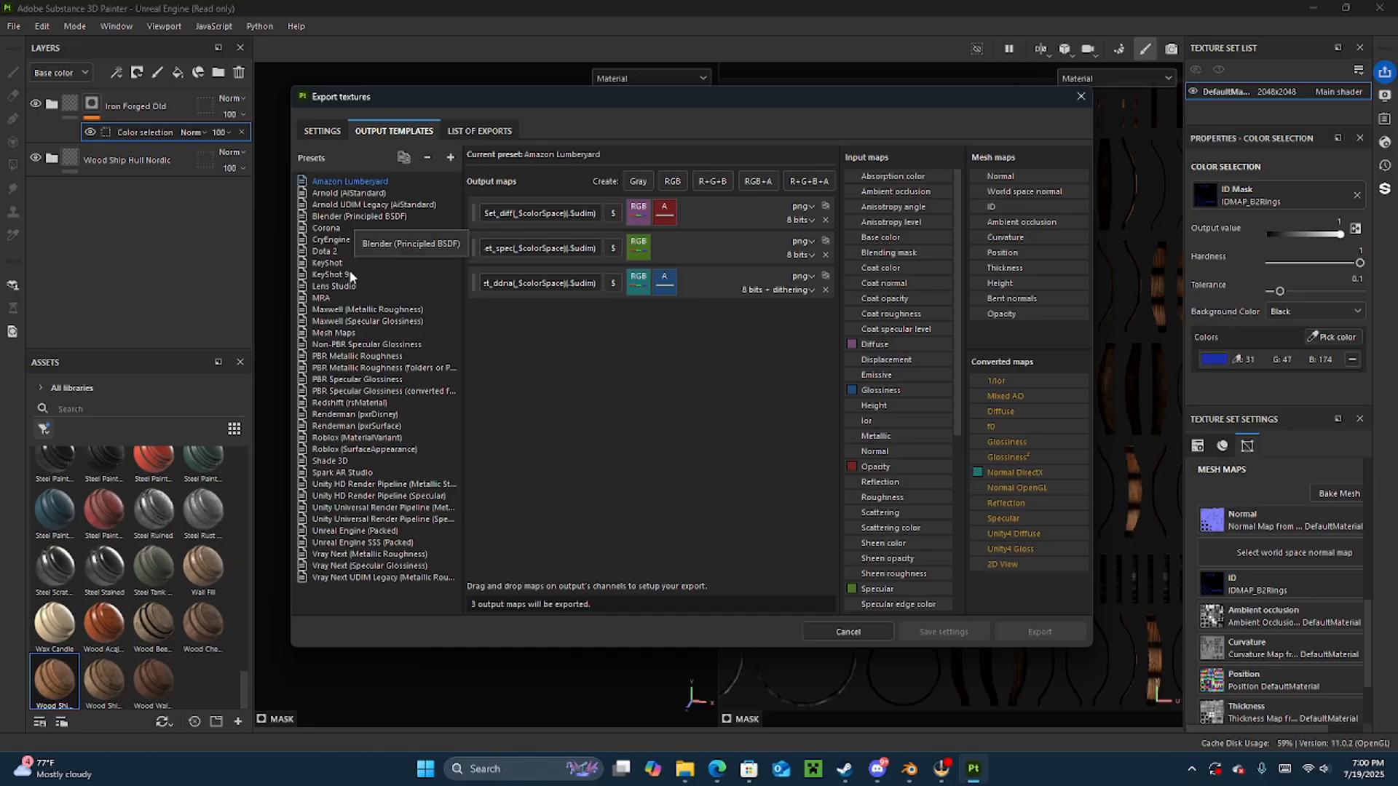
click(345, 532)
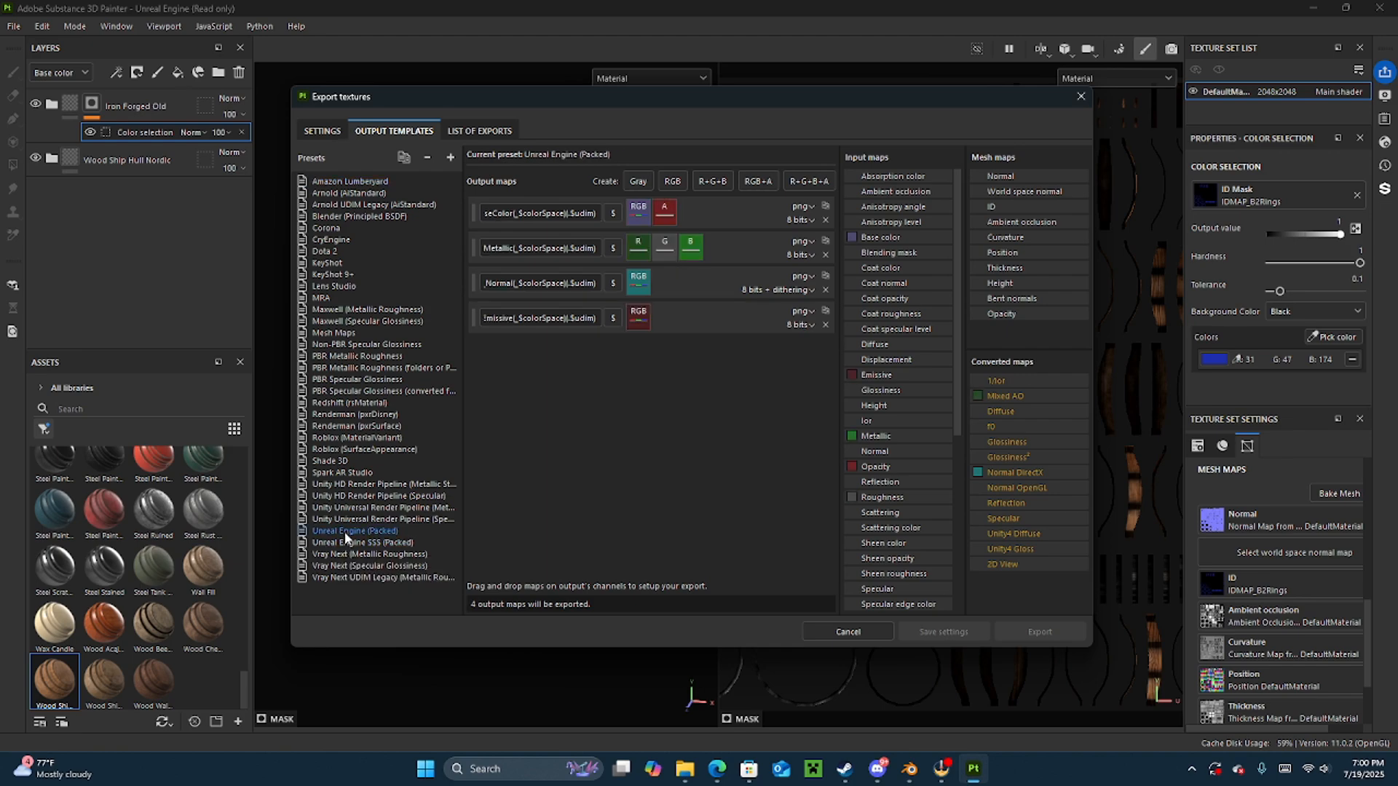
right_click(345, 535)
click(369, 562)
double_click(363, 590)
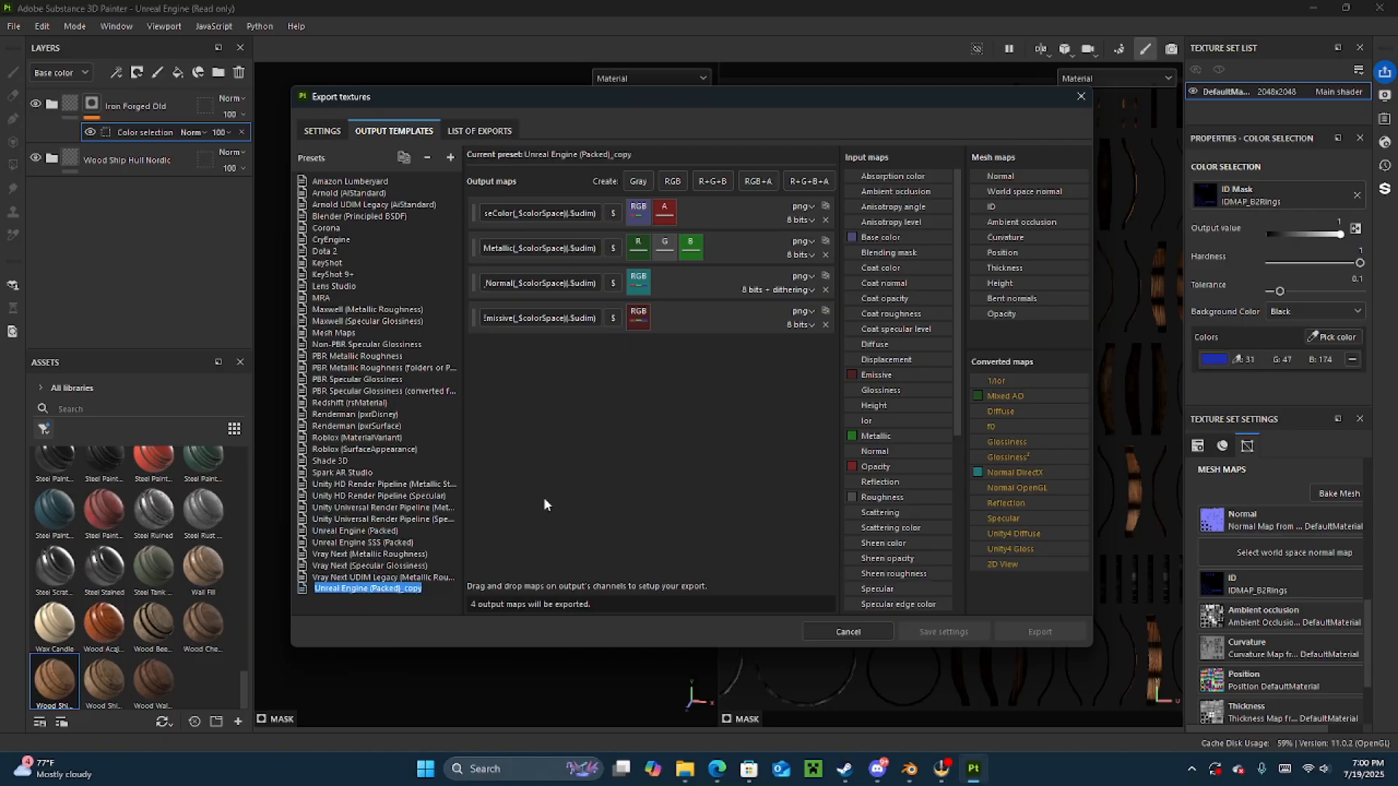
text(MRA Basic)
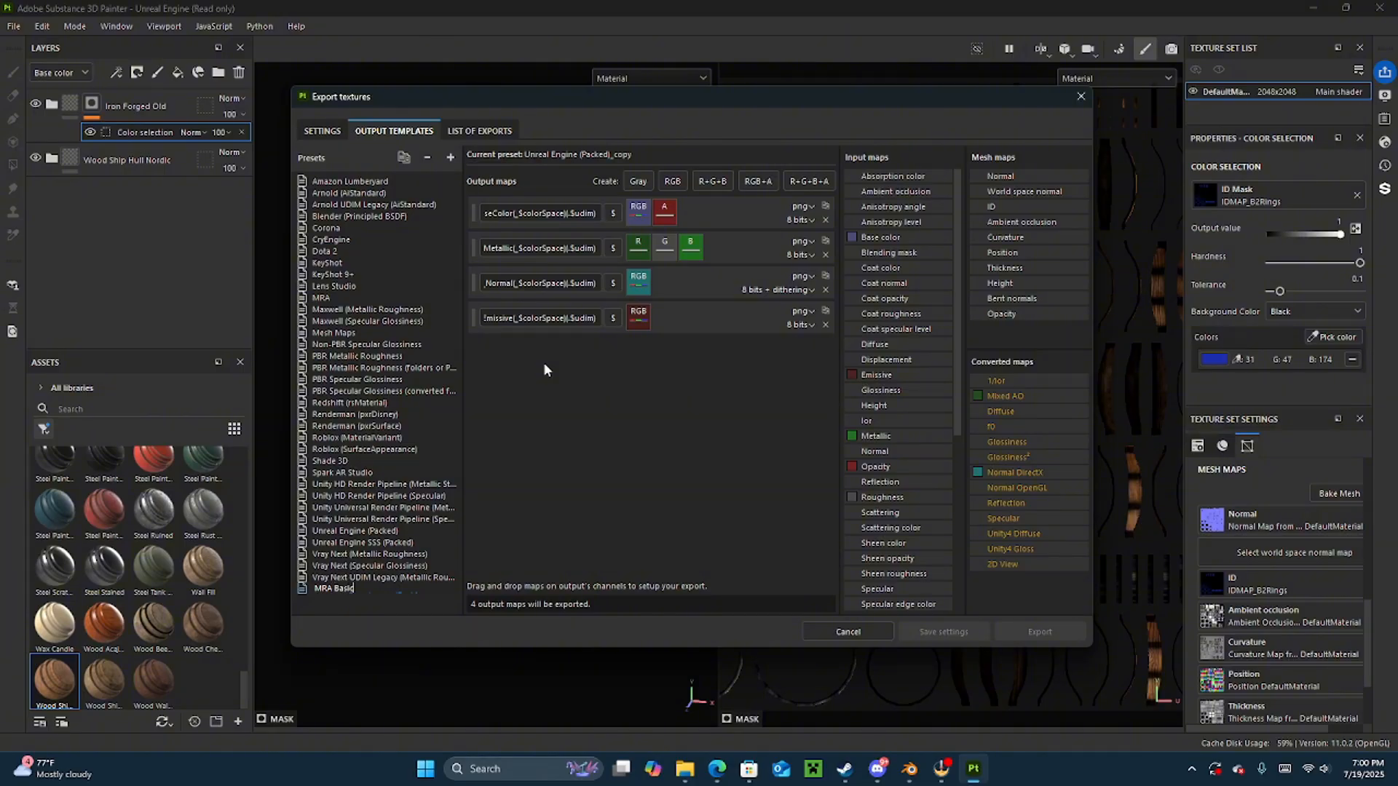
key(Return)
- Compare the output maps of the built-in MRA template with those of the MRA Basic template
click(322, 298)
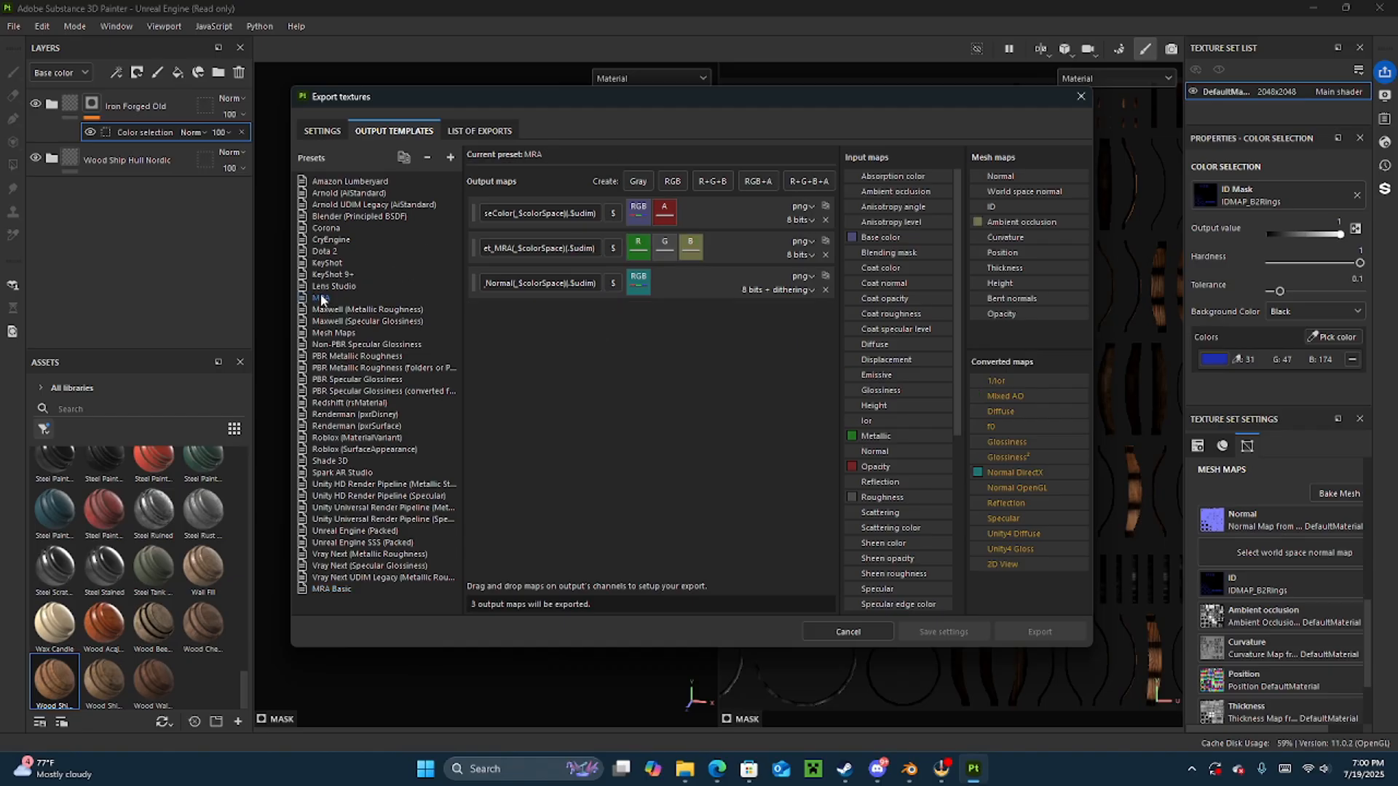
click(333, 590)
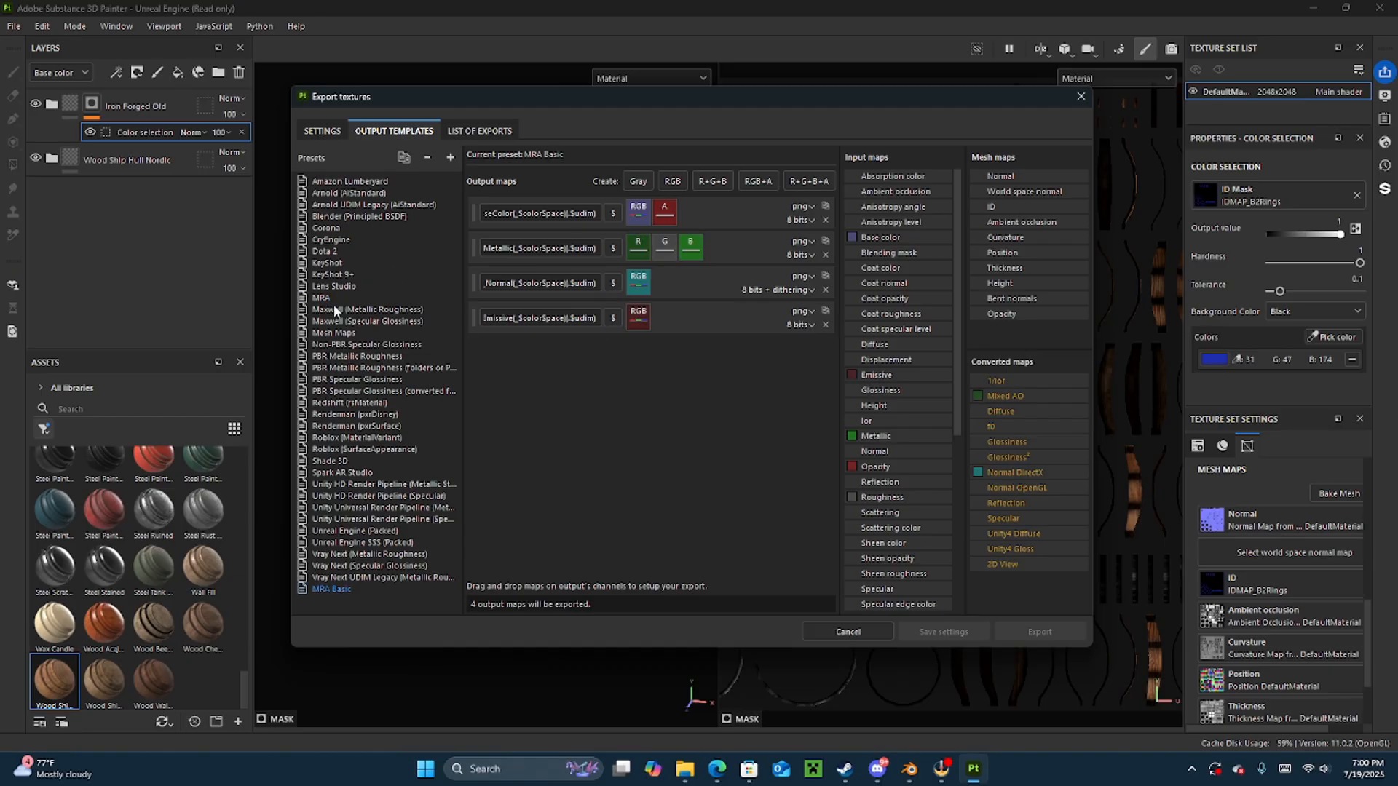
click(321, 299)
click(335, 590)
click(338, 299)
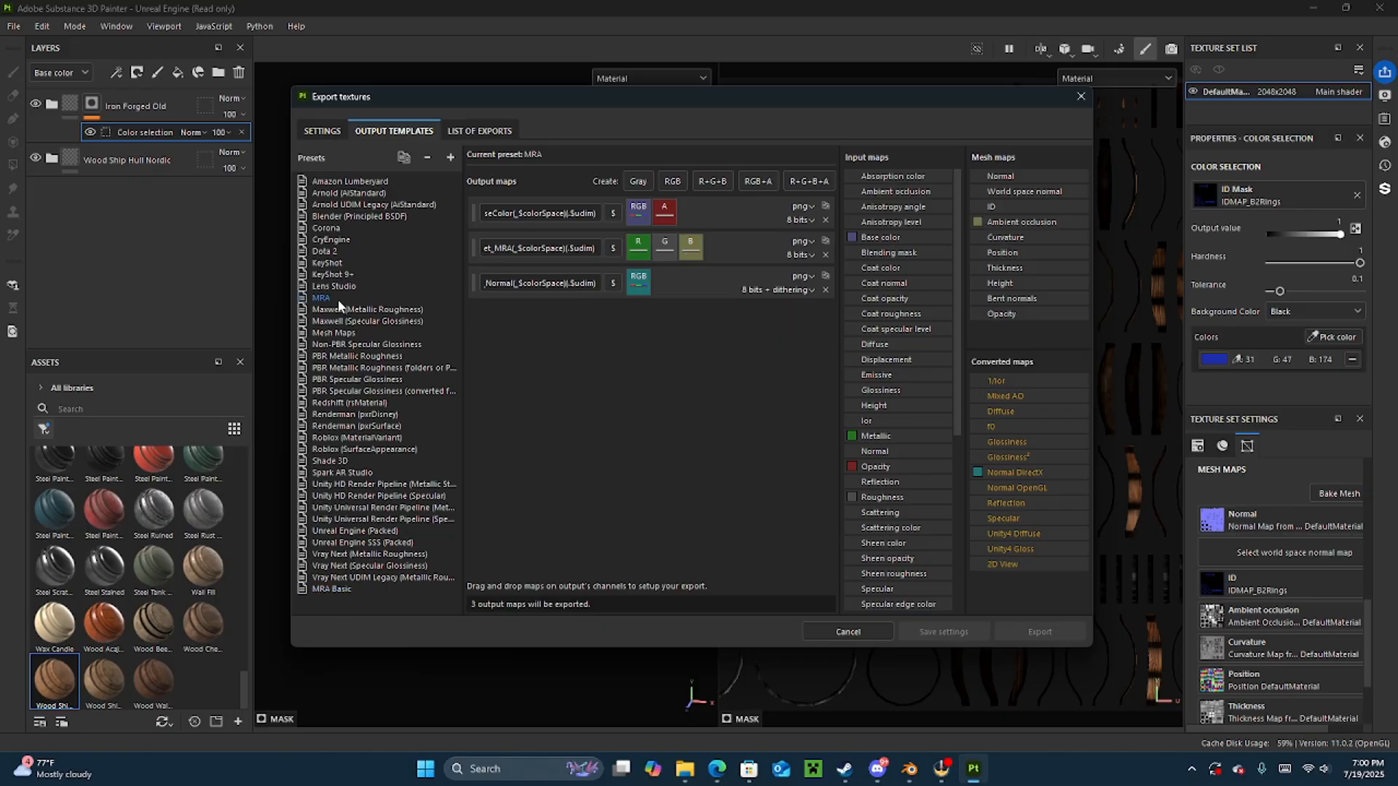
click(340, 591)
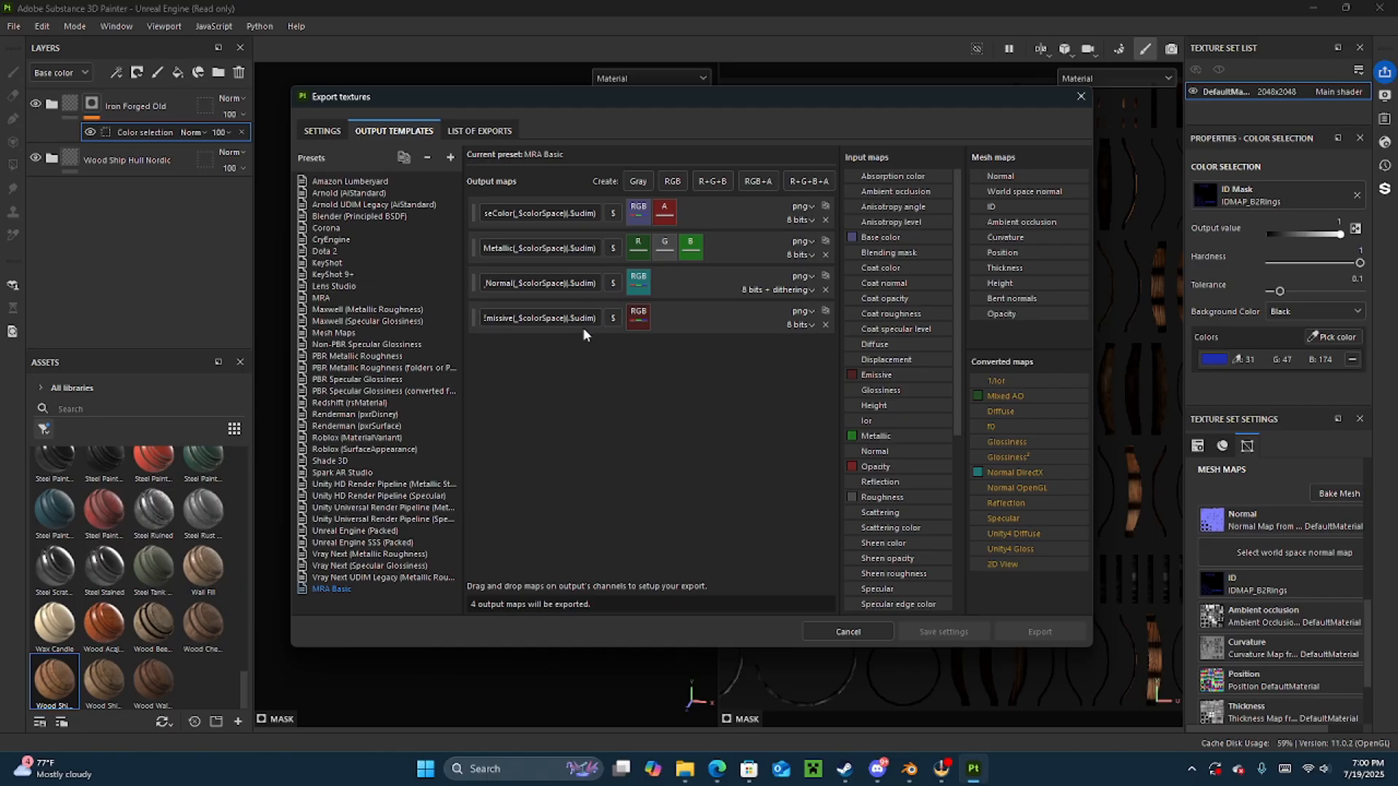
- Remove the Emissive output map from MRA Basic and clear all three channels of the OcclusionRoughnessMetallic map
click(825, 325)
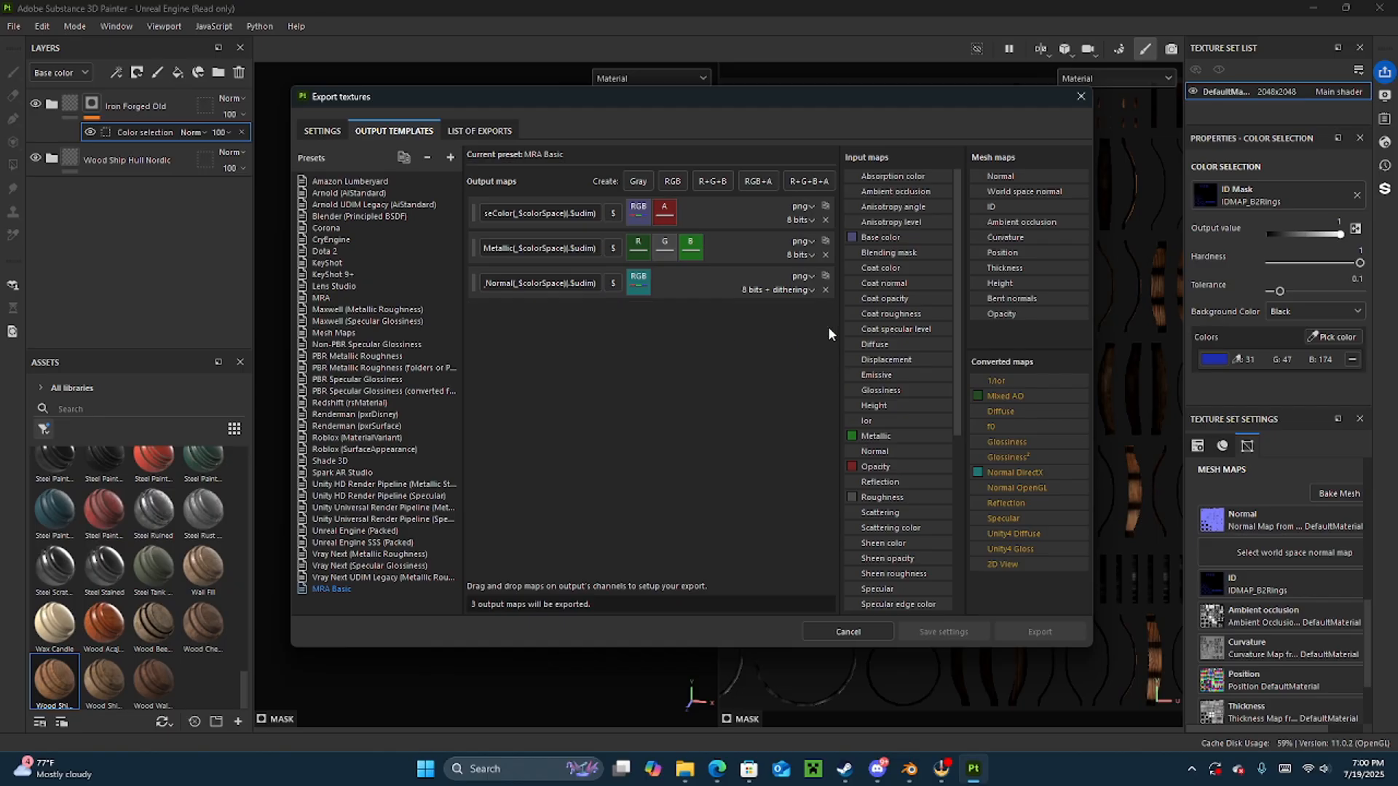
right_click(641, 252)
click(651, 271)
right_click(663, 249)
click(678, 268)
right_click(690, 254)
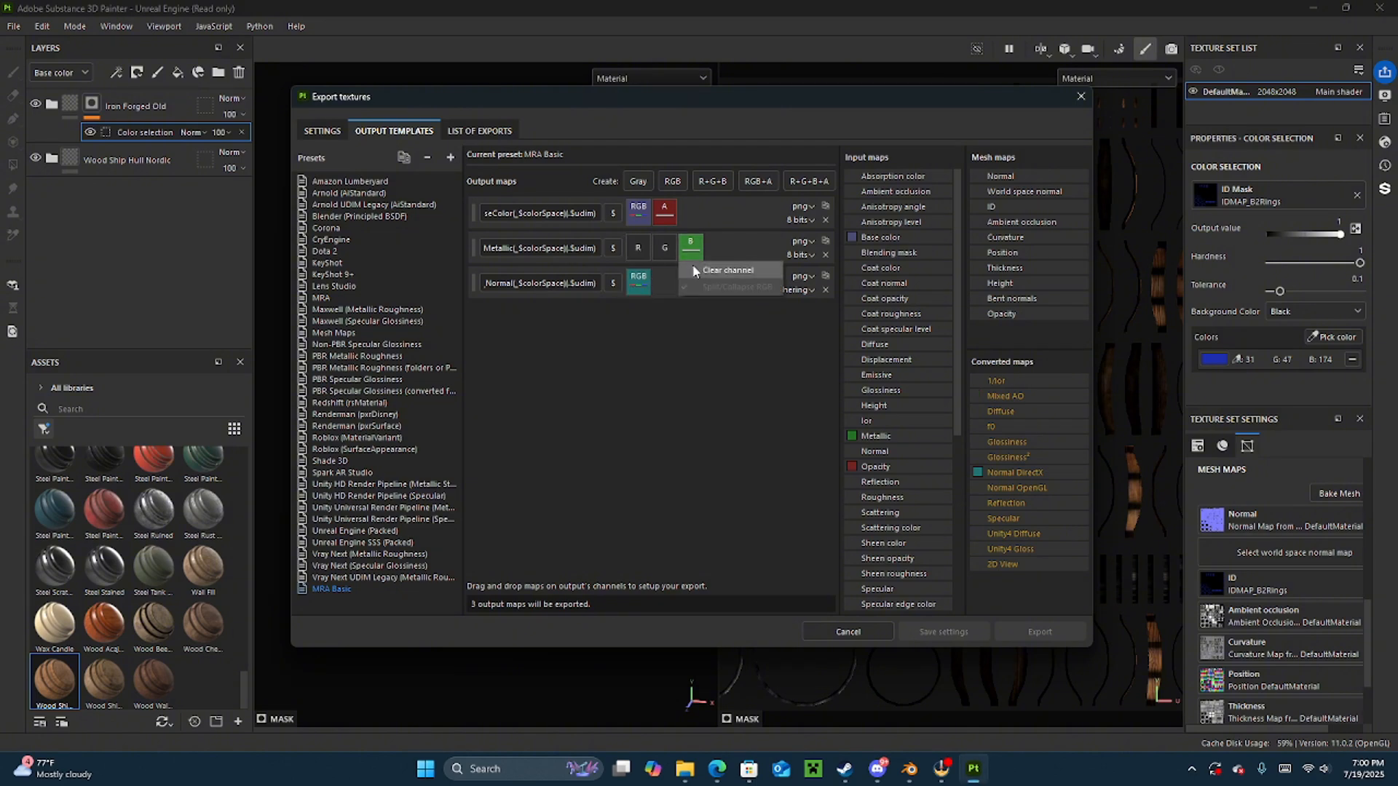
click(695, 268)
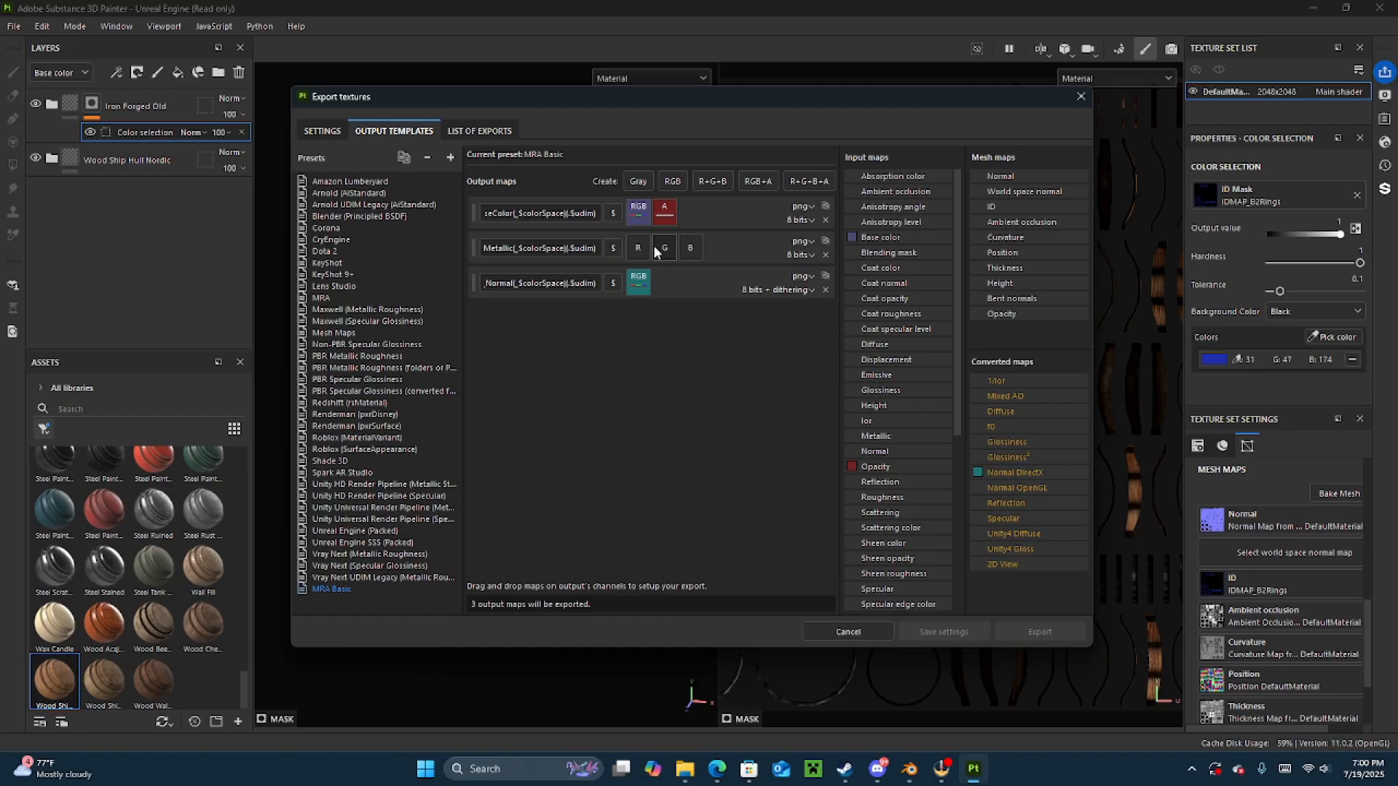
- Replace OcclusionRoughnessMetallic with MRA in the packed map's output name, keeping the mesh, texture set and color space tags
double_click(512, 249)
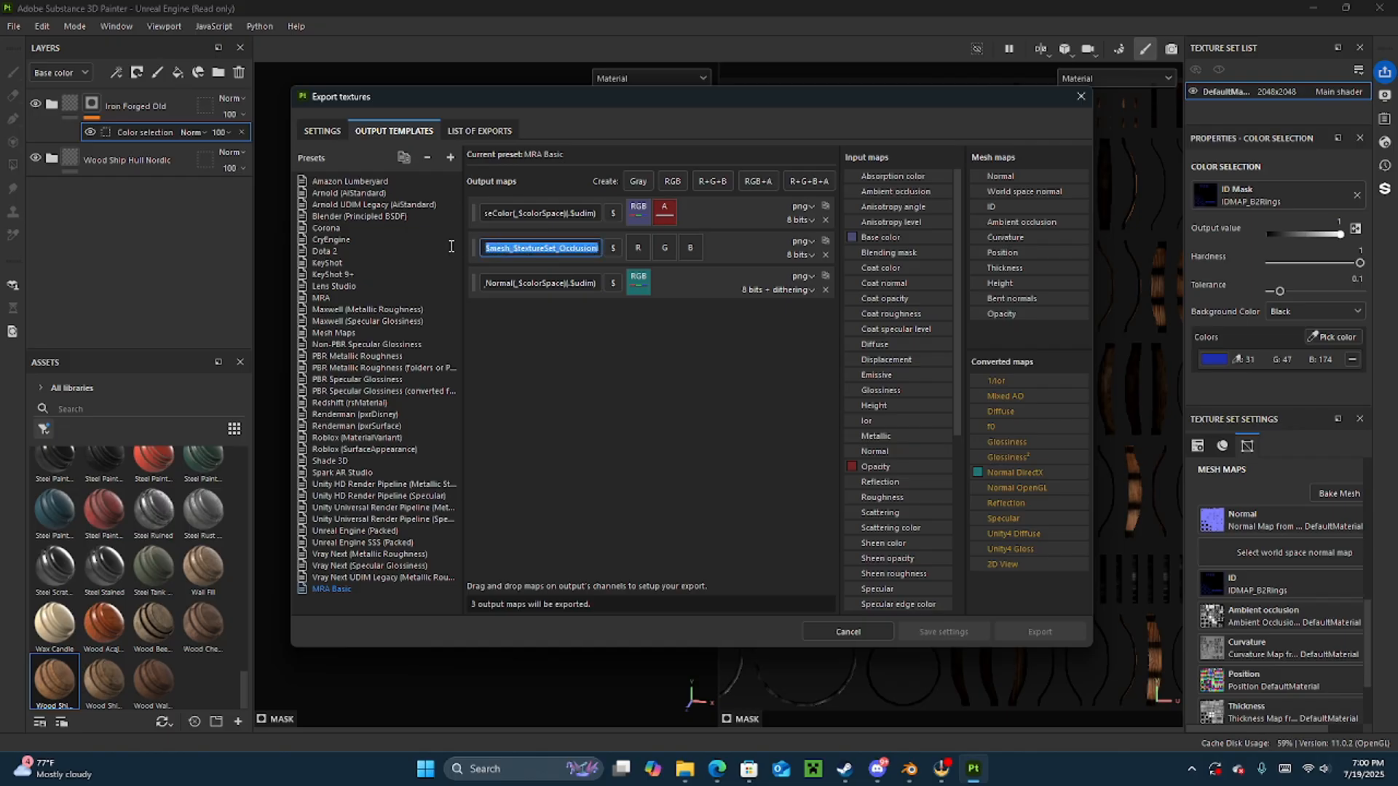
double_click(595, 245)
mouse_move(595, 243)
mouse_down()
mouse_move(497, 249)
mouse_move(596, 249)
mouse_up()
click(487, 248)
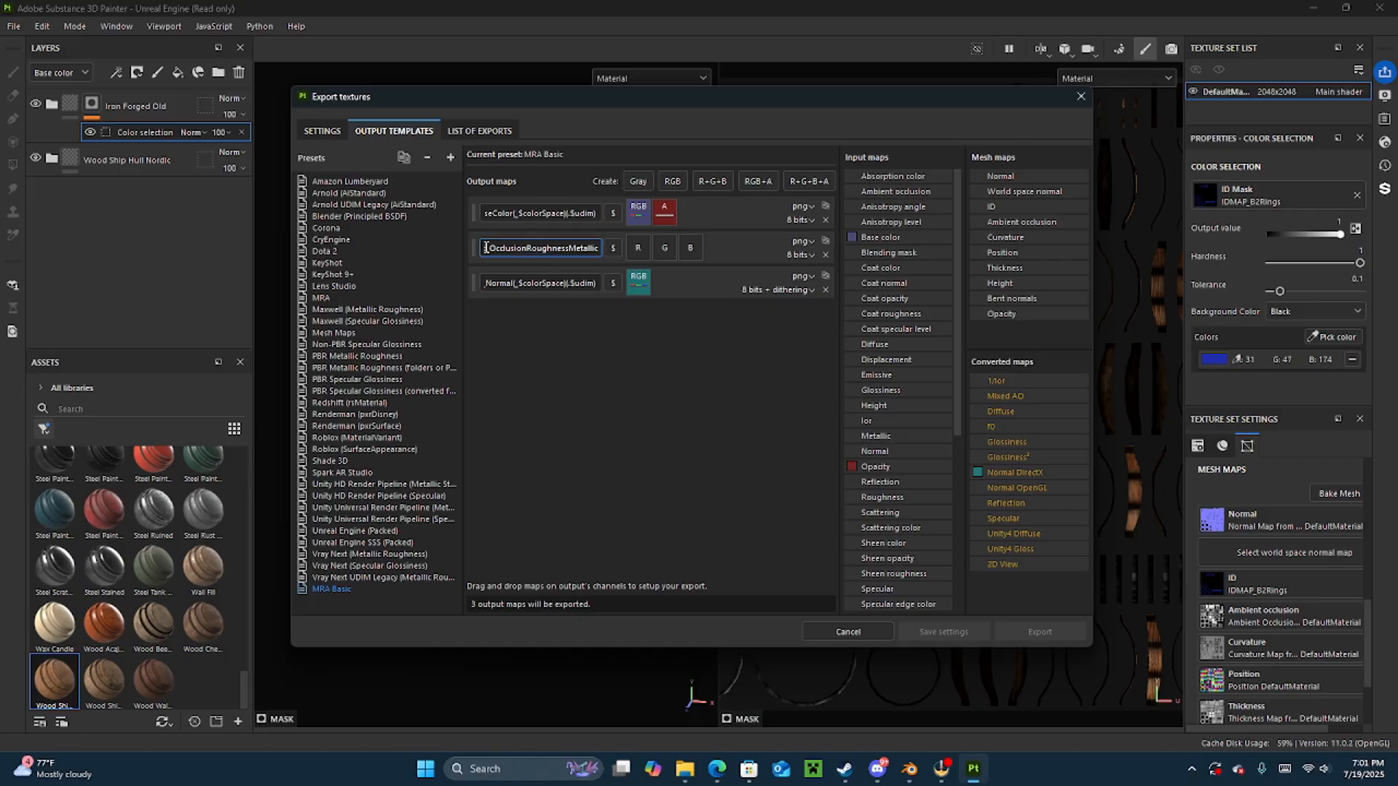
drag(486, 248, 598, 249)
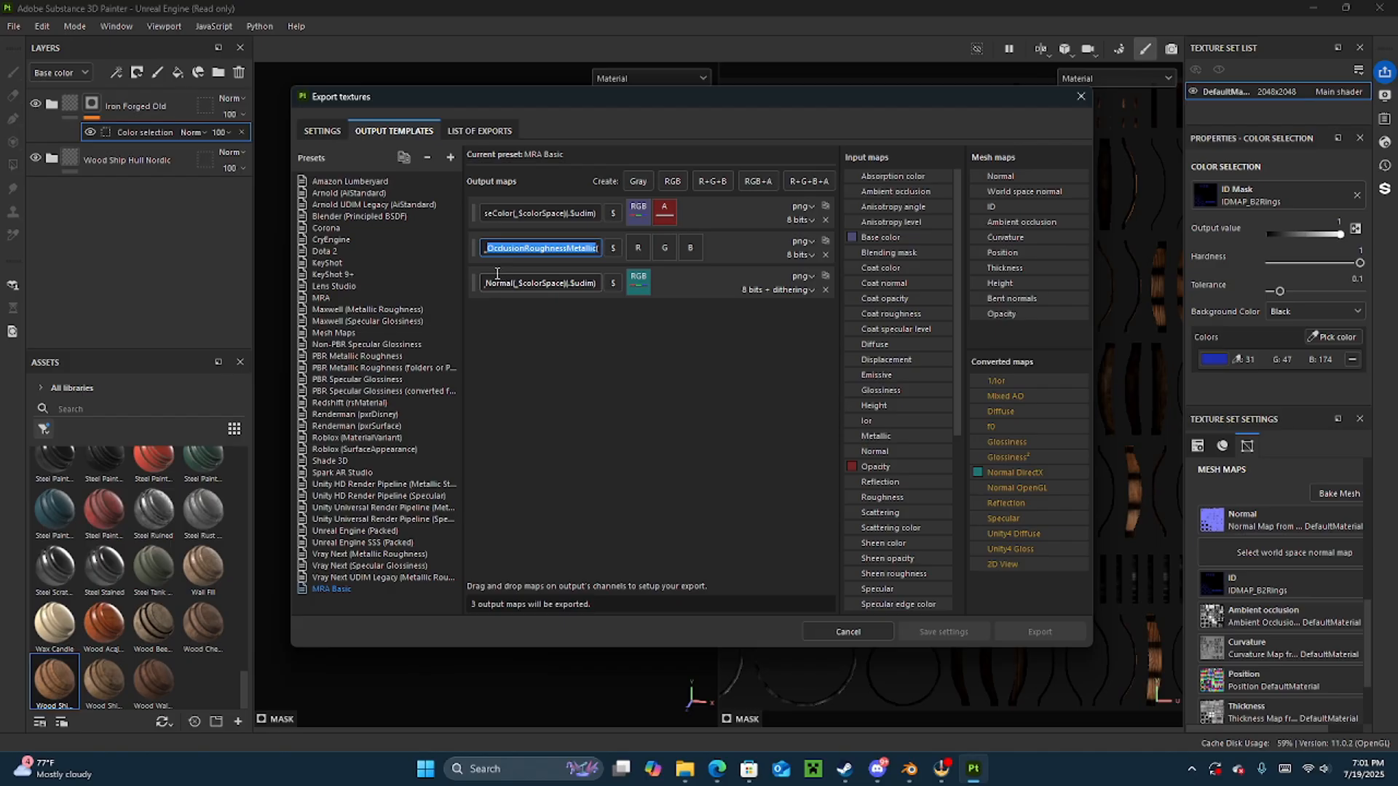
text(MRA(_$colorSpace)(.$udim)
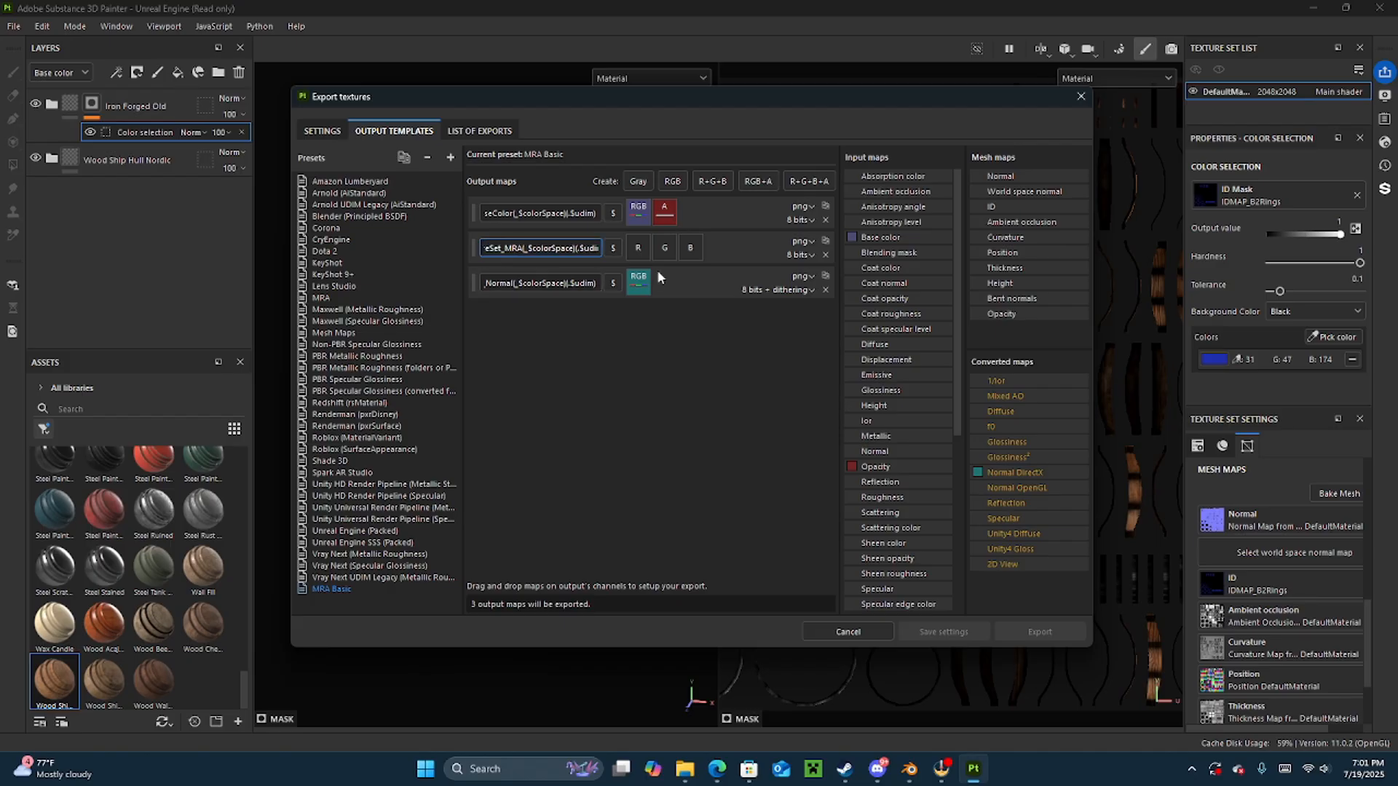
- Assign the Metallic input map to the red channel of the MRA output map as a gray channel
right_click(634, 249)
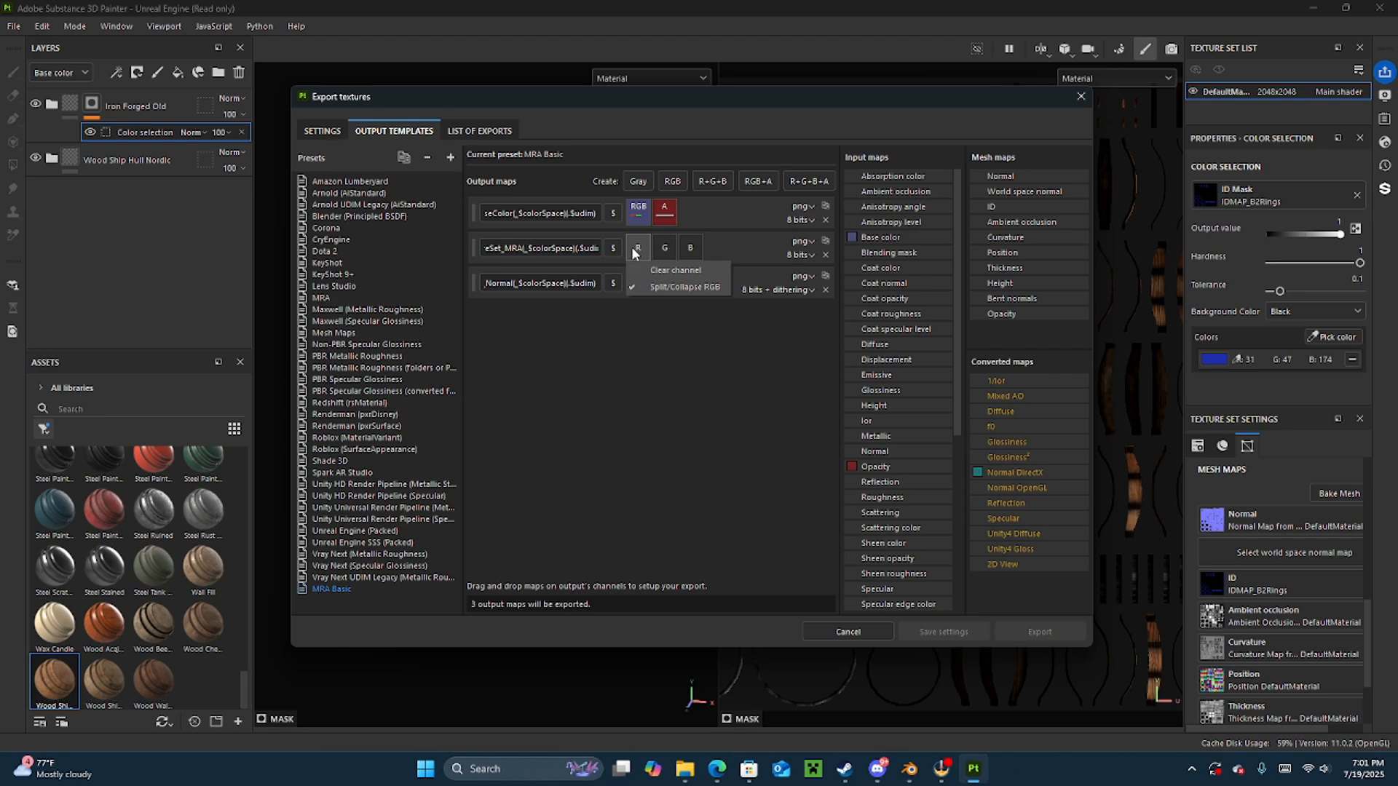
click(870, 441)
drag(871, 441, 634, 248)
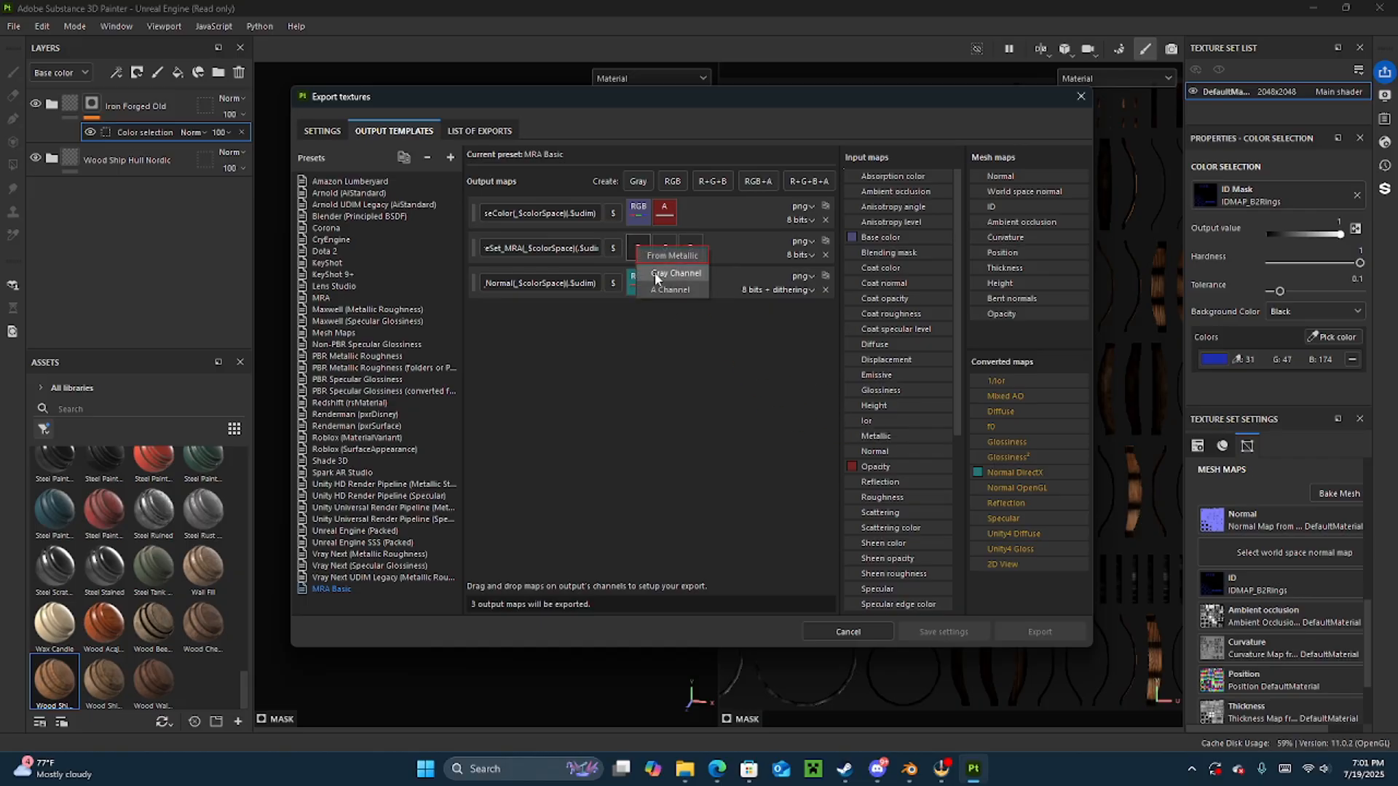
click(653, 272)
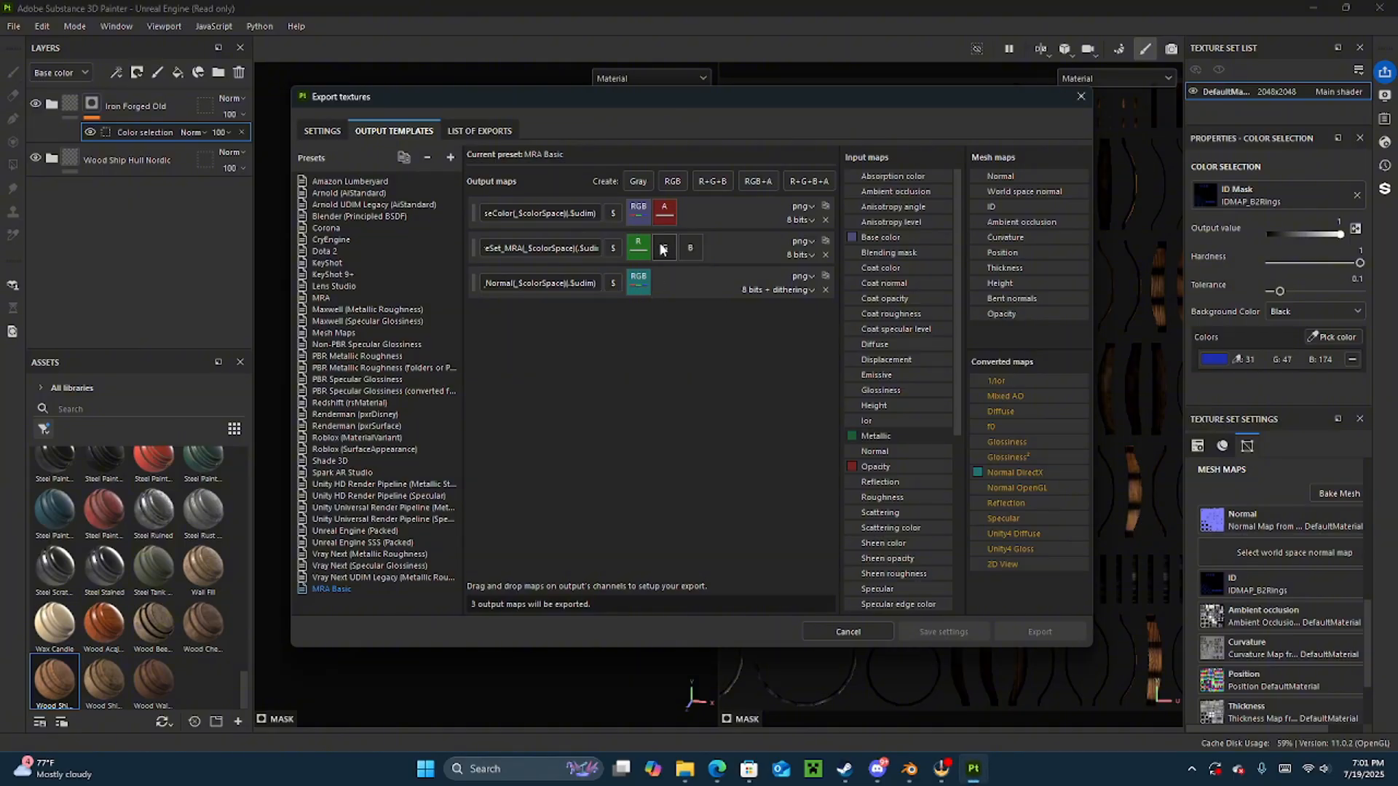
- Assign Roughness to the MRA map's green channel and the Ambient occlusion mesh map to its blue channel, closing the export window
right_click(662, 249)
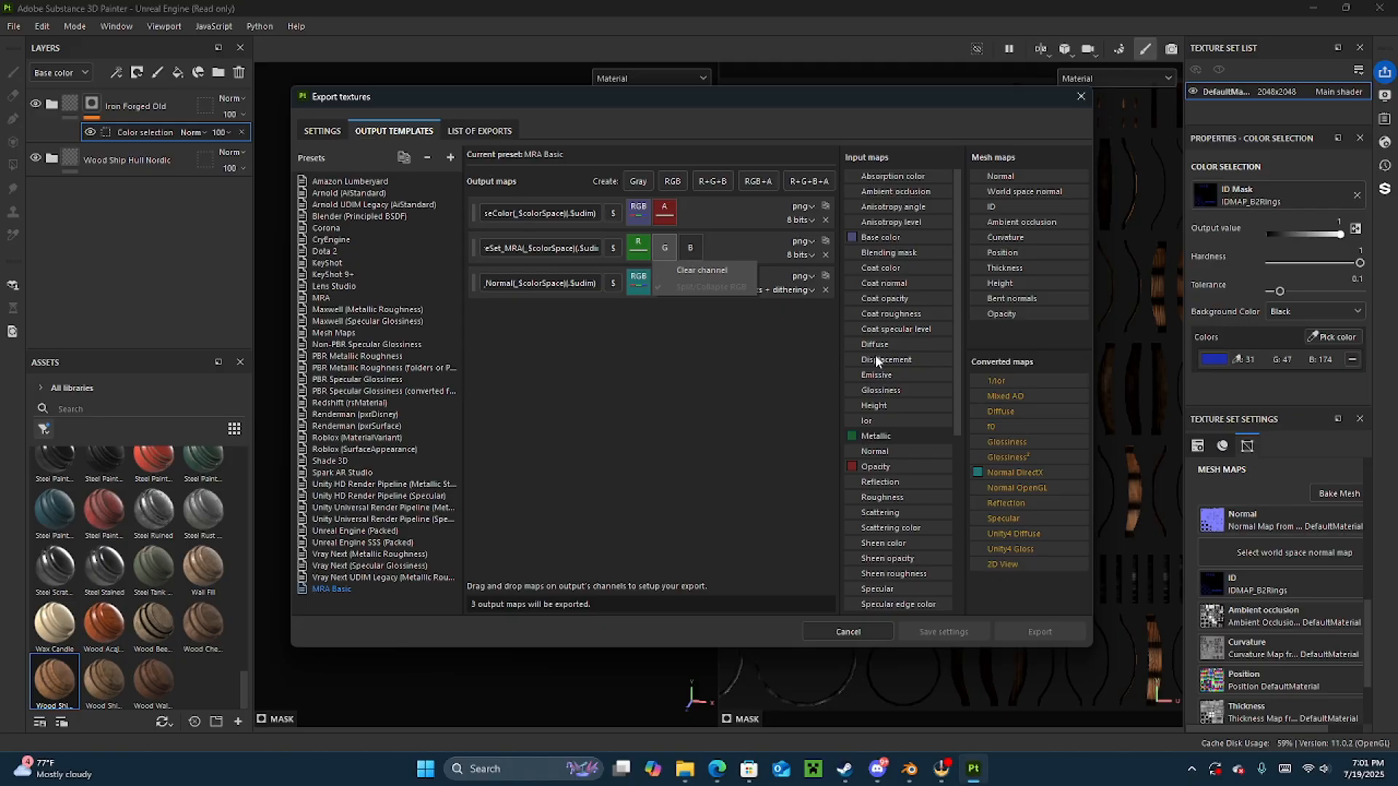
key(Escape)
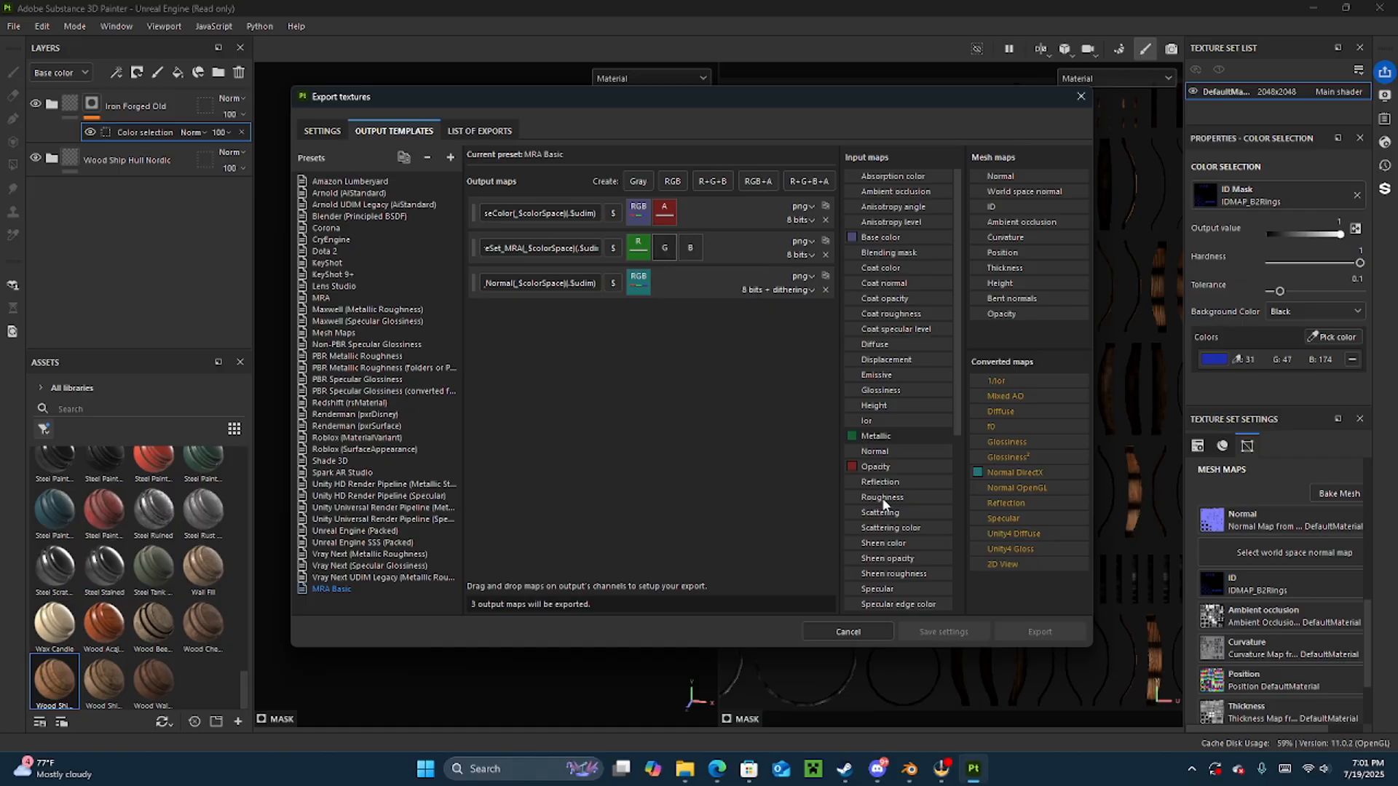
drag(888, 498, 667, 250)
click(667, 273)
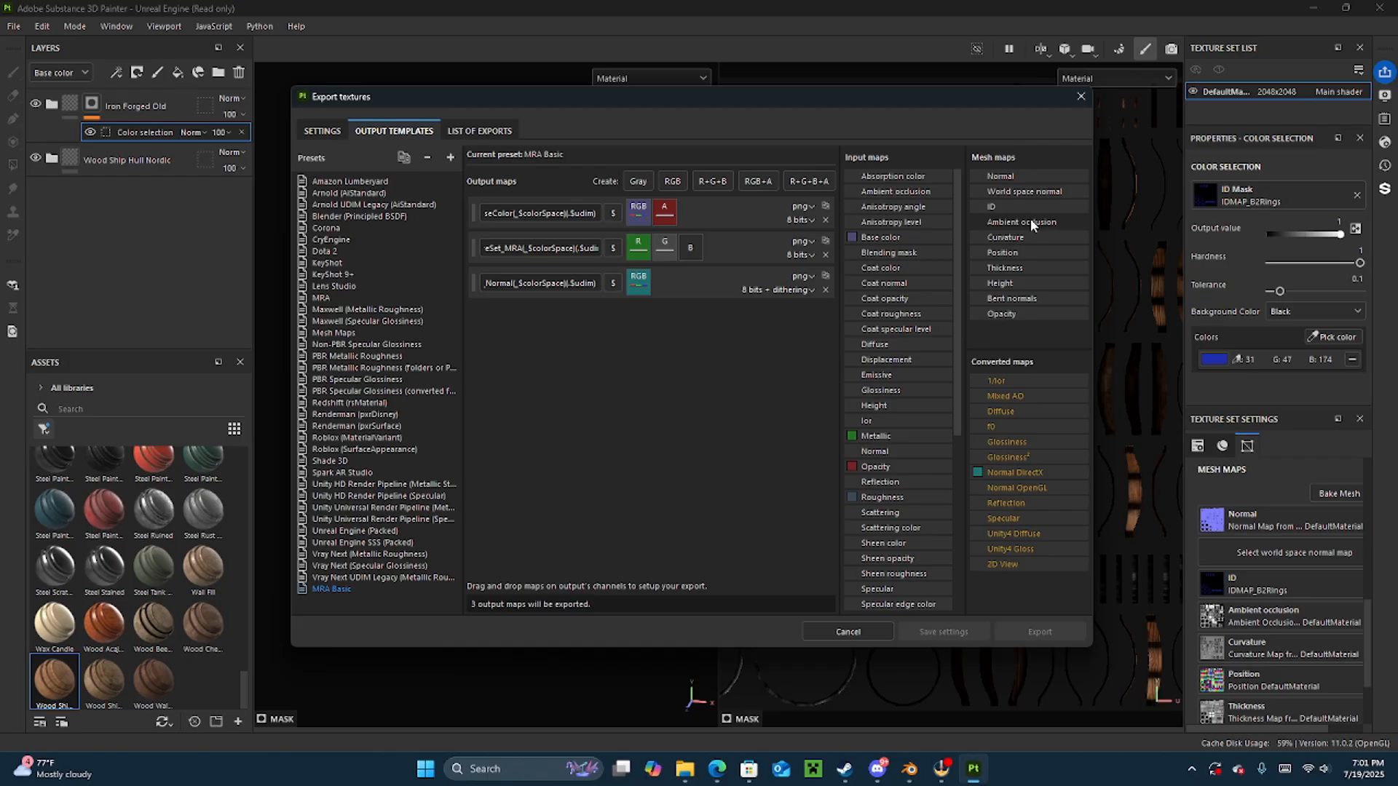
drag(1036, 219, 690, 247)
click(710, 265)
click(846, 632)
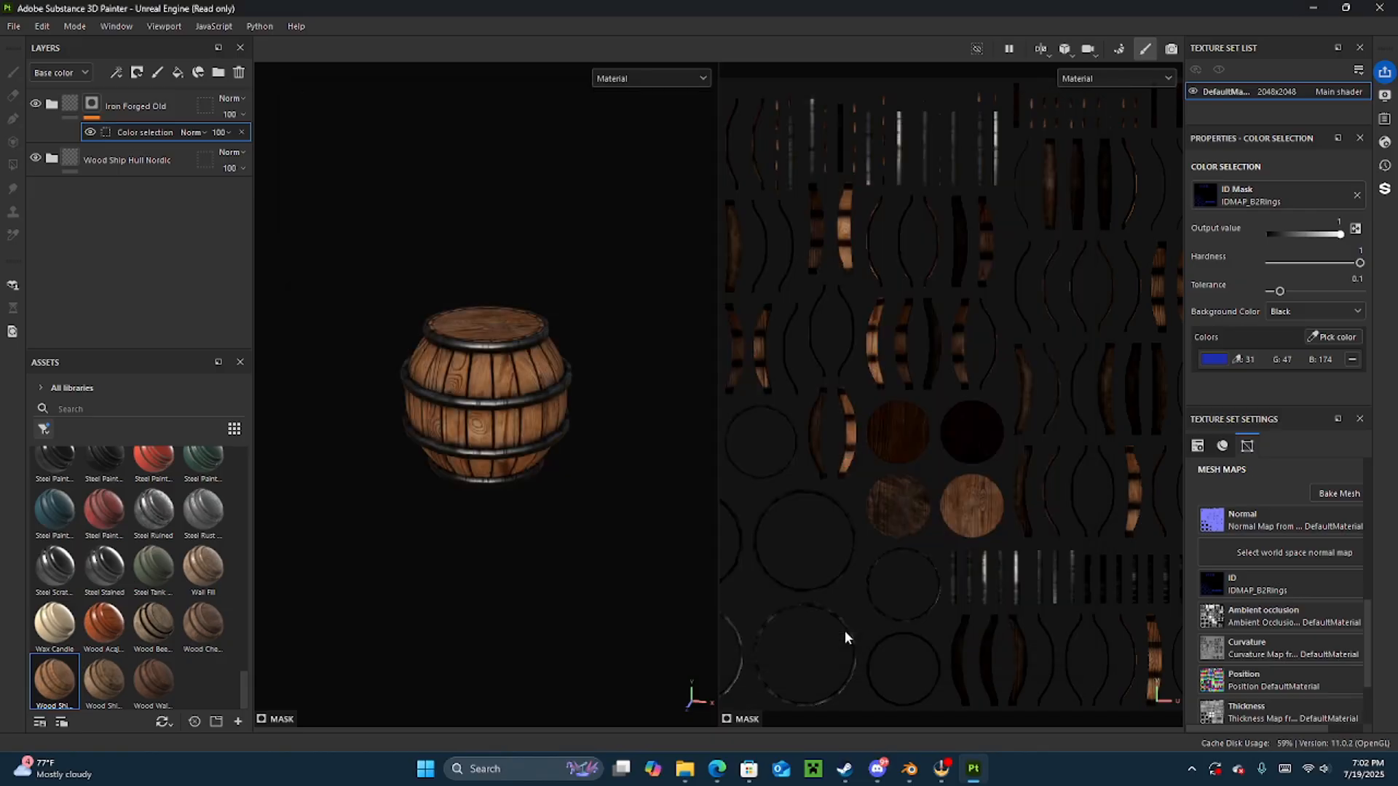
- Reopen the texture export settings and set the output template to MRA
click(14, 25)
click(43, 237)
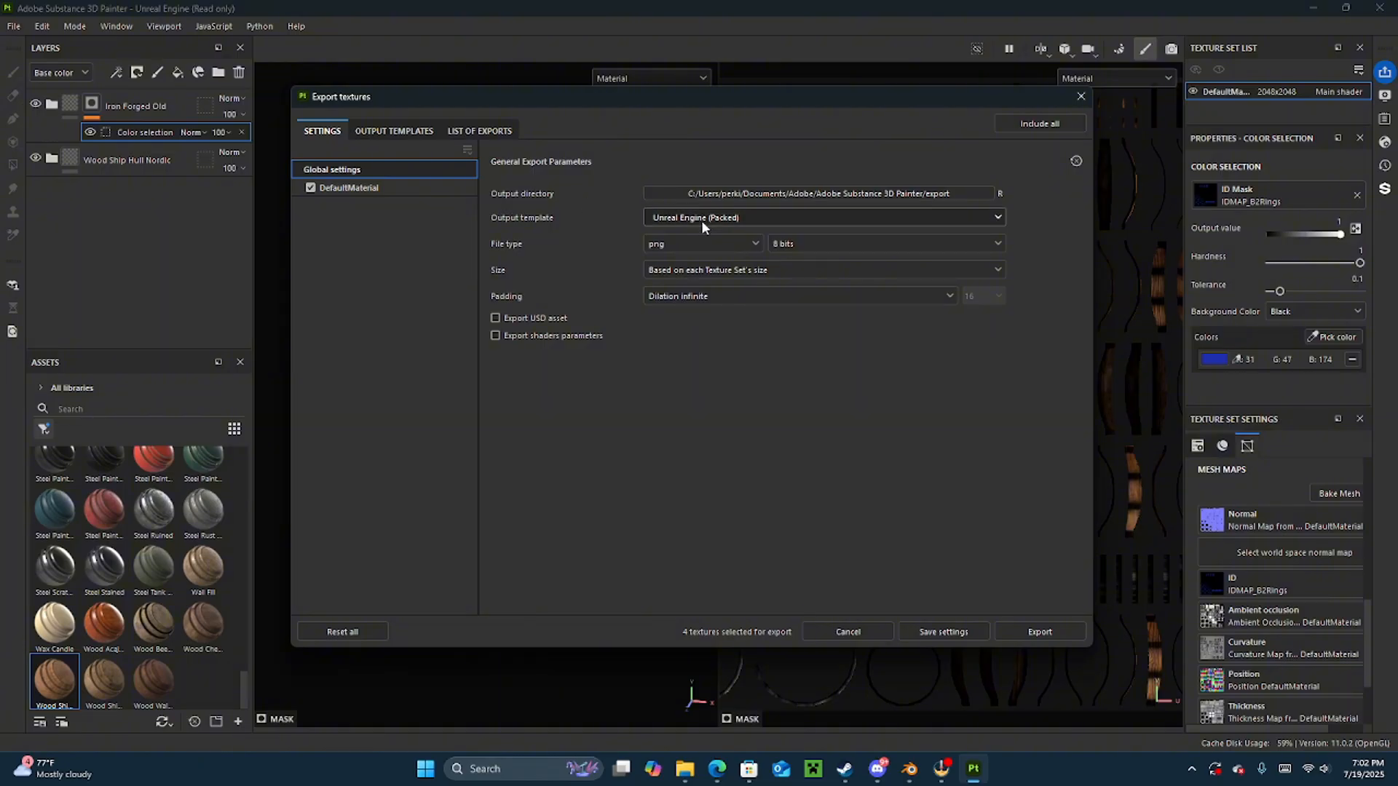
click(701, 221)
scroll(684, 306, up, 6)
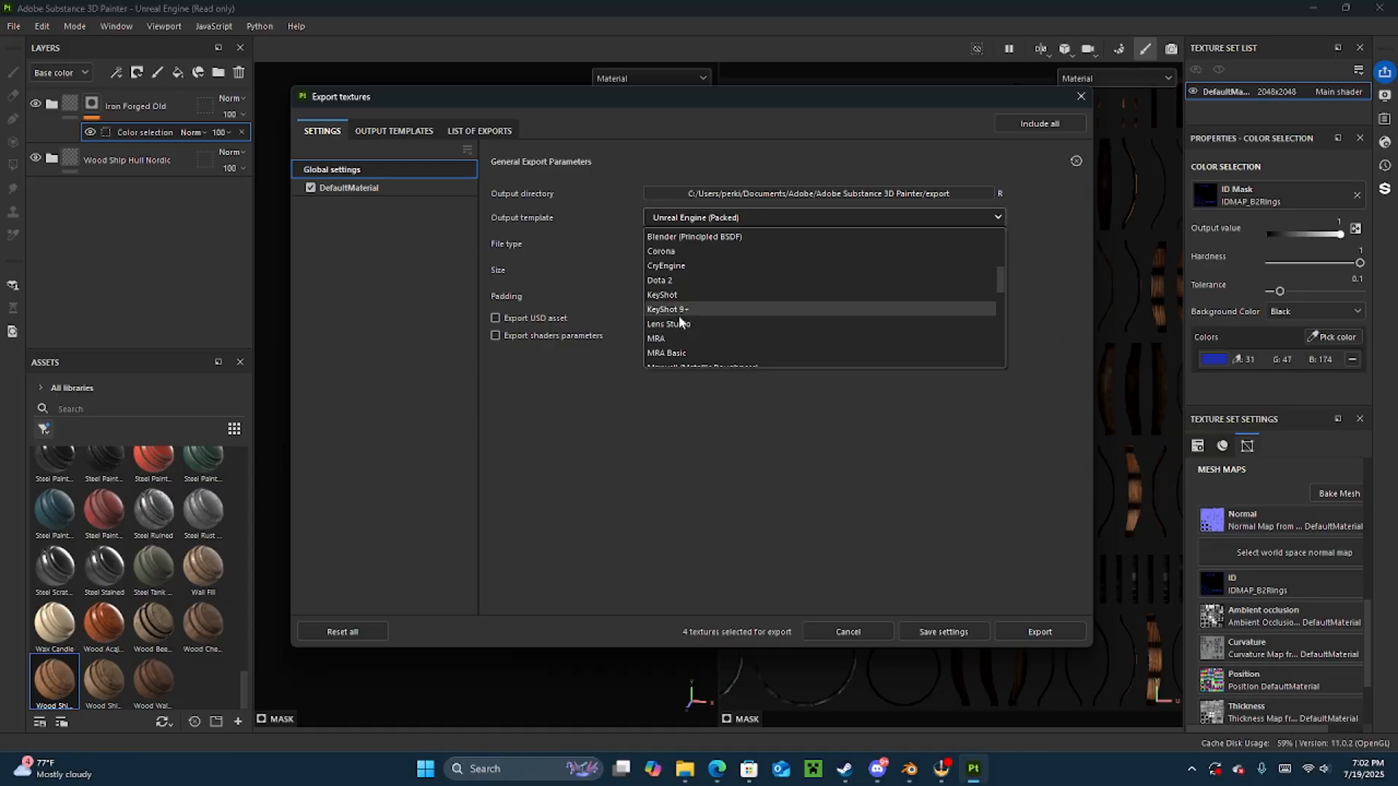
click(663, 339)
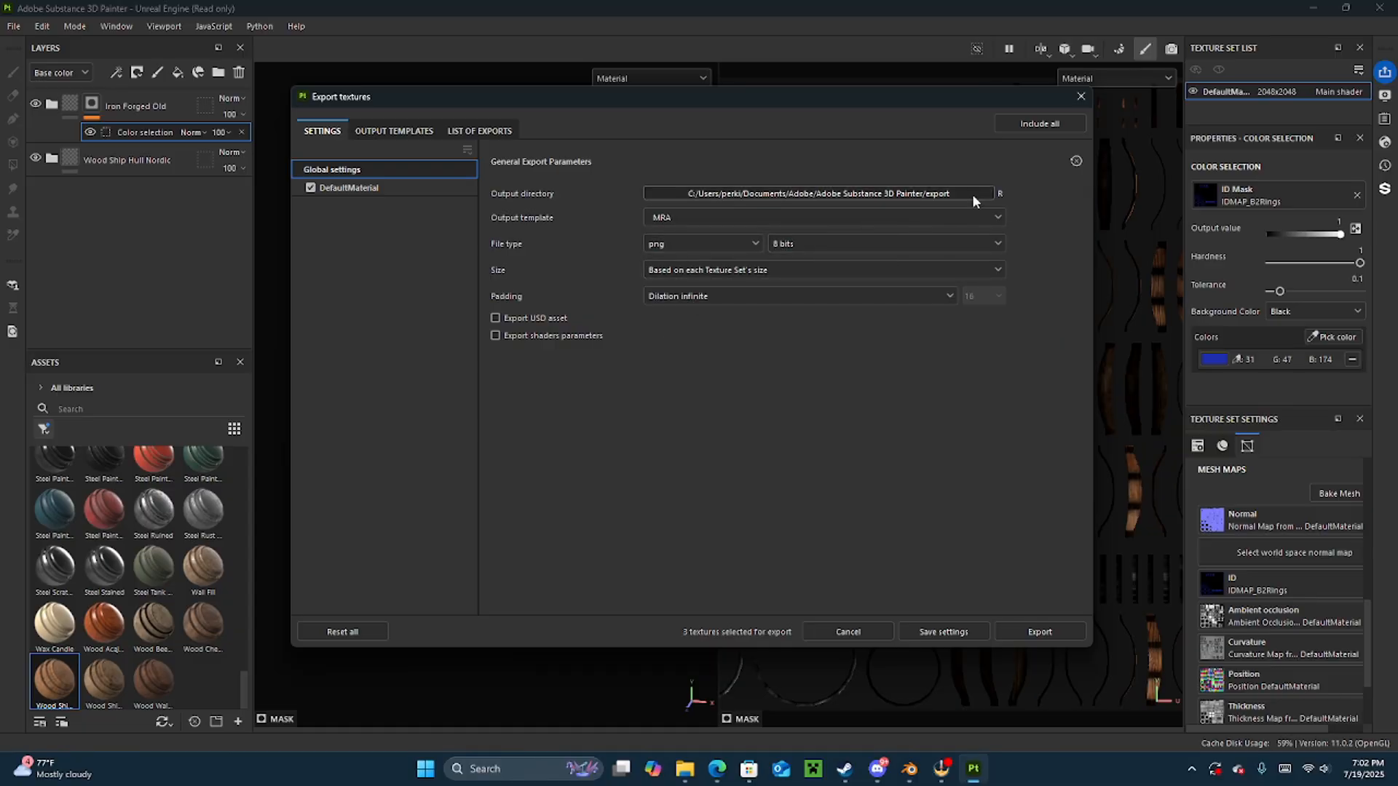
- Start choosing a new output directory and browse to the root of the My Passport (E:) drive
click(821, 193)
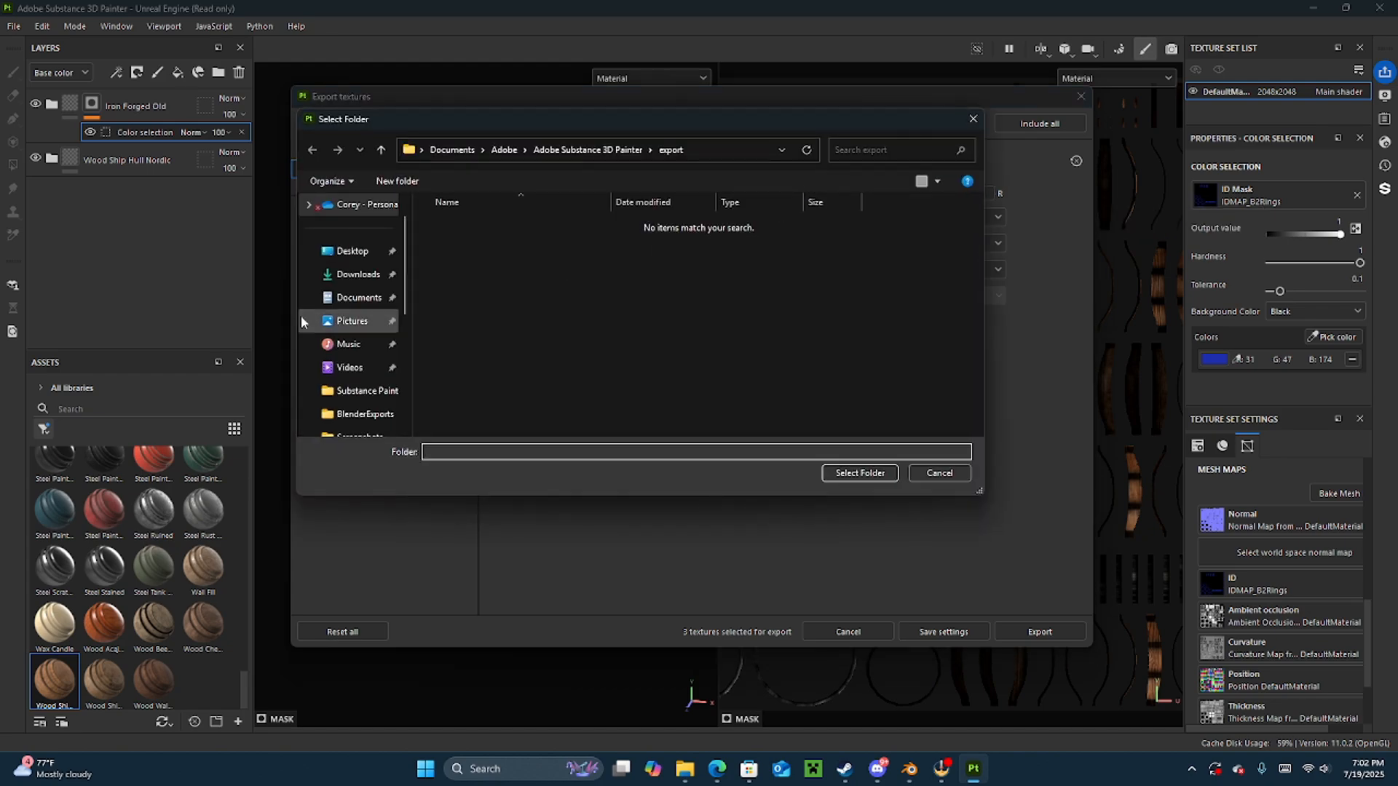
scroll(343, 291, down, 5)
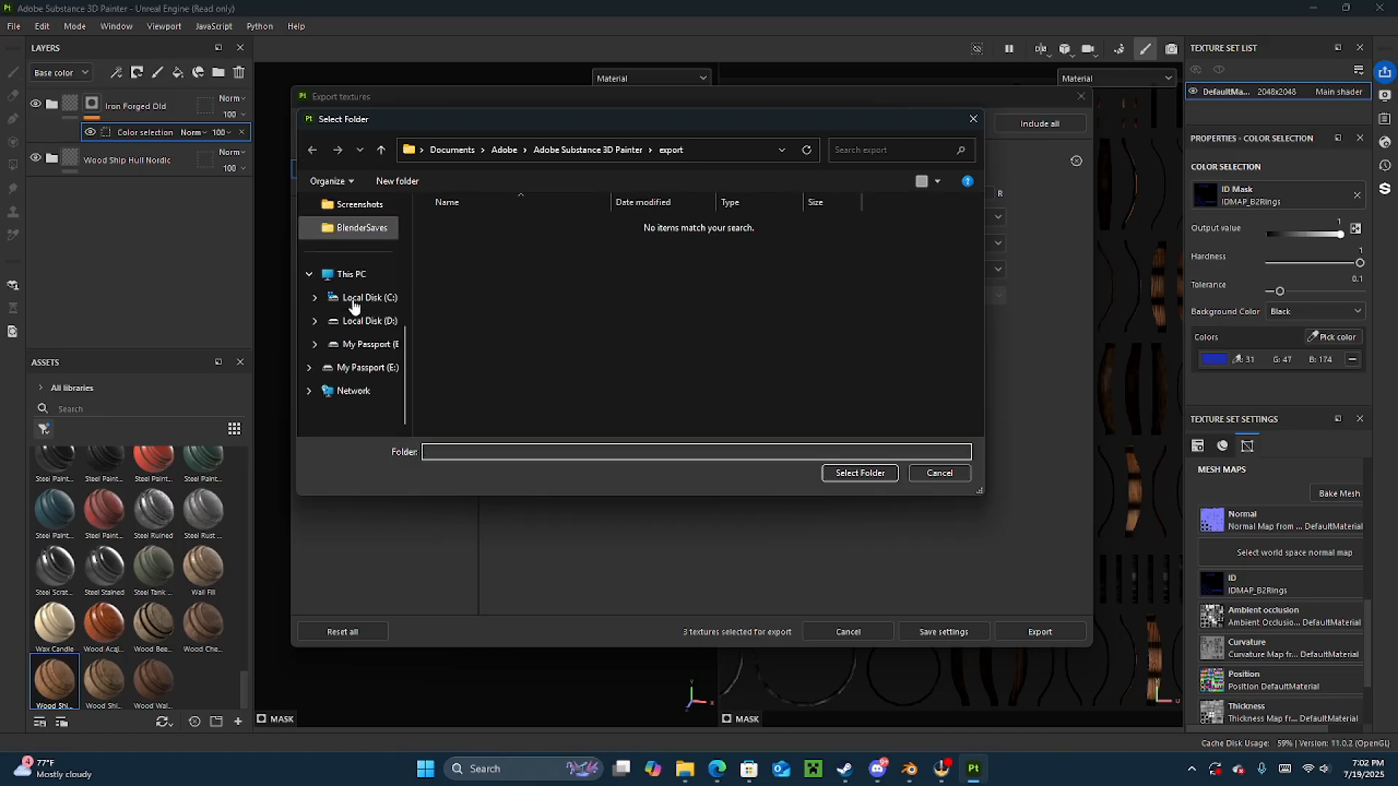
scroll(354, 306, up, 3)
click(362, 320)
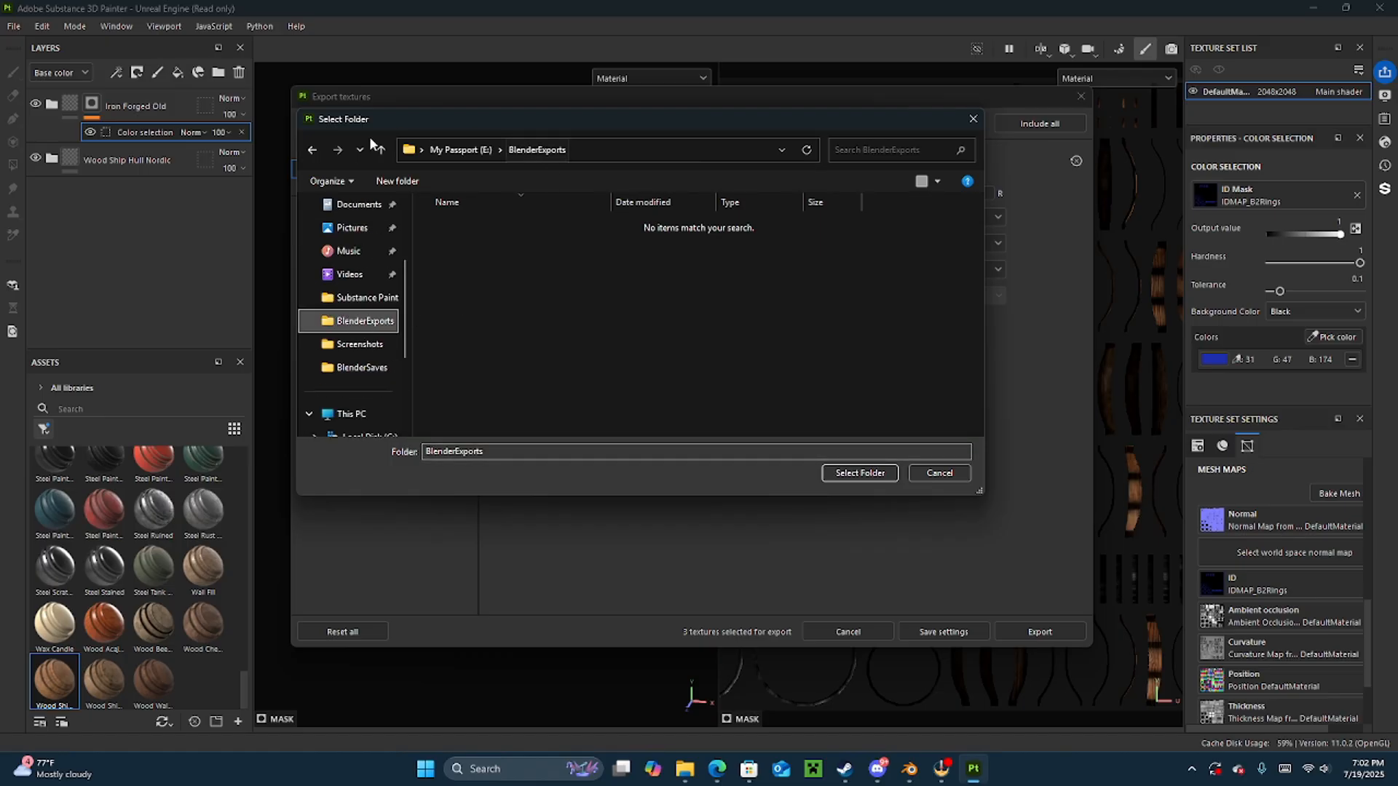
click(380, 150)
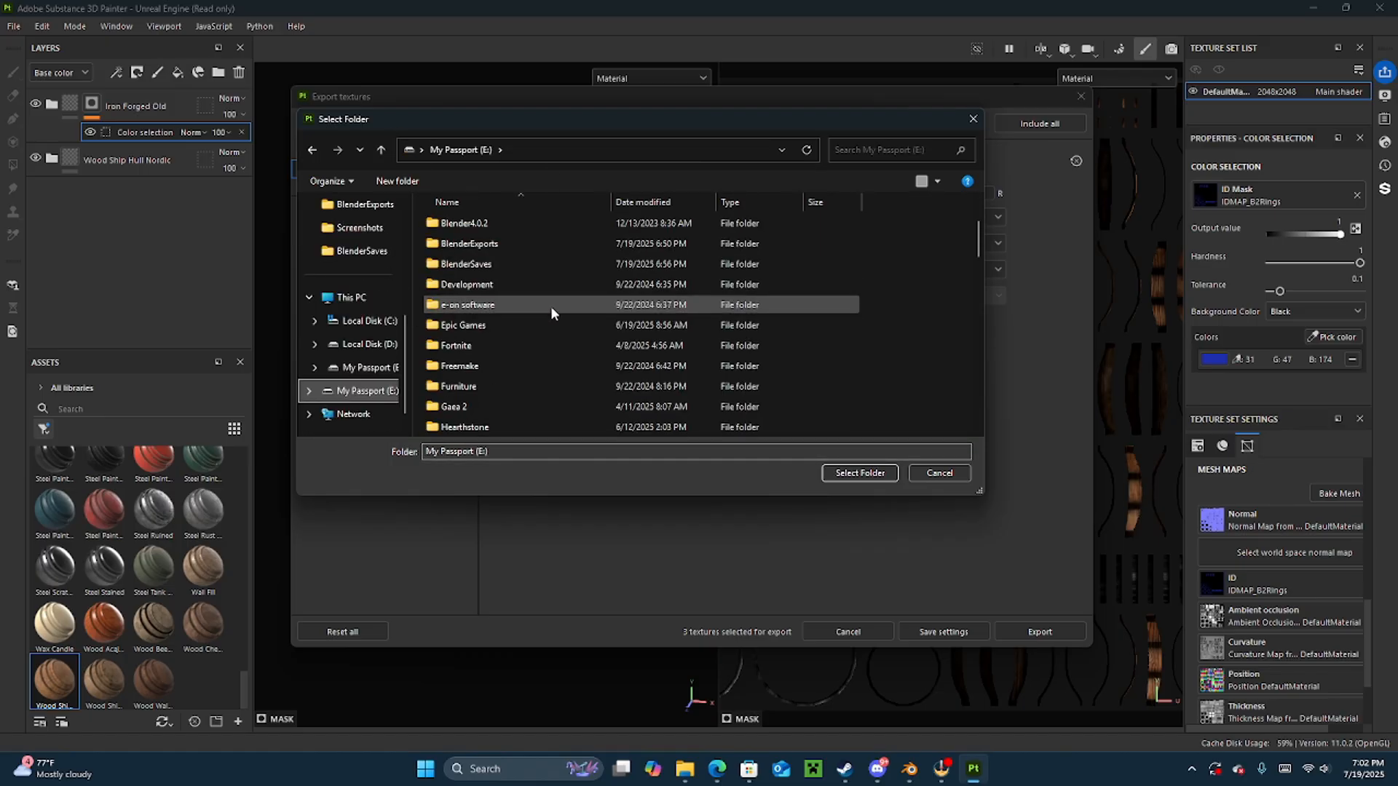
scroll(550, 305, down, 12)
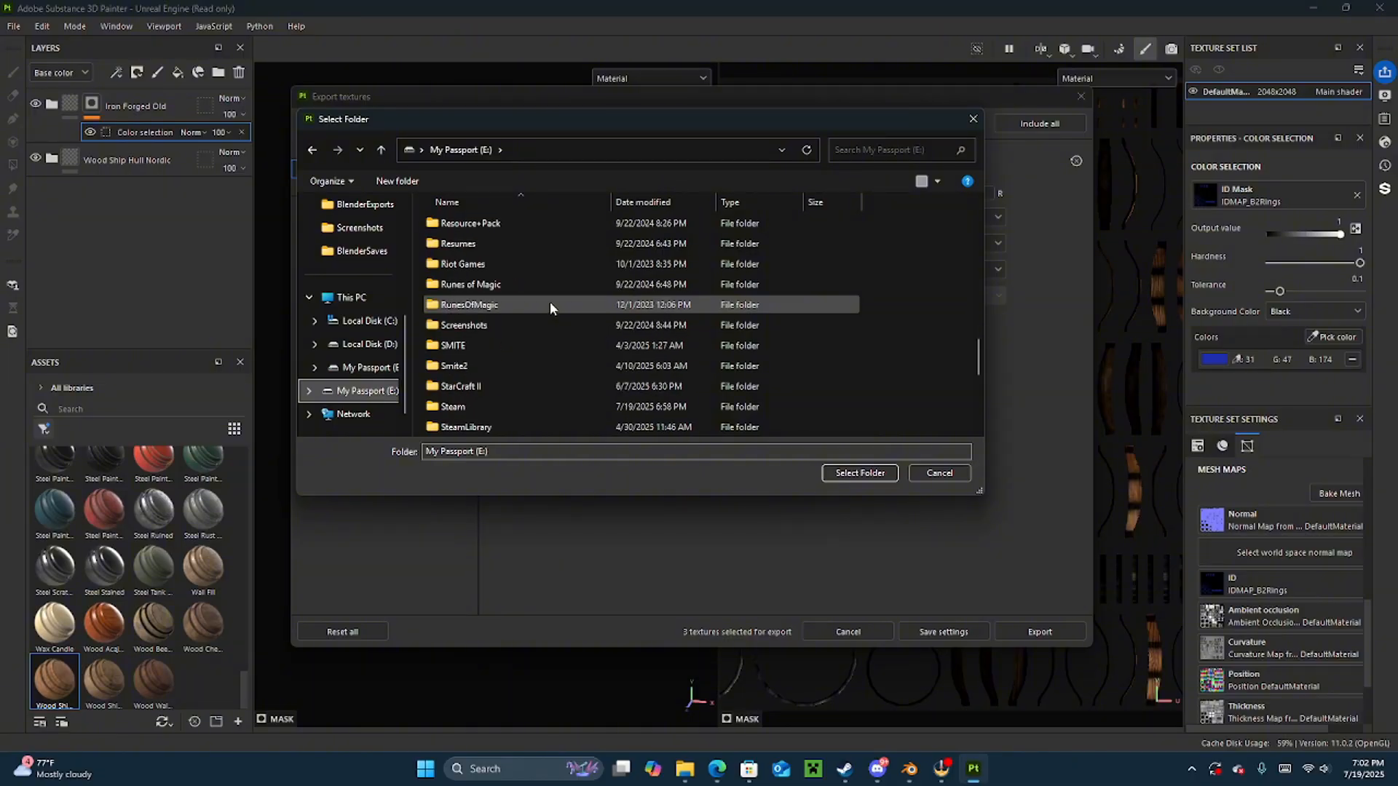
scroll(549, 301, down, 3)
double_click(482, 284)
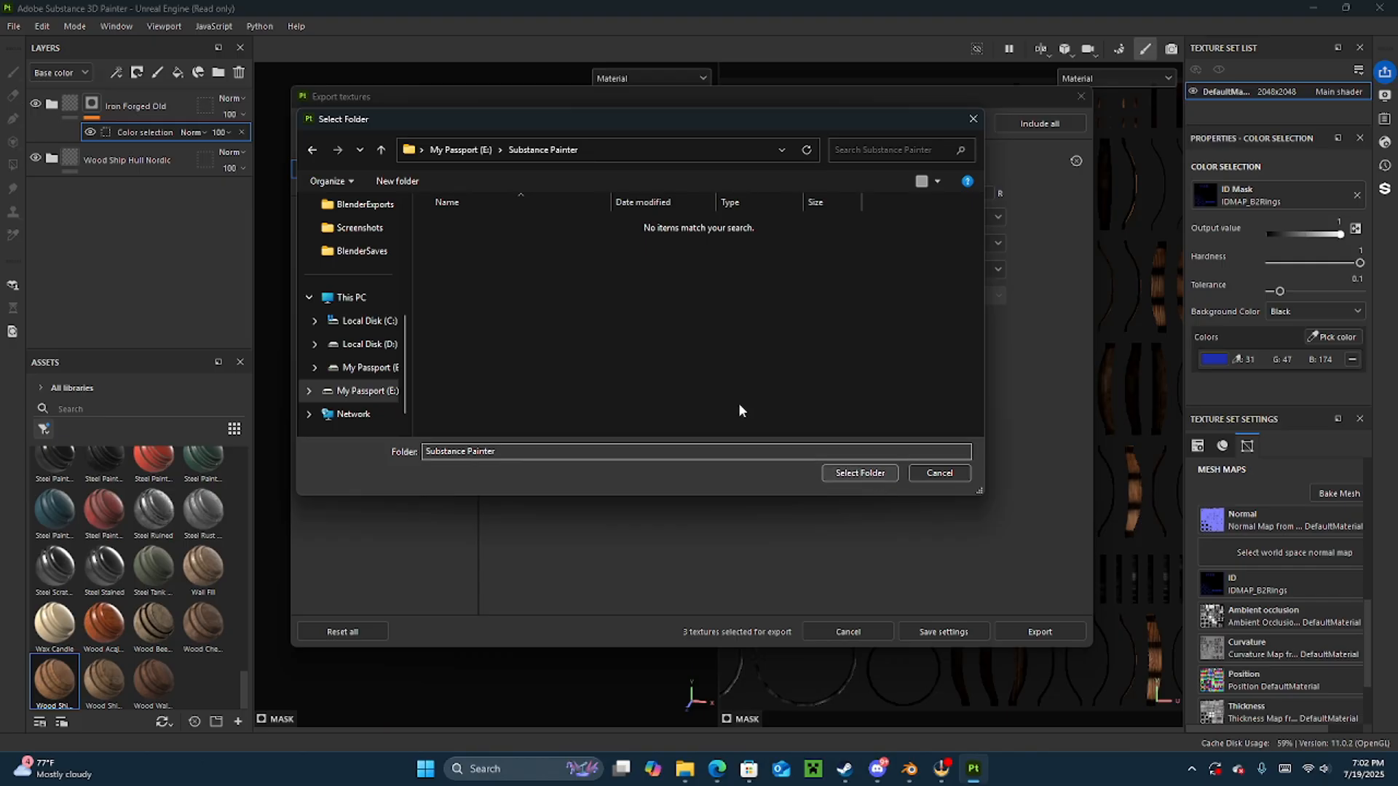
click(381, 150)
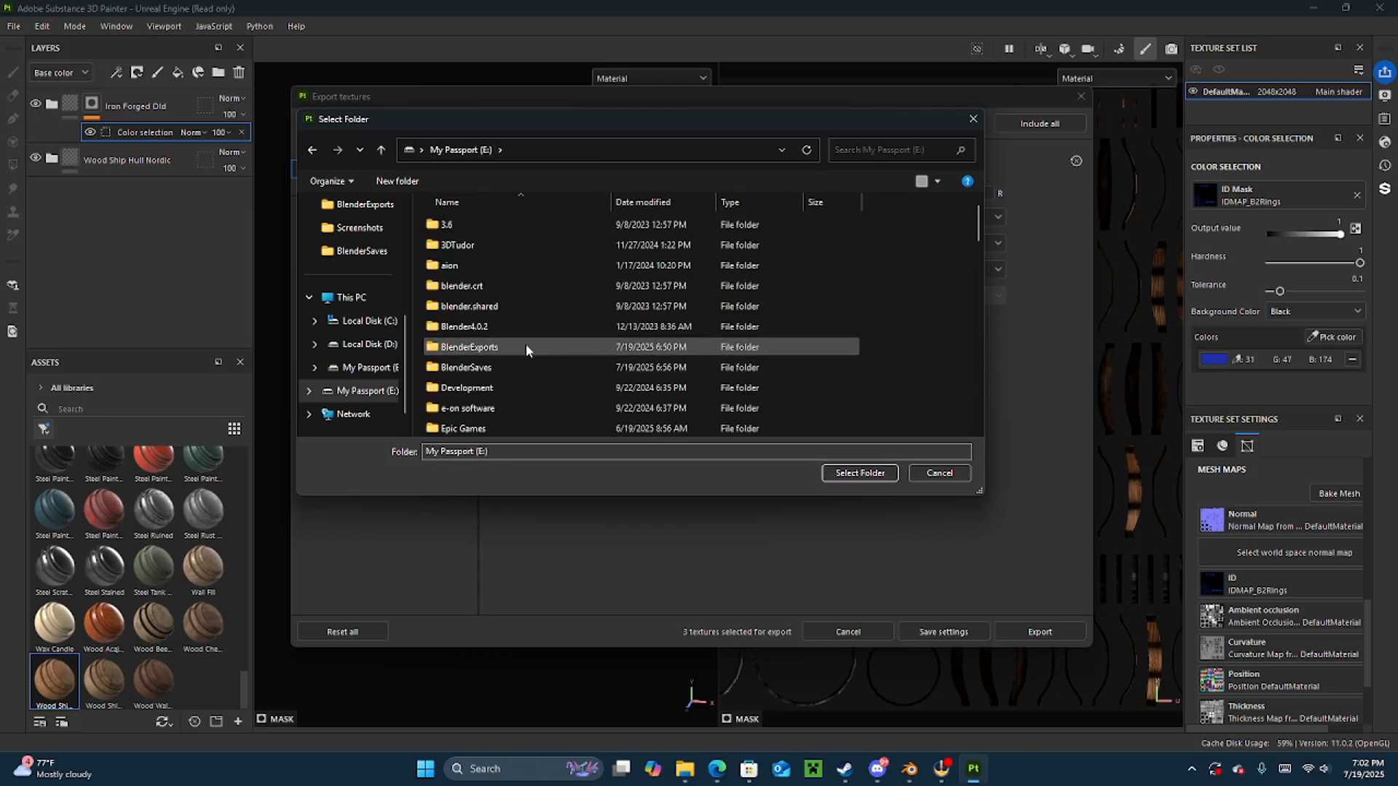
- Create a folder named Textures on the My Passport (E:) drive and open it
click(402, 183)
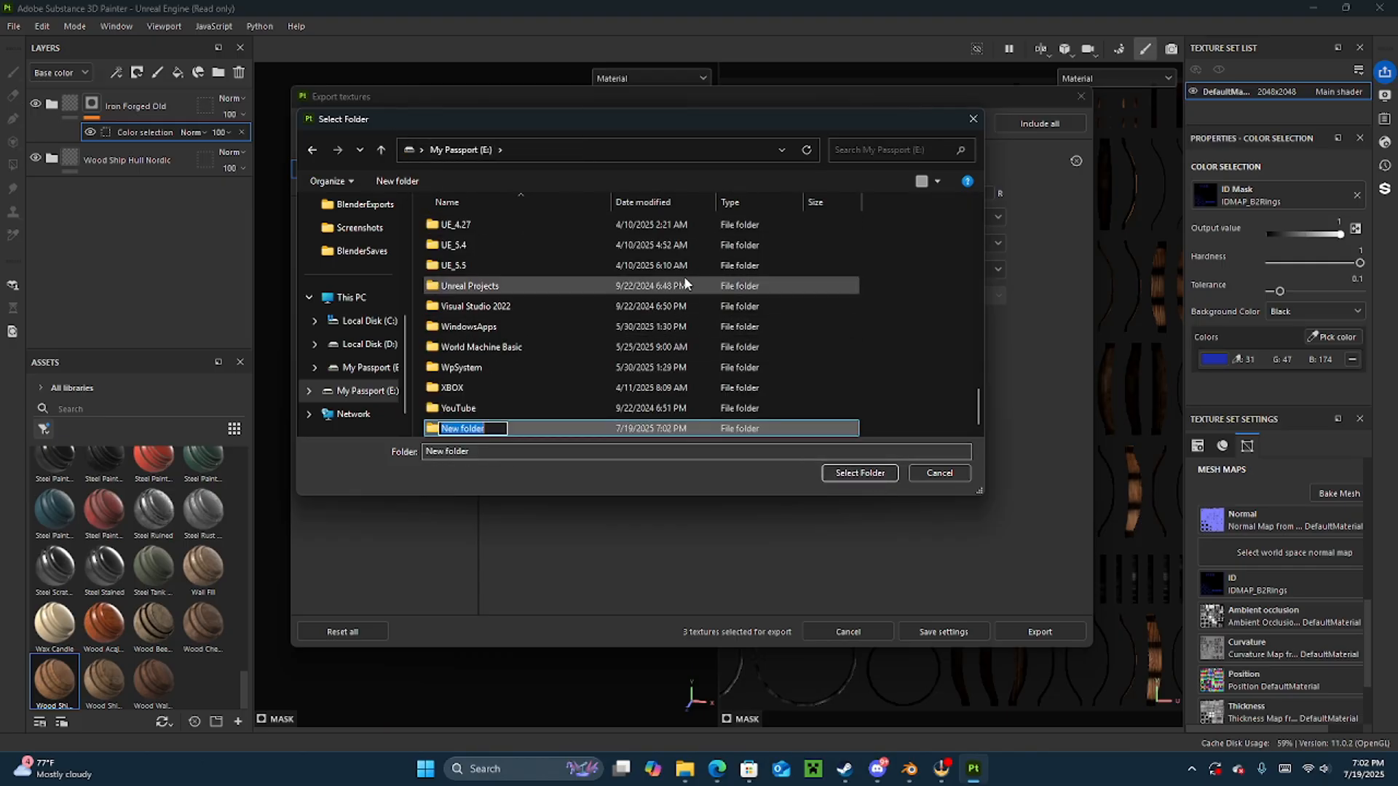
text(Textures)
key(Return)
key(Return)
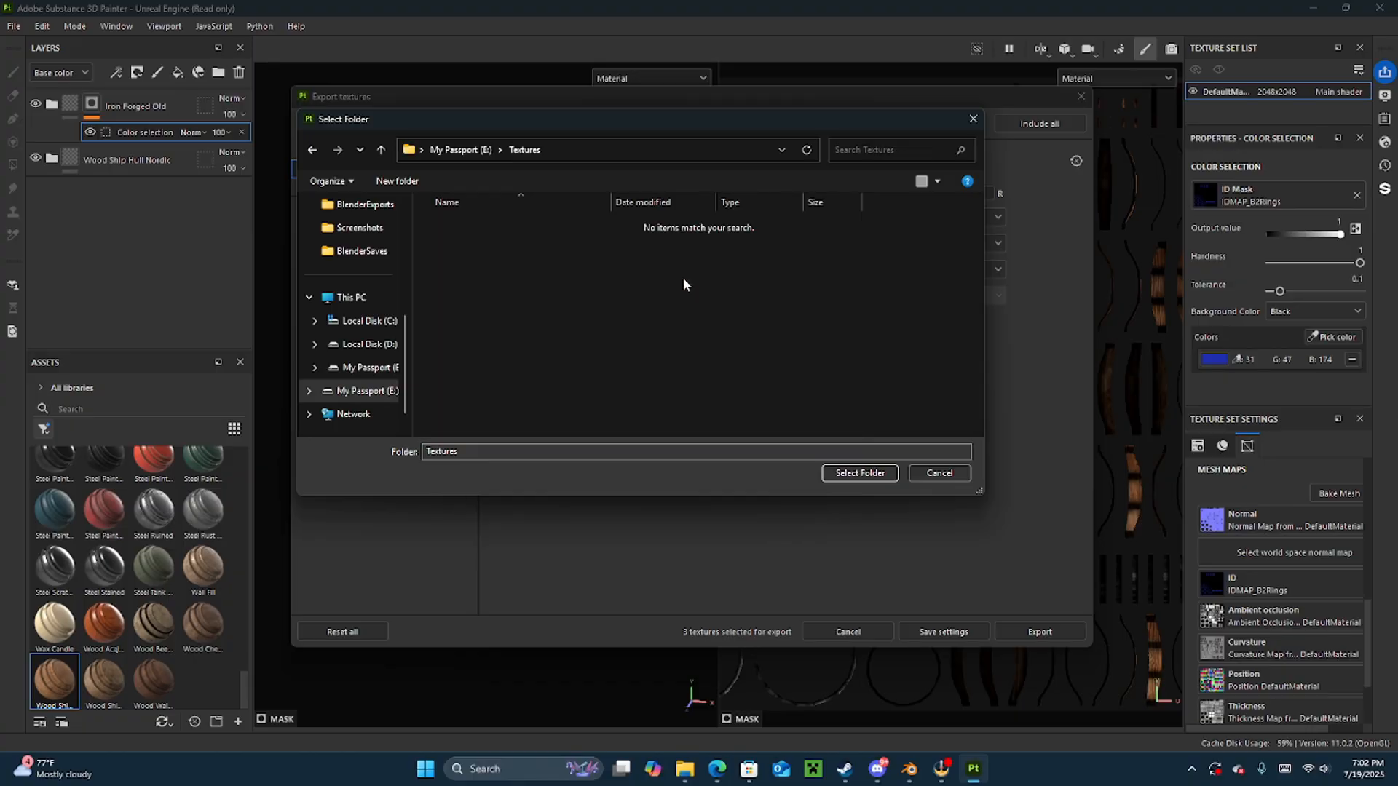
- Create a B2Barrel folder inside Textures and choose it as the export's output directory
click(410, 180)
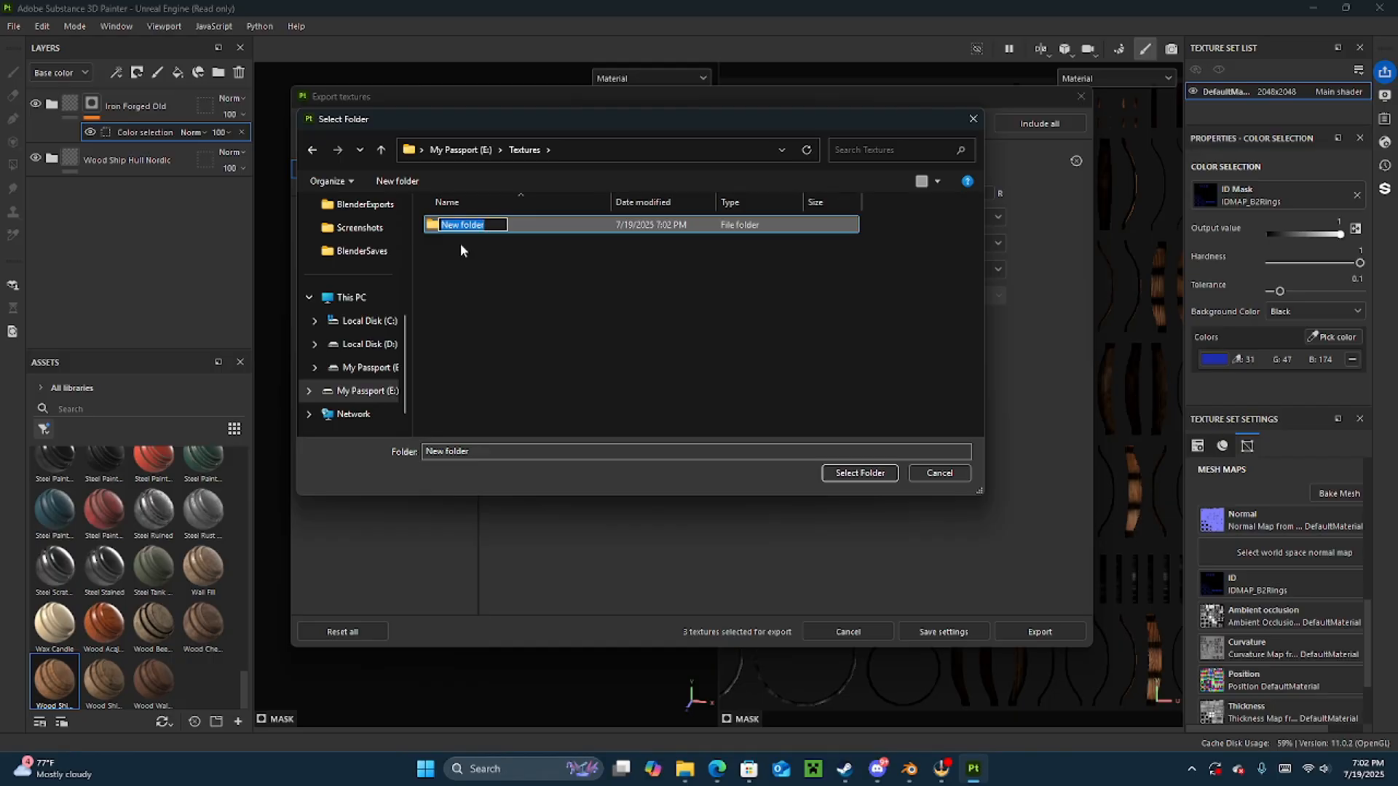
text(B2Barrel)
key(Return)
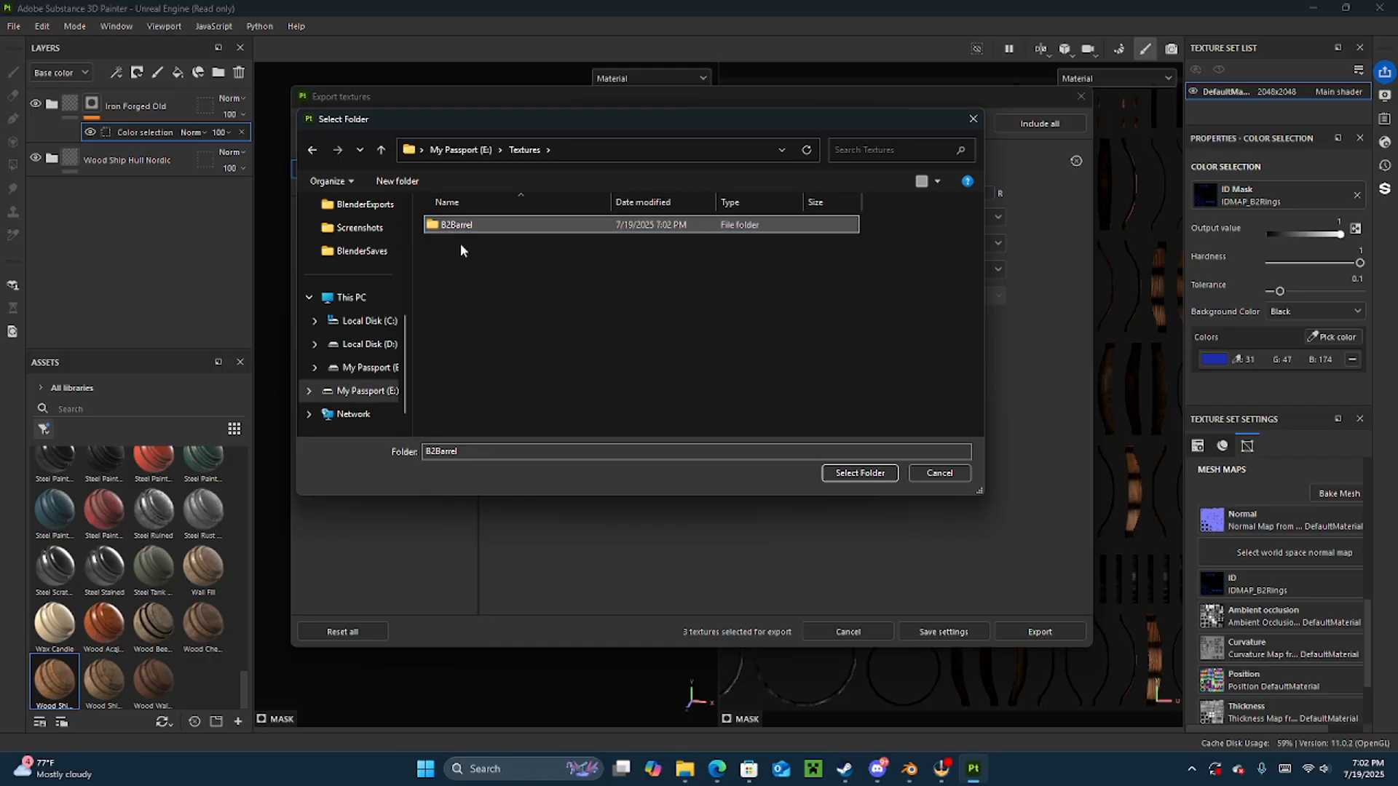
double_click(465, 227)
click(860, 473)
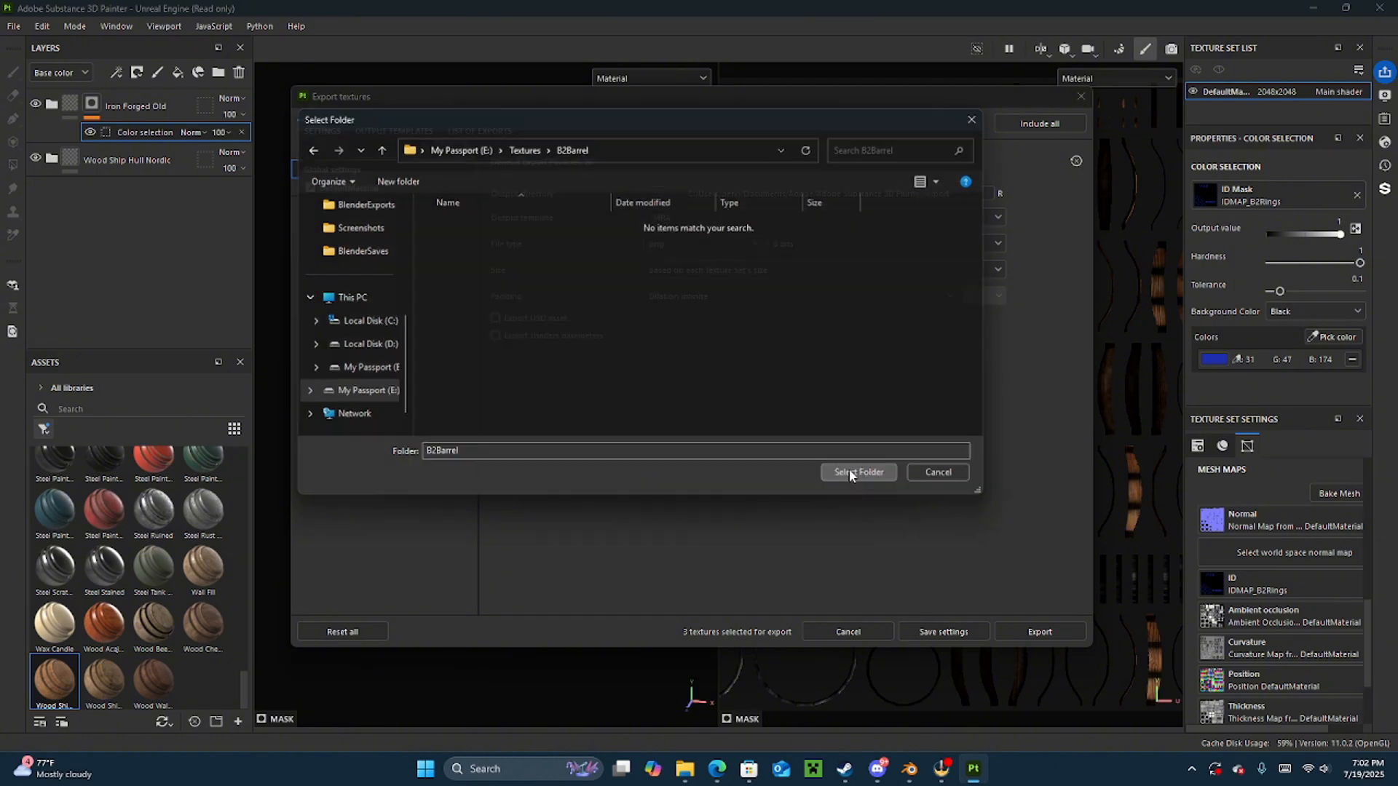
- Export the barrel textures to the B2Barrel folder and close the export window
click(1035, 632)
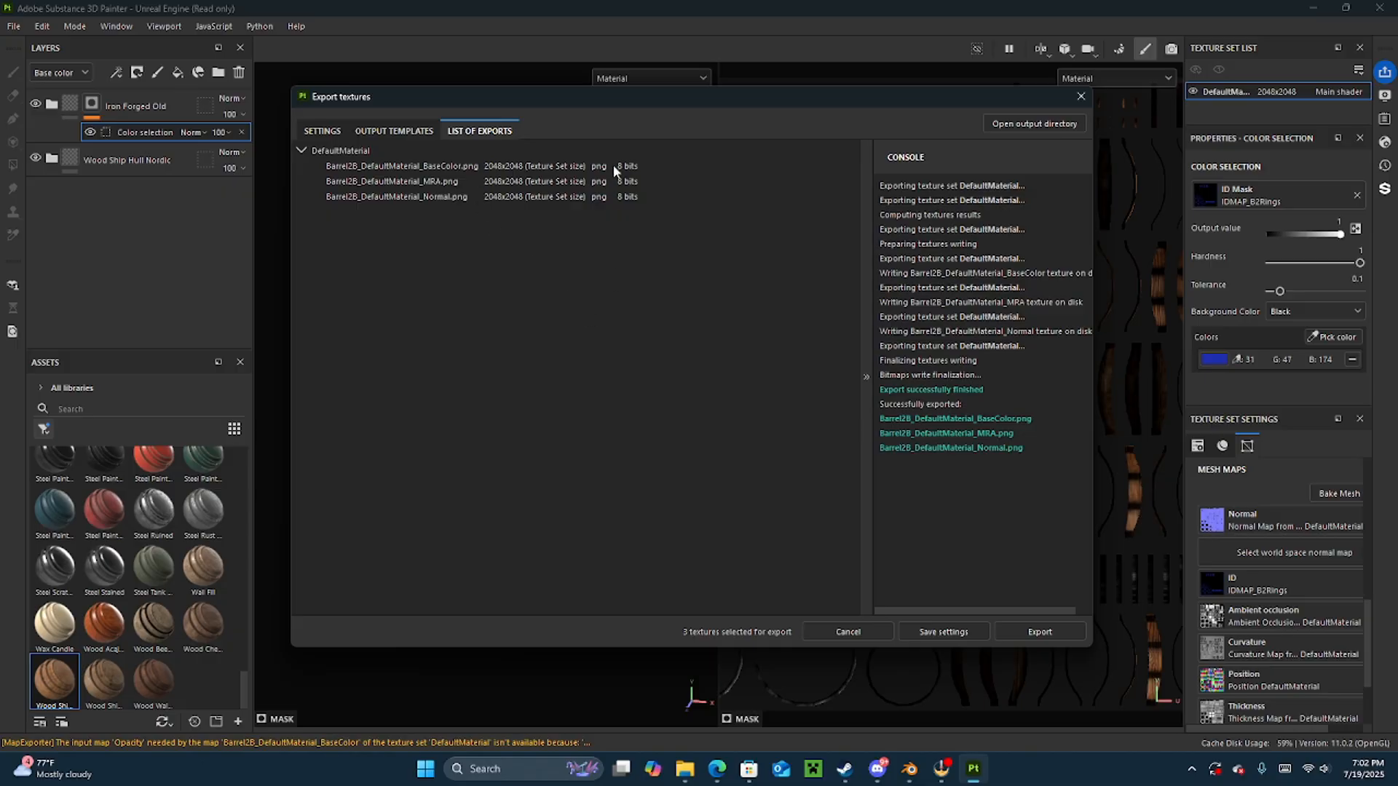
click(845, 632)
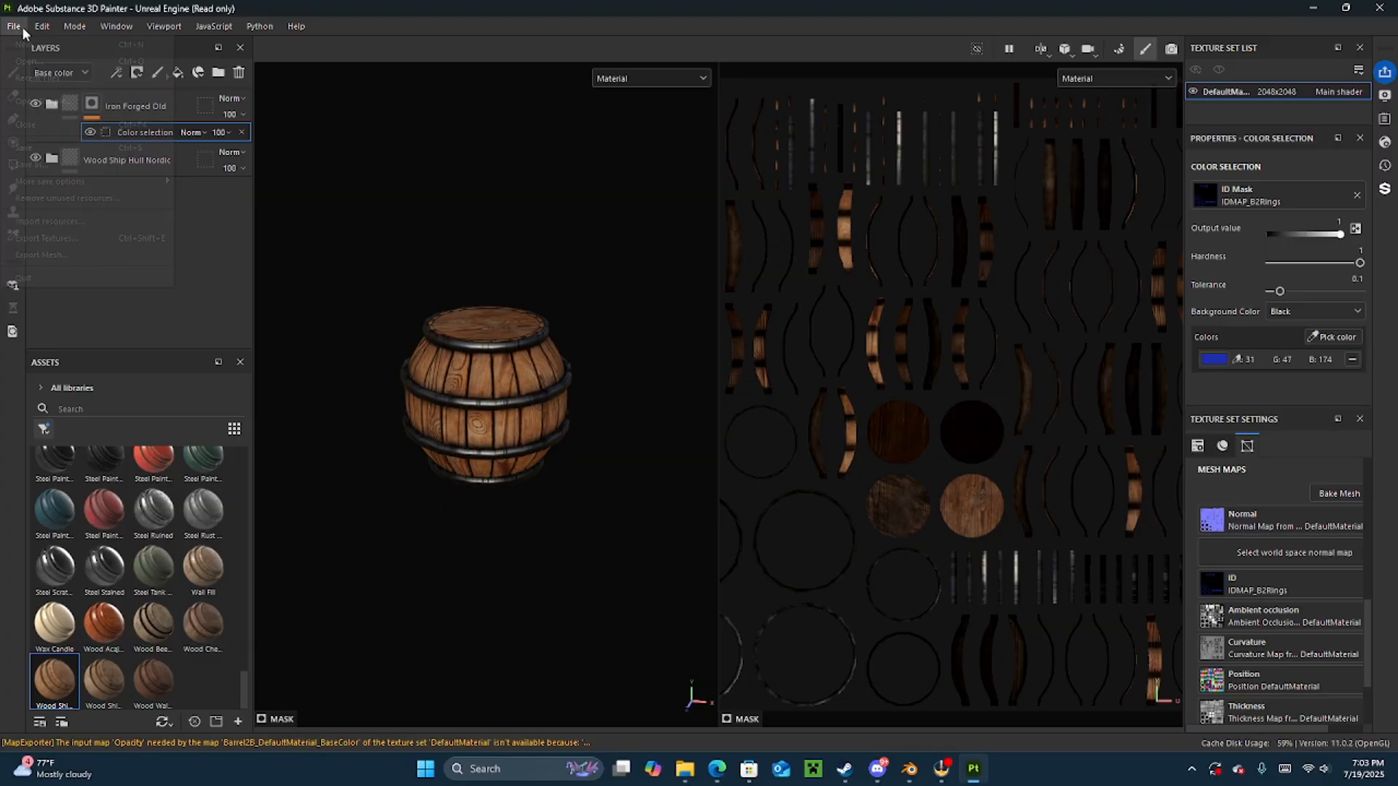
- Start saving the Painter project and browse to the Substance Painter folder on the My Passport (E:) drive
click(14, 25)
click(49, 145)
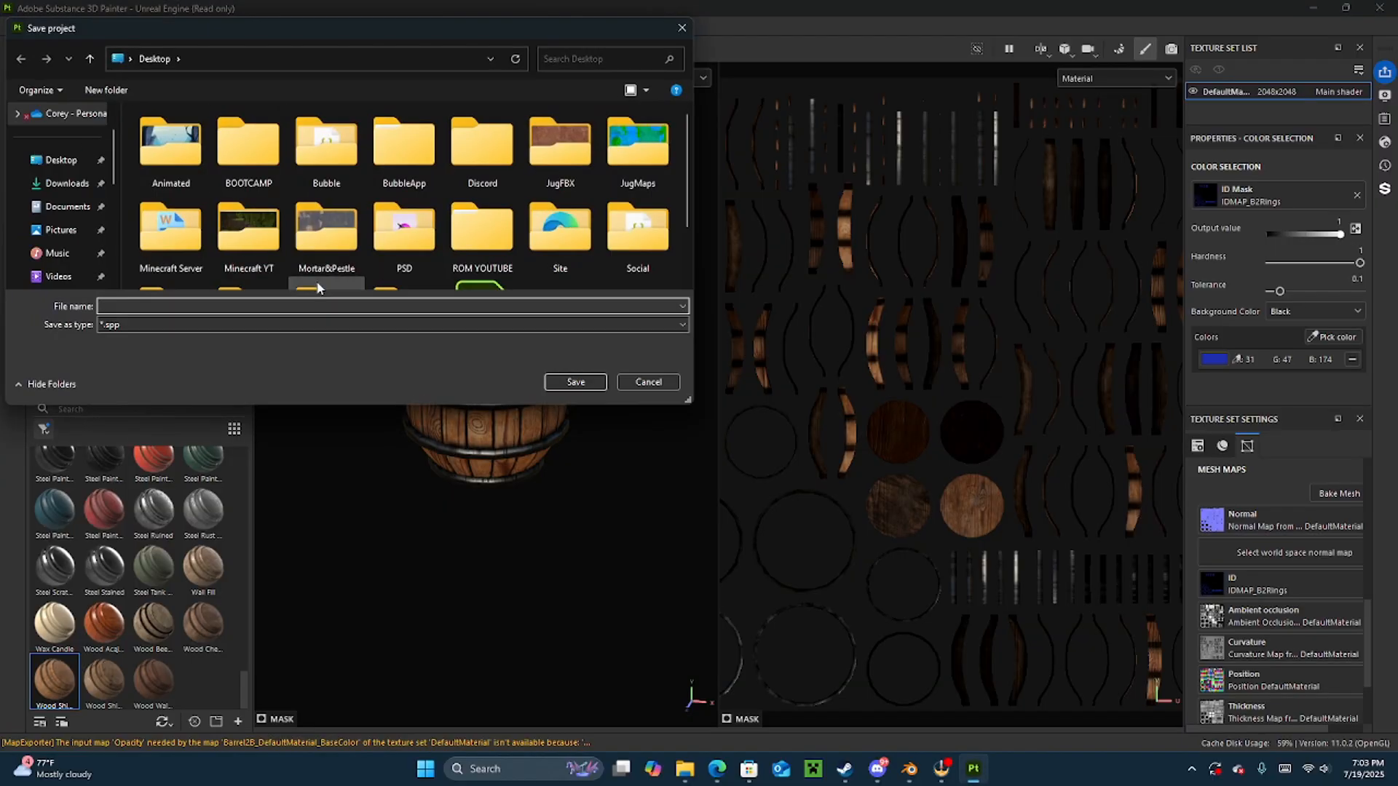
scroll(78, 204, down, 5)
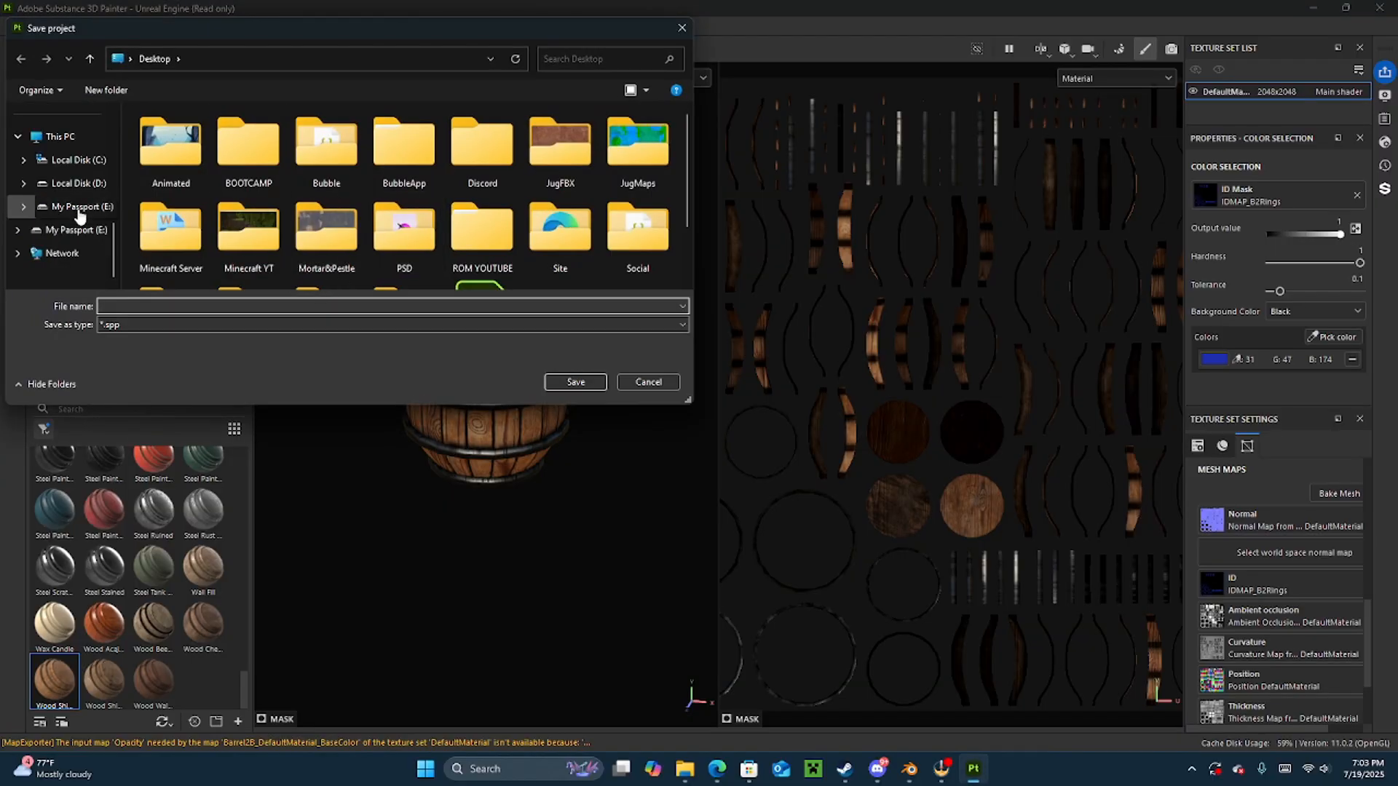
click(73, 229)
scroll(181, 199, down, 8)
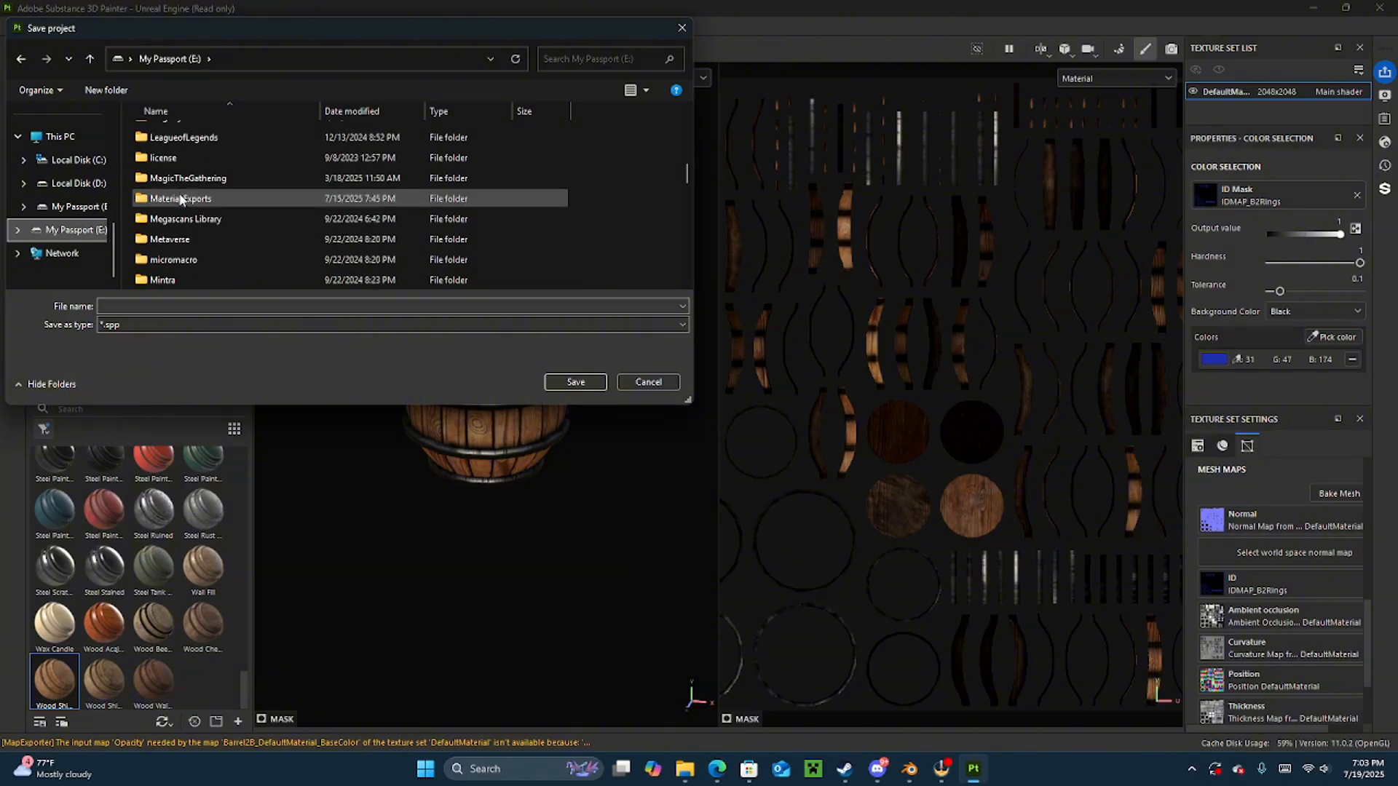
scroll(181, 199, down, 3)
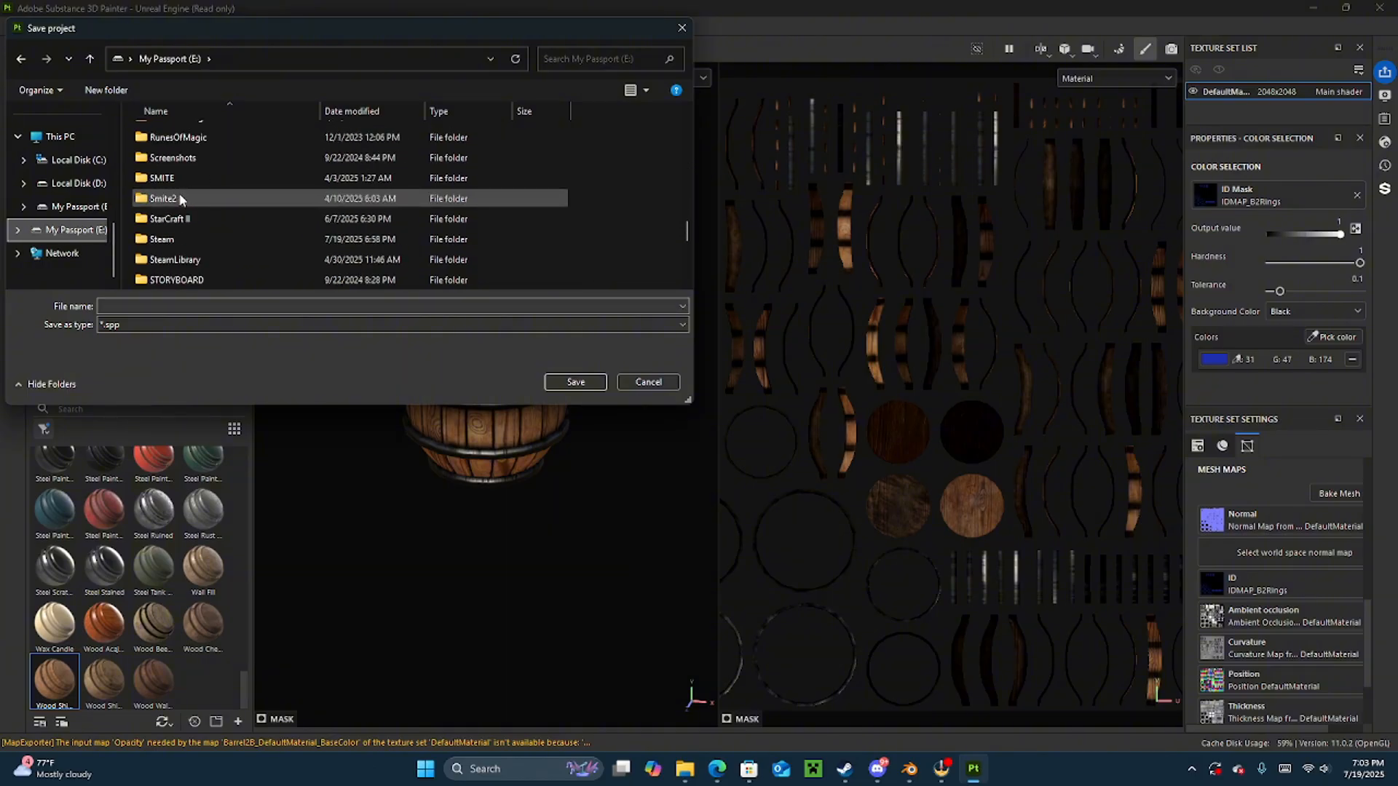
scroll(185, 269, down, 1)
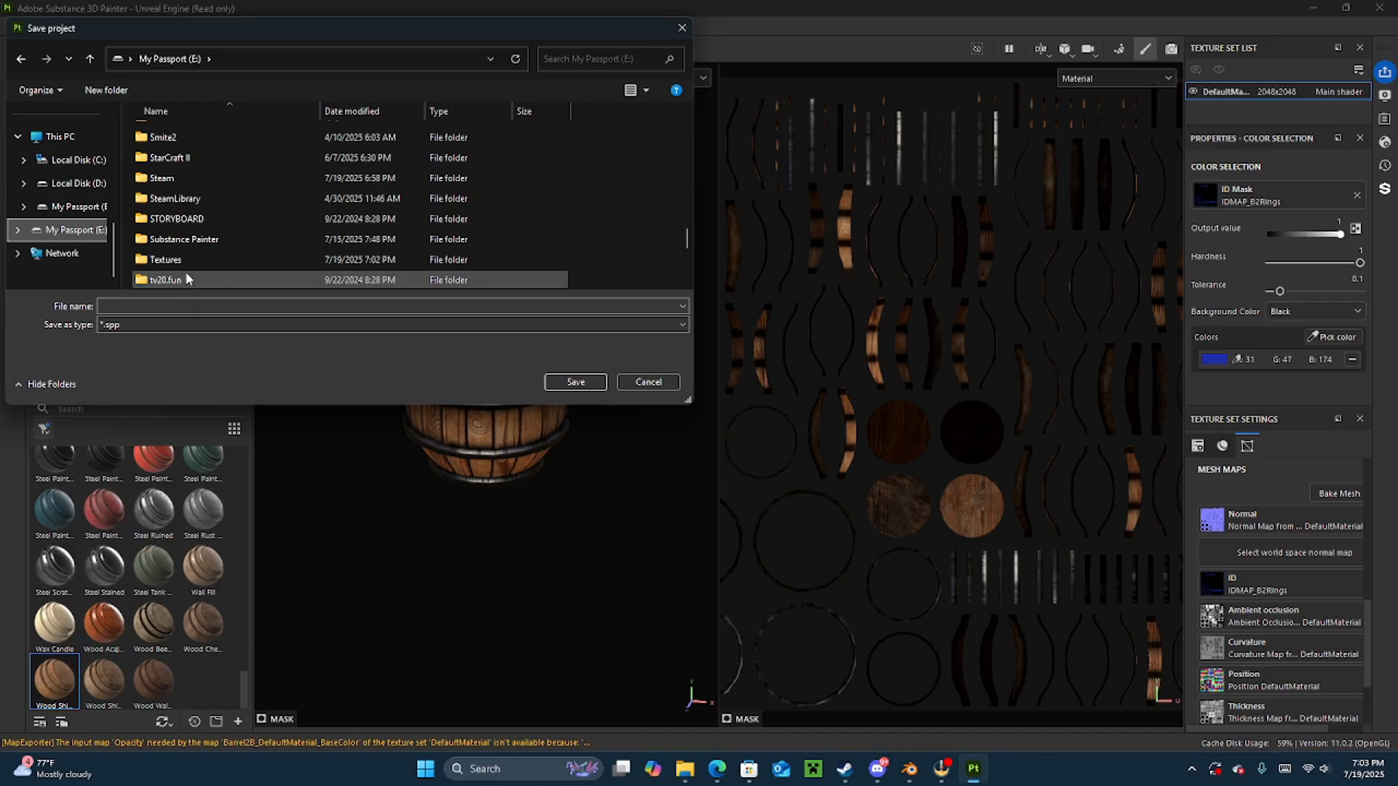
double_click(185, 240)
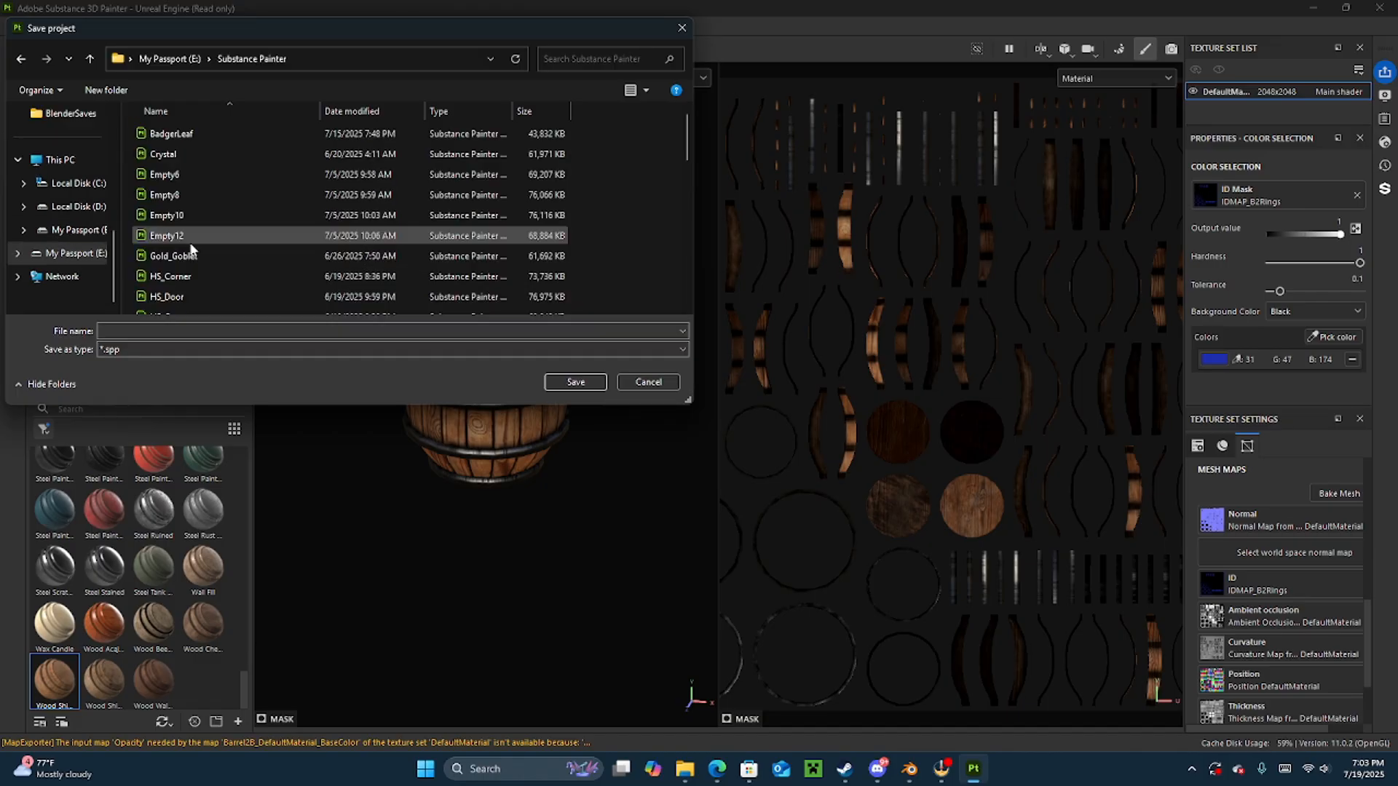
- Save the project as B2Barrel in the Substance Painter folder and close Substance 3D Painter
click(370, 329)
text(B2)
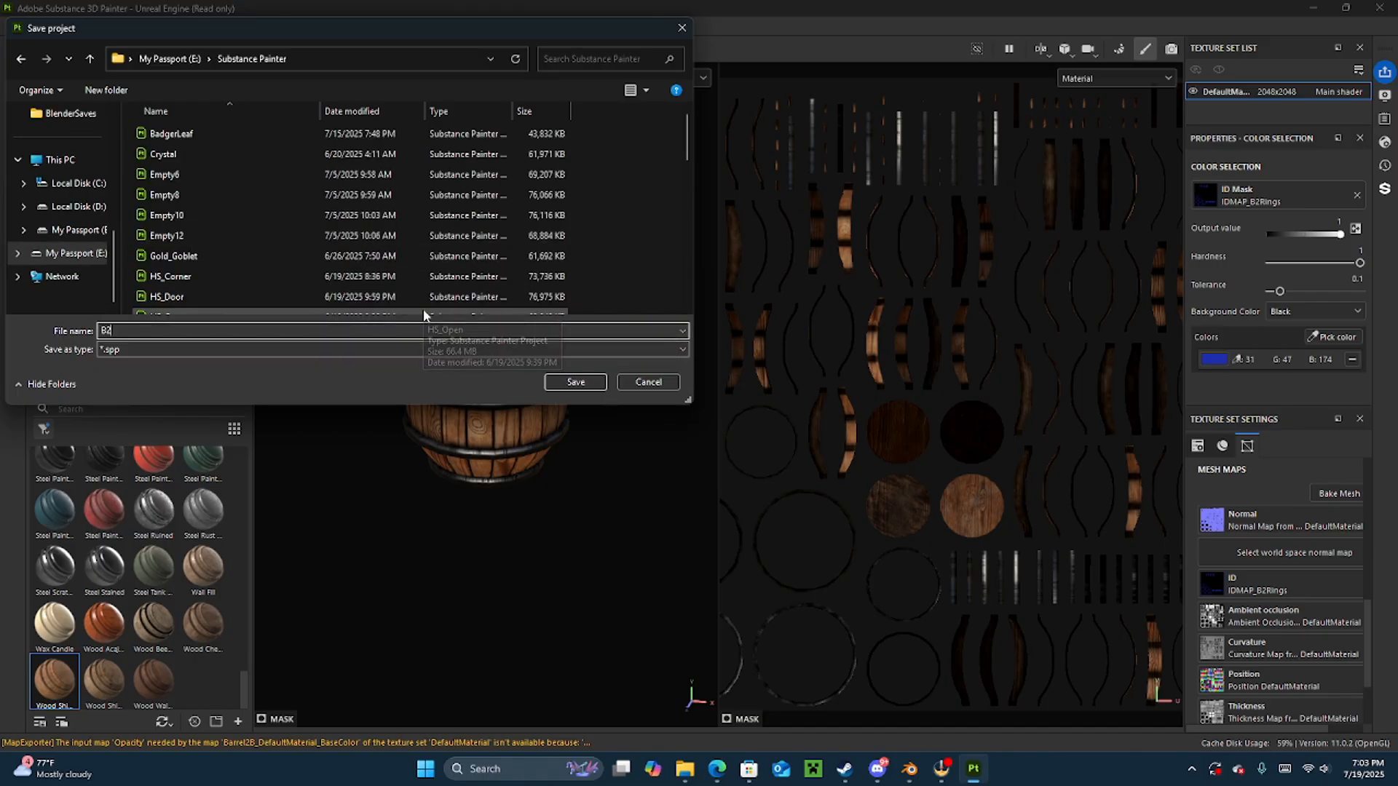
text(Barrel)
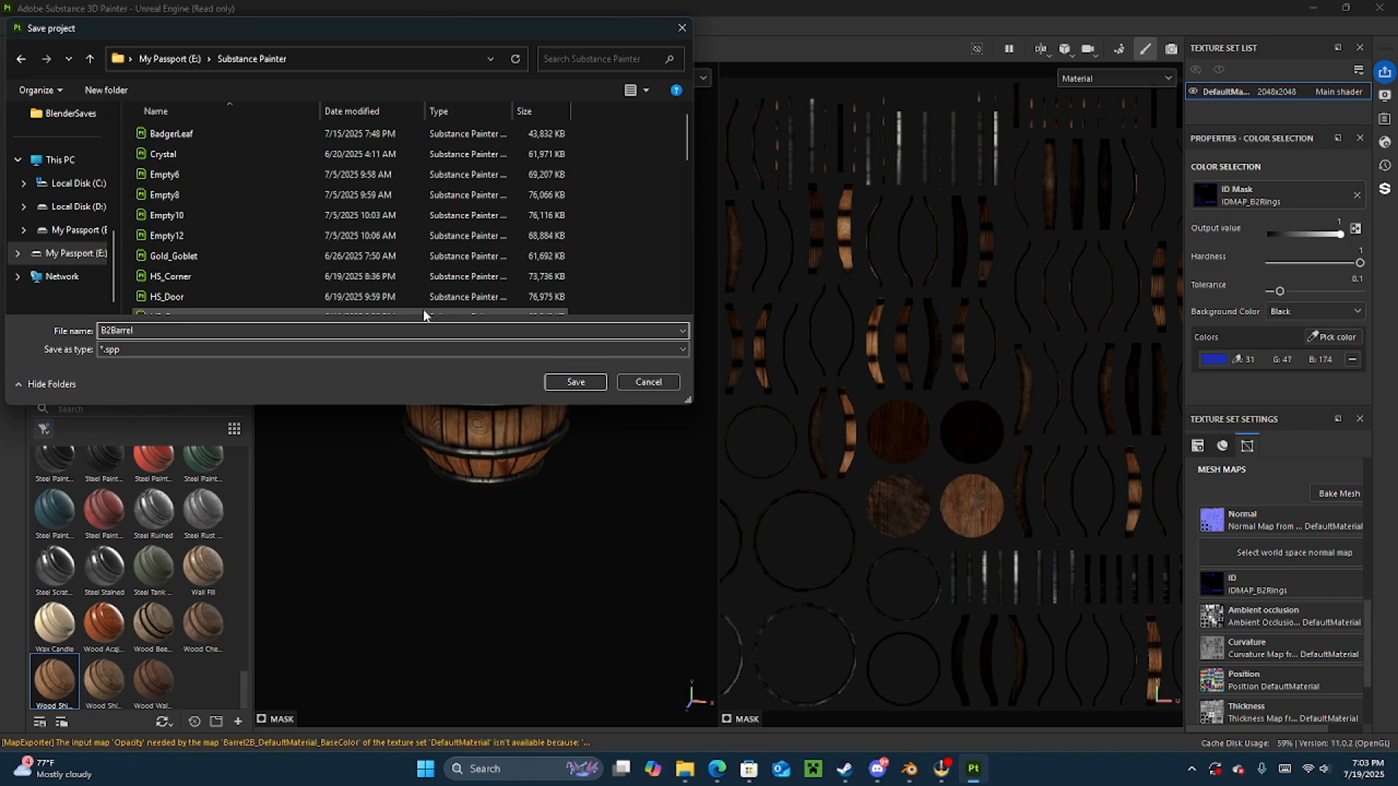
key(Return)
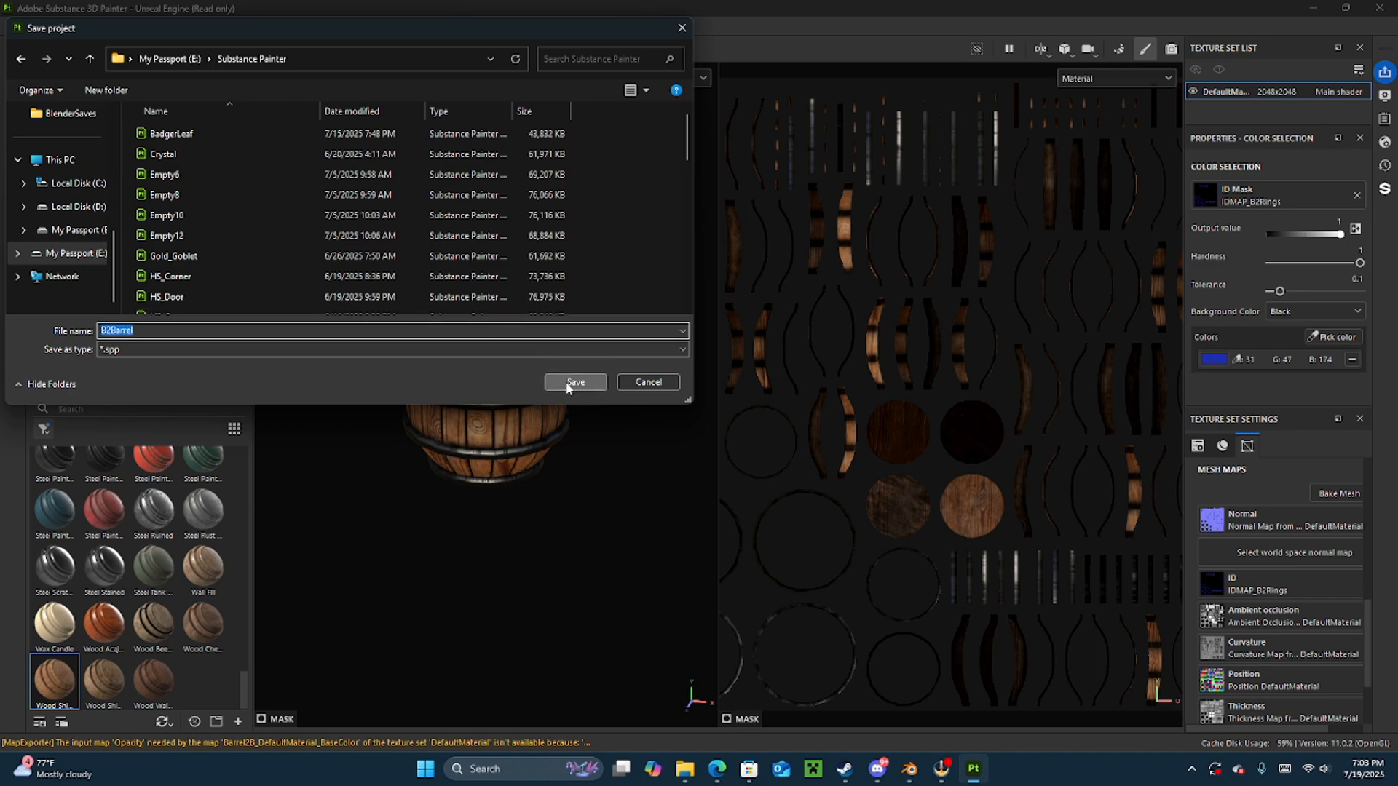
click(1380, 8)
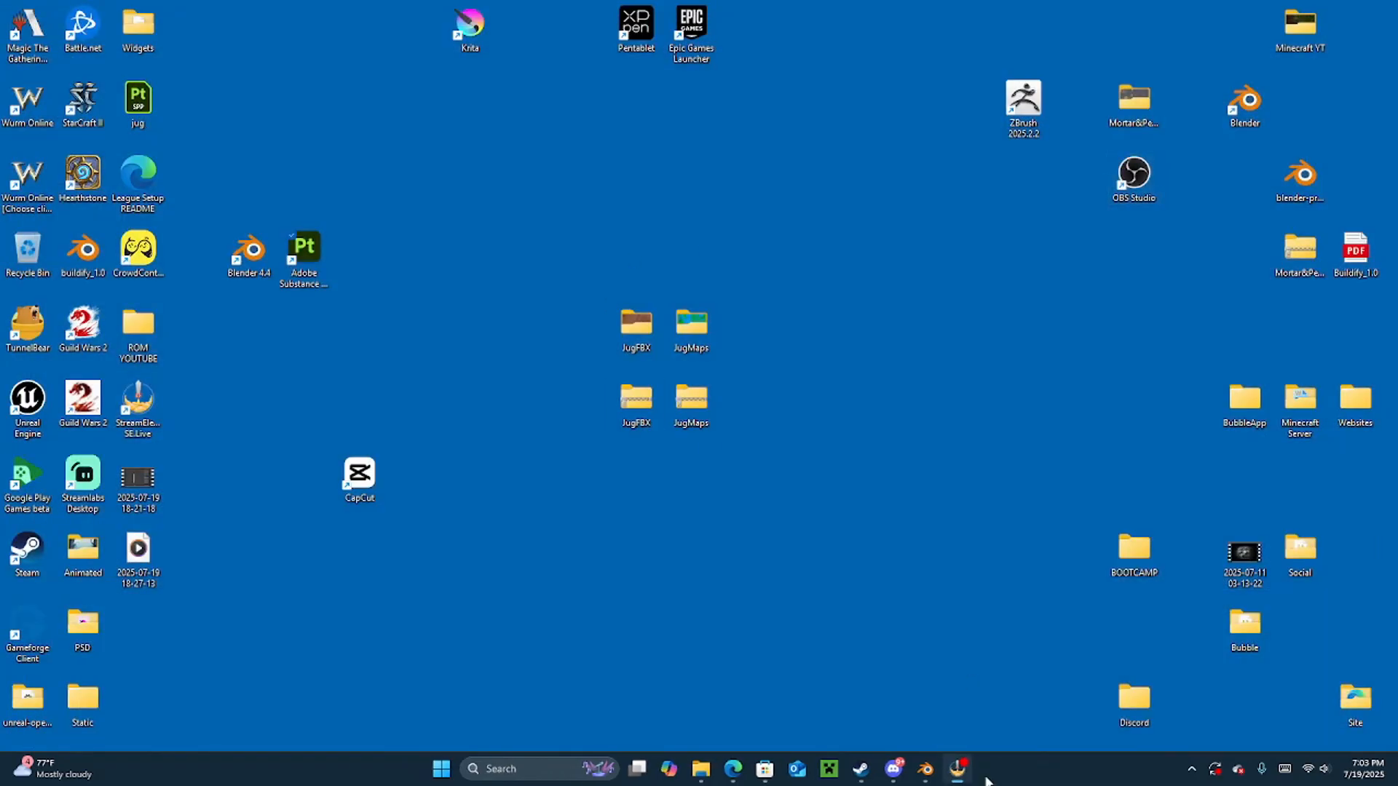
- Switch to Blender, put the ringed barrel in Object Mode and go to the Shading workspace
click(925, 769)
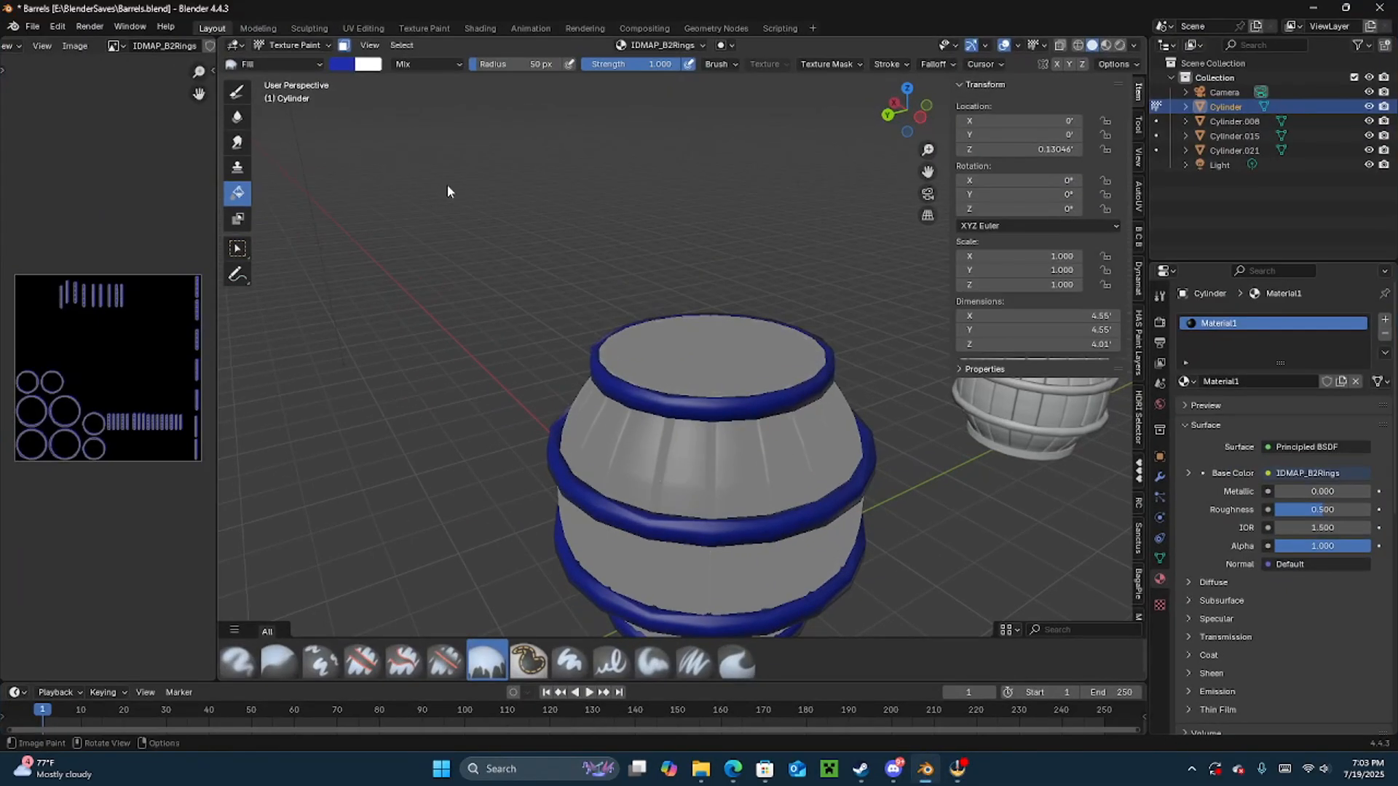
click(290, 45)
click(295, 60)
middle_drag(431, 382, 606, 400)
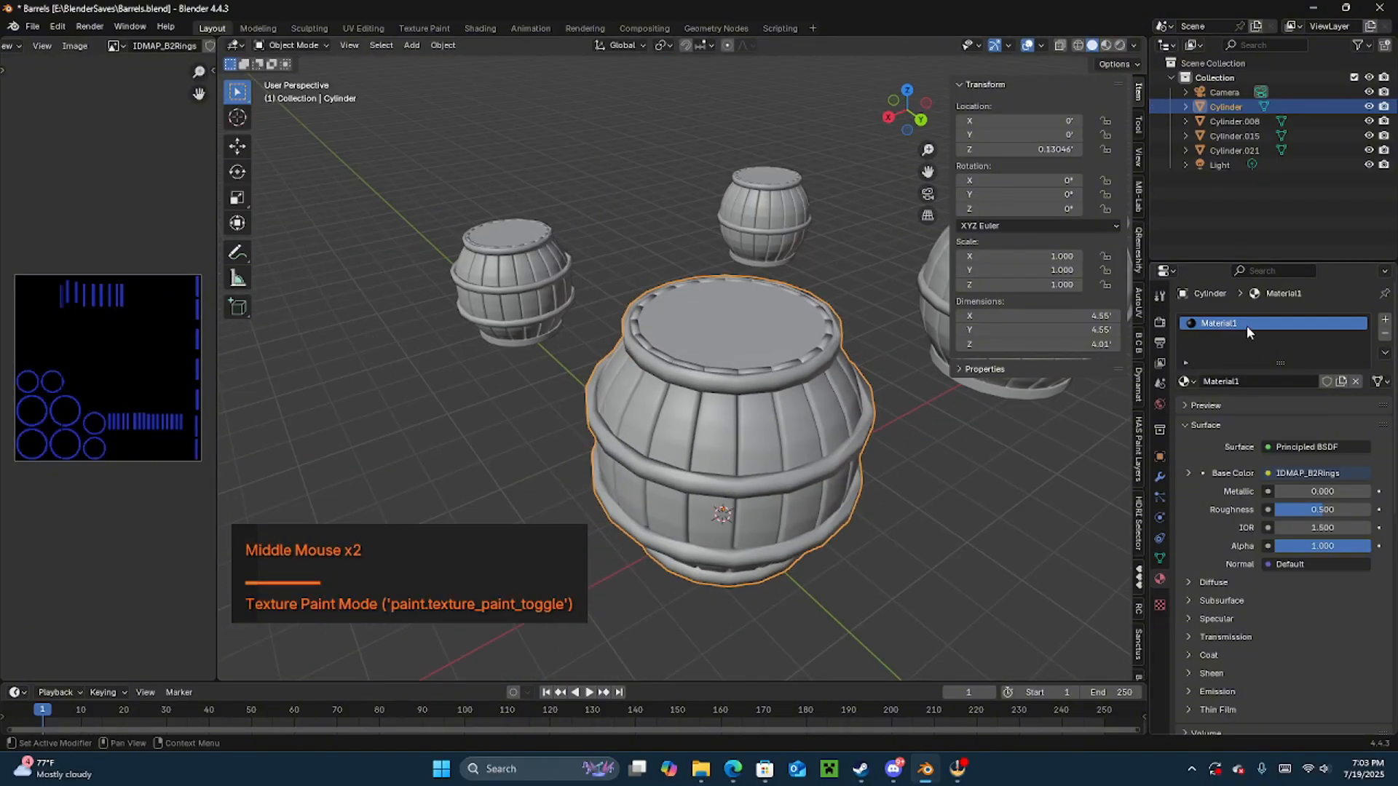
click(480, 27)
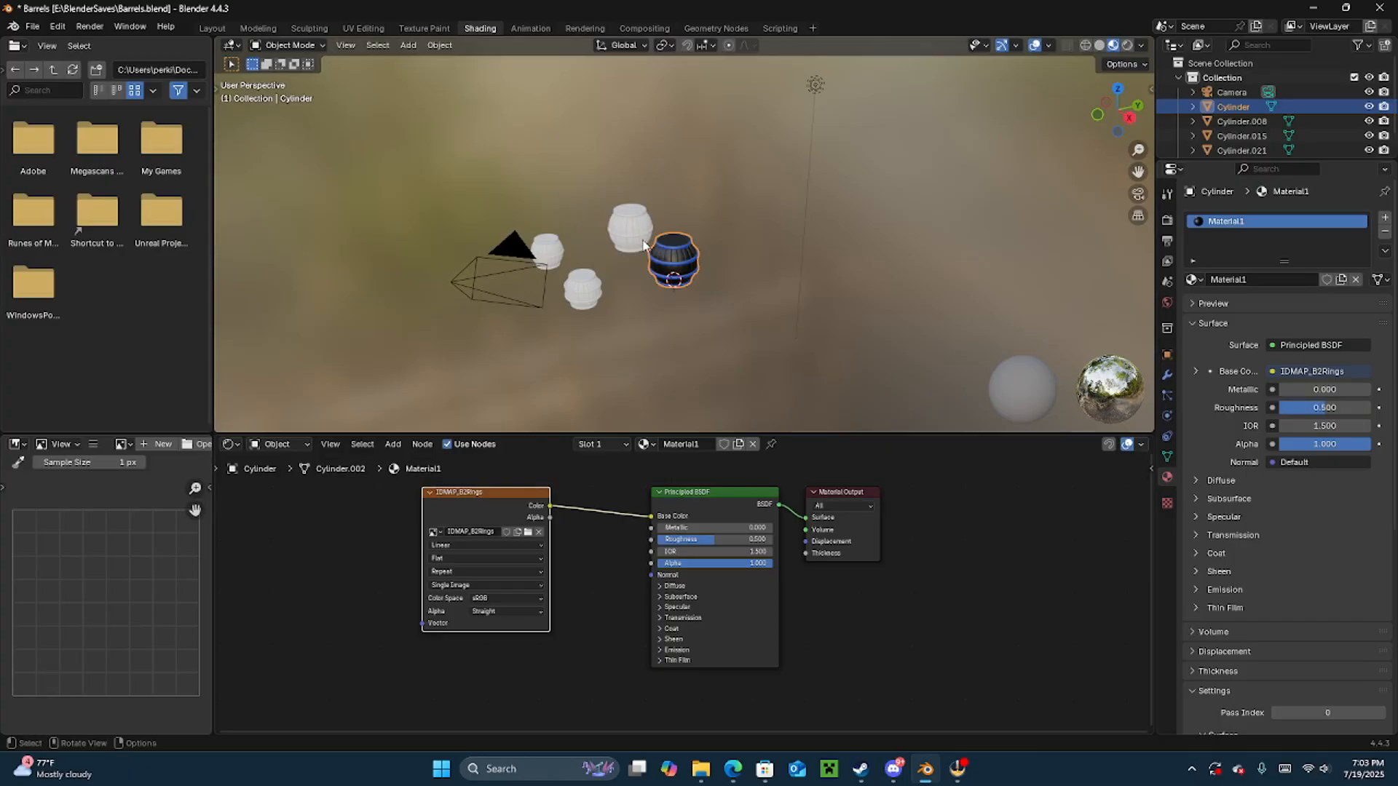
middle_drag(758, 306, 677, 317)
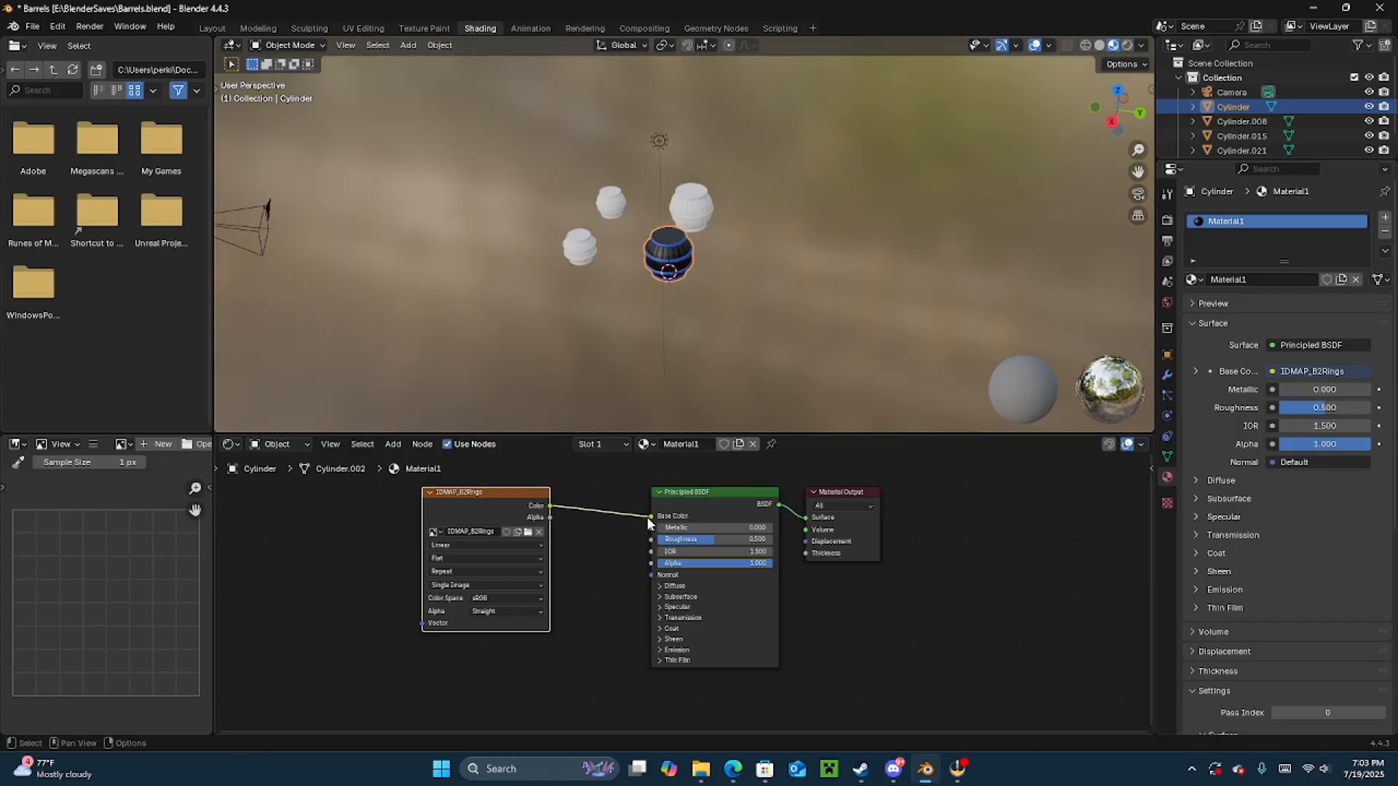
- Replace the IDMAP_B2Rings image in the barrel's texture node with Barrel2B_DefaultMaterial_BaseColor.png from E:\Textures\B2Barrel
mouse_move(494, 501)
mouse_down()
mouse_move(477, 476)
mouse_move(483, 493)
mouse_up()
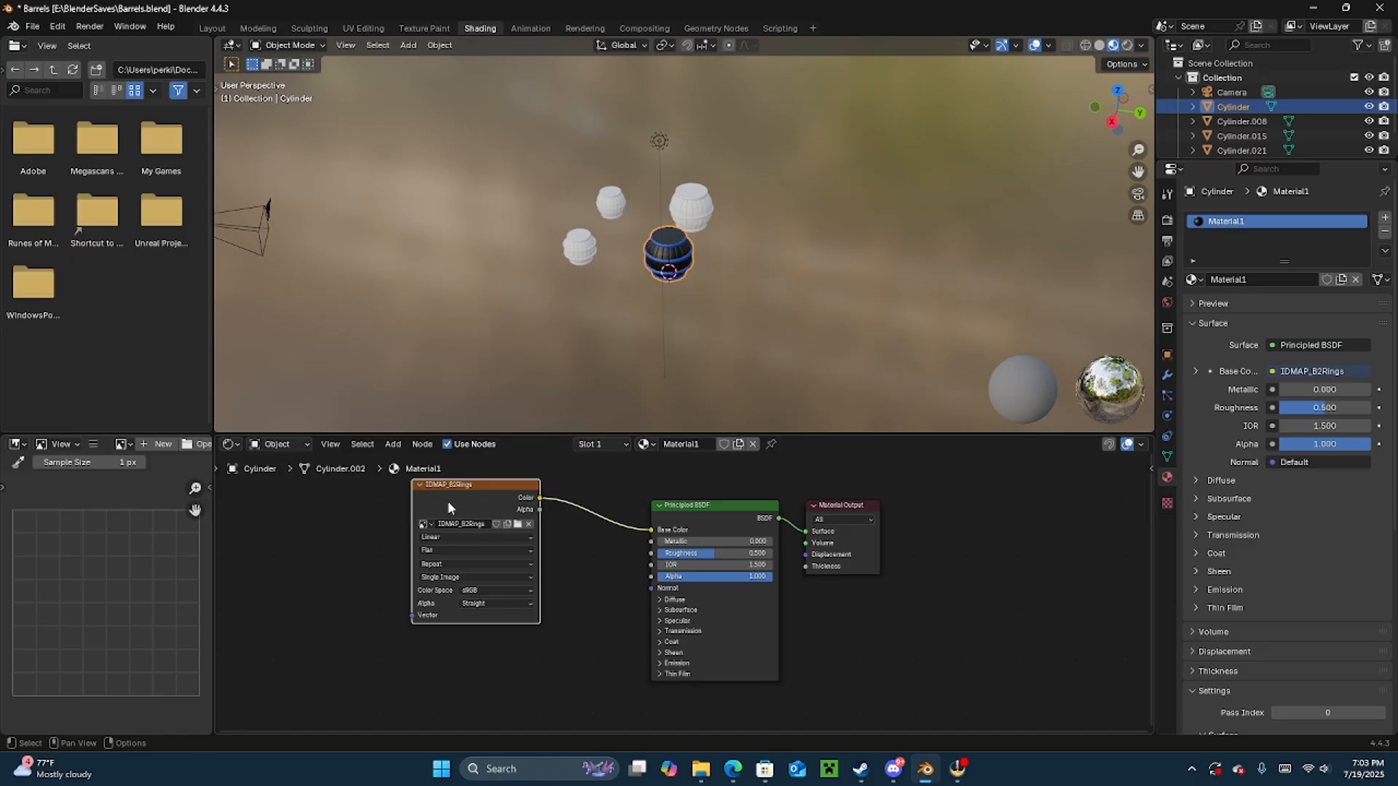
click(518, 525)
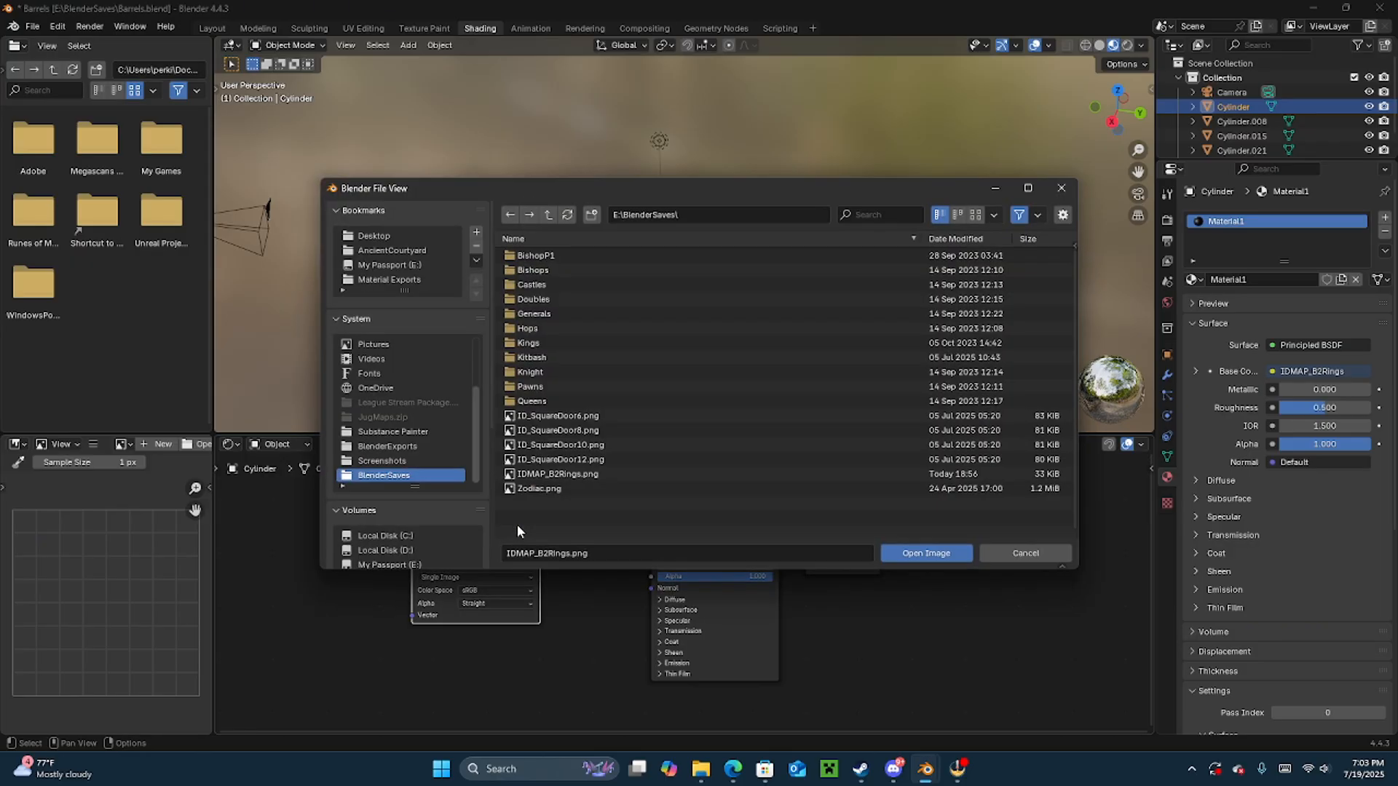
click(550, 214)
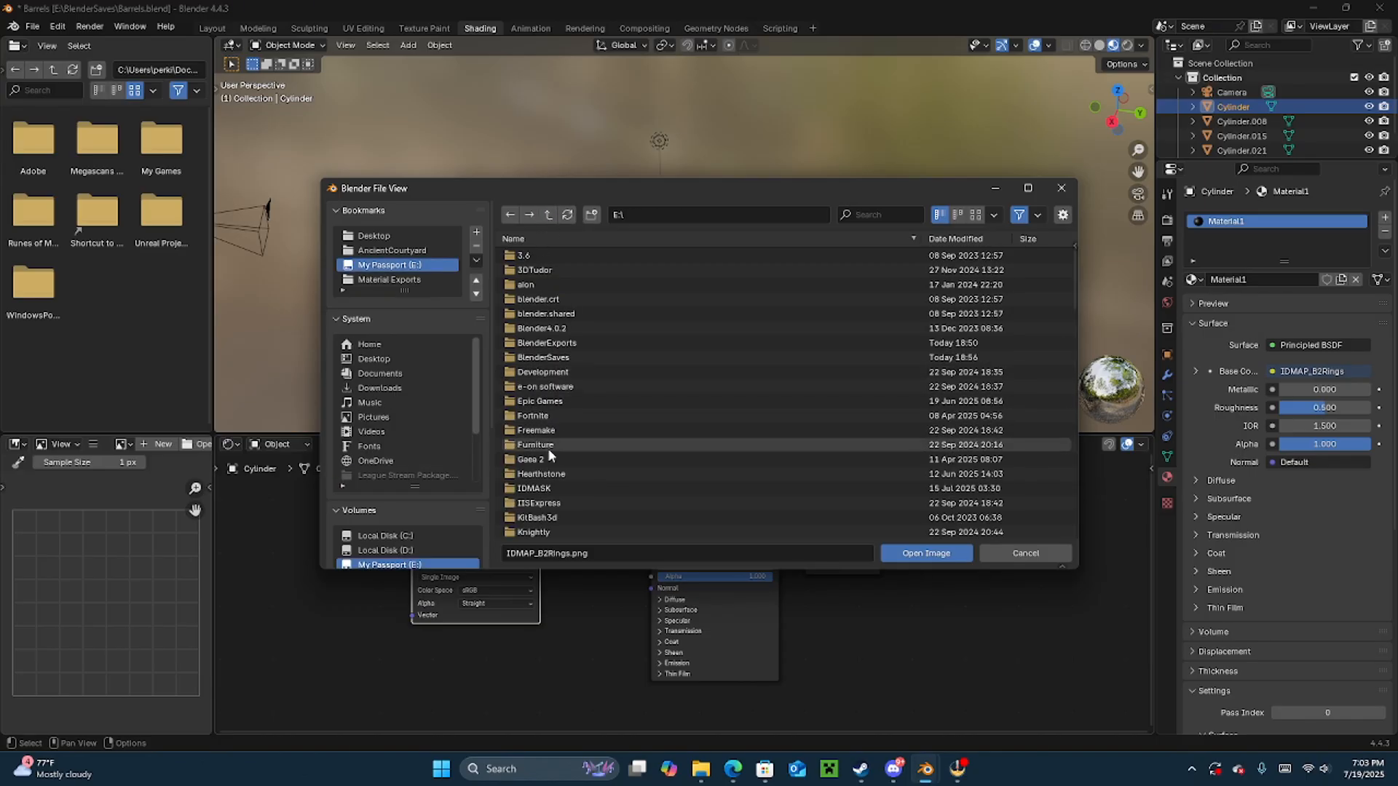
scroll(547, 452, down, 5)
scroll(543, 472, down, 9)
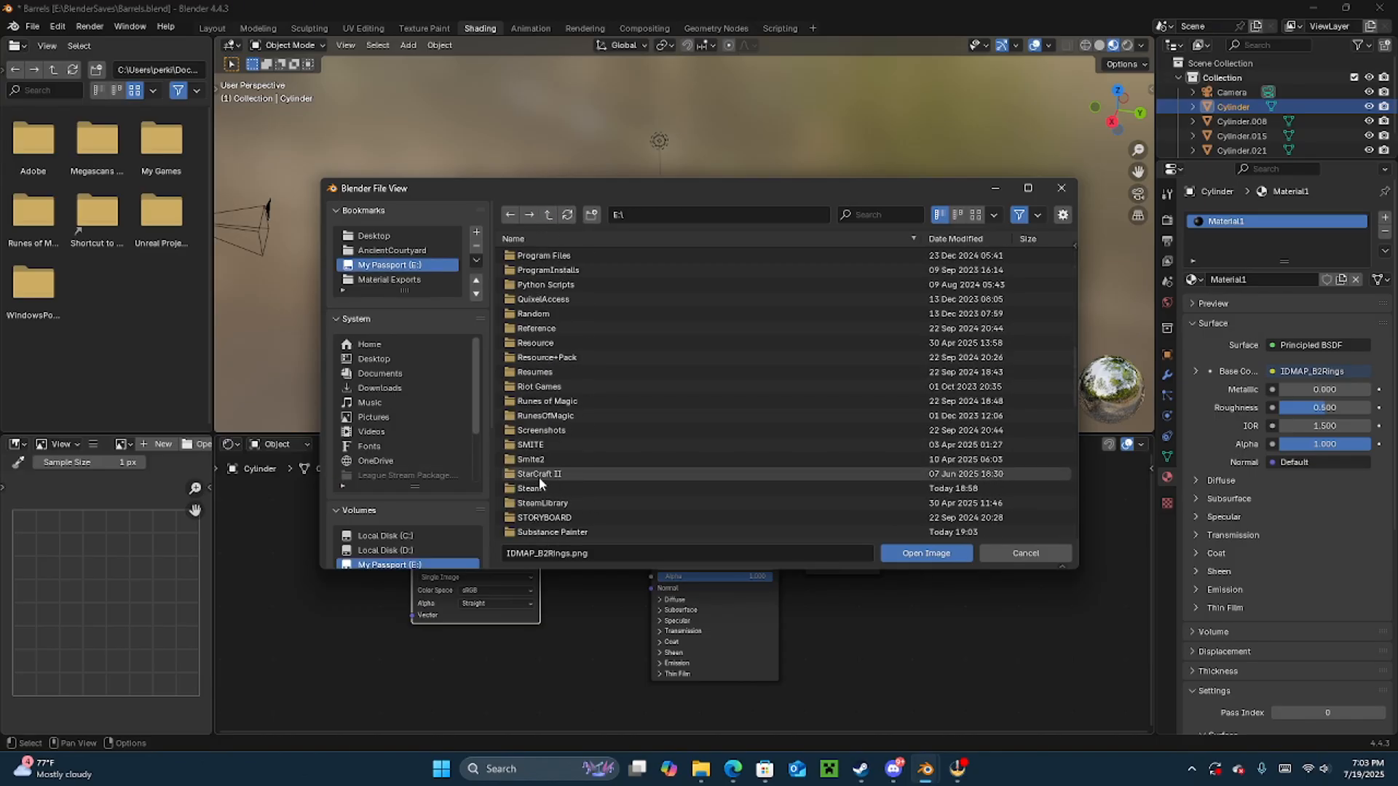
click(531, 401)
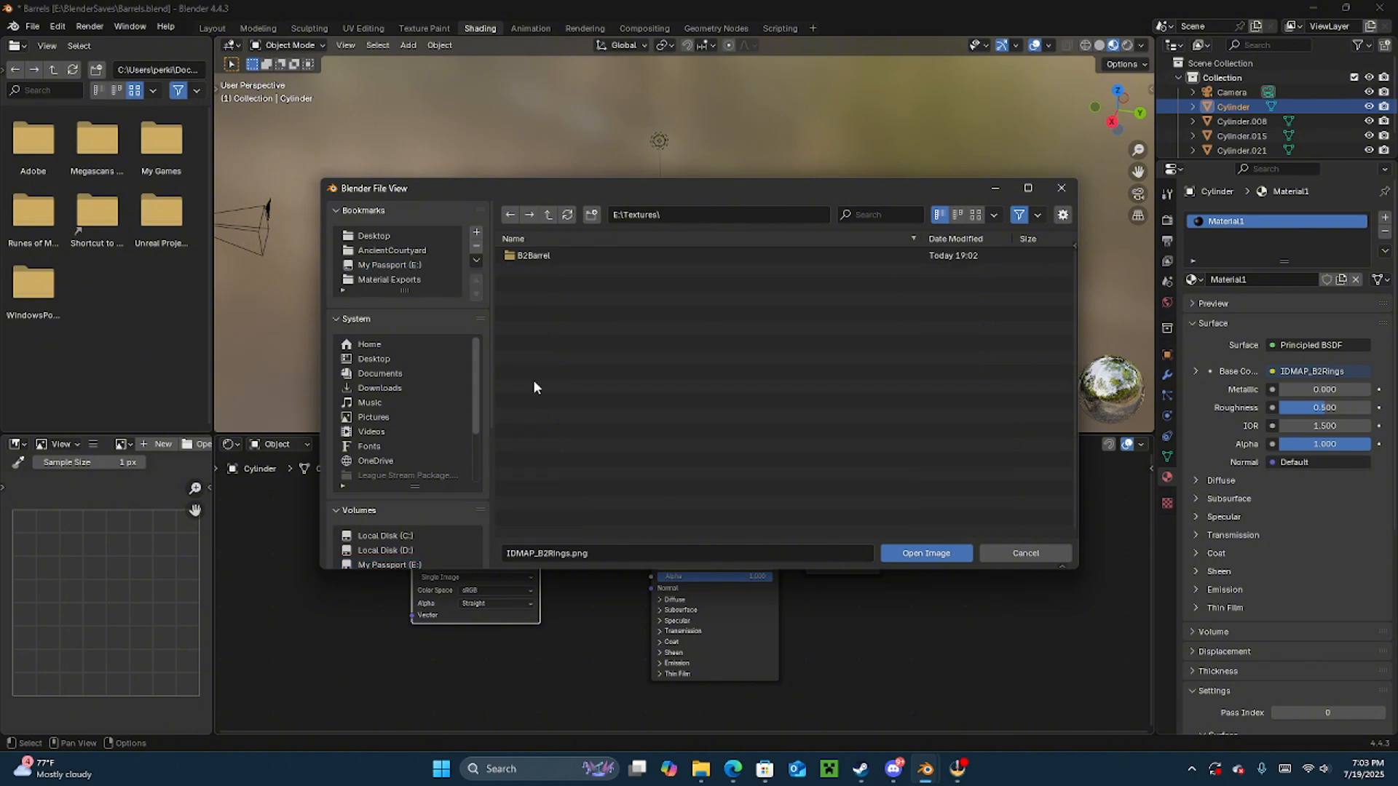
click(537, 255)
click(543, 257)
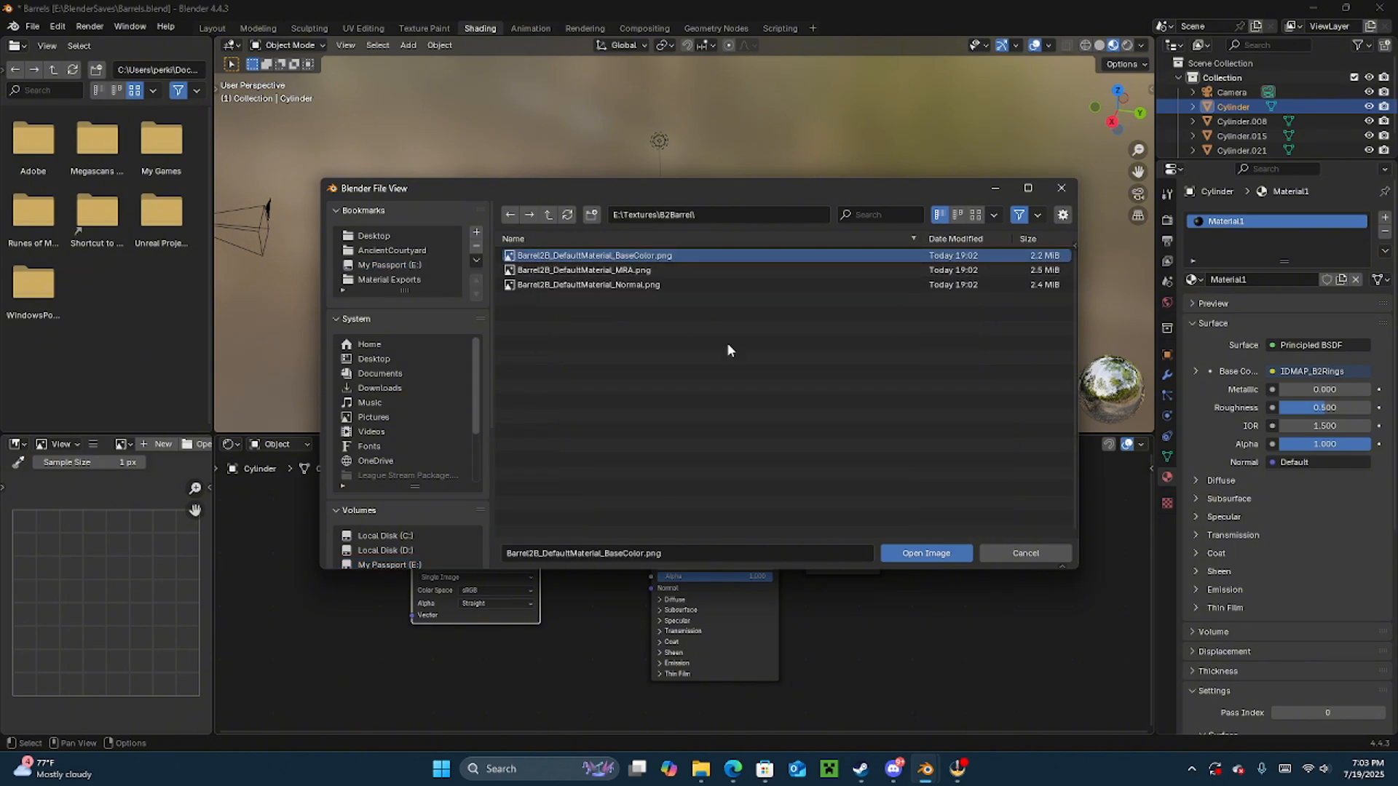
click(922, 554)
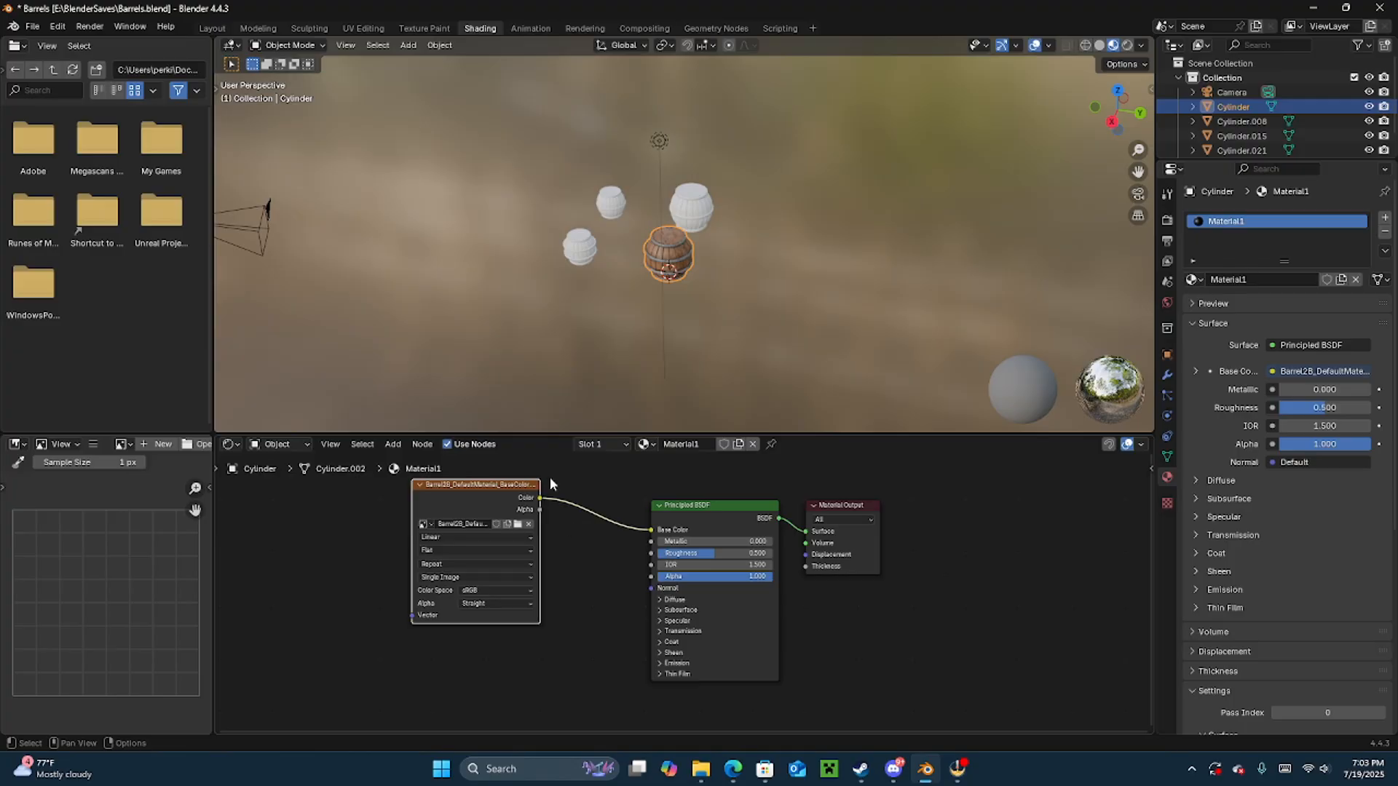
- Add a Normal node linked to the Normal input of the barrel material's Principled BSDF
scroll(635, 326, up, 8)
scroll(634, 315, down, 5)
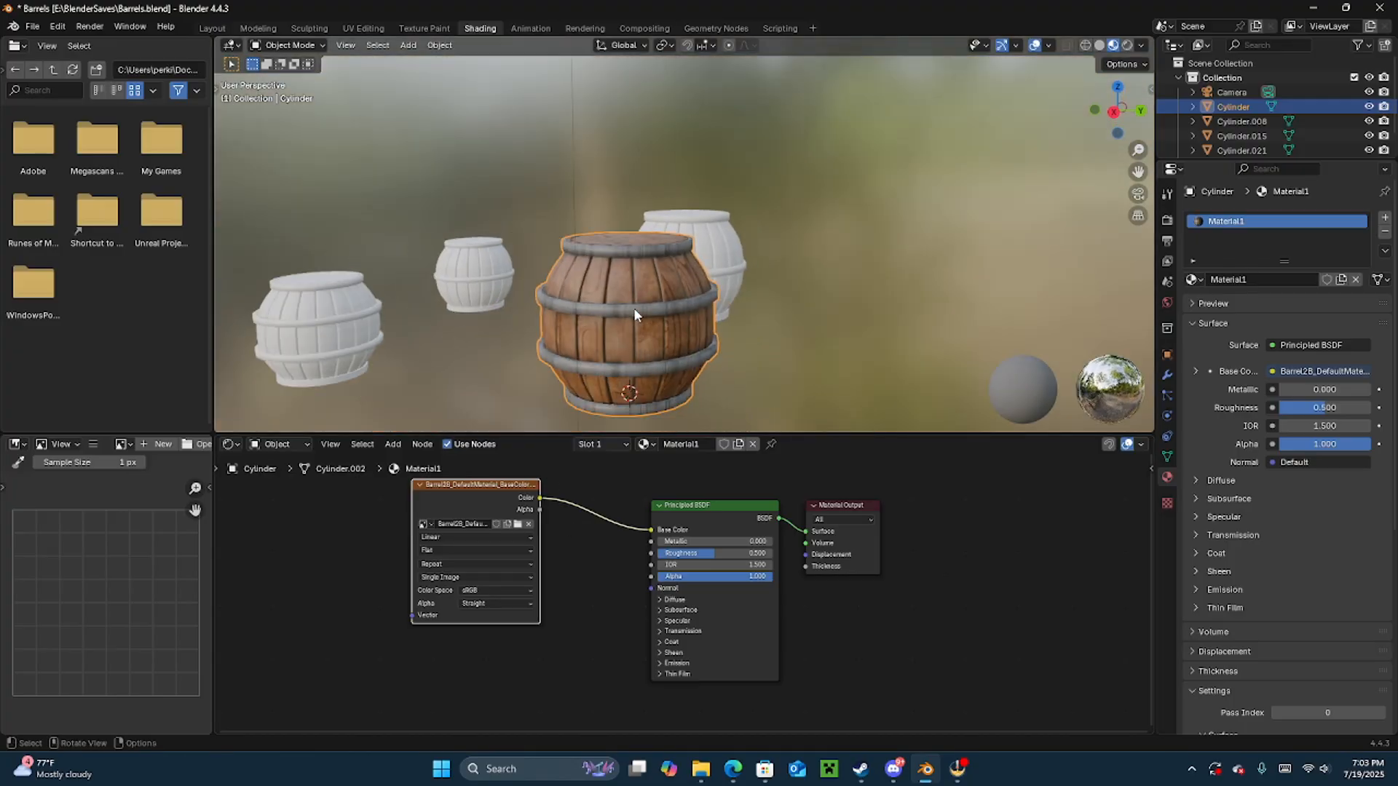
middle_drag(633, 315, 594, 320)
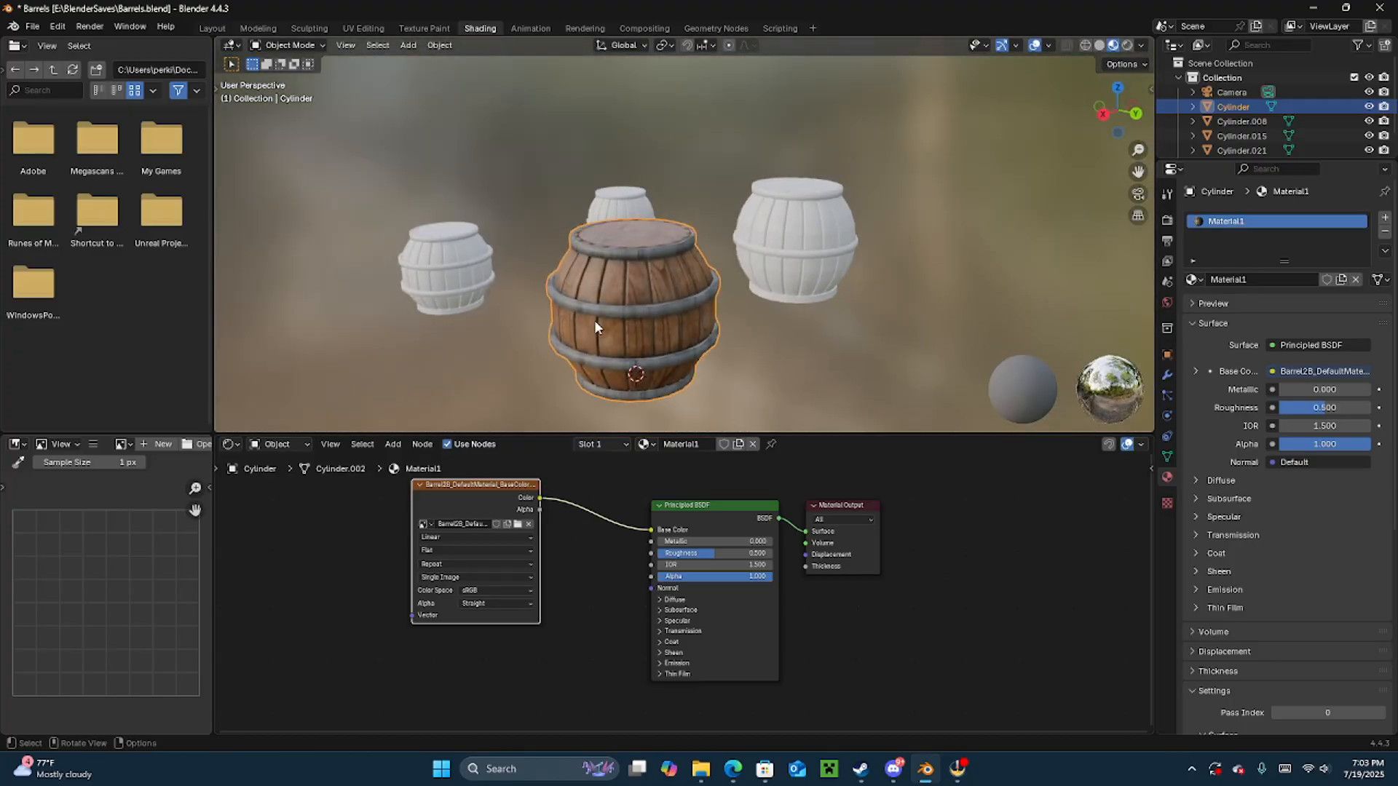
drag(650, 589, 576, 674)
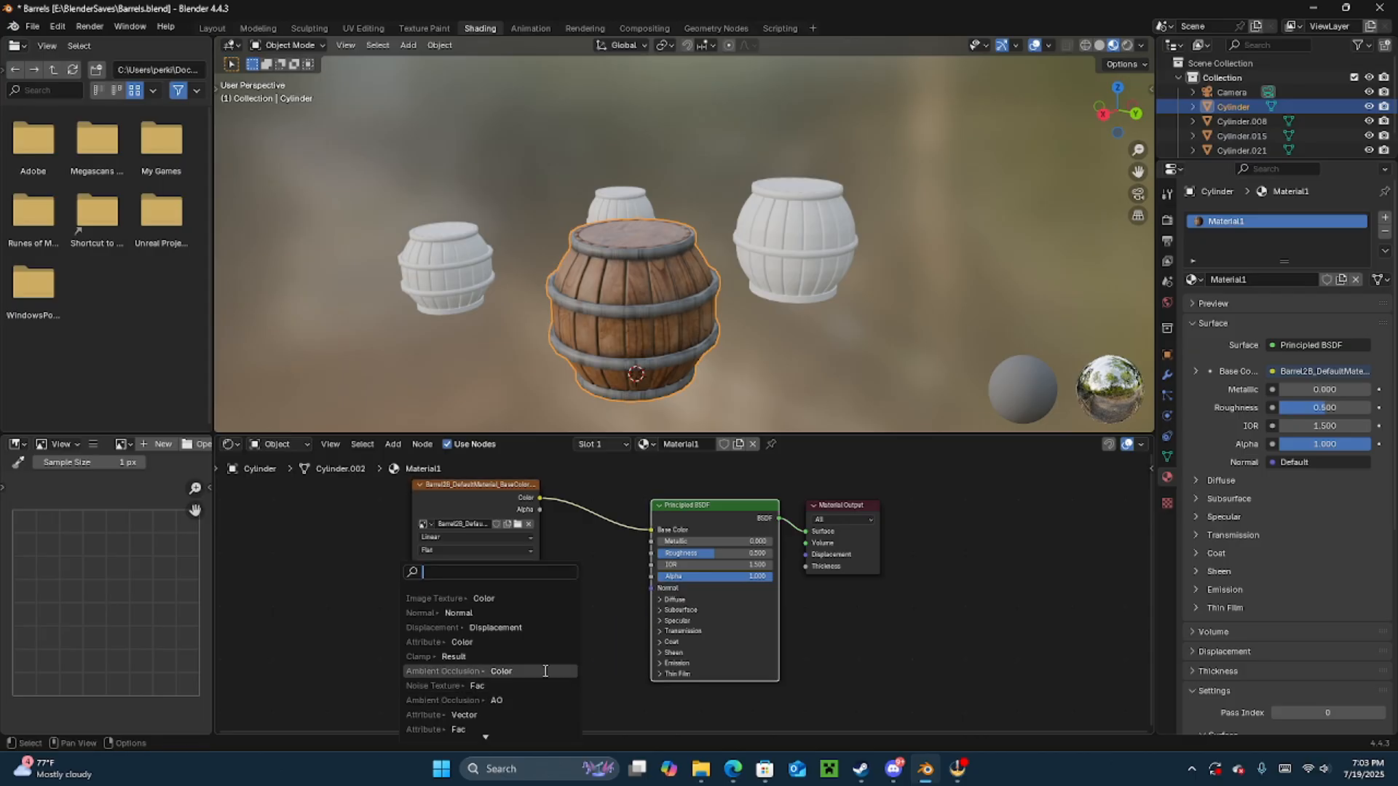
click(501, 627)
click(487, 611)
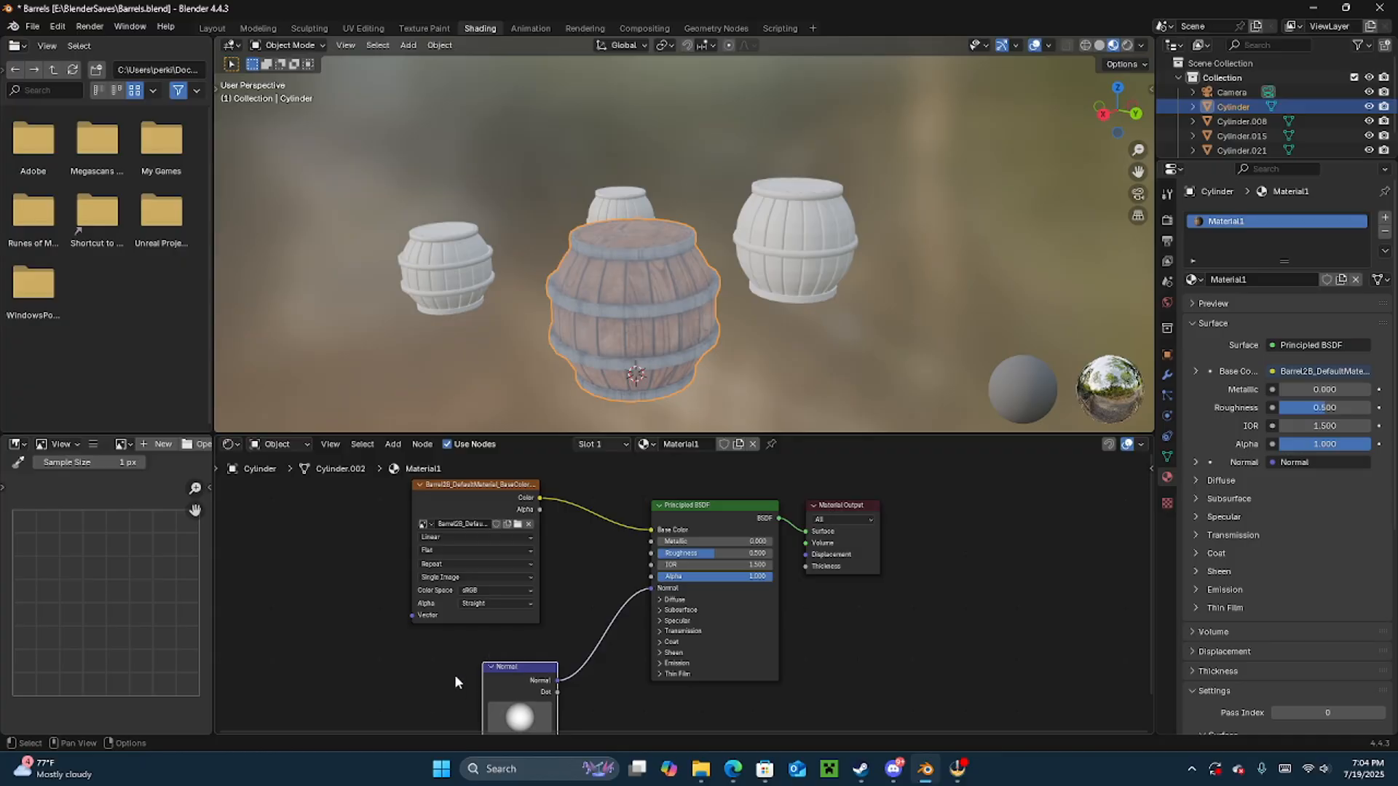
middle_drag(470, 714, 491, 648)
- Add an Image Texture node with its Color output feeding the Normal node's input, placed beside that node
drag(504, 675, 423, 624)
click(352, 613)
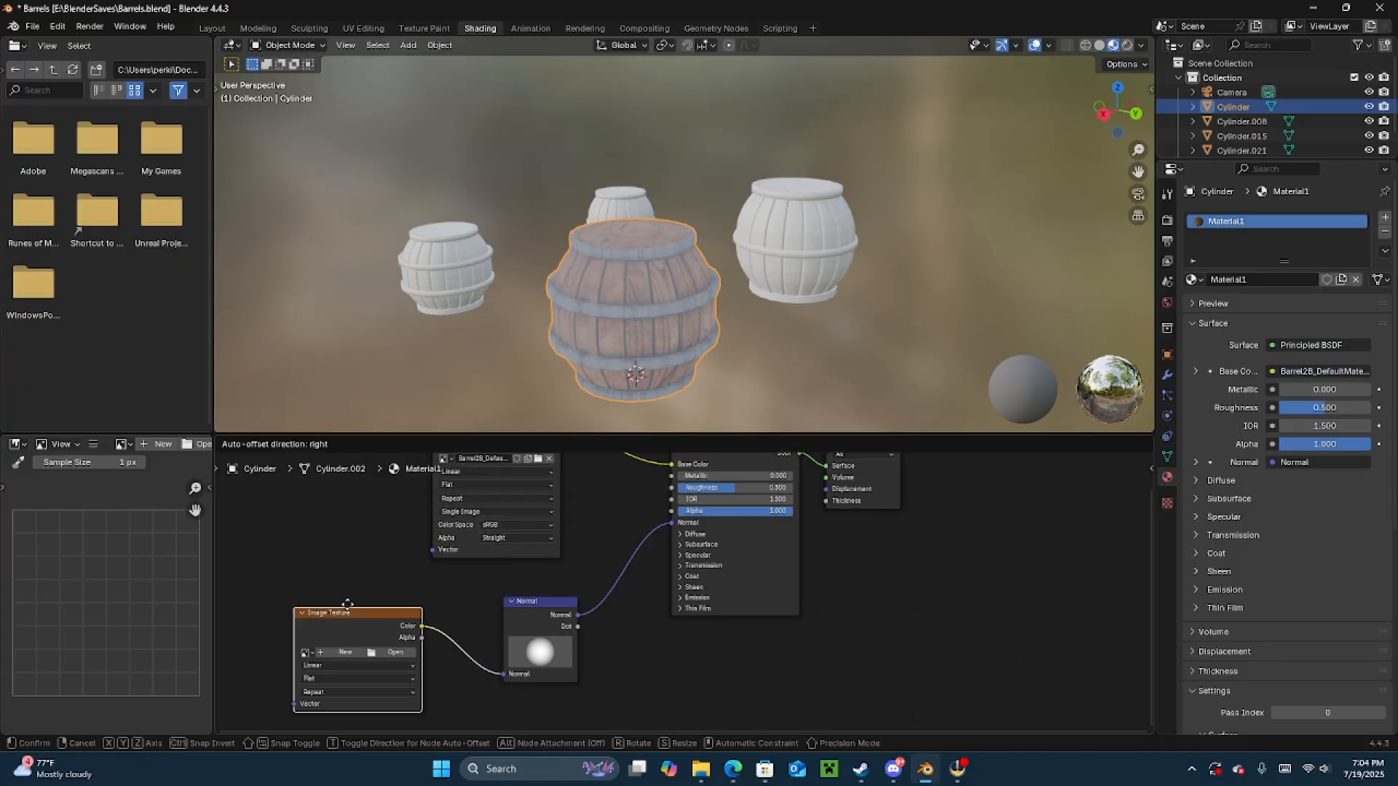
click(347, 600)
- Load Barrel2B_DefaultMaterial_Normal.png from E:\Textures\B2Barrel into the new Image Texture node
click(394, 648)
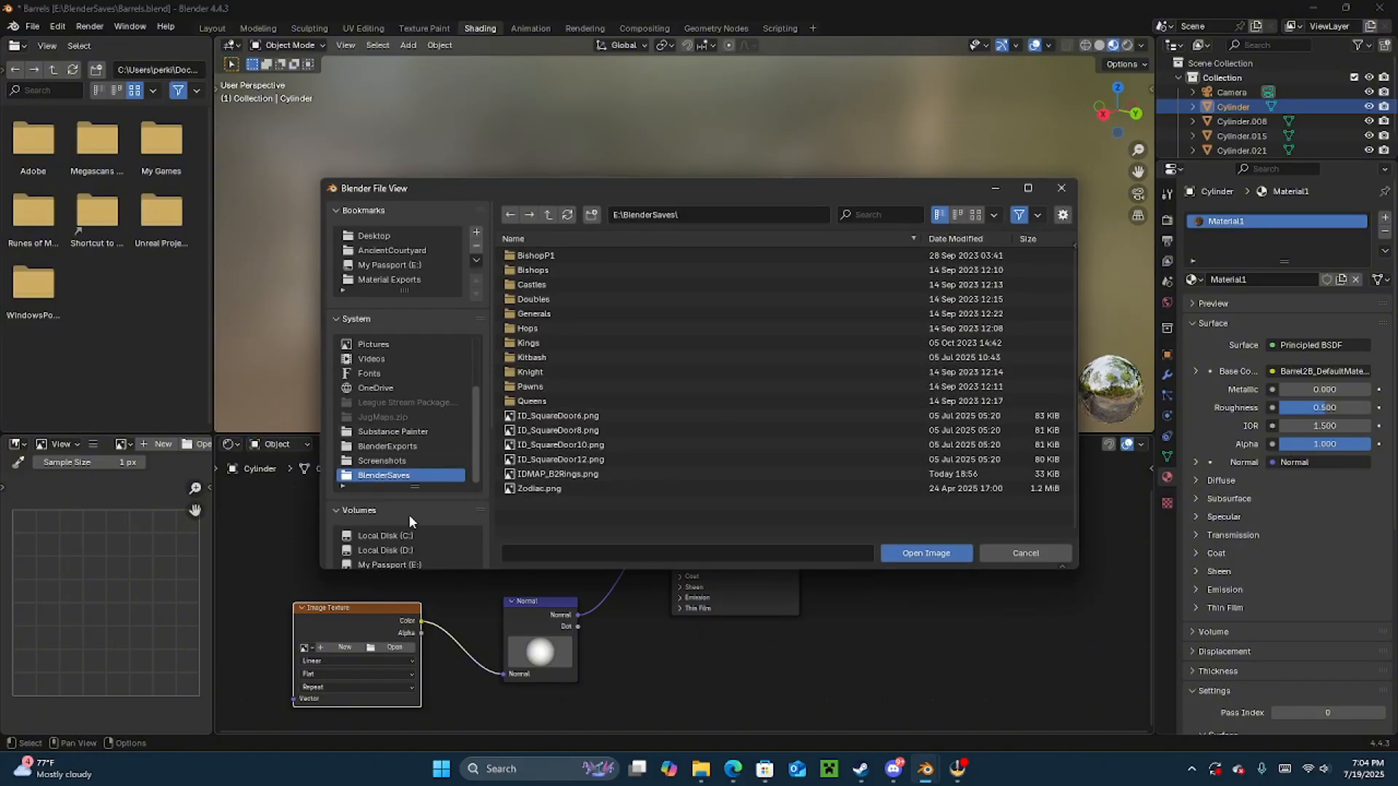
click(407, 564)
scroll(557, 426, down, 10)
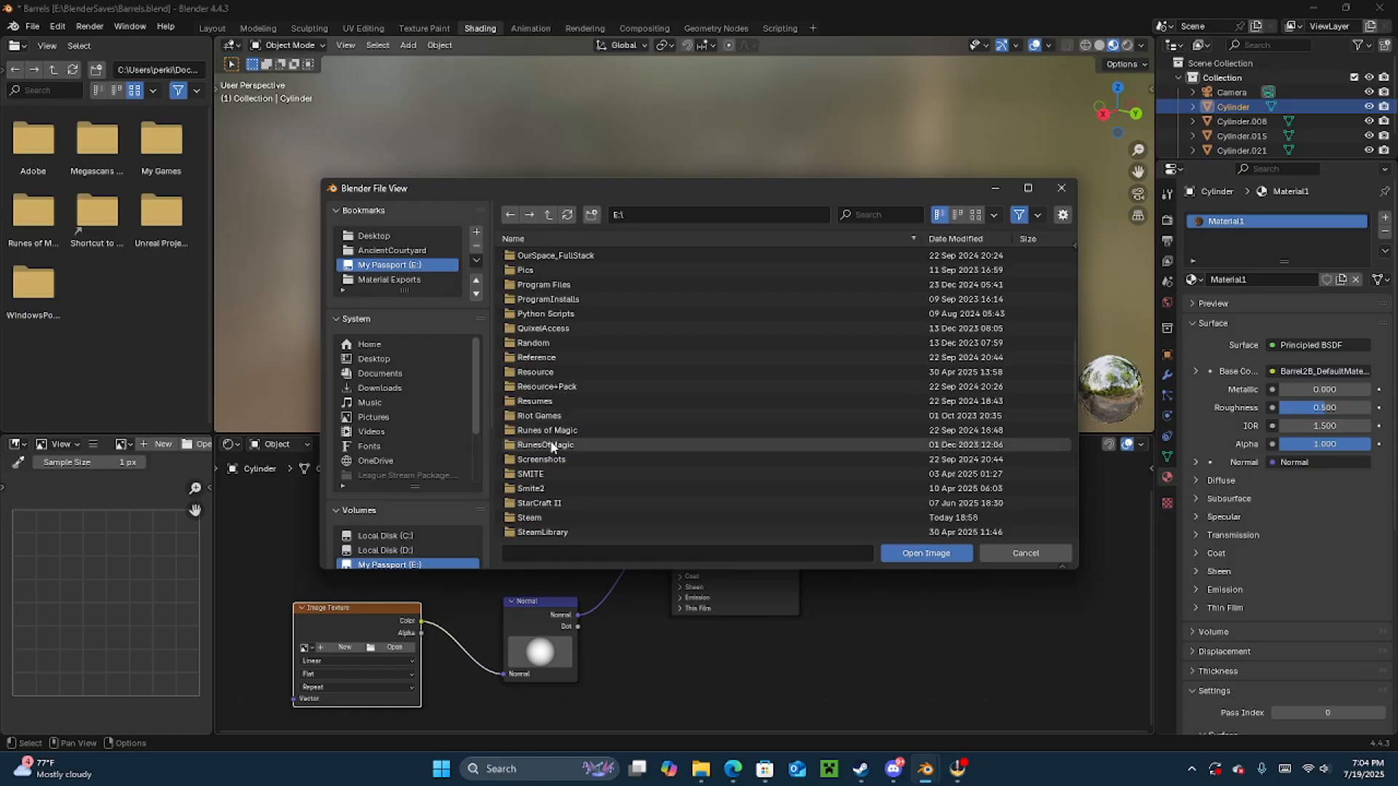
double_click(540, 430)
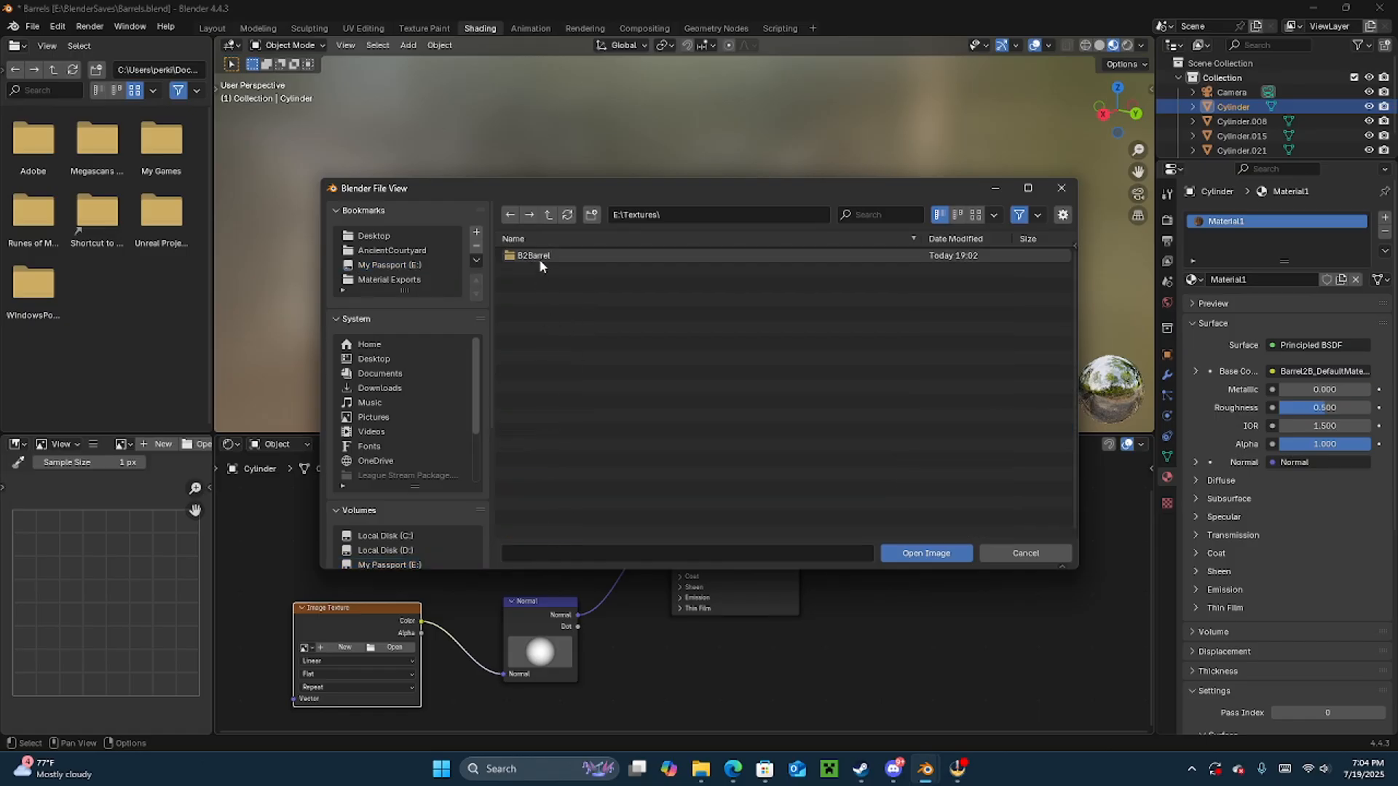
double_click(539, 257)
click(553, 286)
click(907, 551)
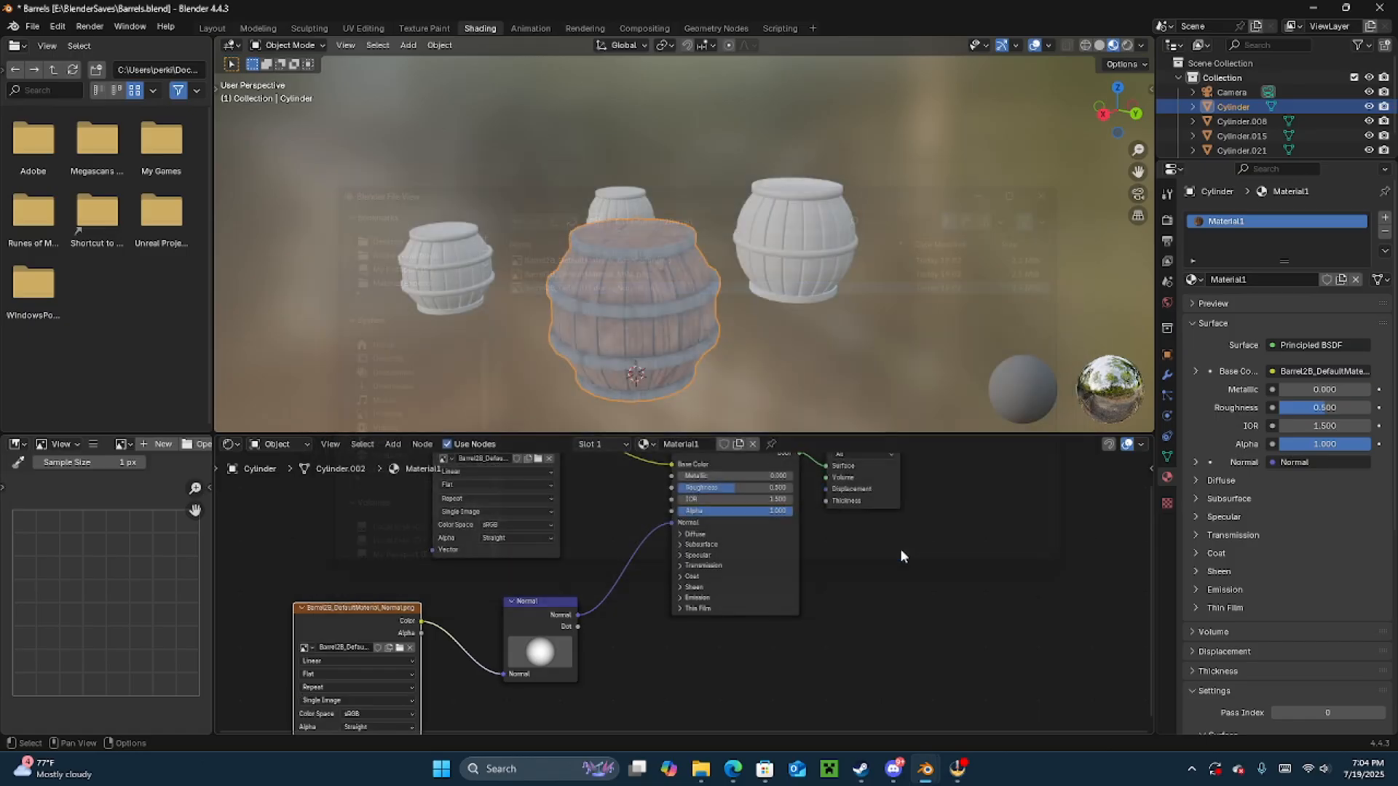
- Set the Principled BSDF's Metallic to 0.500 and Roughness to 1.000, and view the barrel from above
middle_drag(654, 516, 561, 559)
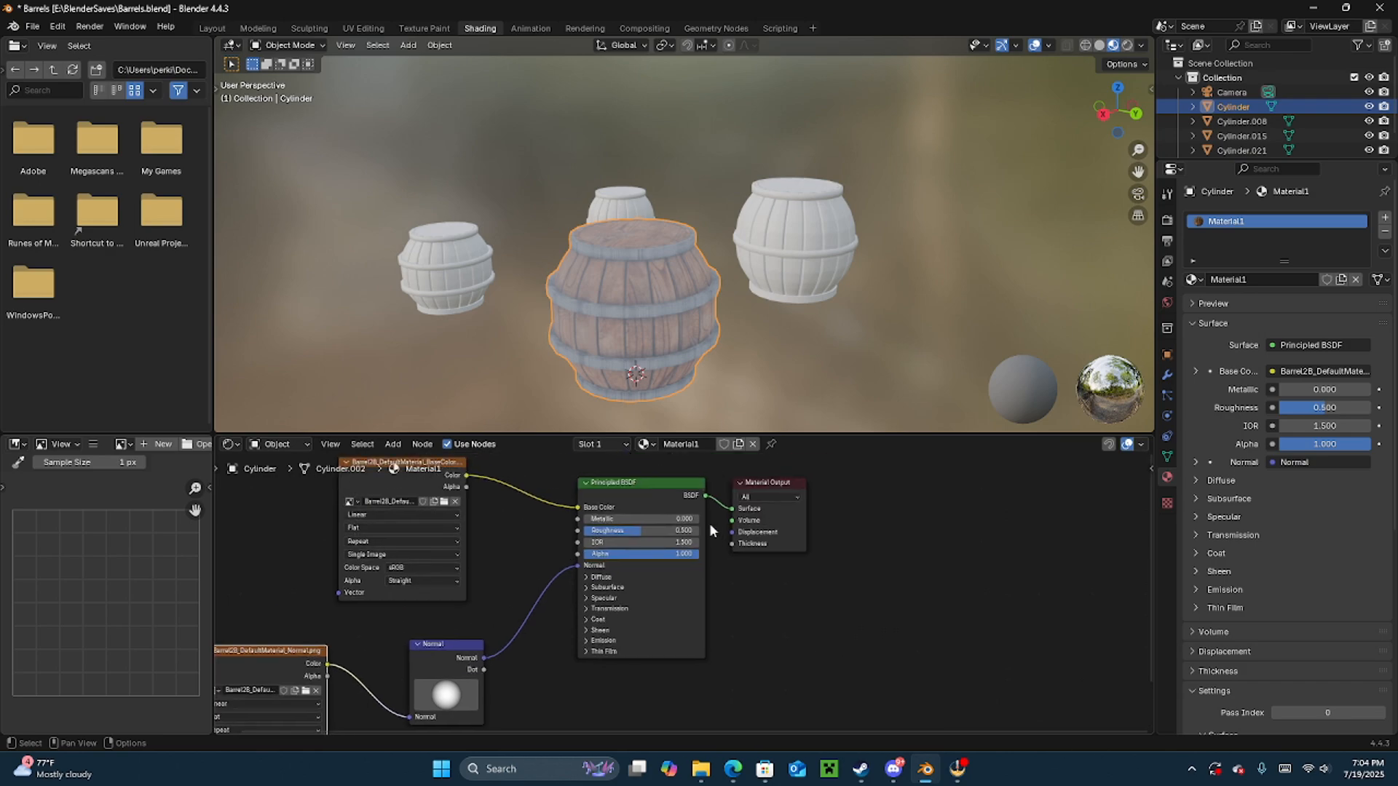
mouse_move(632, 519)
mouse_down()
mouse_move(677, 518)
mouse_move(597, 543)
mouse_move(698, 531)
mouse_move(591, 519)
mouse_move(642, 519)
mouse_up()
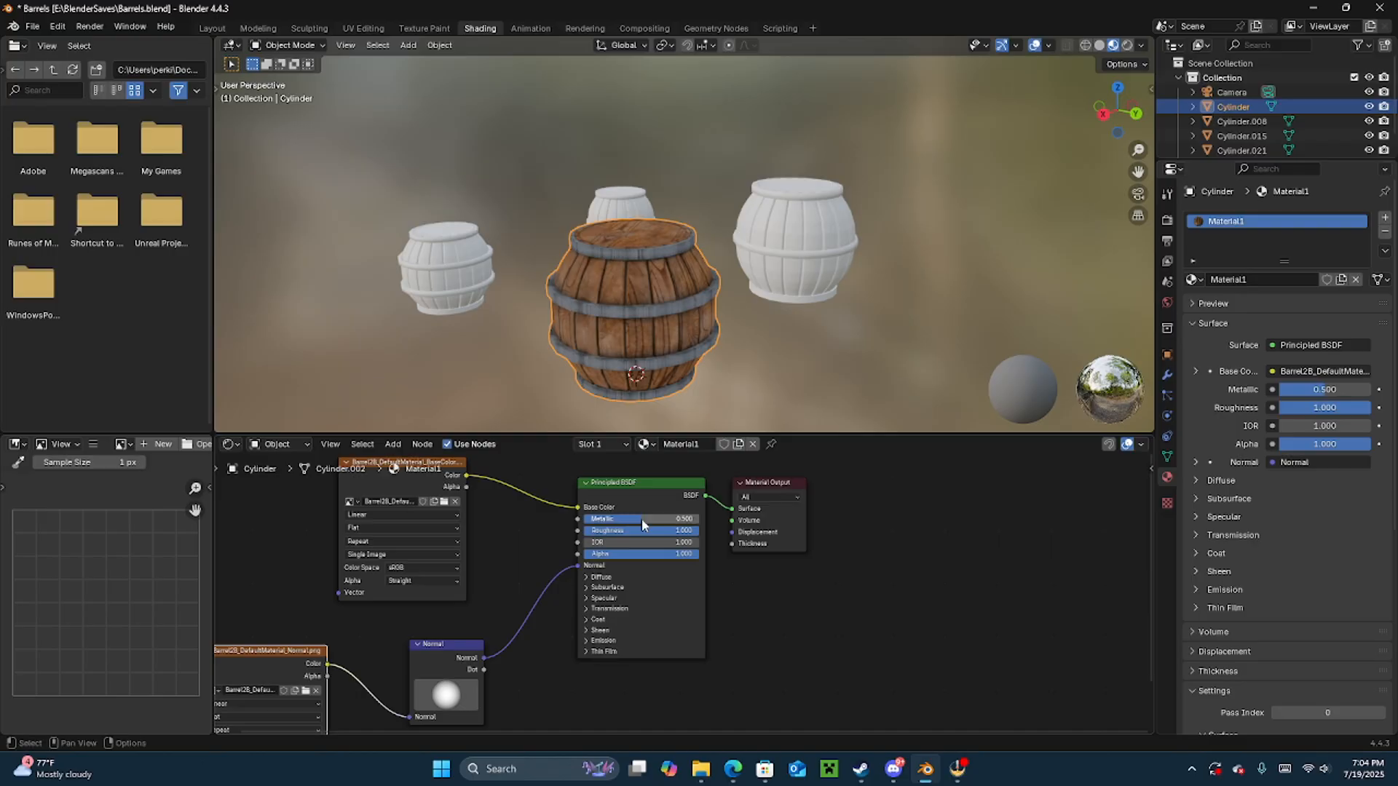
middle_drag(692, 342, 638, 307)
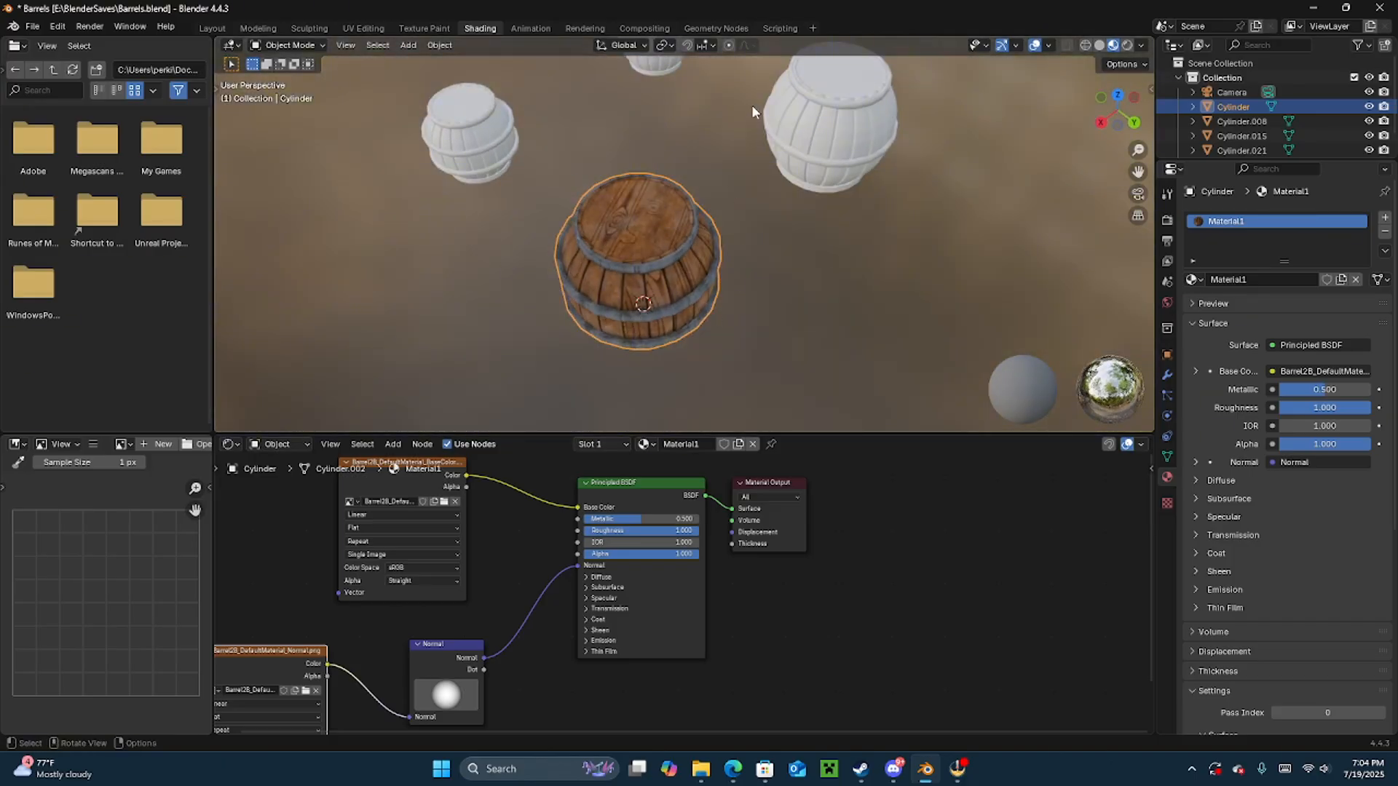
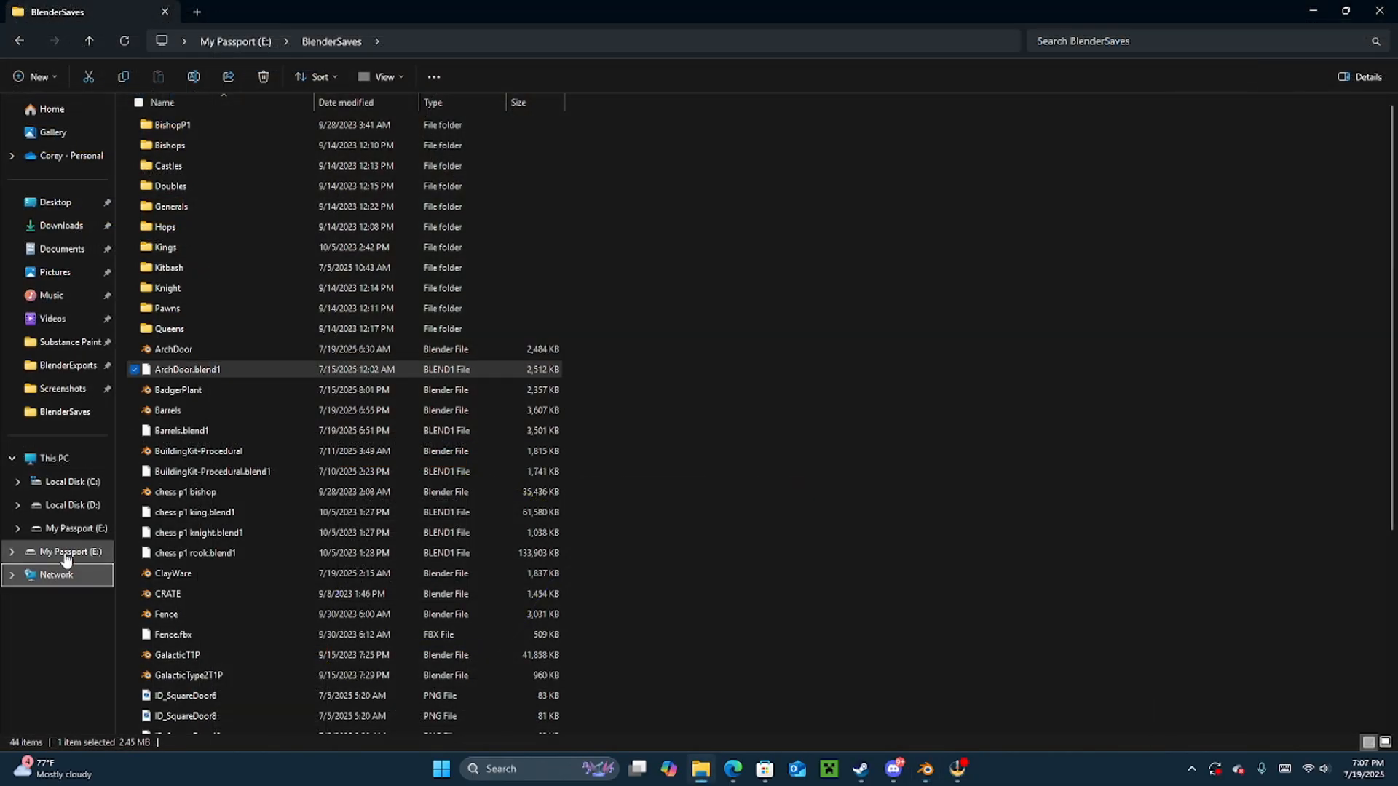
- Open the B2Barrel folder inside Textures on the E: drive and view the Barrel2B_DefaultMaterial_MRA image
click(67, 552)
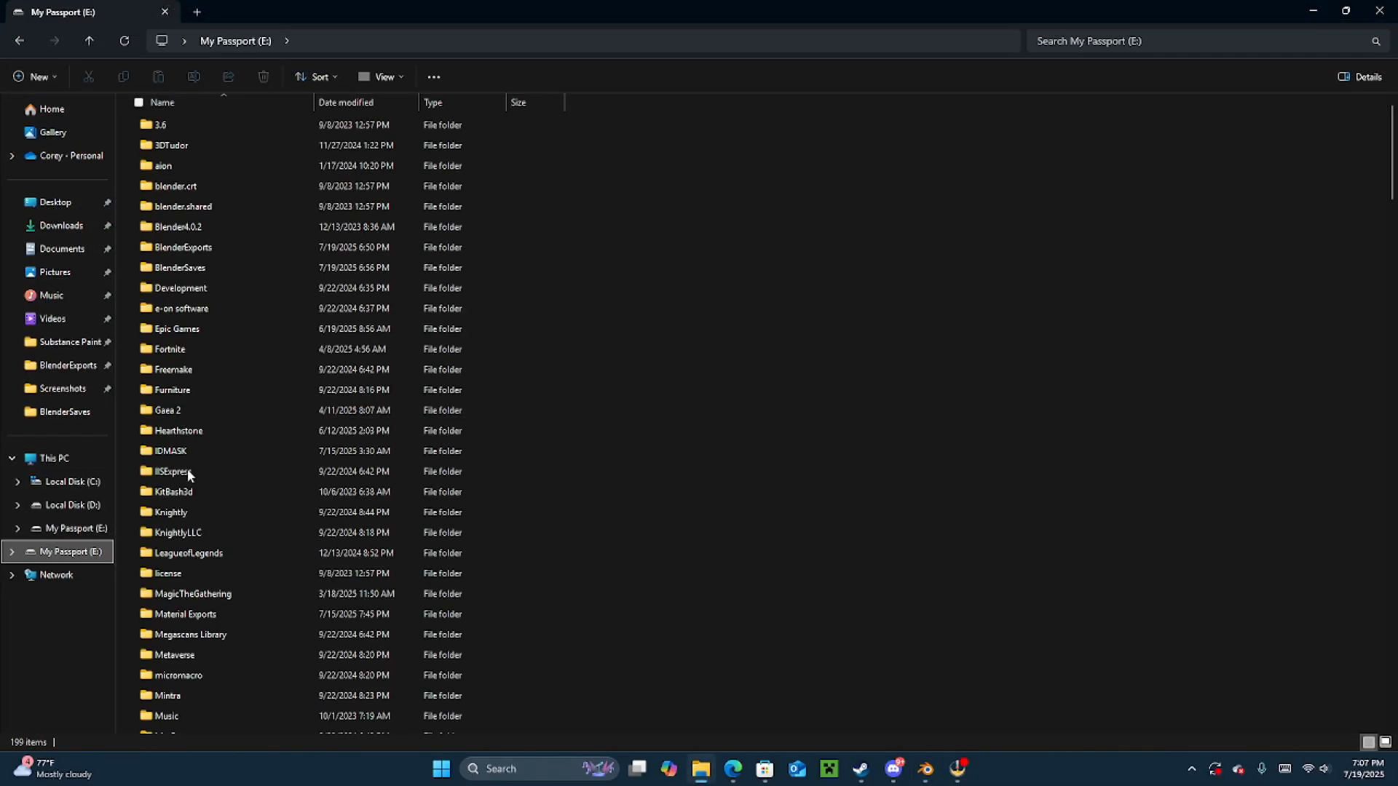
scroll(188, 539, down, 15)
double_click(171, 559)
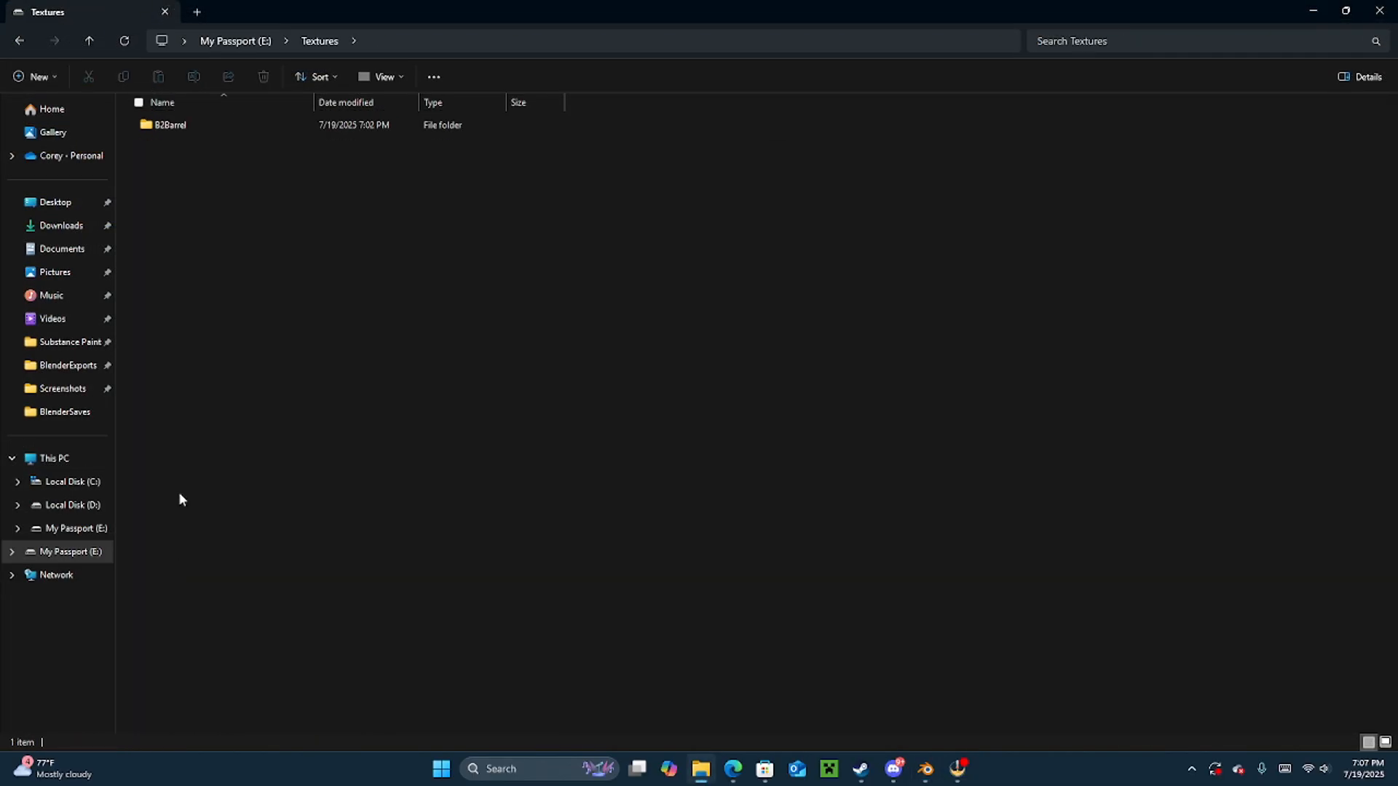
double_click(196, 124)
click(242, 138)
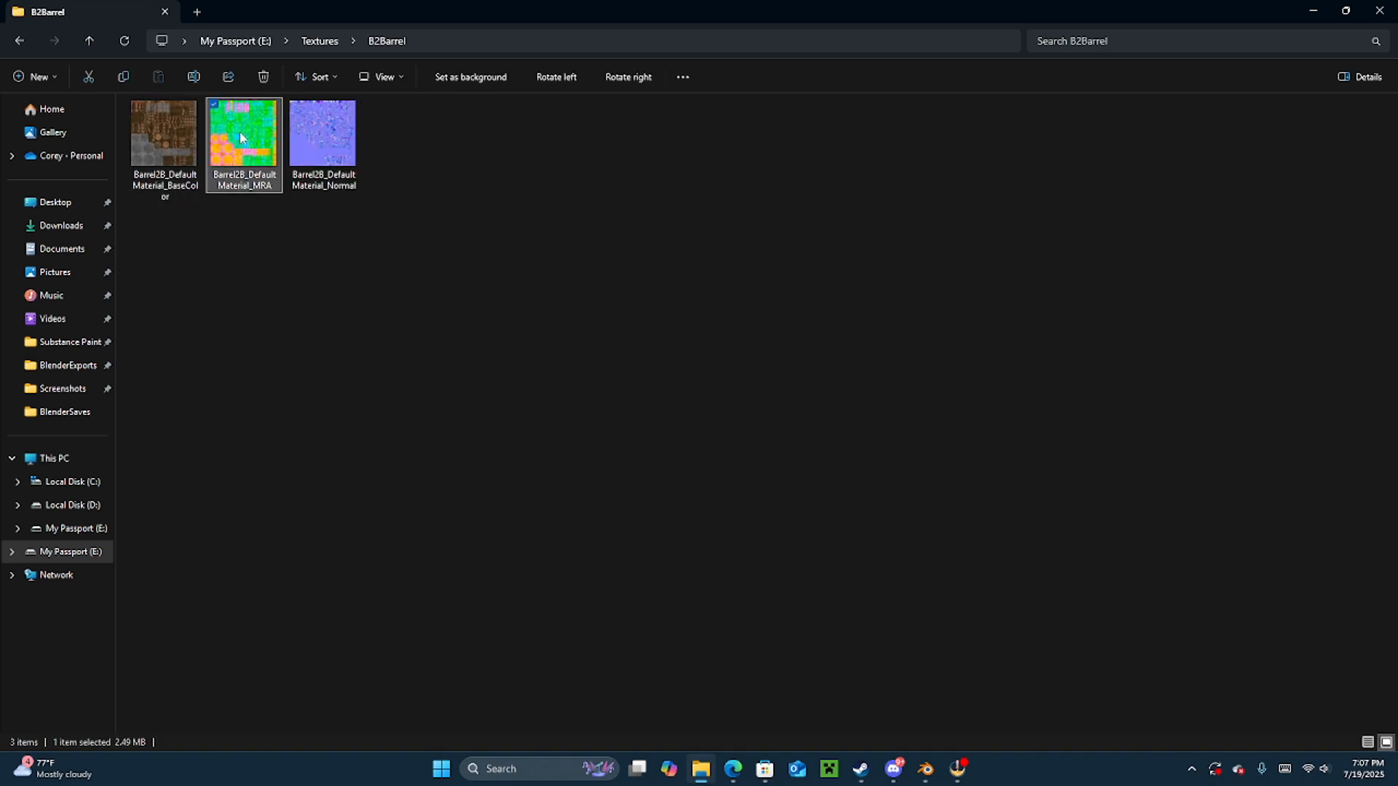
double_click(242, 138)
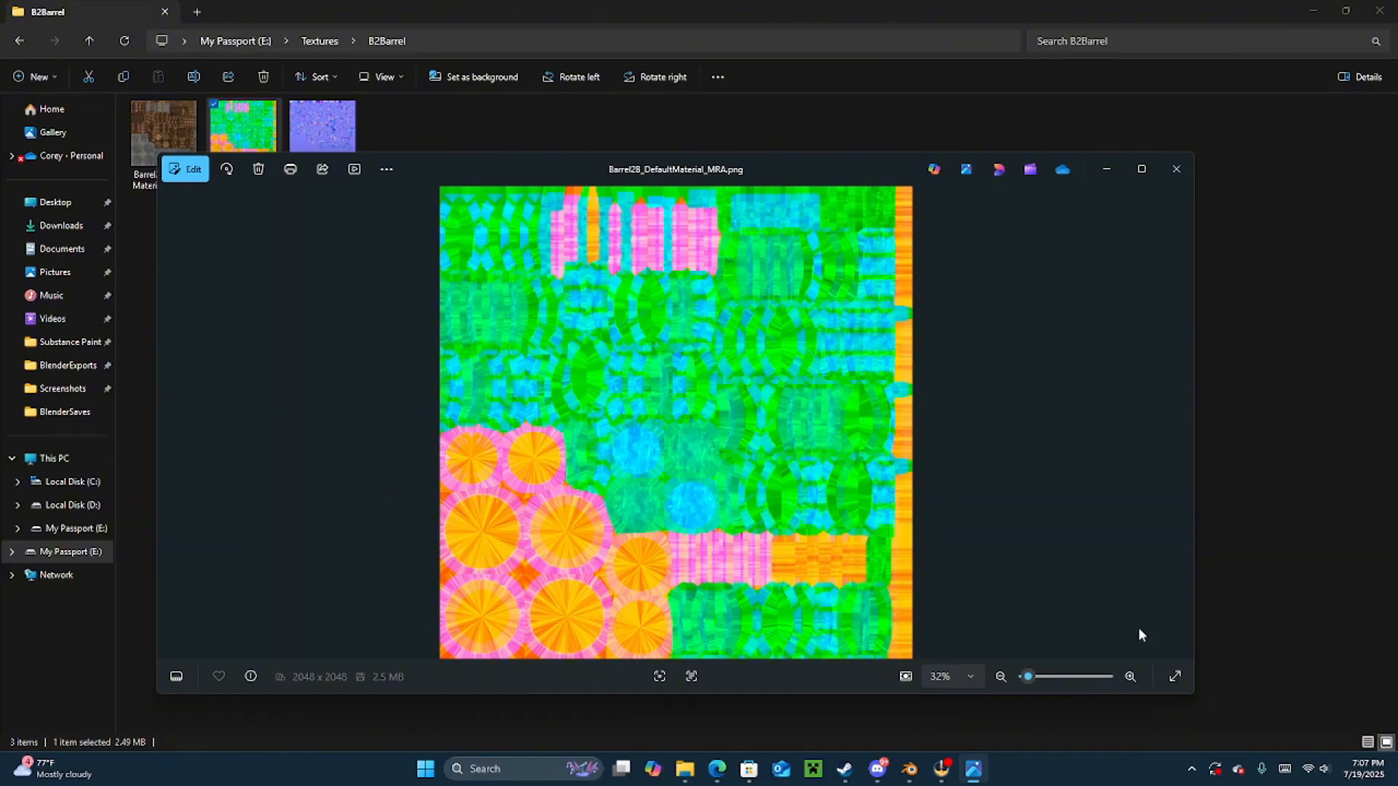
click(1180, 170)
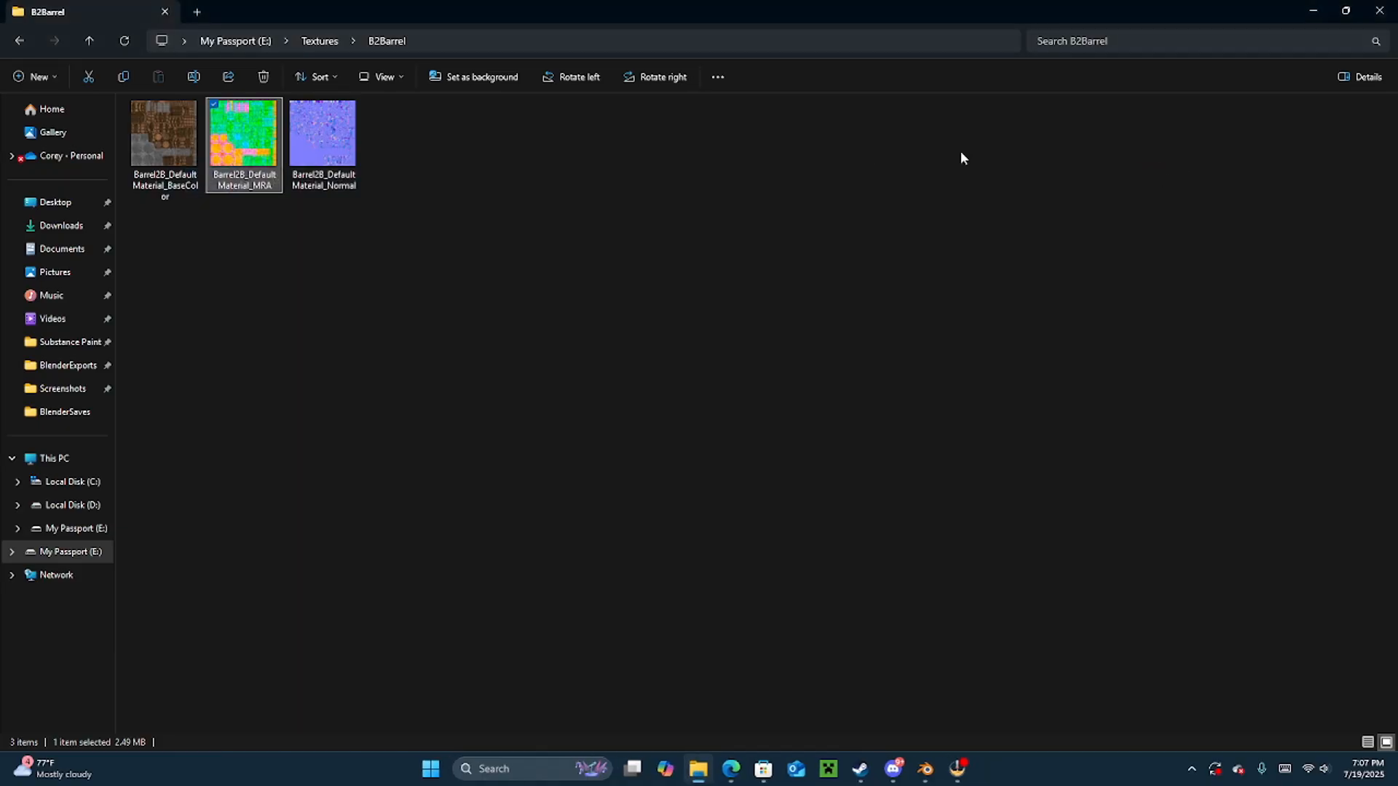
- View the barrel's exported Normal and BaseColor texture images, and close the file browser
click(326, 148)
double_click(326, 148)
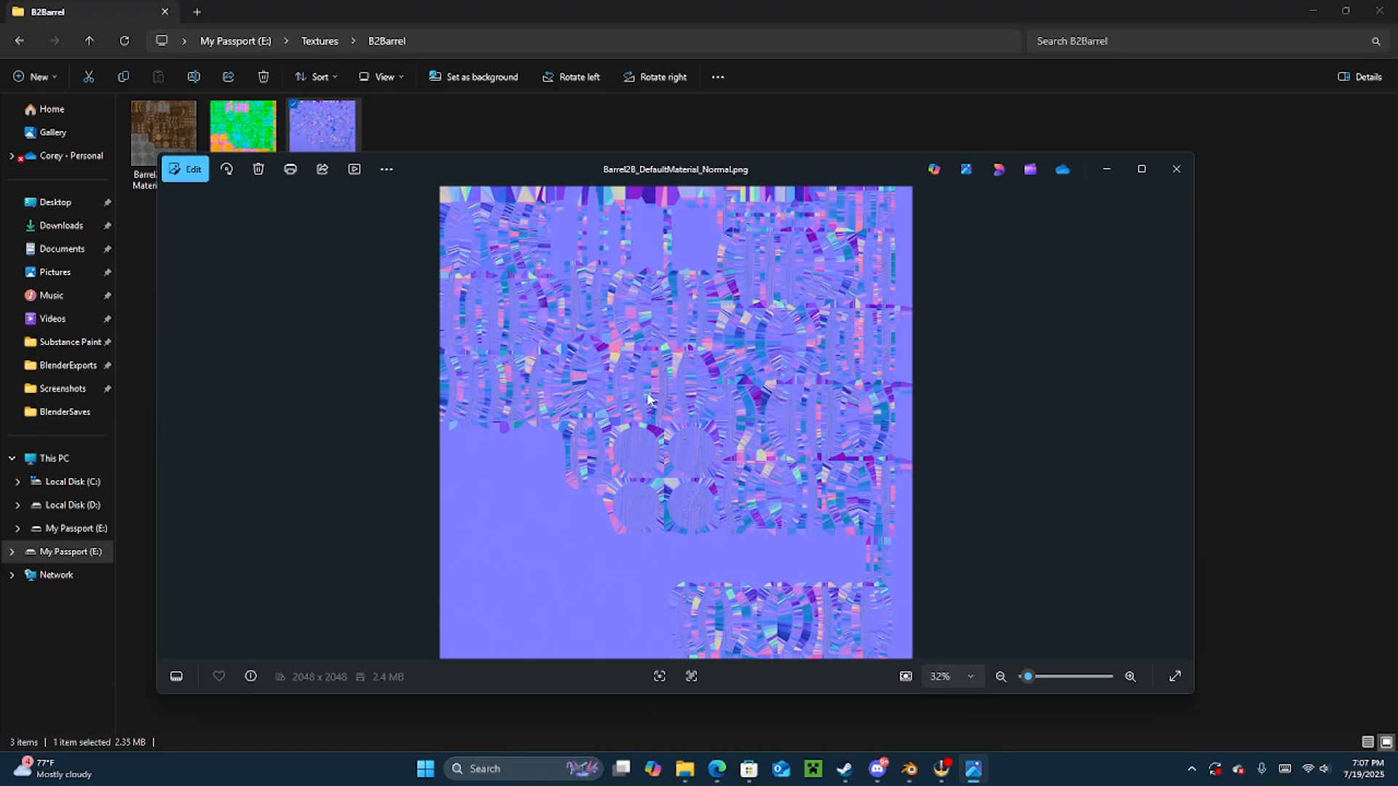
click(1176, 169)
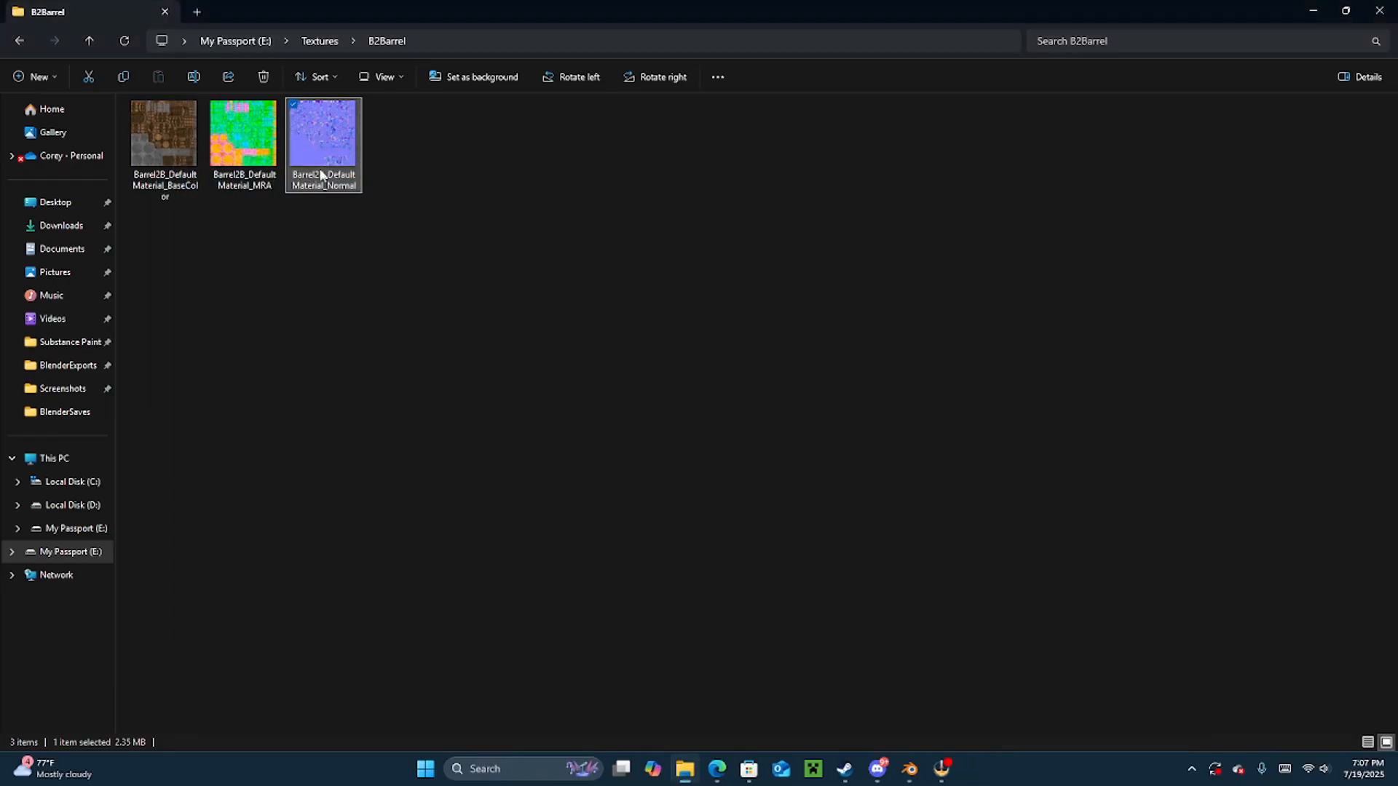
double_click(191, 134)
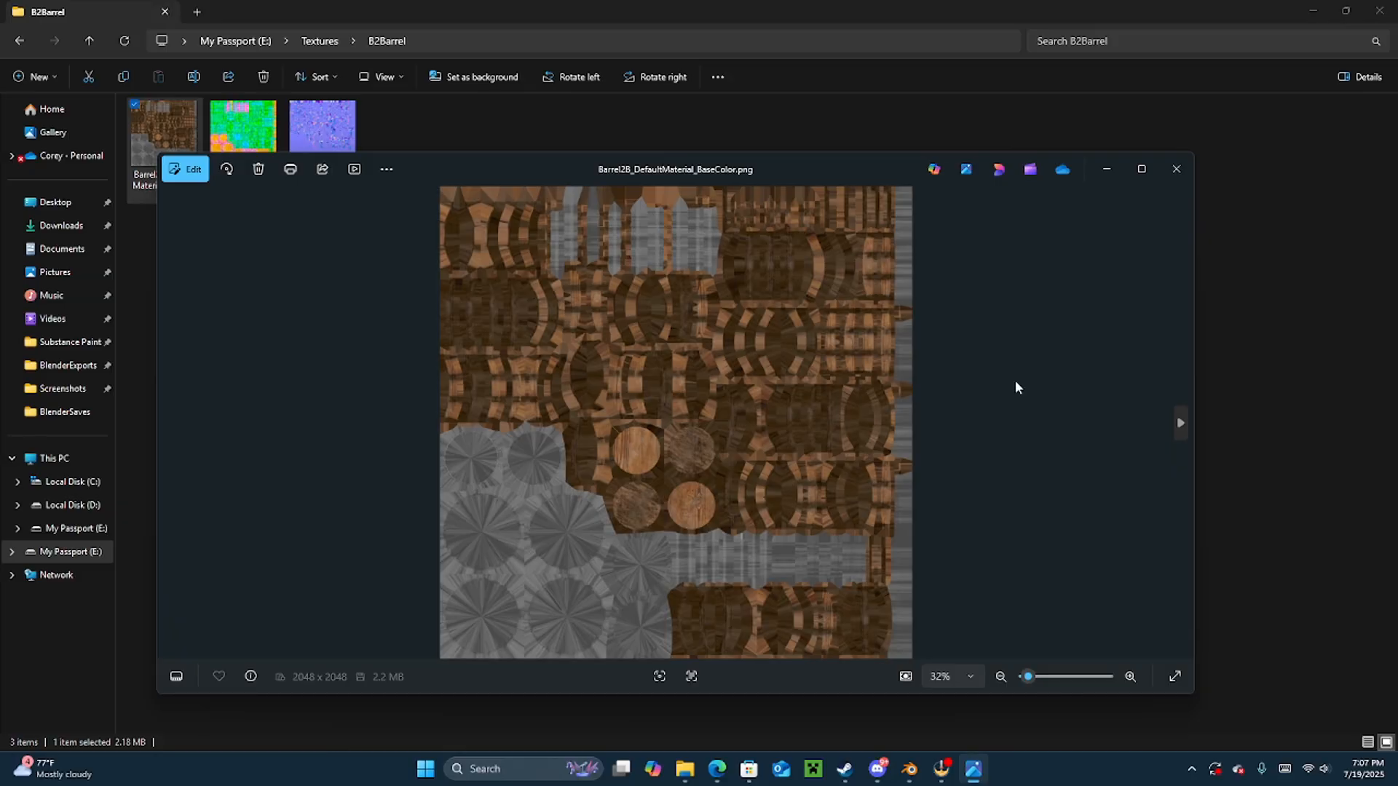
click(1176, 169)
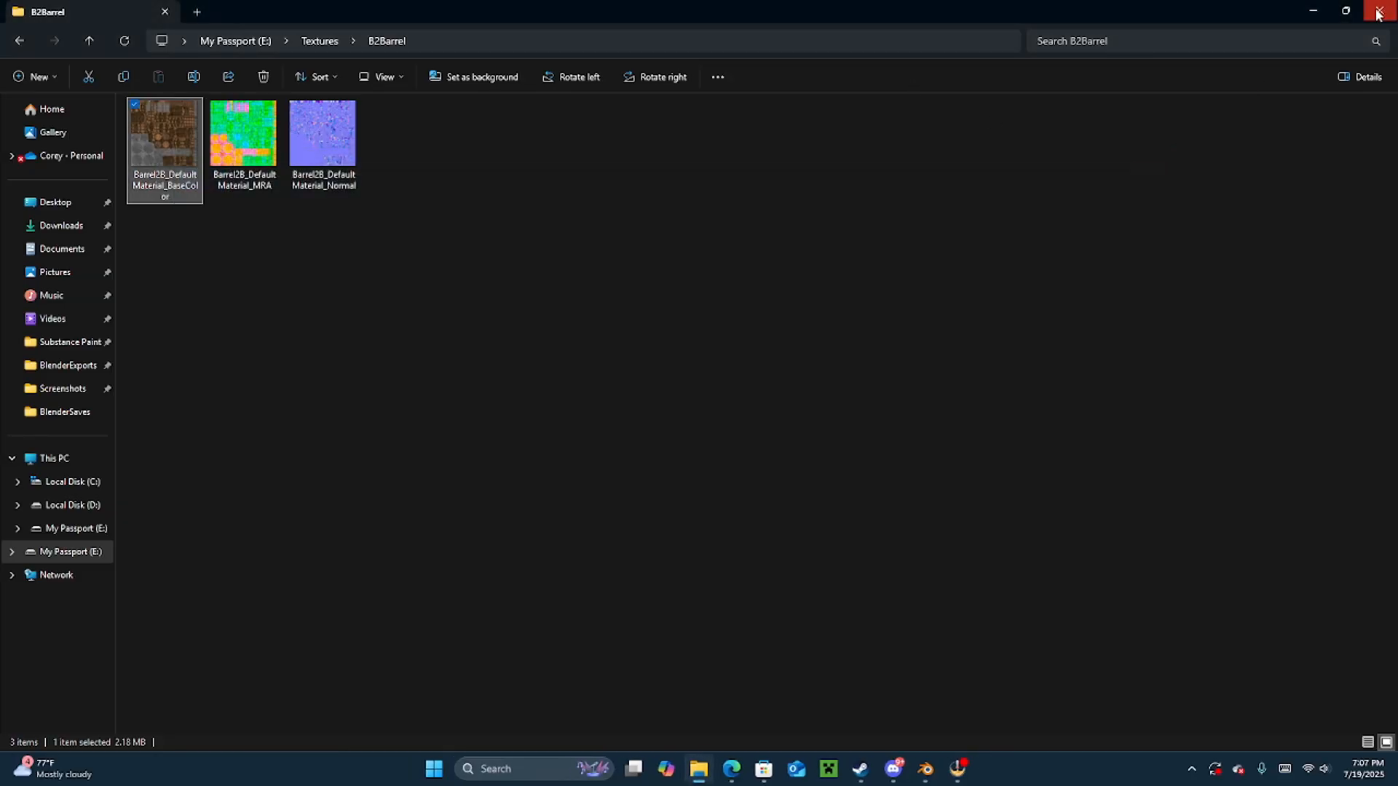
click(1378, 12)
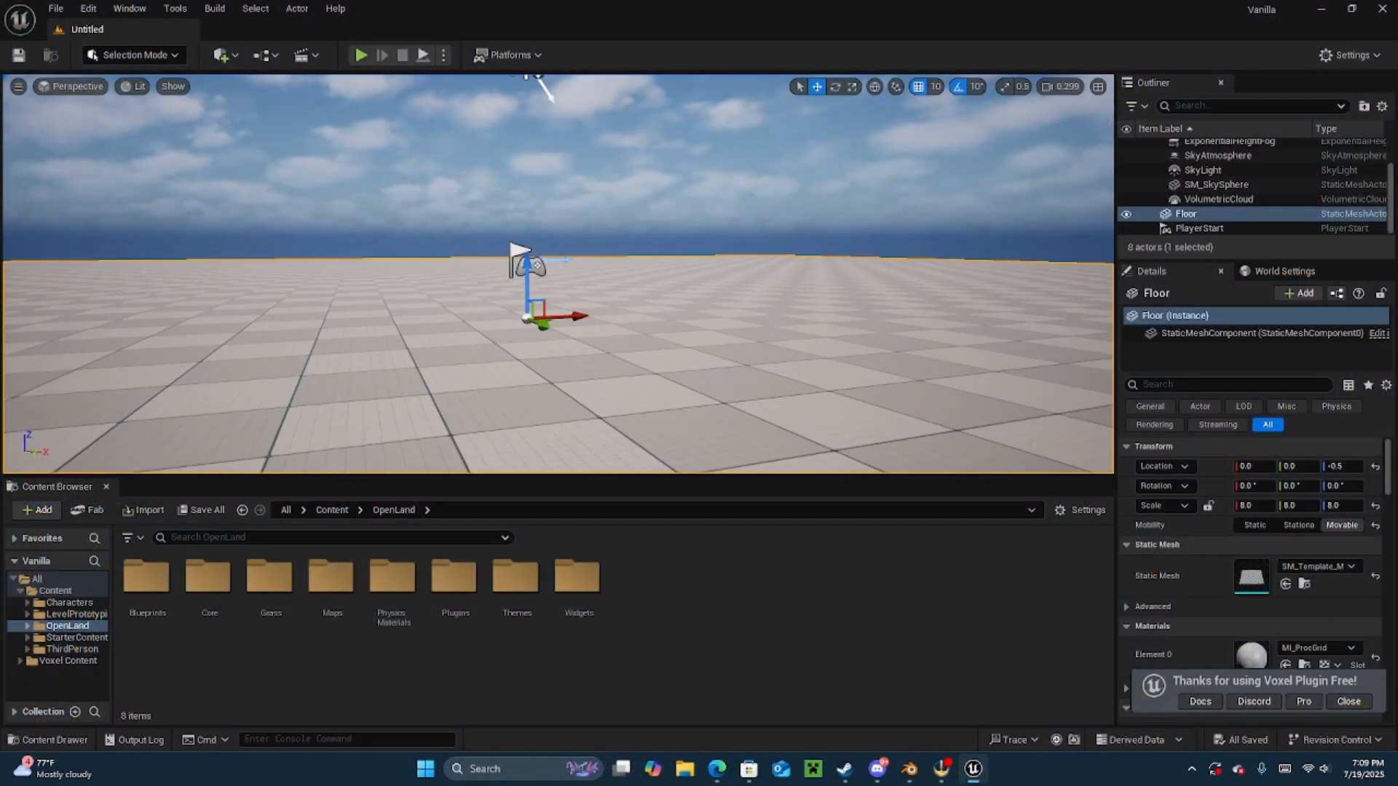
- In Unreal Editor, make the Content folder the destination and open the file import dialog for it
click(143, 510)
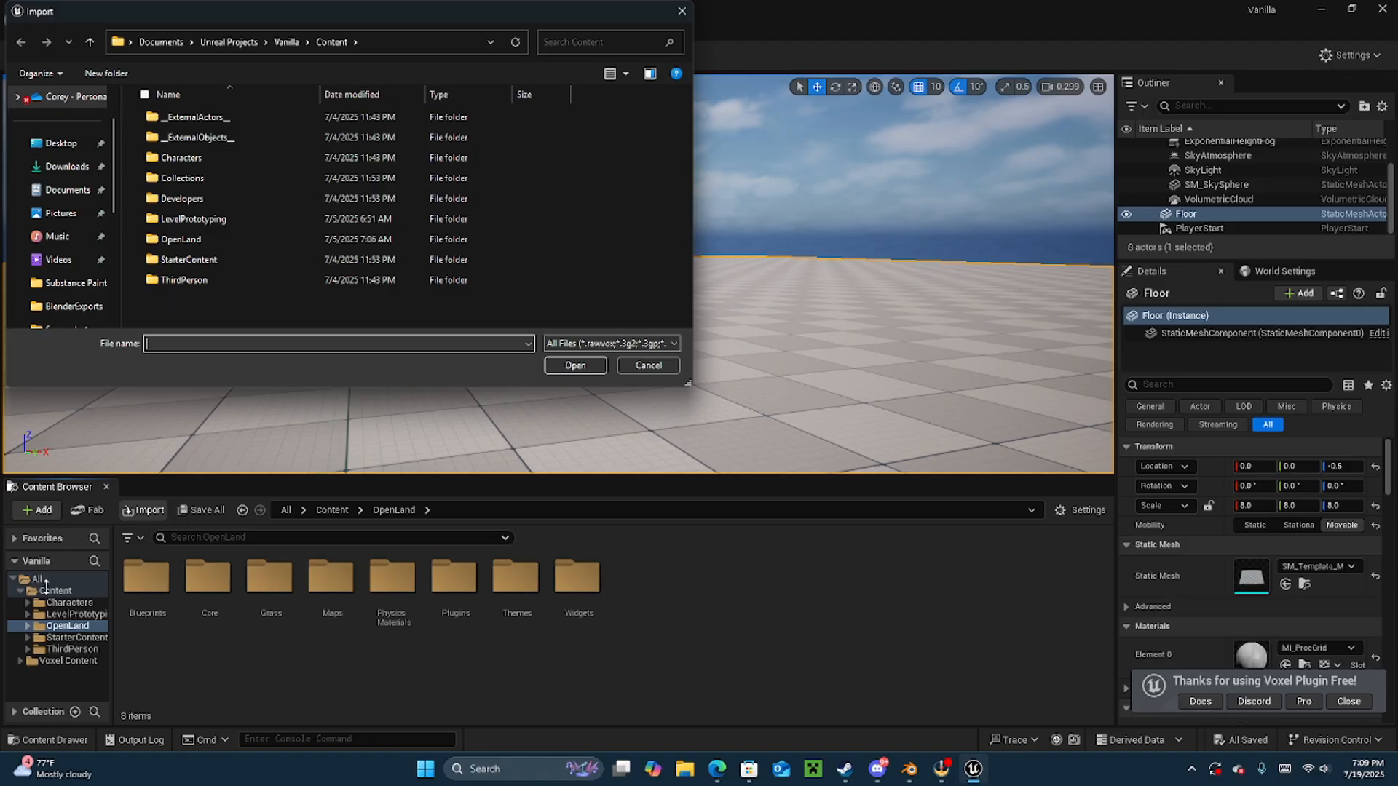
click(682, 11)
click(57, 590)
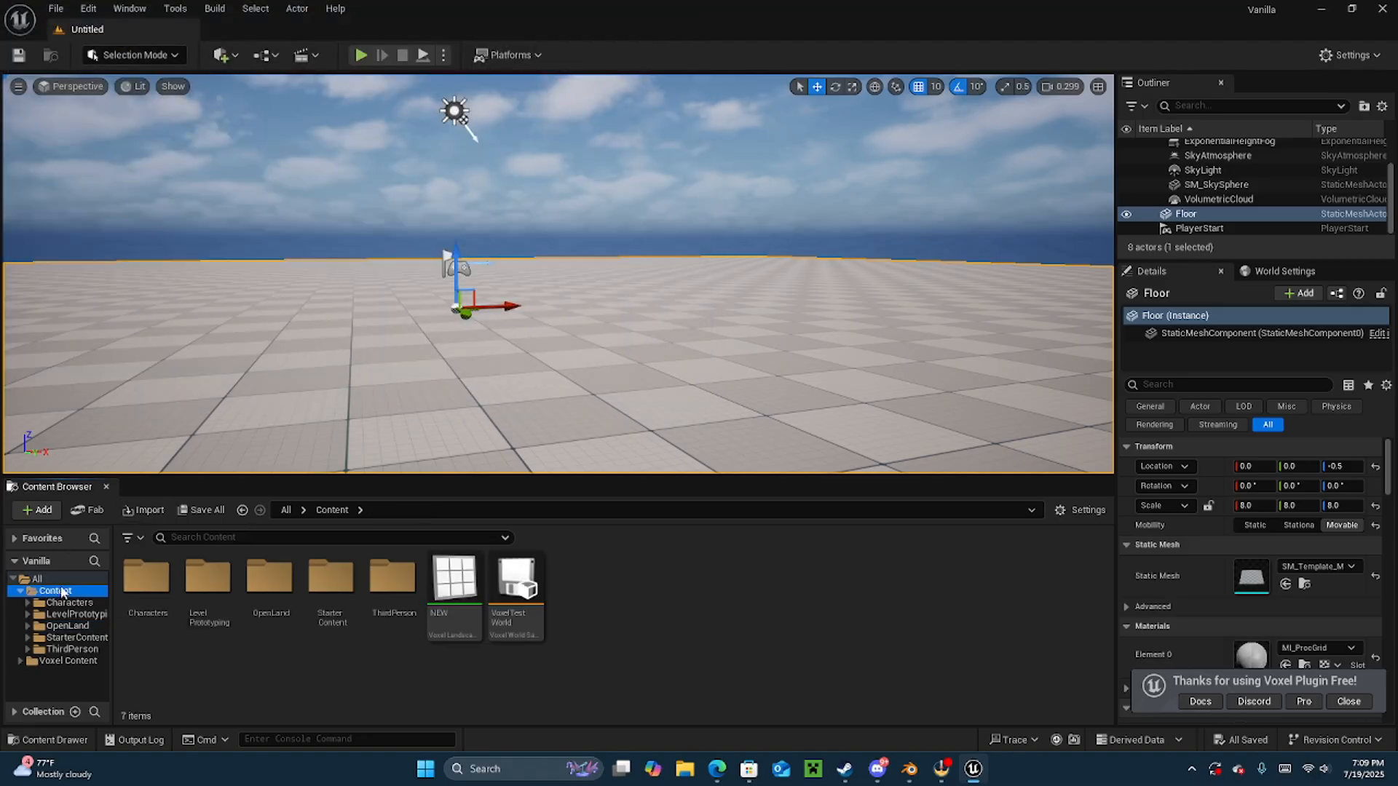
click(133, 511)
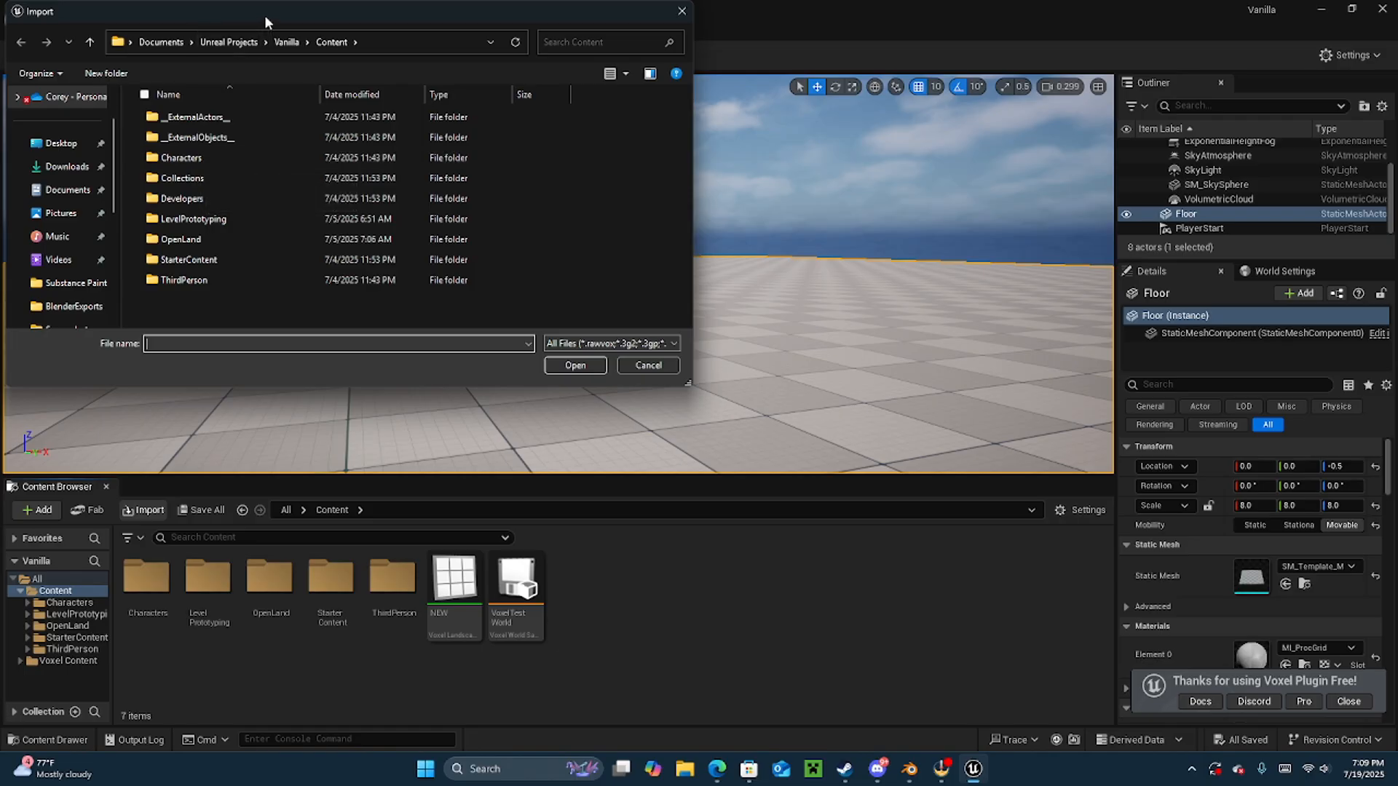
drag(265, 14, 409, 65)
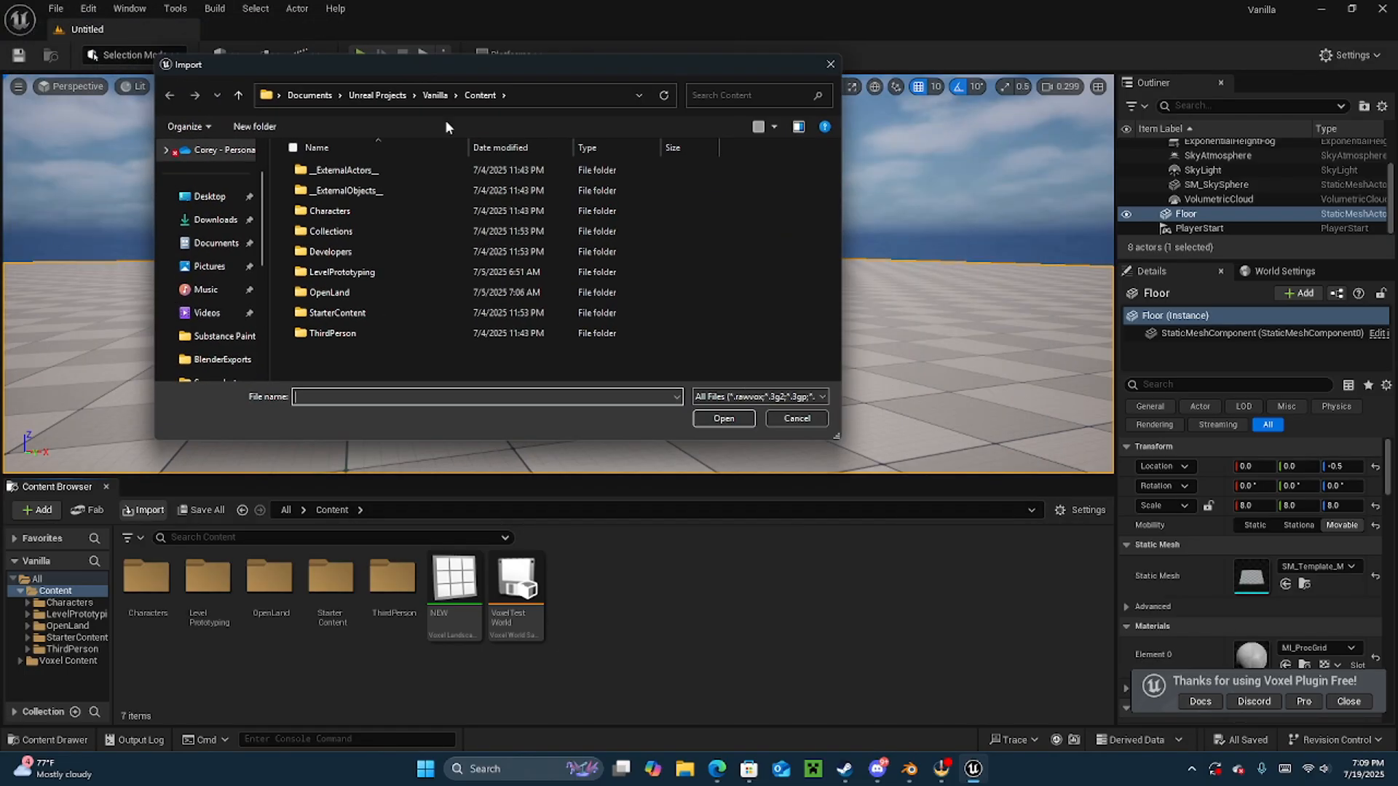
- Look at the Unreal Engine page in the Epic Games Launcher, and return to the import dialog in Unreal Editor
click(1191, 768)
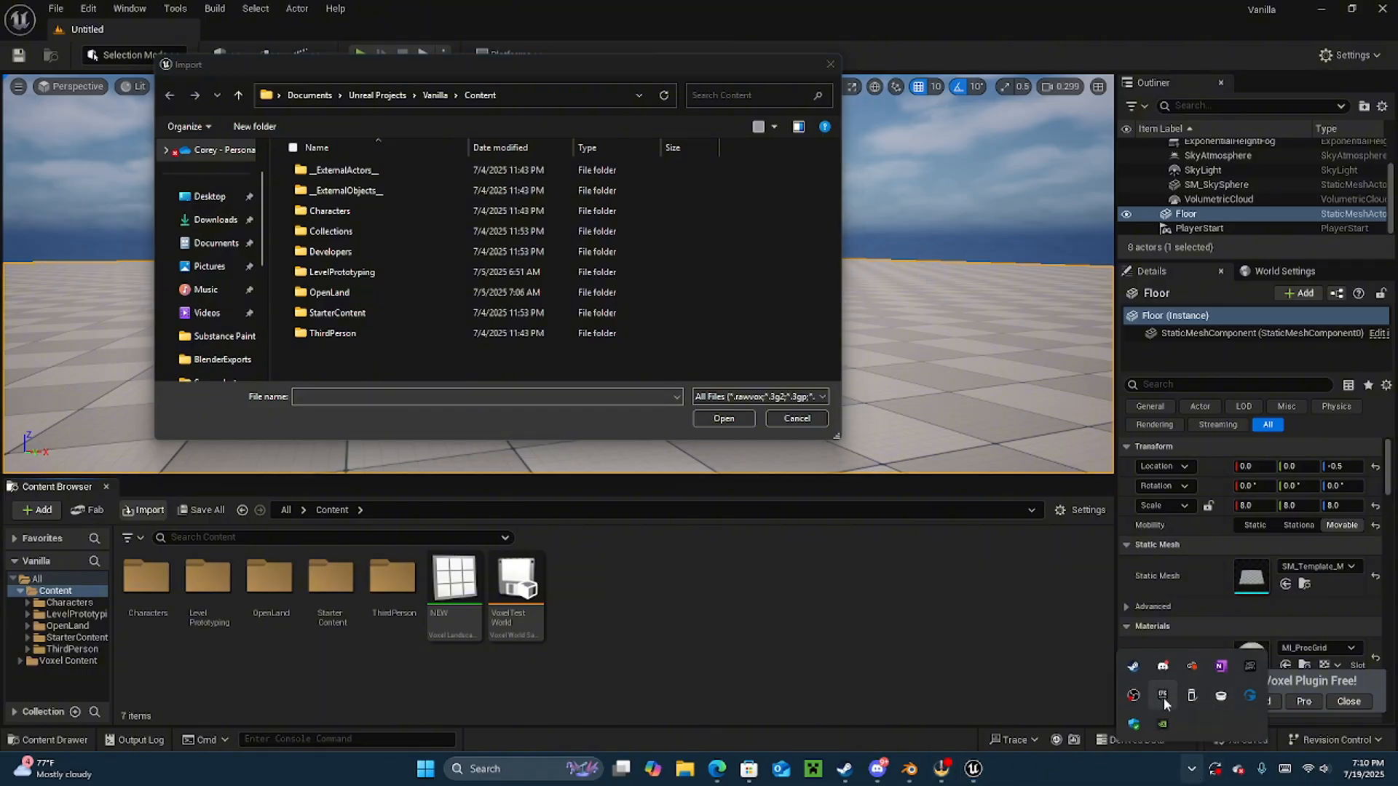
click(1163, 696)
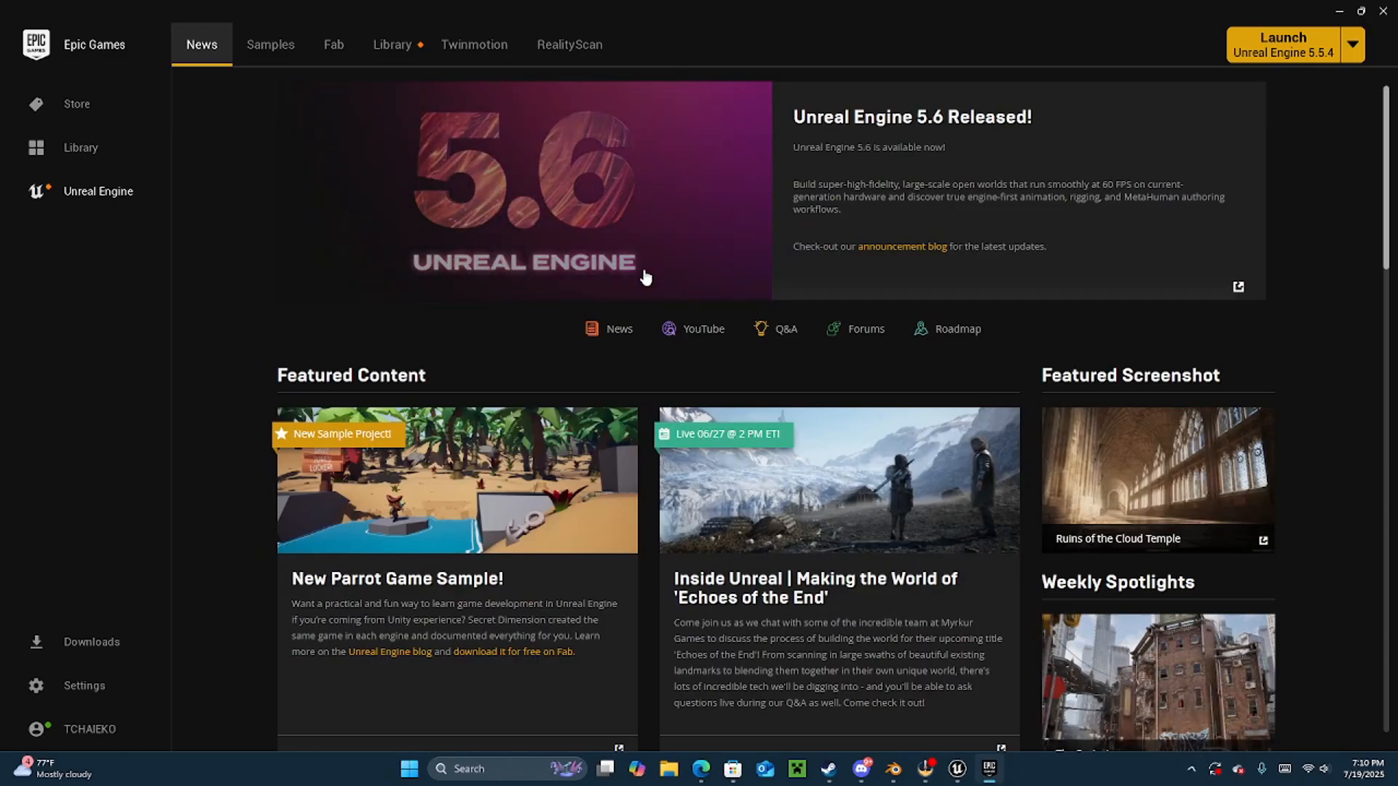
click(1339, 11)
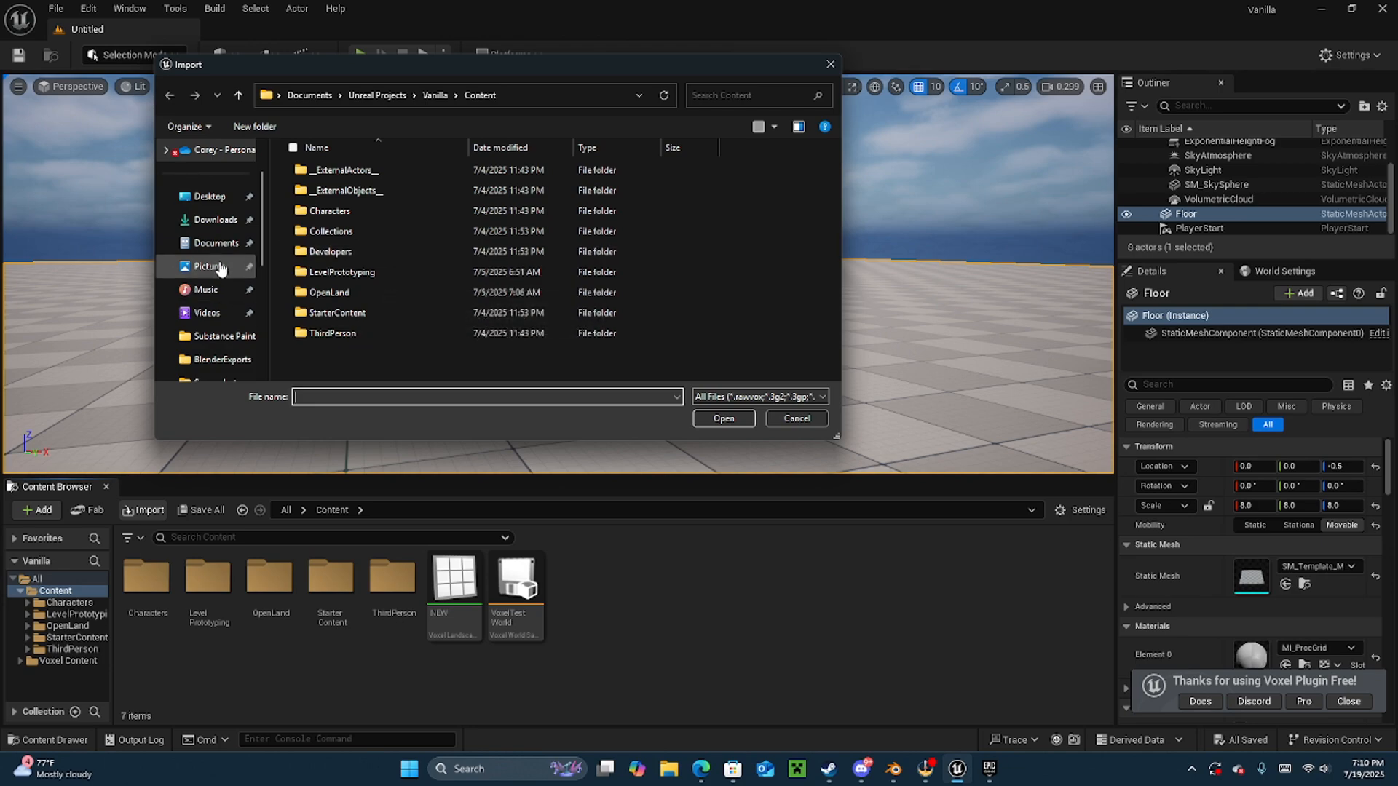
- Choose Barrel2B.fbx from the BlenderExports folder as the file to import
scroll(220, 259, down, 2)
scroll(222, 256, down, 4)
scroll(226, 226, up, 2)
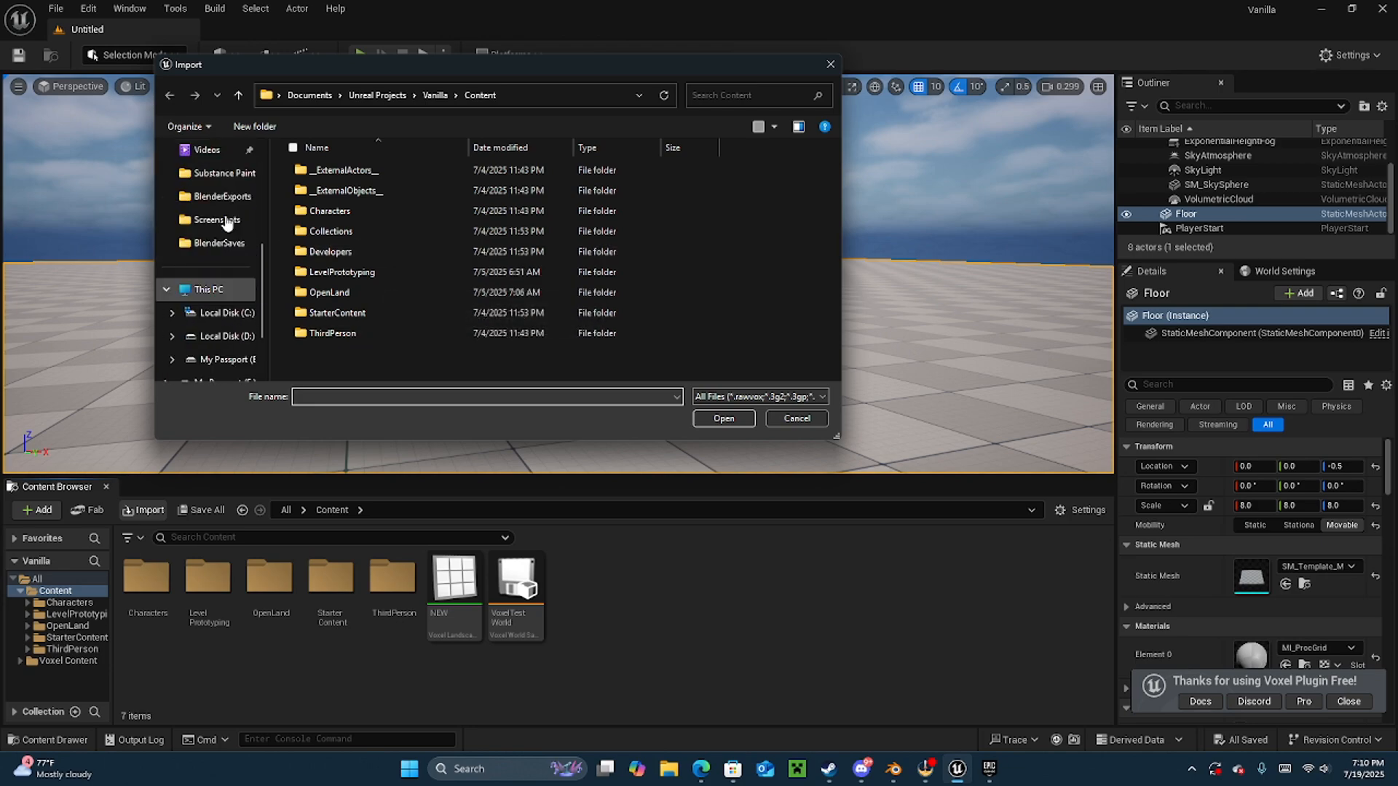
click(221, 197)
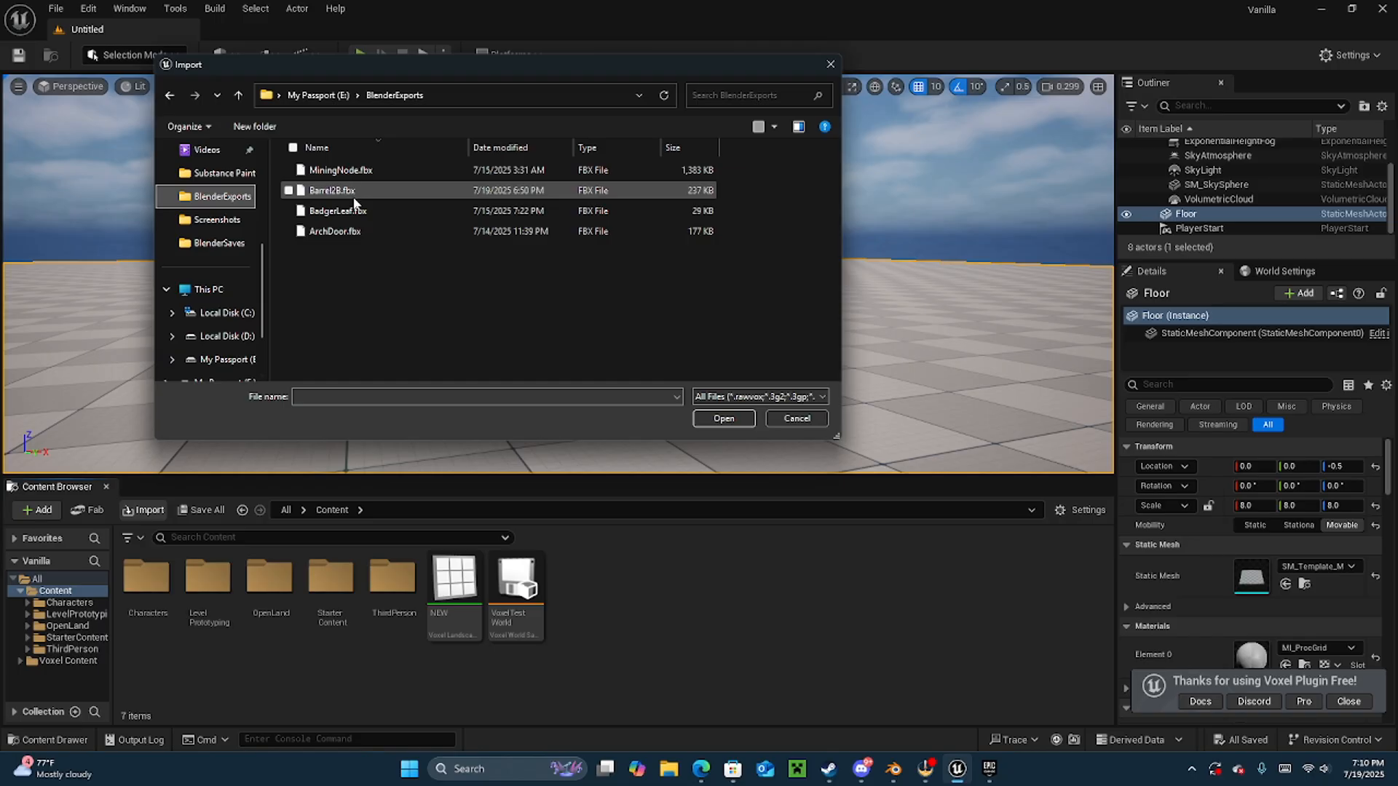
click(352, 194)
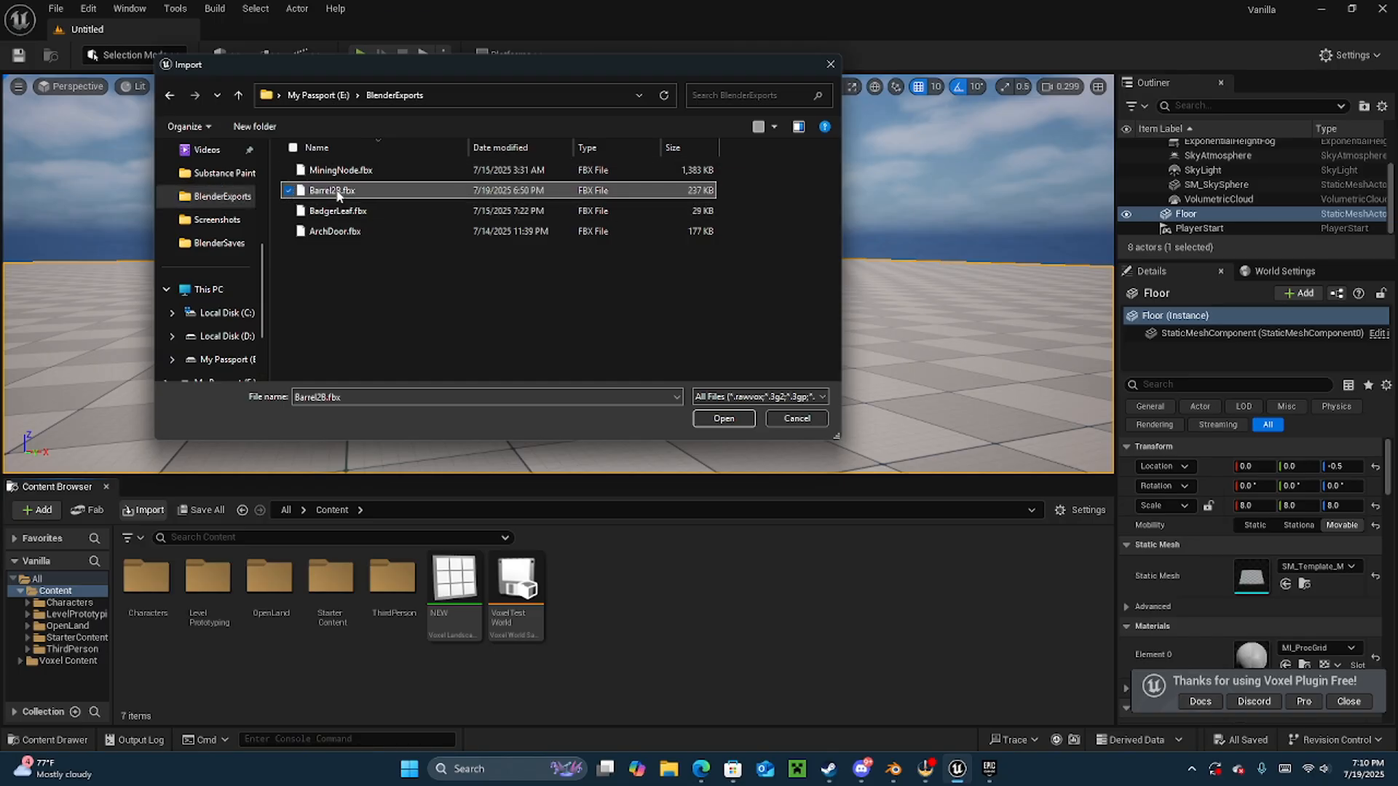
click(717, 420)
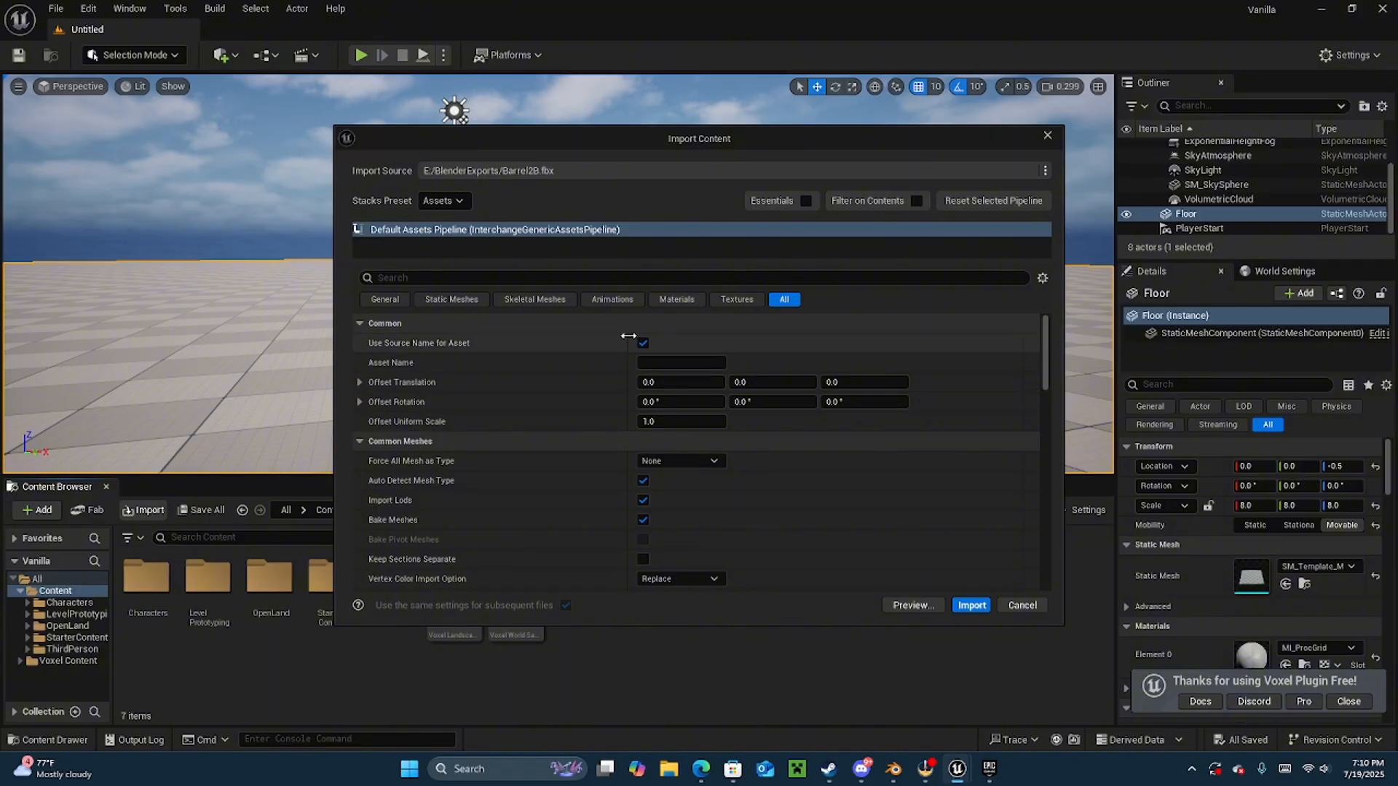
- Turn off Import Skeletal Meshes and Import Animations in the import settings for the barrel
scroll(628, 338, down, 10)
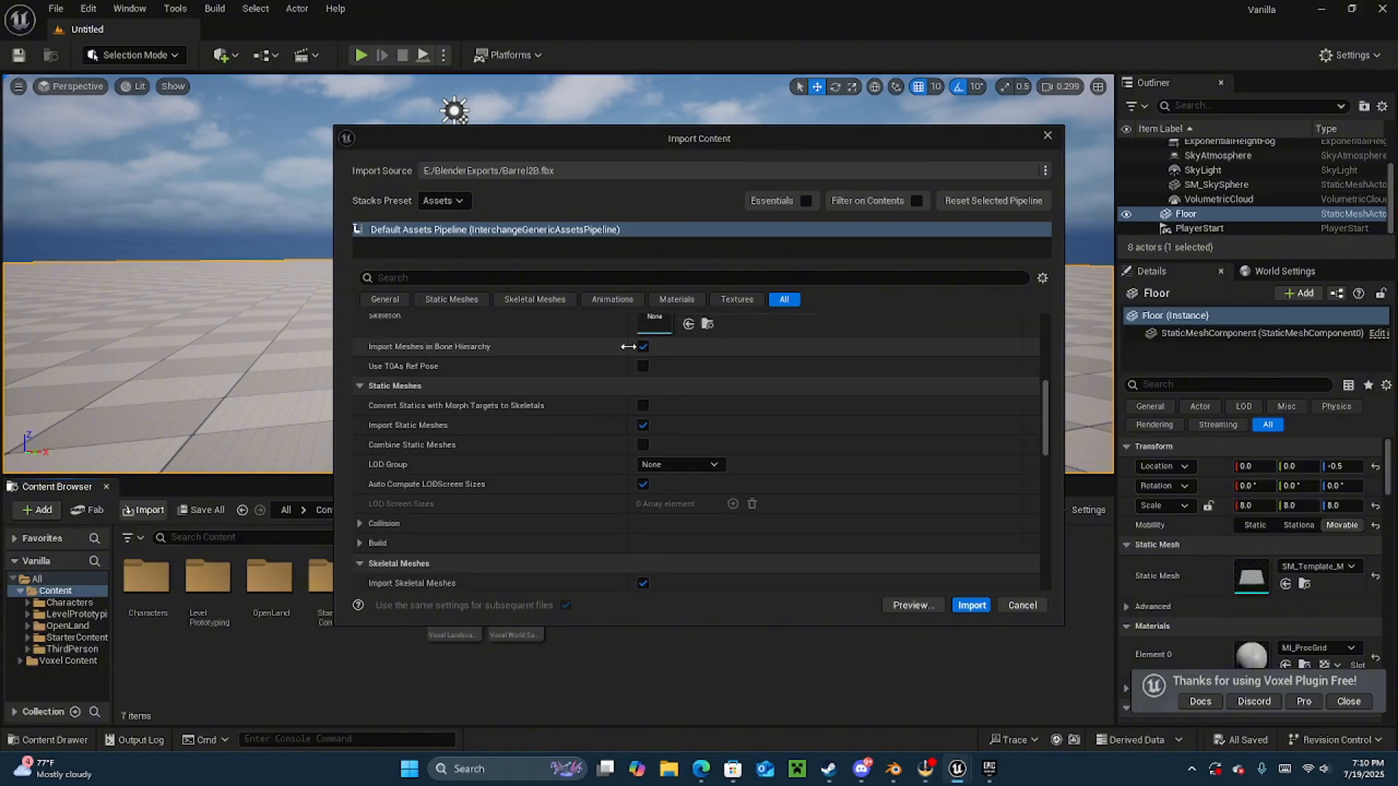
scroll(628, 347, down, 4)
scroll(628, 346, up, 4)
scroll(628, 347, down, 10)
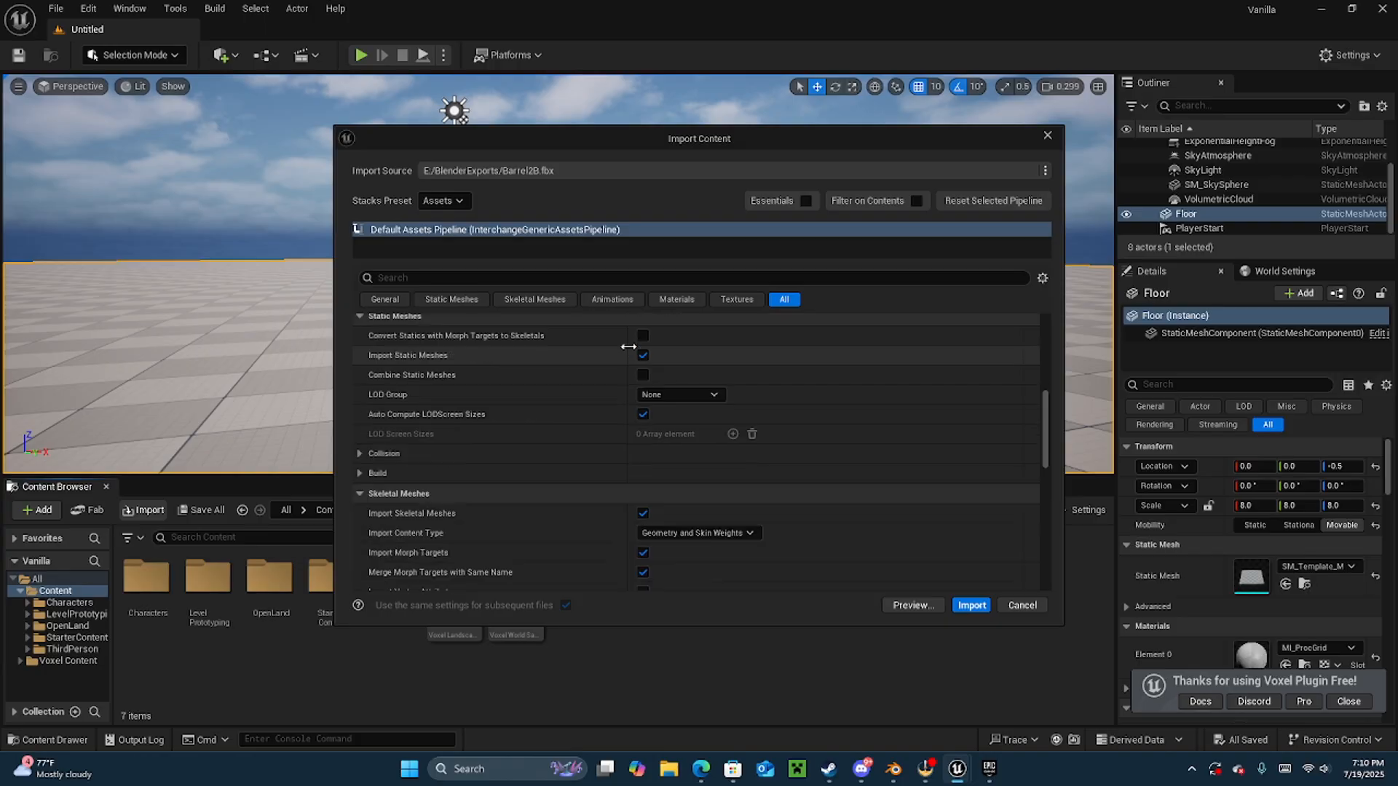
scroll(628, 346, down, 2)
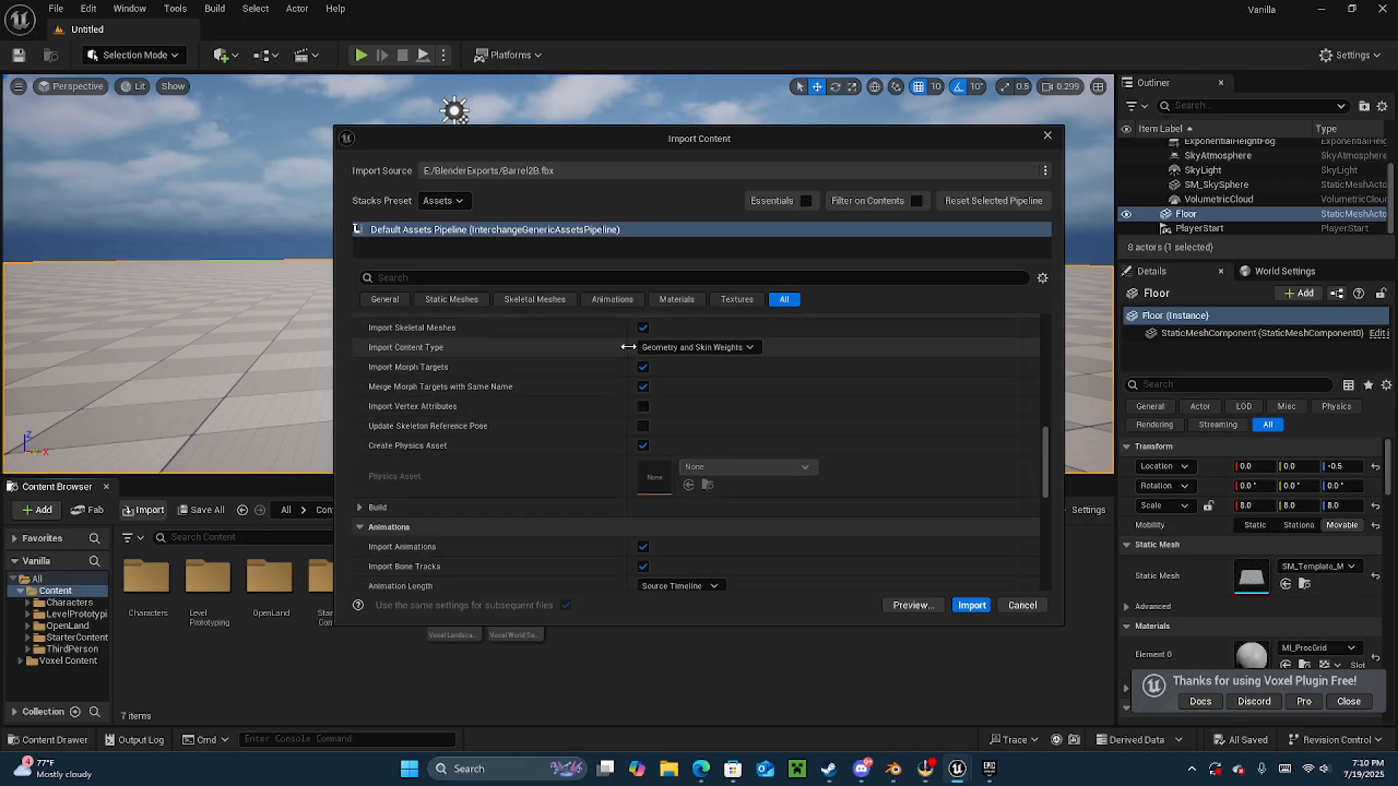
scroll(628, 347, up, 2)
click(643, 374)
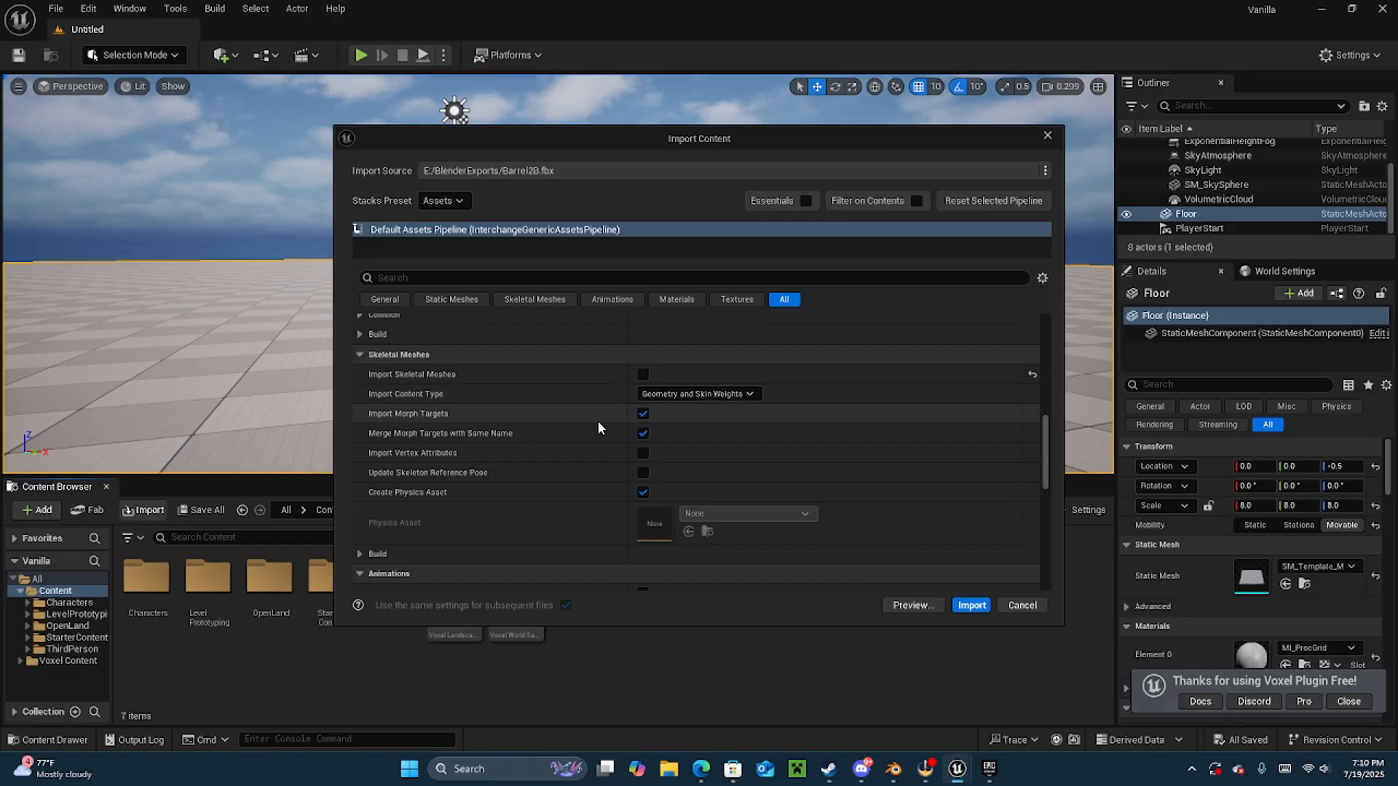
scroll(596, 419, down, 5)
scroll(589, 406, down, 5)
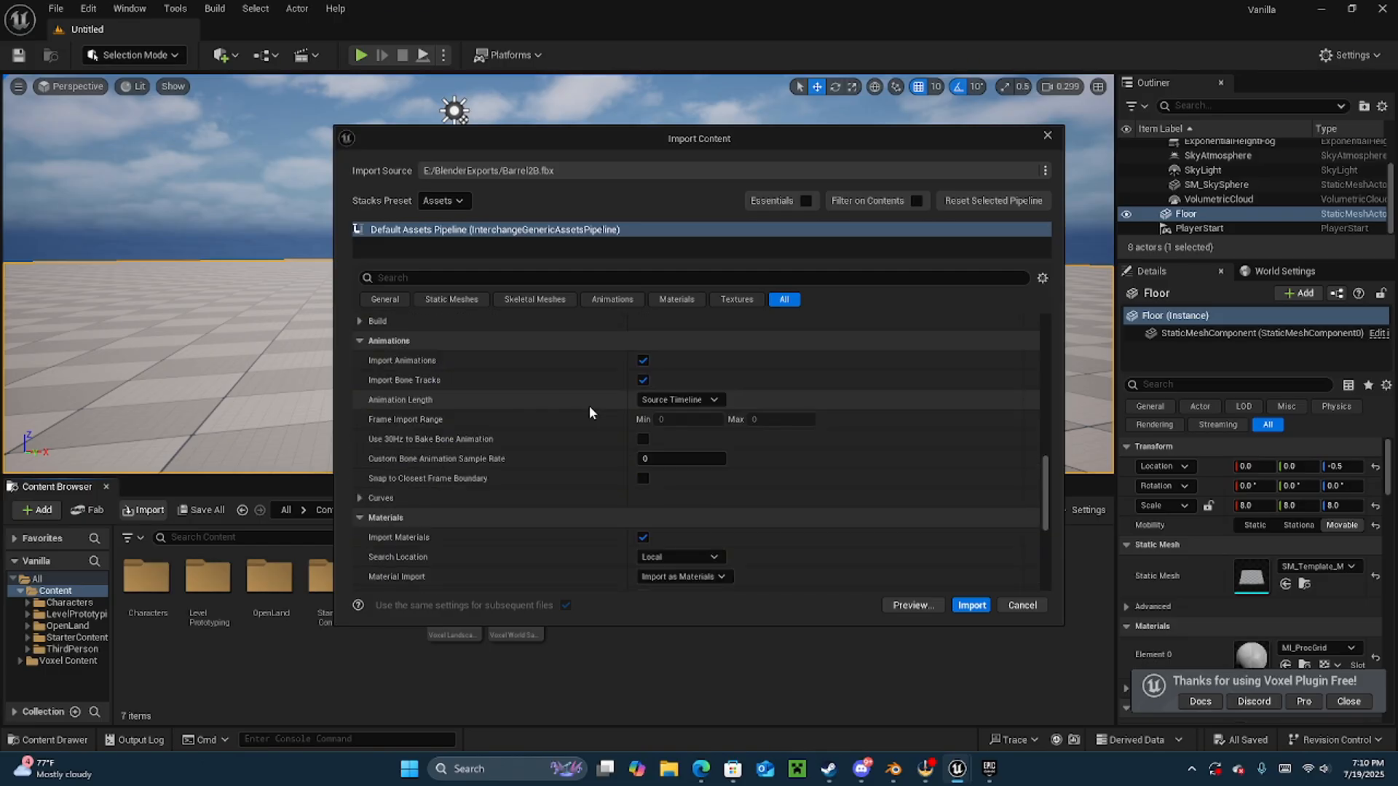
click(643, 360)
- Turn off Import Textures for the barrel while keeping Import Materials enabled
scroll(587, 382, down, 8)
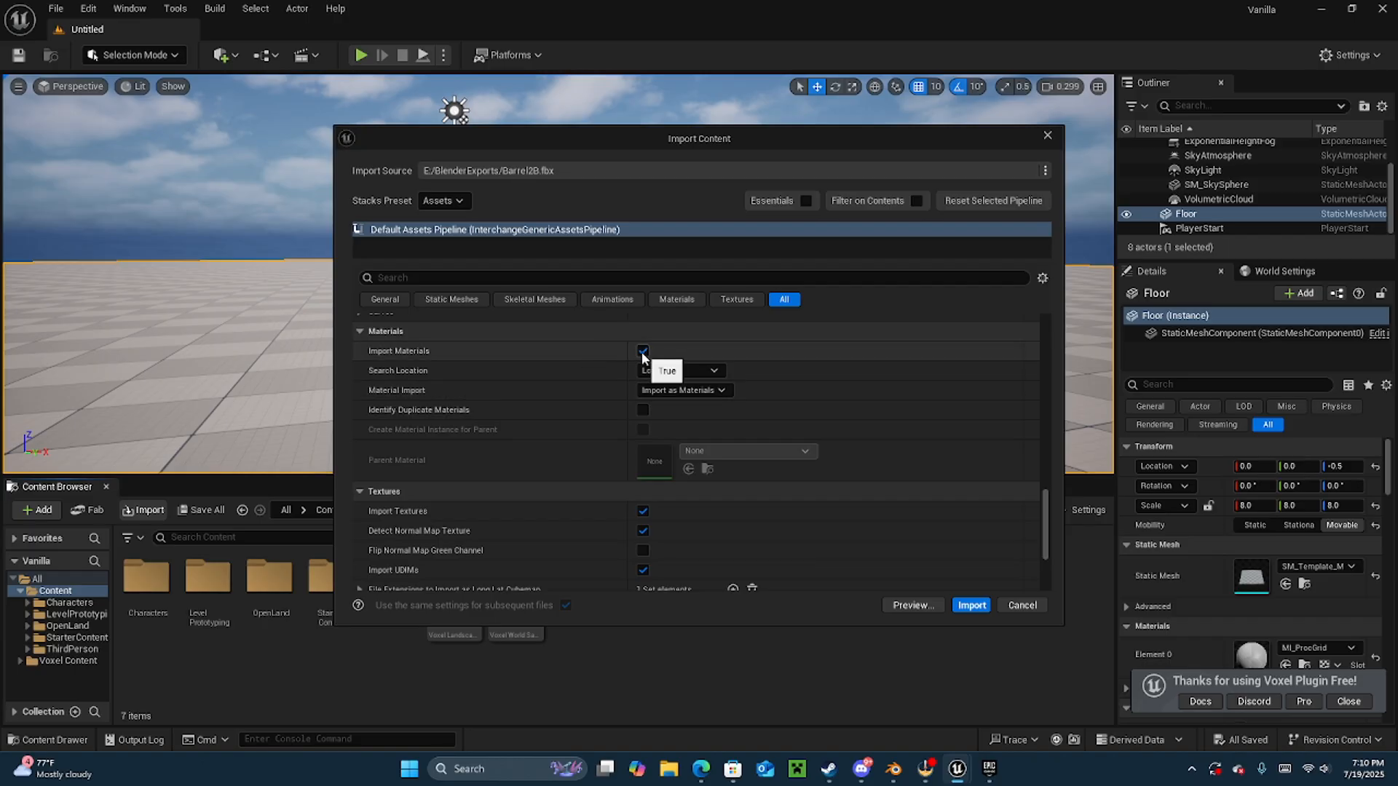
click(643, 352)
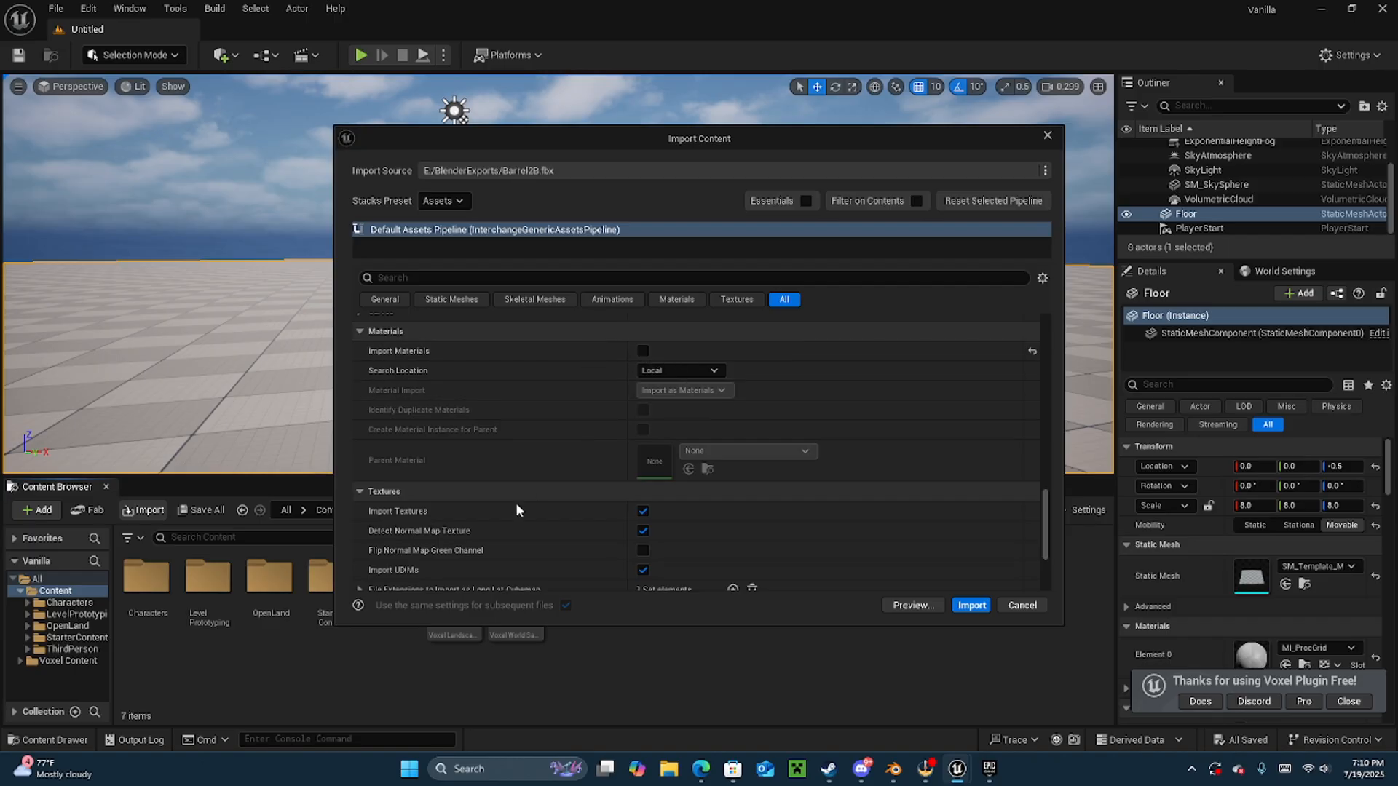
scroll(505, 485, down, 7)
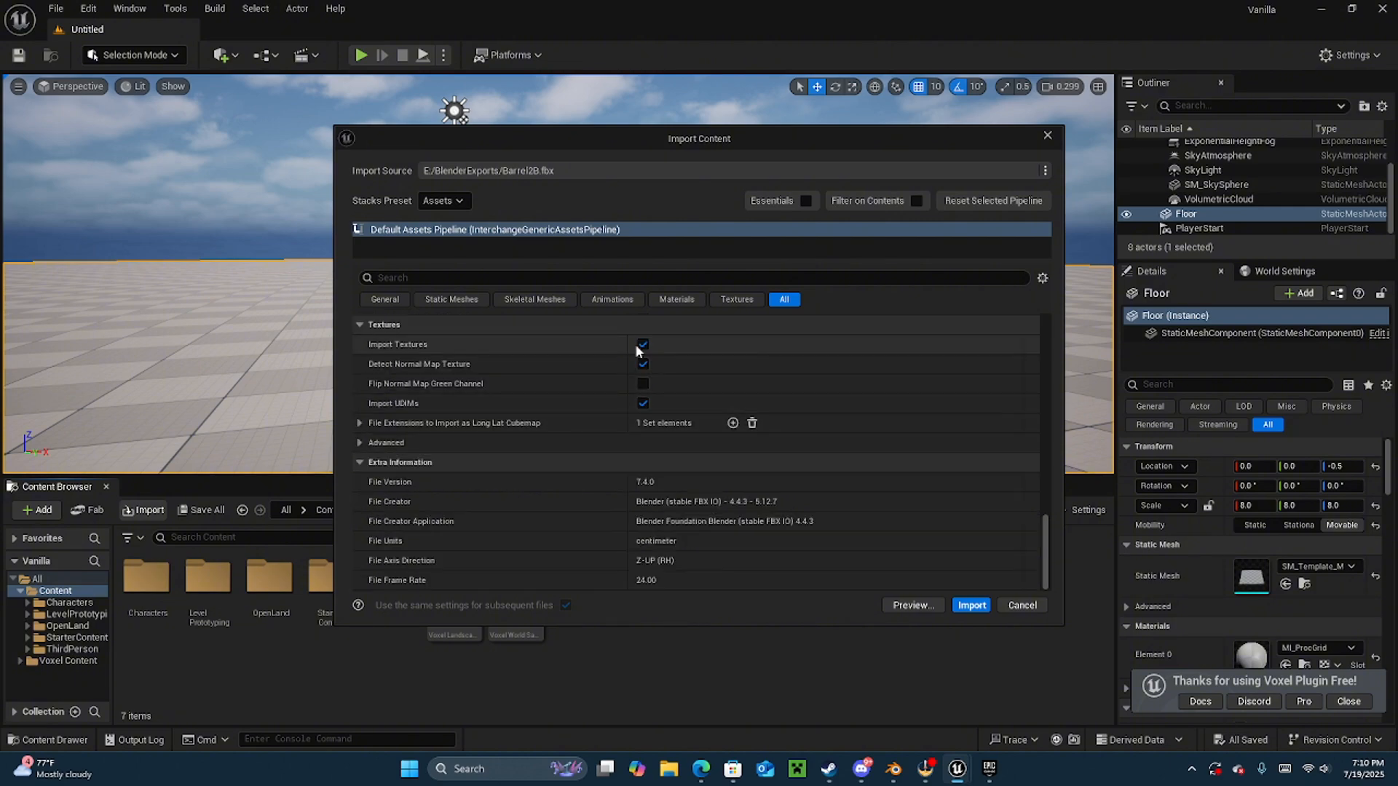
click(641, 347)
scroll(641, 354, up, 7)
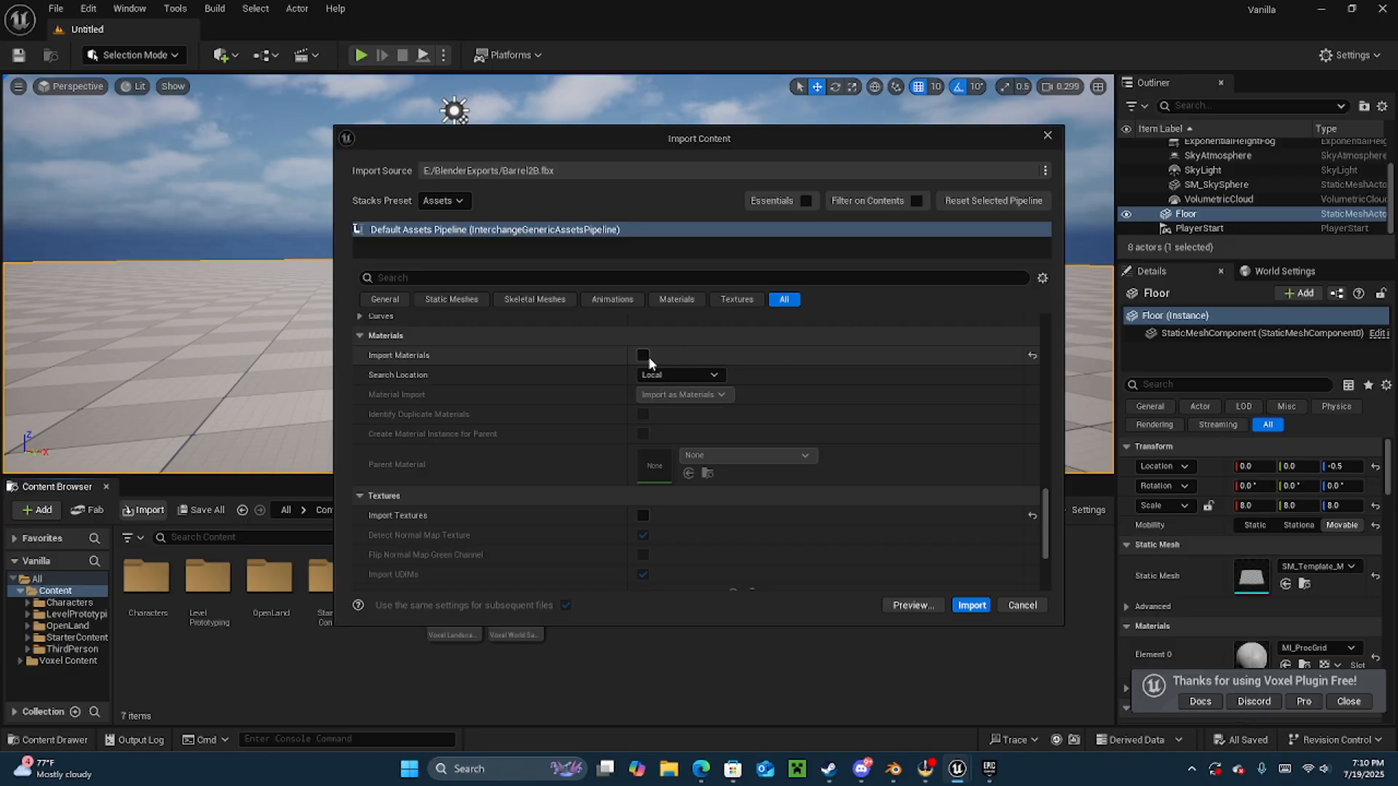
click(647, 356)
scroll(535, 391, down, 5)
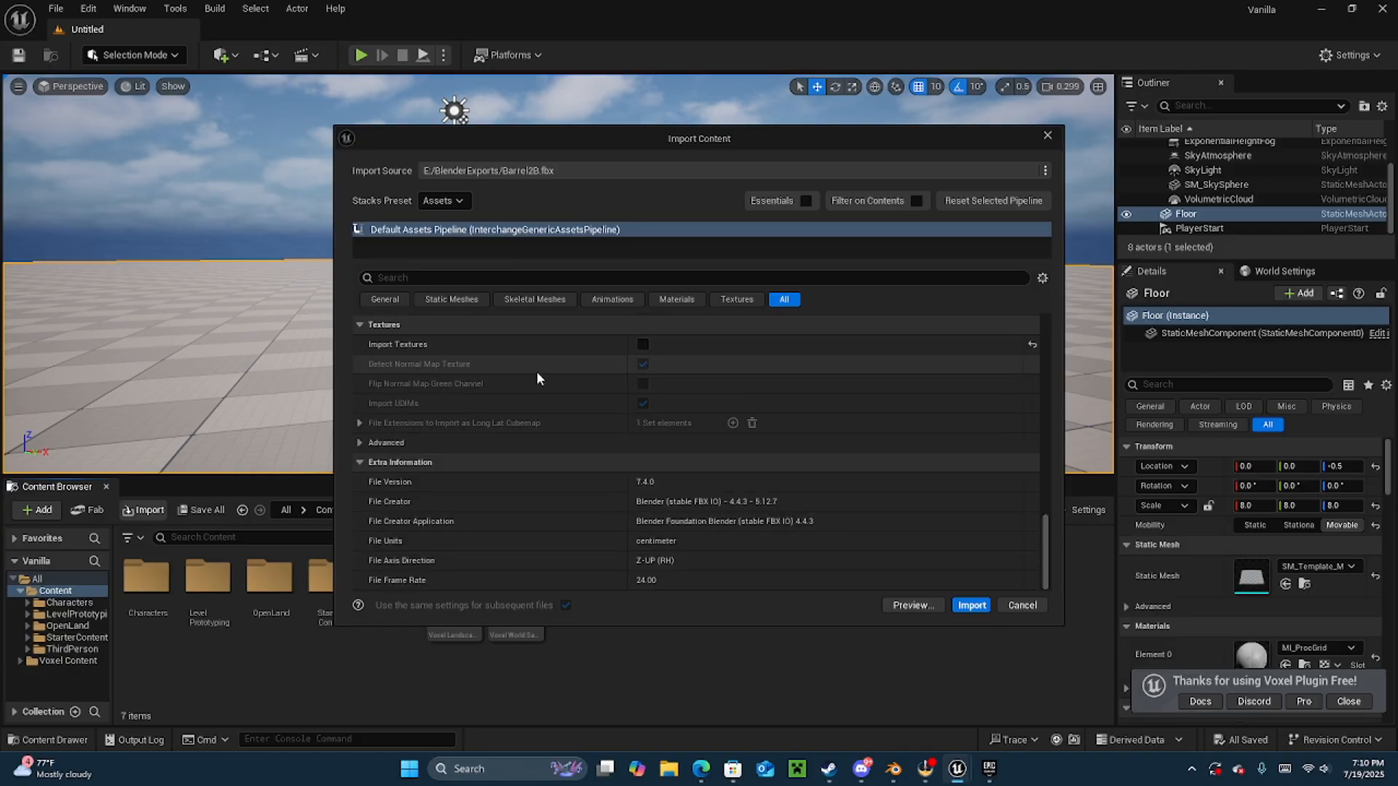
- Check that Import Static Meshes is enabled in the import settings, and import the barrel into the Content folder
scroll(536, 370, up, 15)
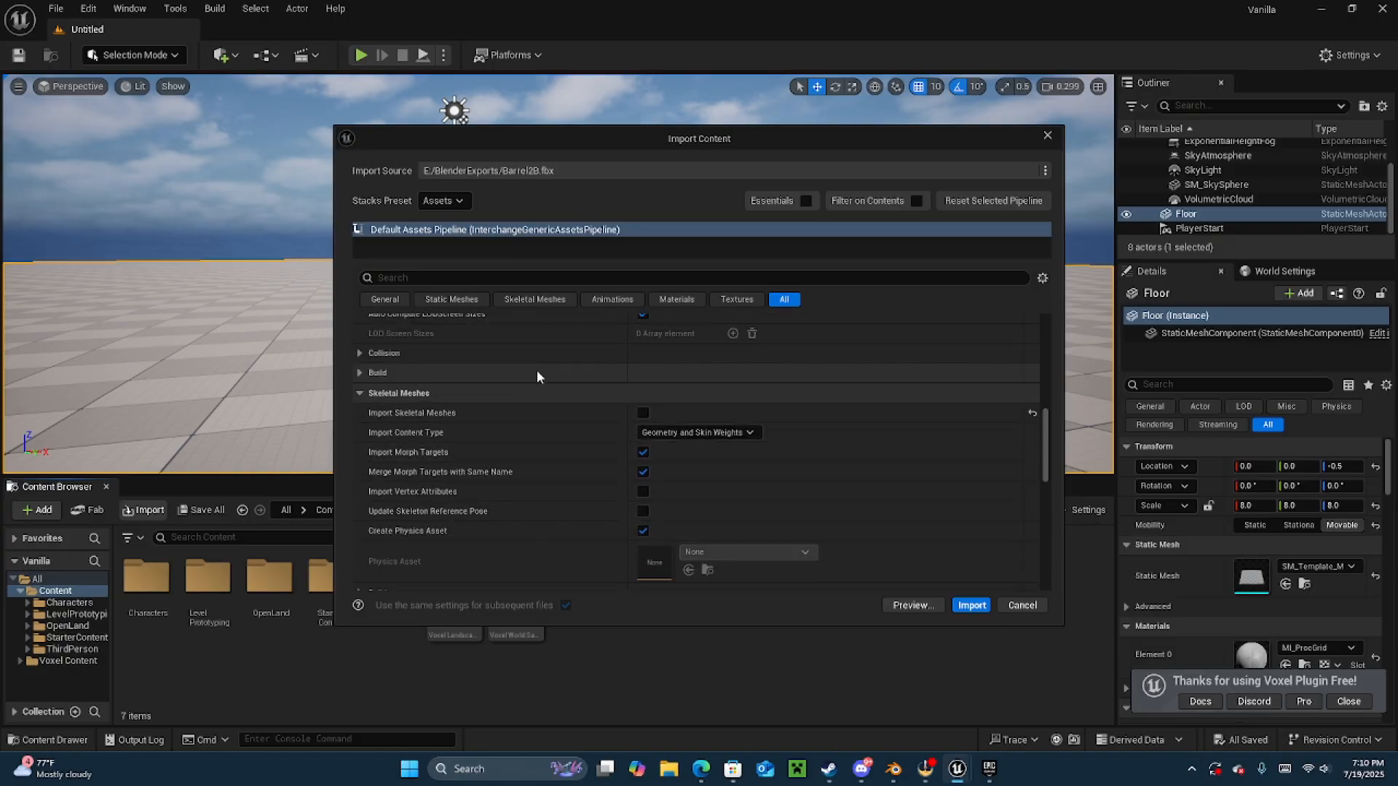
scroll(536, 376, up, 2)
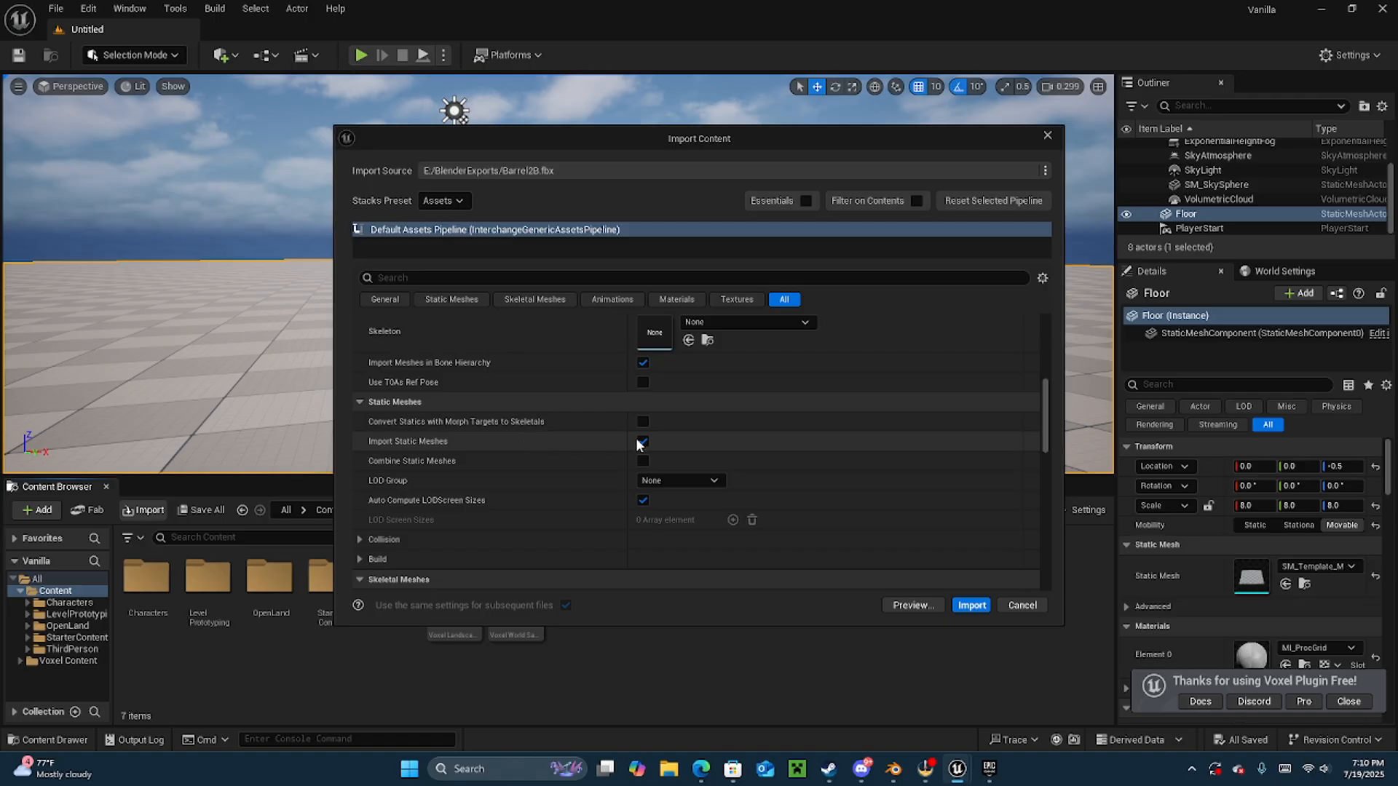
scroll(482, 379, up, 8)
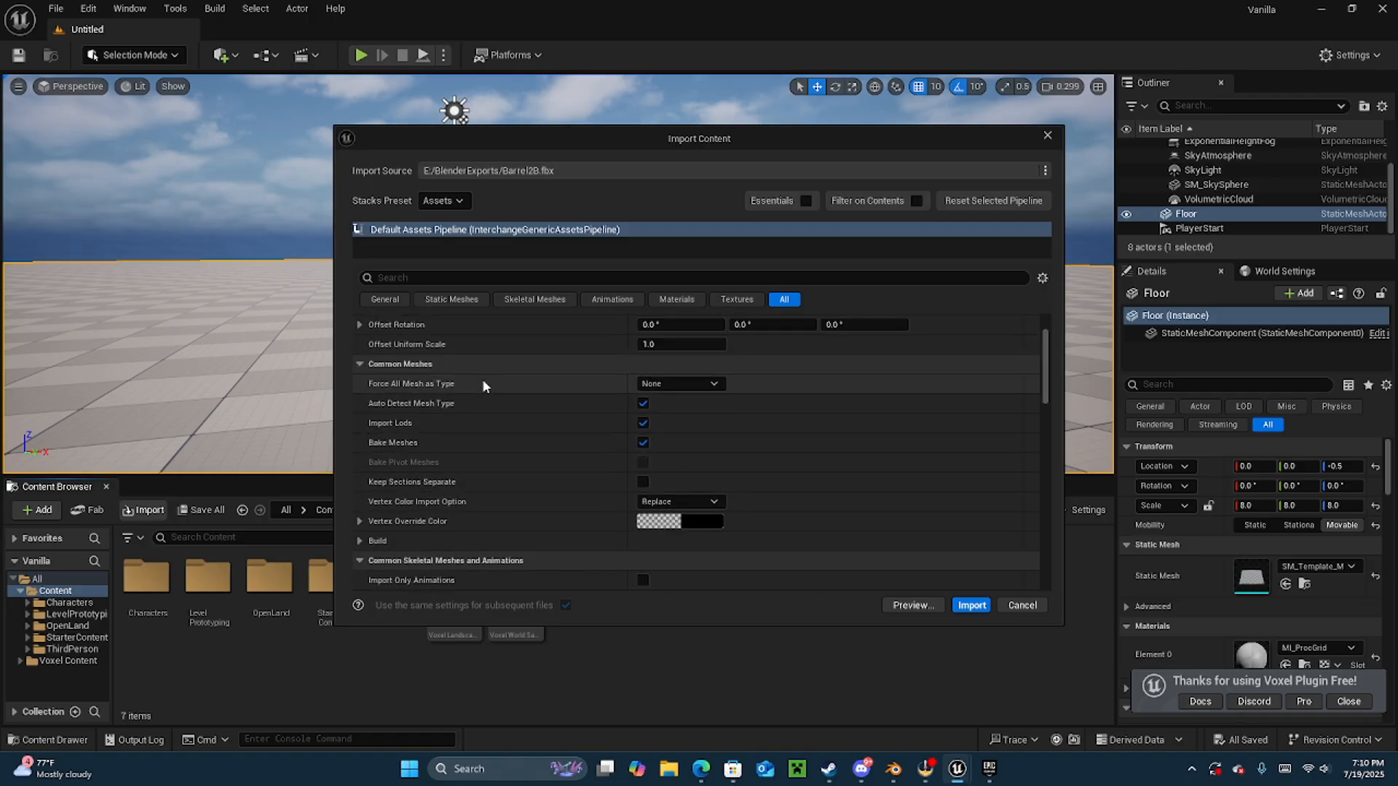
scroll(482, 379, up, 3)
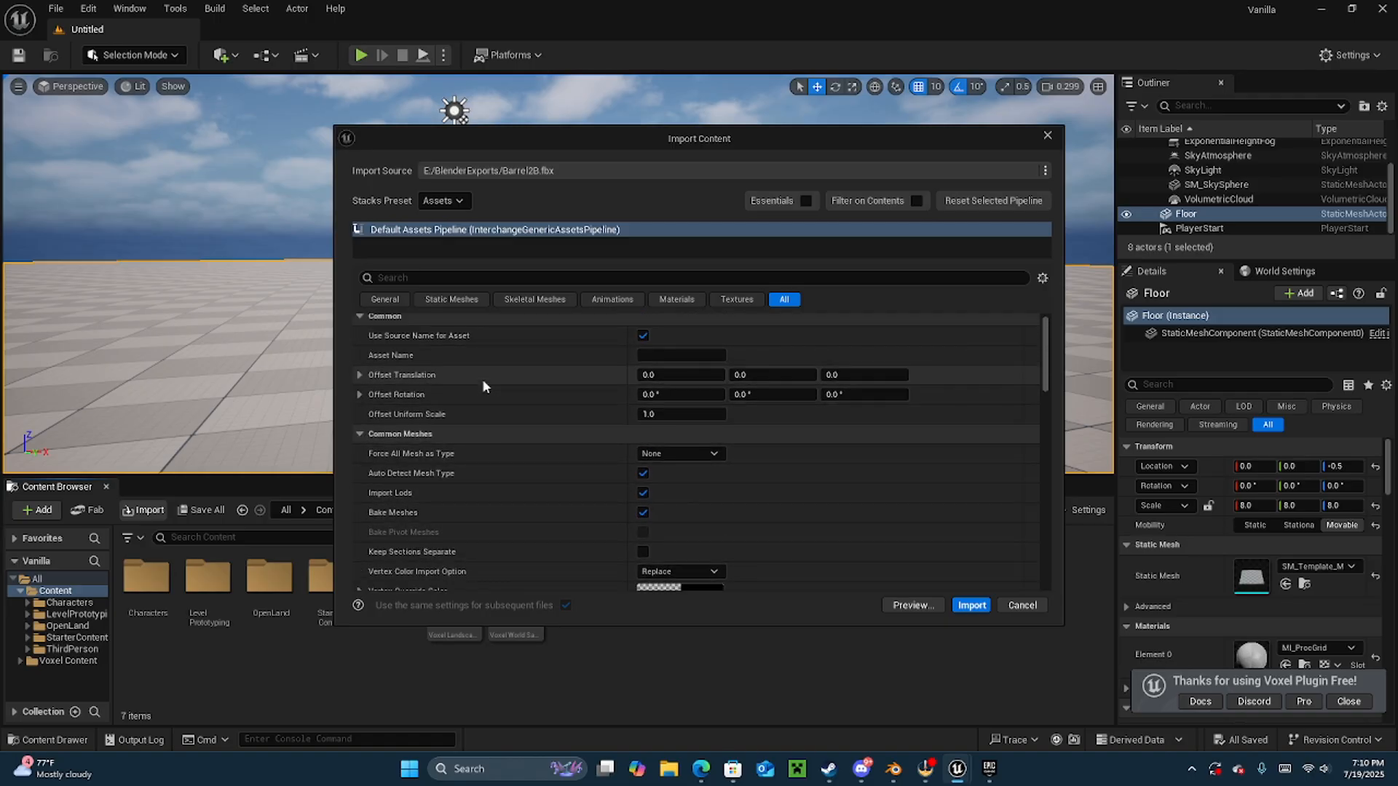
click(970, 605)
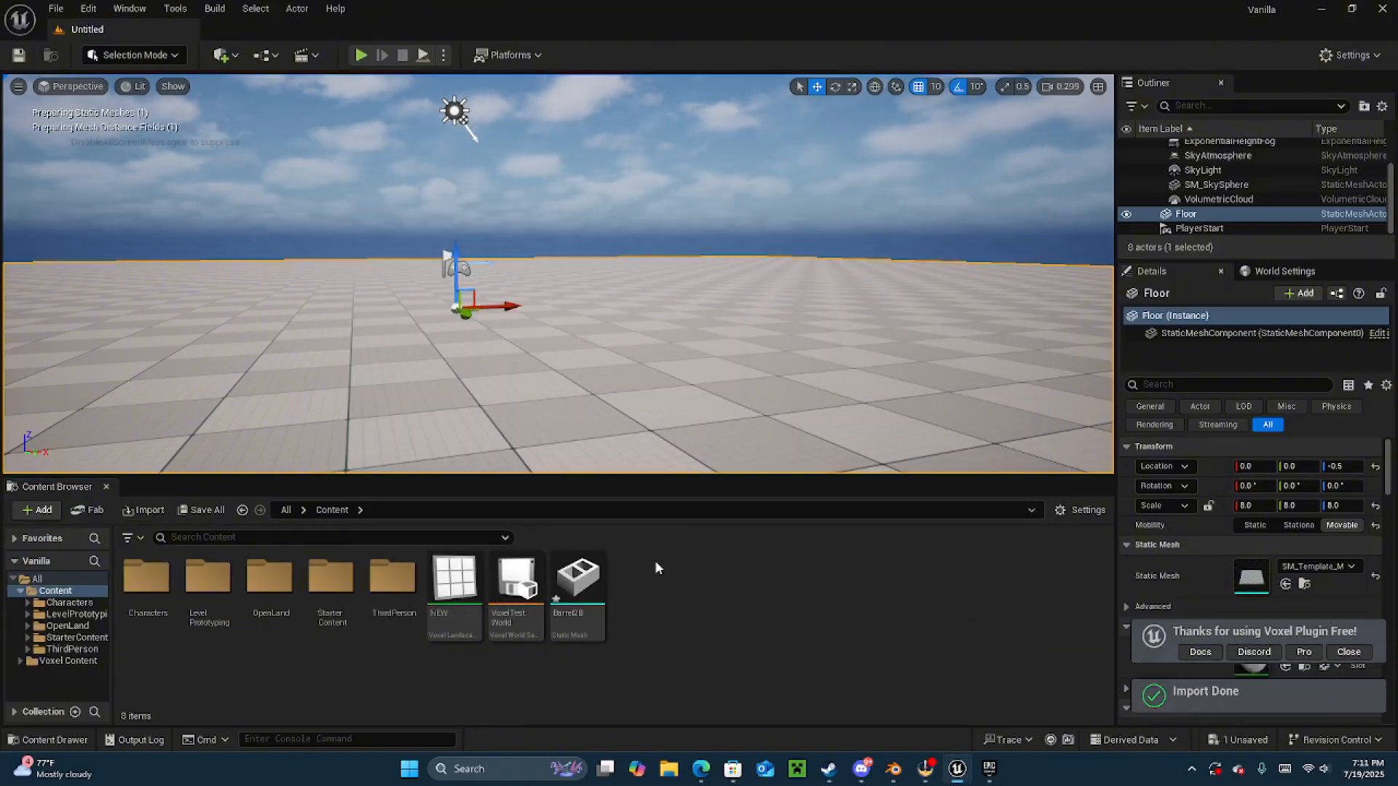
- Place the Barrel2B static mesh in the level on the floor beside the player start, and check its material slot
drag(579, 583, 322, 315)
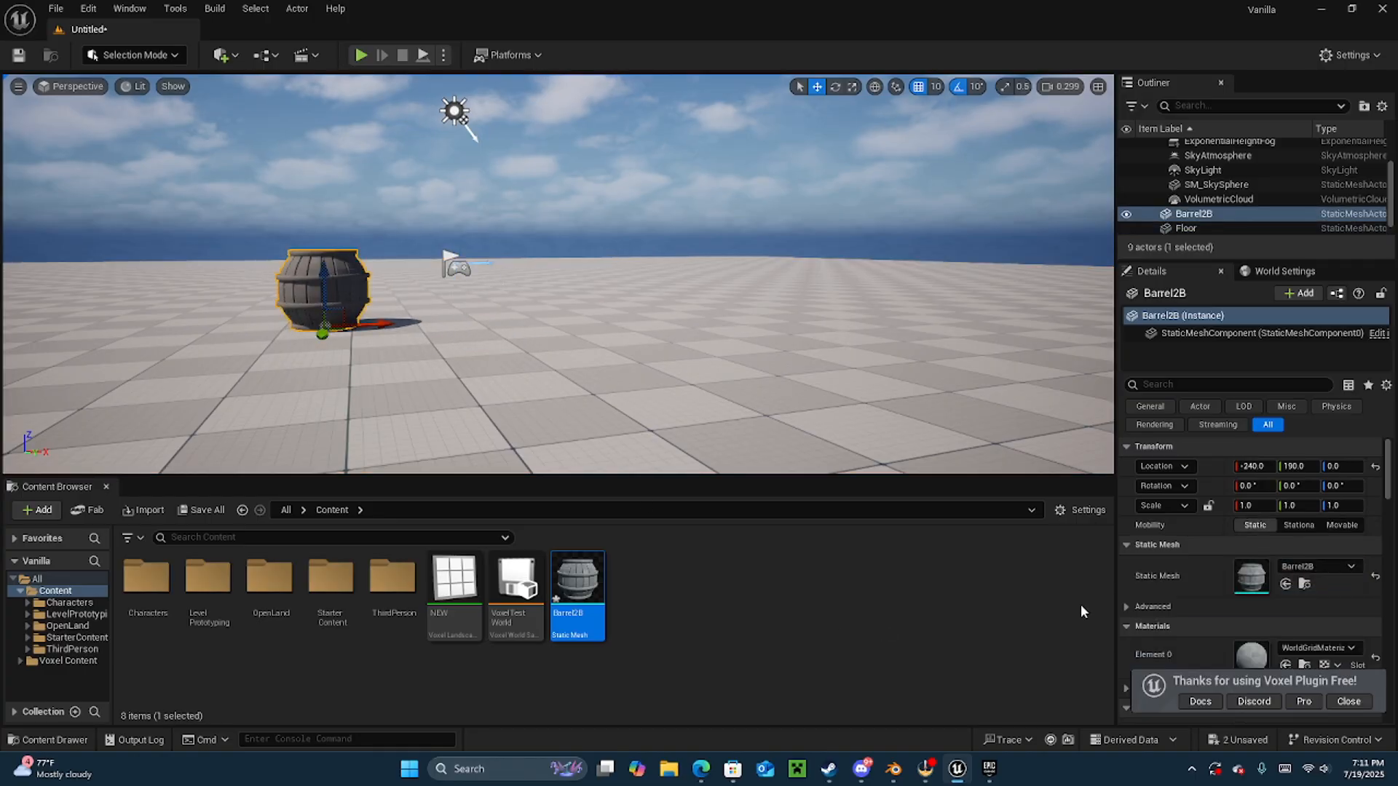
scroll(1193, 569, down, 5)
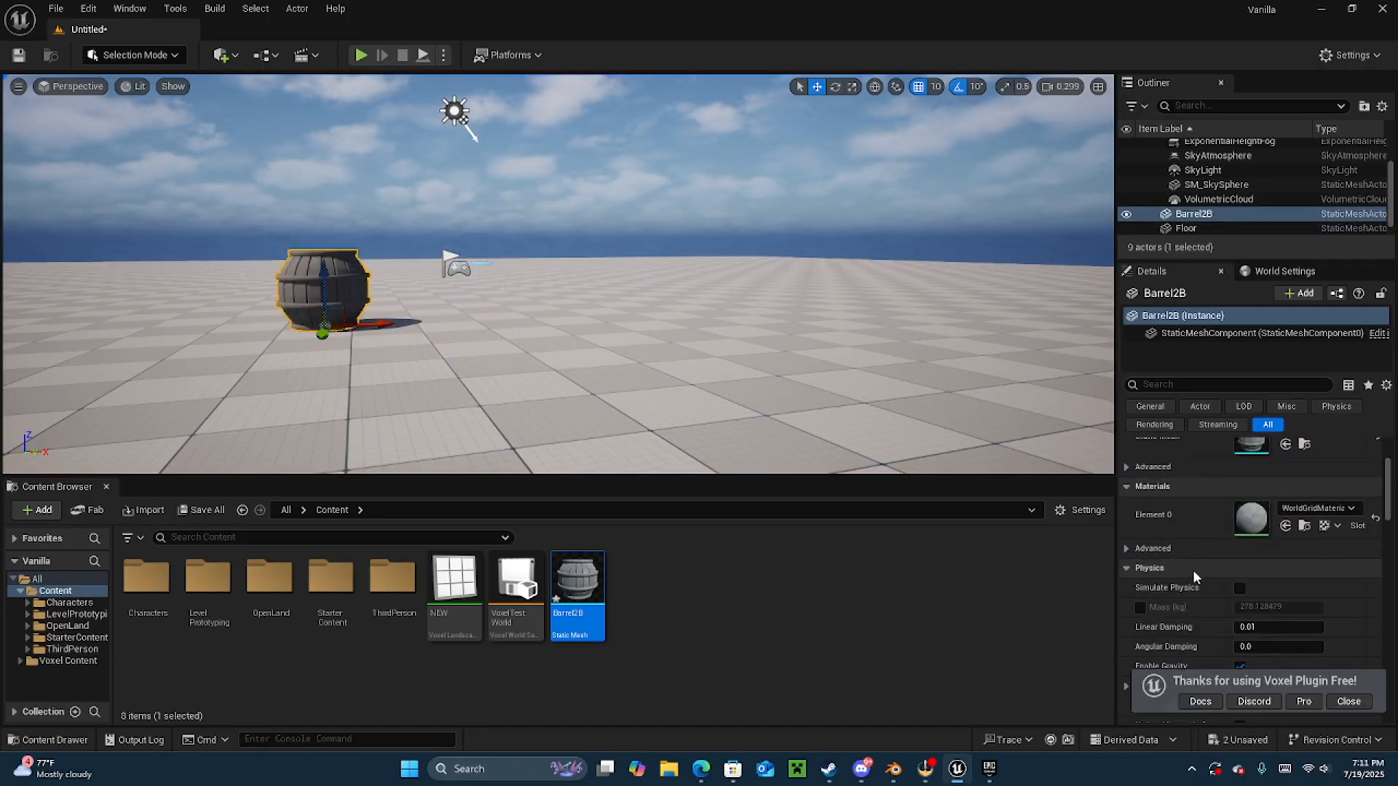
scroll(1193, 569, up, 5)
- Create a new material in the Content folder and name it Barrel2B_Material
click(654, 584)
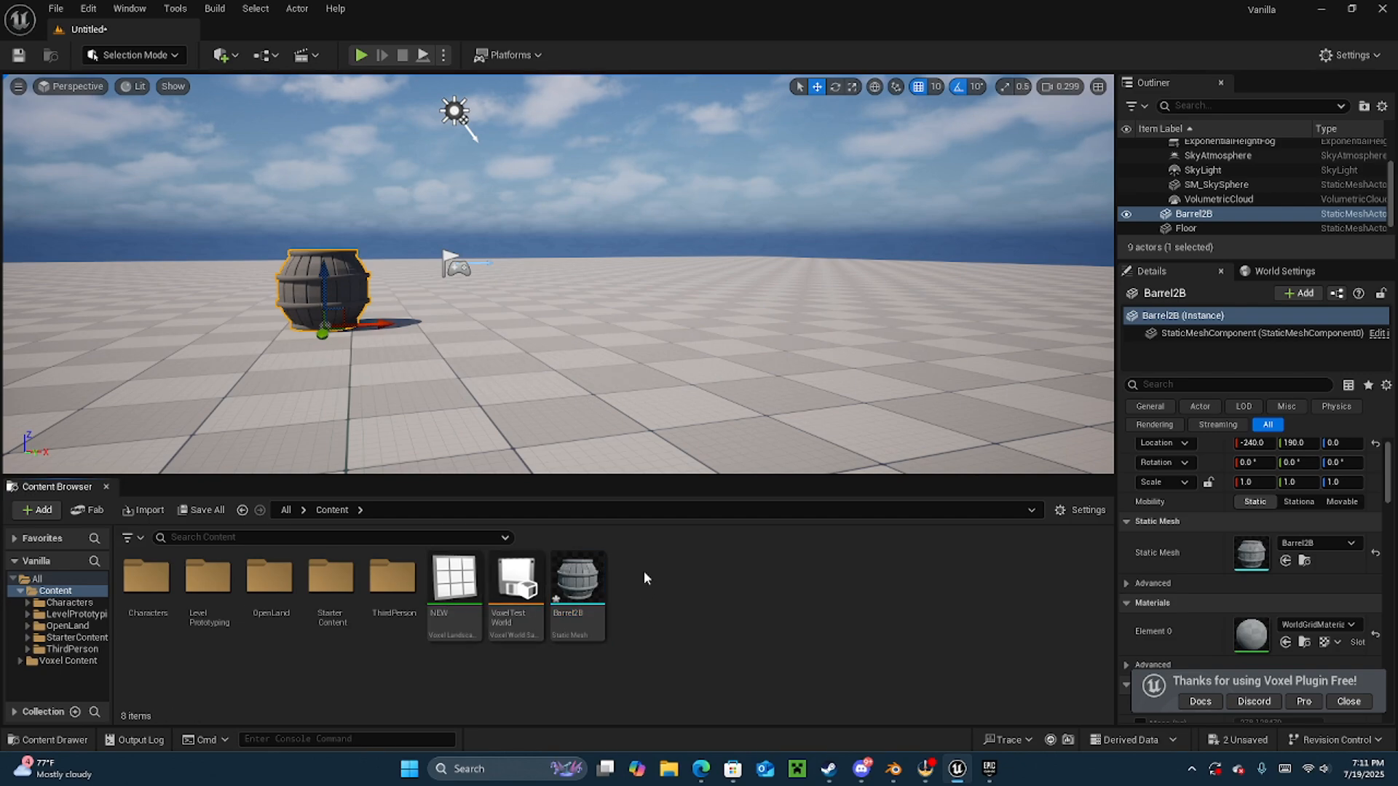
right_click(644, 584)
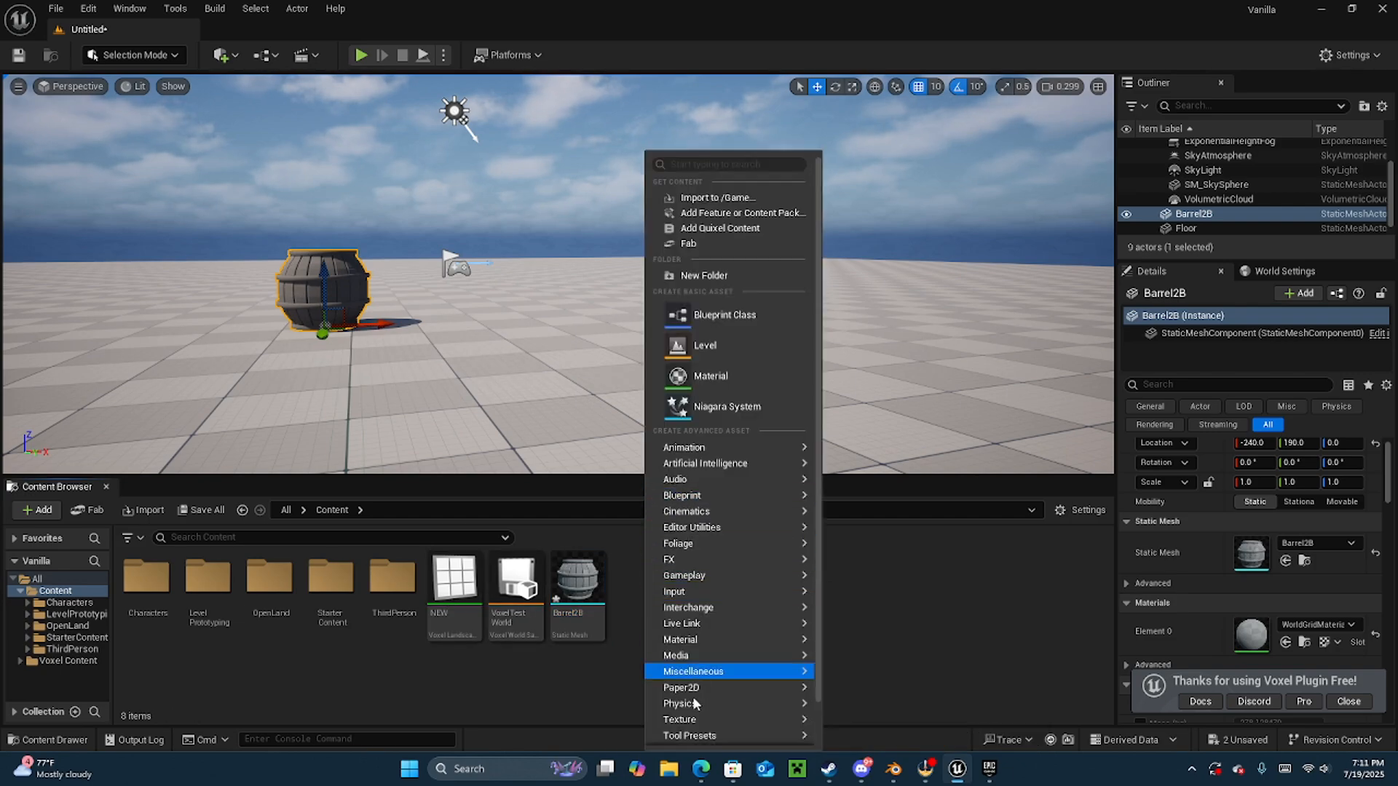
mouse_move(692, 687)
mouse_move(699, 640)
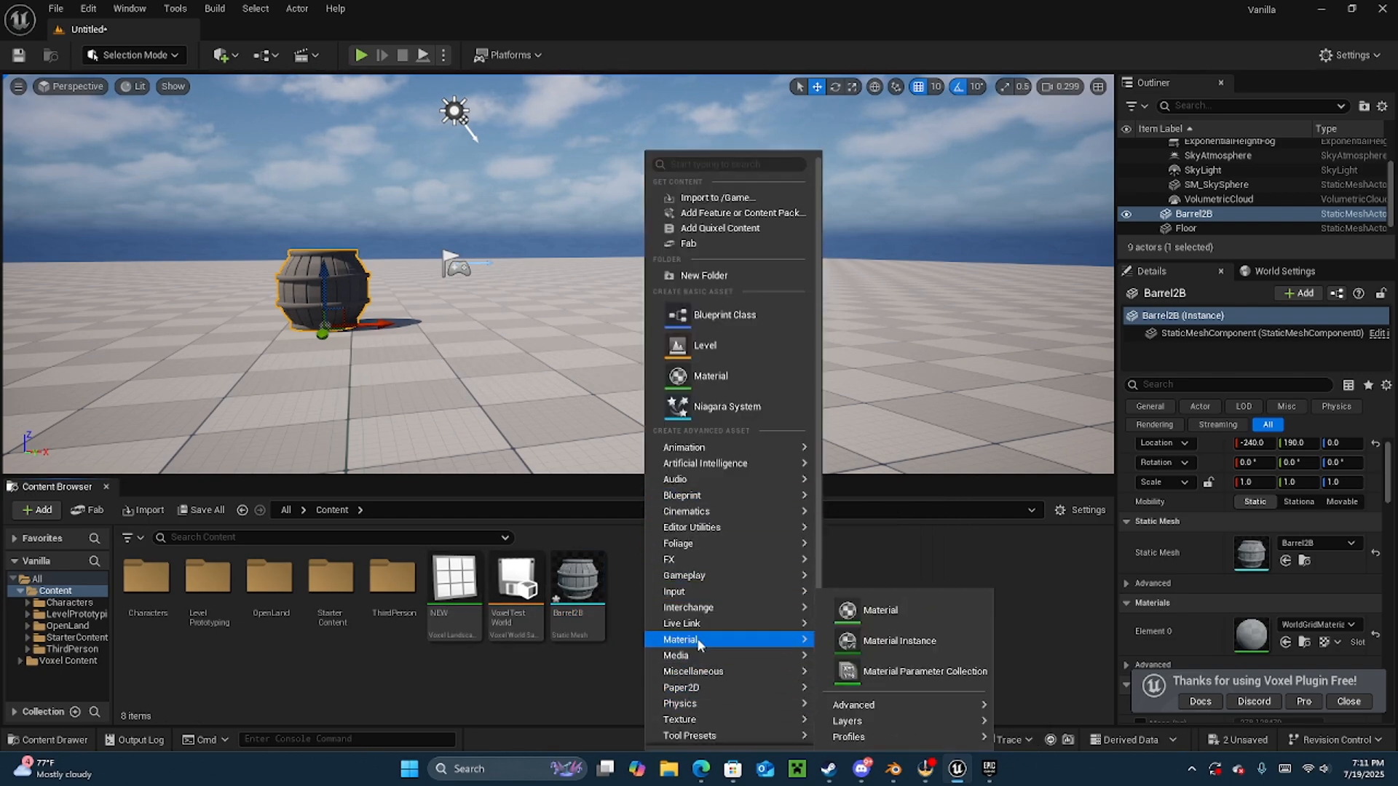
click(902, 613)
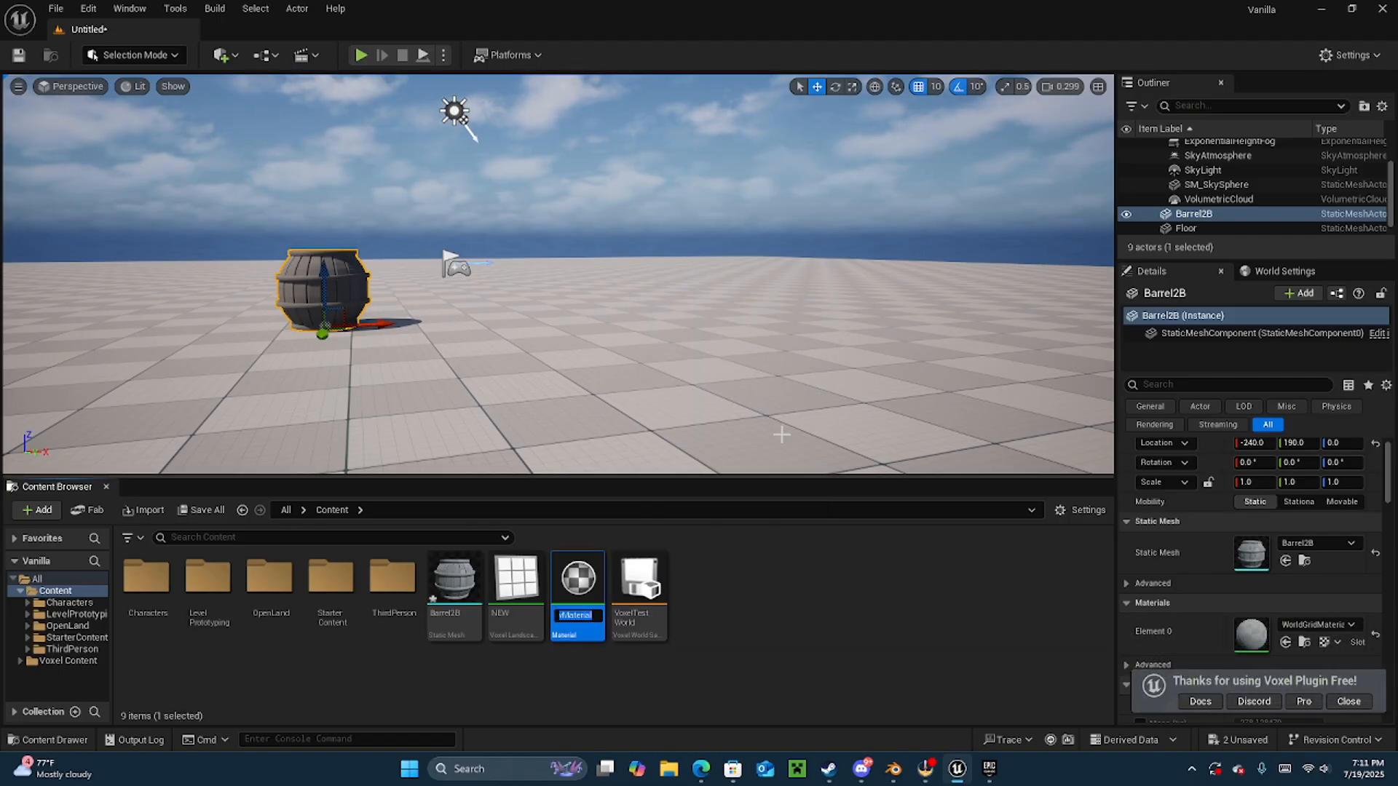
text(Barrel)
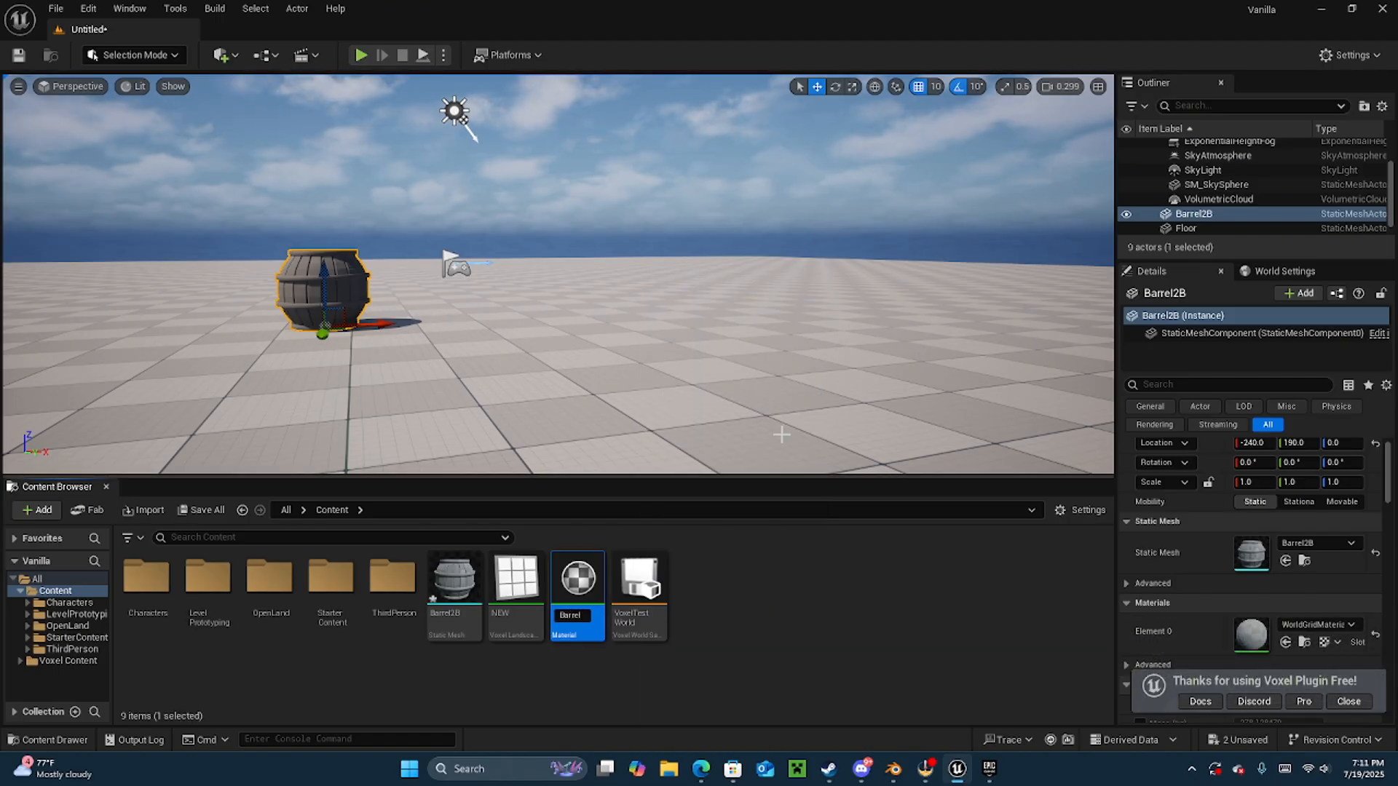
text(2b)
key(BackSpace)
text(B_Materi)
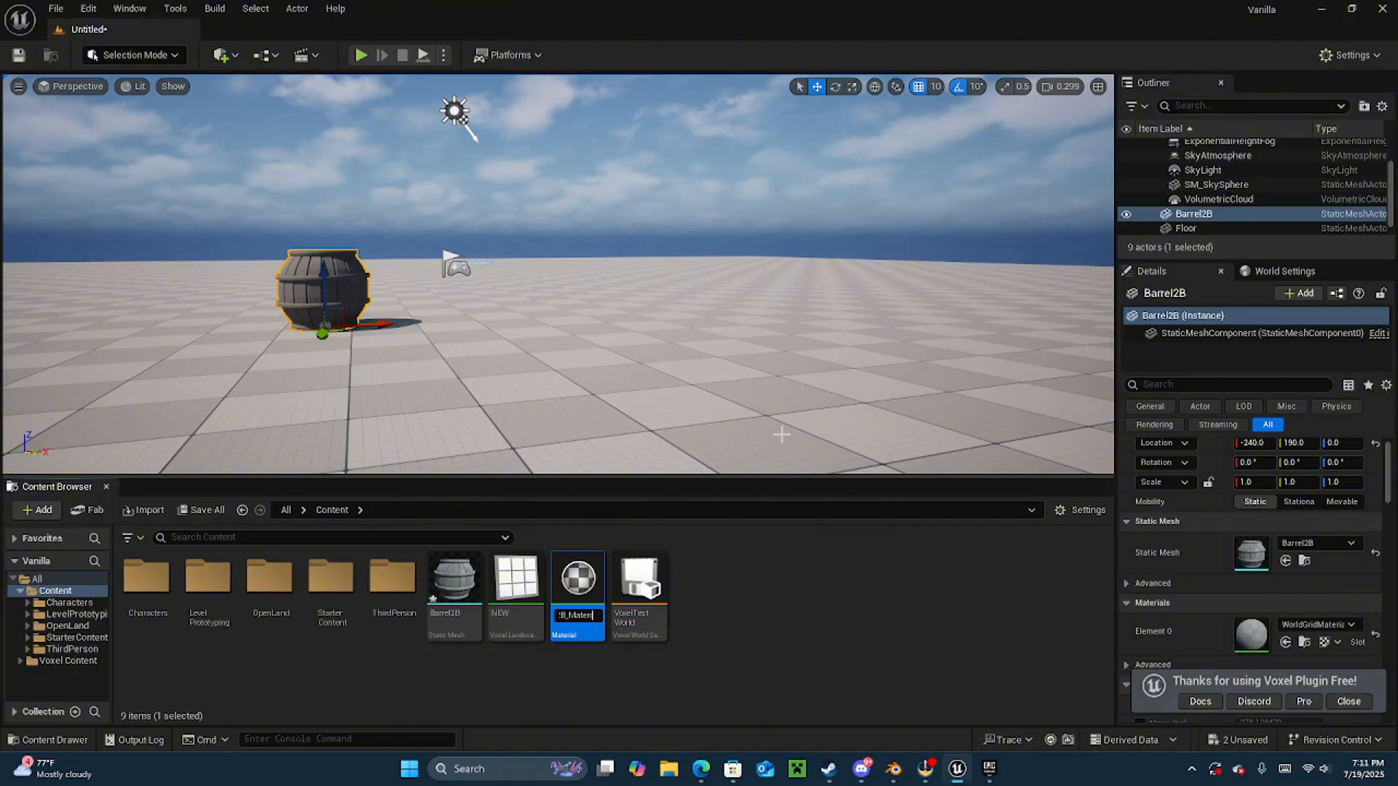
key(Return)
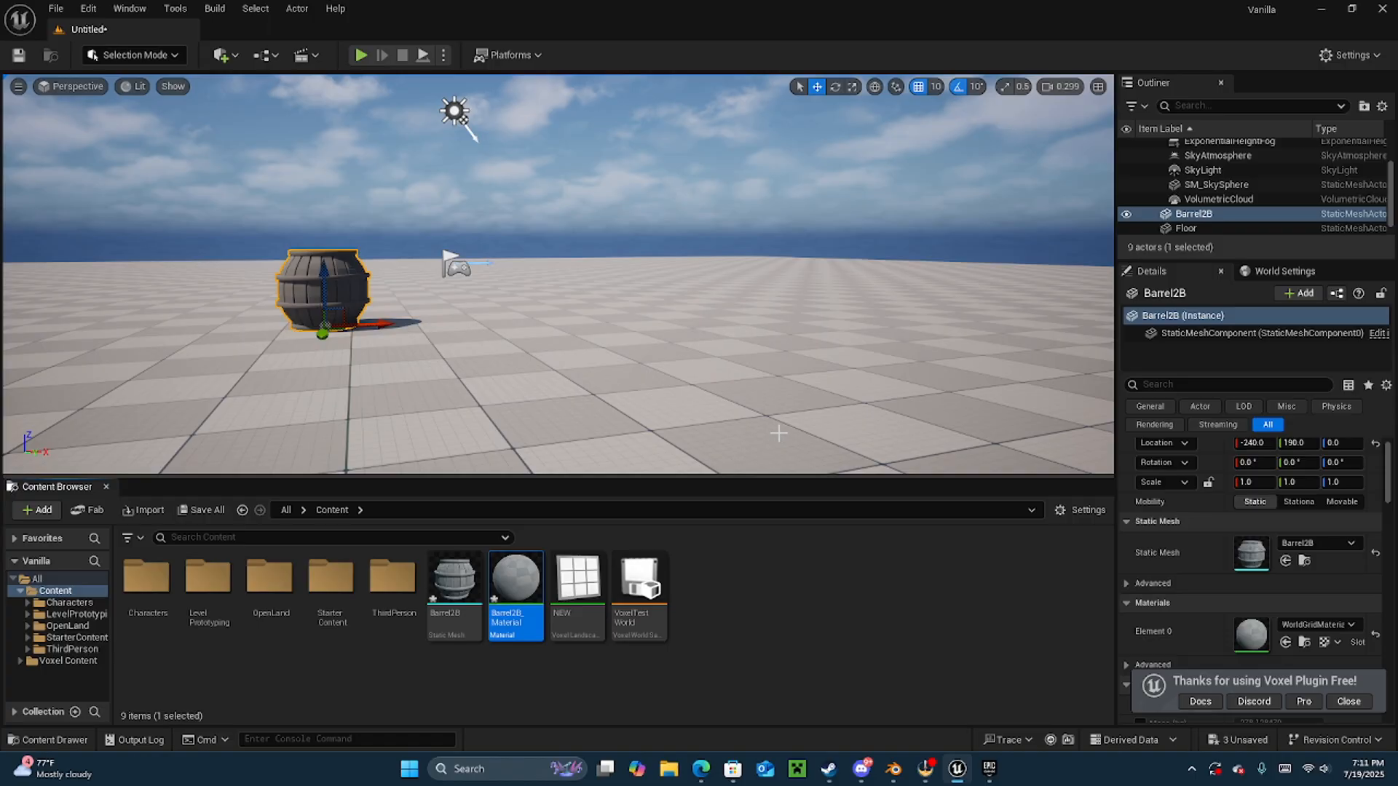
- Open Barrel2B_Material for editing and browse the project content to the LevelPrototyping/Textures folder
double_click(518, 573)
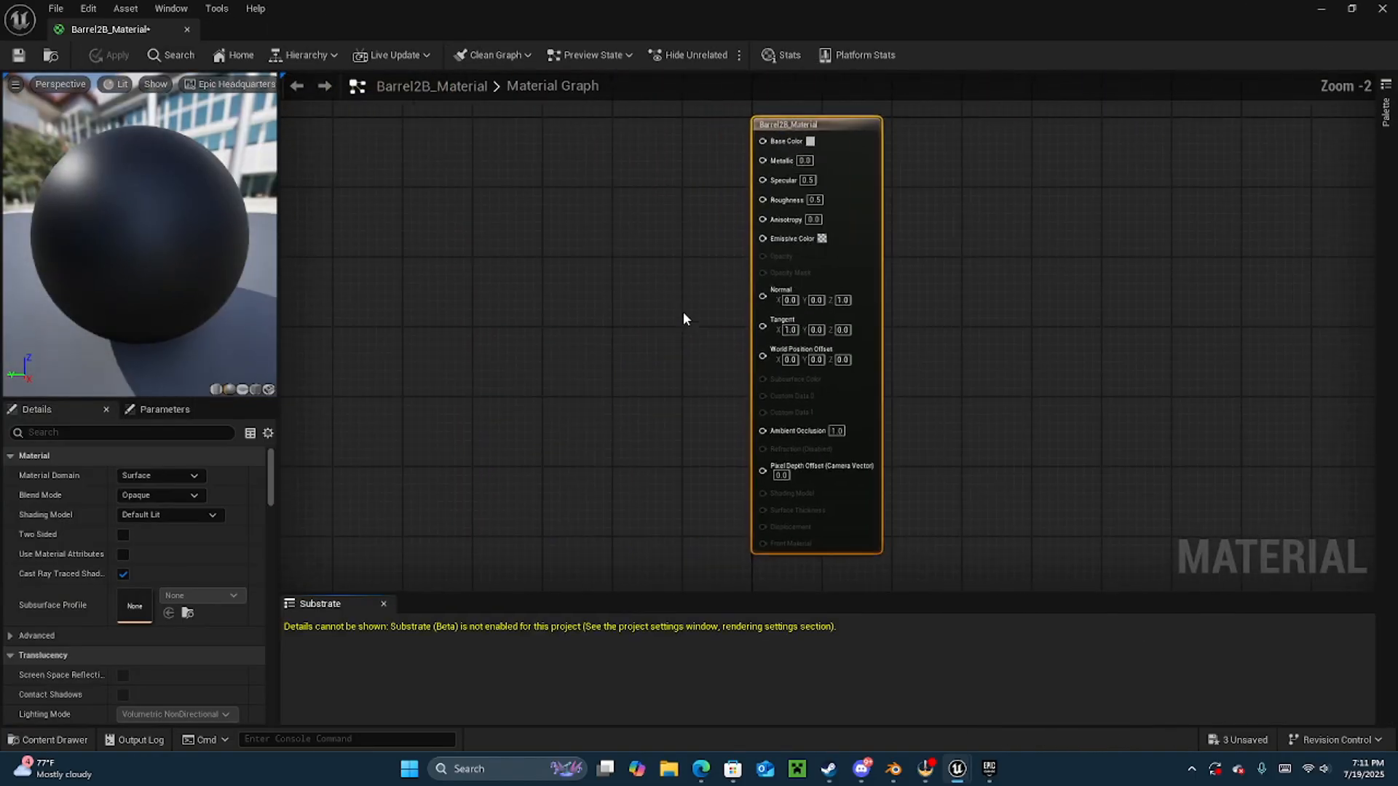
right_drag(600, 251, 993, 268)
click(36, 737)
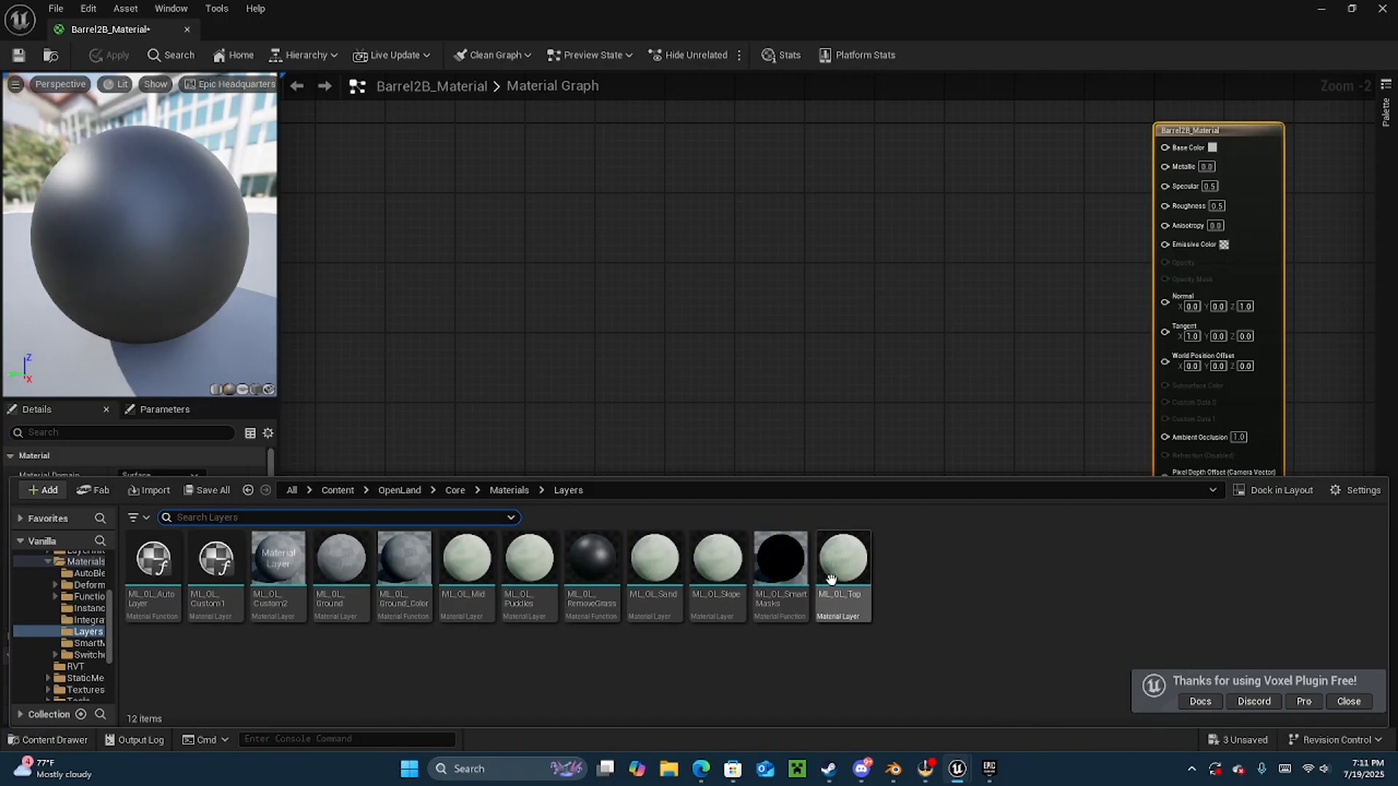
scroll(72, 637, up, 3)
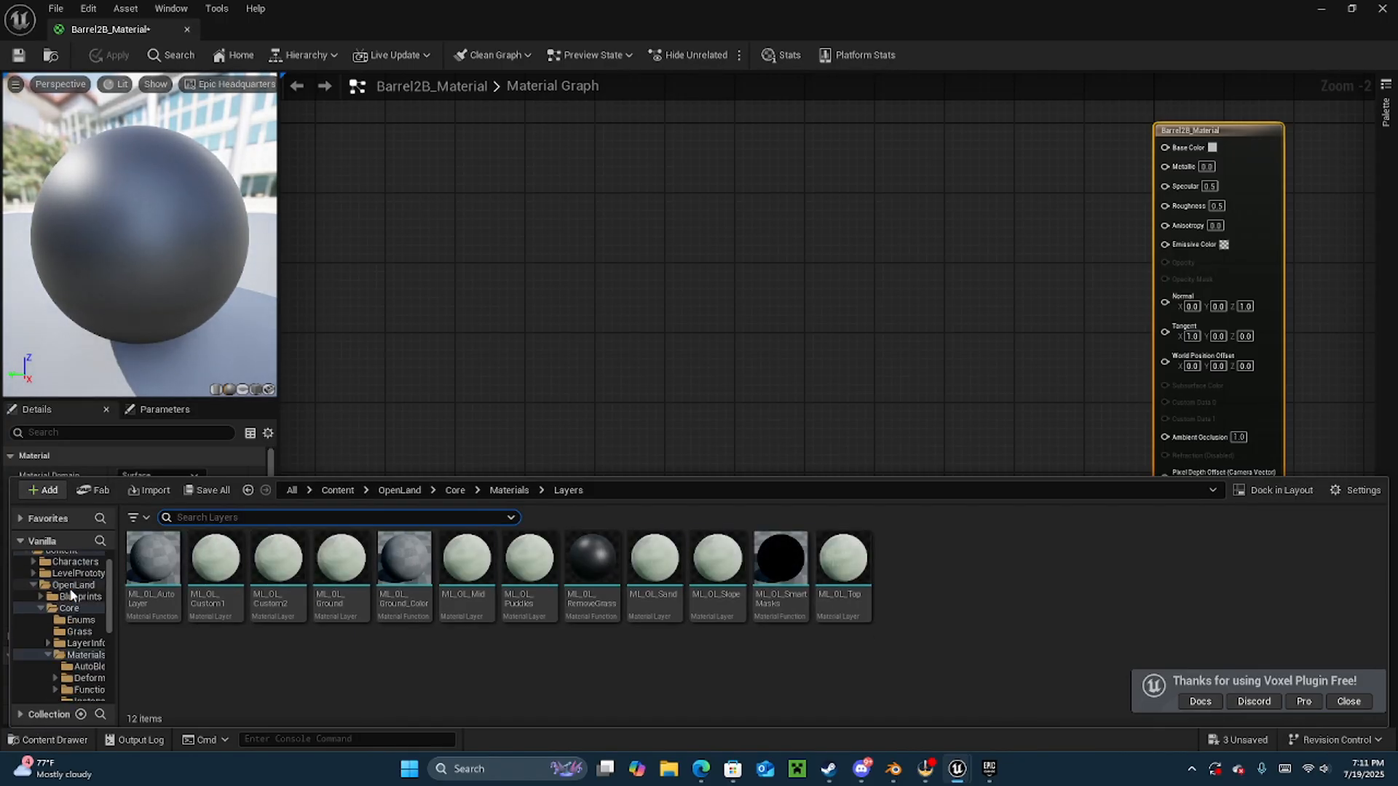
click(65, 657)
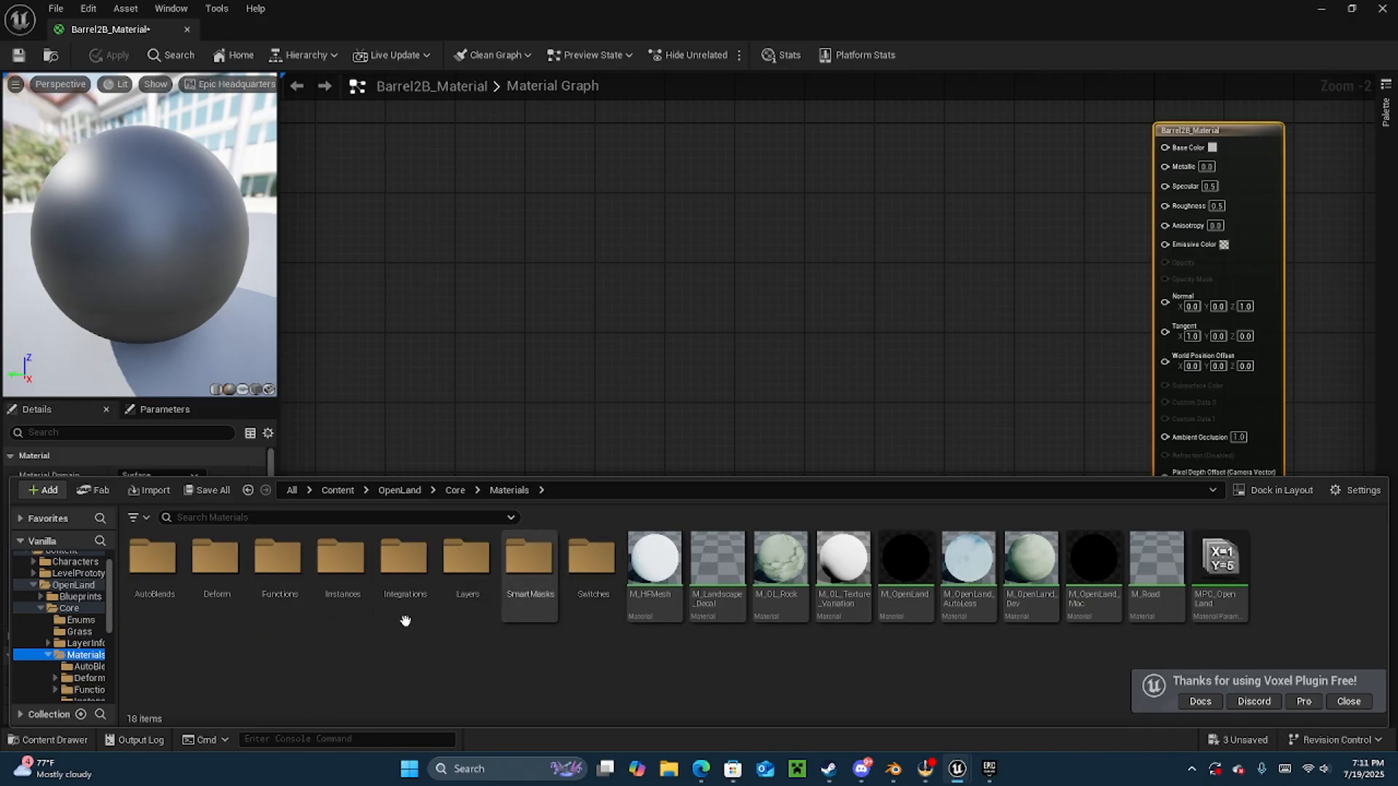
click(41, 608)
click(33, 585)
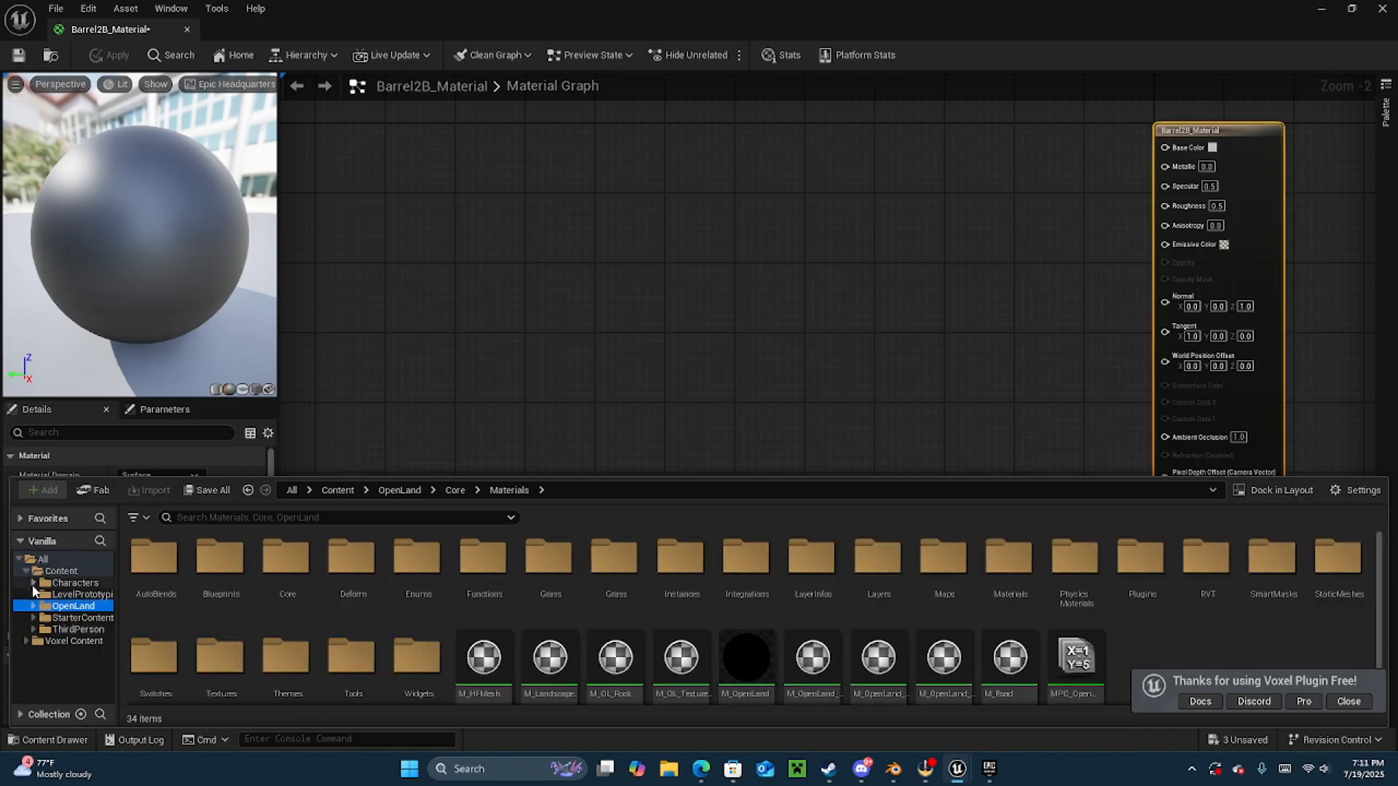
click(33, 595)
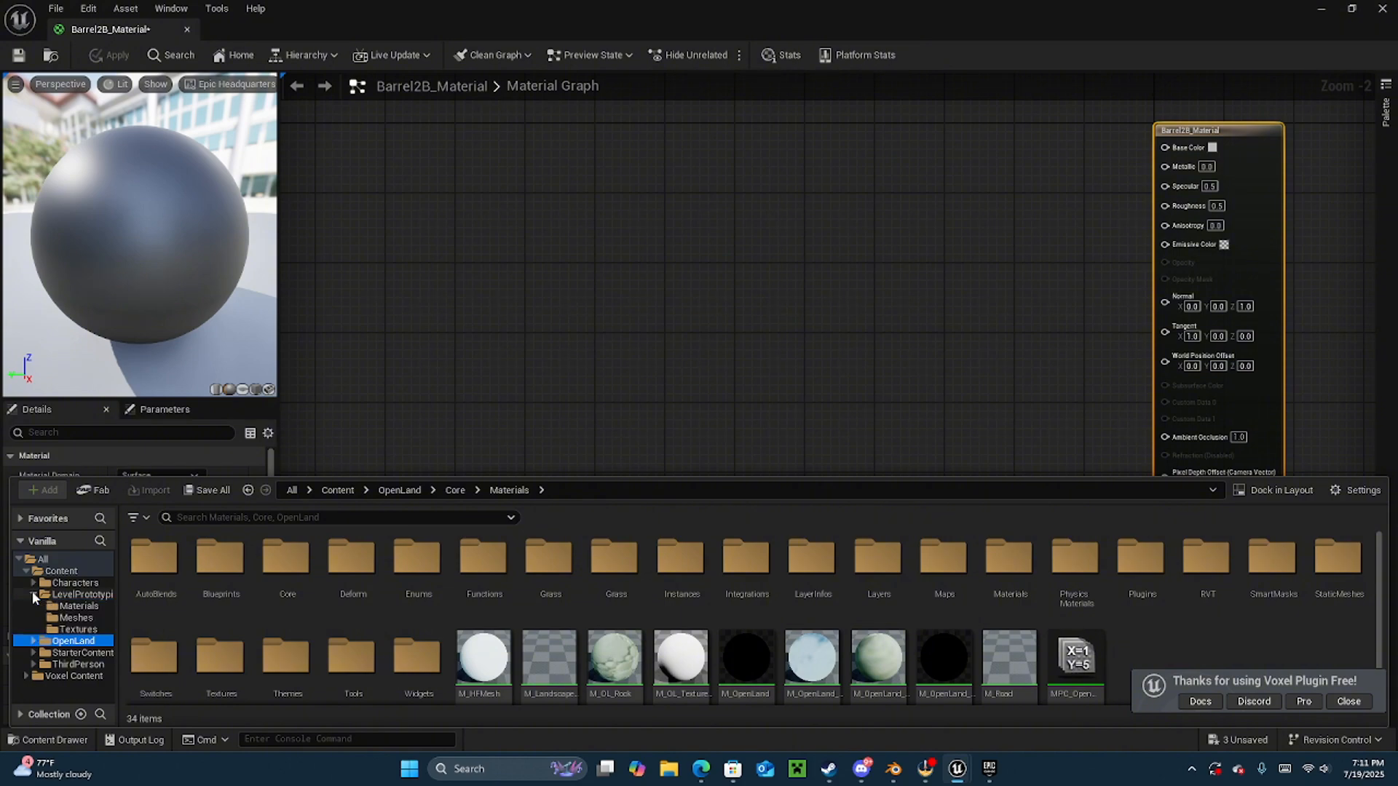
click(26, 592)
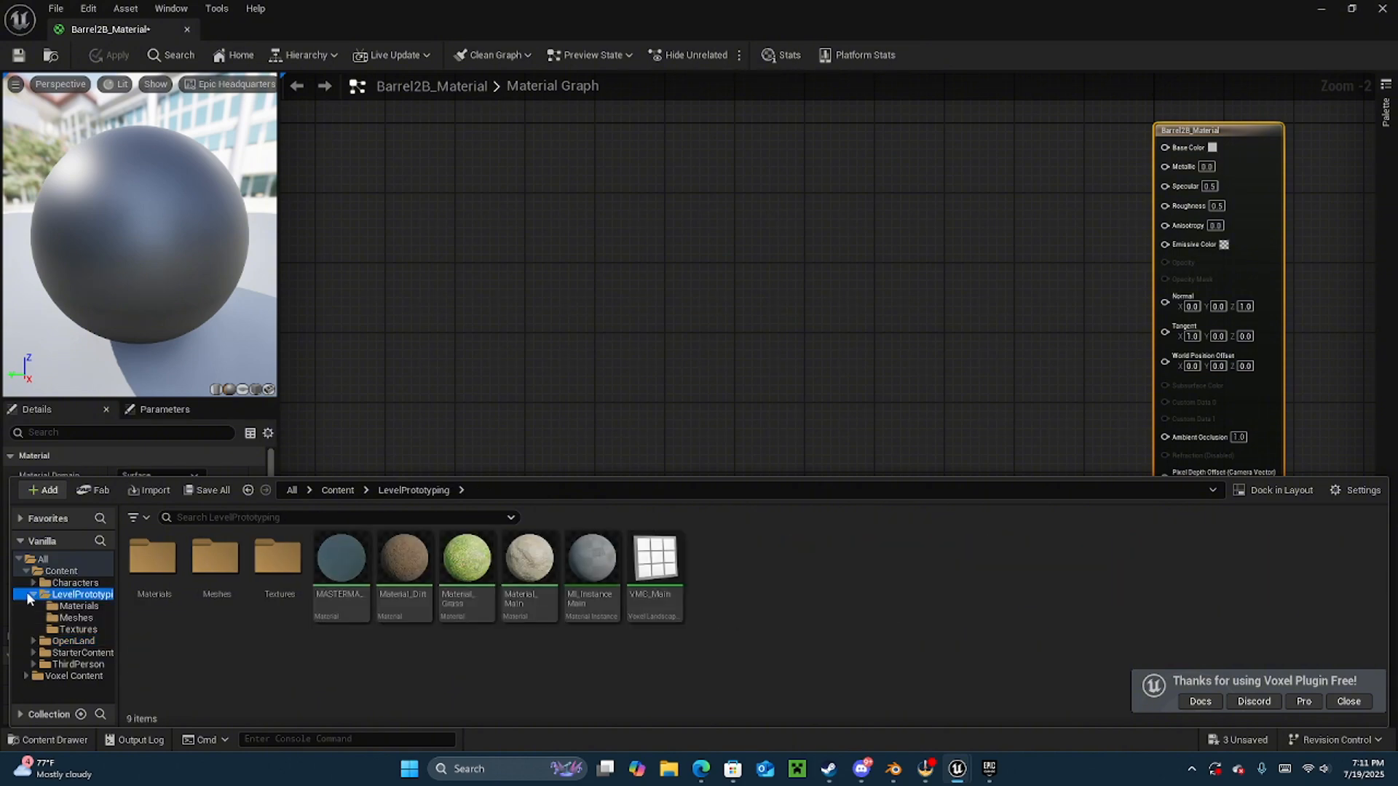
click(57, 630)
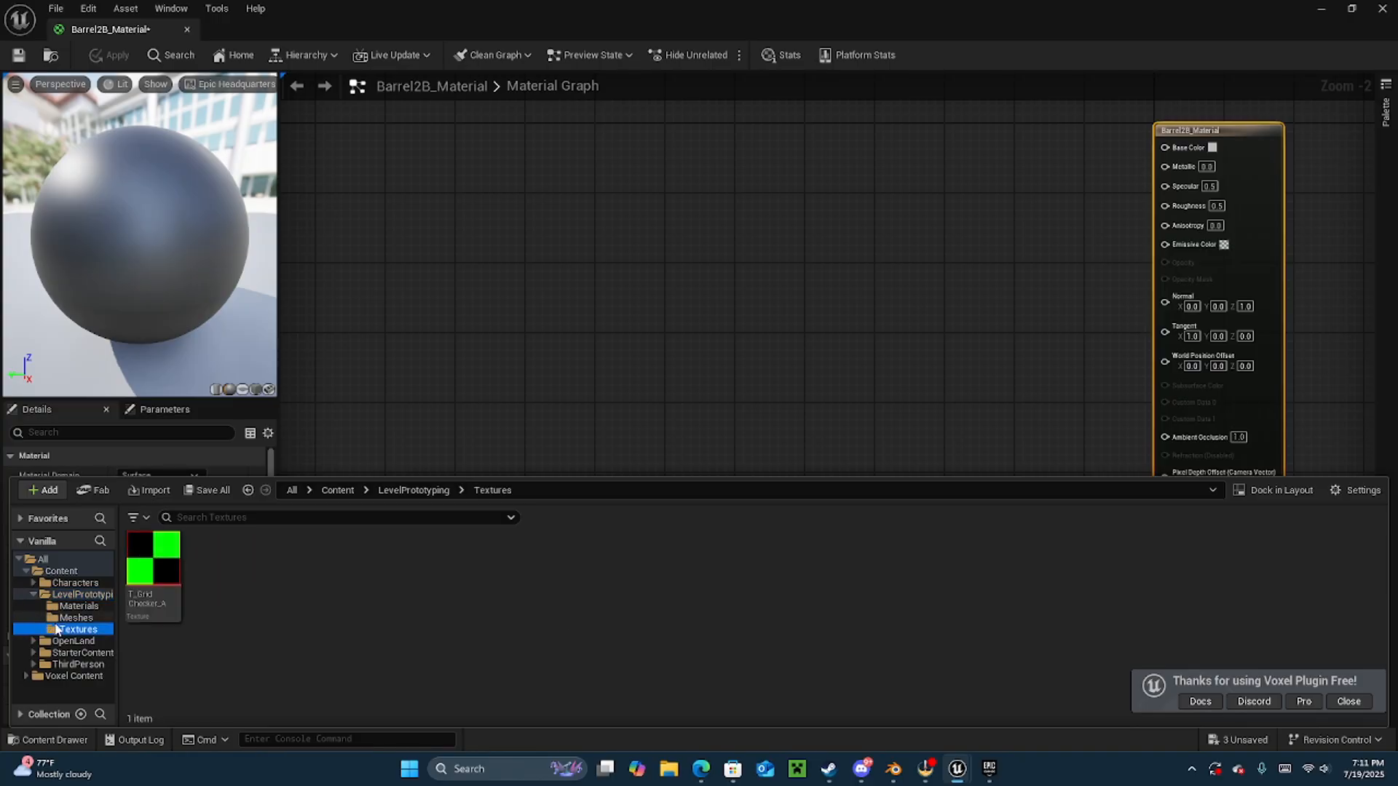
- Start an import into the Textures folder and browse to the root of the My Passport (E:) drive
right_click(219, 566)
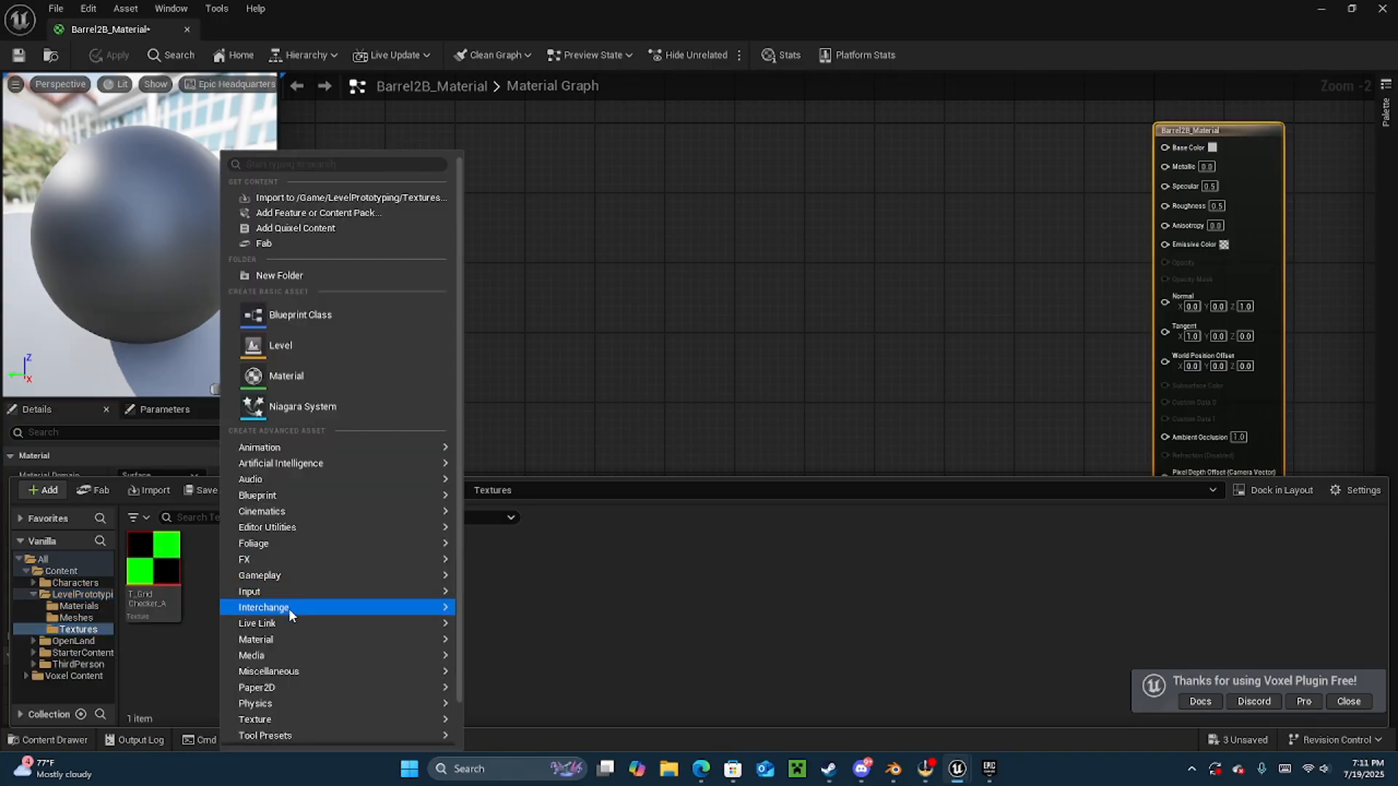
click(149, 490)
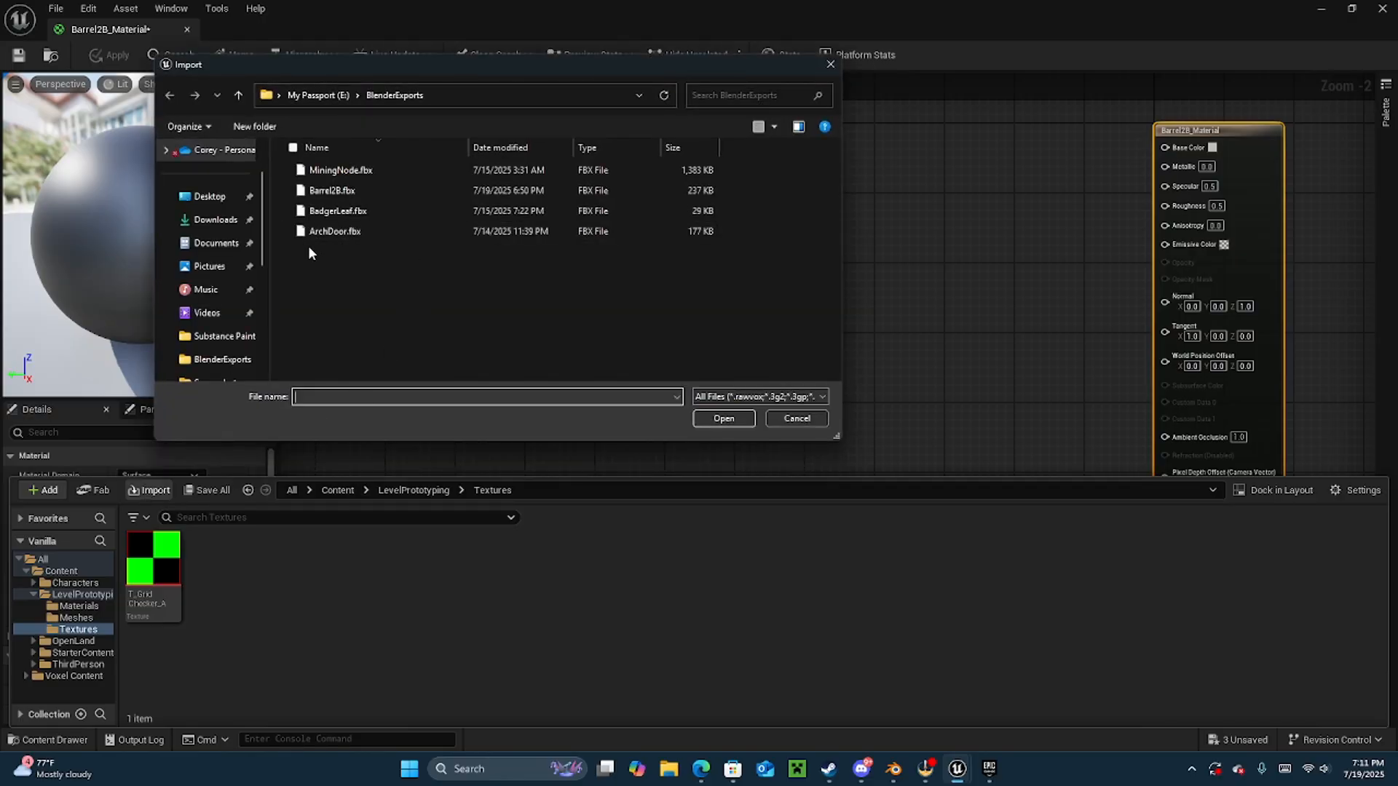
scroll(230, 272, down, 3)
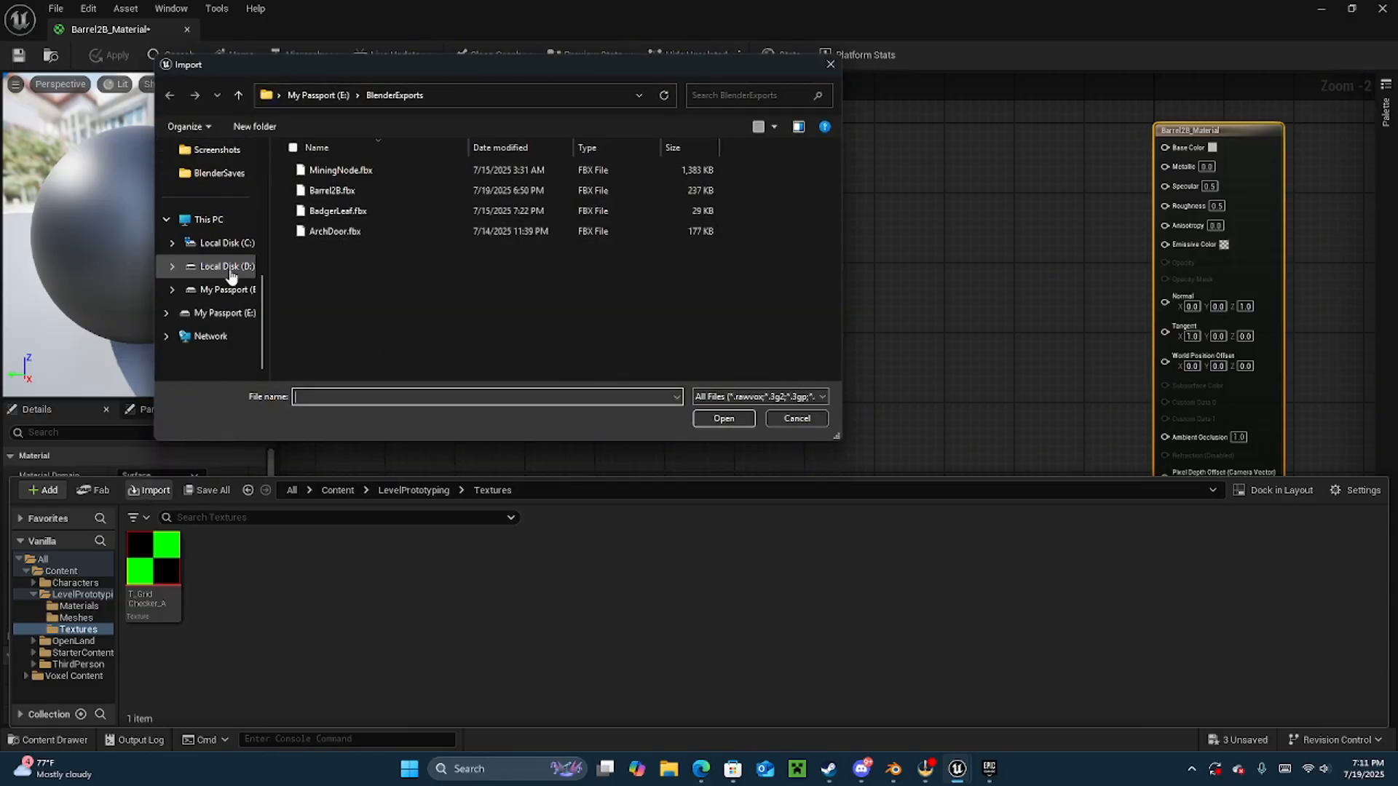
click(219, 314)
double_click(333, 251)
double_click(324, 252)
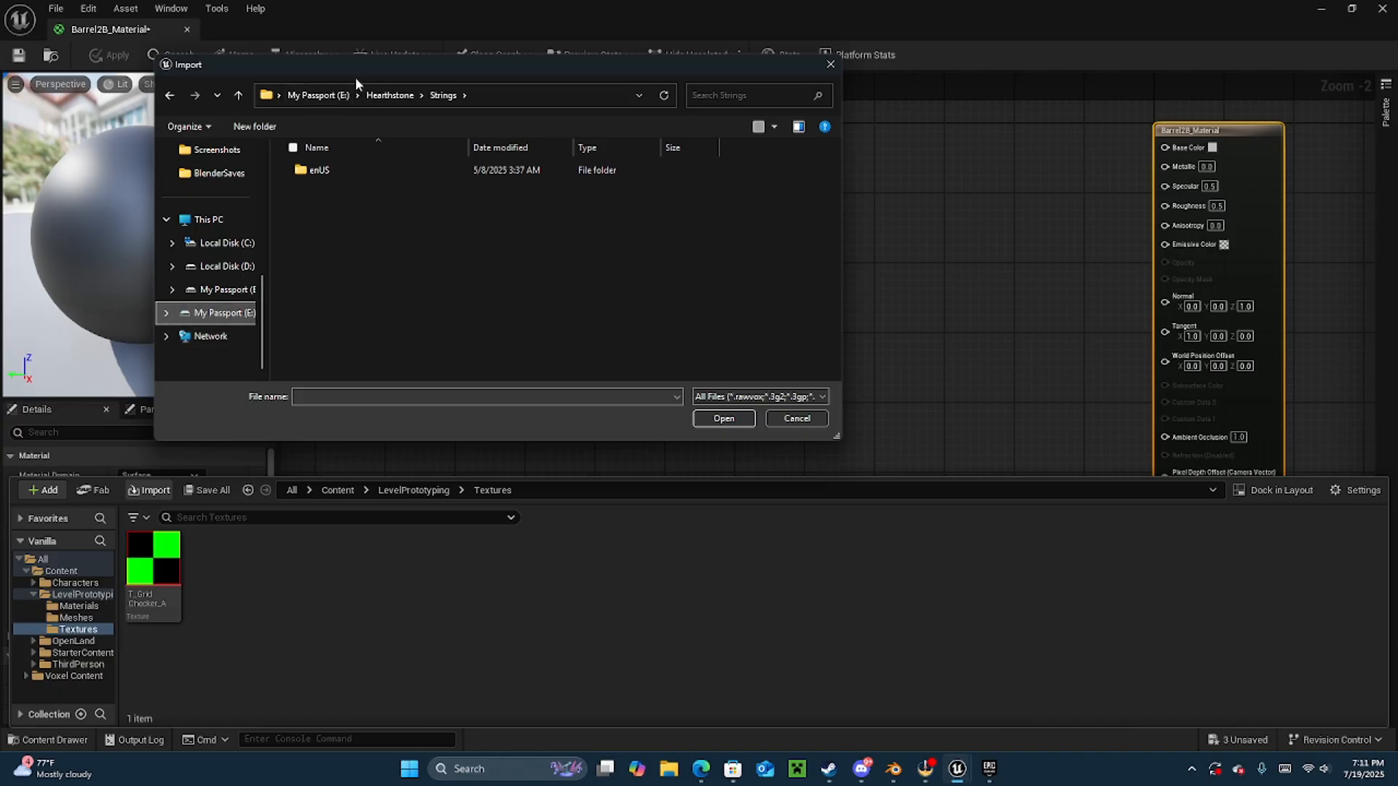
click(318, 94)
- Import the Barrel2B BaseColor, MRA and Normal textures from the B2Barrel folder inside Textures on the E: drive
scroll(322, 255, down, 8)
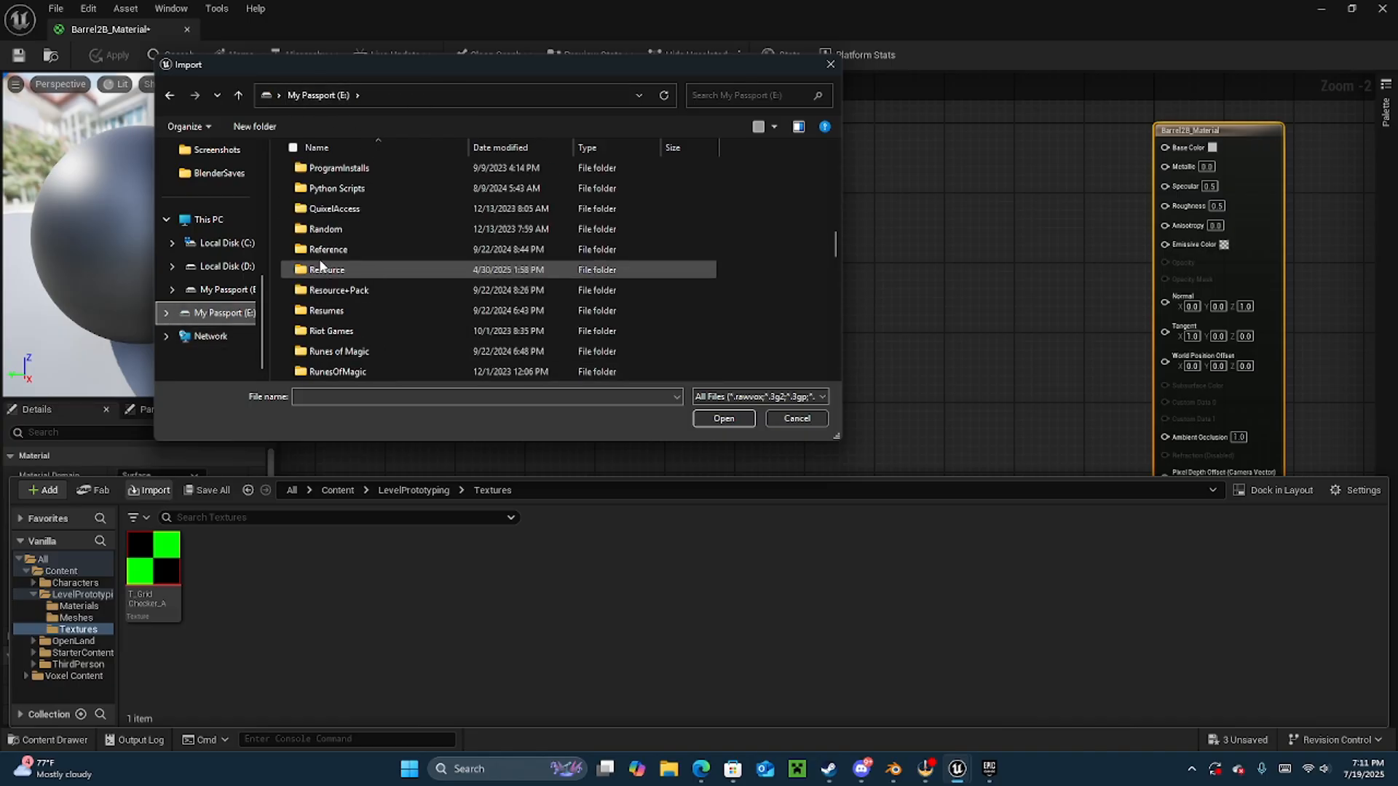
scroll(320, 265, down, 5)
double_click(321, 249)
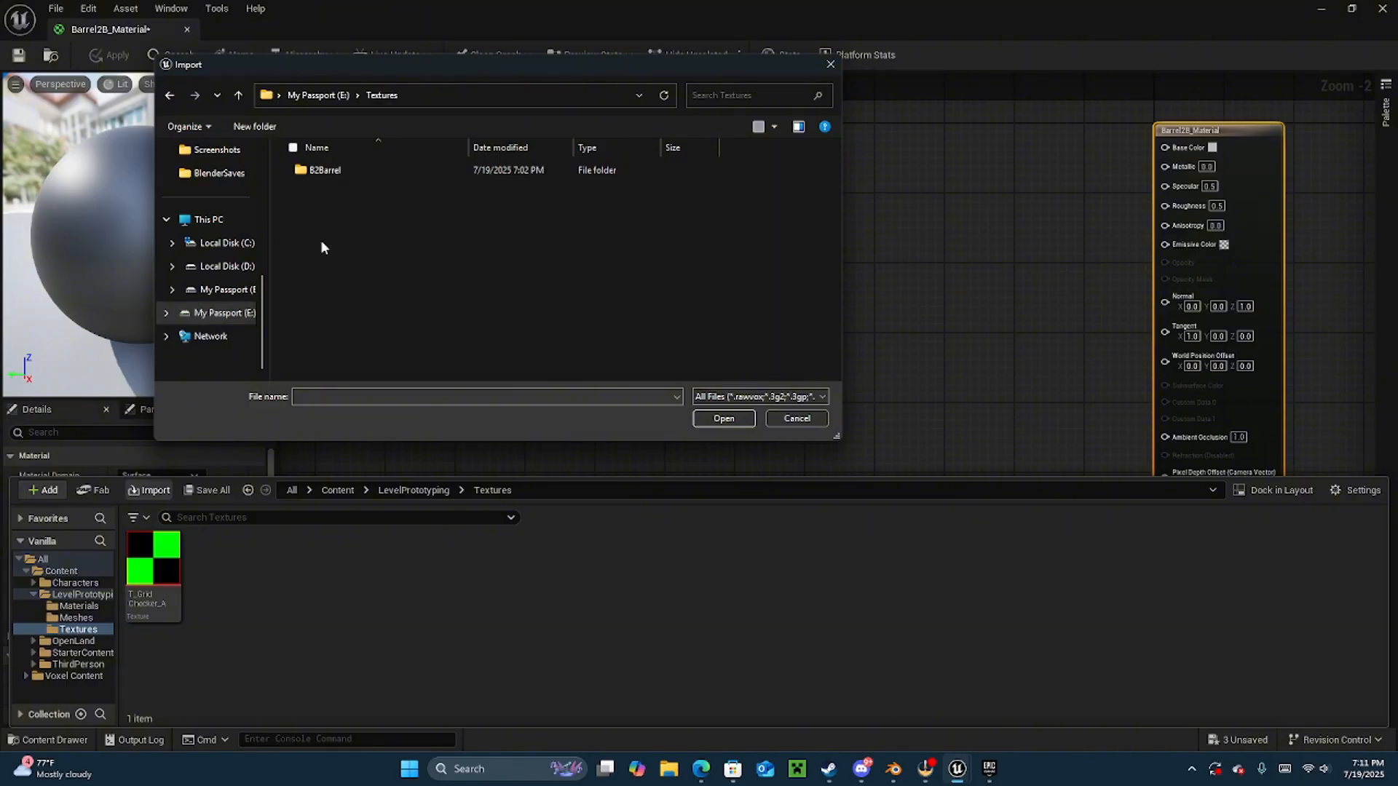
double_click(331, 170)
drag(501, 248, 255, 152)
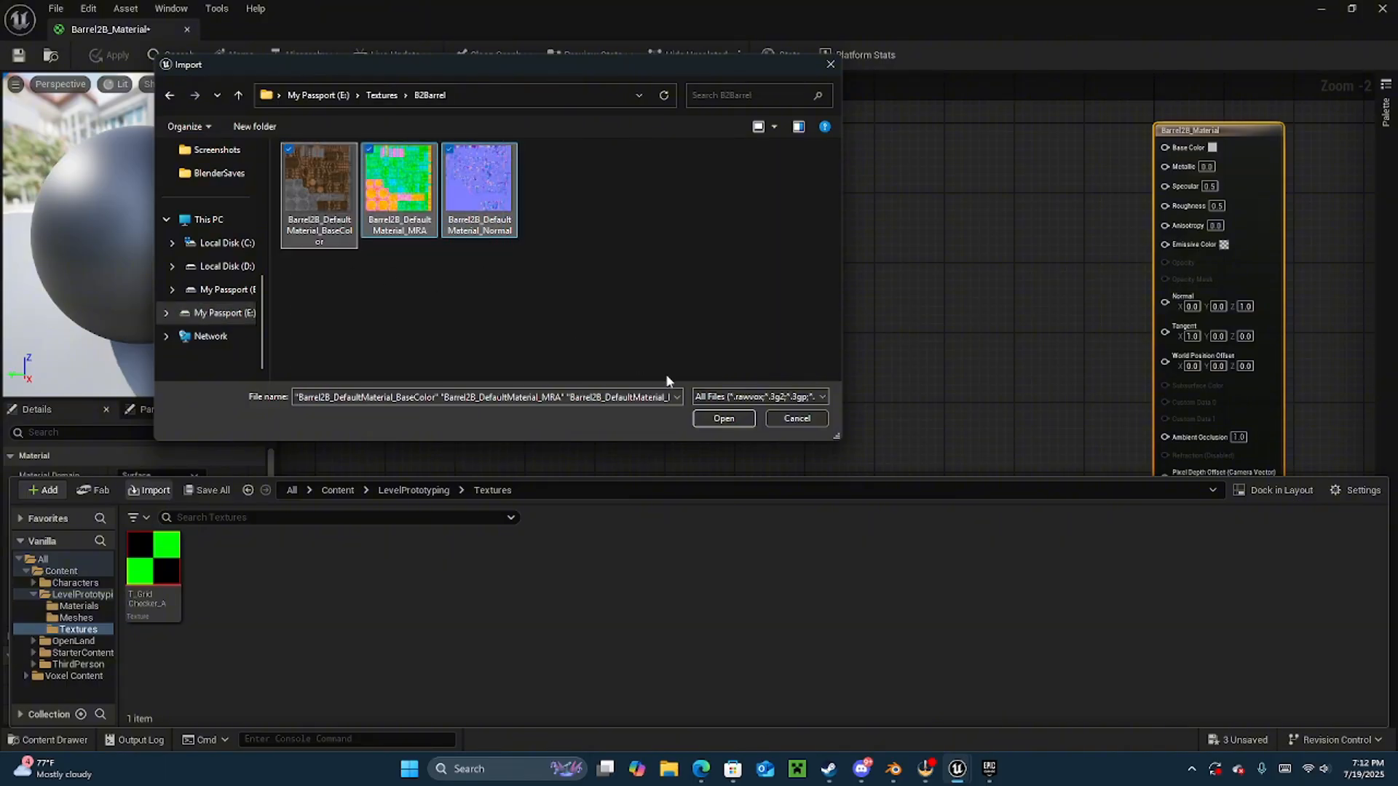
click(702, 414)
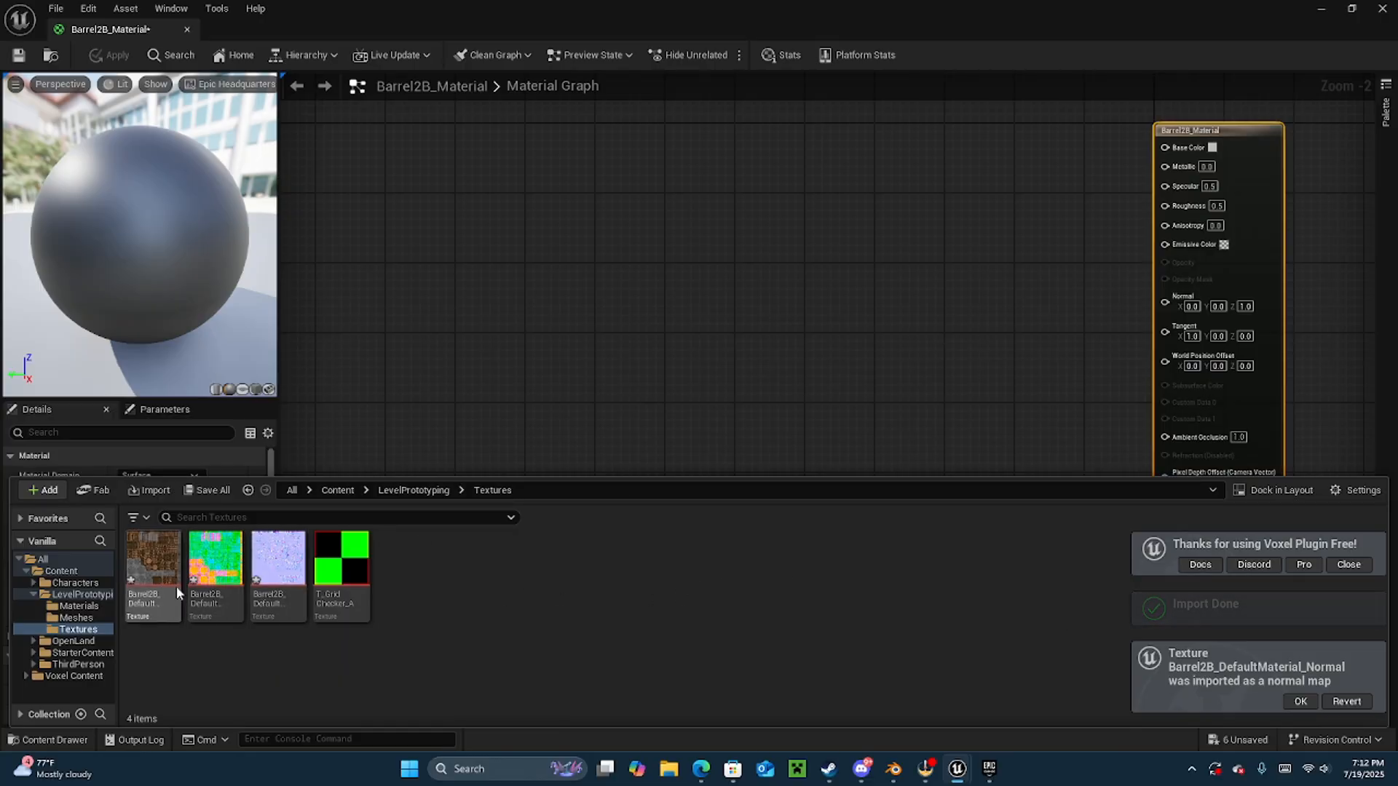
- Add the three imported Barrel2B textures to the material graph as Texture Sample nodes
click(263, 571)
ctrl+click(211, 569)
ctrl+click(157, 562)
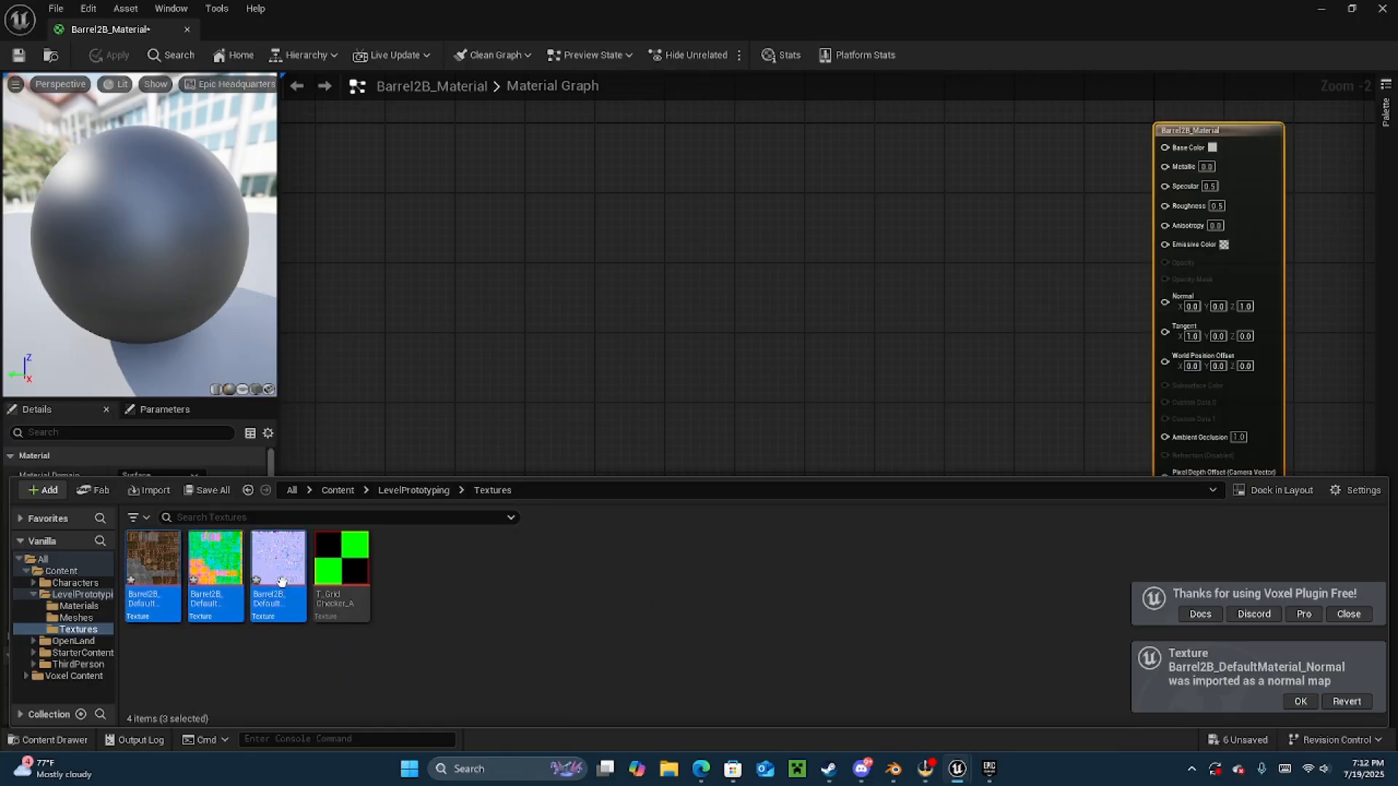
drag(282, 581, 685, 240)
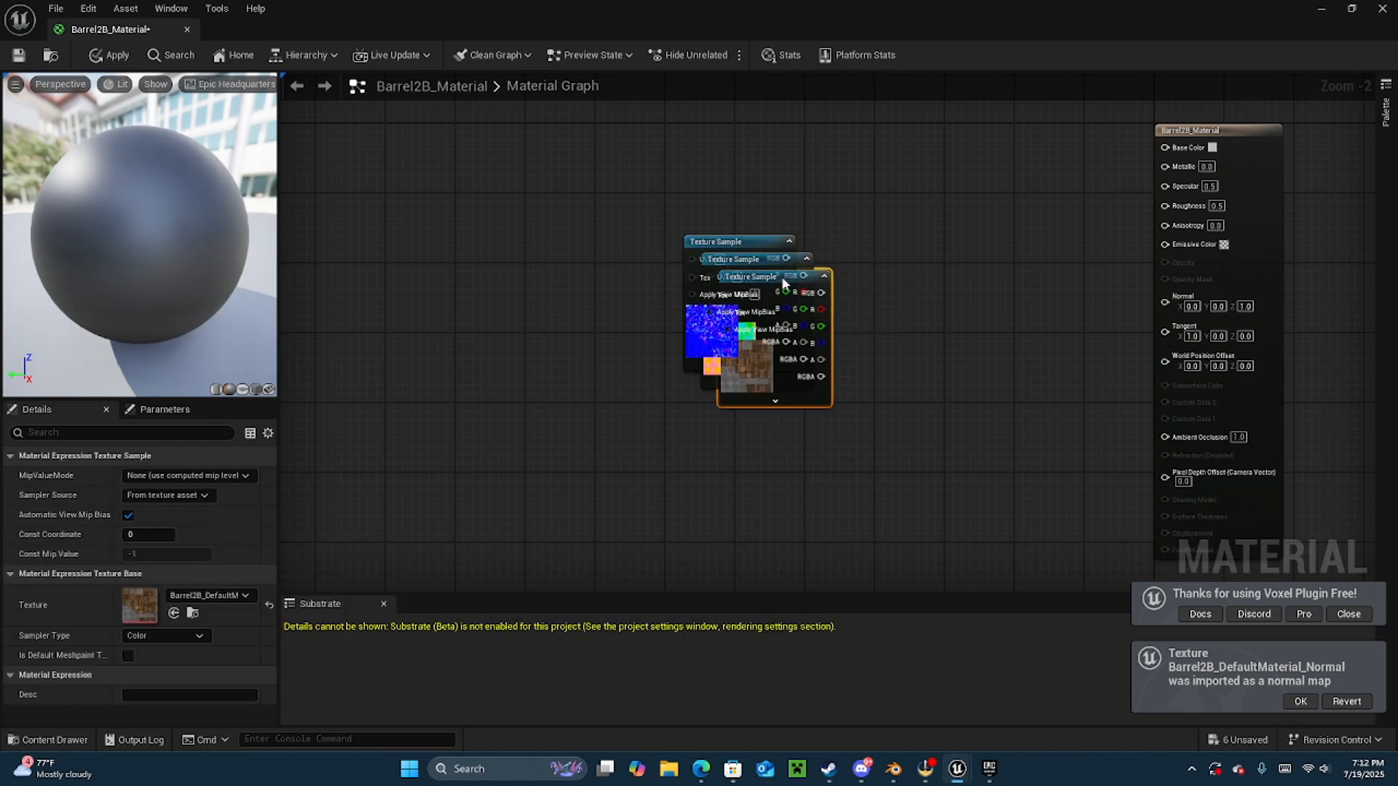
- Arrange the Texture Sample nodes in a column with base color uppermost, normal in the middle and MRA lowest
drag(783, 282, 960, 481)
drag(781, 284, 765, 123)
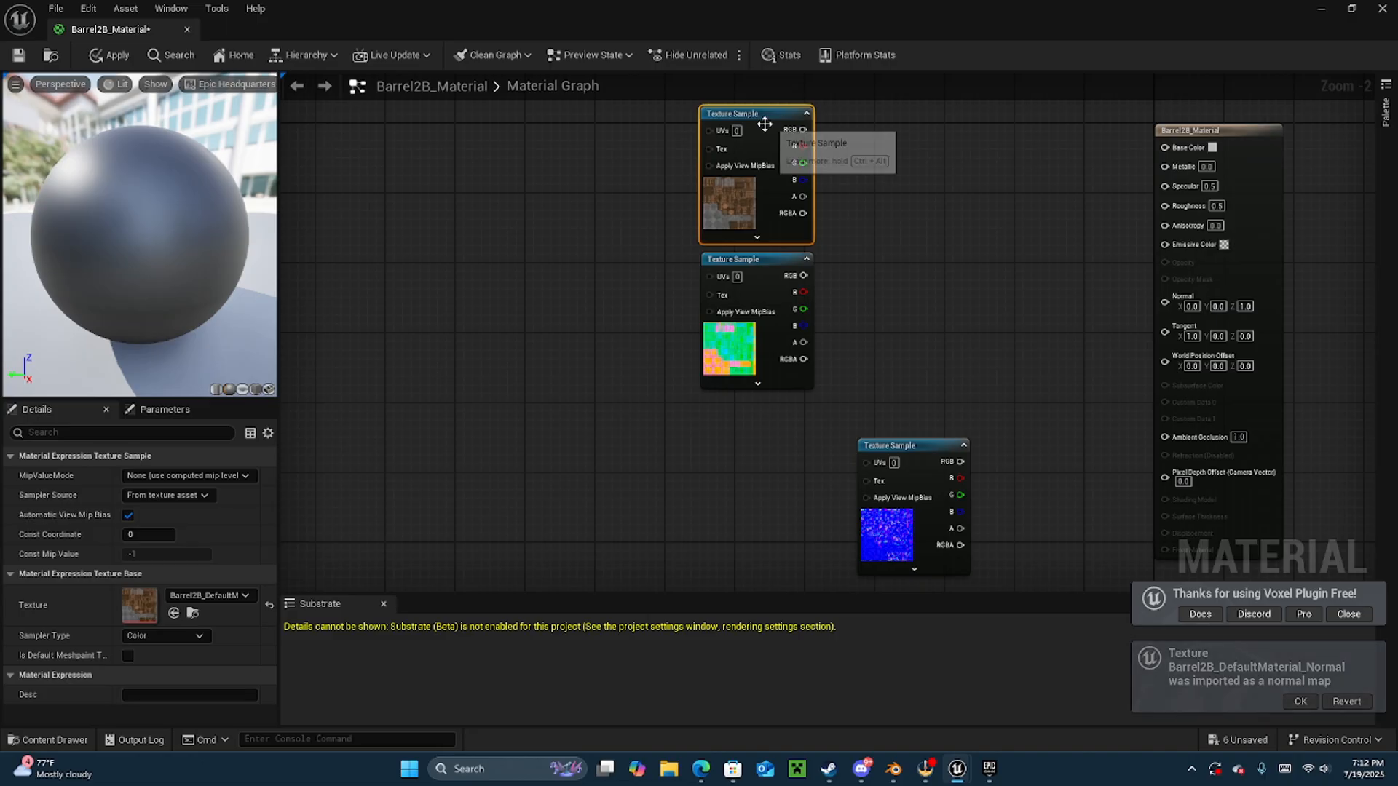
drag(768, 258, 723, 436)
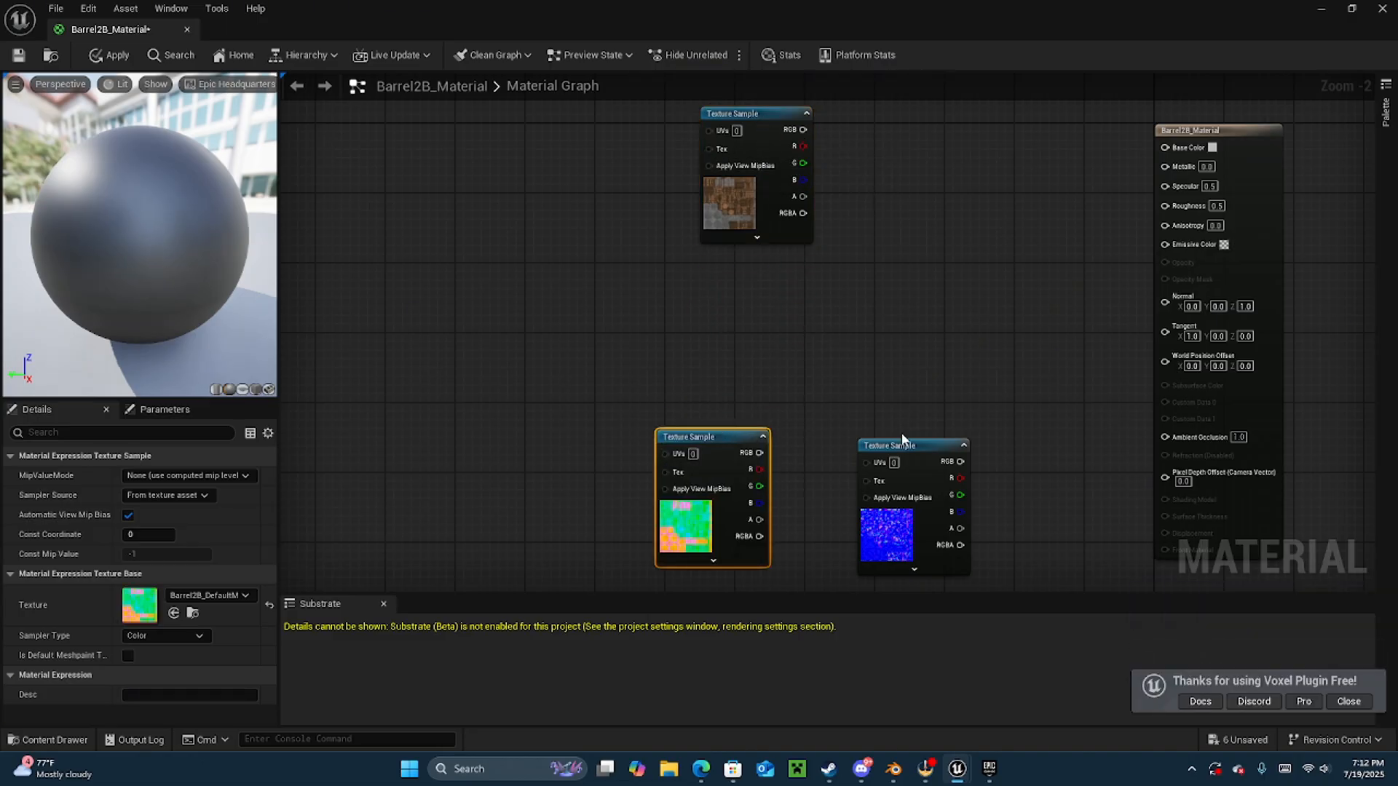
drag(902, 436, 750, 259)
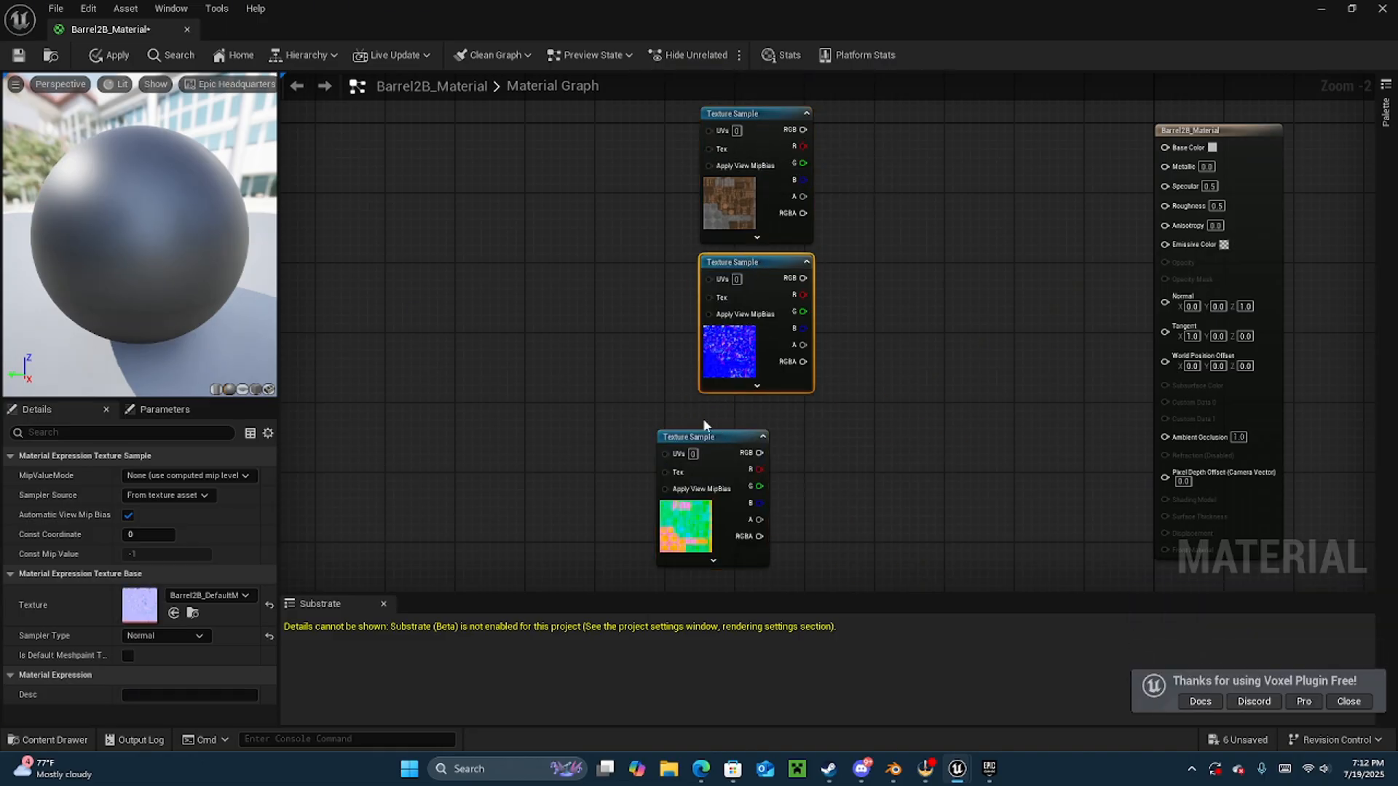
- Align the MRA node below the normal node, and connect the base color and normal RGB outputs to Base Color and Normal
drag(704, 437, 748, 405)
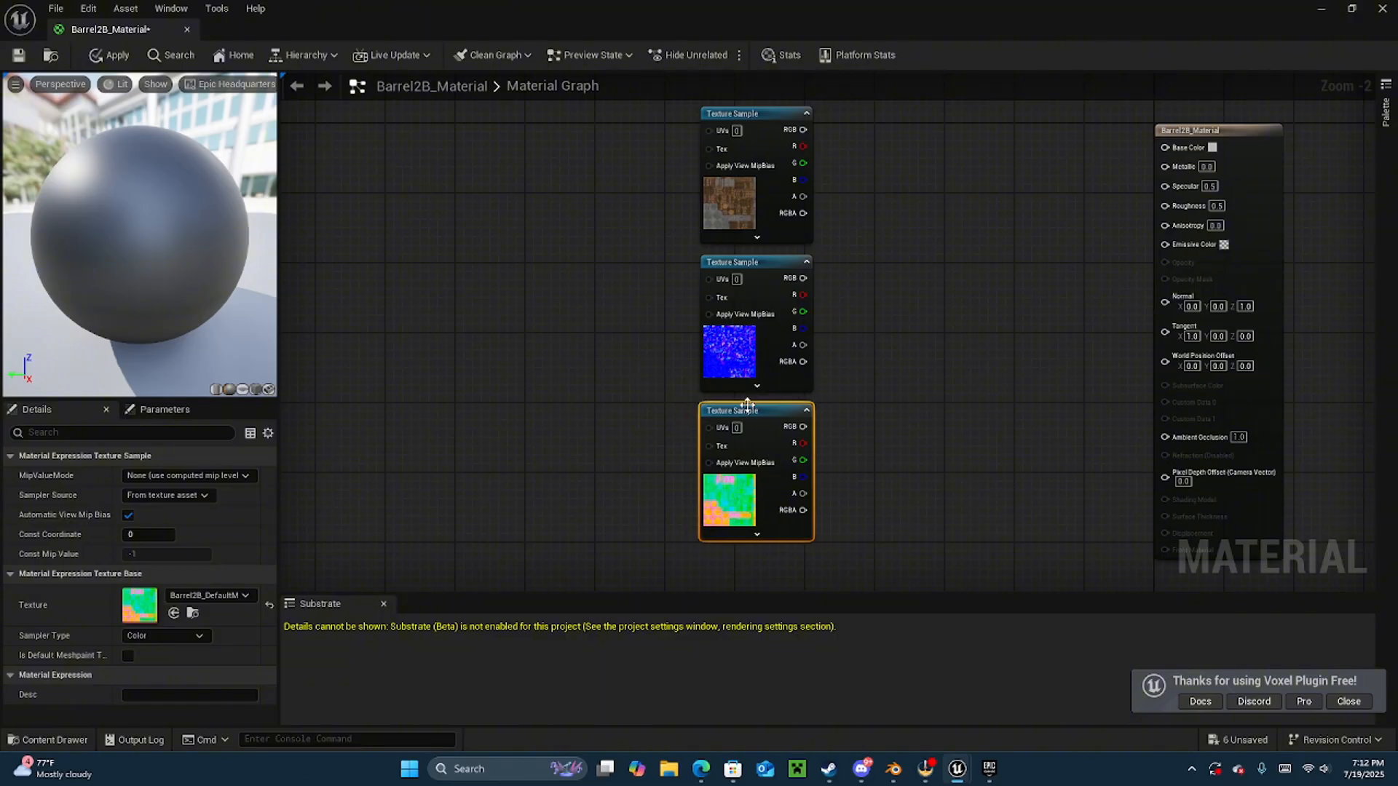
right_drag(897, 308, 878, 350)
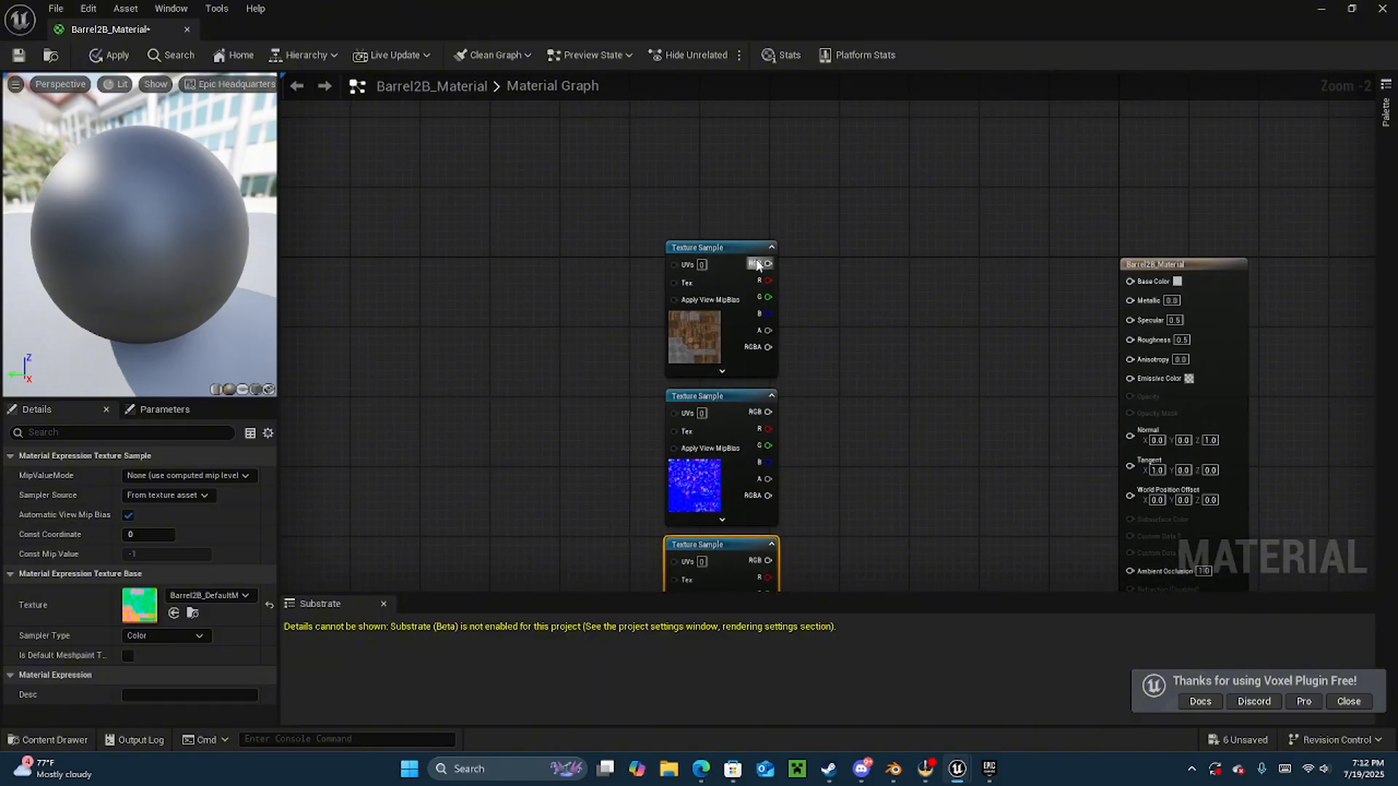
drag(757, 265, 1142, 284)
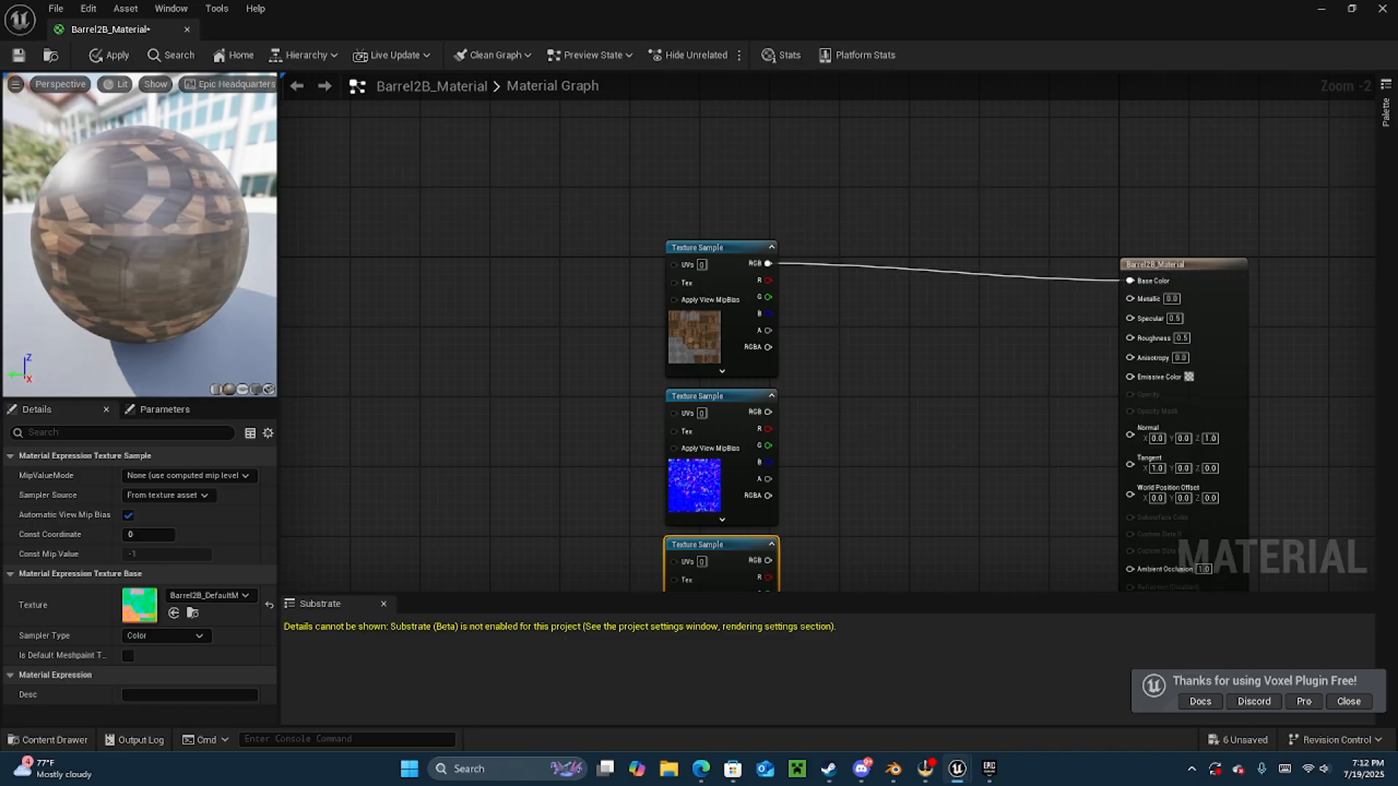
right_drag(815, 438, 759, 303)
drag(712, 276, 1077, 301)
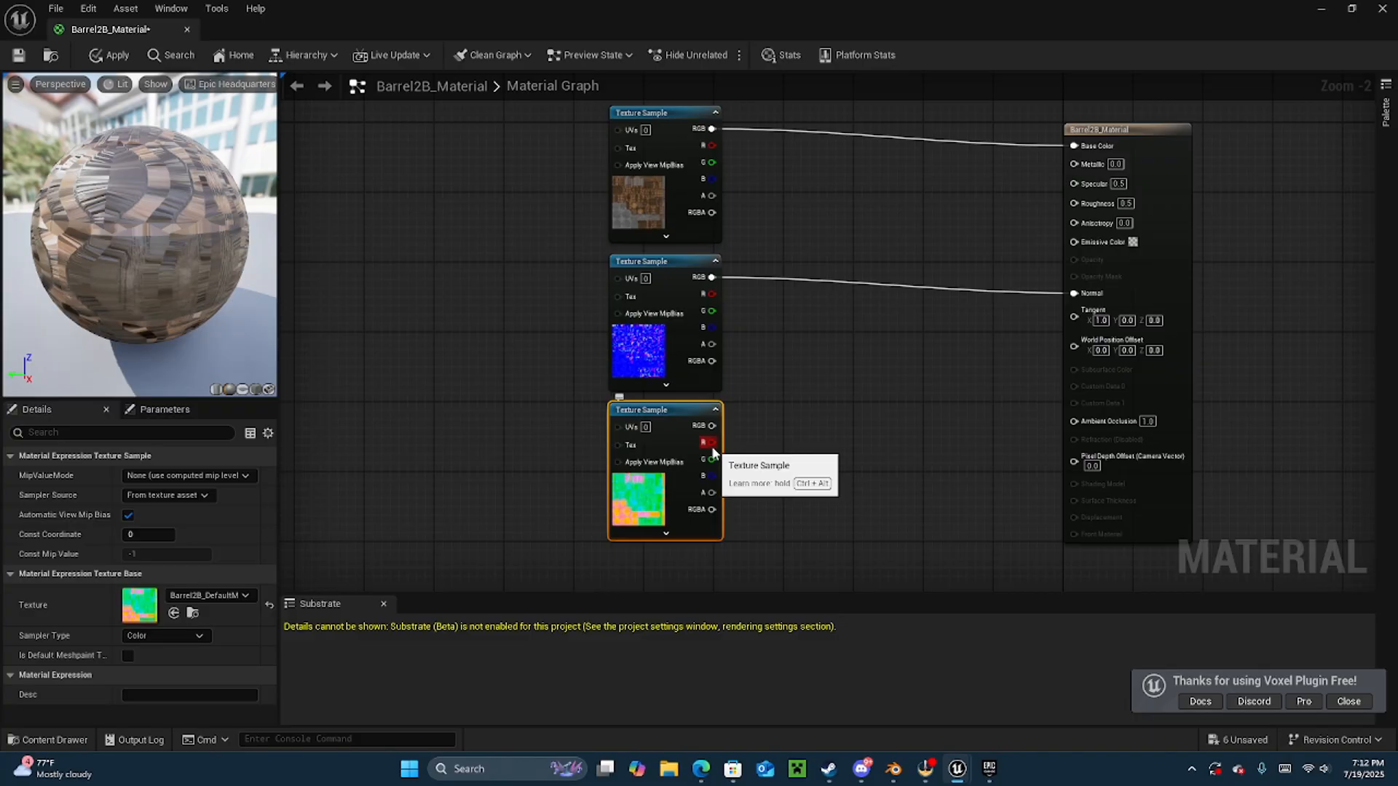
- Connect the MRA texture's R output to Metallic, G to Roughness and B to Ambient Occlusion
drag(713, 442, 1074, 200)
drag(711, 476, 1077, 419)
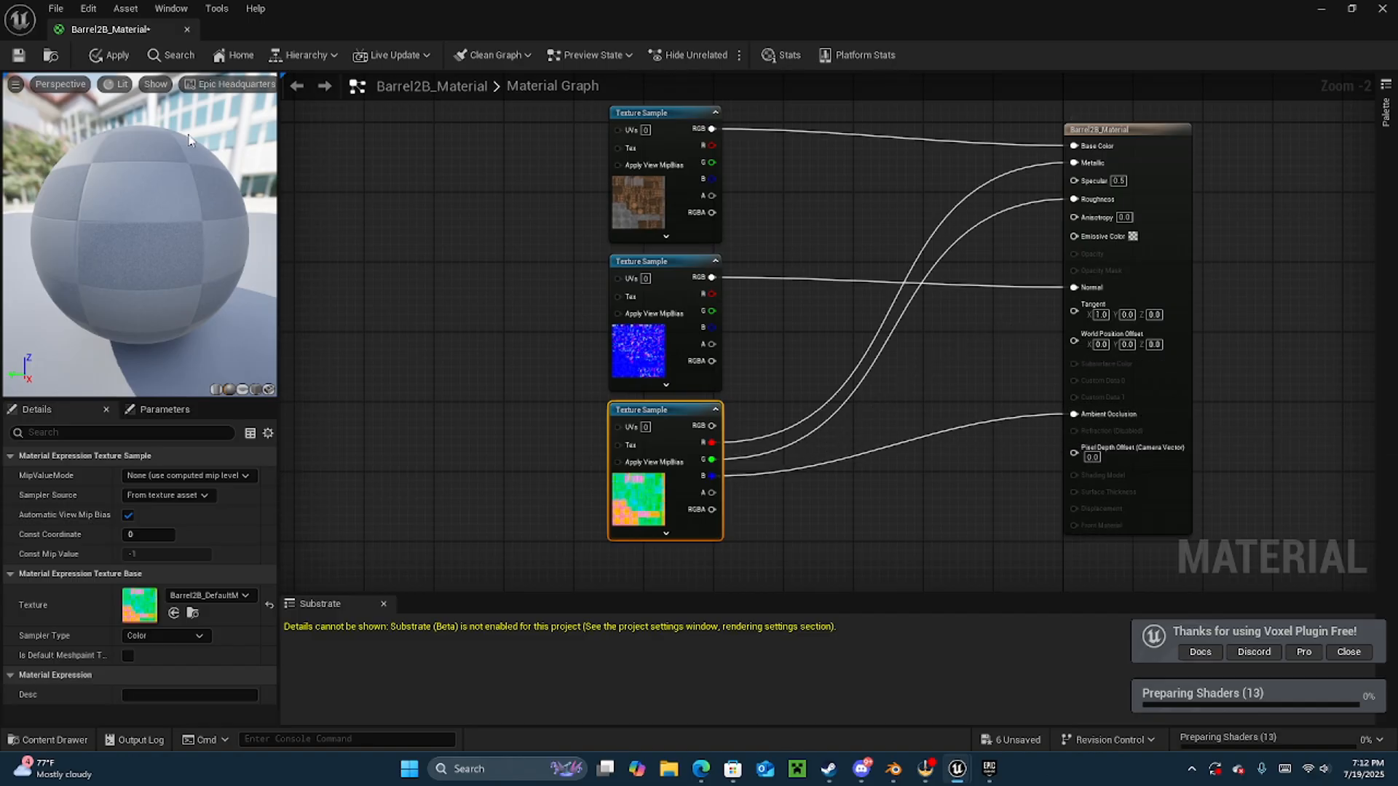
- Apply and save the material, close its editor, and assign Barrel2B_Material to the placed barrel's Element 0 slot
click(107, 56)
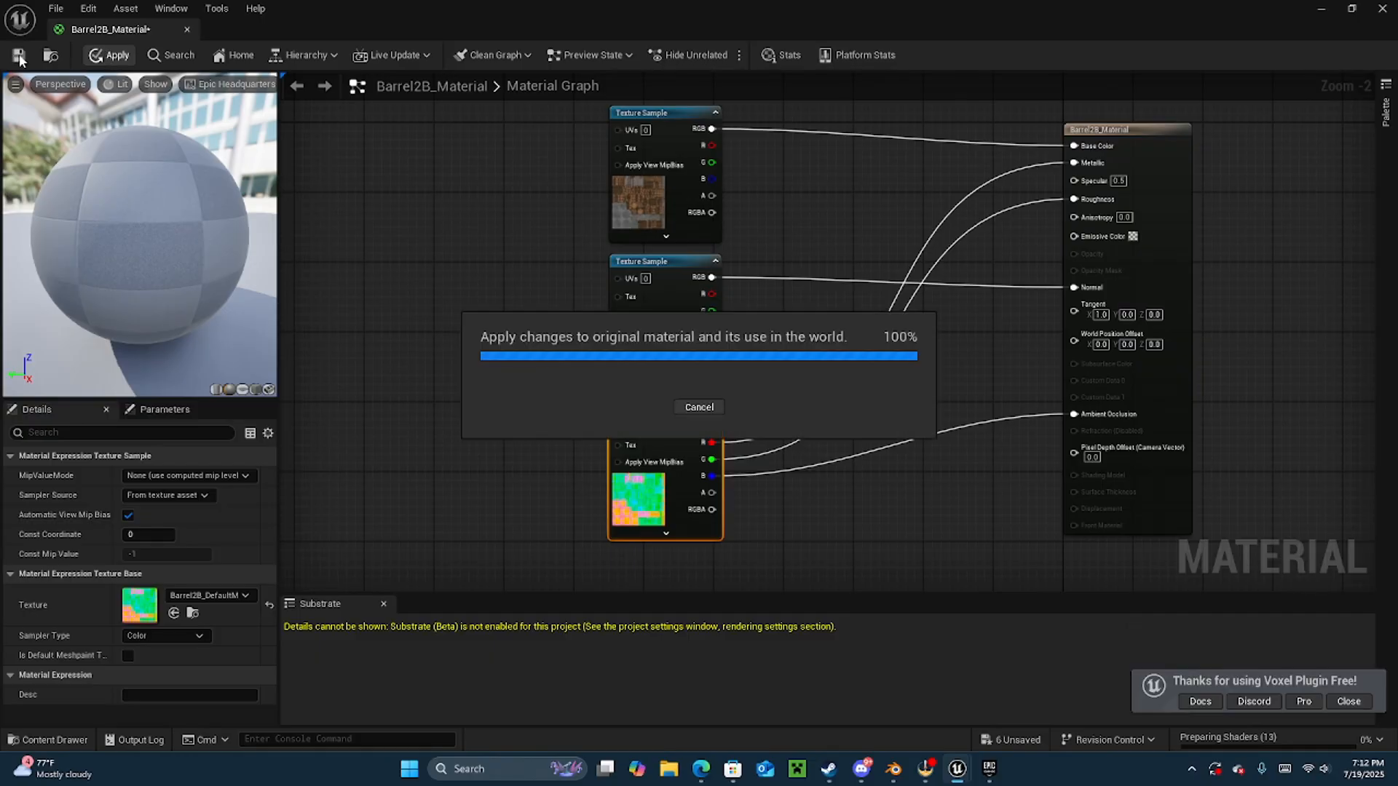
click(19, 57)
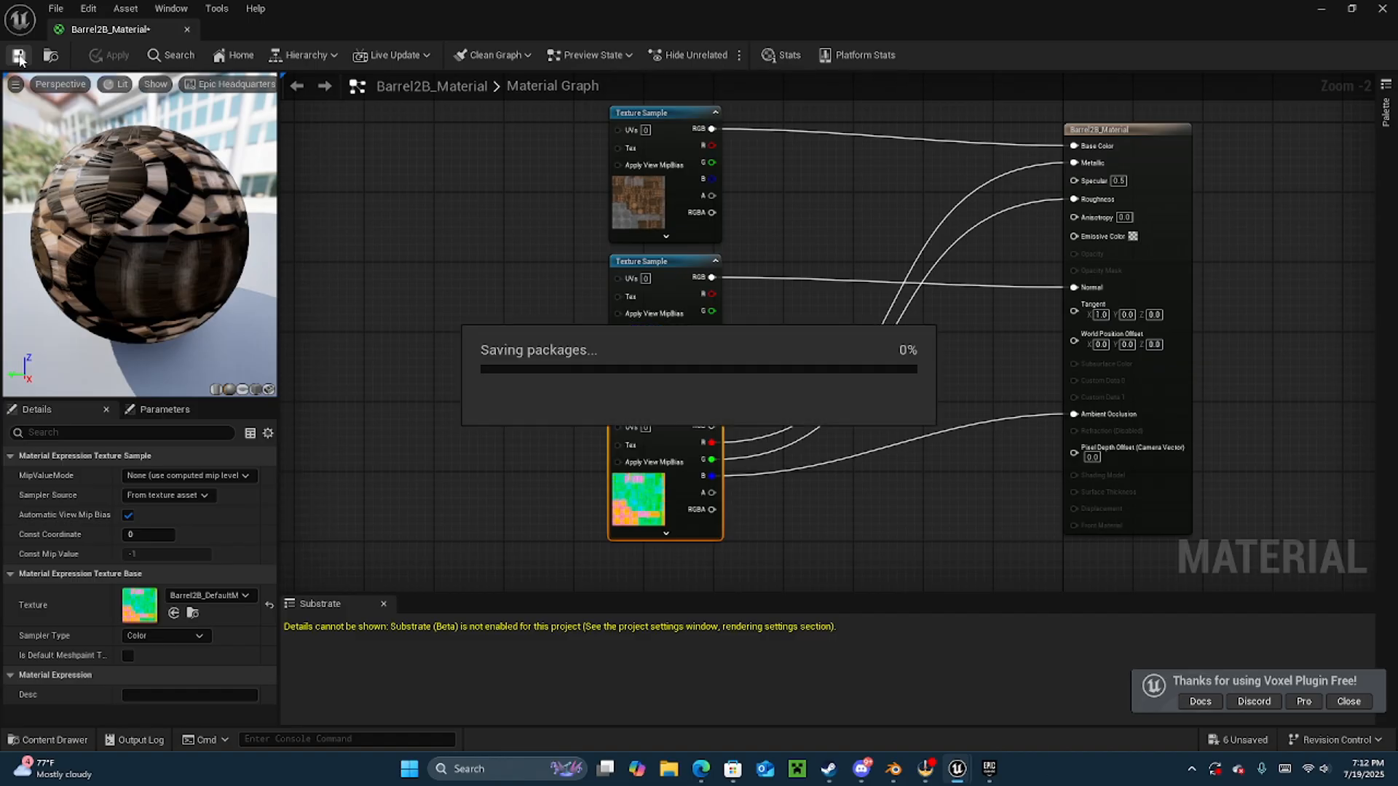
click(186, 30)
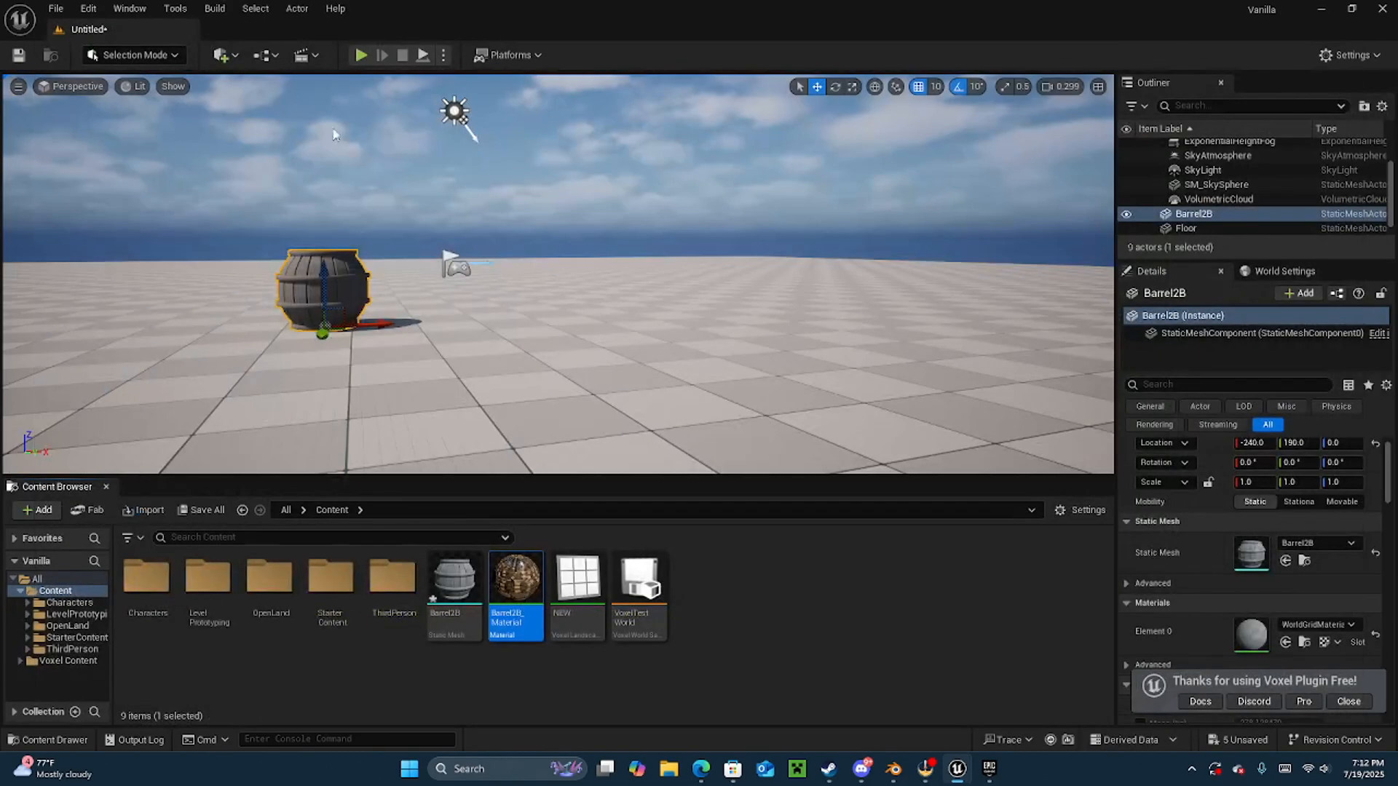
drag(516, 582, 1261, 636)
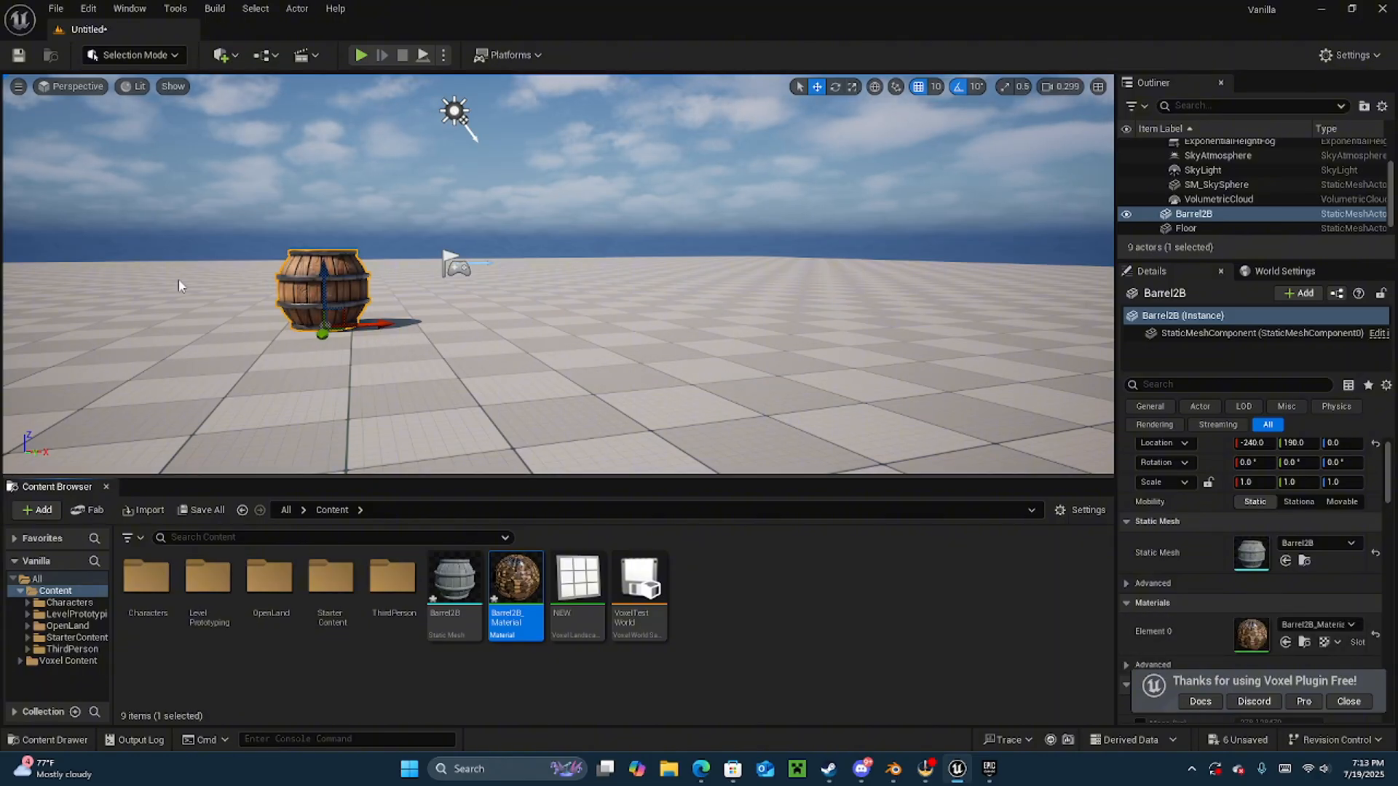
- Examine the textured barrel in the level up close and from several sides
middle_drag(178, 287, 455, 327)
scroll(455, 326, up, 3)
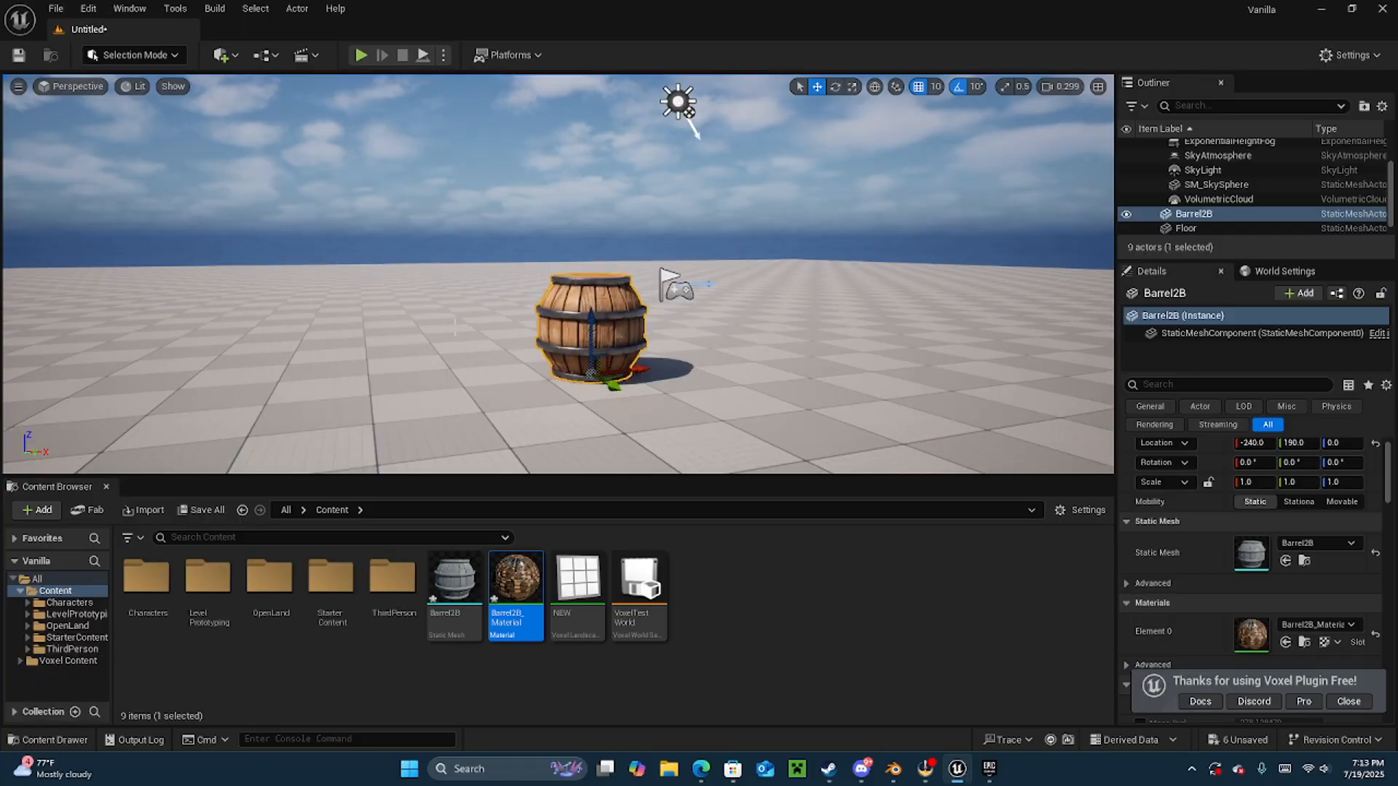
scroll(455, 326, up, 5)
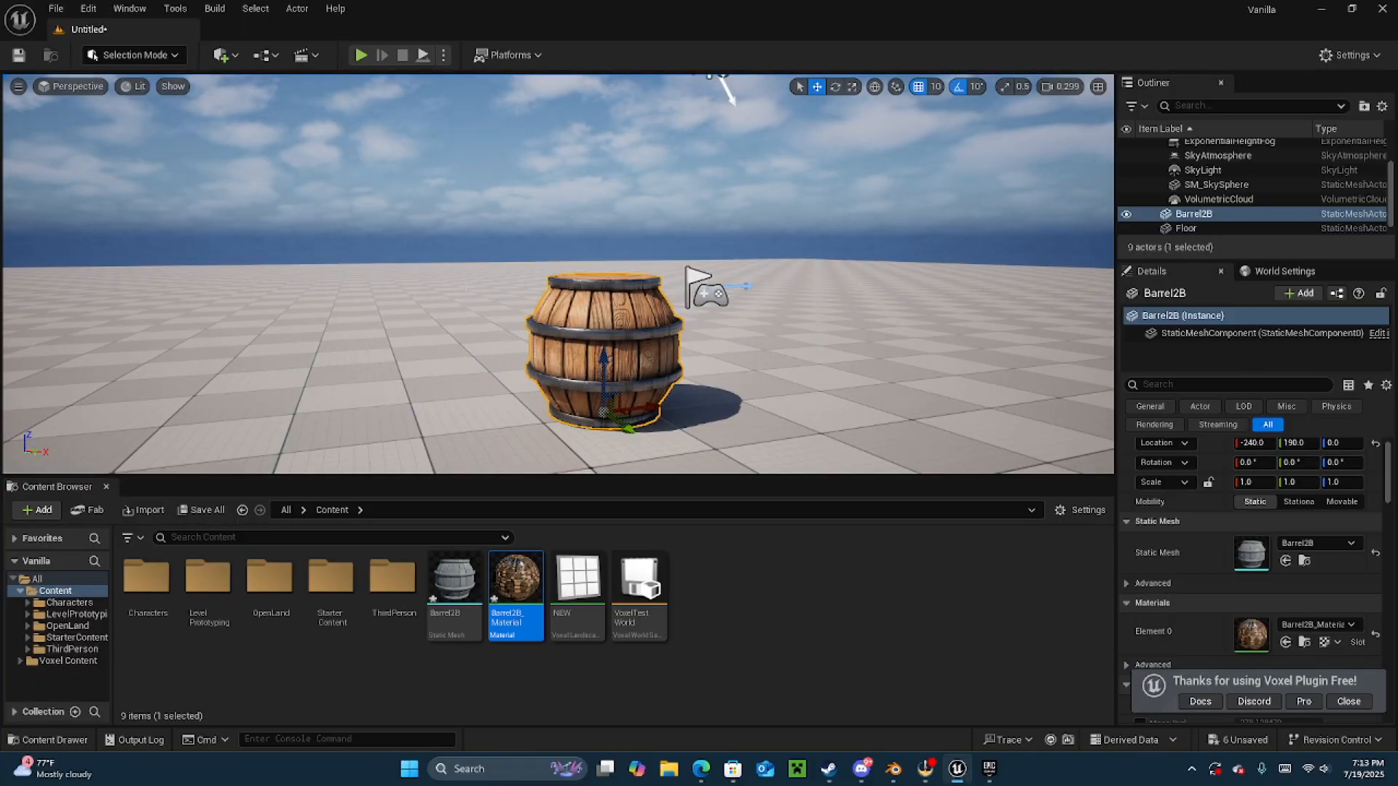
mouse_move(455, 326)
right_down()
mouse_move(633, 408)
mouse_move(466, 394)
mouse_move(459, 175)
mouse_move(455, 444)
mouse_move(457, 277)
mouse_move(456, 313)
right_up()
key(s)
key(w)
key(s)
key(w)
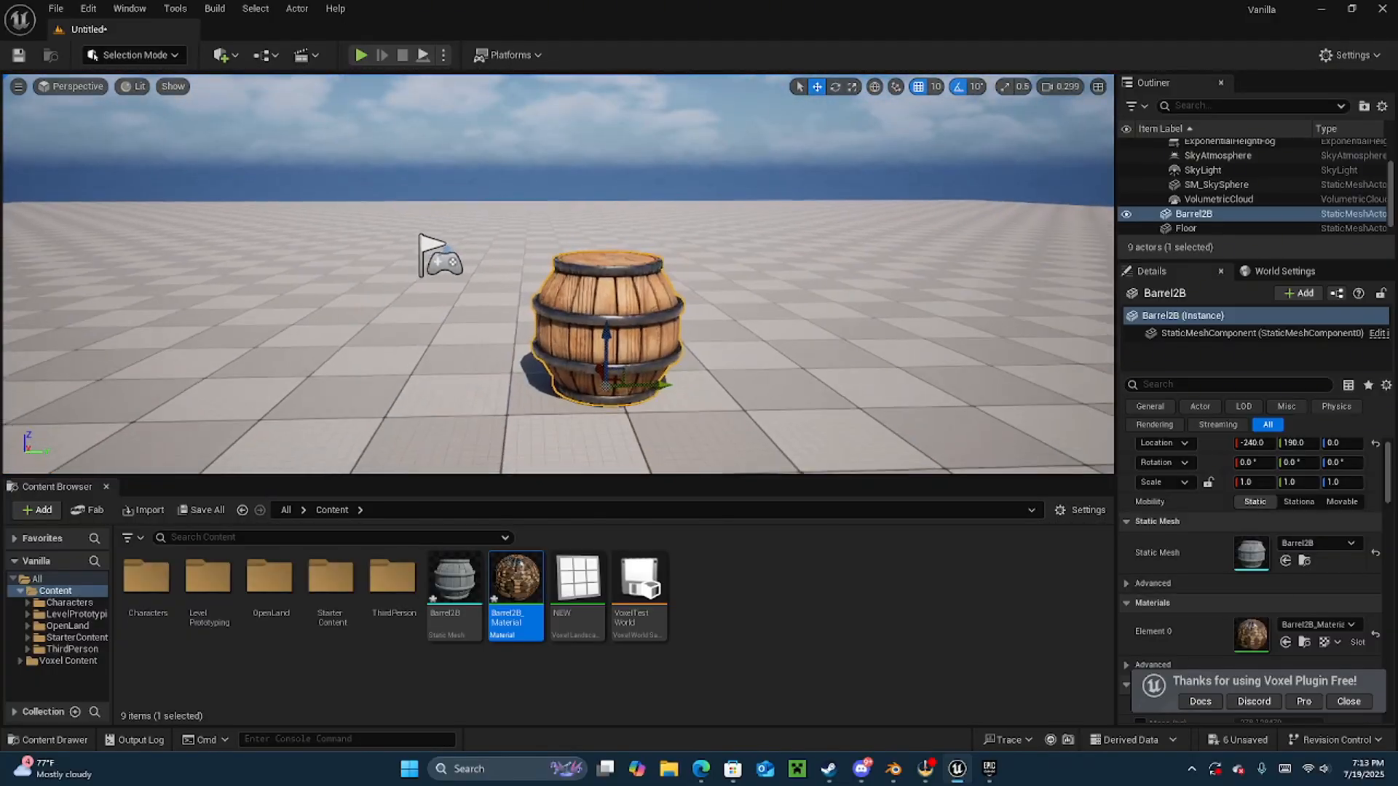
right_drag(558, 274, 276, 260)
key(w)
key(d)
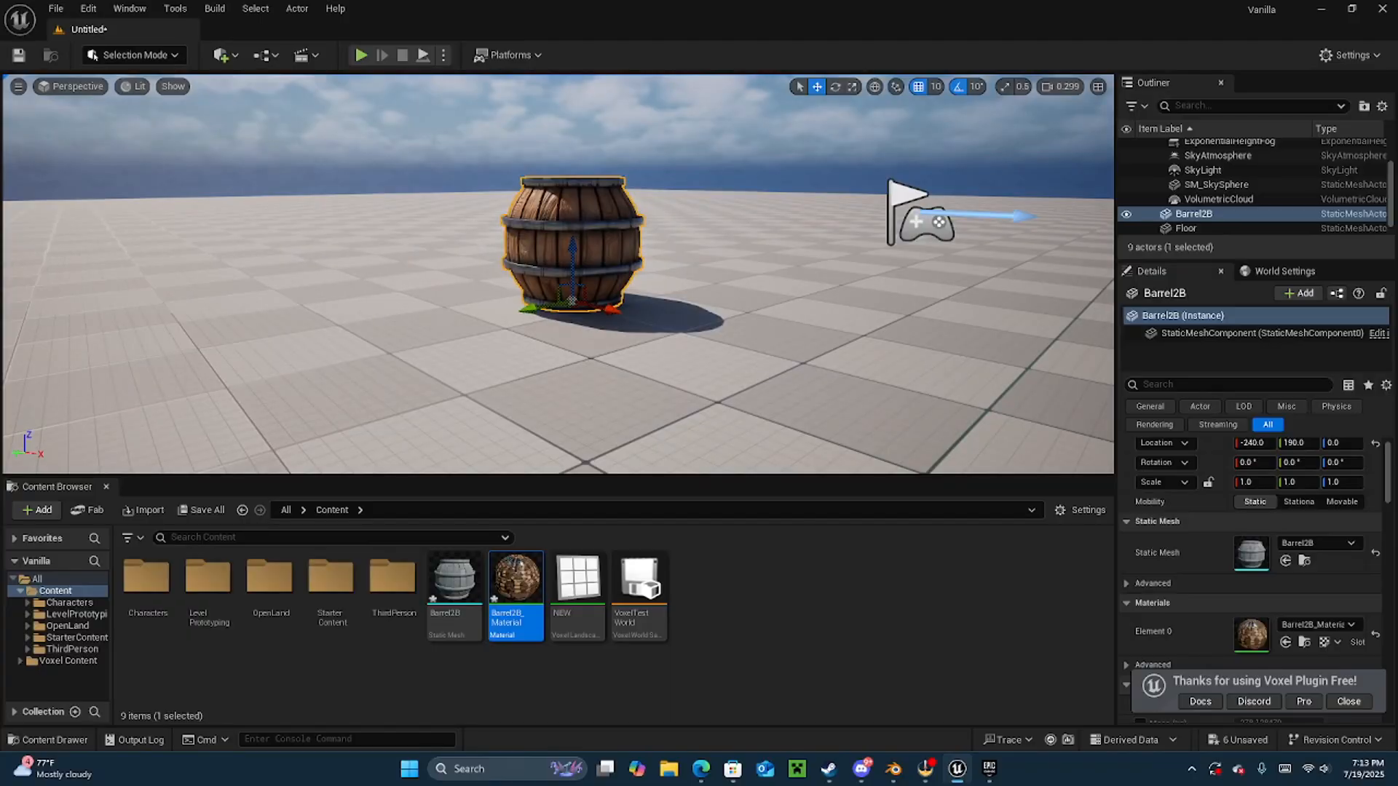
- Duplicate the barrel twice and spread the copies across the floor, placing the second copy at X 10, Y 400
key(ctrl+d)
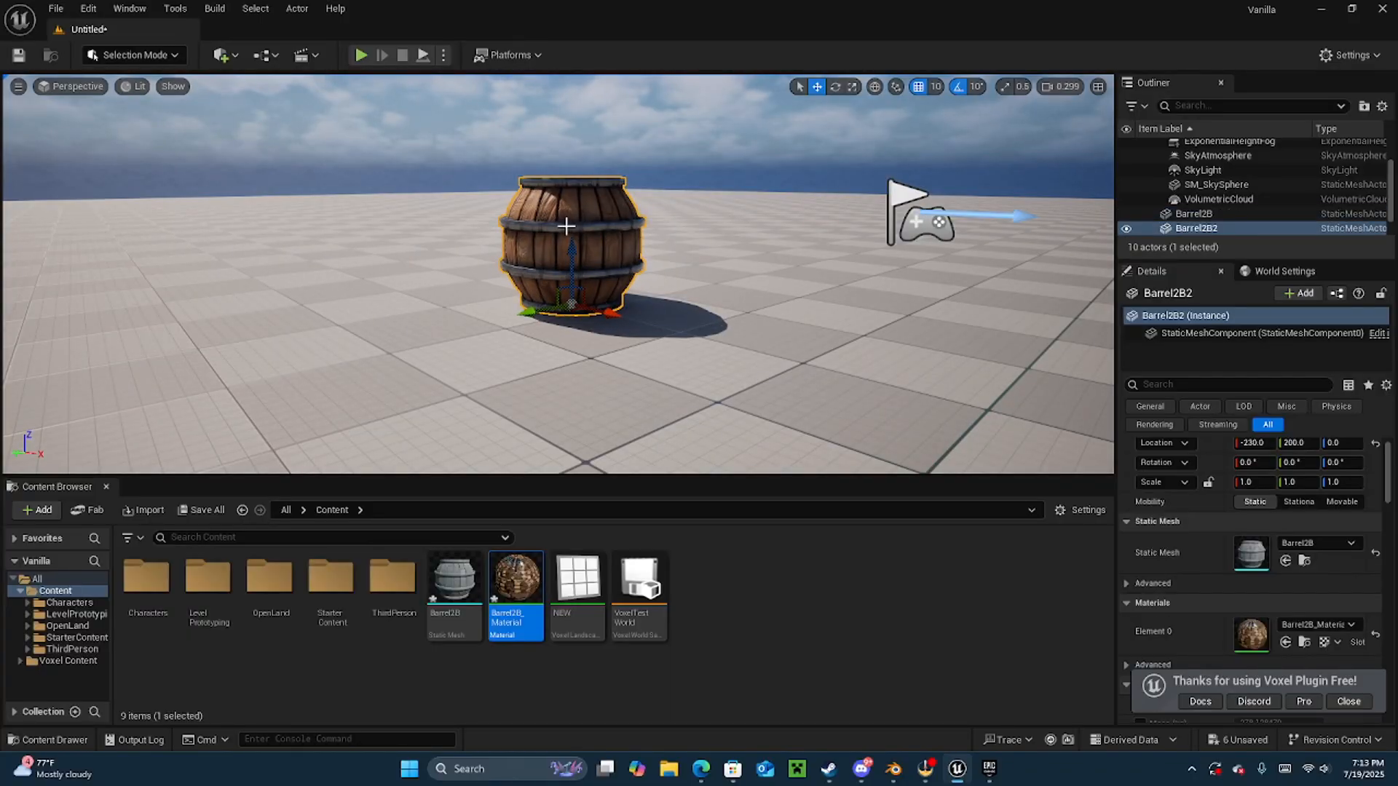
drag(589, 313, 568, 460)
key(ctrl+d)
key(f)
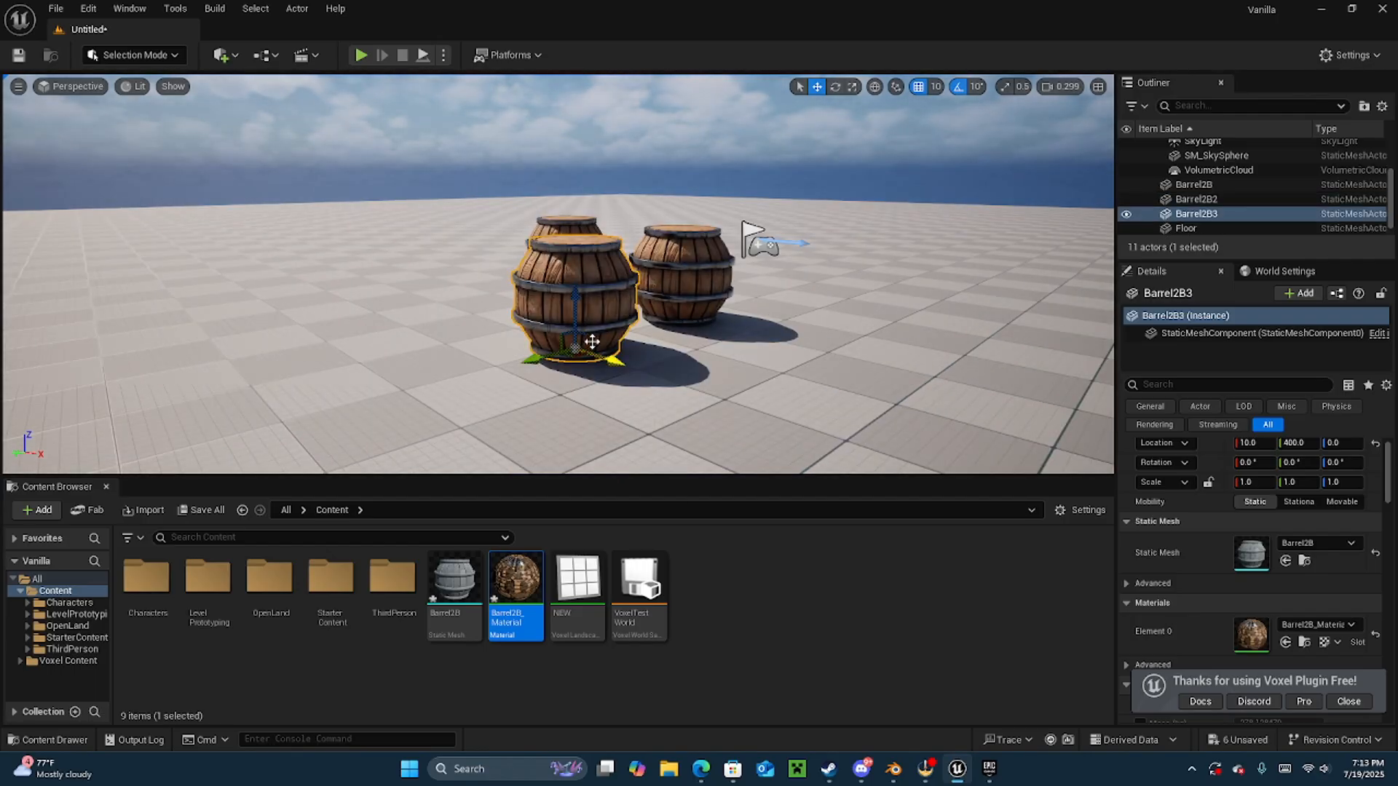
- Rotate the third barrel 90° about Y to lie on its side, and move it to X 10, Y 330, Z 60
click(836, 87)
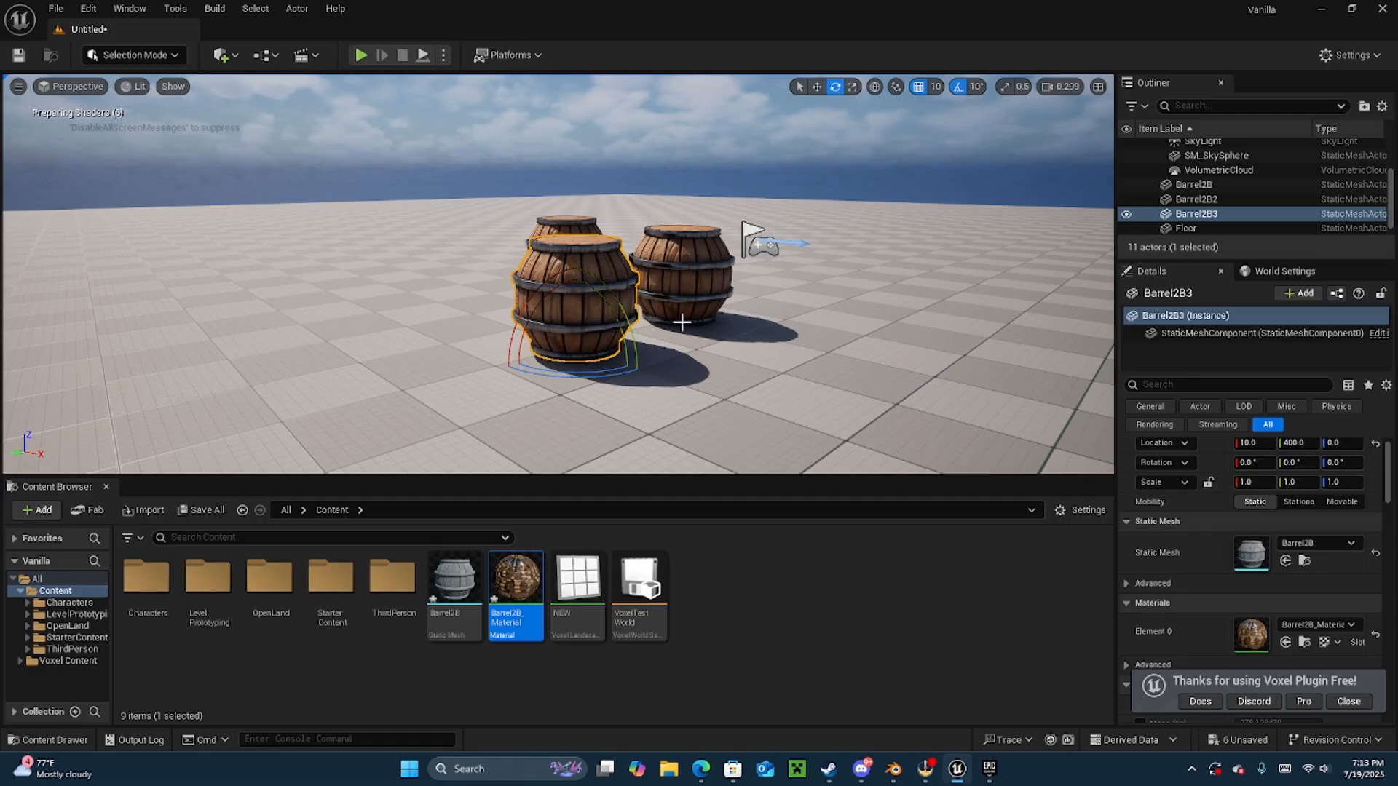
drag(634, 334, 637, 370)
drag(595, 244, 597, 244)
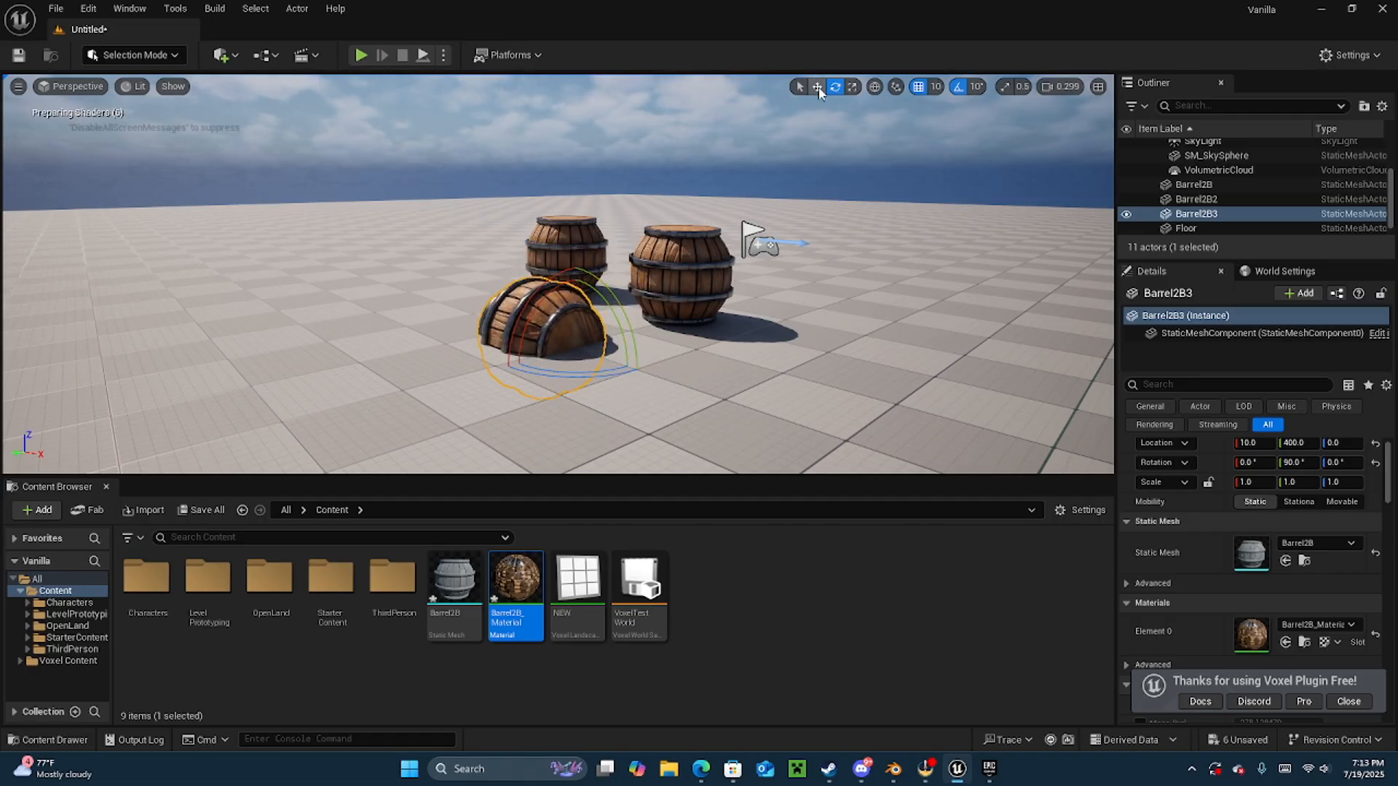
click(818, 88)
drag(570, 324, 591, 251)
drag(529, 304, 581, 285)
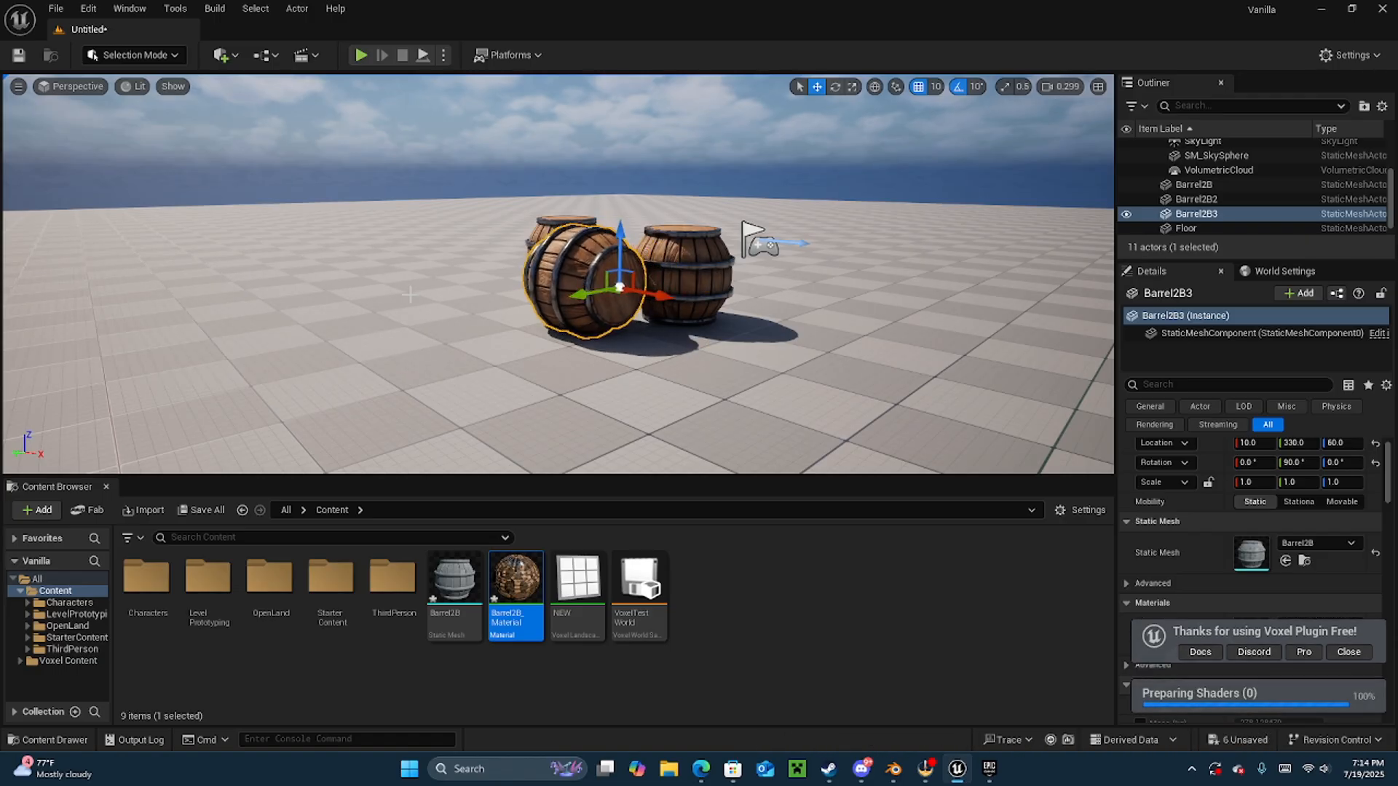
- Move the original barrel closer to the other two along the X axis, to X -140
right_drag(411, 294, 350, 285)
right_drag(474, 295, 661, 294)
click(514, 314)
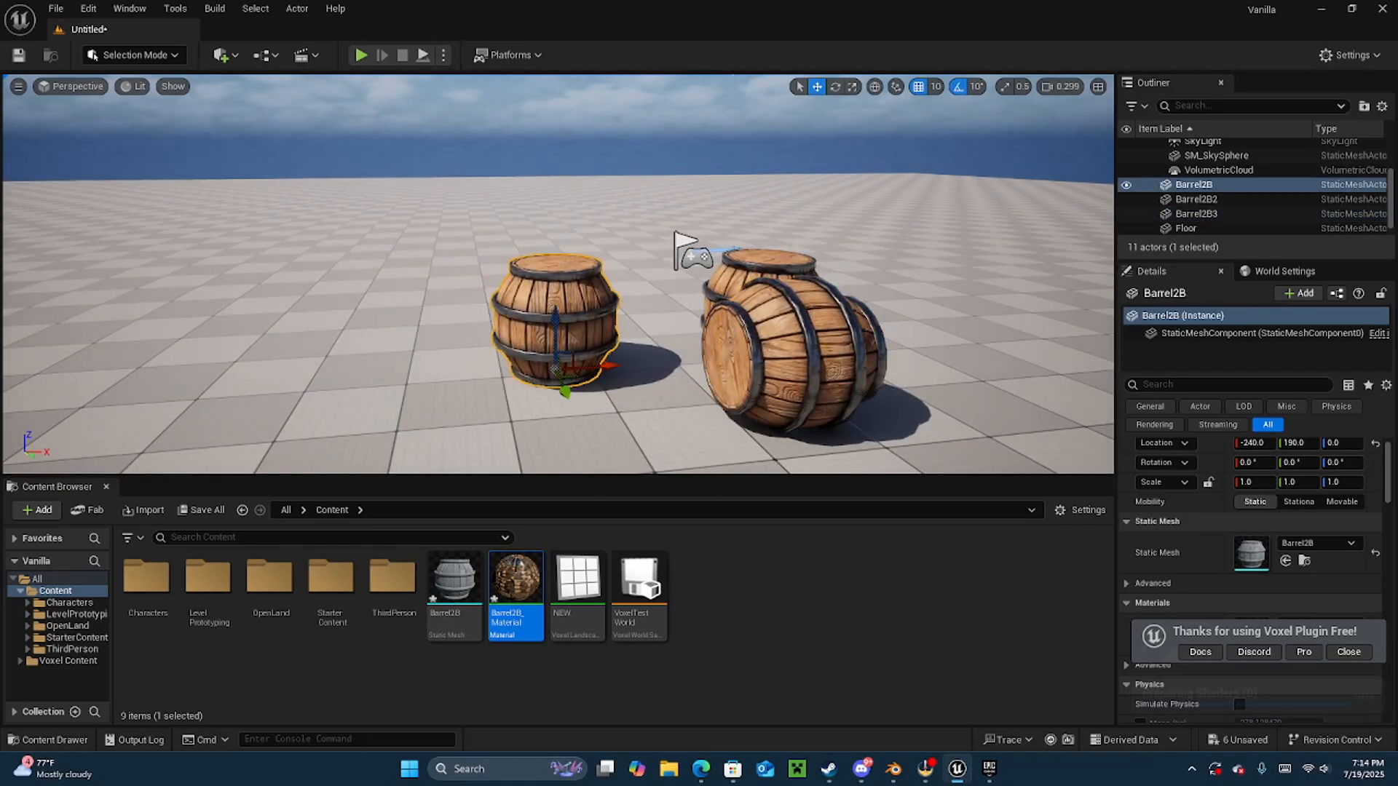
right_drag(514, 313, 897, 264)
scroll(897, 263, down, 3)
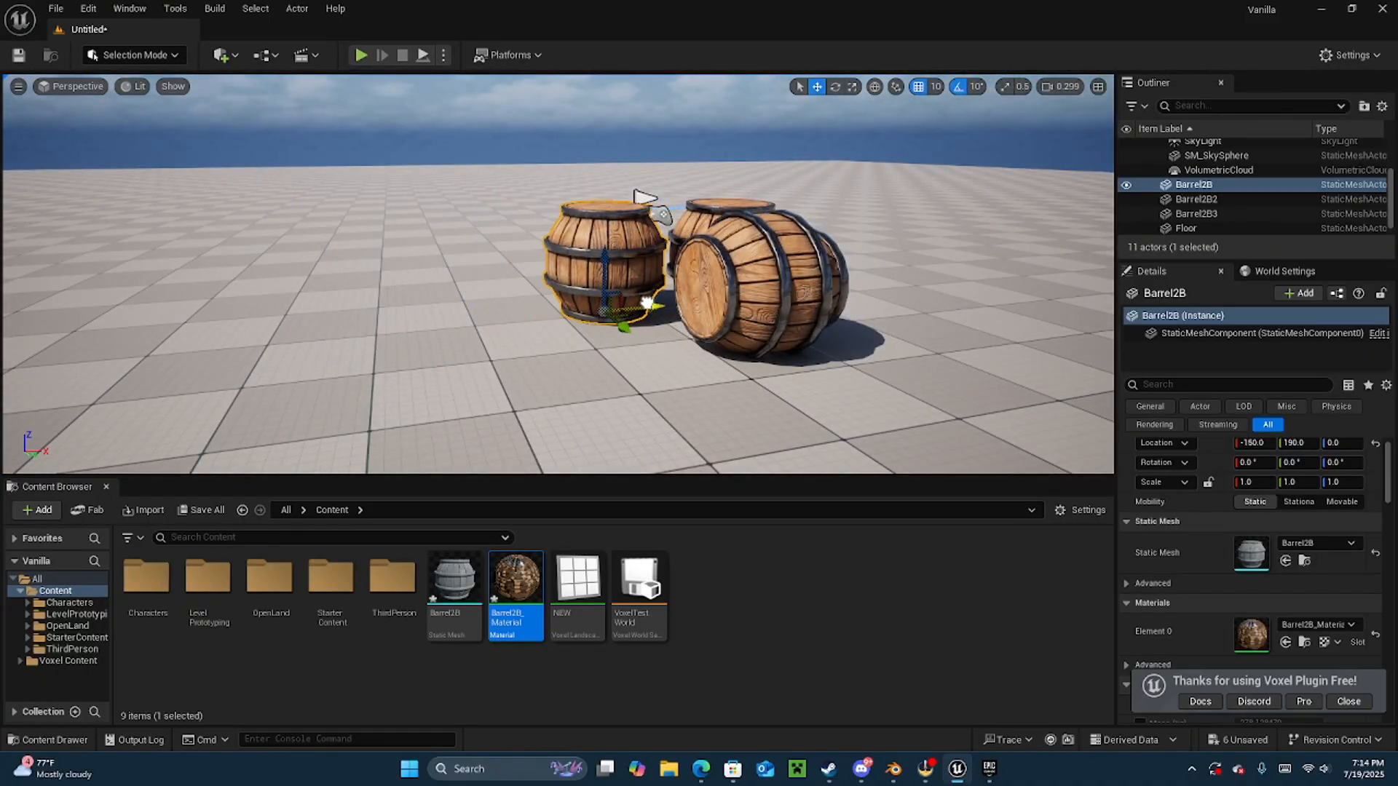
middle_drag(664, 214, 820, 171)
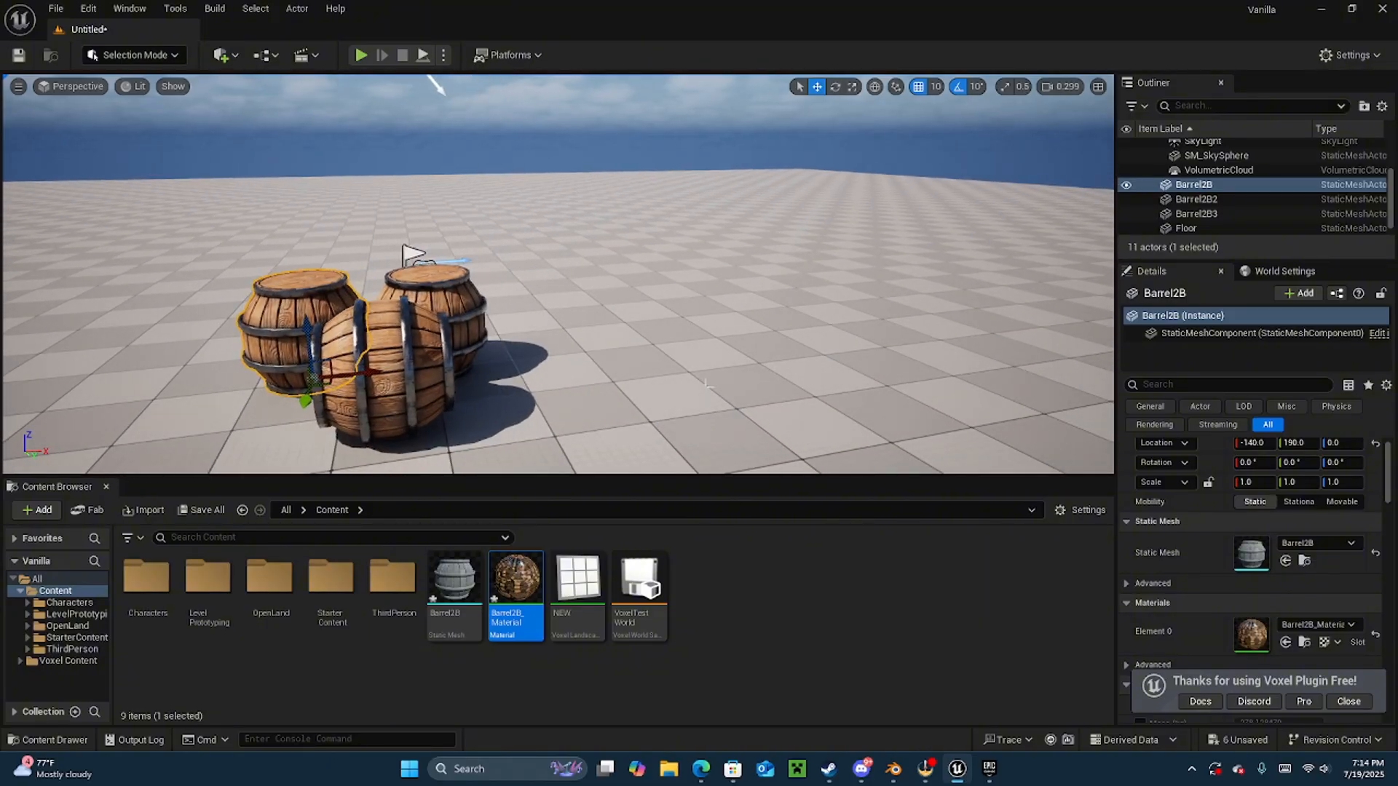
click(588, 349)
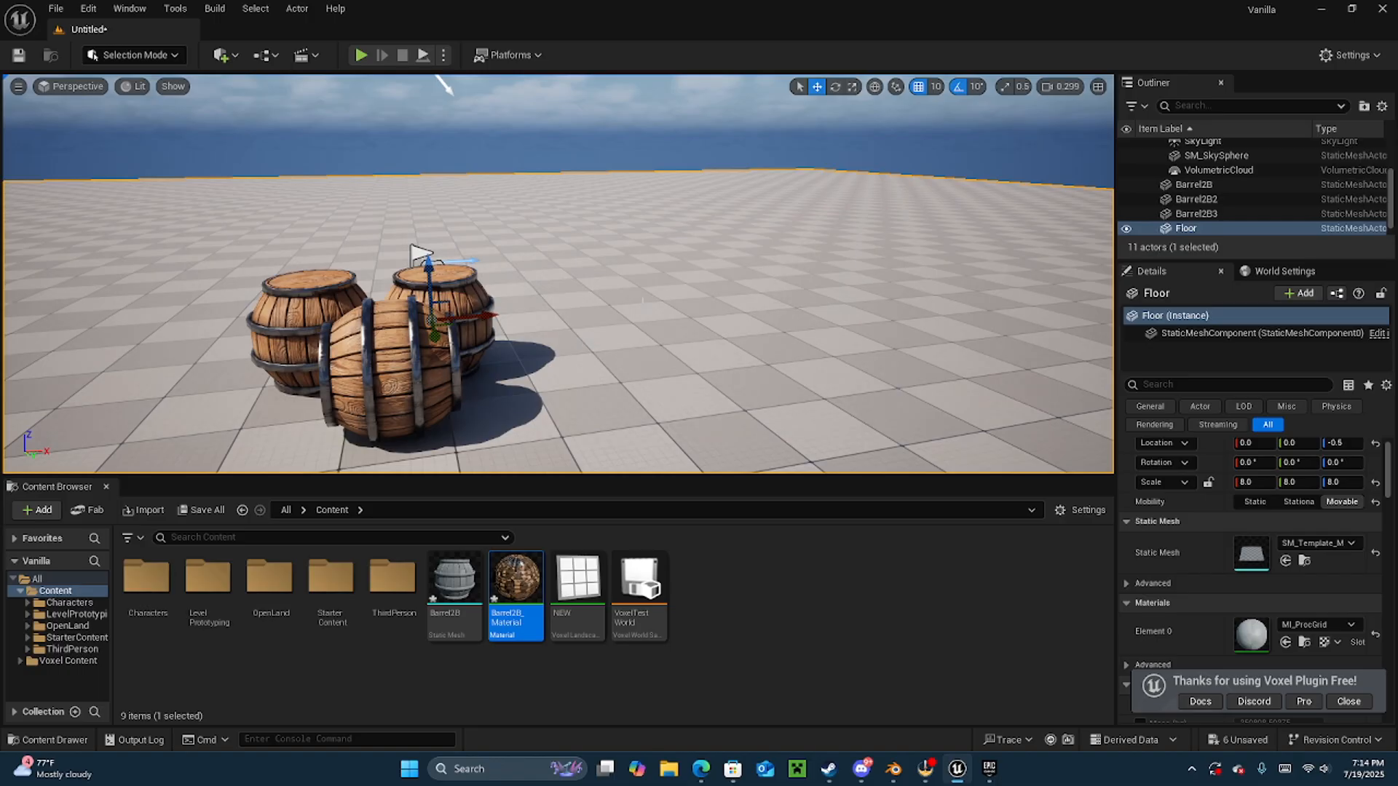
middle_drag(1093, 393, 801, 379)
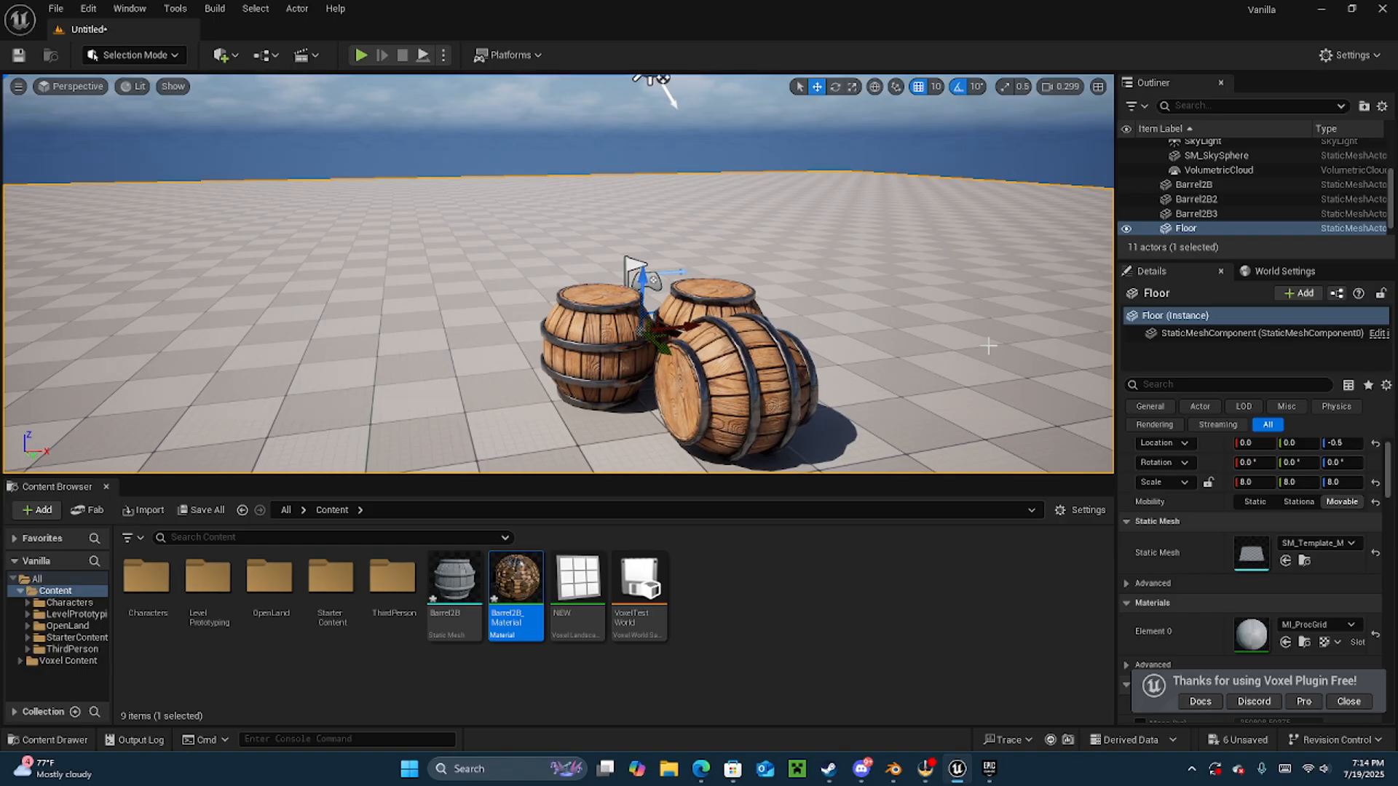
scroll(988, 346, up, 1)
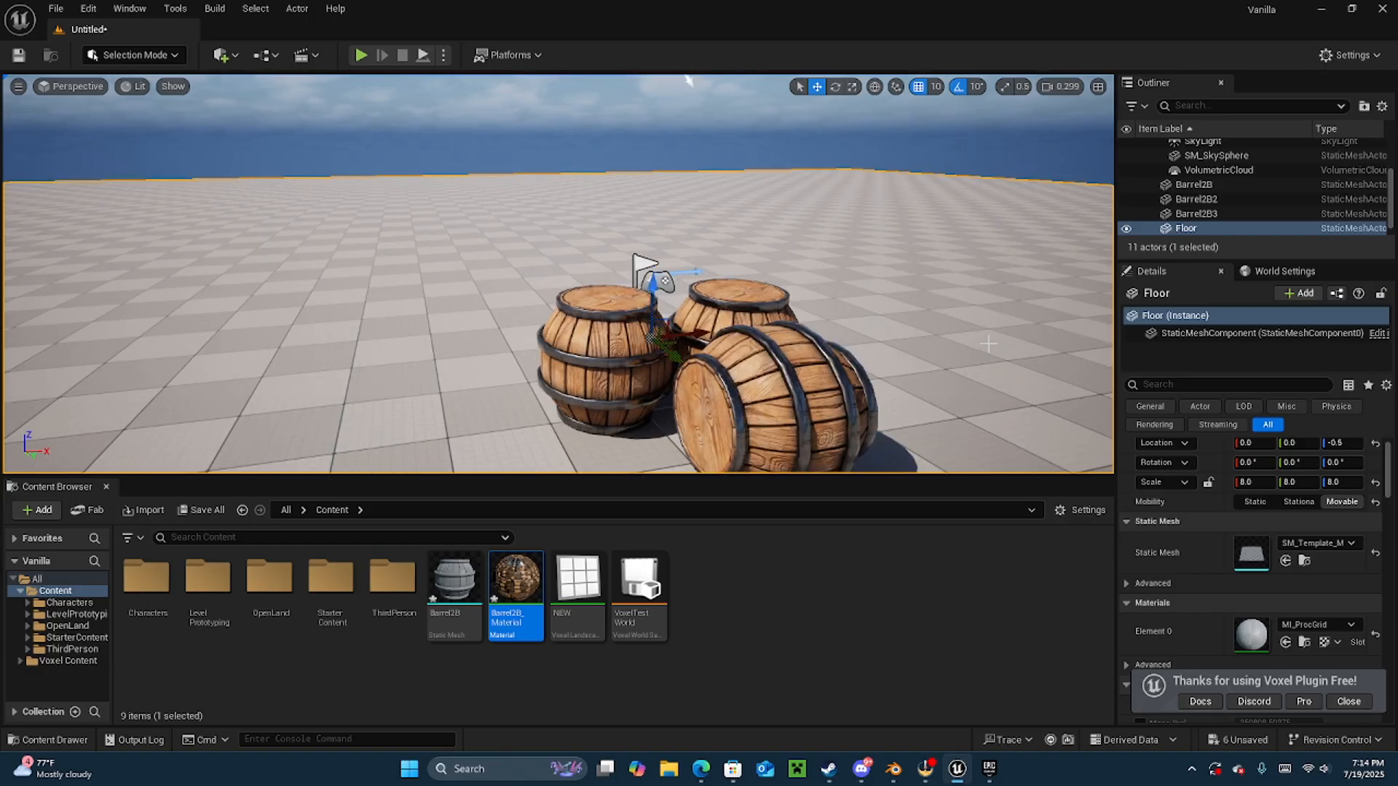